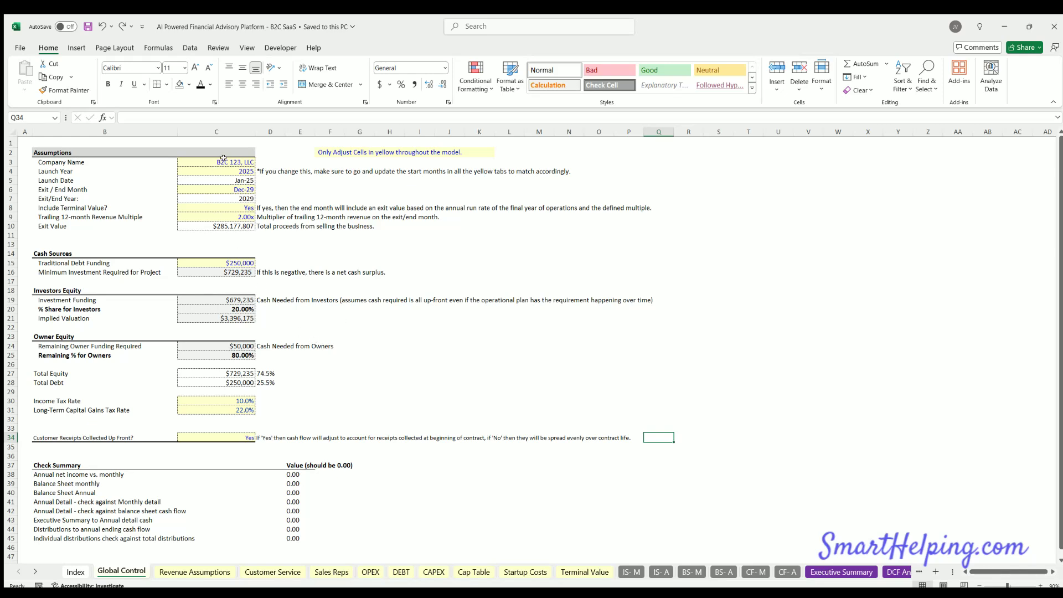
- Examine the Assumptions block on the Global Control sheet, from Company Name to Exit Value
{"action": "left_click_drag", "start_coordinate": [56, 159], "coordinate": [218, 224]}
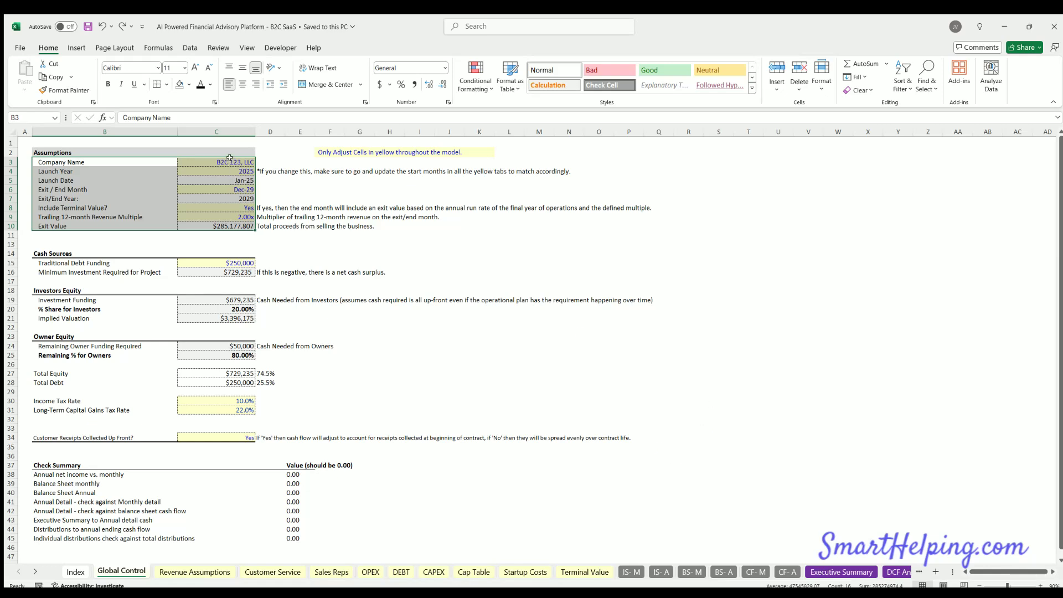
{"action": "left_click", "coordinate": [229, 160]}
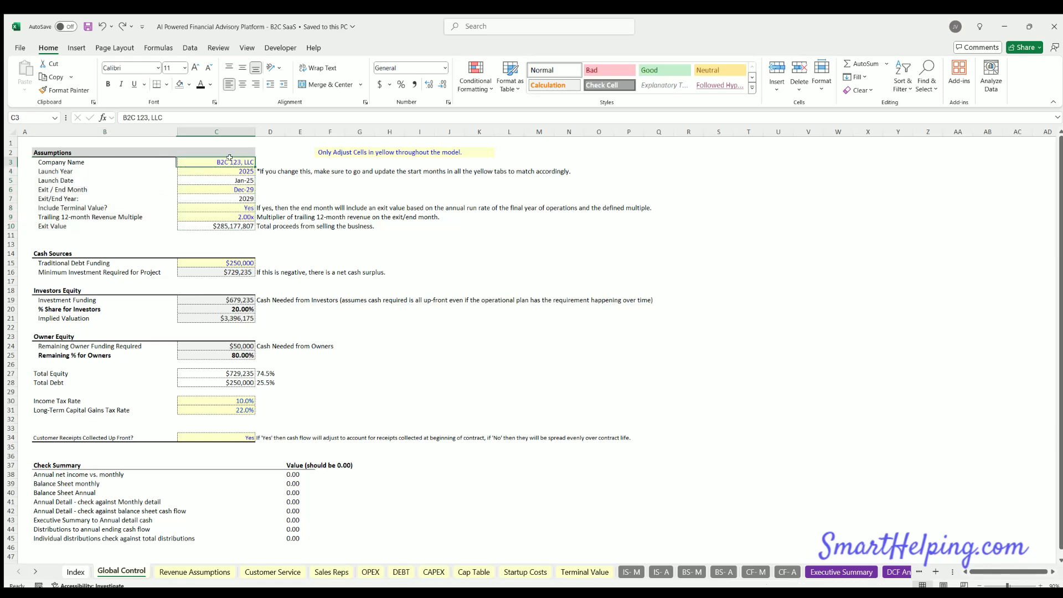
{"action": "left_click", "coordinate": [843, 343]}
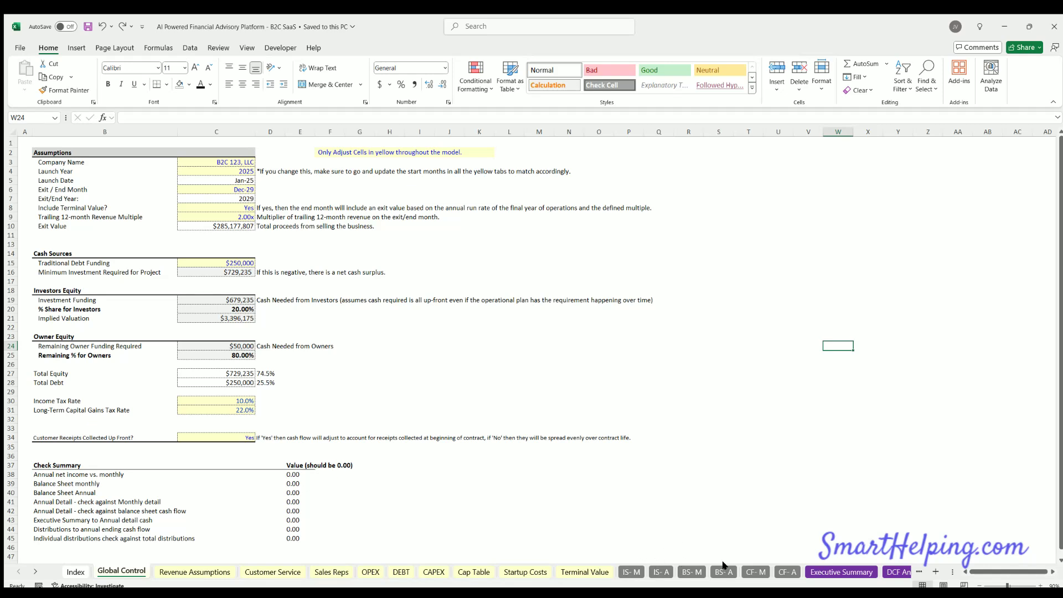
- Look through the workbook's full list of sheets up to validation 1 and return to the beginning of the list
{"action": "left_click", "coordinate": [40, 571]}
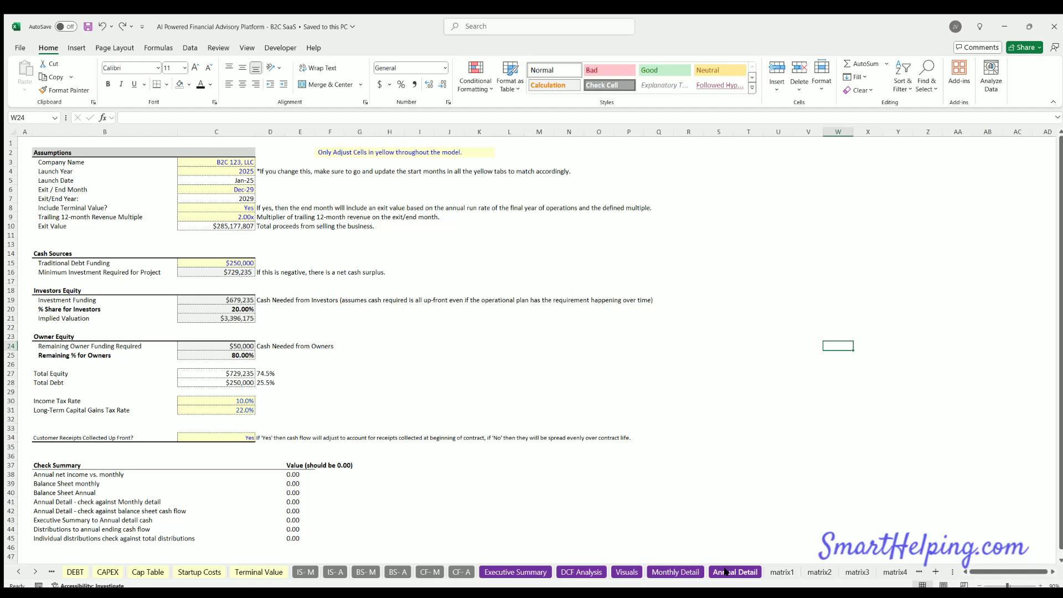
{"action": "left_click", "coordinate": [36, 571]}
{"action": "left_click", "coordinate": [36, 571]}
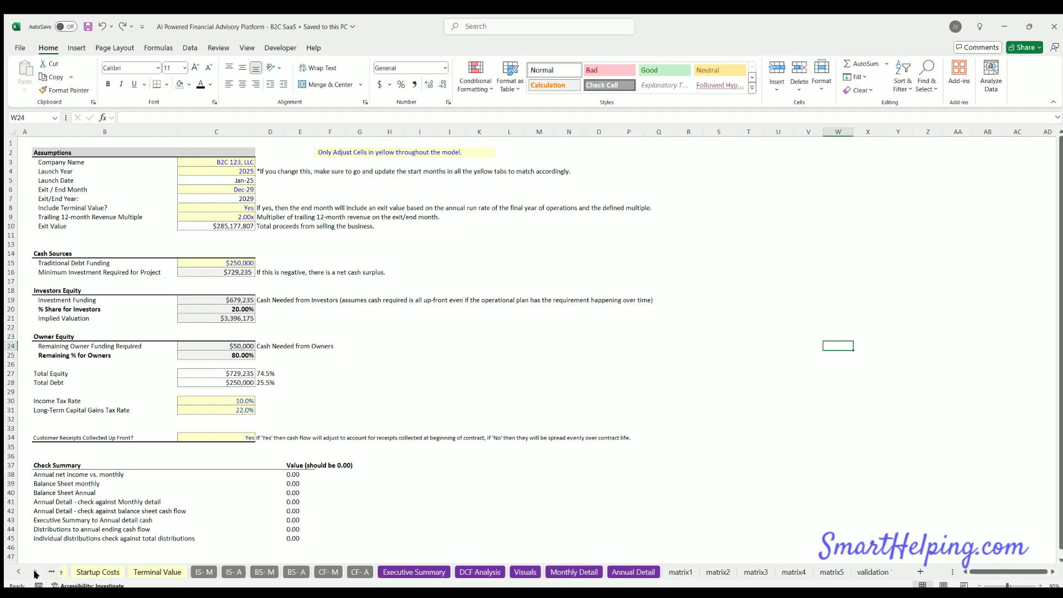
{"action": "left_click", "coordinate": [35, 571]}
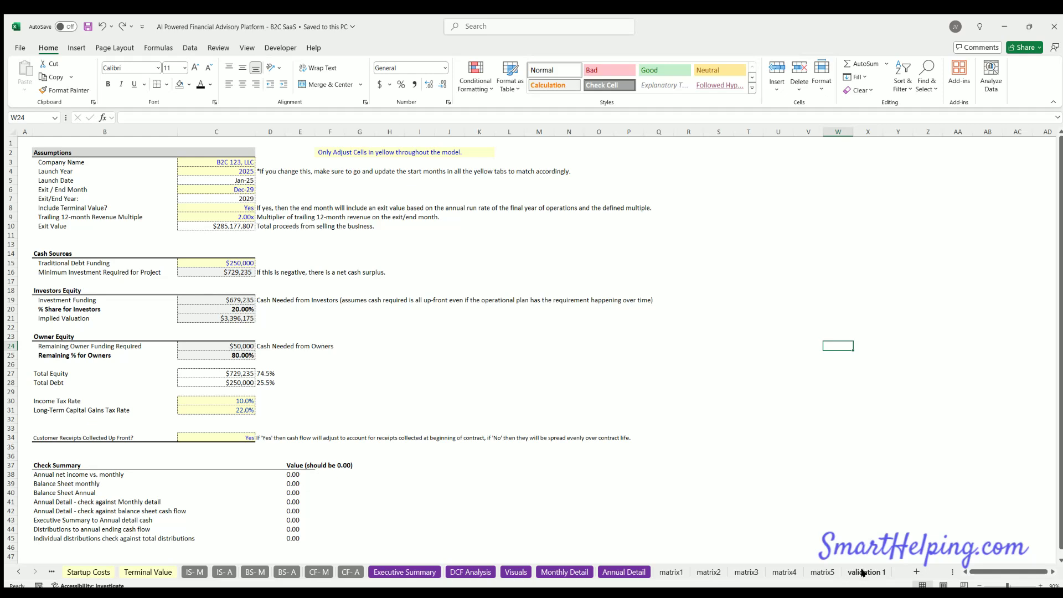
{"action": "left_click", "coordinate": [18, 571]}
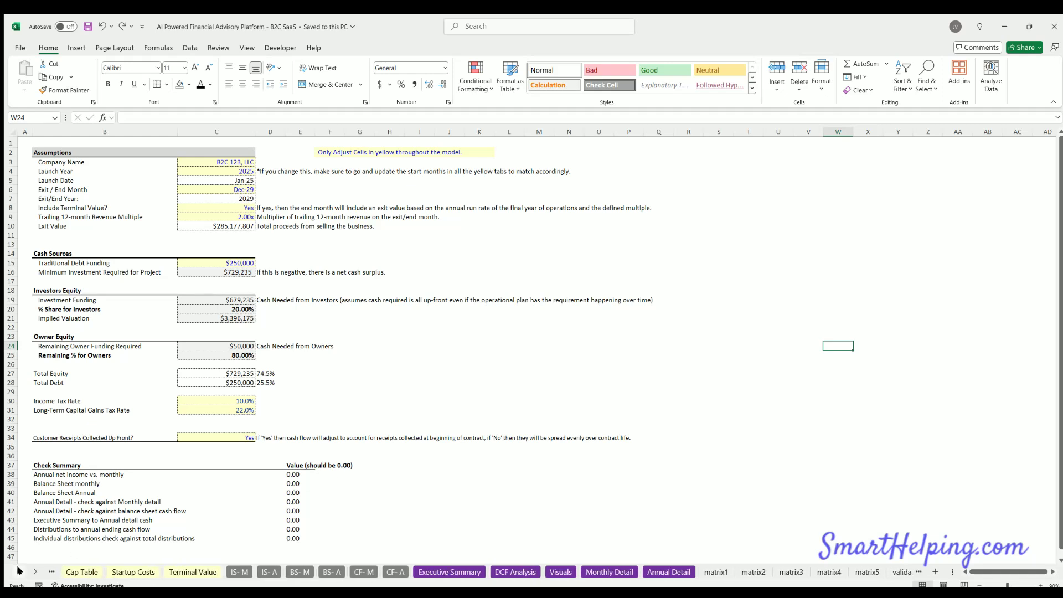
{"action": "left_click", "coordinate": [19, 571]}
{"action": "left_click", "coordinate": [18, 571]}
{"action": "left_click", "coordinate": [18, 571]}
{"action": "left_click", "coordinate": [18, 571]}
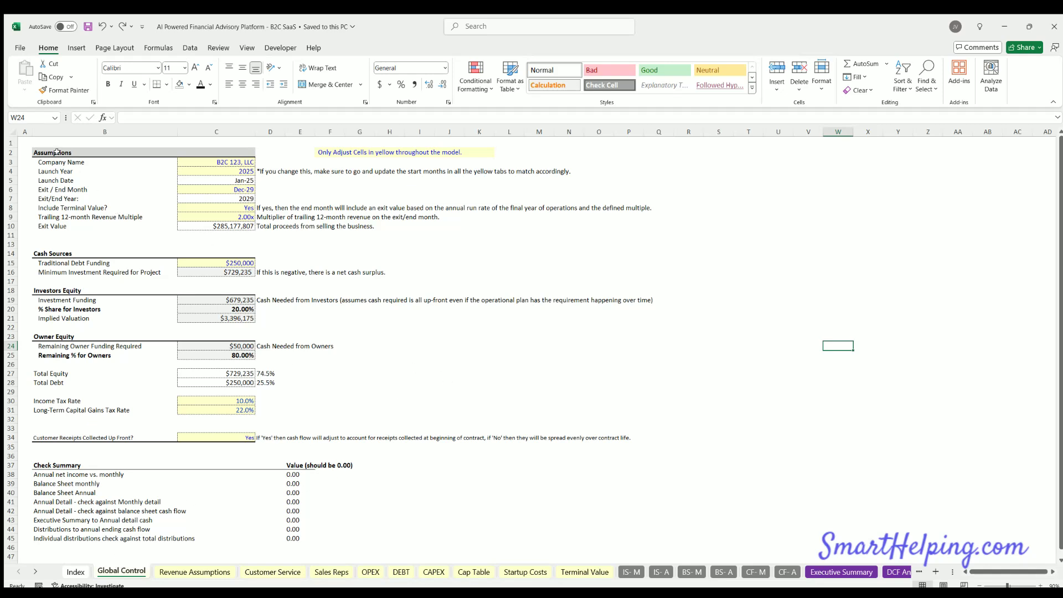
- Examine the Company Name, Launch Year and Launch Date assumptions and see how they feed the monthly income statement headings
{"action": "left_click_drag", "start_coordinate": [56, 160], "coordinate": [220, 160]}
{"action": "left_click", "coordinate": [220, 159]}
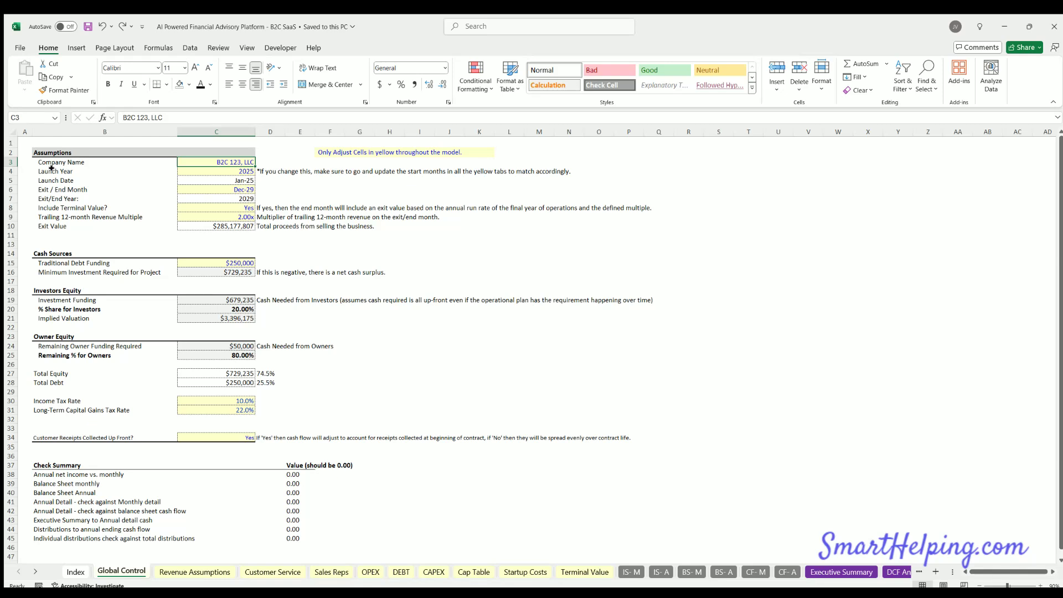
{"action": "left_click", "coordinate": [229, 169]}
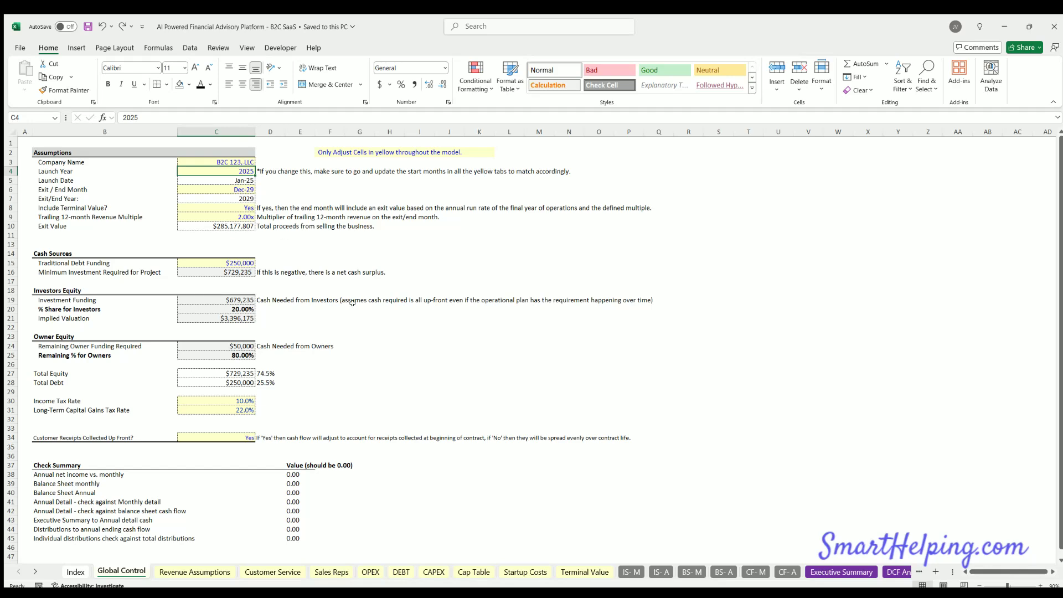
{"action": "left_click", "coordinate": [631, 572]}
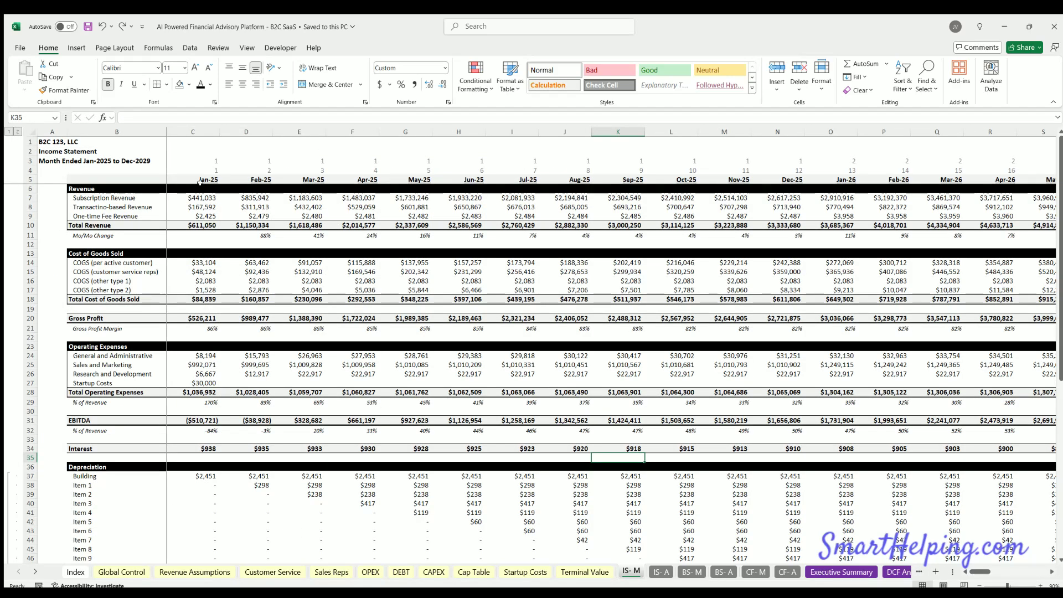
{"action": "left_click", "coordinate": [125, 570]}
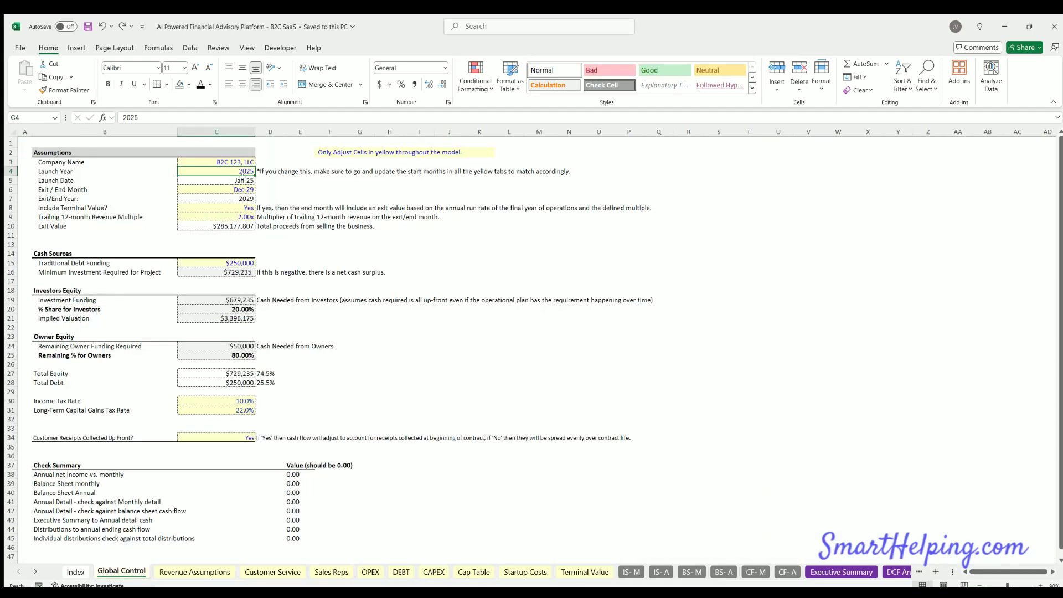
{"action": "left_click_drag", "start_coordinate": [239, 167], "coordinate": [147, 176]}
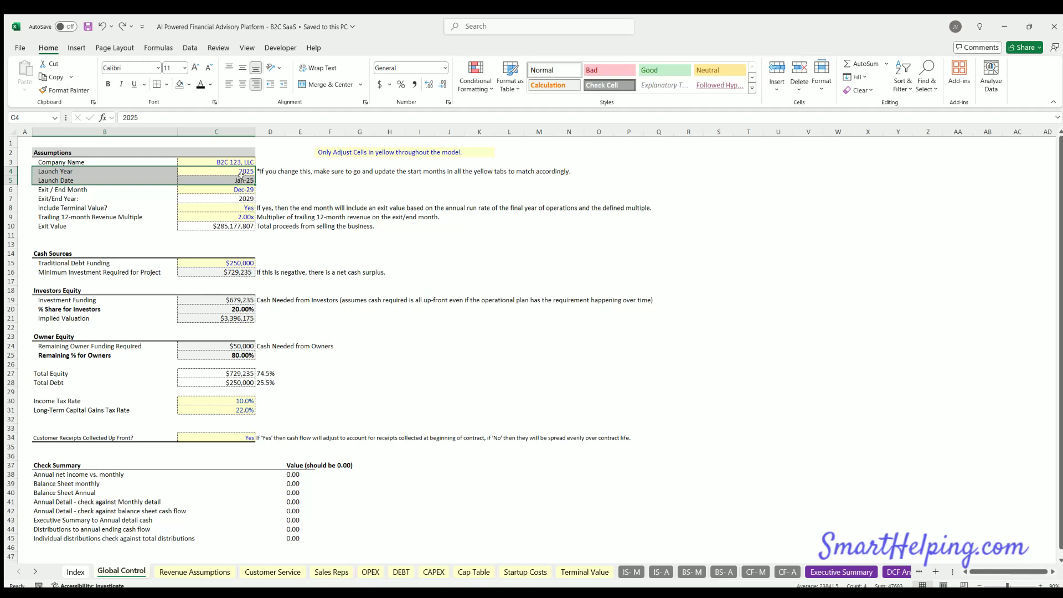
{"action": "left_click_drag", "start_coordinate": [241, 180], "coordinate": [144, 178]}
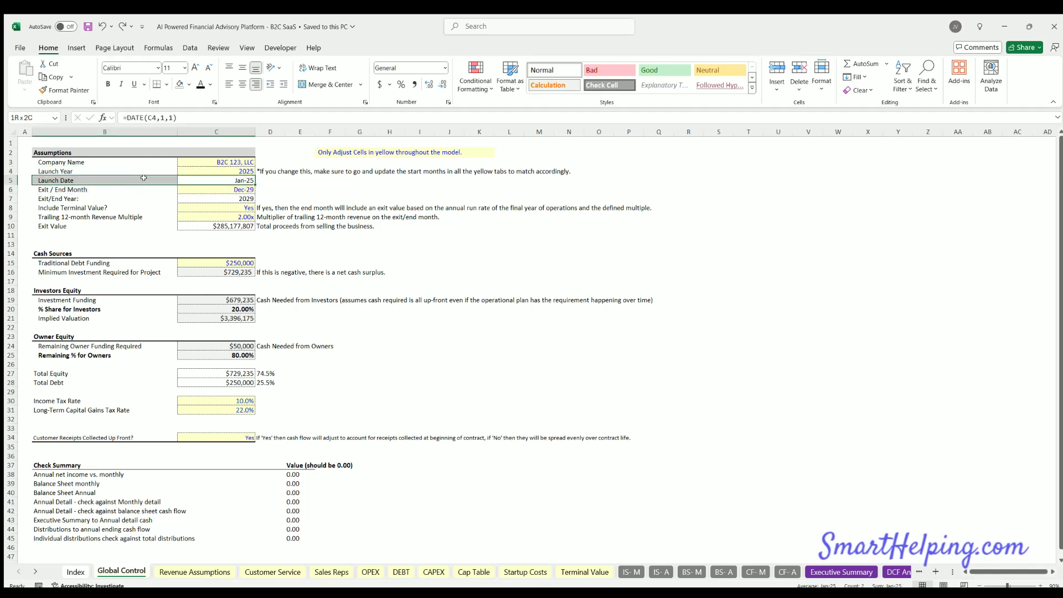
- Add the note "DO NOT CHANGE THIS CELL" in D5 beside the Launch Date
{"action": "left_click", "coordinate": [261, 178]}
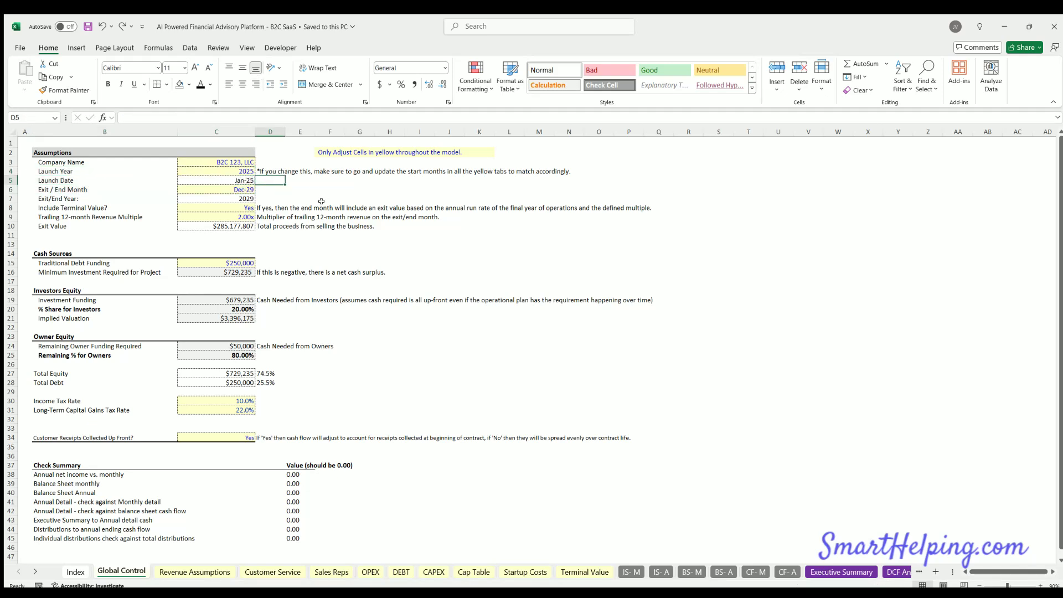
{"action": "type", "text": "DO NOT C"}
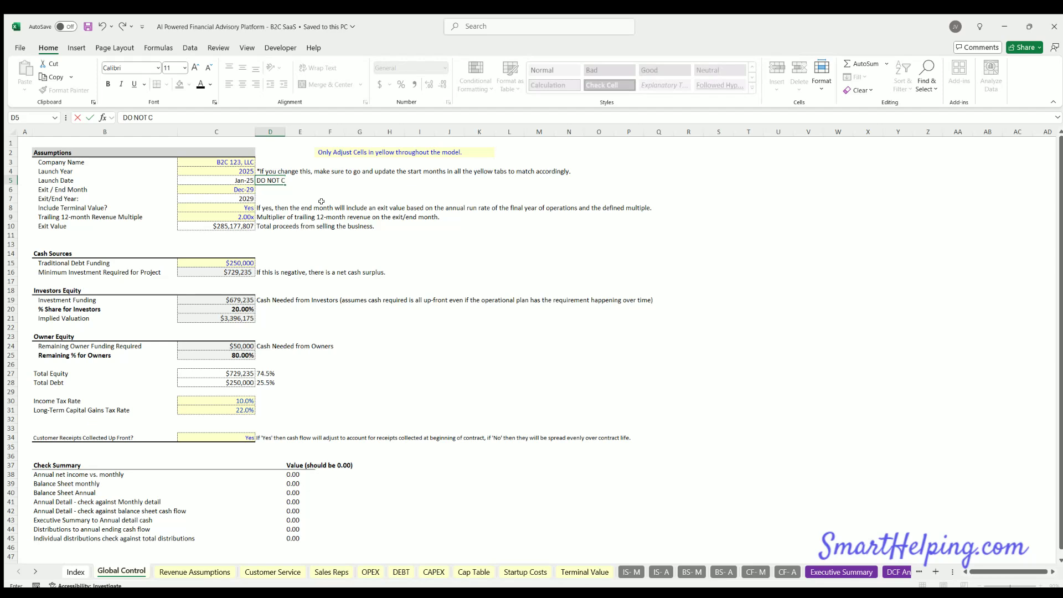
{"action": "type", "text": "HANGE THIS CELL"}
{"action": "key", "text": "Return"}
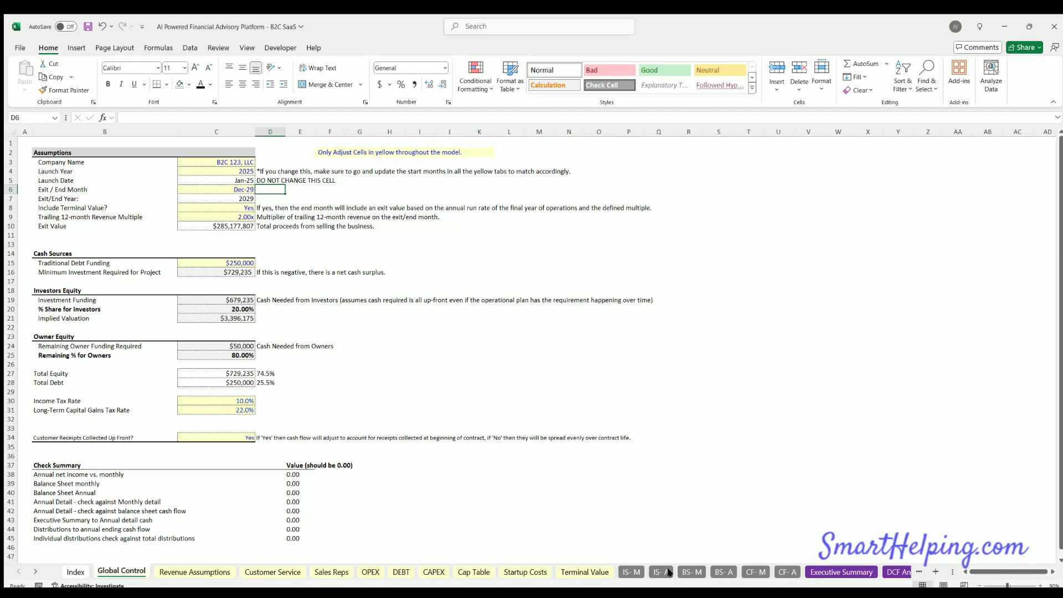
- Check the first month heading on Monthly Detail and the annual balance sheet against the Launch Date, and return to Global Control
{"action": "left_click", "coordinate": [243, 180]}
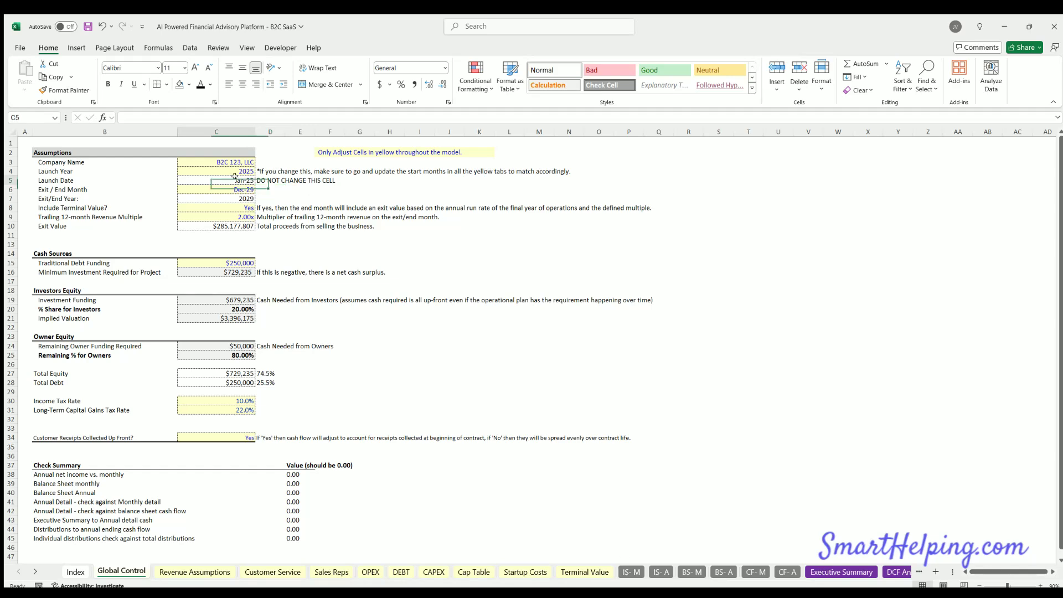
{"action": "left_click", "coordinate": [896, 571]}
{"action": "key", "text": "ctrl+Page_Down"}
{"action": "key", "text": "ctrl+Page_Down"}
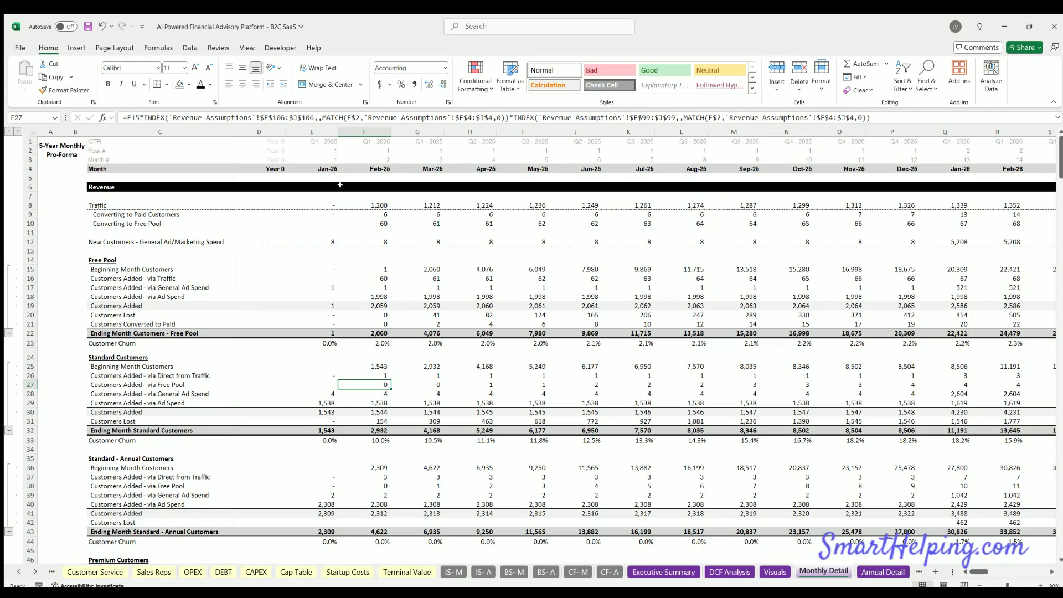
{"action": "left_click", "coordinate": [324, 168]}
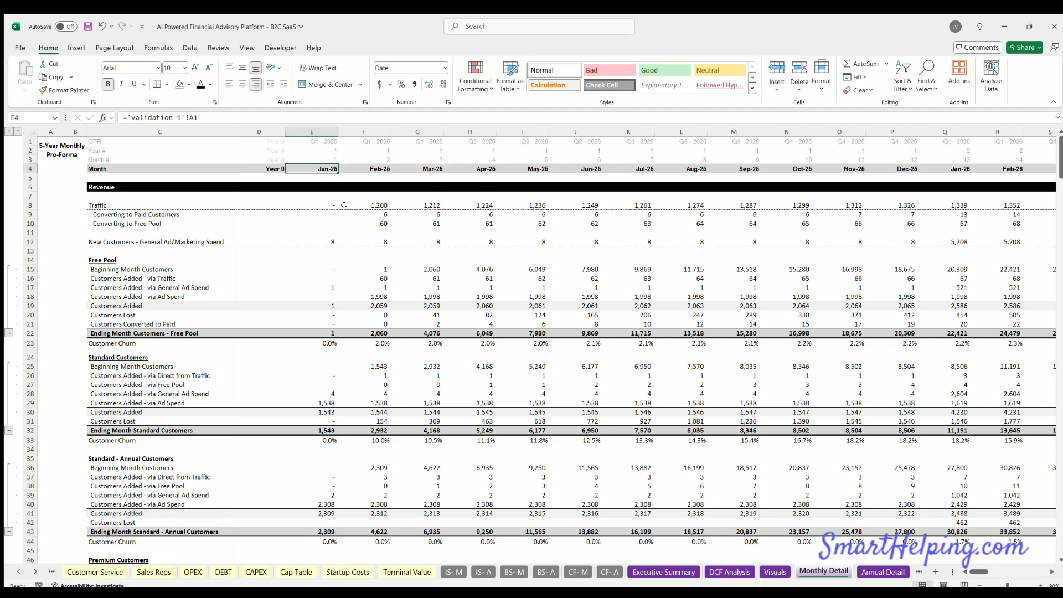
{"action": "left_click", "coordinate": [541, 572]}
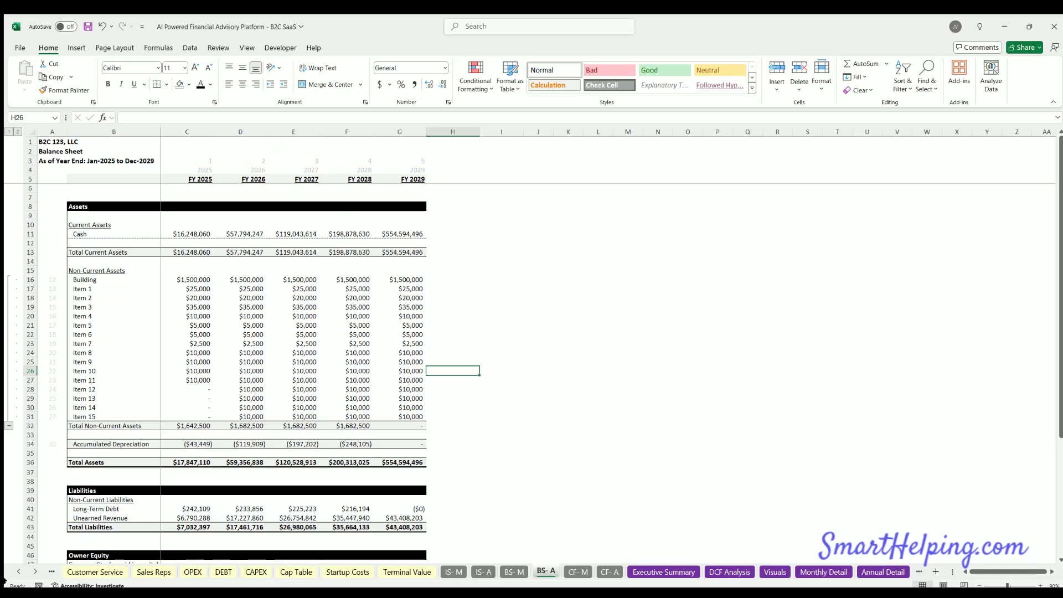
{"action": "left_click", "coordinate": [17, 574]}
{"action": "left_click", "coordinate": [118, 572]}
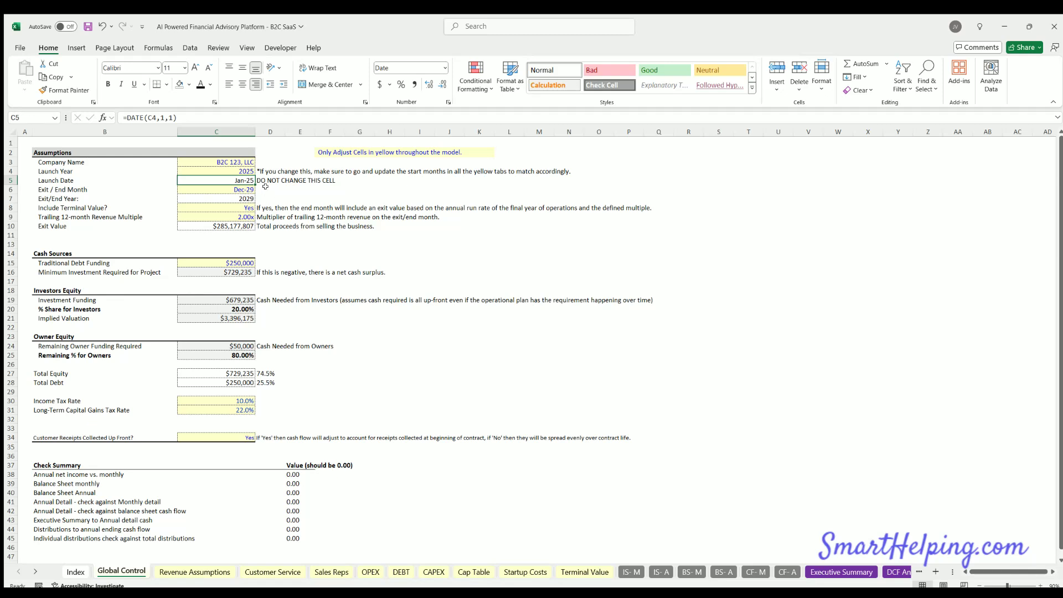
- Examine the Exit / End Month, Include Terminal Value and Trailing 12-month Revenue Multiple assumptions
{"action": "left_click", "coordinate": [235, 185]}
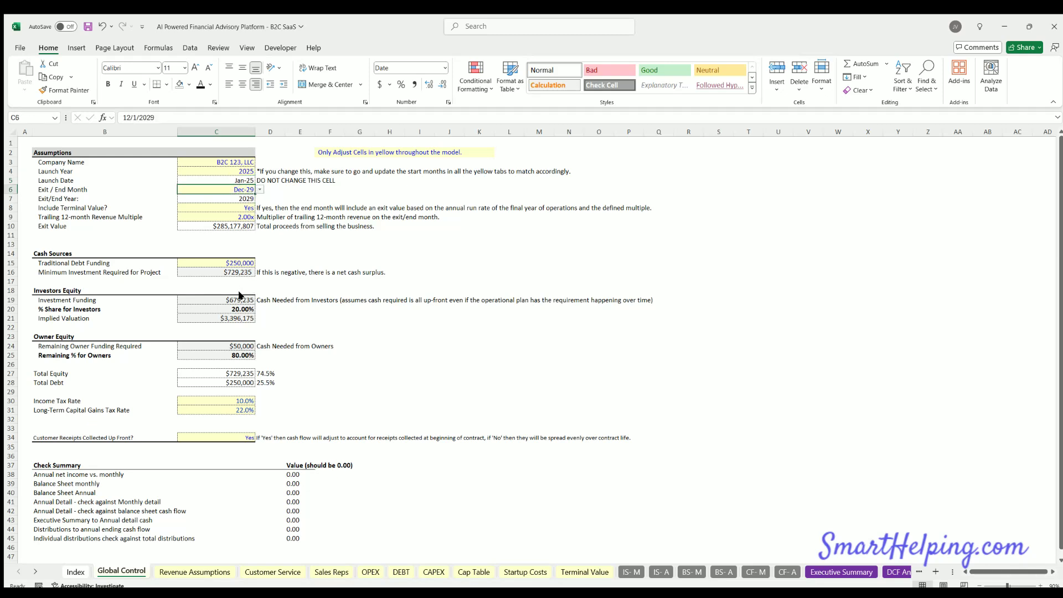
{"action": "left_click", "coordinate": [247, 208]}
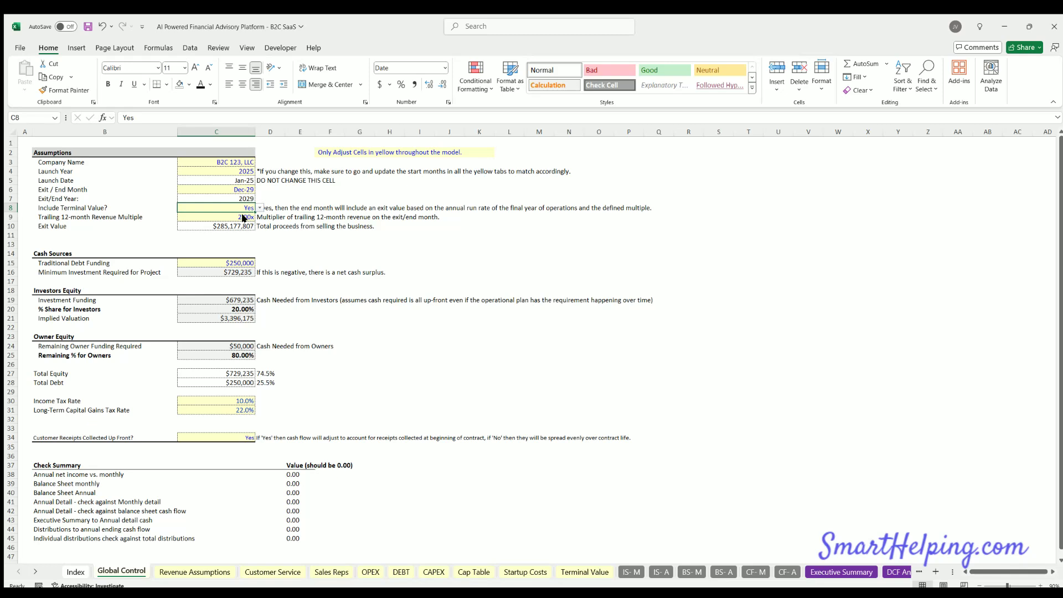
{"action": "left_click", "coordinate": [306, 216]}
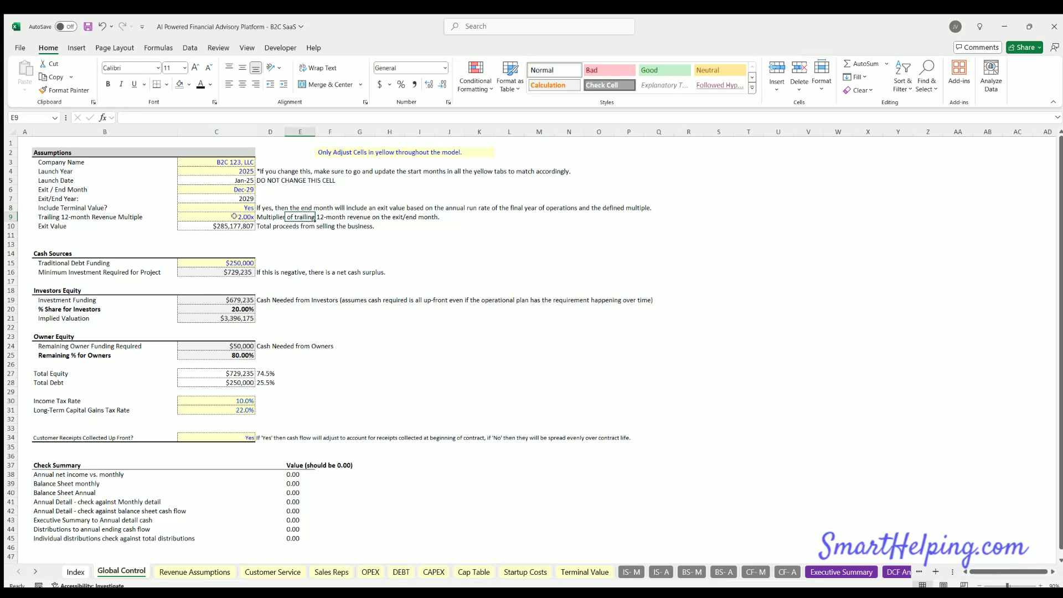
{"action": "left_click", "coordinate": [67, 216]}
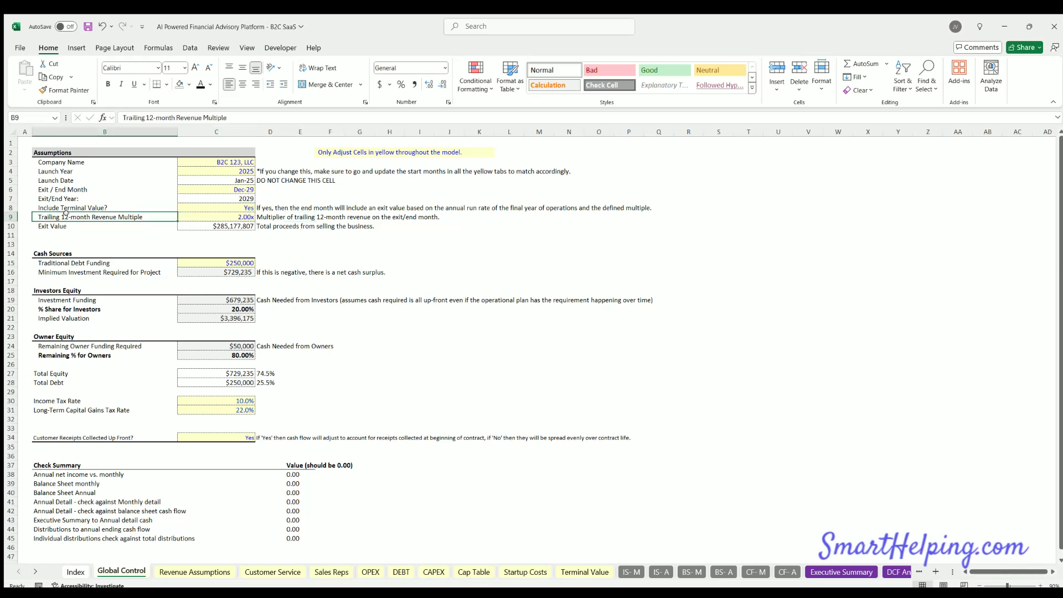
{"action": "left_click", "coordinate": [238, 215]}
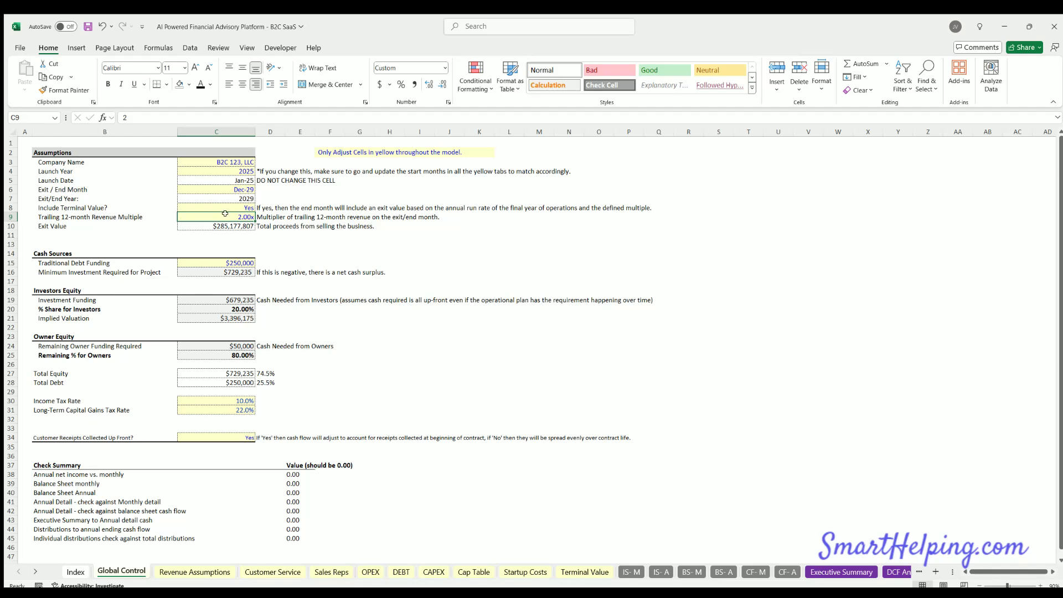
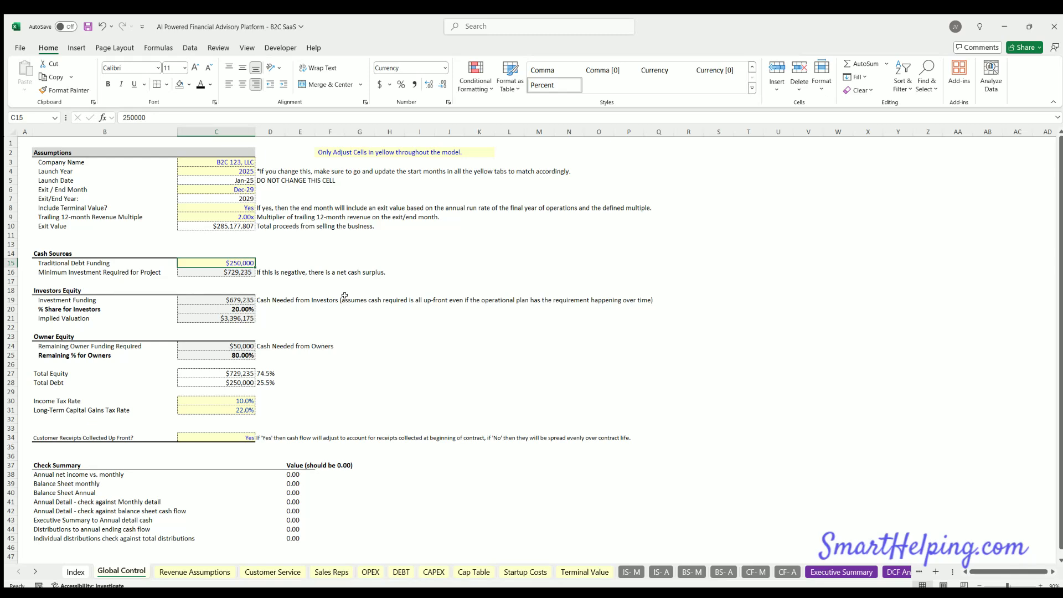
- Try a Traditional Debt Funding of $0 and set it back to $250,000
{"action": "type", "text": "0"}
{"action": "key", "text": "Return"}
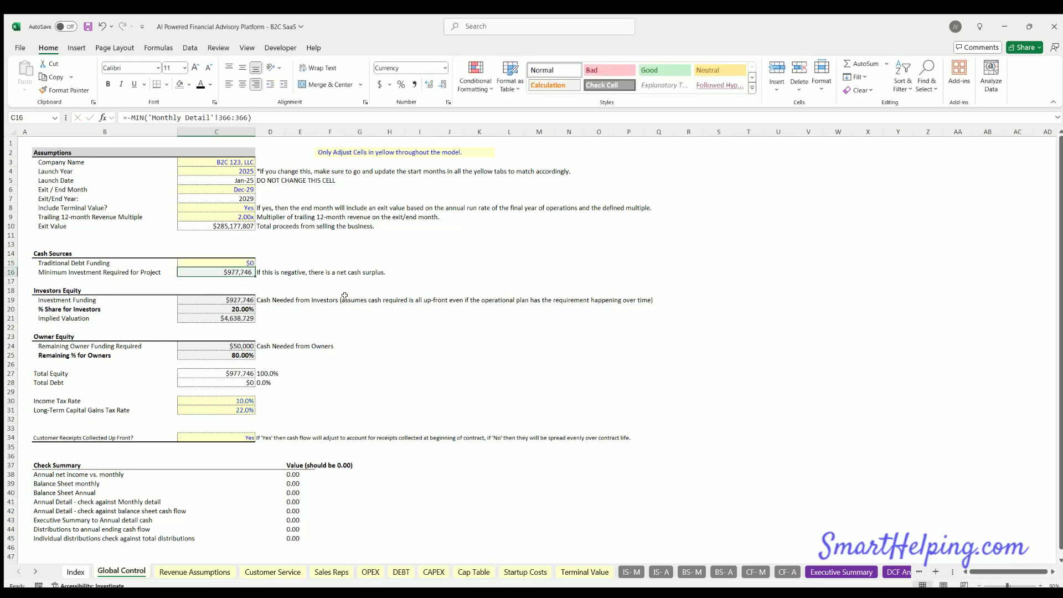
{"action": "key", "text": "Up"}
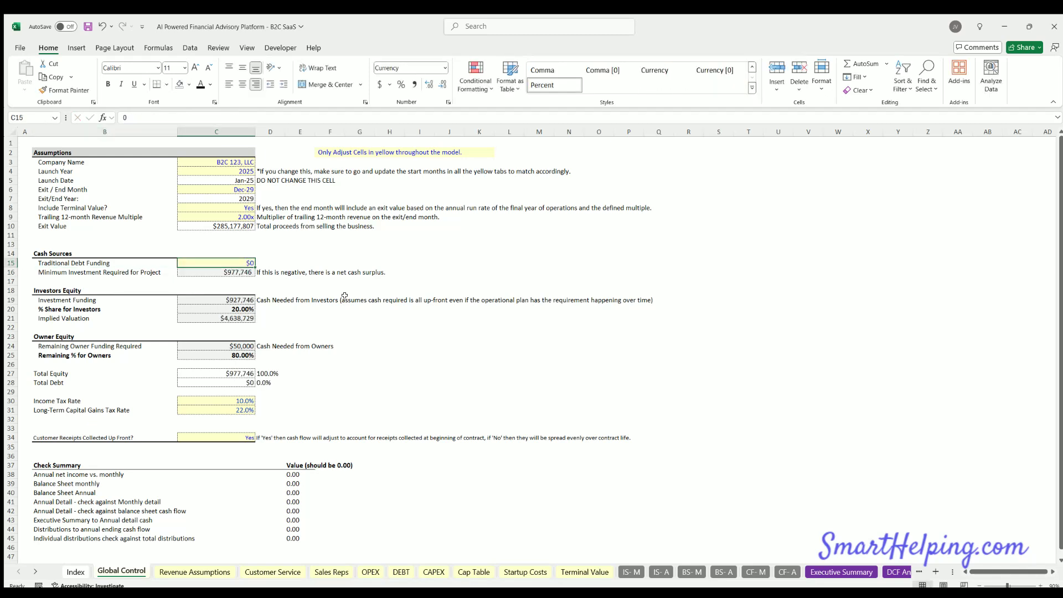
{"action": "type", "text": "2"}
{"action": "type", "text": "50,000"}
{"action": "key", "text": "Return"}
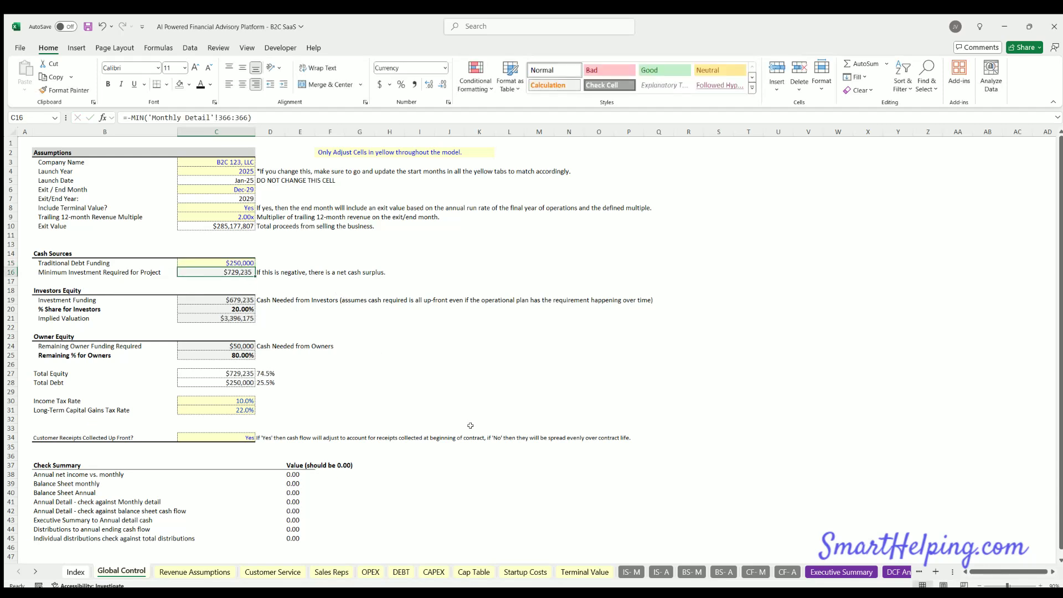
- Compare the Minimum Investment Required for Project with the Total Equity Required on the Cap Table sheet
{"action": "left_click", "coordinate": [81, 269]}
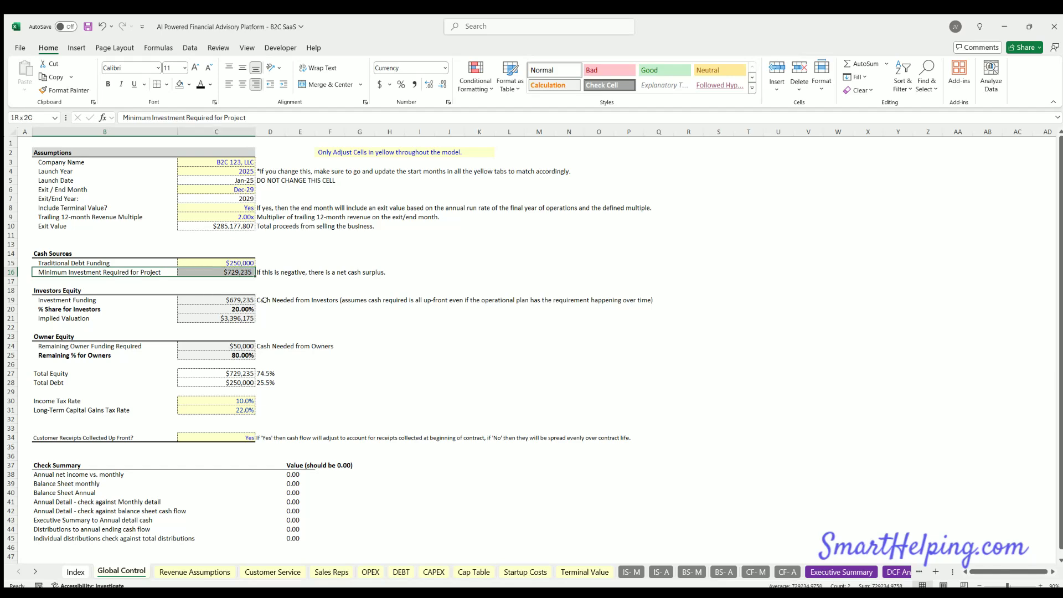
{"action": "left_click", "coordinate": [467, 572]}
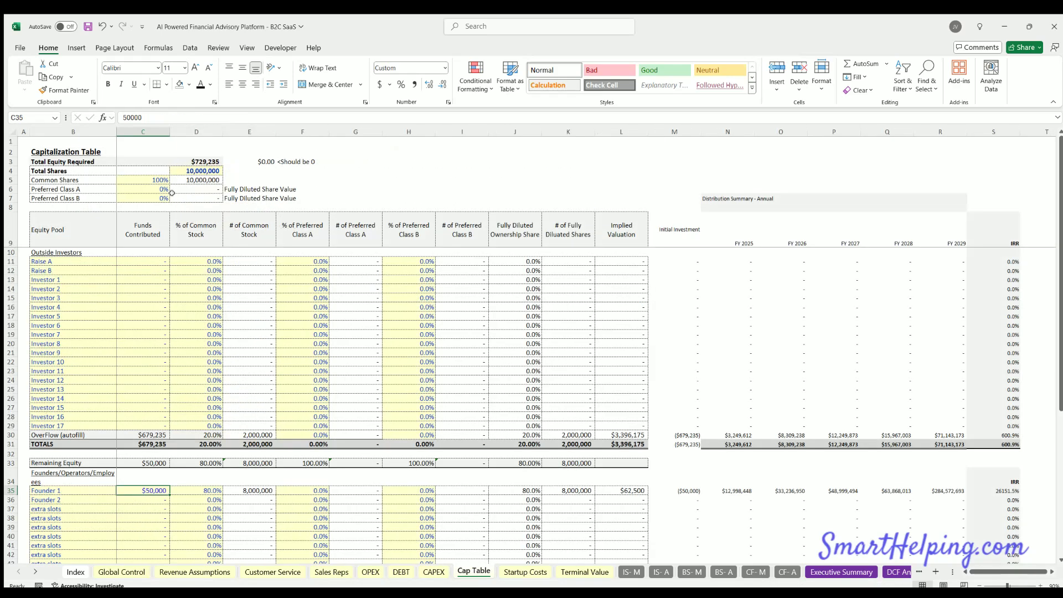
{"action": "left_click_drag", "start_coordinate": [204, 161], "coordinate": [78, 161]}
{"action": "left_click", "coordinate": [202, 159]}
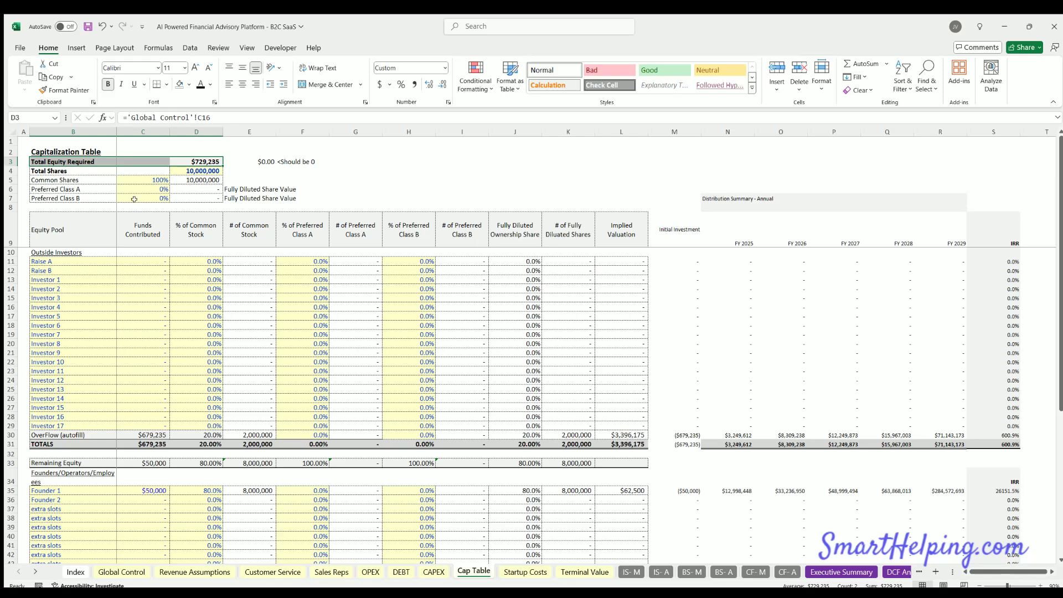
- Examine the outside investors' Funds Contributed and % of Common Stock inputs in the capitalization table
{"action": "left_click_drag", "start_coordinate": [146, 258], "coordinate": [64, 426]}
{"action": "left_click_drag", "start_coordinate": [57, 258], "coordinate": [164, 425]}
{"action": "left_click_drag", "start_coordinate": [200, 258], "coordinate": [199, 398]}
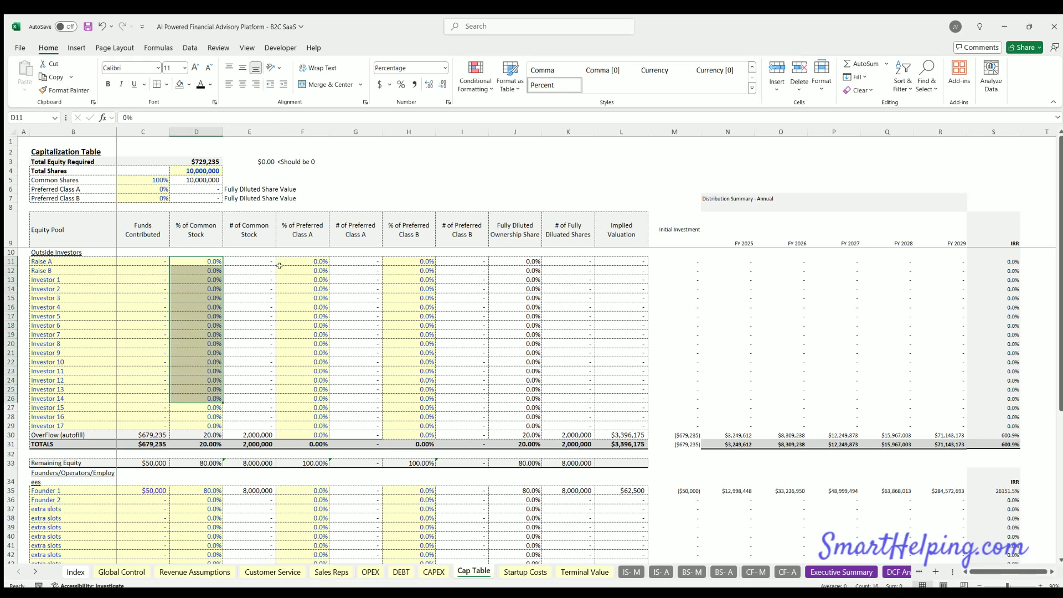
- Examine the OverFlow (autofill) row, the Total Equity Required and the founders' Funds Contributed in the capitalization table
{"action": "scroll", "coordinate": [150, 382], "scroll_direction": "down", "scroll_amount": 4}
{"action": "left_click_drag", "start_coordinate": [89, 332], "coordinate": [190, 331]}
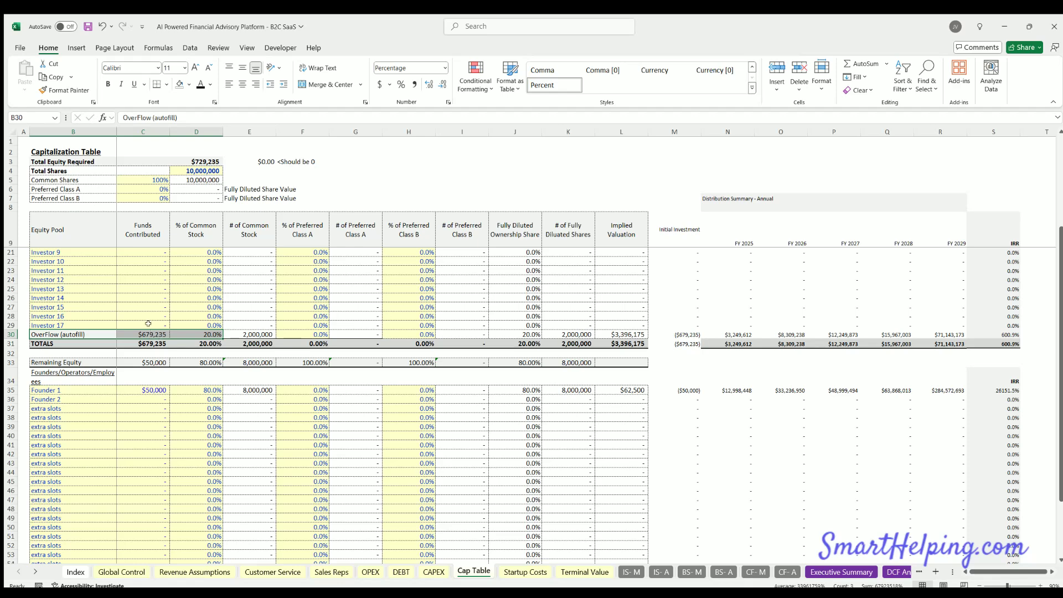
{"action": "left_click", "coordinate": [199, 162]}
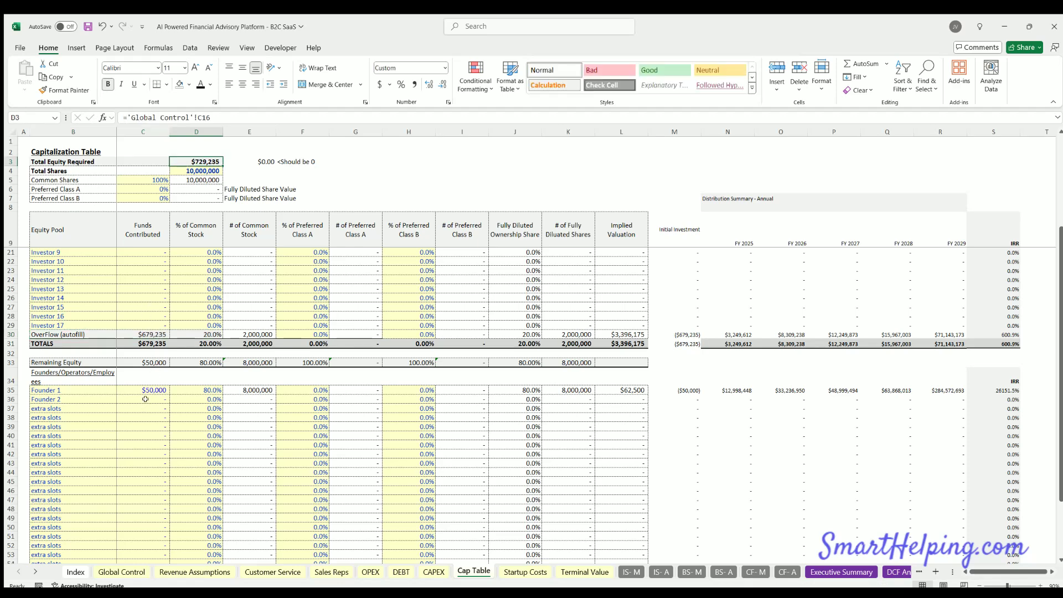
{"action": "left_click_drag", "start_coordinate": [145, 390], "coordinate": [141, 481]}
{"action": "scroll", "coordinate": [141, 480], "scroll_direction": "down", "scroll_amount": 2}
{"action": "scroll", "coordinate": [139, 443], "scroll_direction": "up", "scroll_amount": 2}
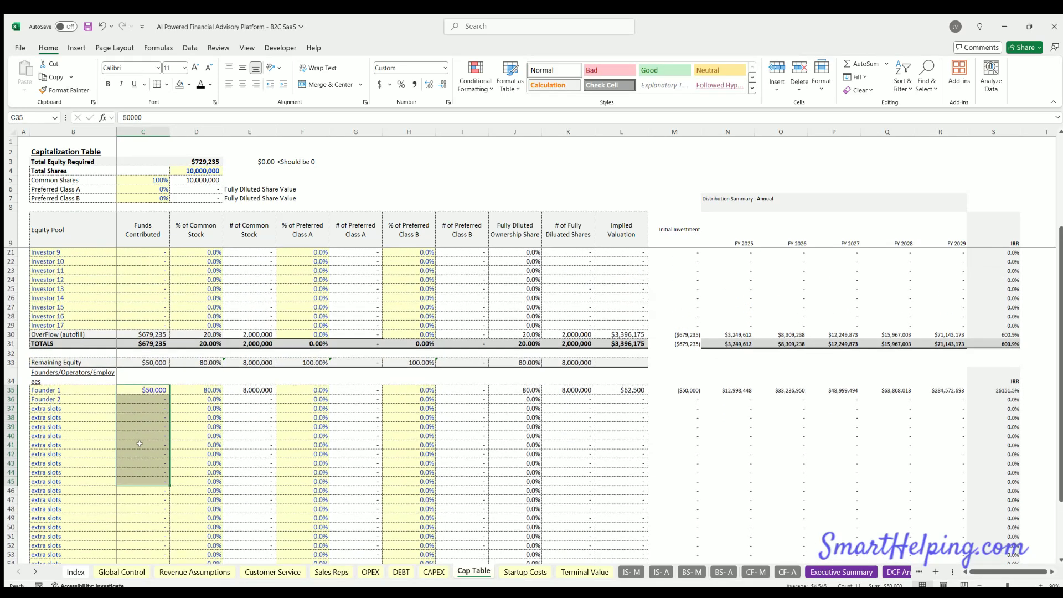
- Inspect the OverFlow formulas for Funds Contributed and % of Common Stock against the outside investors' inputs above them
{"action": "scroll", "coordinate": [140, 443], "scroll_direction": "up", "scroll_amount": 4}
{"action": "left_click_drag", "start_coordinate": [141, 261], "coordinate": [140, 425]}
{"action": "left_click", "coordinate": [136, 434]}
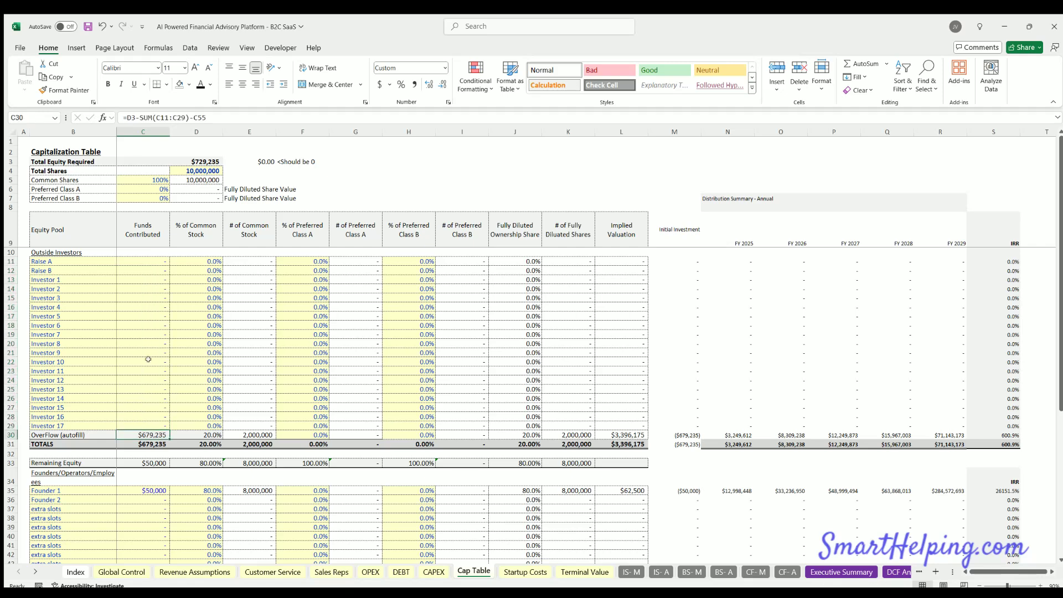
{"action": "scroll", "coordinate": [145, 359], "scroll_direction": "down", "scroll_amount": 4}
{"action": "left_click", "coordinate": [203, 331]}
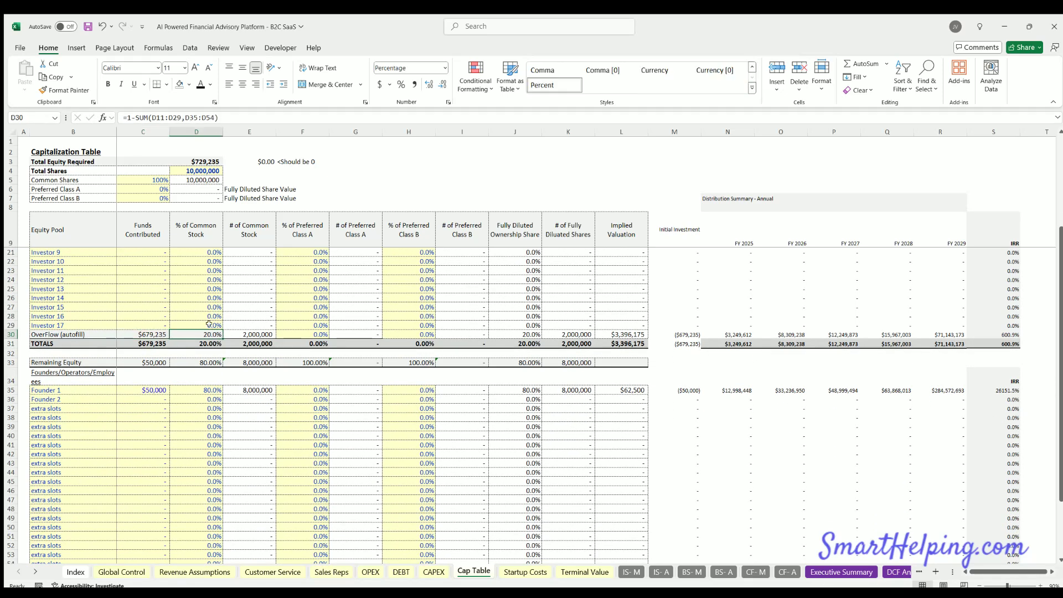
{"action": "scroll", "coordinate": [200, 281], "scroll_direction": "up", "scroll_amount": 4}
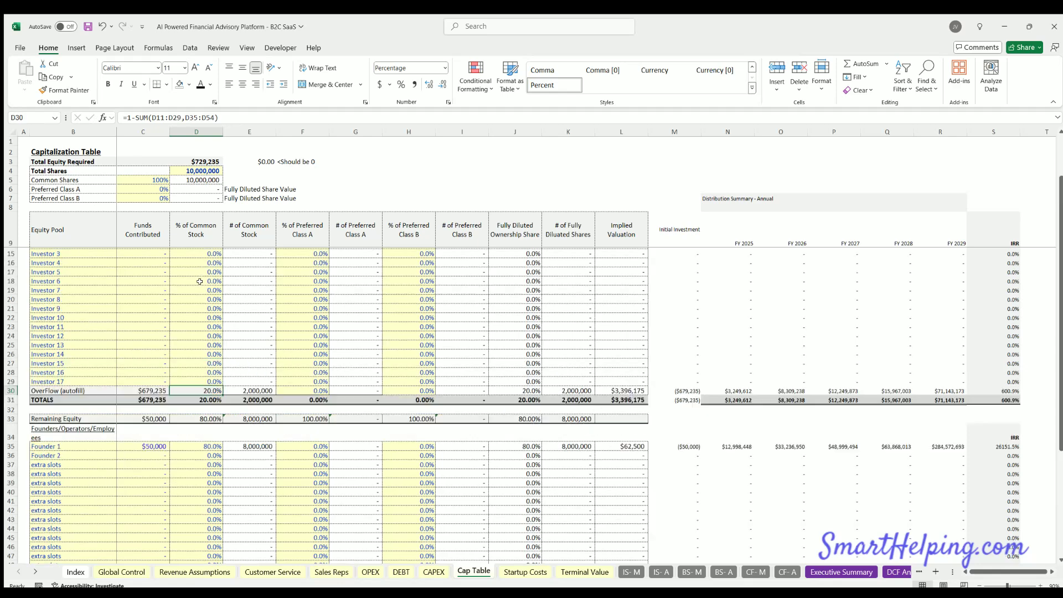
{"action": "left_click_drag", "start_coordinate": [203, 259], "coordinate": [203, 434]}
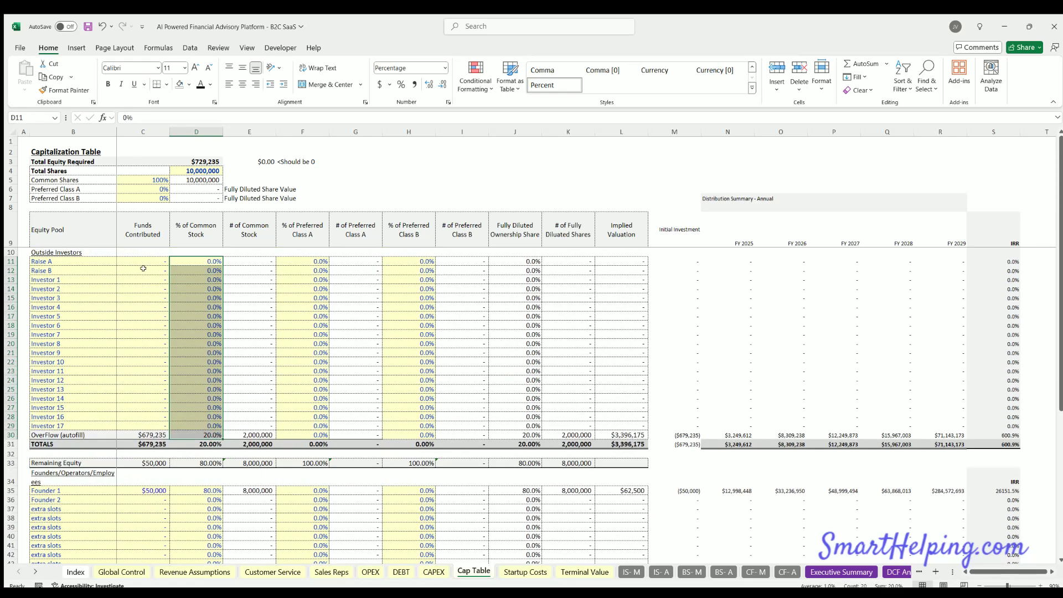
{"action": "left_click", "coordinate": [143, 261]}
{"action": "left_click_drag", "start_coordinate": [142, 279], "coordinate": [142, 434]}
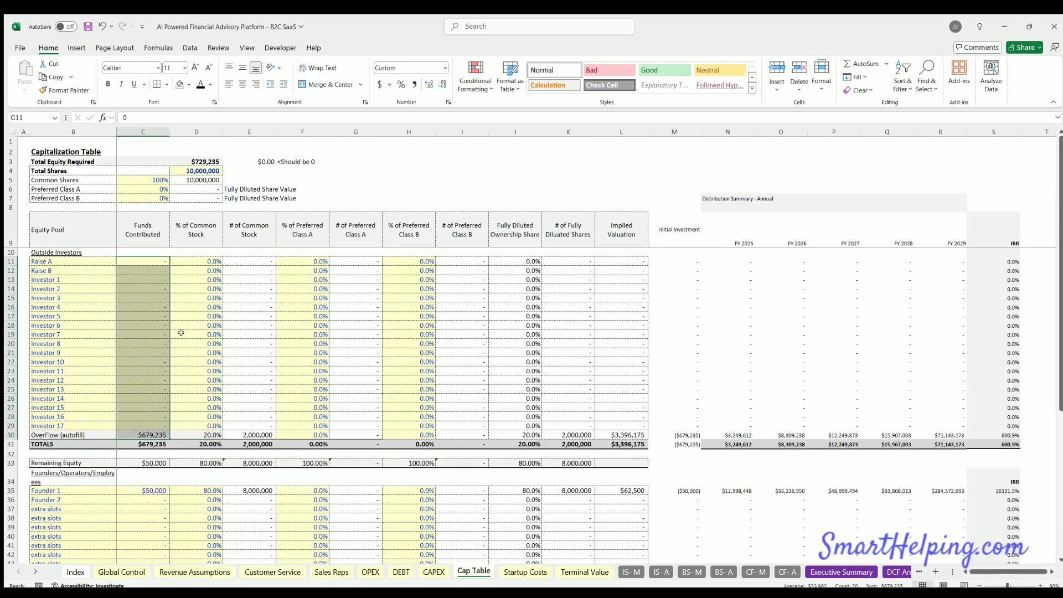
- Examine the Funds Contributed and % of Common Stock inputs for the founders, operators and employees
{"action": "scroll", "coordinate": [181, 336], "scroll_direction": "down", "scroll_amount": 3}
{"action": "scroll", "coordinate": [181, 336], "scroll_direction": "down", "scroll_amount": 4}
{"action": "left_click_drag", "start_coordinate": [144, 289], "coordinate": [145, 464]}
{"action": "left_click_drag", "start_coordinate": [197, 290], "coordinate": [194, 463]}
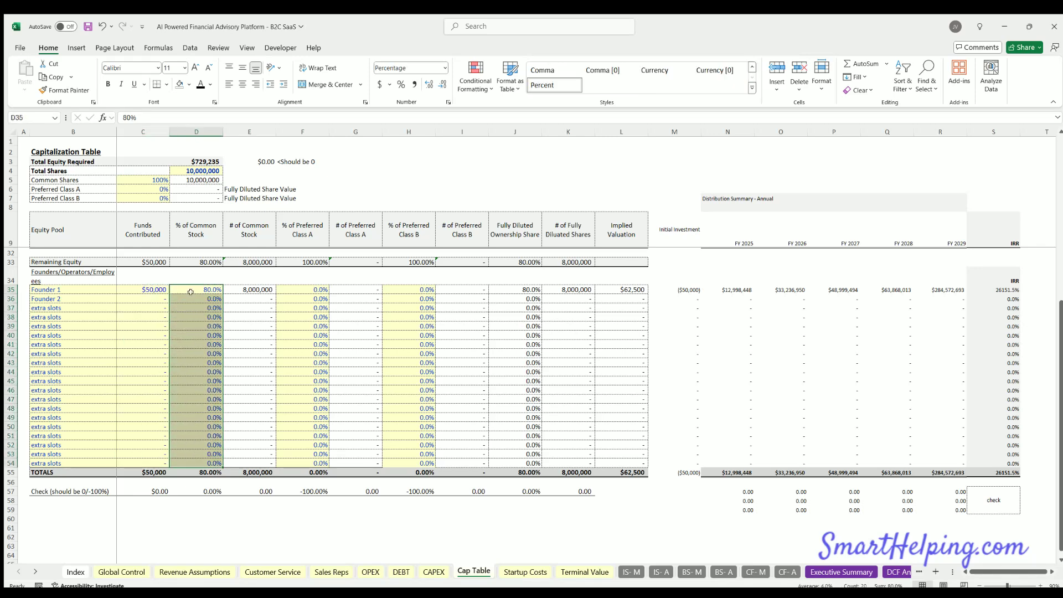
{"action": "left_click_drag", "start_coordinate": [137, 284], "coordinate": [143, 464]}
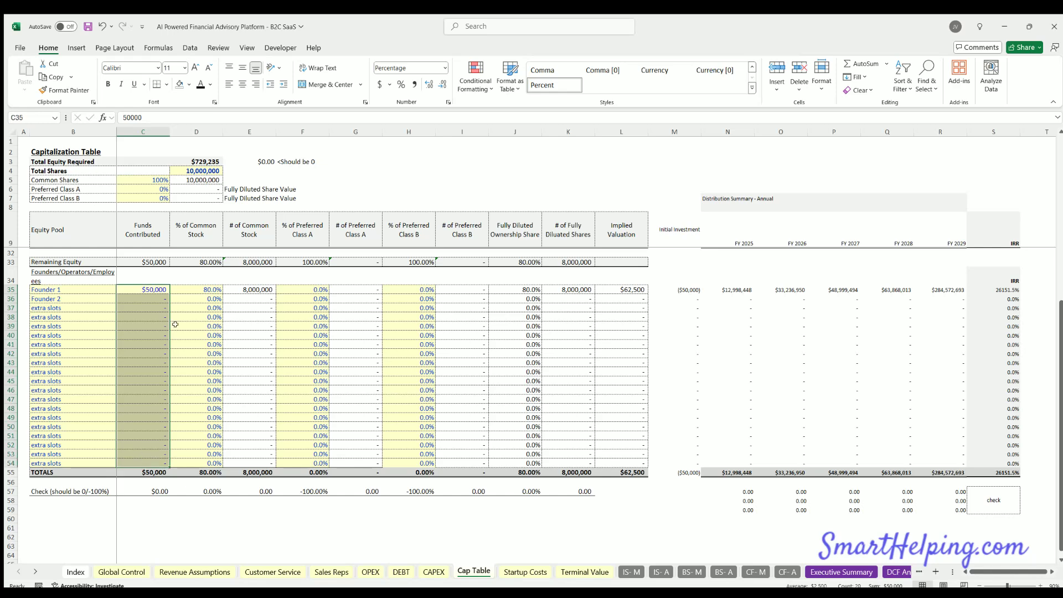
- Compare the Total Equity Required with the outside investors' Funds Contributed inputs
{"action": "left_click", "coordinate": [206, 160]}
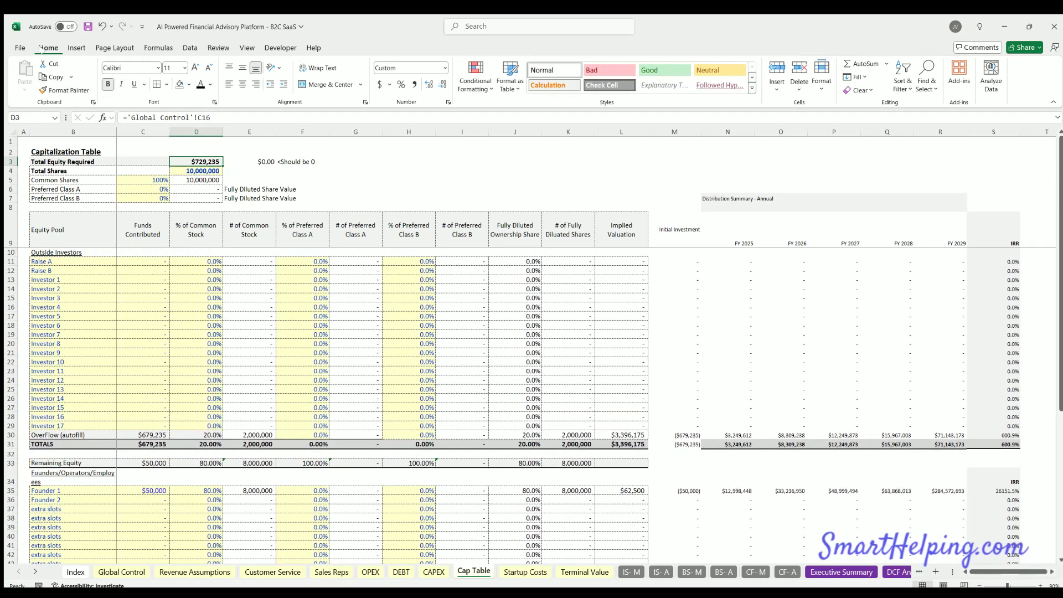
{"action": "left_click_drag", "start_coordinate": [149, 261], "coordinate": [145, 362]}
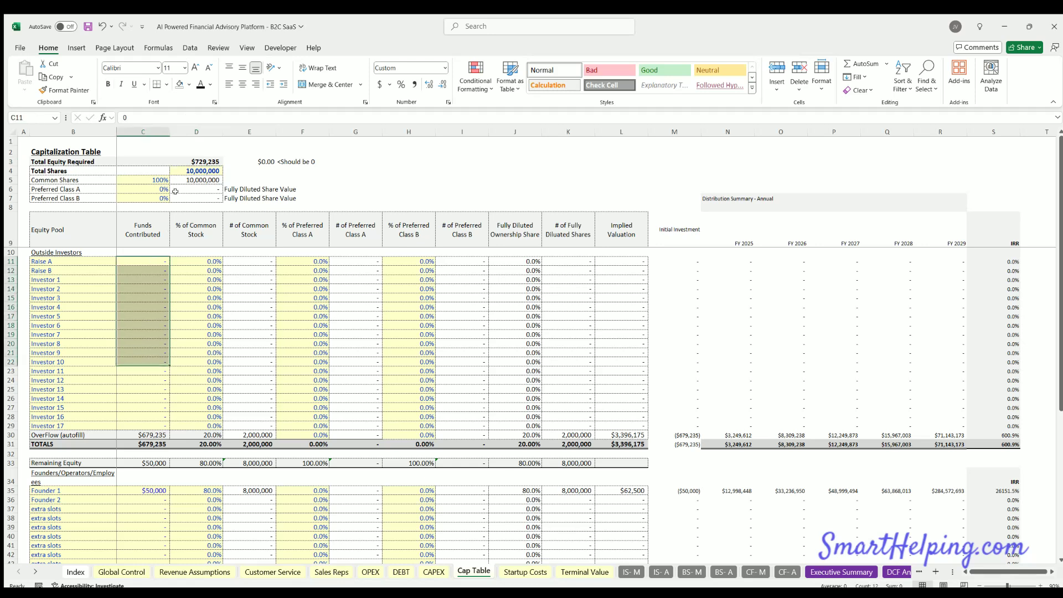
{"action": "left_click", "coordinate": [203, 160]}
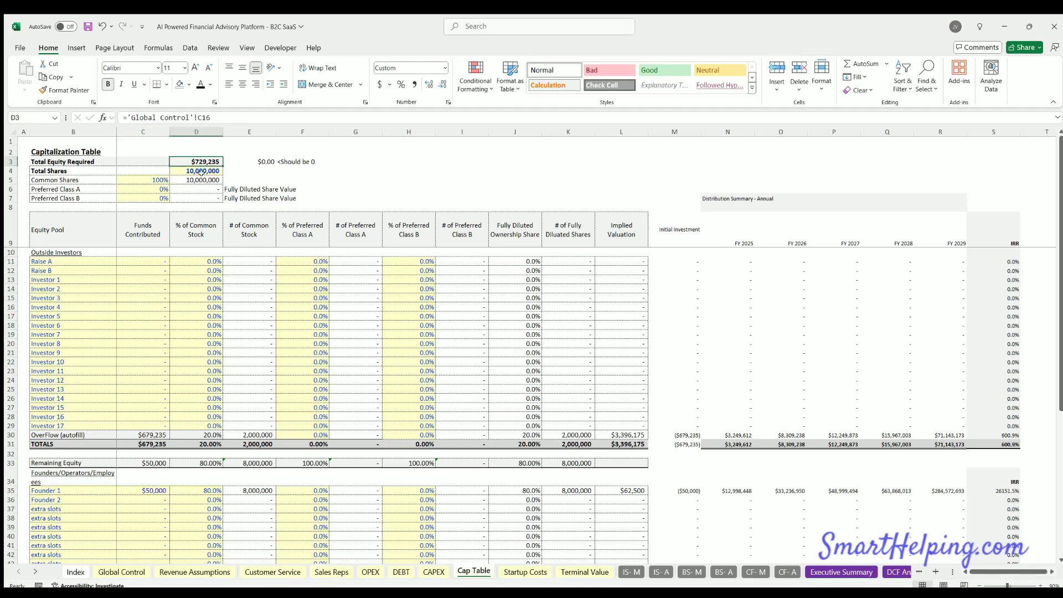
- Save the workbook and go to Investor 2's Funds Contributed cell
{"action": "left_click", "coordinate": [88, 25]}
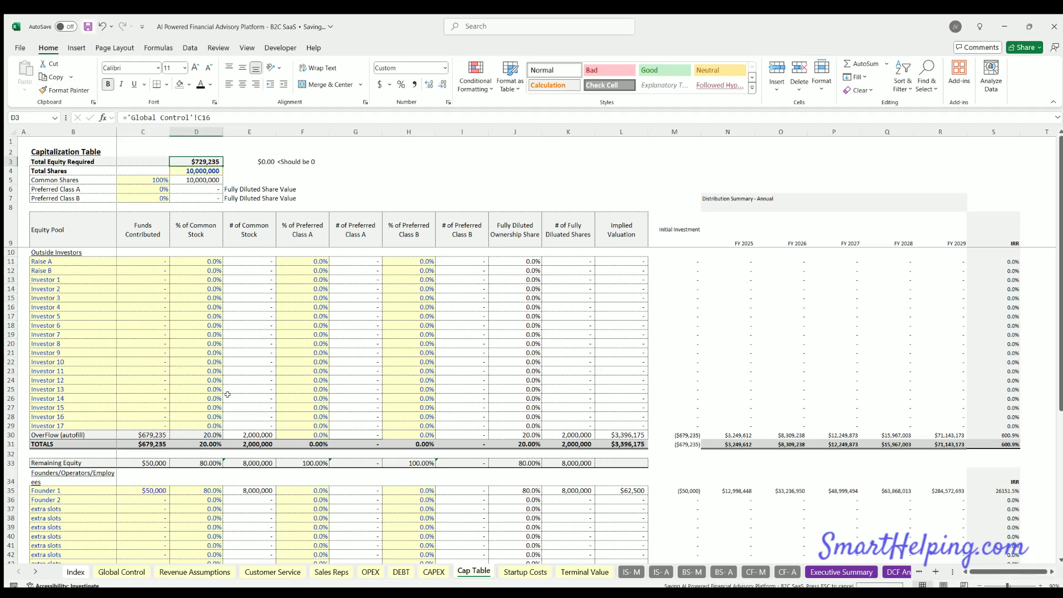
{"action": "left_click", "coordinate": [154, 260]}
{"action": "key", "text": "Down"}
{"action": "key", "text": "Down"}
{"action": "key", "text": "Down"}
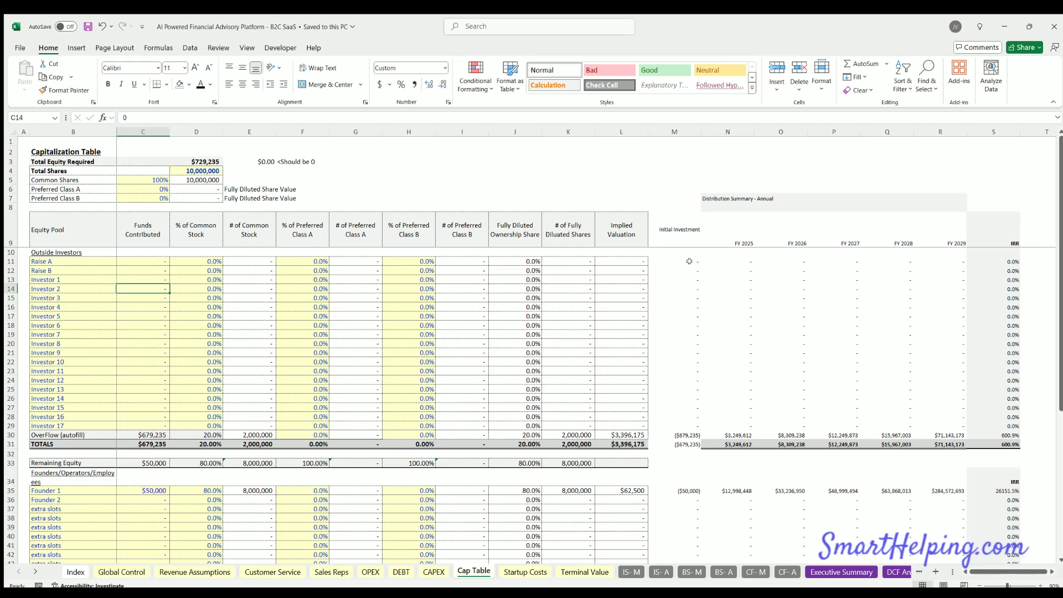
- Review Cash Sources, Investors Equity, Owner Equity and the Total Equity and Total Debt rows on the Global Control sheet
{"action": "left_click", "coordinate": [121, 572]}
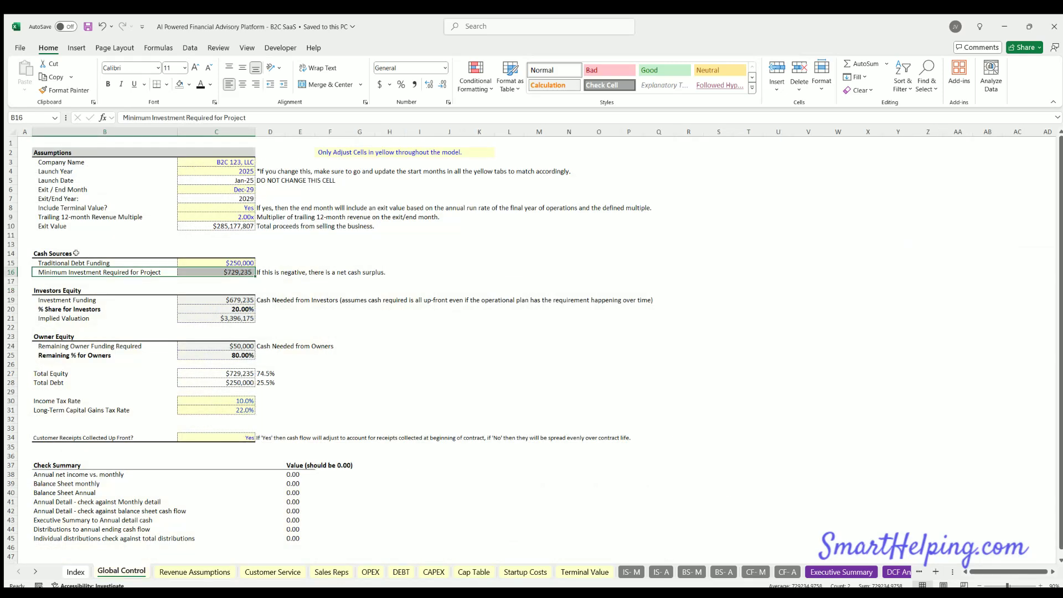
{"action": "left_click_drag", "start_coordinate": [62, 260], "coordinate": [205, 269]}
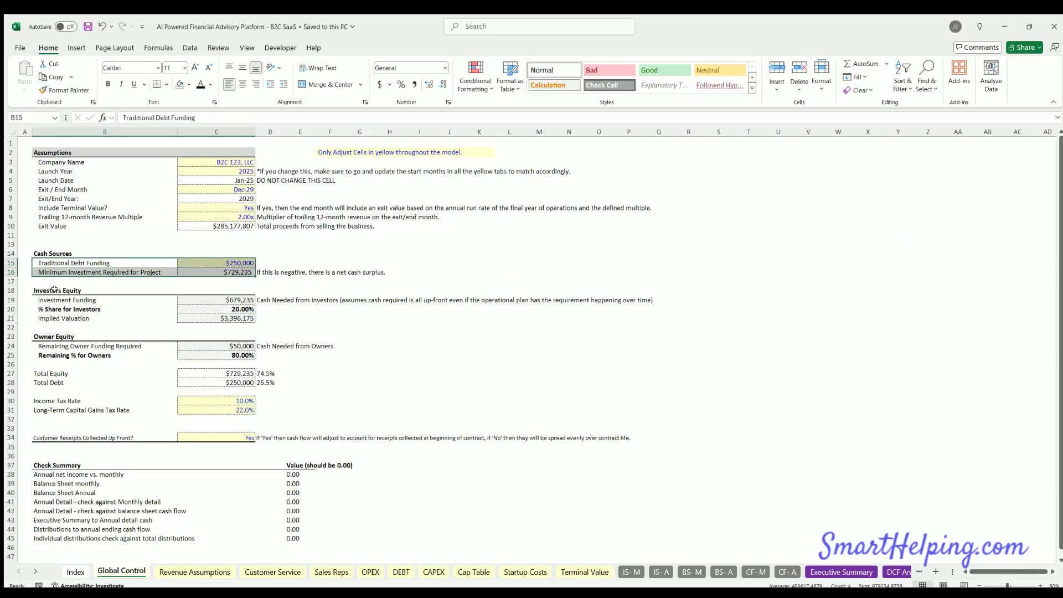
{"action": "left_click_drag", "start_coordinate": [51, 289], "coordinate": [176, 315]}
{"action": "left_click_drag", "start_coordinate": [54, 336], "coordinate": [210, 354]}
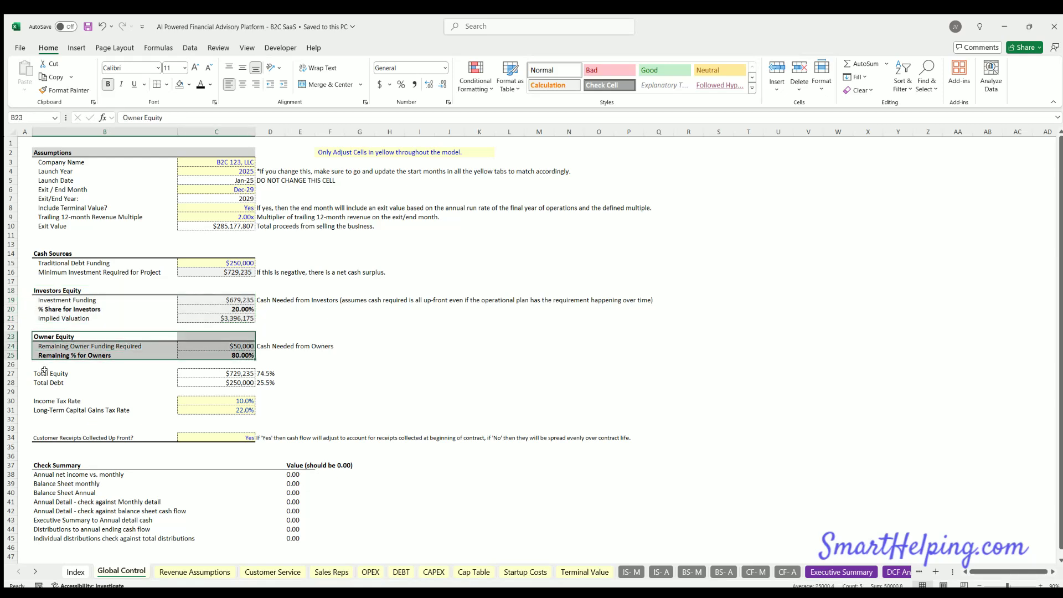
{"action": "left_click_drag", "start_coordinate": [44, 371], "coordinate": [206, 381]}
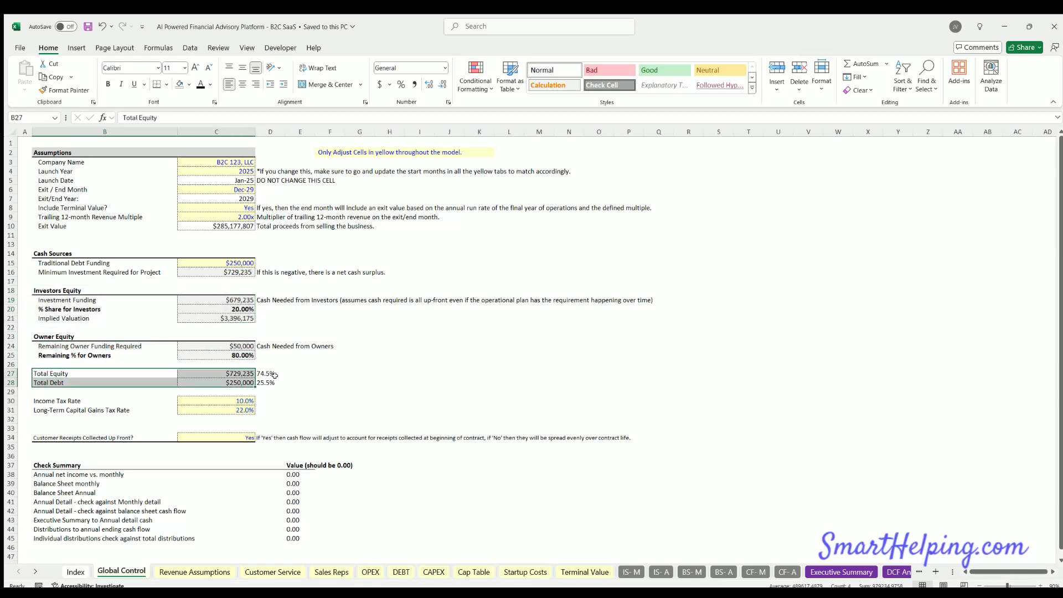
- Examine the Income Tax Rate and Long-Term Capital Gains Tax Rate assumptions
{"action": "left_click_drag", "start_coordinate": [57, 399], "coordinate": [227, 401]}
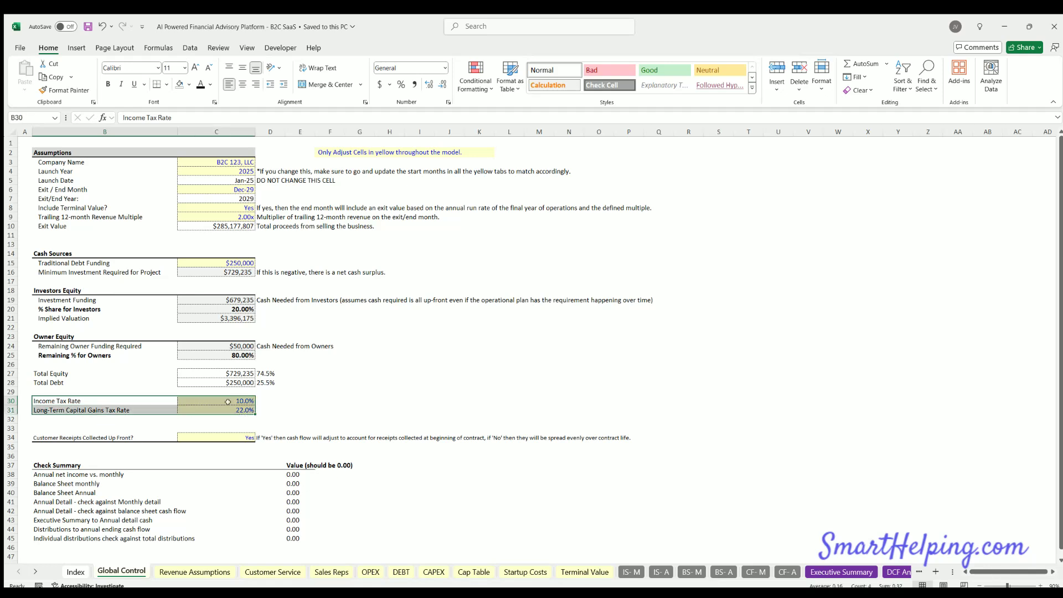
{"action": "left_click", "coordinate": [235, 399]}
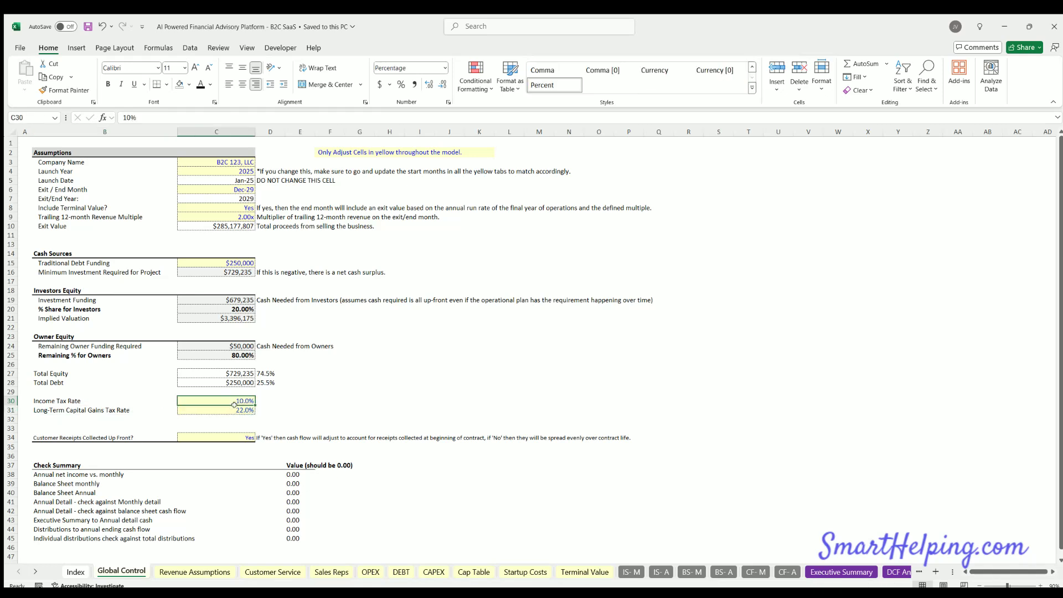
{"action": "left_click", "coordinate": [233, 408]}
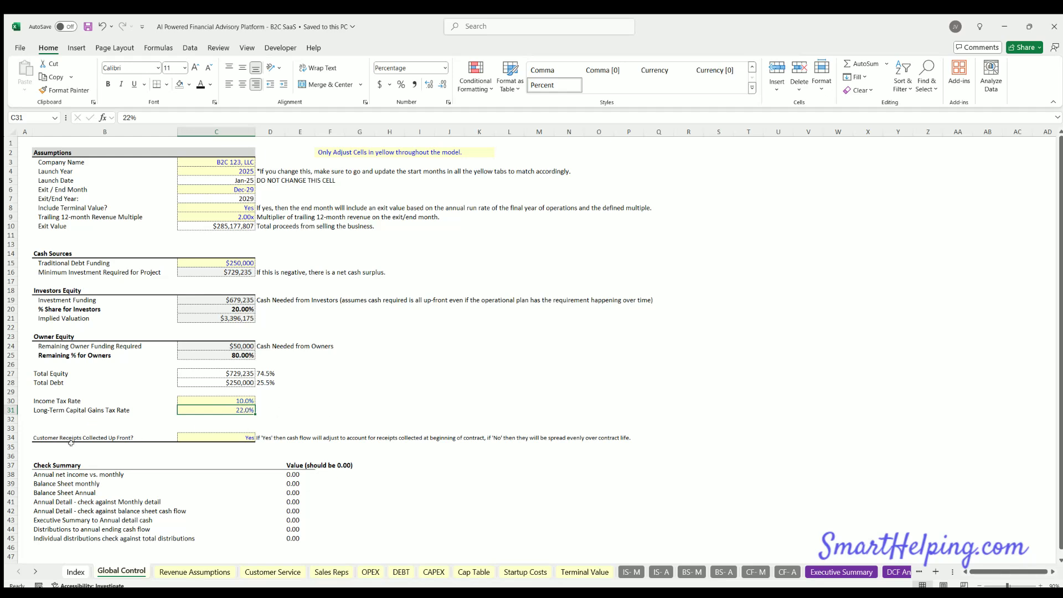
- Examine the Customer Receipts Collected Up Front? setting and the Minimum Investment Required for Project formula
{"action": "left_click_drag", "start_coordinate": [228, 431], "coordinate": [98, 437]}
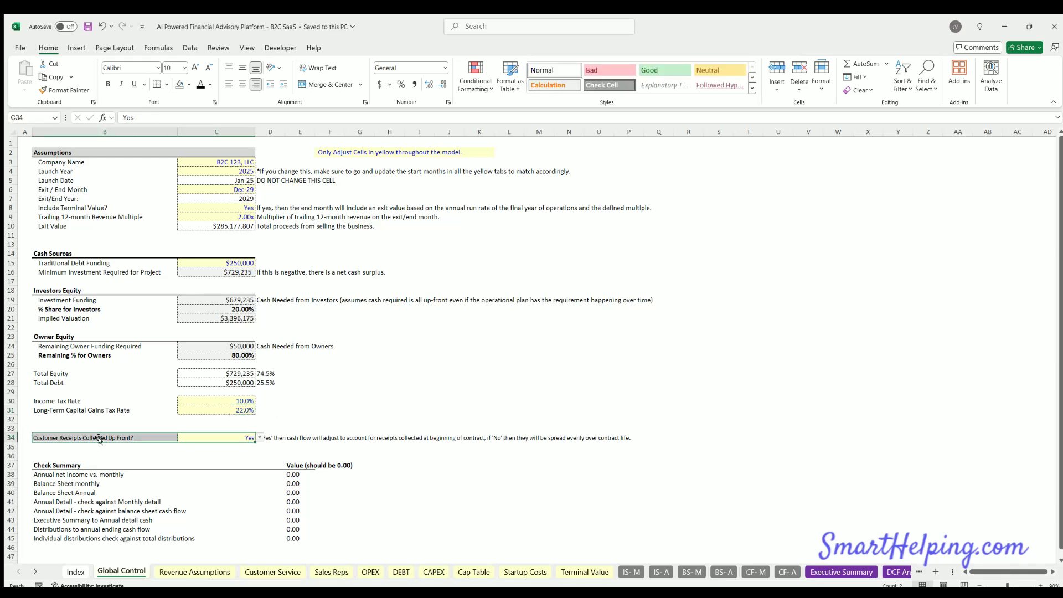
{"action": "left_click", "coordinate": [97, 437]}
{"action": "left_click", "coordinate": [244, 435]}
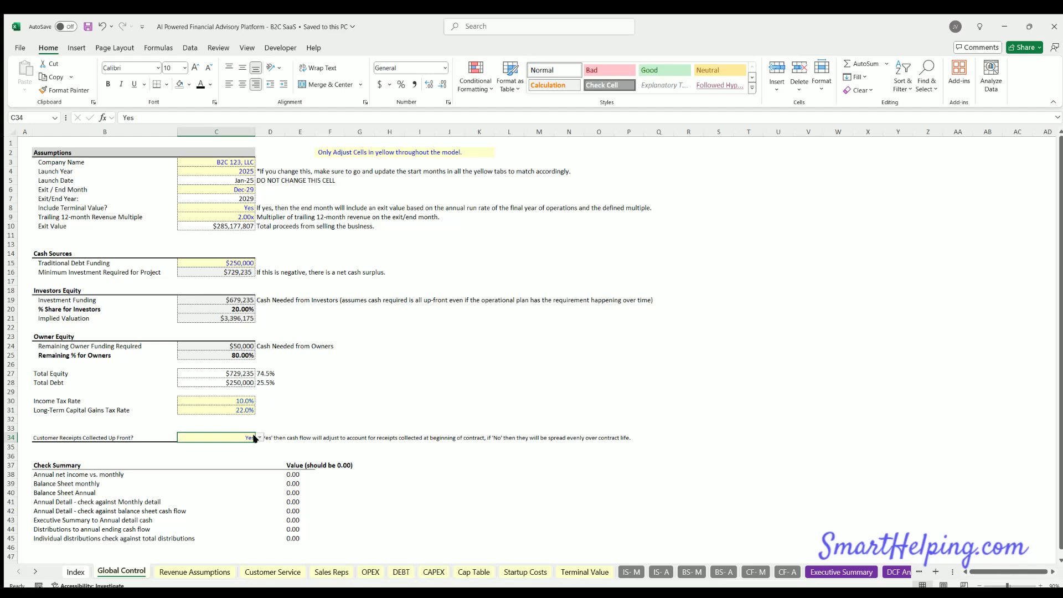
{"action": "left_click", "coordinate": [236, 272]}
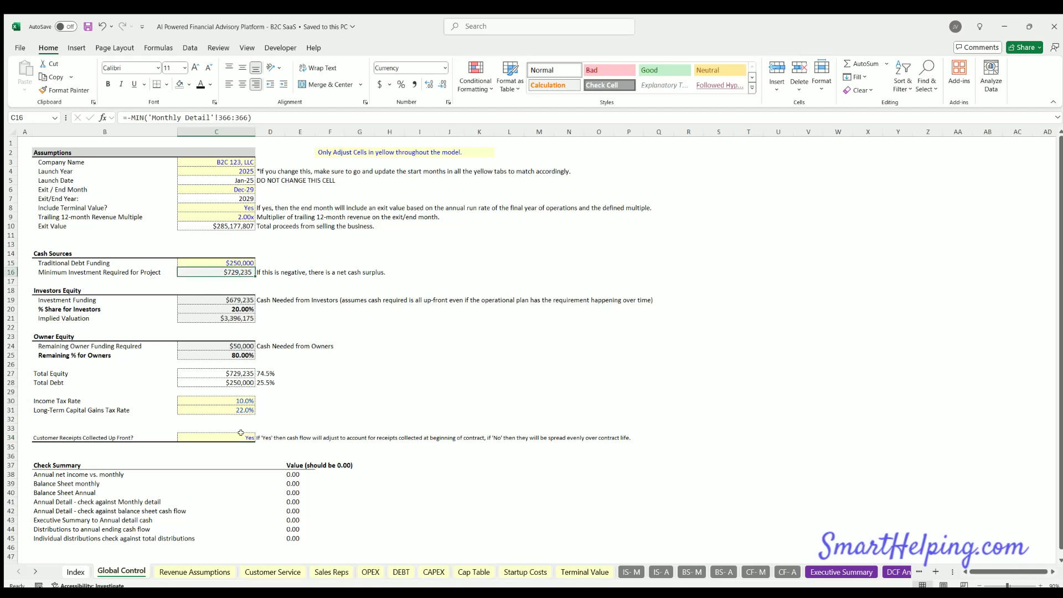
- Try Customer Receipts Collected Up Front? as No, check the Minimum Investment Required for Project, and set it back to Yes
{"action": "left_click", "coordinate": [240, 433]}
{"action": "type", "text": "No"}
{"action": "key", "text": "Return"}
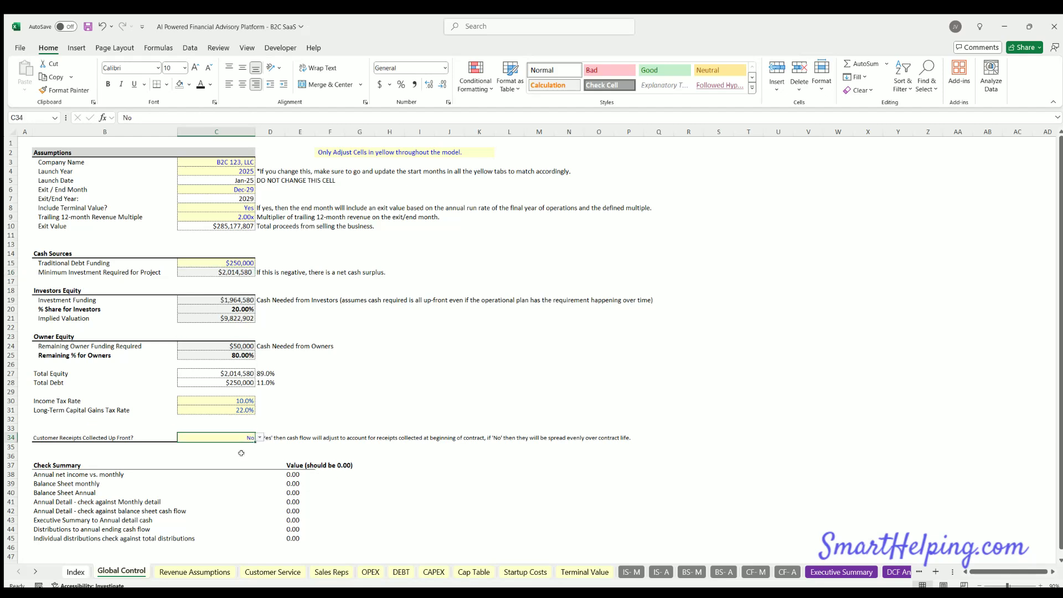
{"action": "left_click", "coordinate": [227, 270]}
{"action": "left_click", "coordinate": [241, 438]}
{"action": "type", "text": "Yes"}
{"action": "key", "text": "ctrl+Return"}
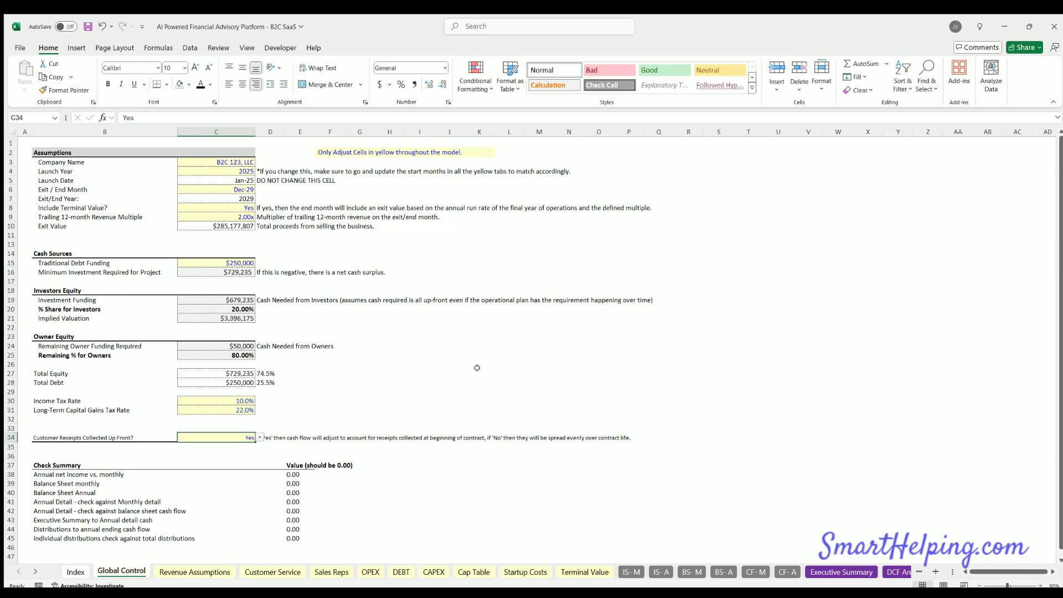
- Save the workbook and return to the Customer Receipts Collected Up Front? row
{"action": "left_click", "coordinate": [88, 26]}
{"action": "left_click", "coordinate": [87, 435]}
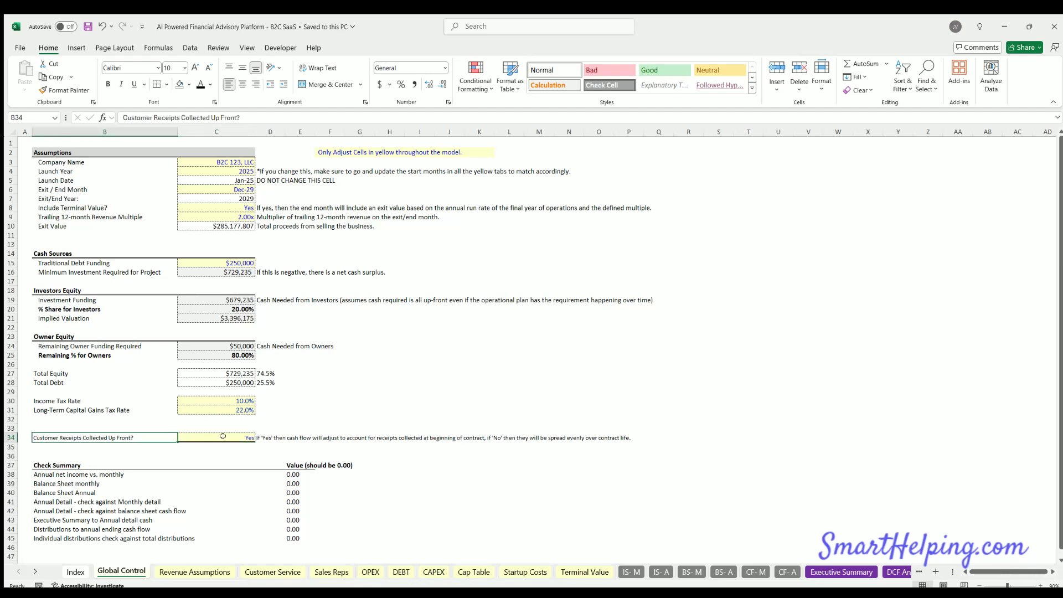
{"action": "left_click", "coordinate": [223, 436]}
{"action": "left_click", "coordinate": [111, 432]}
- Examine the monthly Unearned Revenue liability from Jan-25 to Jun-25 on the BS- M sheet
{"action": "left_click", "coordinate": [691, 572]}
{"action": "scroll", "coordinate": [267, 384], "scroll_direction": "down", "scroll_amount": 4}
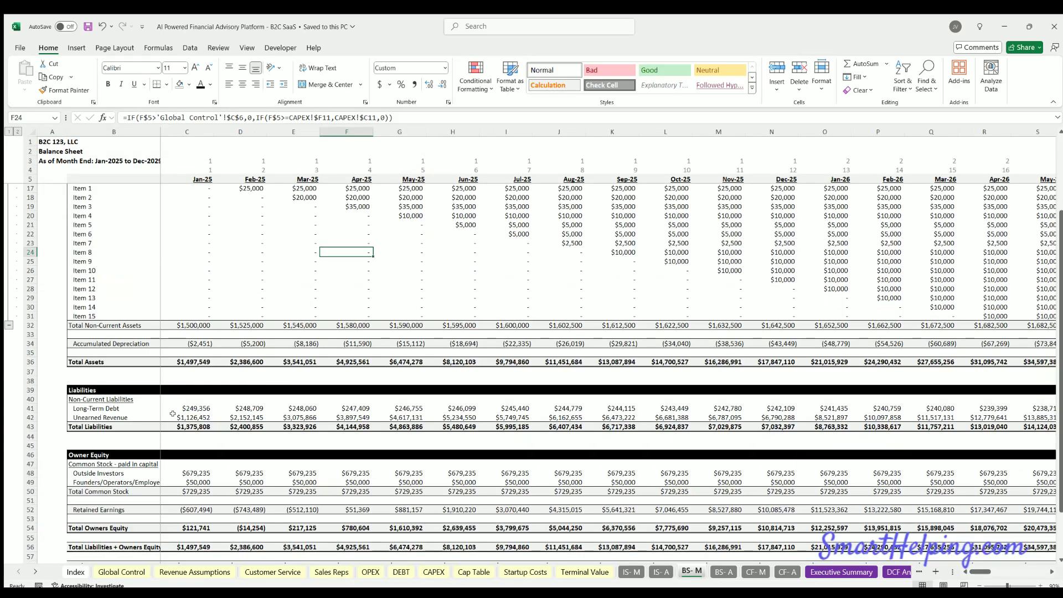
{"action": "left_click_drag", "start_coordinate": [97, 417], "coordinate": [454, 417]}
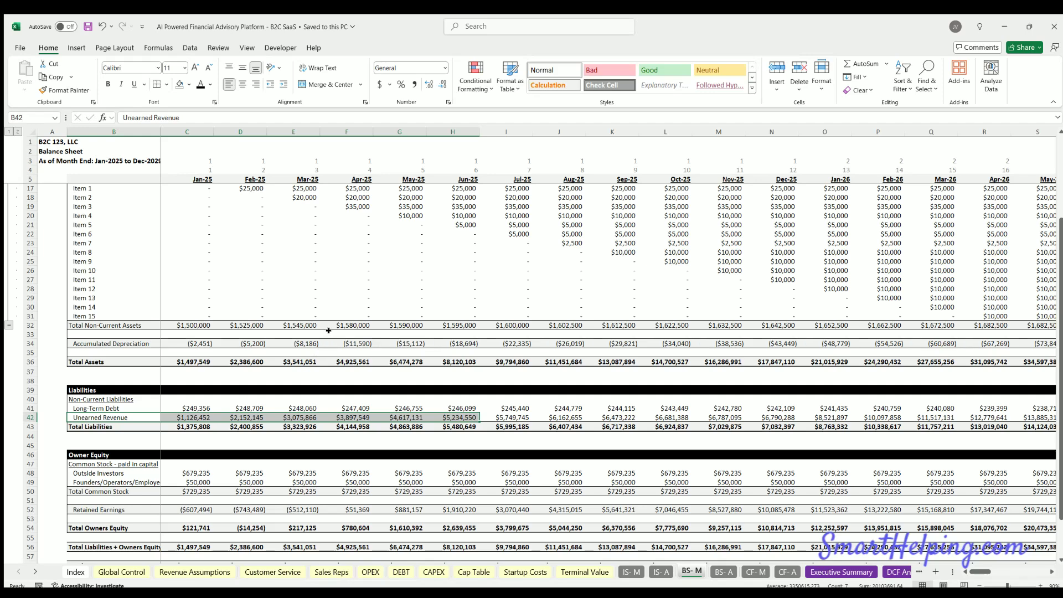
- Switch Customer Receipts Collected Up Front? on the Global Control sheet to No again and restore it to Yes
{"action": "left_click", "coordinate": [97, 26]}
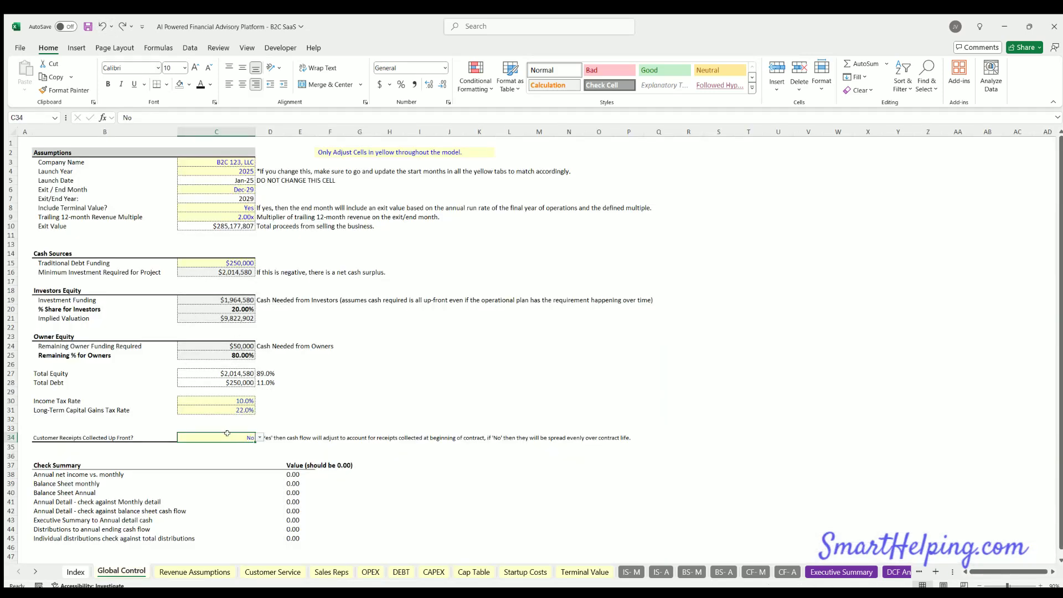
{"action": "left_click", "coordinate": [473, 425]}
{"action": "left_click", "coordinate": [508, 426]}
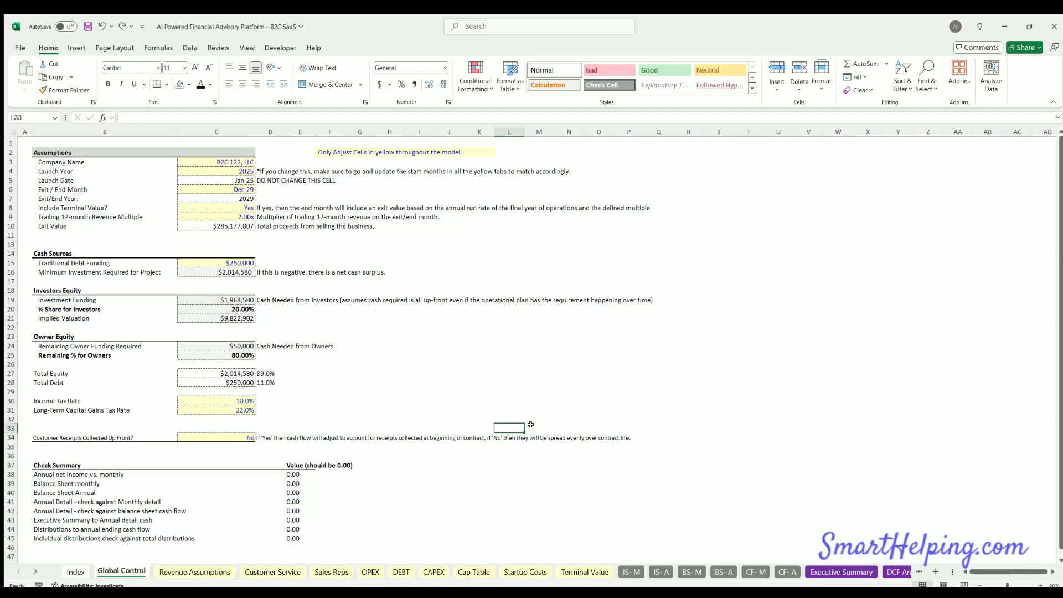
{"action": "left_click", "coordinate": [541, 425]}
{"action": "left_click_drag", "start_coordinate": [565, 424], "coordinate": [666, 426]}
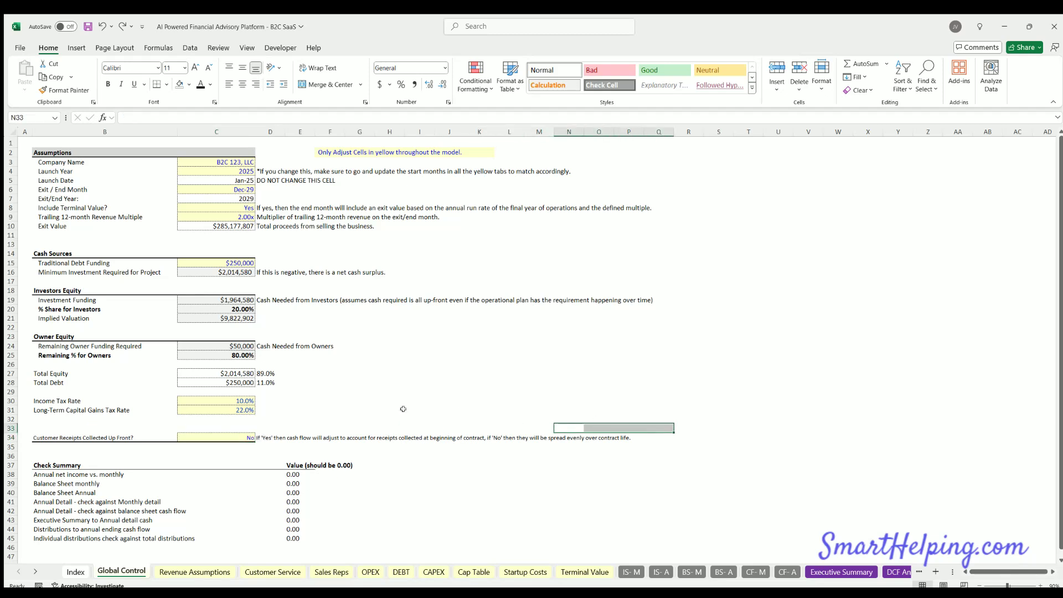
{"action": "left_click", "coordinate": [247, 436]}
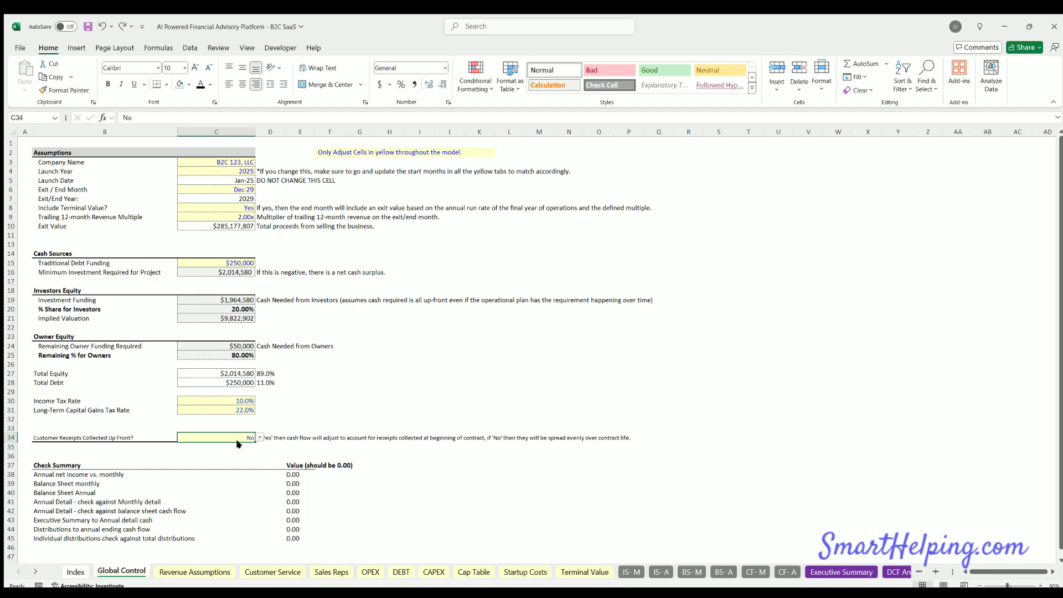
{"action": "left_click", "coordinate": [496, 408]}
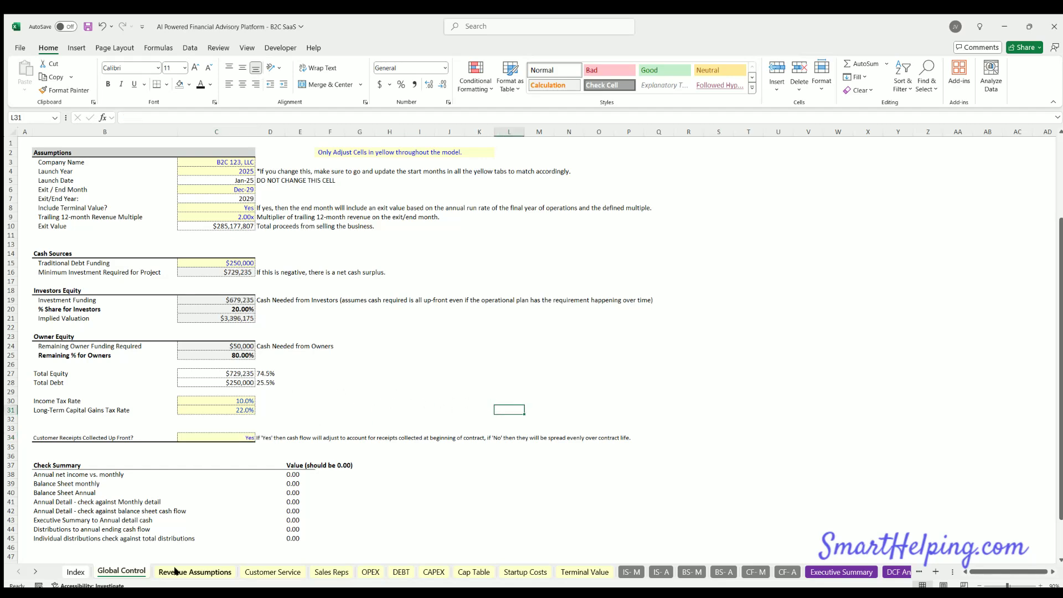
- Review the Standard, Standard - Annual, Premium and Premium - Annual tier blocks on the Revenue Assumptions sheet
{"action": "left_click", "coordinate": [194, 572]}
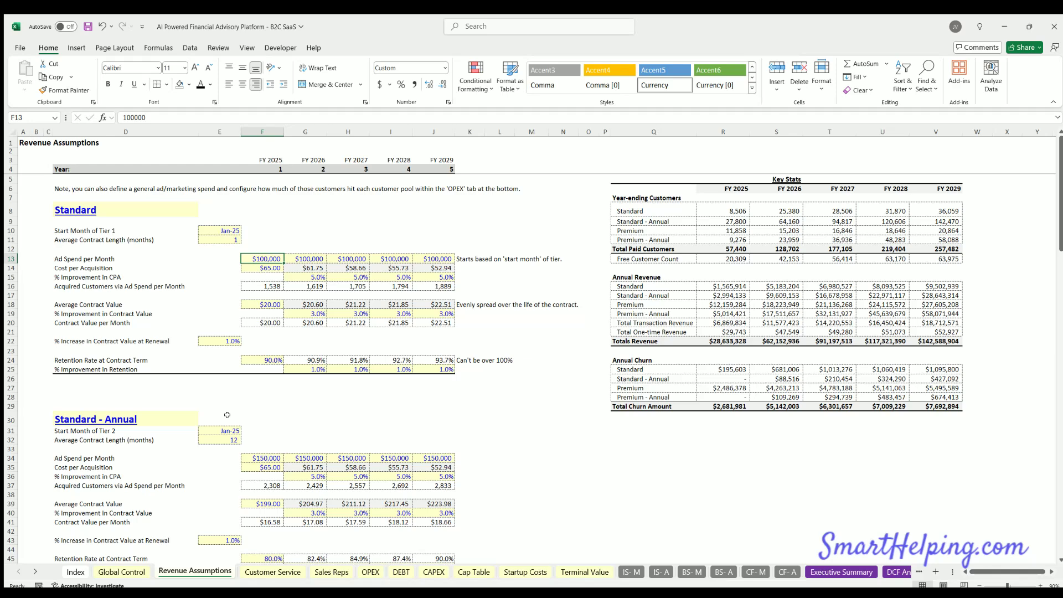
{"action": "left_click", "coordinate": [77, 210]}
{"action": "left_click", "coordinate": [89, 414]}
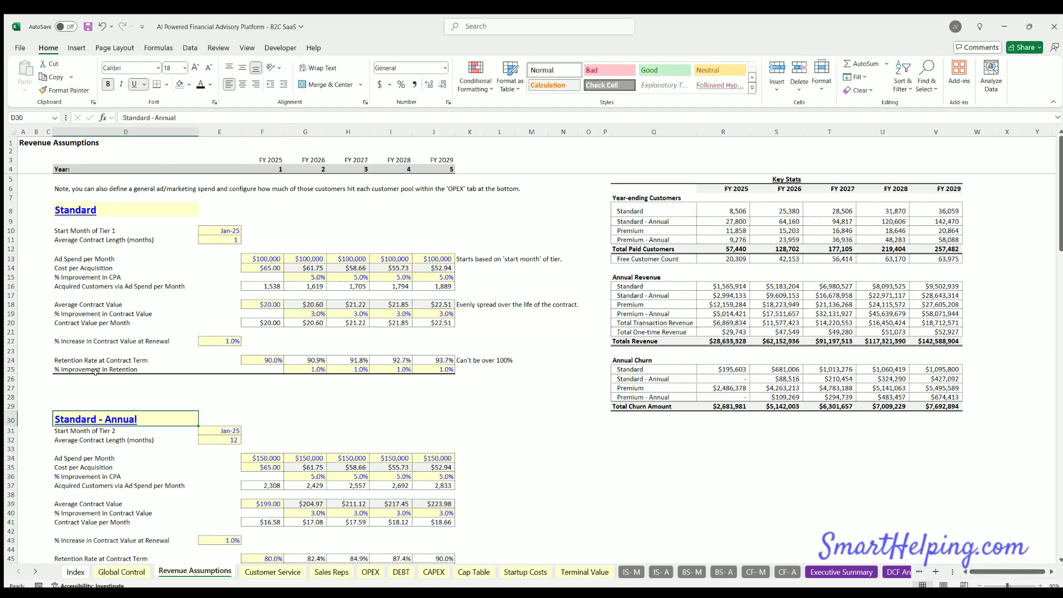
{"action": "scroll", "coordinate": [92, 373], "scroll_direction": "down", "scroll_amount": 10}
{"action": "left_click", "coordinate": [86, 315]}
{"action": "scroll", "coordinate": [89, 338], "scroll_direction": "down", "scroll_amount": 4}
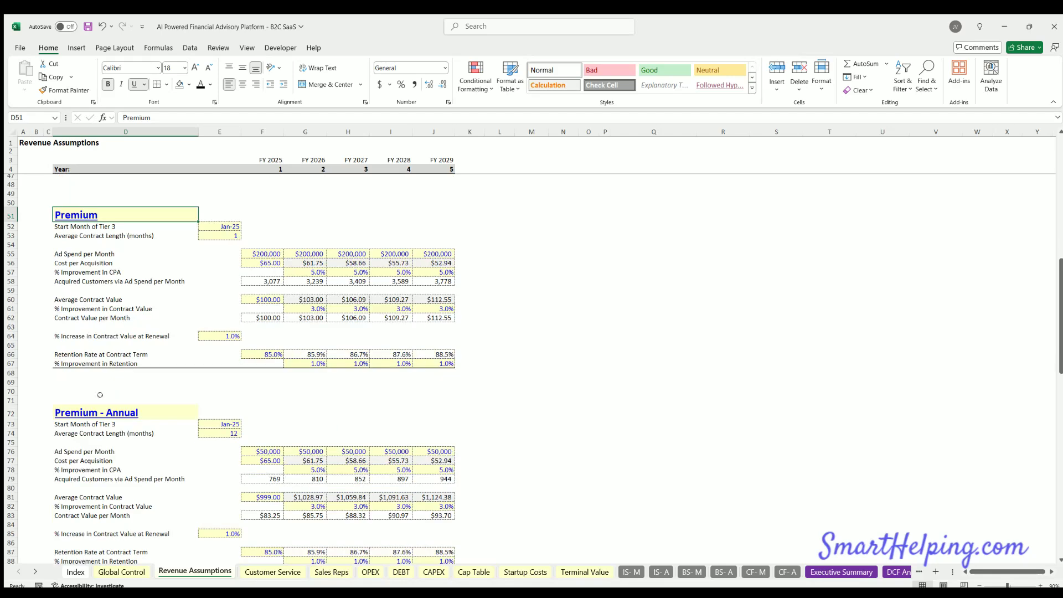
{"action": "left_click", "coordinate": [102, 410]}
- Examine the Traffic and Organic Conversions, Transaction Fees and Affiliate Partnerships or Other One-time Revenue sections of the revenue assumptions
{"action": "scroll", "coordinate": [88, 332], "scroll_direction": "down", "scroll_amount": 10}
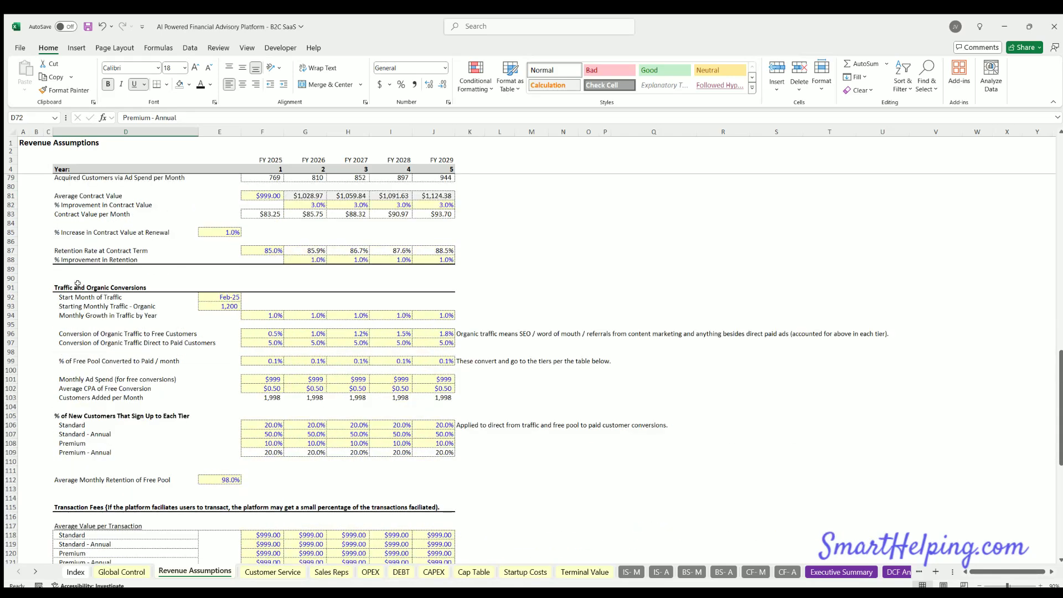
{"action": "left_click_drag", "start_coordinate": [80, 286], "coordinate": [450, 450]}
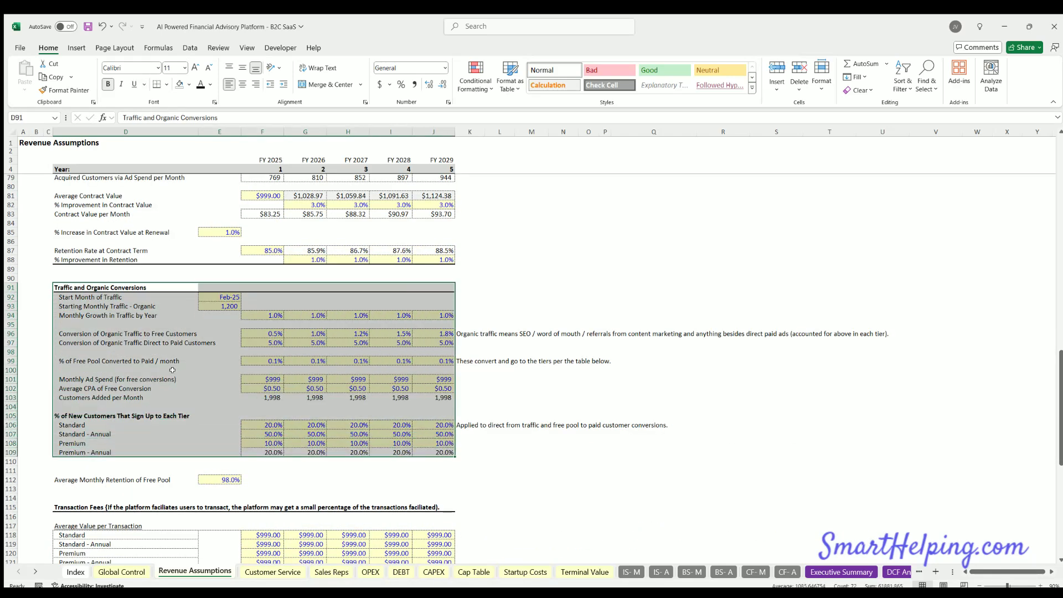
{"action": "scroll", "coordinate": [126, 346], "scroll_direction": "down", "scroll_amount": 7}
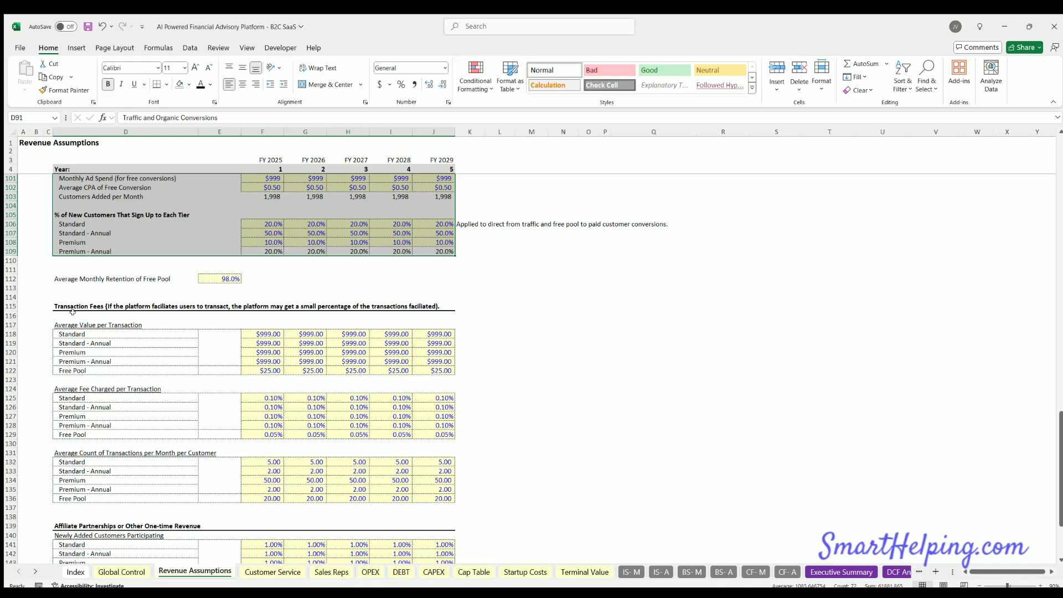
{"action": "left_click_drag", "start_coordinate": [72, 304], "coordinate": [447, 499]}
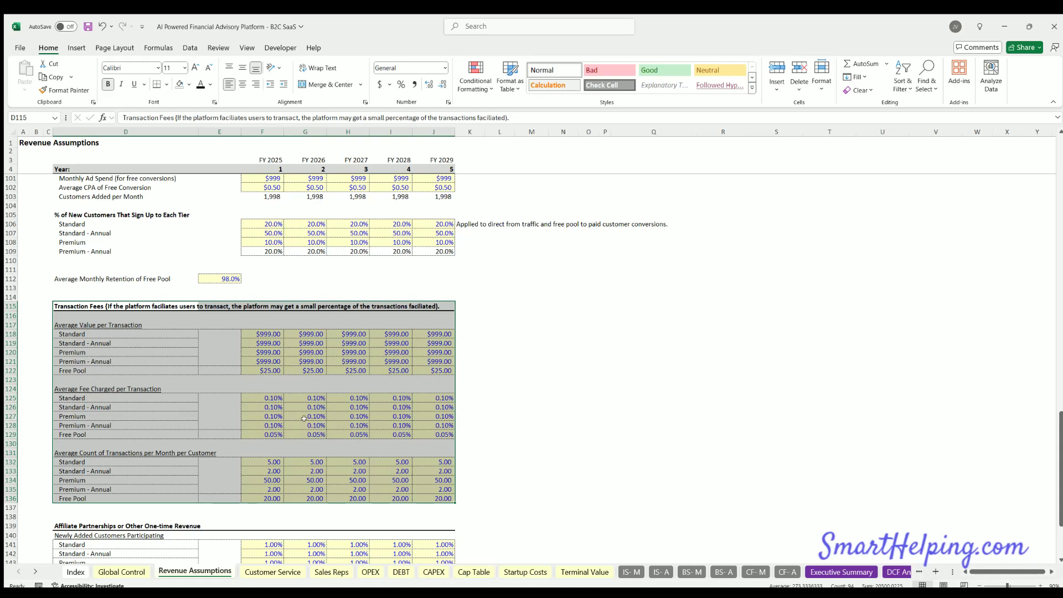
{"action": "scroll", "coordinate": [253, 370], "scroll_direction": "down", "scroll_amount": 7}
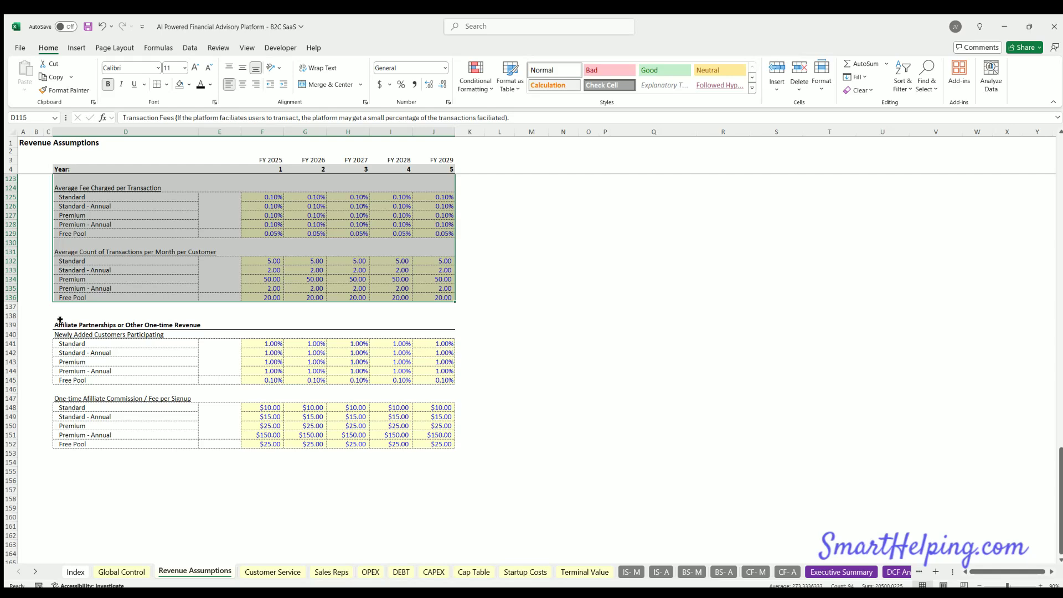
{"action": "left_click_drag", "start_coordinate": [61, 324], "coordinate": [441, 440]}
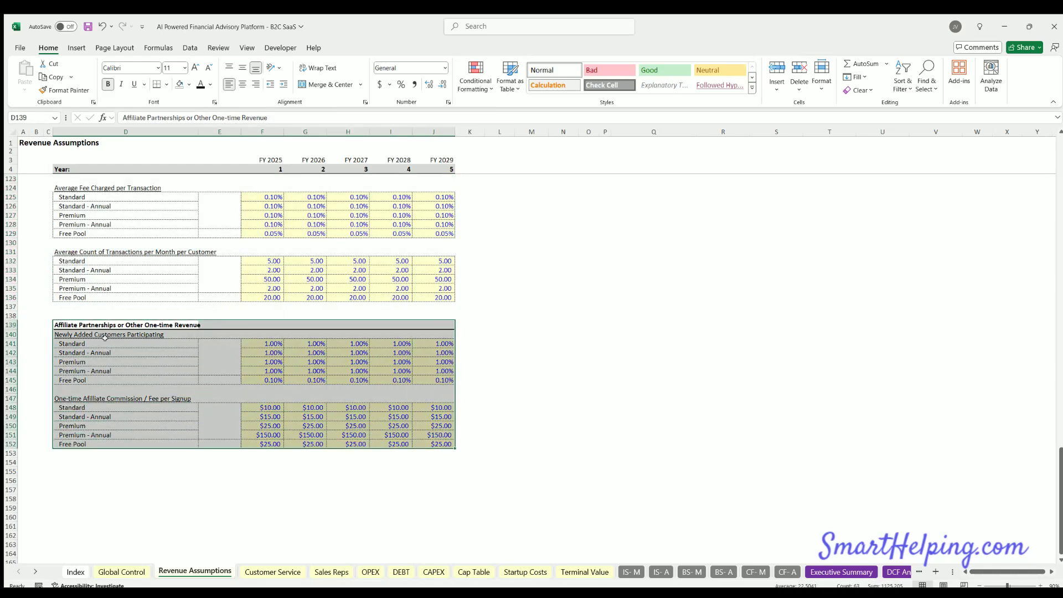
- Return to the Traffic and Organic Conversions section and select it through the % of New Customers That Sign Up to Each Tier table
{"action": "scroll", "coordinate": [152, 354], "scroll_direction": "up", "scroll_amount": 11}
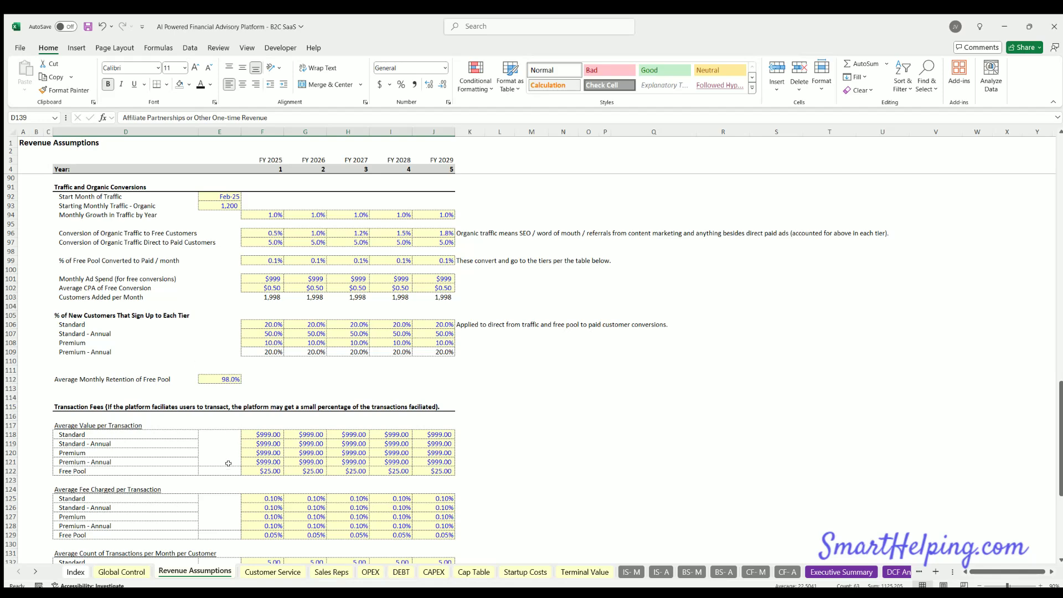
{"action": "scroll", "coordinate": [228, 462], "scroll_direction": "up", "scroll_amount": 4}
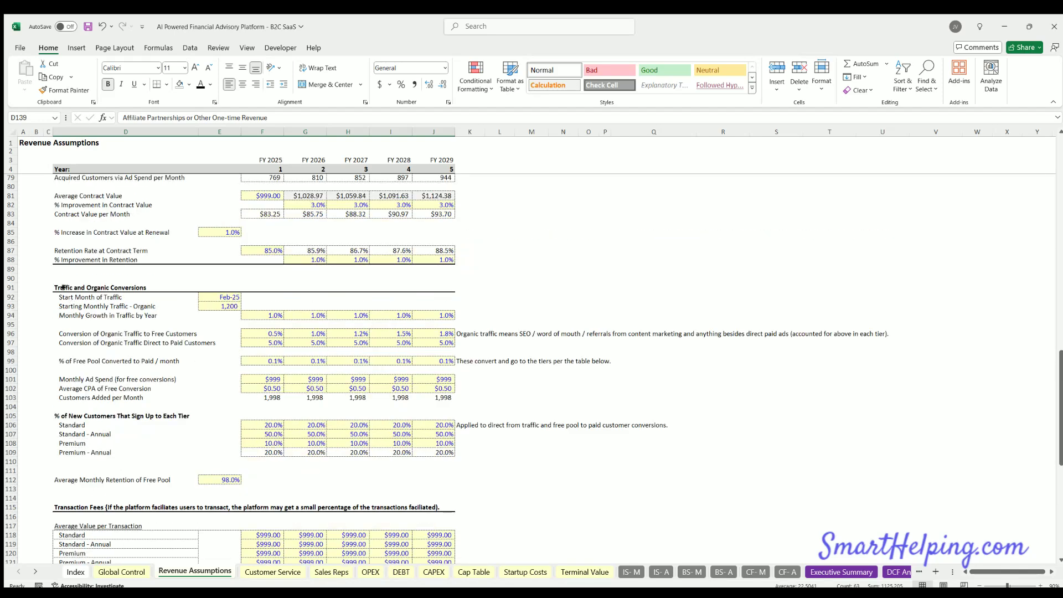
{"action": "left_click_drag", "start_coordinate": [72, 287], "coordinate": [423, 451]}
- Compare the Average Contract Length (months) across the Standard, Standard - Annual, Premium and Premium - Annual tiers
{"action": "scroll", "coordinate": [238, 360], "scroll_direction": "up", "scroll_amount": 20}
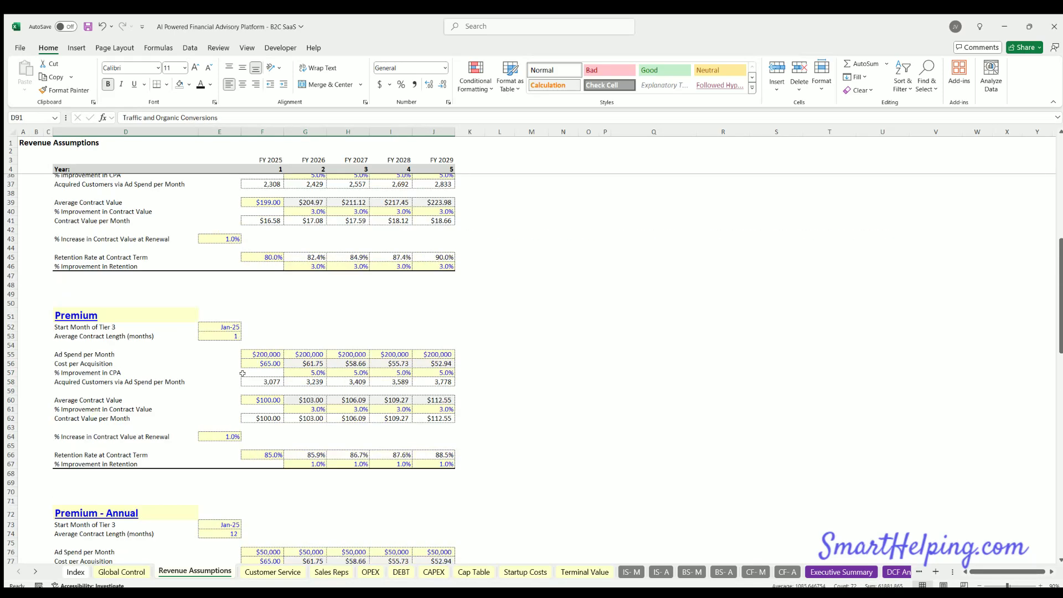
{"action": "left_click", "coordinate": [98, 206]}
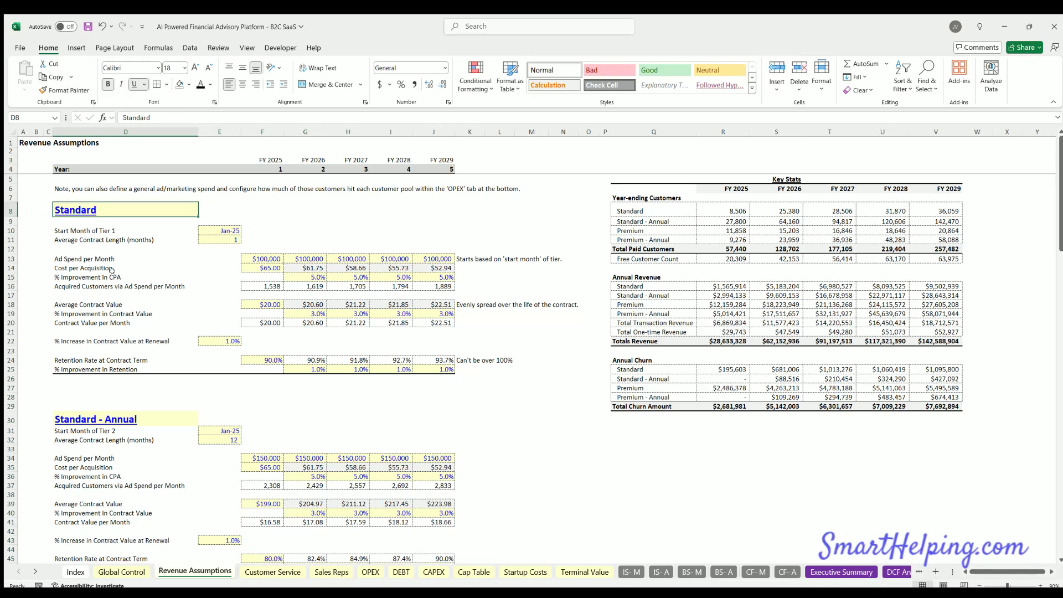
{"action": "left_click", "coordinate": [121, 414]}
{"action": "left_click", "coordinate": [108, 206]}
{"action": "left_click_drag", "start_coordinate": [146, 211], "coordinate": [225, 233]}
{"action": "left_click", "coordinate": [91, 416]}
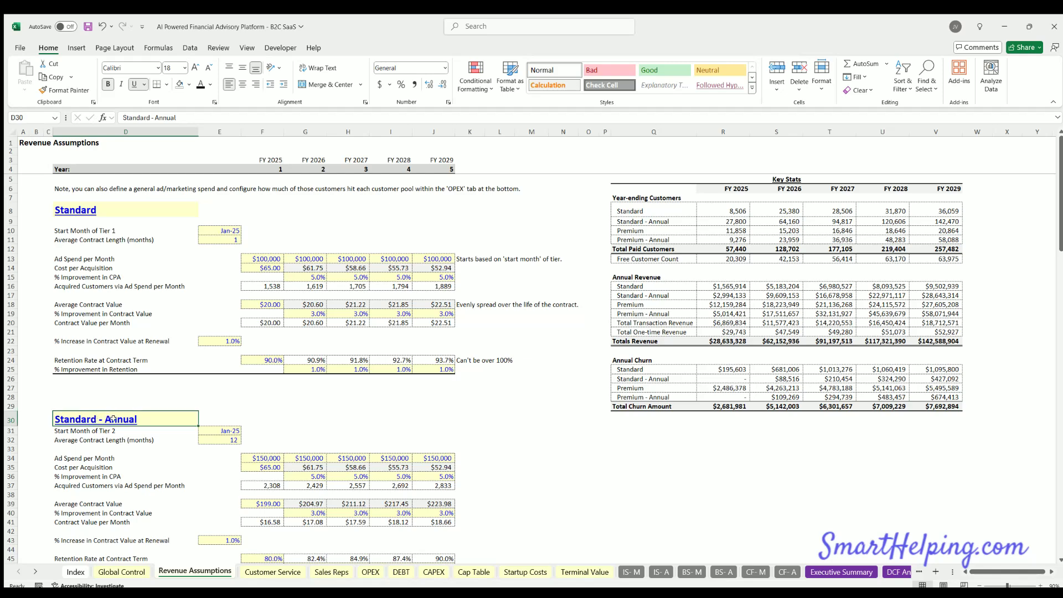
{"action": "left_click_drag", "start_coordinate": [114, 416], "coordinate": [229, 437]}
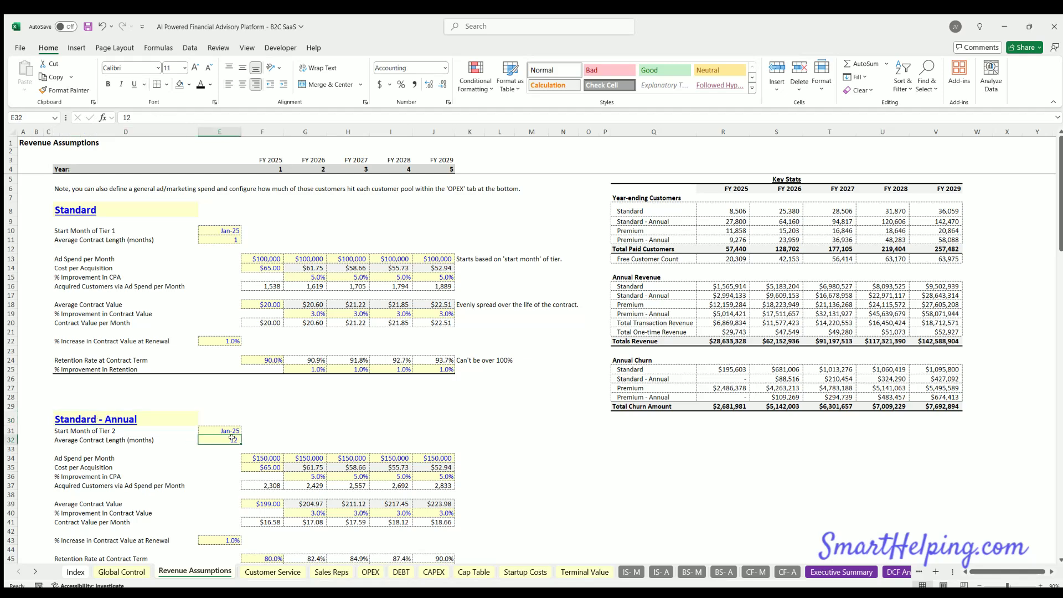
{"action": "scroll", "coordinate": [93, 318], "scroll_direction": "down", "scroll_amount": 10}
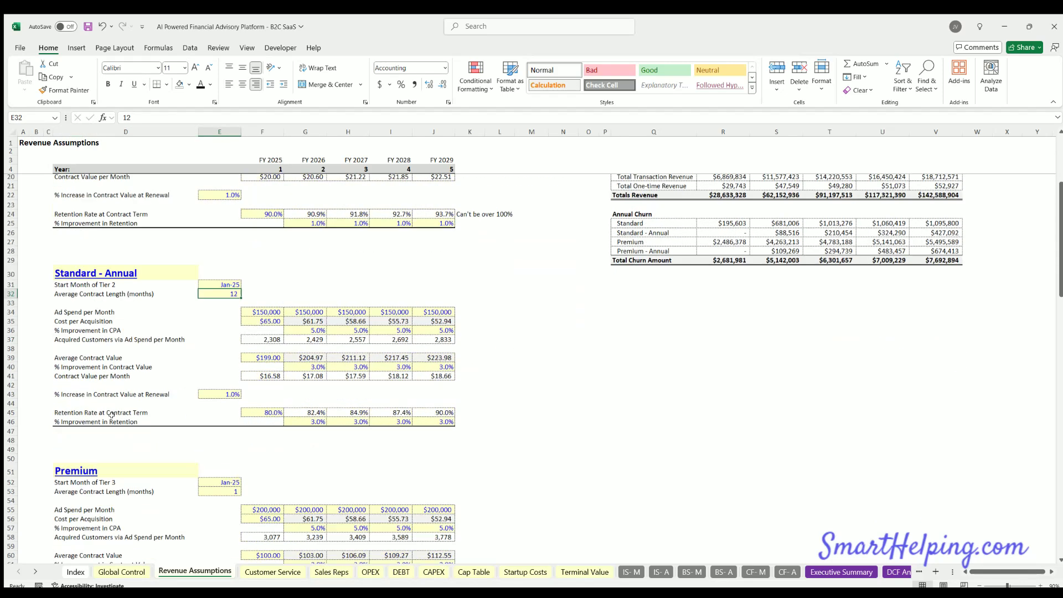
{"action": "left_click", "coordinate": [93, 316]}
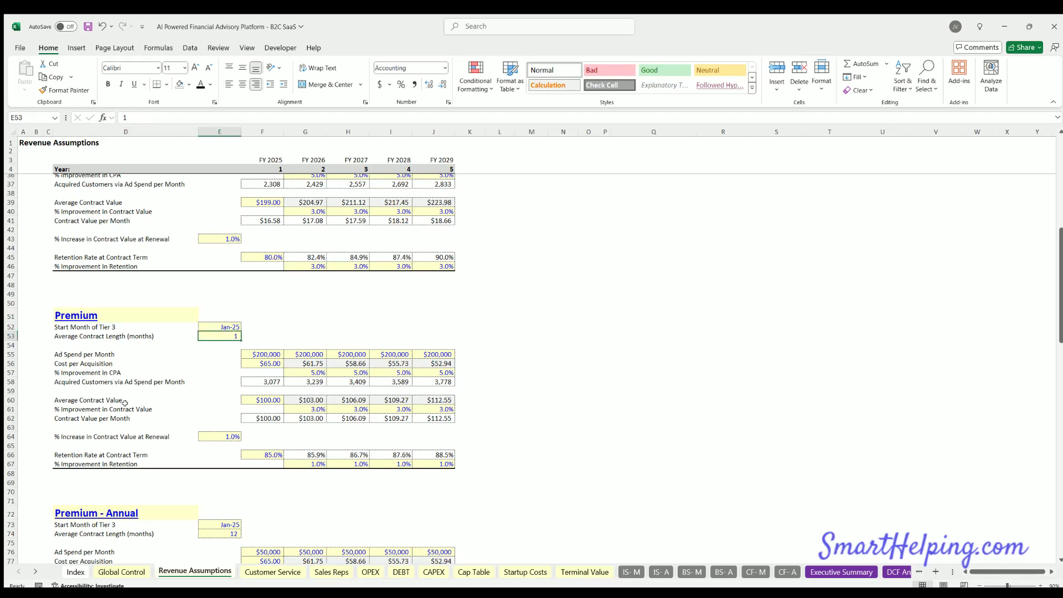
{"action": "scroll", "coordinate": [124, 404], "scroll_direction": "down", "scroll_amount": 4}
{"action": "left_click", "coordinate": [103, 411]}
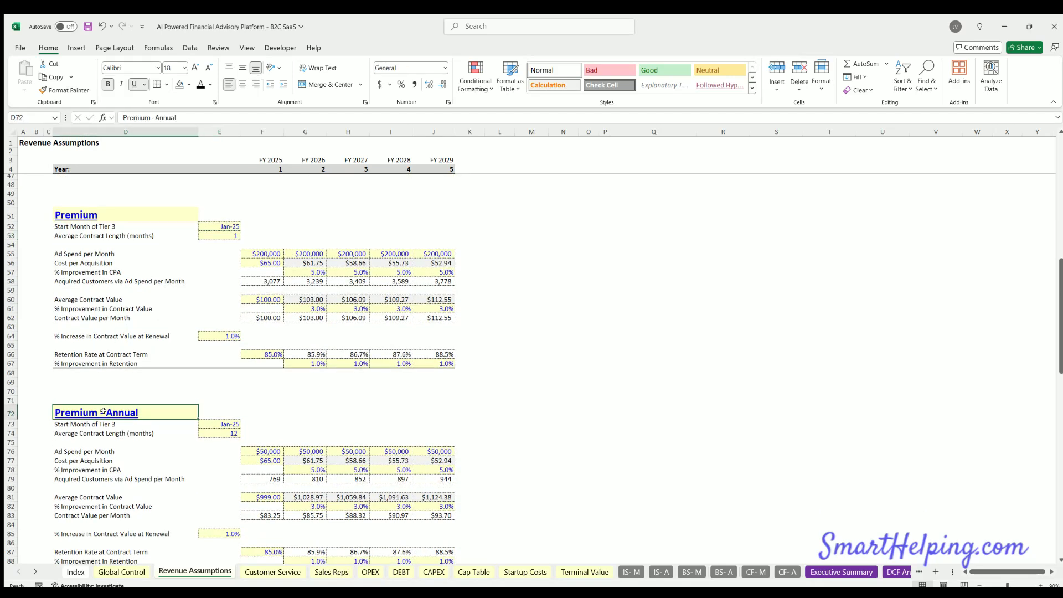
{"action": "left_click", "coordinate": [223, 434]}
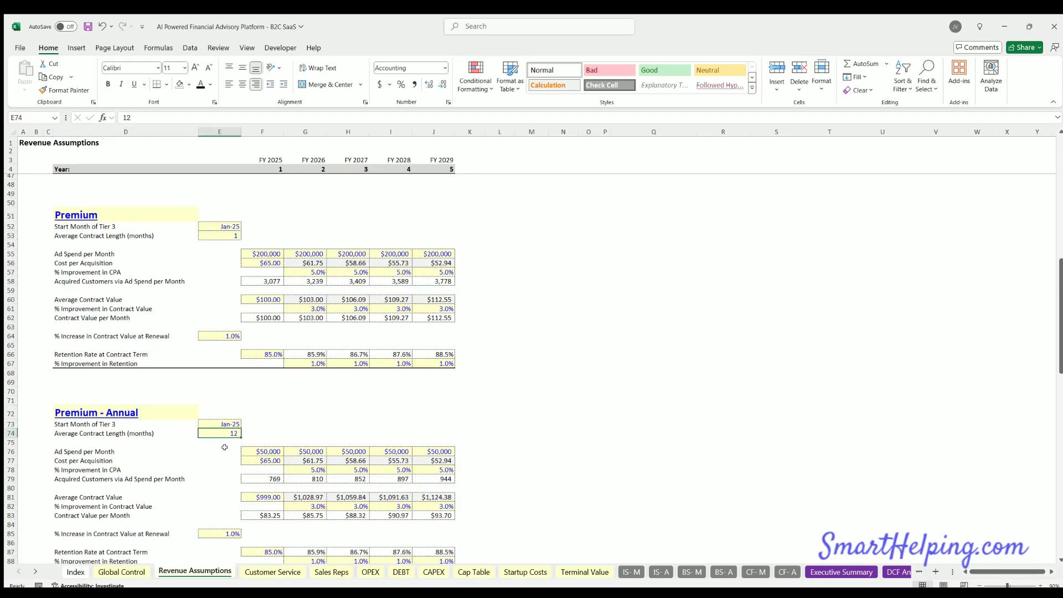
- Rename the Standard tier heading as Basic on the Revenue Assumptions sheet
{"action": "scroll", "coordinate": [110, 423], "scroll_direction": "up", "scroll_amount": 14}
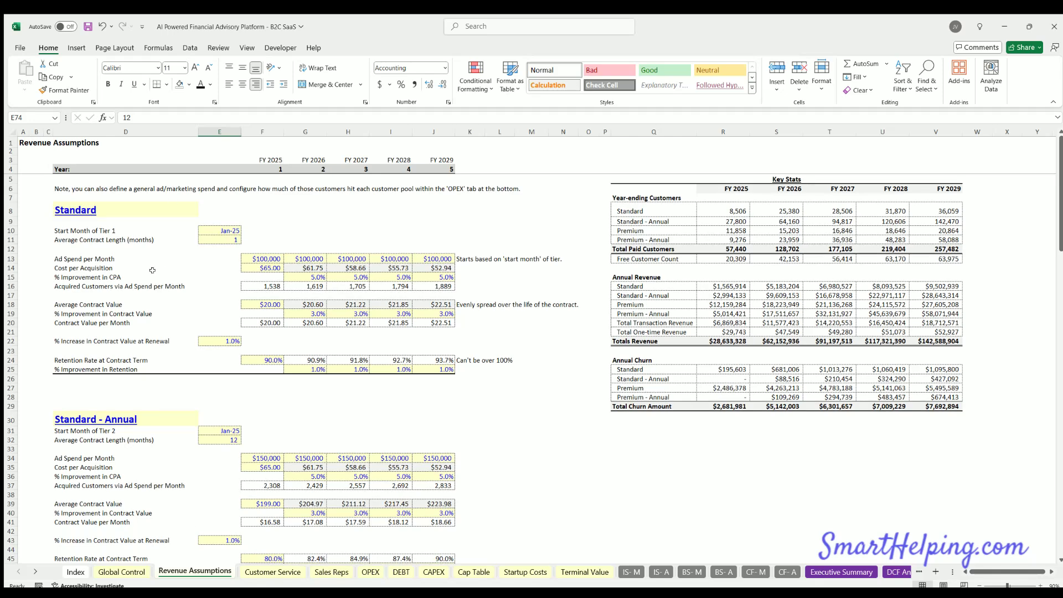
{"action": "left_click", "coordinate": [110, 202]}
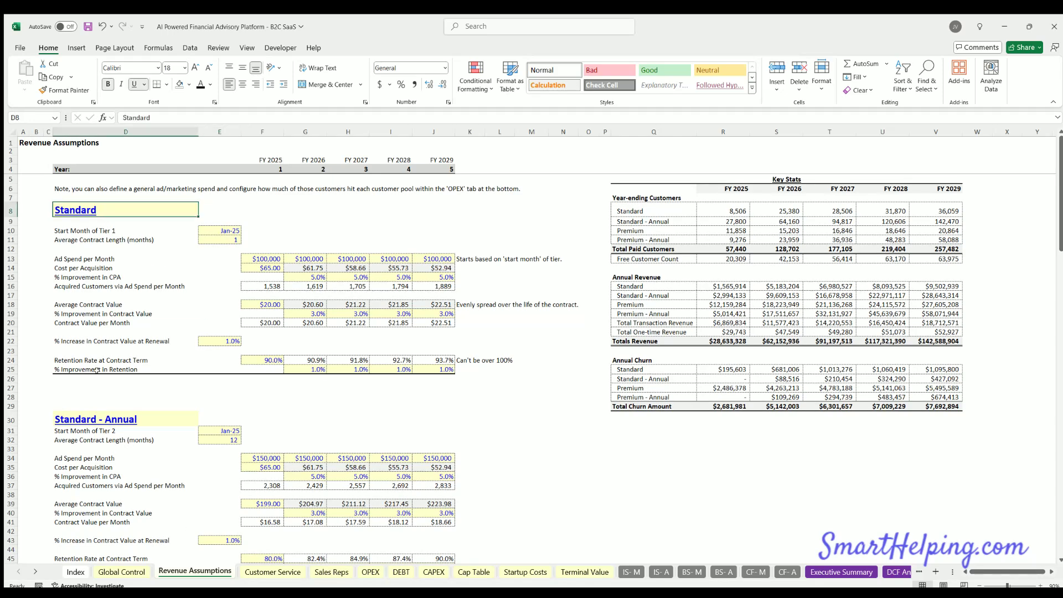
{"action": "left_click", "coordinate": [97, 414]}
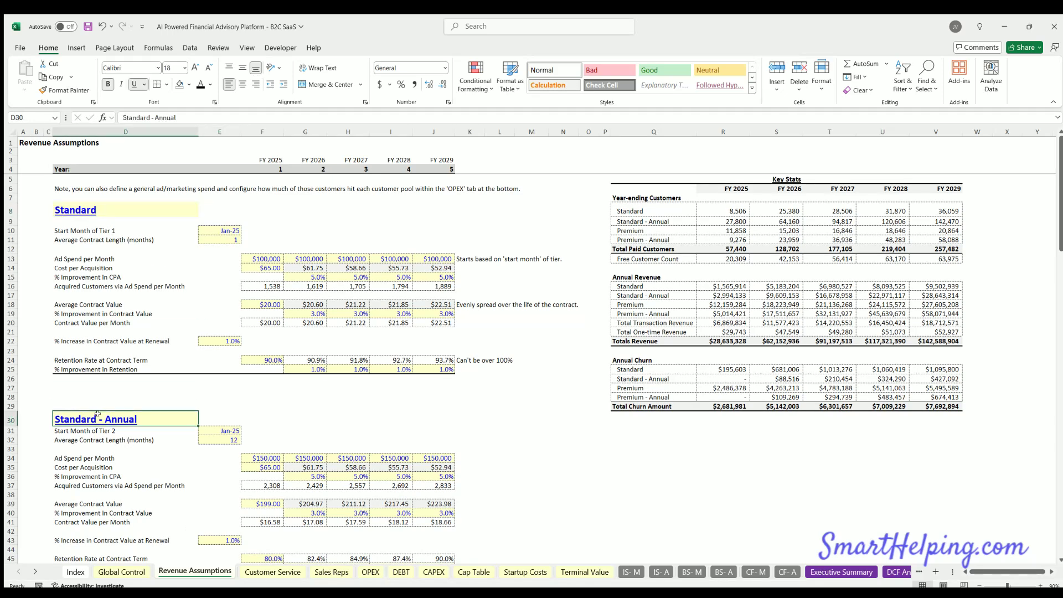
{"action": "left_click", "coordinate": [100, 207]}
{"action": "type", "text": "bA"}
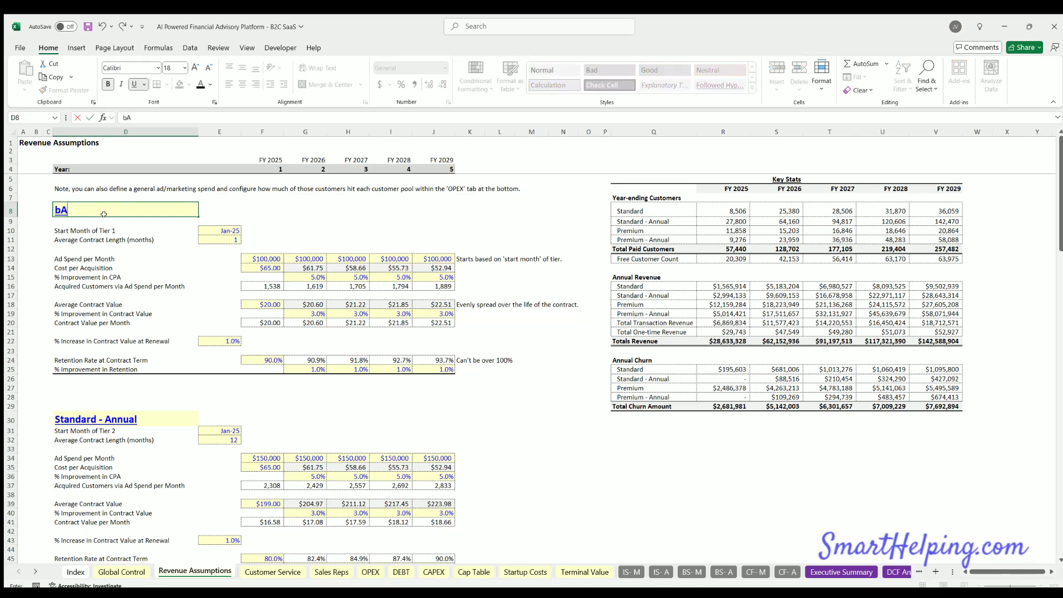
{"action": "key", "text": "BackSpace"}
{"action": "key", "text": "BackSpace"}
{"action": "type", "text": "Basic"}
{"action": "key", "text": "Return"}
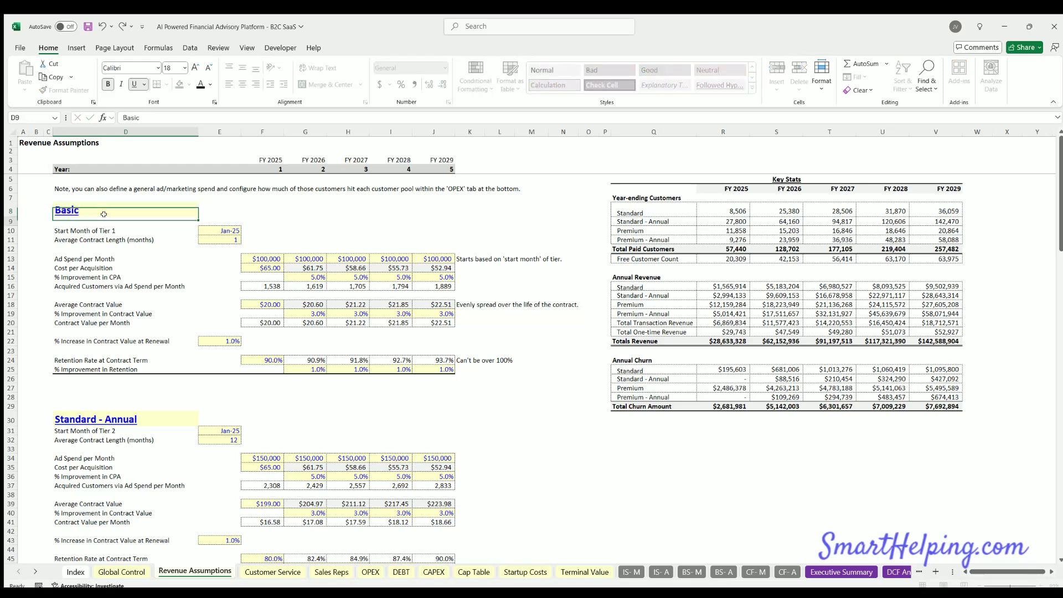
- Check the first tier's label in the Key Stats customer and revenue tables, and undo the tier rename
{"action": "left_click", "coordinate": [625, 210]}
{"action": "left_click", "coordinate": [627, 286]}
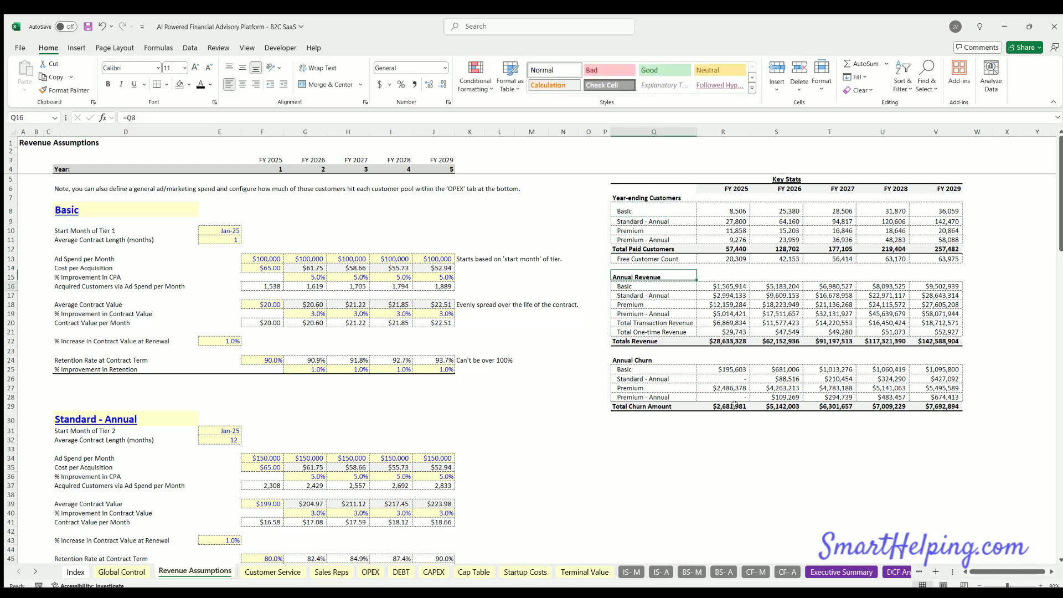
{"action": "left_click", "coordinate": [102, 26]}
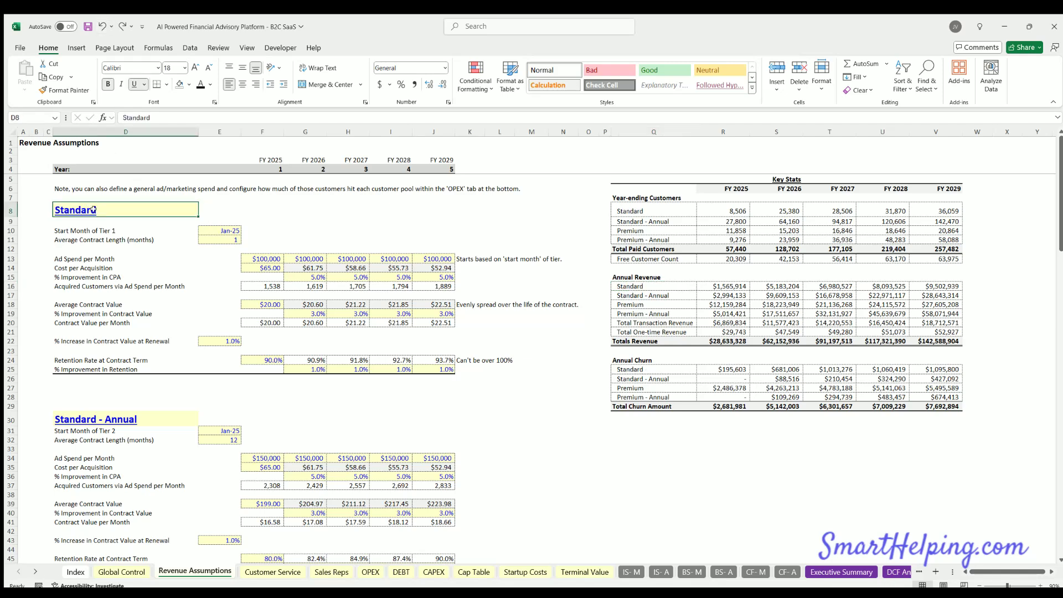
- Try an Average Contract Length of 3 months for the Standard tier and set it back to 1
{"action": "left_click", "coordinate": [214, 236]}
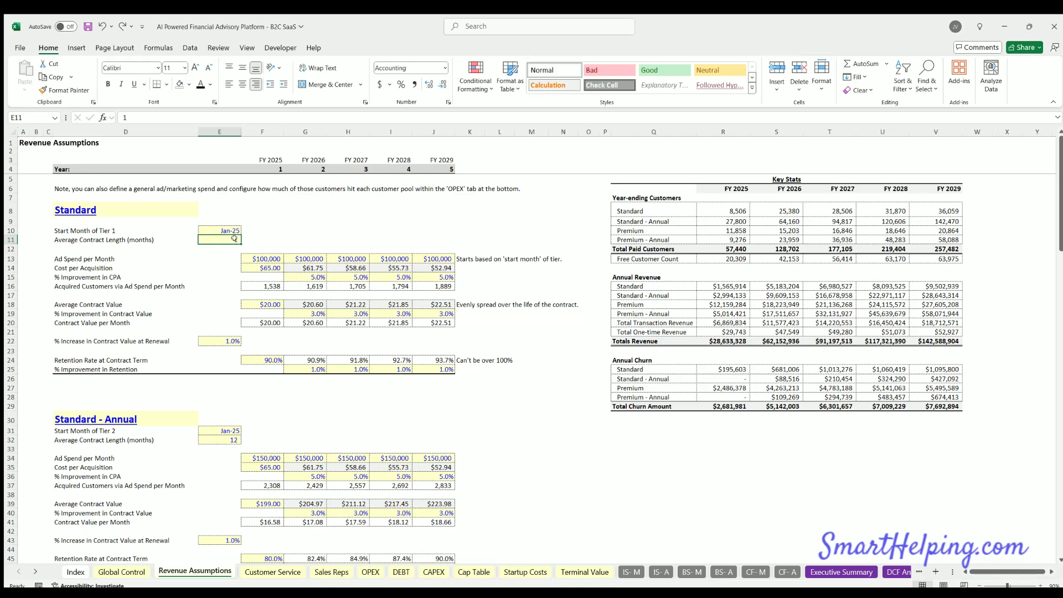
{"action": "type", "text": "3"}
{"action": "key", "text": "Return"}
{"action": "key", "text": "Up"}
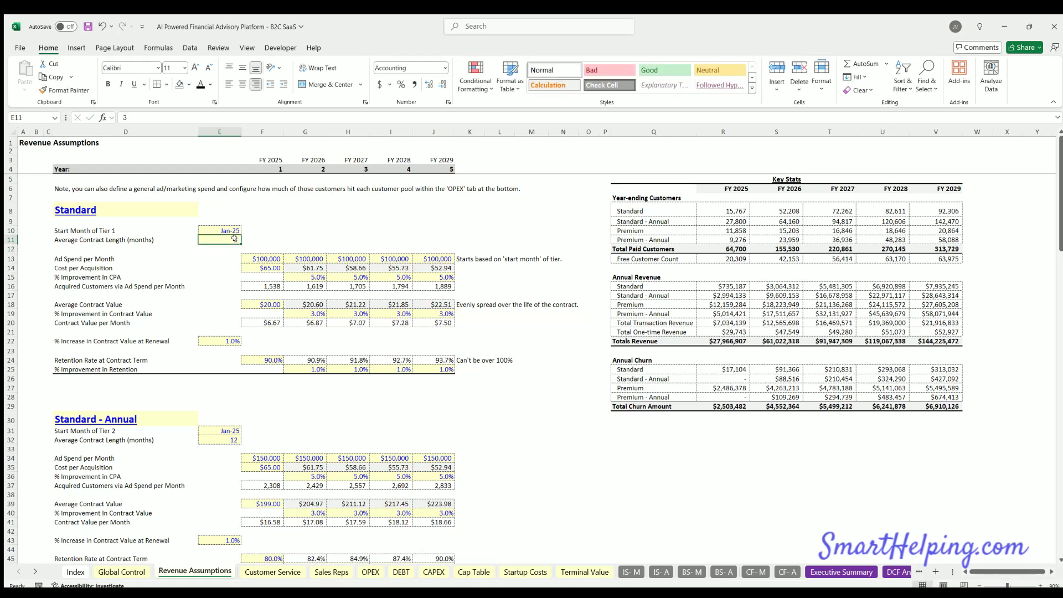
{"action": "type", "text": "1"}
{"action": "key", "text": "Return"}
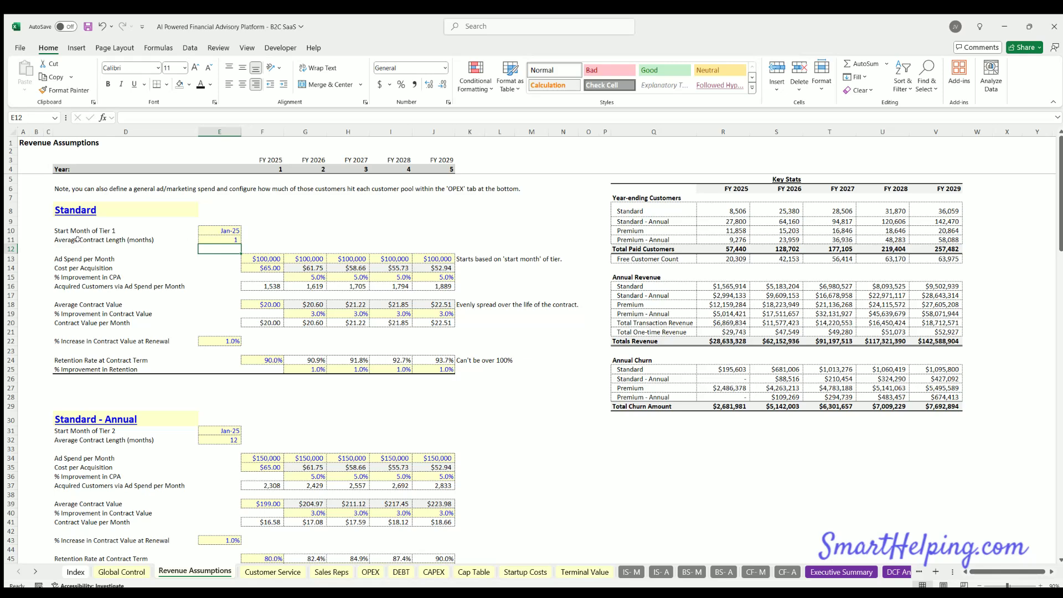
- Review the Standard tier's Average Contract Length alongside its FY 2025 Average Contract Value
{"action": "left_click_drag", "start_coordinate": [77, 239], "coordinate": [224, 237]}
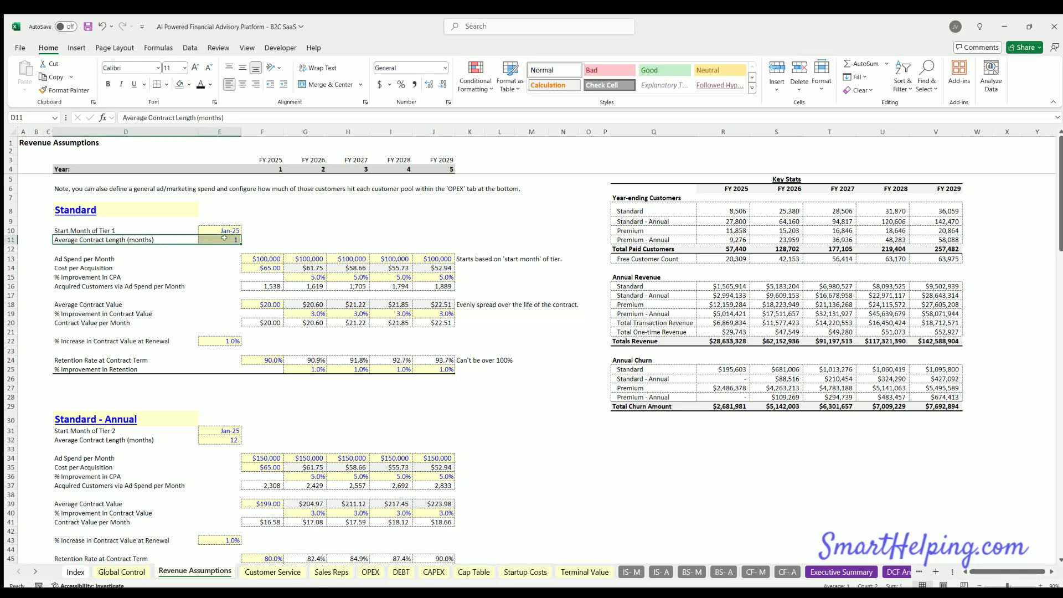
{"action": "left_click_drag", "start_coordinate": [71, 300], "coordinate": [265, 302]}
{"action": "left_click", "coordinate": [262, 304]}
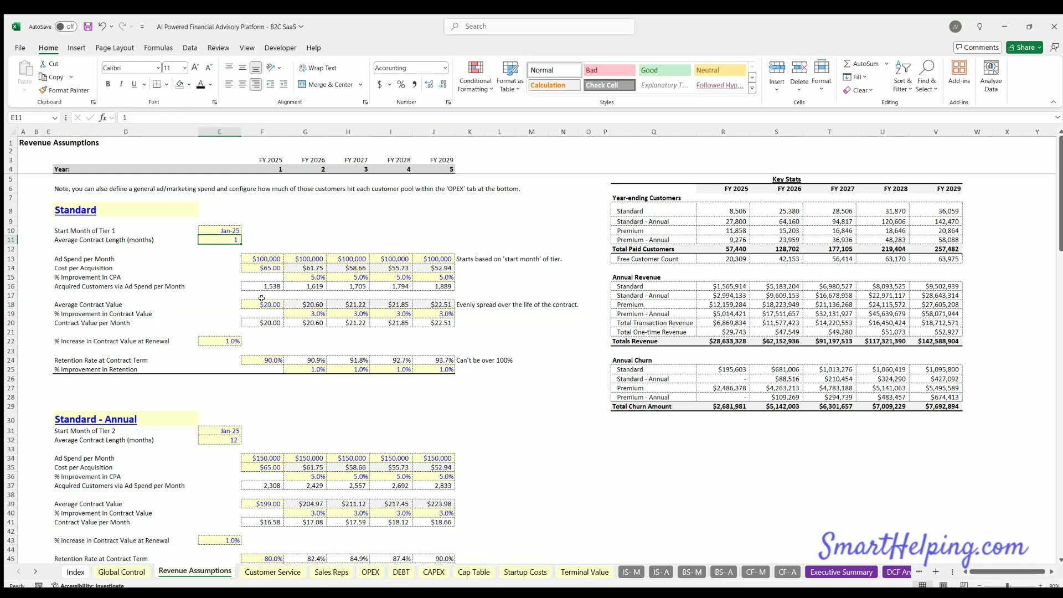
{"action": "left_click", "coordinate": [225, 238]}
{"action": "left_click", "coordinate": [271, 302]}
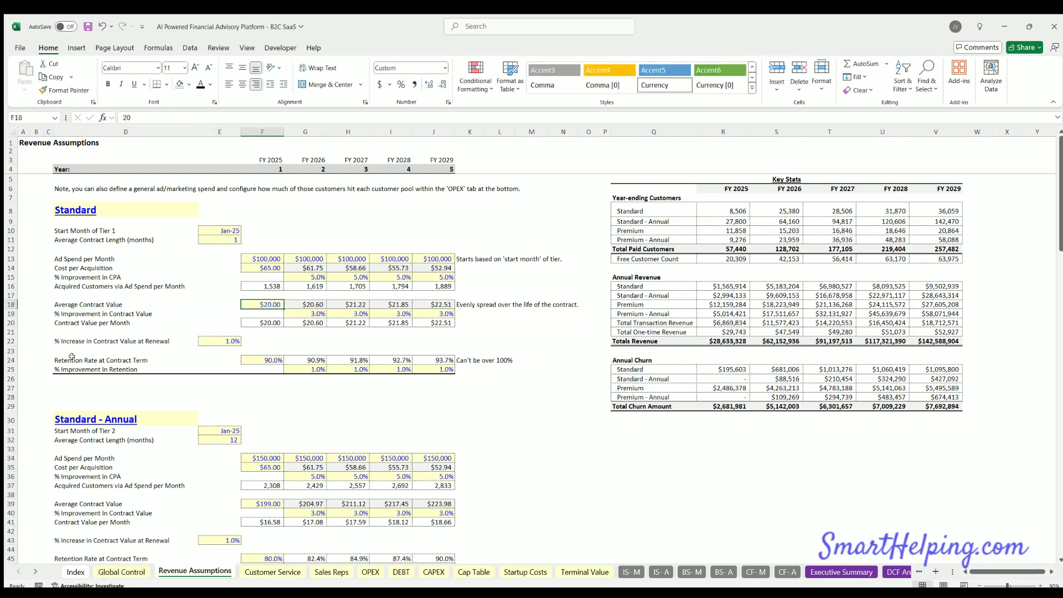
- Review the Standard tier's FY 2025 Retention Rate at Contract Term against its Average Contract Length
{"action": "left_click_drag", "start_coordinate": [71, 357], "coordinate": [263, 358]}
{"action": "left_click", "coordinate": [264, 359]}
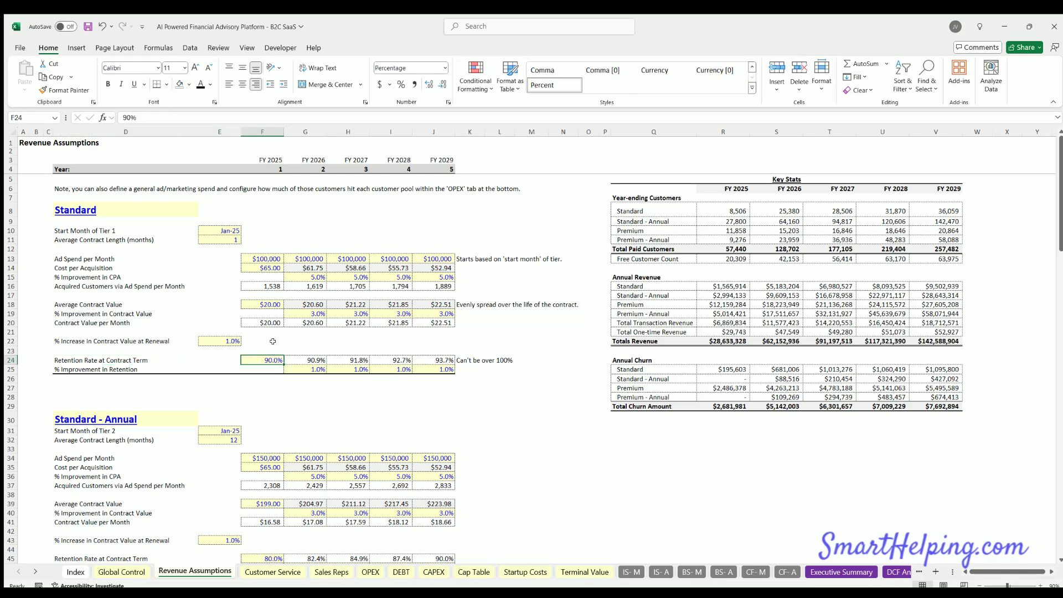
{"action": "left_click", "coordinate": [222, 240]}
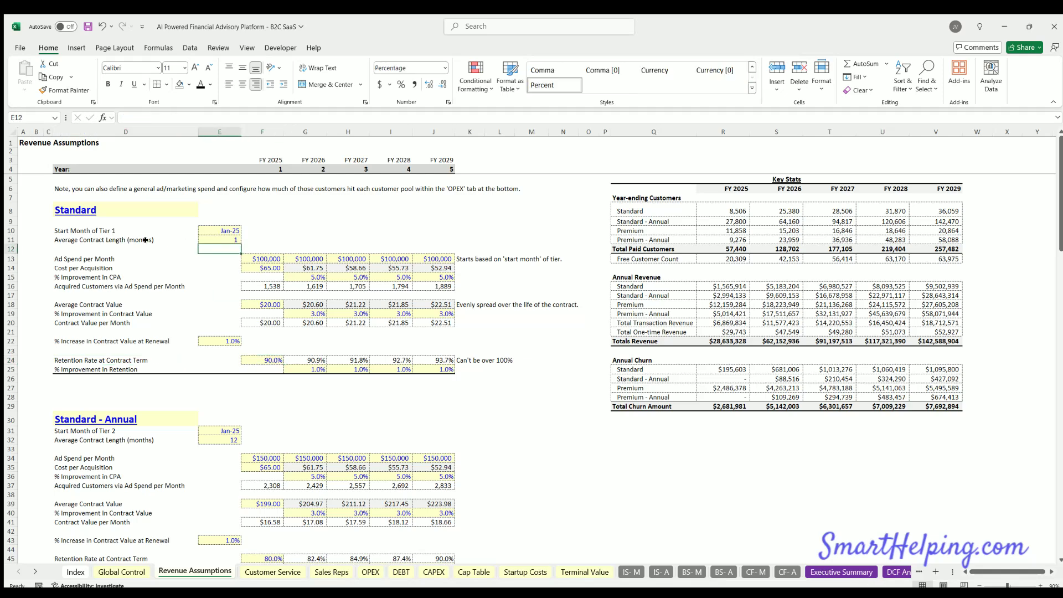
{"action": "left_click_drag", "start_coordinate": [222, 240], "coordinate": [138, 240]}
{"action": "left_click", "coordinate": [224, 240]}
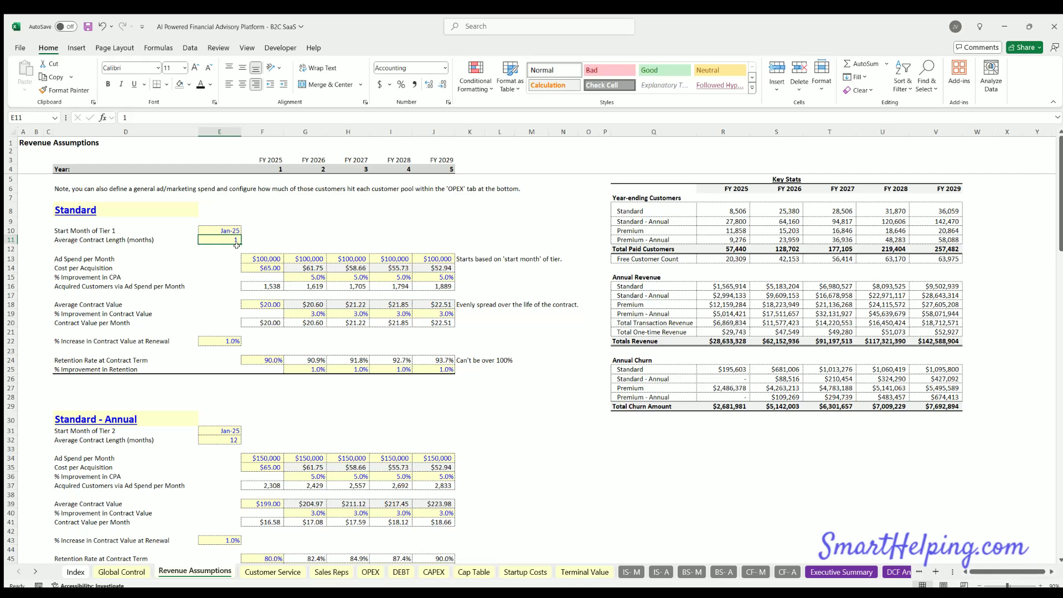
- Review the Standard tier's FY 2025 to FY 2027 assumptions, from Ad Spend per Month down to Retention Rate at Contract Term
{"action": "left_click", "coordinate": [262, 359]}
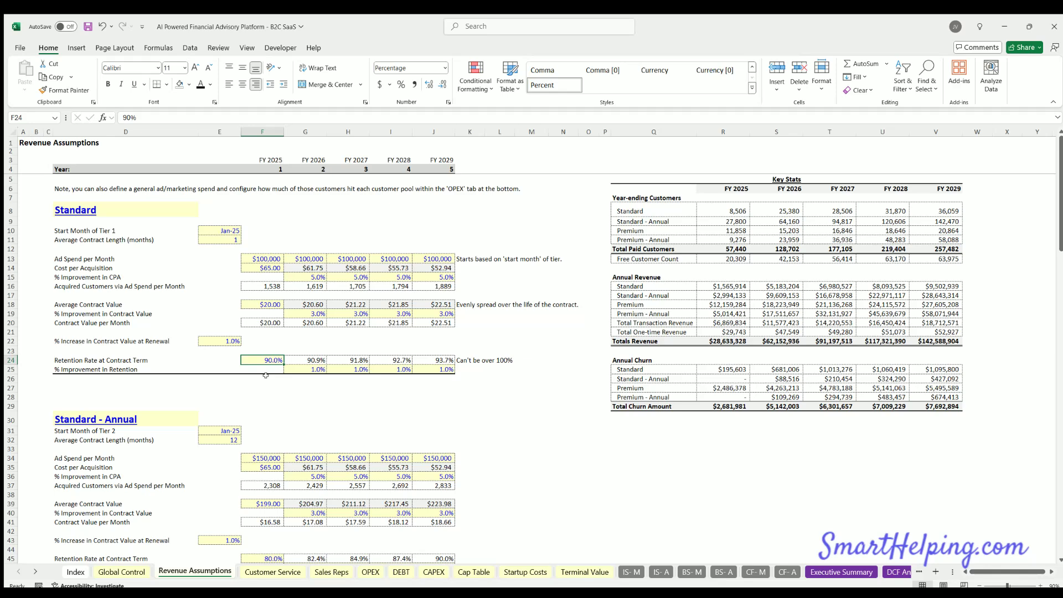
{"action": "left_click_drag", "start_coordinate": [266, 257], "coordinate": [264, 360]}
{"action": "left_click_drag", "start_coordinate": [309, 258], "coordinate": [306, 360]}
{"action": "left_click_drag", "start_coordinate": [356, 255], "coordinate": [350, 360]}
- Review the Standard tier's % Improvement in Retention inputs from FY 2026 onward
{"action": "left_click", "coordinate": [309, 366]}
{"action": "key", "text": "shift+Right"}
{"action": "key", "text": "shift+Right"}
{"action": "key", "text": "shift+Right"}
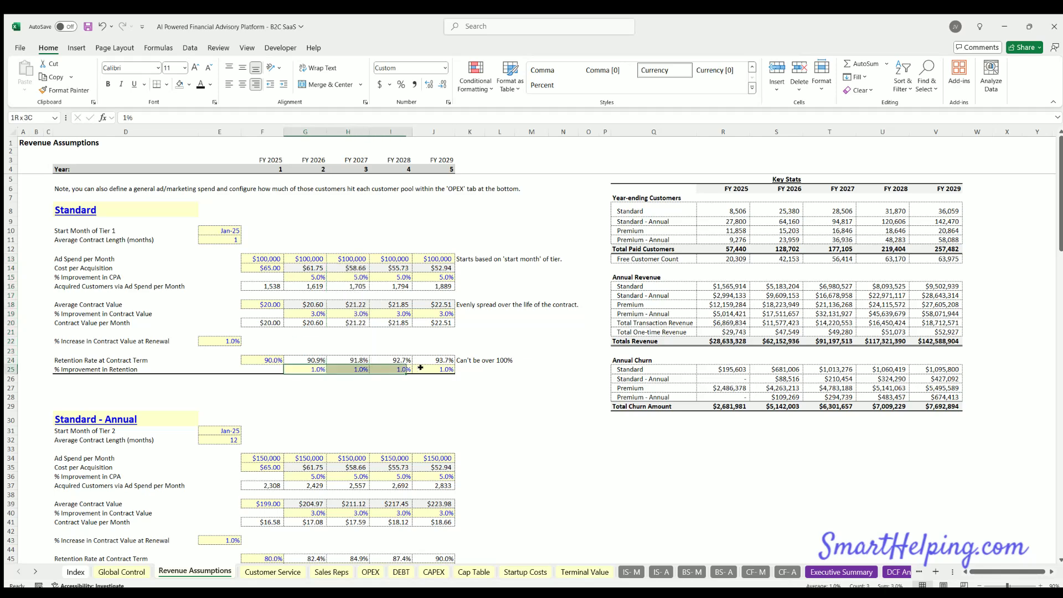
{"action": "left_click", "coordinate": [313, 366]}
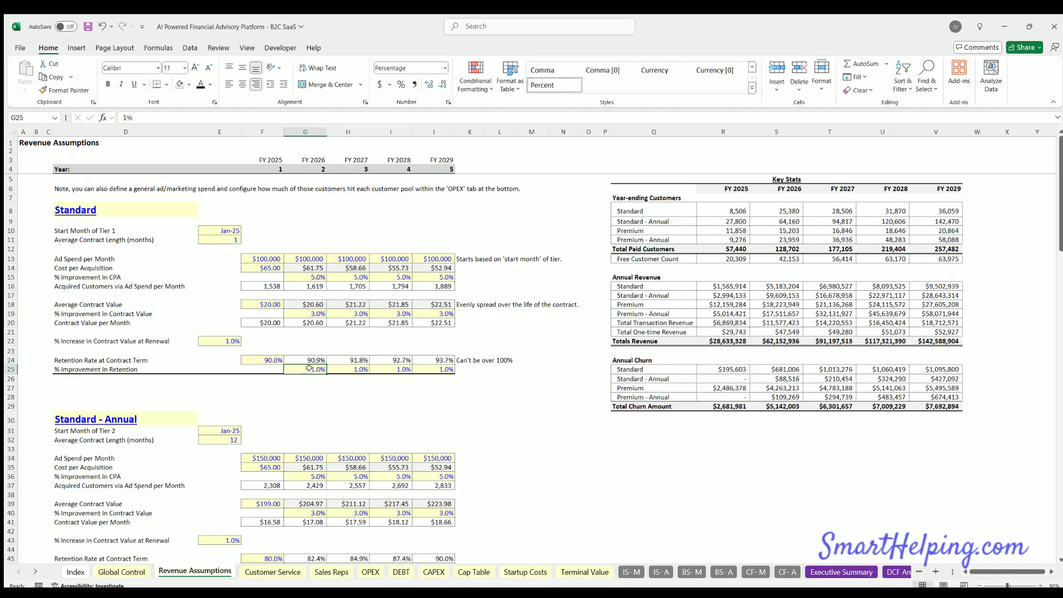
{"action": "key", "text": "Right"}
{"action": "key", "text": "Right"}
{"action": "key", "text": "Right"}
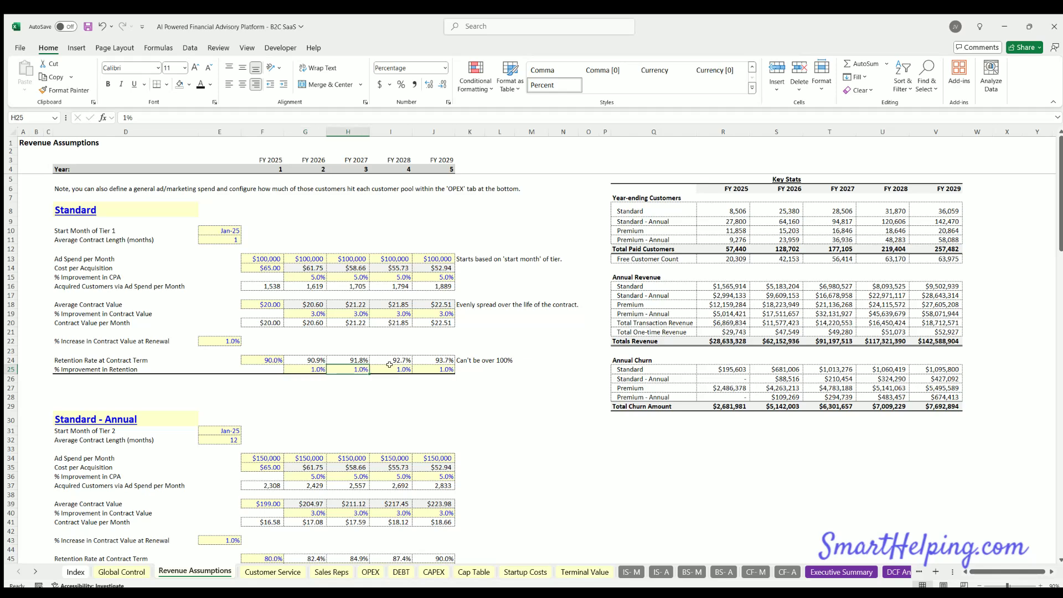
- Compare the Standard tier's FY 2025 retention rate with the FY 2026 assumptions and the FY 2026 retention formula
{"action": "left_click", "coordinate": [276, 360]}
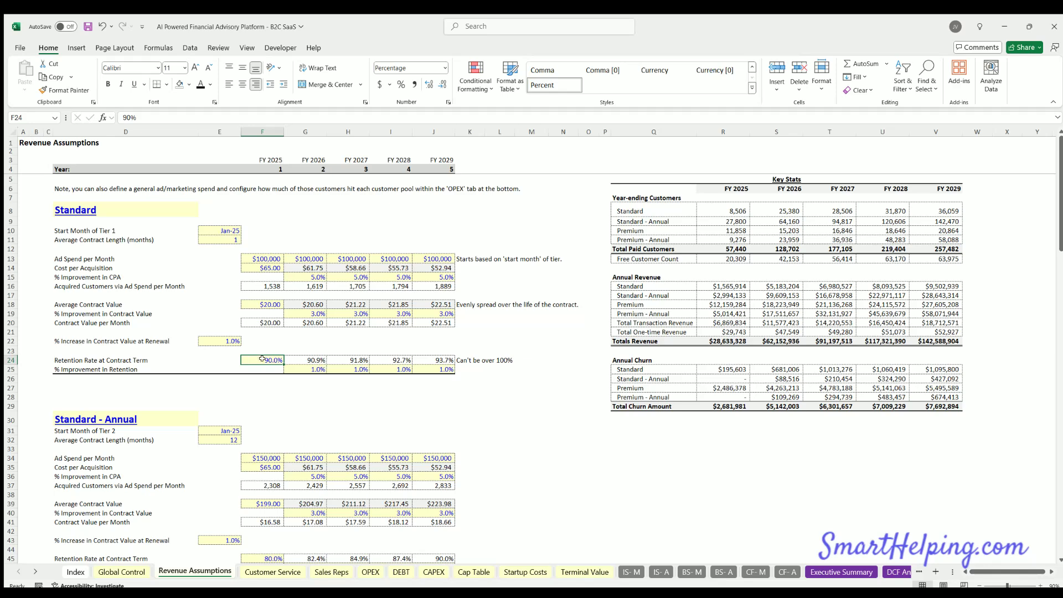
{"action": "left_click_drag", "start_coordinate": [308, 257], "coordinate": [308, 368]}
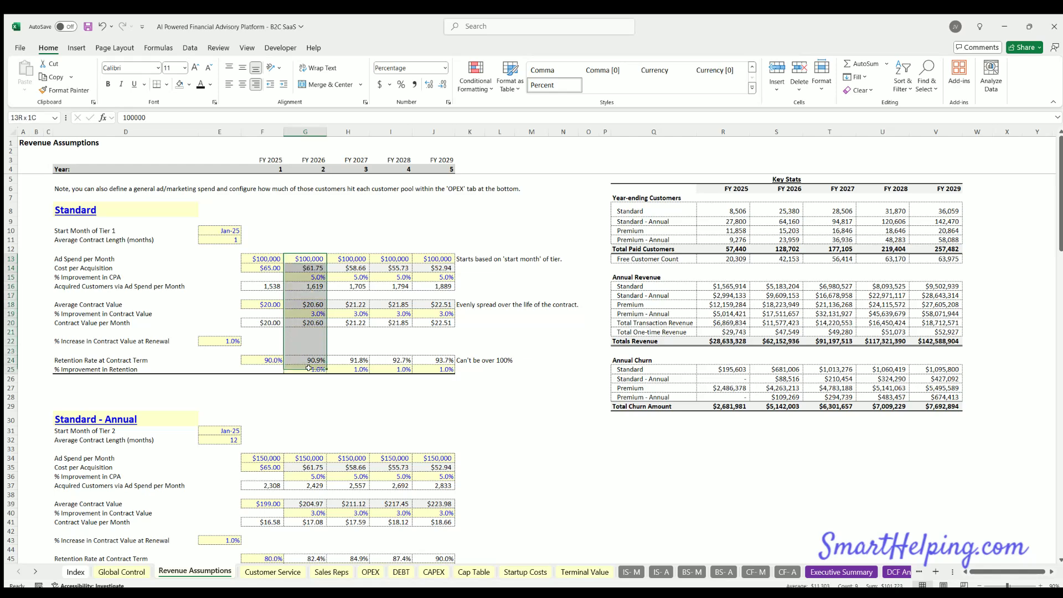
{"action": "left_click", "coordinate": [306, 359]}
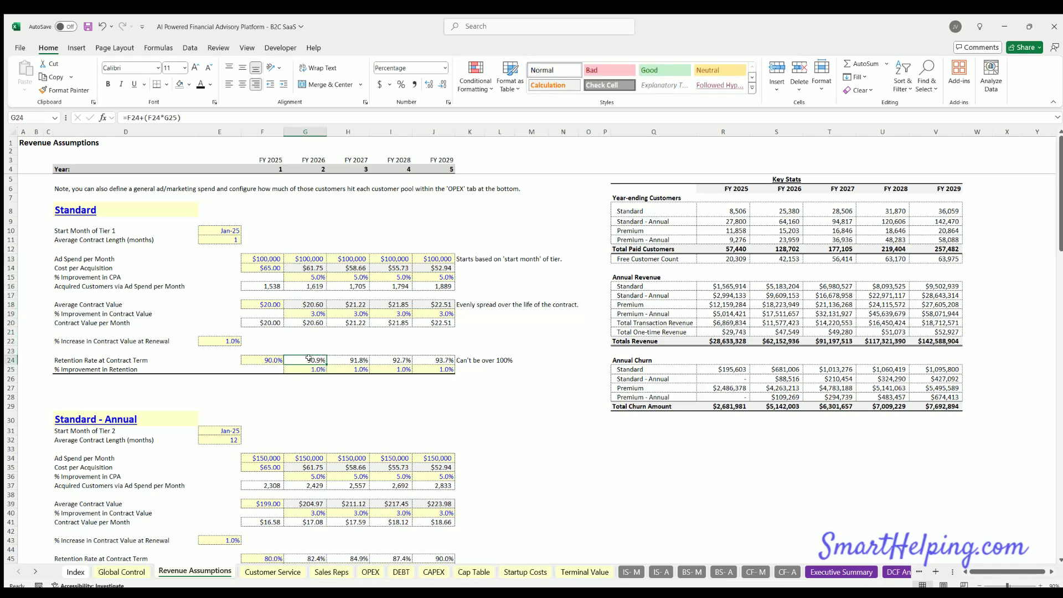
- Trace the Standard tier's Retention Rate at Contract Term year by year from FY 2025 to FY 2029
{"action": "left_click", "coordinate": [258, 359]}
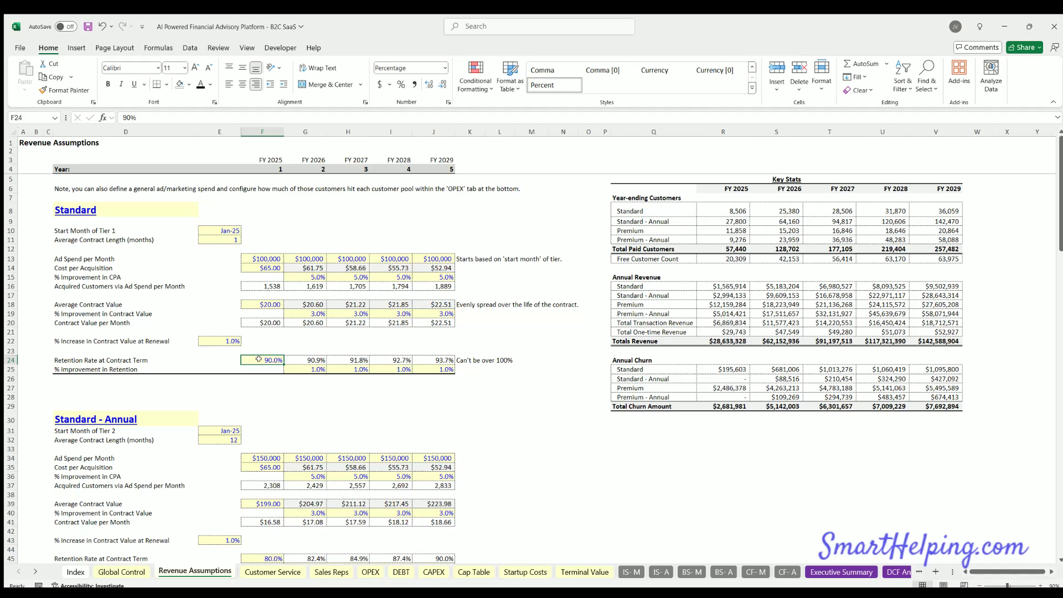
{"action": "left_click", "coordinate": [305, 358]}
{"action": "left_click", "coordinate": [350, 355]}
{"action": "left_click", "coordinate": [392, 356]}
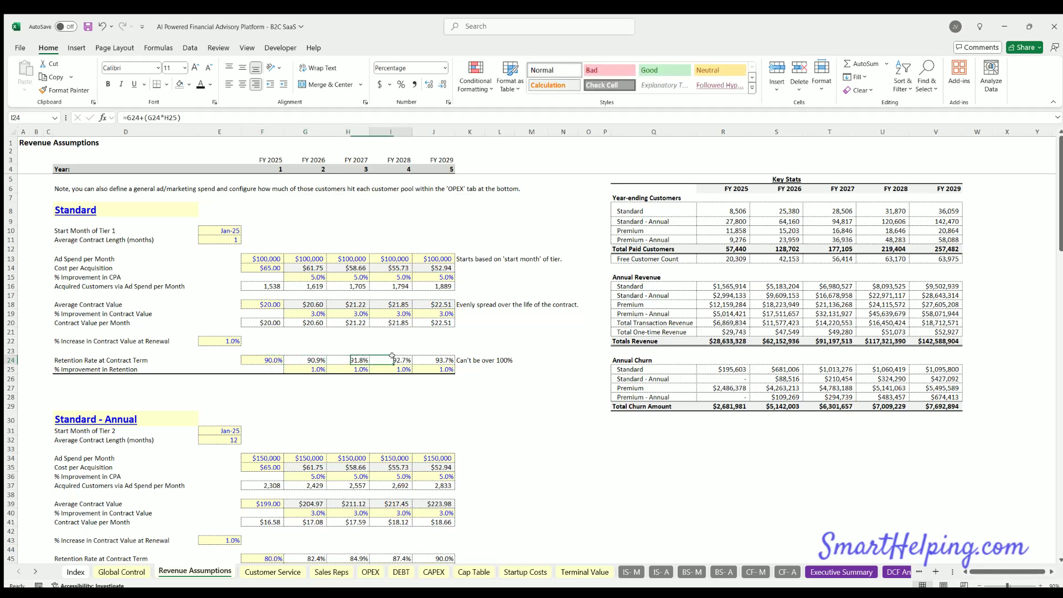
{"action": "left_click", "coordinate": [268, 357]}
{"action": "left_click", "coordinate": [308, 357]}
{"action": "left_click", "coordinate": [349, 358]}
{"action": "left_click", "coordinate": [390, 357]}
{"action": "left_click", "coordinate": [434, 358]}
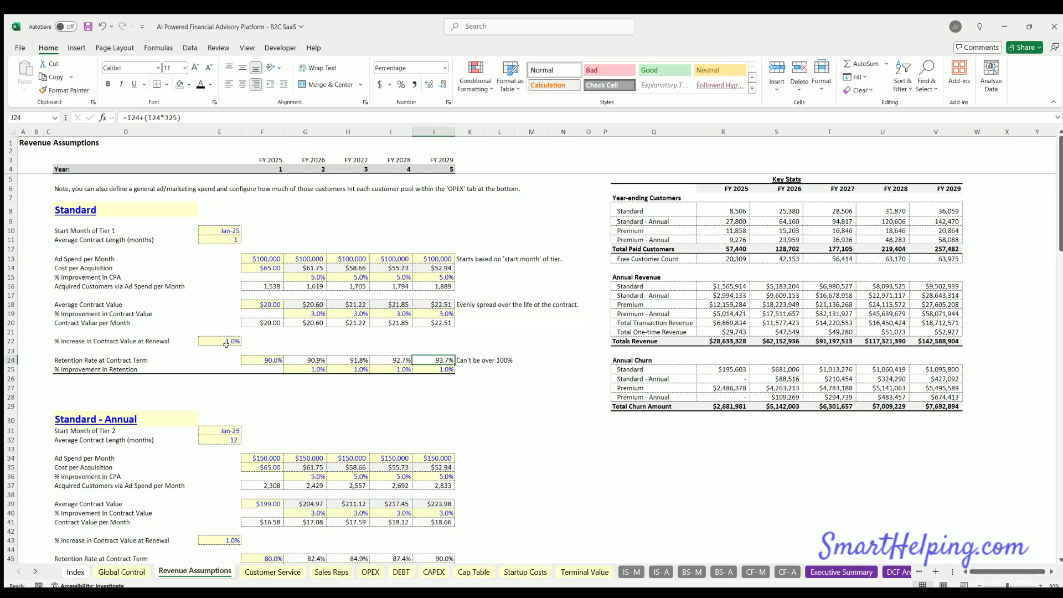
{"action": "left_click_drag", "start_coordinate": [91, 354], "coordinate": [481, 358]}
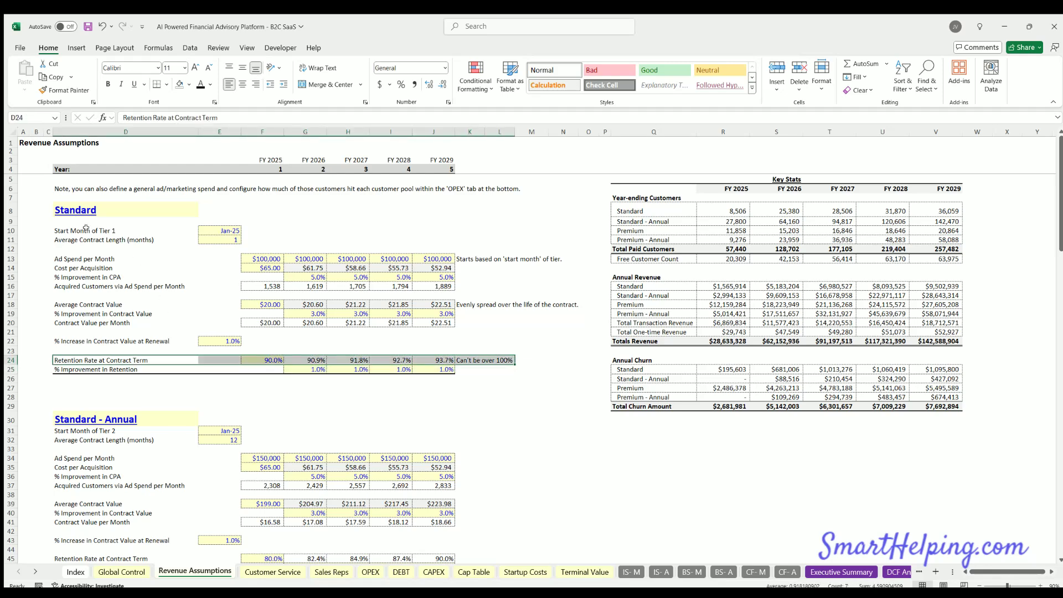
- Review the Standard tier's Start Month and Average Contract Length inputs
{"action": "left_click_drag", "start_coordinate": [86, 230], "coordinate": [310, 239]}
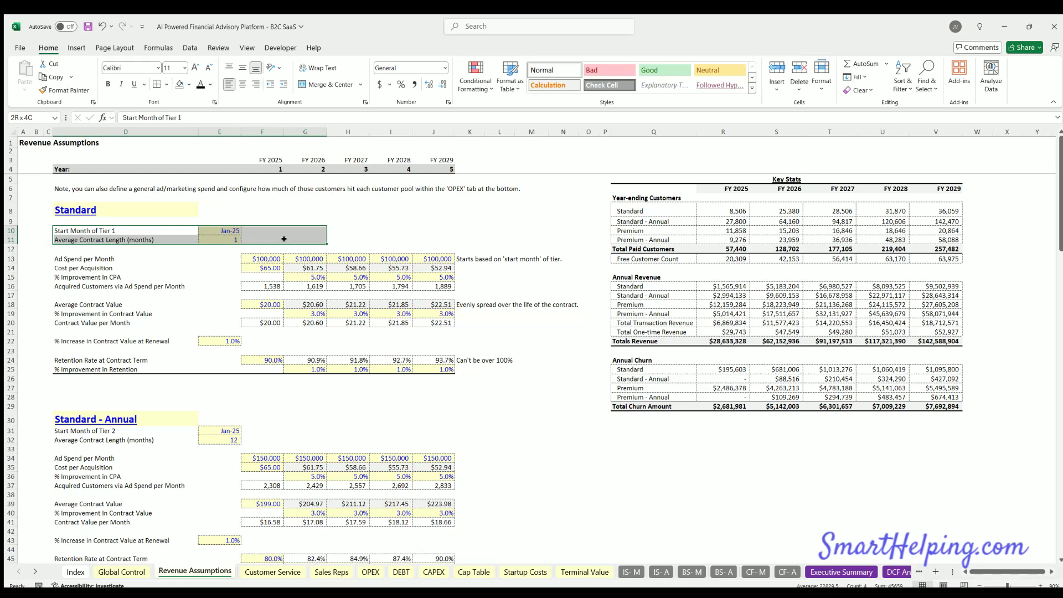
{"action": "left_click", "coordinate": [225, 229]}
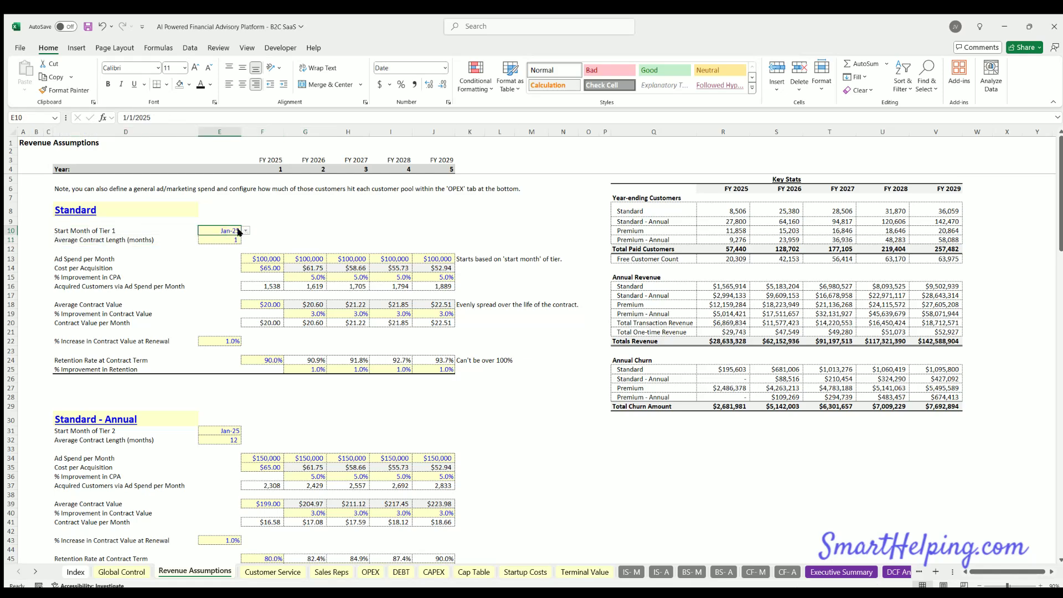
{"action": "left_click_drag", "start_coordinate": [109, 238], "coordinate": [230, 234]}
{"action": "left_click", "coordinate": [230, 235]}
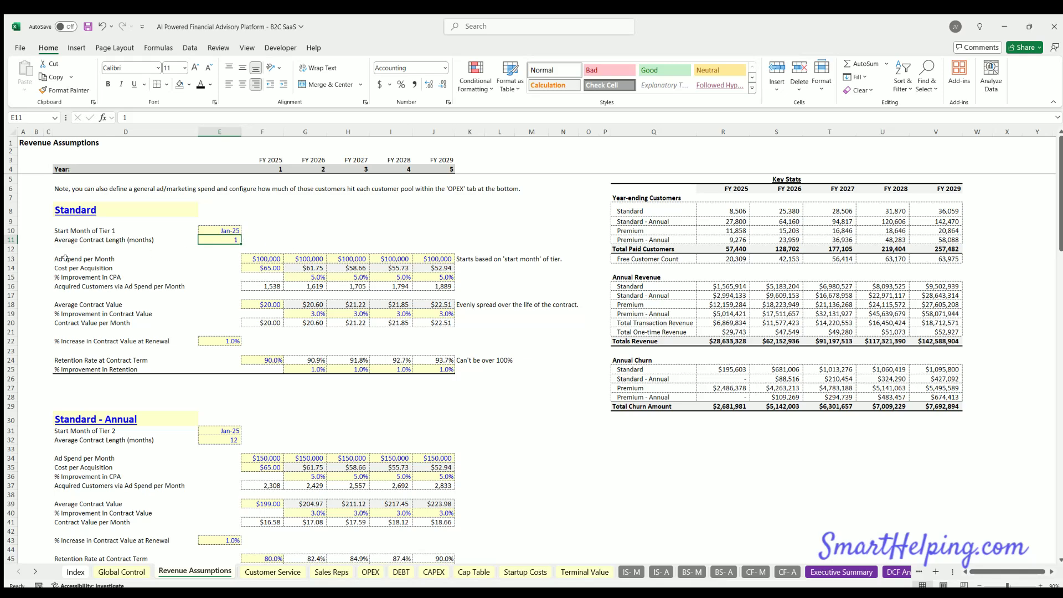
- Compare the Standard tier's Ad Spend per Month with the free-conversion ad spend, CPA and customers added under Traffic and Organic Conversions
{"action": "left_click_drag", "start_coordinate": [65, 257], "coordinate": [437, 258]}
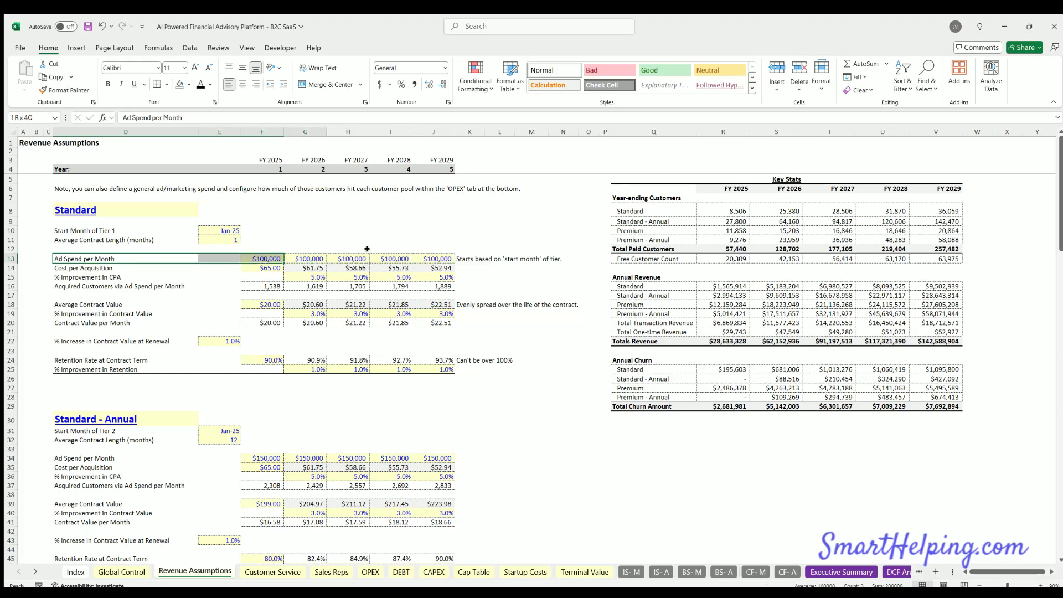
{"action": "scroll", "coordinate": [168, 377], "scroll_direction": "down", "scroll_amount": 2}
{"action": "scroll", "coordinate": [168, 377], "scroll_direction": "down", "scroll_amount": 15}
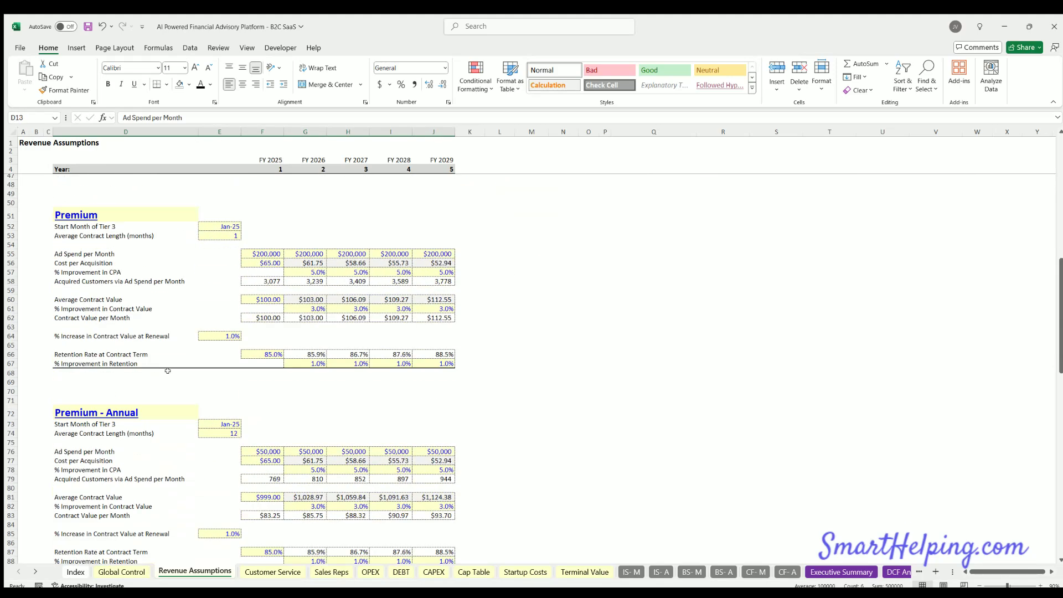
{"action": "scroll", "coordinate": [167, 369], "scroll_direction": "down", "scroll_amount": 11}
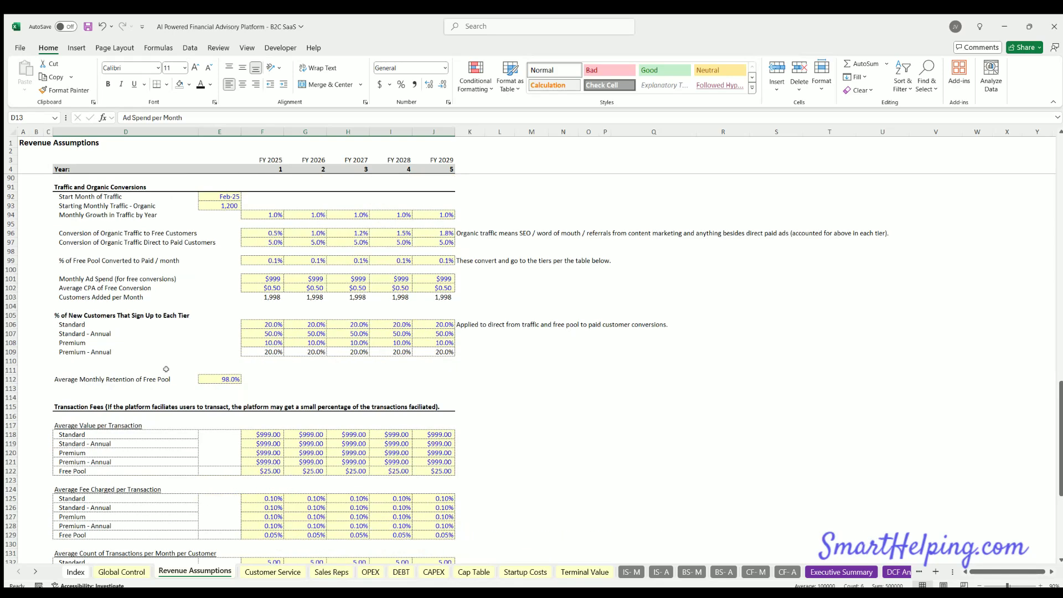
{"action": "left_click_drag", "start_coordinate": [78, 276], "coordinate": [429, 290]}
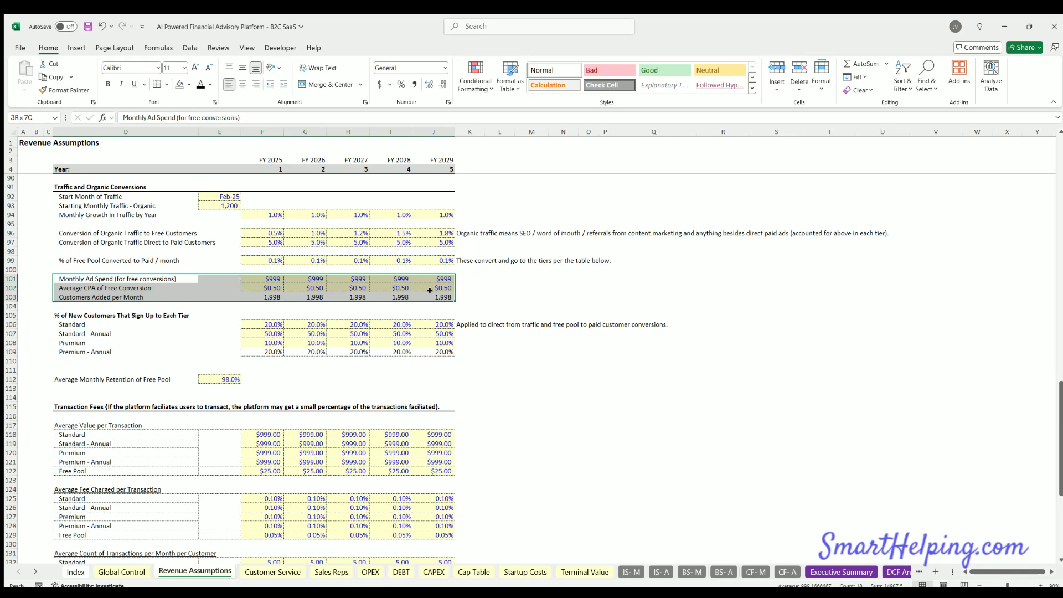
- Review the Standard tier's FY 2025 Cost per Acquisition and its % Improvement in CPA for FY 2026 to FY 2029
{"action": "scroll", "coordinate": [154, 307], "scroll_direction": "up", "scroll_amount": 20}
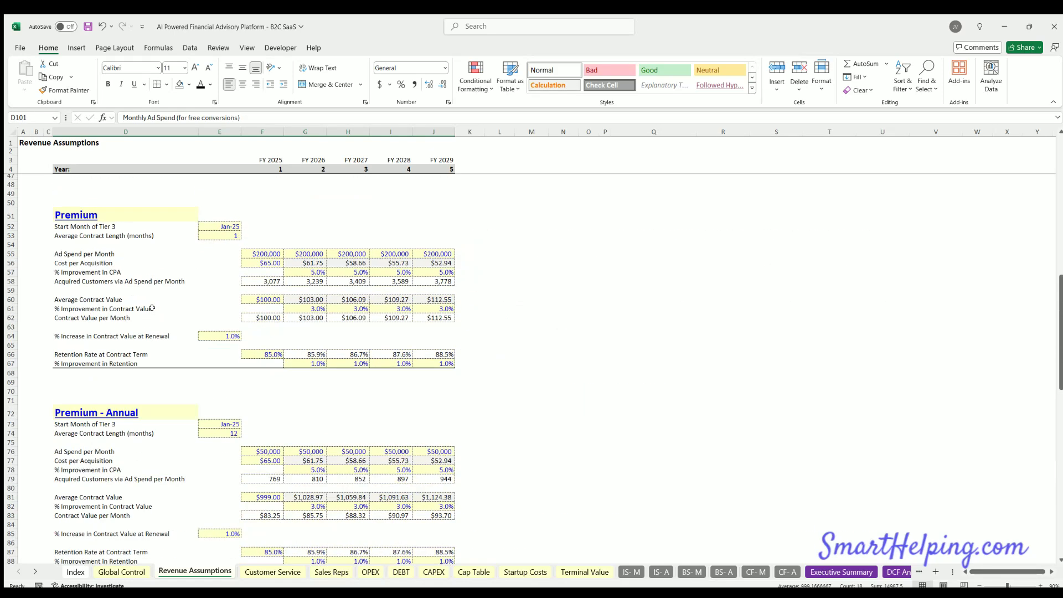
{"action": "left_click", "coordinate": [261, 267]}
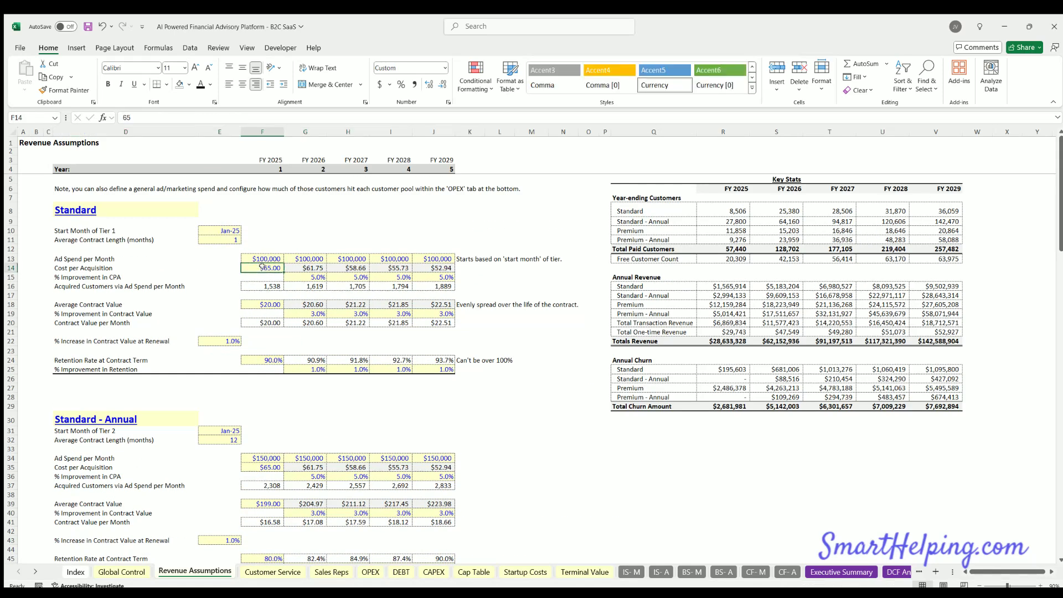
{"action": "left_click", "coordinate": [314, 275]}
{"action": "left_click", "coordinate": [354, 277]}
{"action": "left_click", "coordinate": [395, 277]}
{"action": "left_click", "coordinate": [434, 275]}
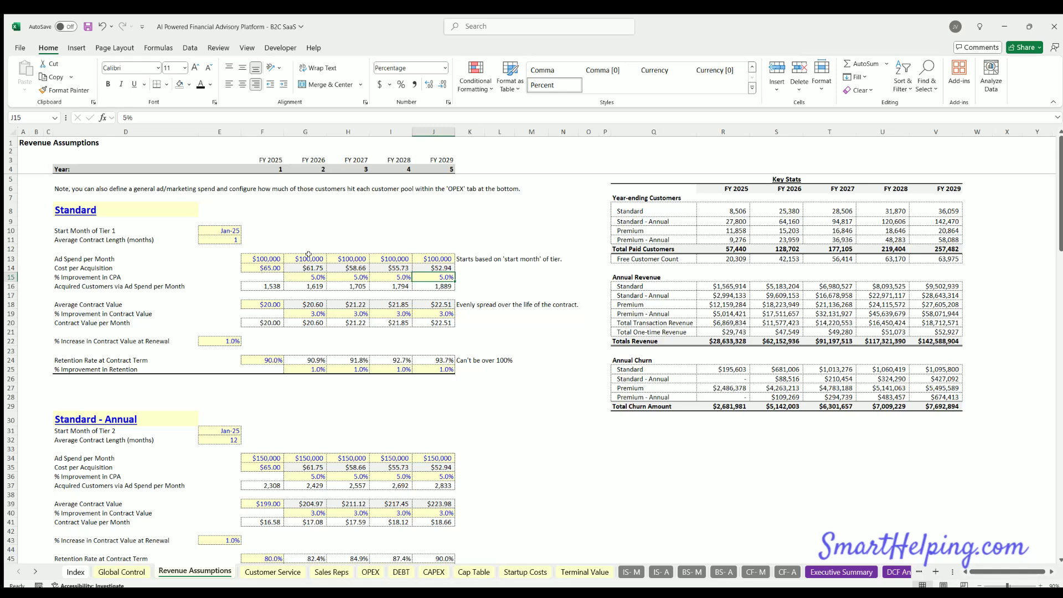
- Review the Standard tier's Ad Spend per Month across all years alongside its Cost per Acquisition
{"action": "left_click", "coordinate": [320, 258]}
{"action": "left_click_drag", "start_coordinate": [83, 259], "coordinate": [437, 258]}
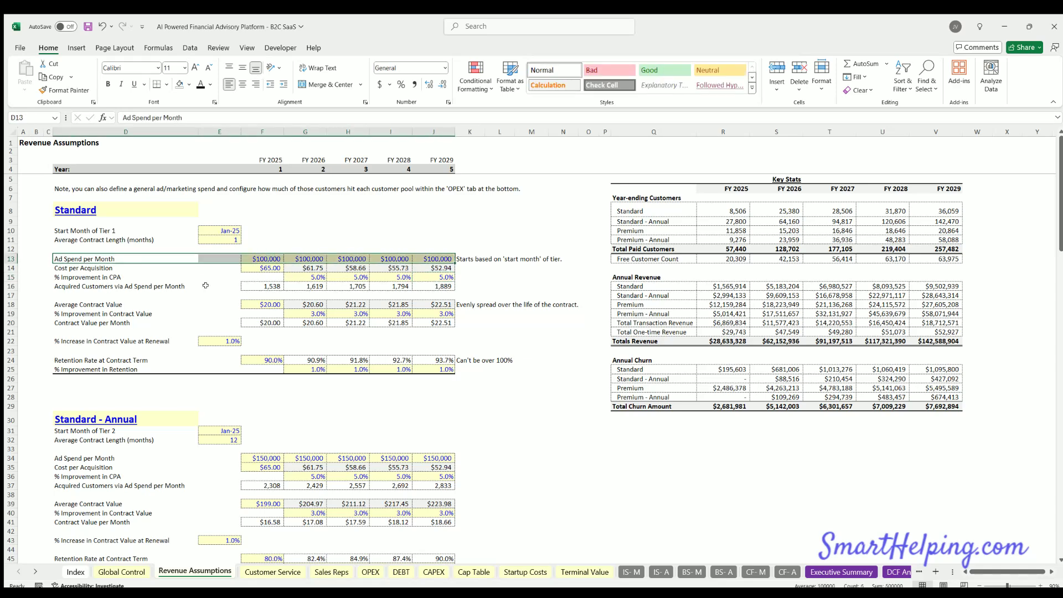
{"action": "left_click", "coordinate": [81, 267]}
{"action": "left_click", "coordinate": [266, 257]}
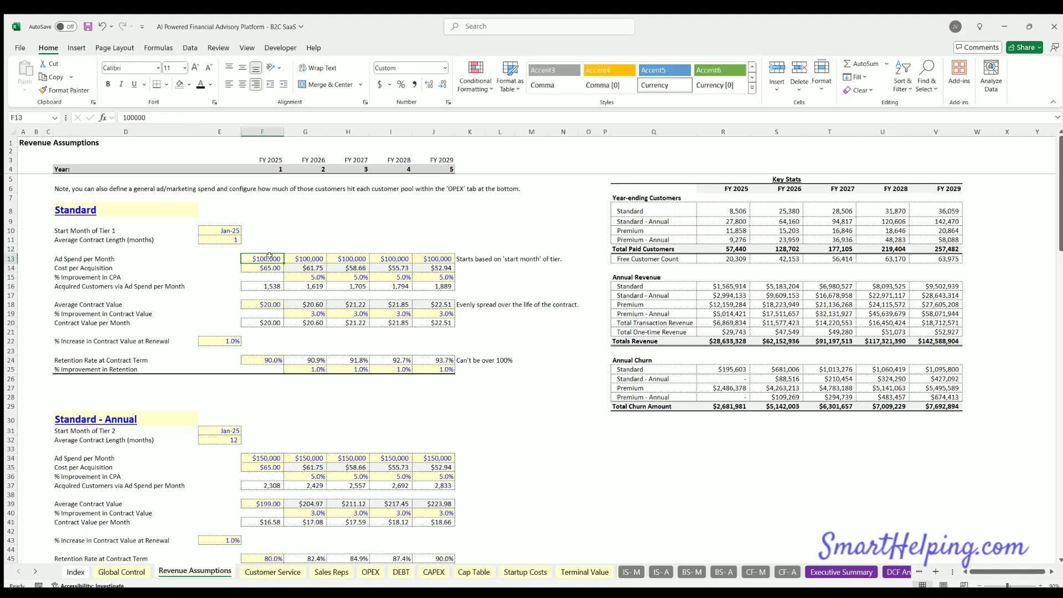
{"action": "left_click", "coordinate": [90, 258]}
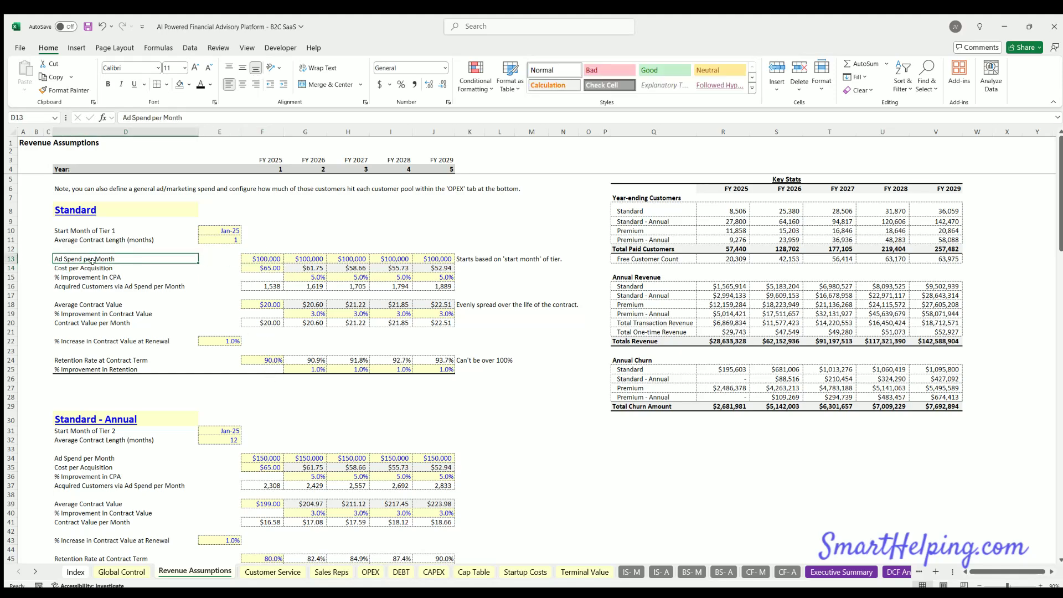
- Open the OPEX sheet and review the start month and annual amounts of the ad spend that applies to all customers
{"action": "left_click", "coordinate": [370, 571]}
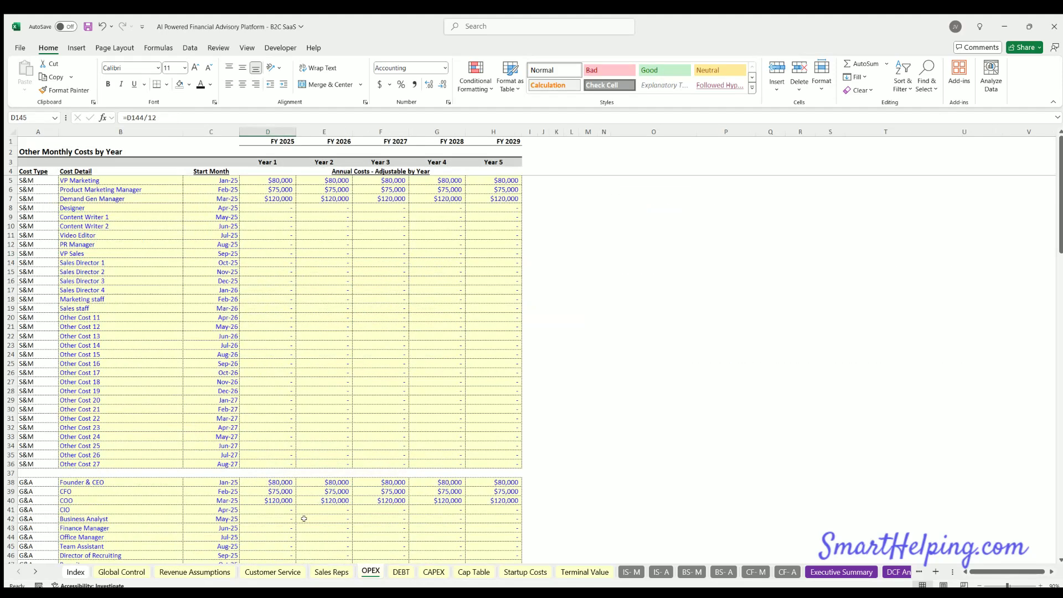
{"action": "scroll", "coordinate": [216, 429], "scroll_direction": "down", "scroll_amount": 8}
{"action": "scroll", "coordinate": [208, 460], "scroll_direction": "down", "scroll_amount": 20}
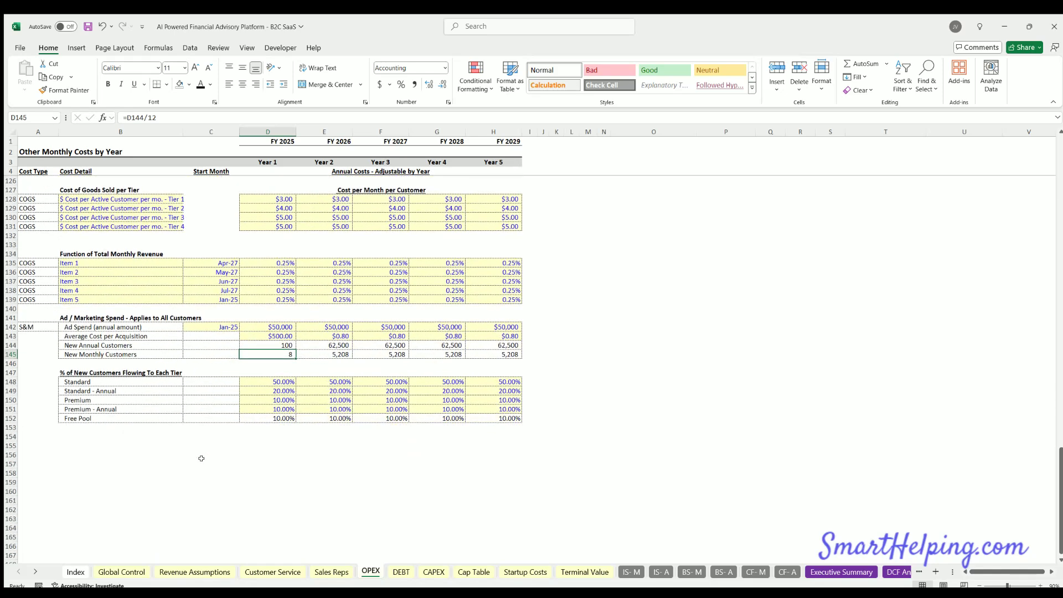
{"action": "left_click", "coordinate": [221, 325]}
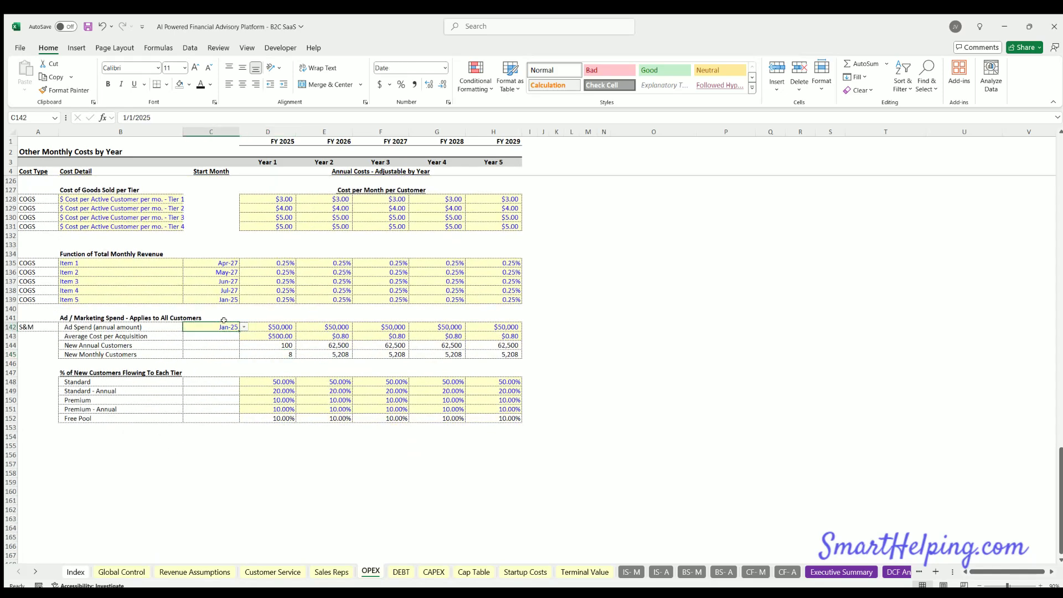
{"action": "left_click", "coordinate": [269, 325]}
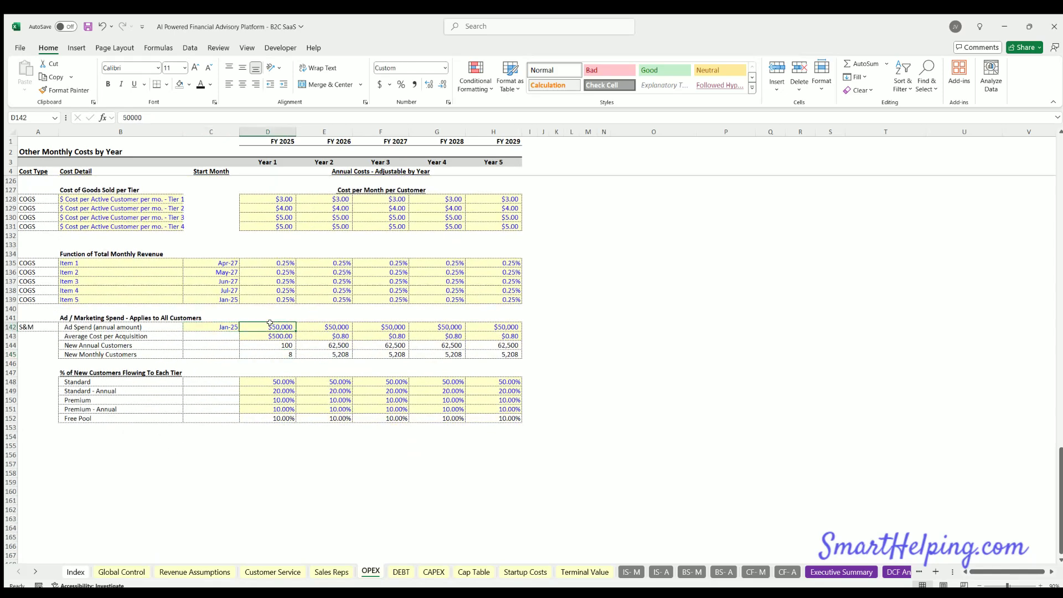
{"action": "left_click", "coordinate": [328, 326]}
{"action": "left_click", "coordinate": [375, 326]}
- Review the Average Cost per Acquisition and New Monthly Customers by year for the general ad spend
{"action": "left_click", "coordinate": [282, 334]}
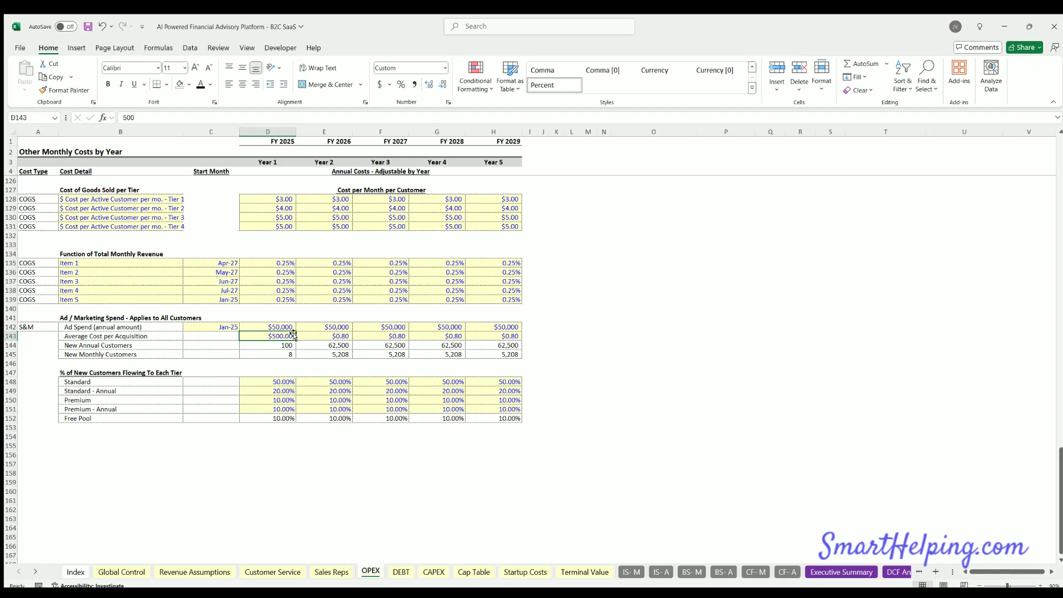
{"action": "left_click", "coordinate": [325, 334]}
{"action": "left_click", "coordinate": [357, 335]}
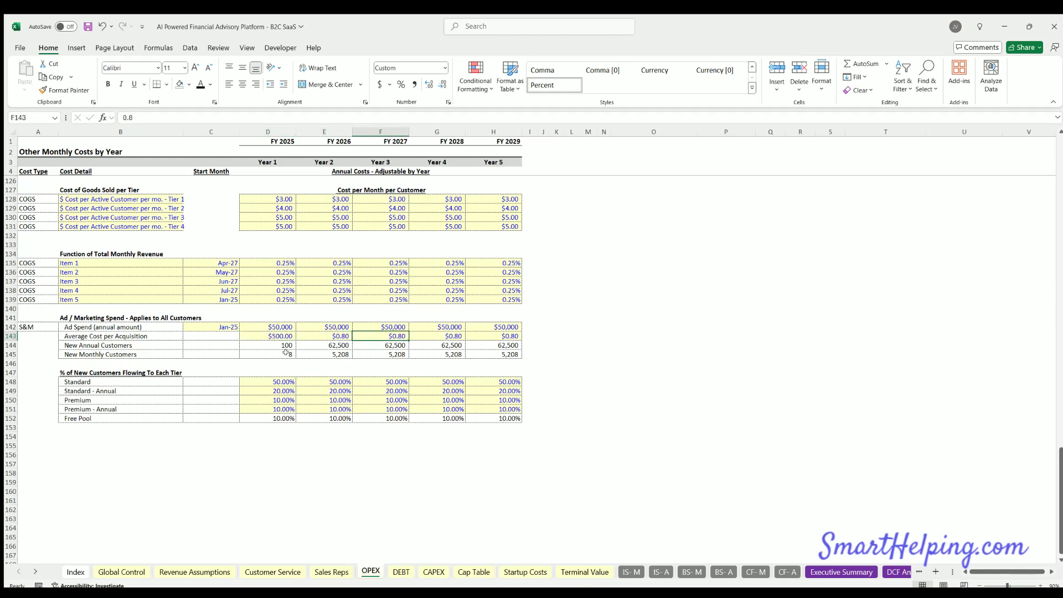
{"action": "left_click_drag", "start_coordinate": [278, 351], "coordinate": [492, 354]}
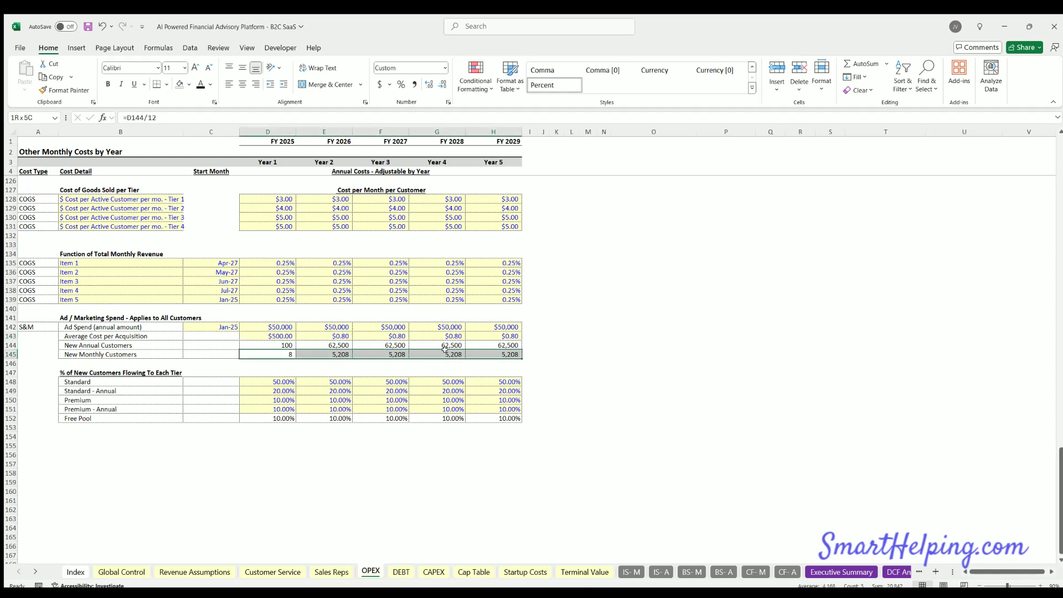
- Review the FY 2025 percentages of new customers flowing to each tier, from Standard to Premium - Annual
{"action": "left_click", "coordinate": [278, 377]}
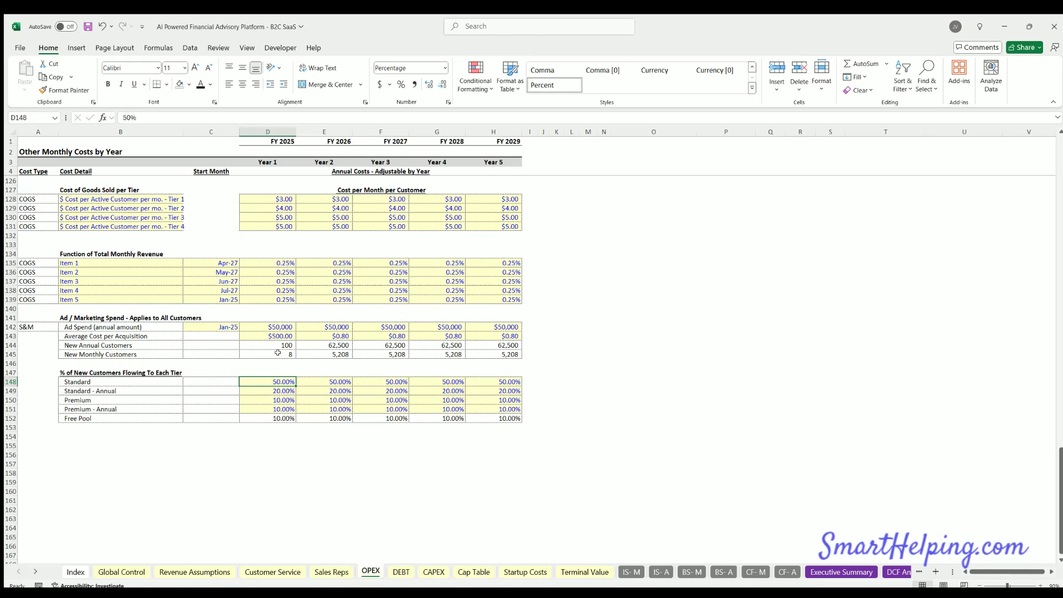
{"action": "left_click", "coordinate": [276, 389]}
{"action": "key", "text": "Down"}
{"action": "key", "text": "Down"}
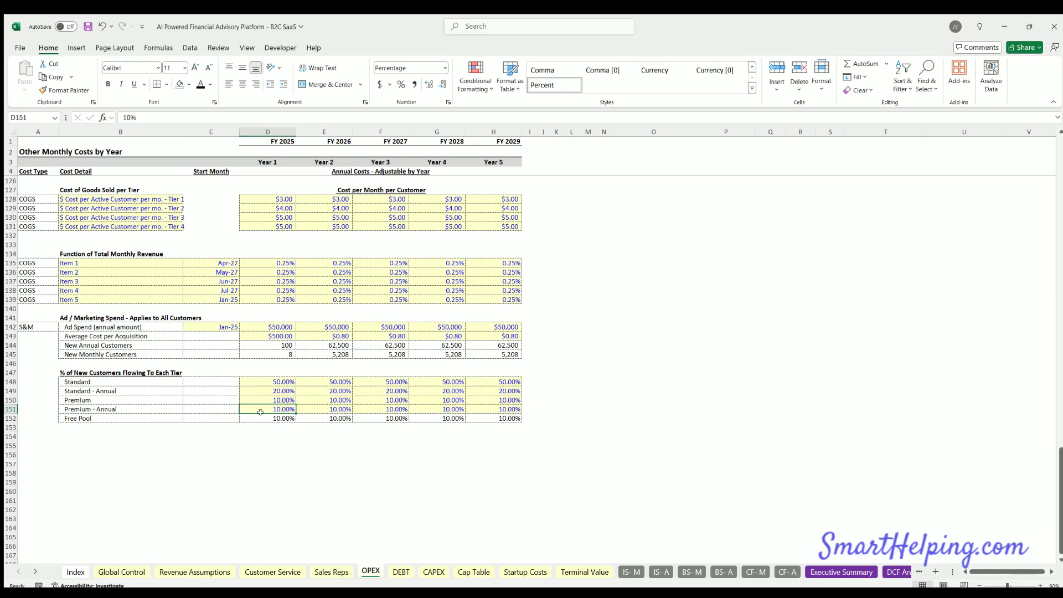
- Compare the Standard and Standard - Annual tiers in Revenue Assumptions with the Ad / Marketing Spend block on the OPEX sheet
{"action": "left_click", "coordinate": [210, 573]}
{"action": "left_click", "coordinate": [86, 206]}
{"action": "left_click", "coordinate": [107, 412]}
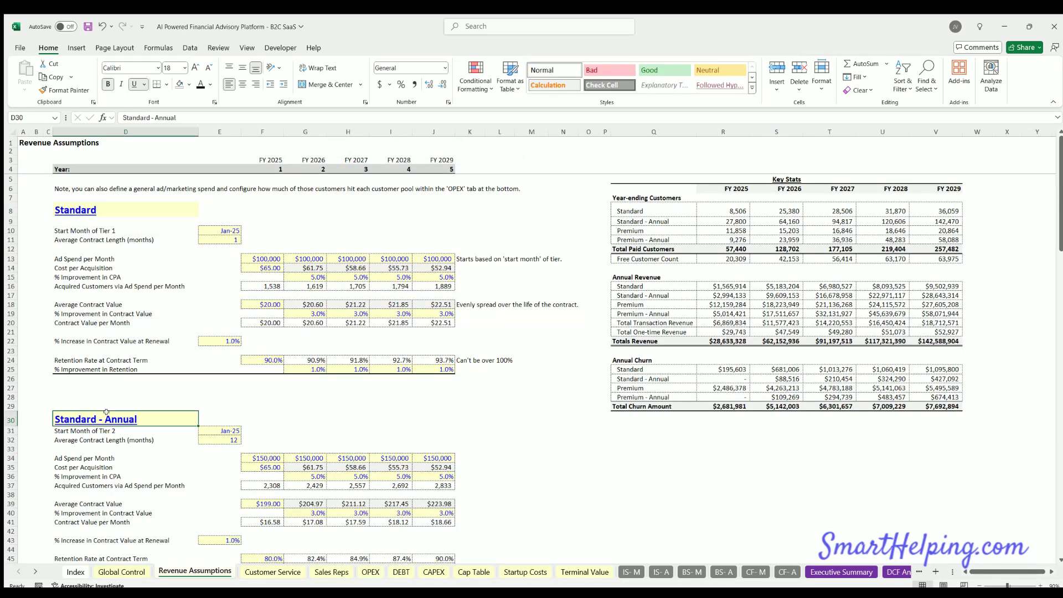
{"action": "left_click", "coordinate": [370, 572]}
{"action": "left_click_drag", "start_coordinate": [77, 314], "coordinate": [501, 354]}
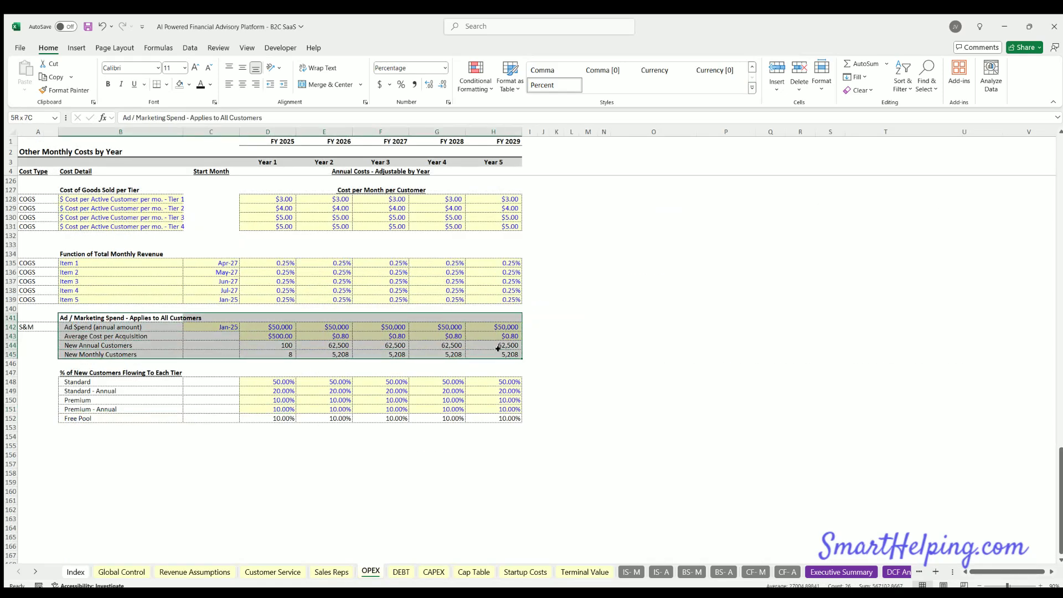
- Review the percentages of new customers flowing to each tier for FY 2025, FY 2026 and FY 2027 on the OPEX sheet
{"action": "left_click", "coordinate": [277, 378]}
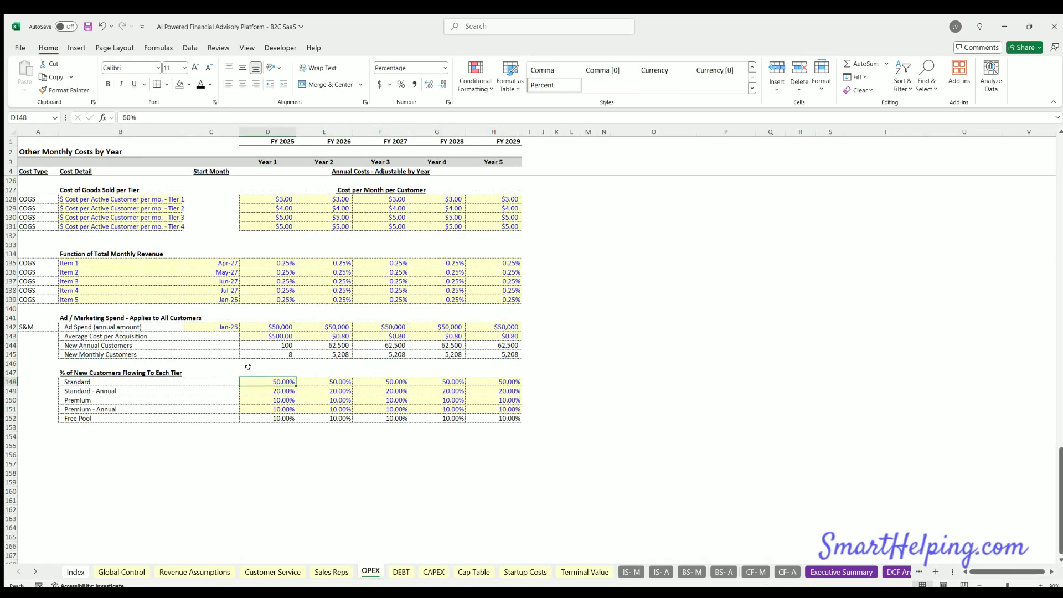
{"action": "left_click", "coordinate": [273, 391]}
{"action": "left_click", "coordinate": [277, 400]}
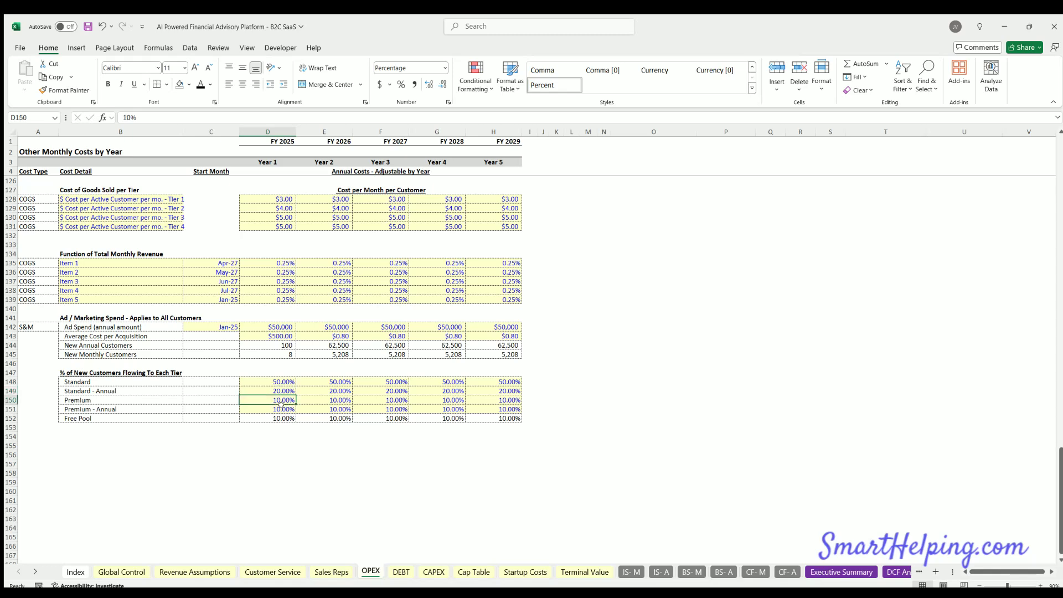
{"action": "left_click", "coordinate": [281, 407]}
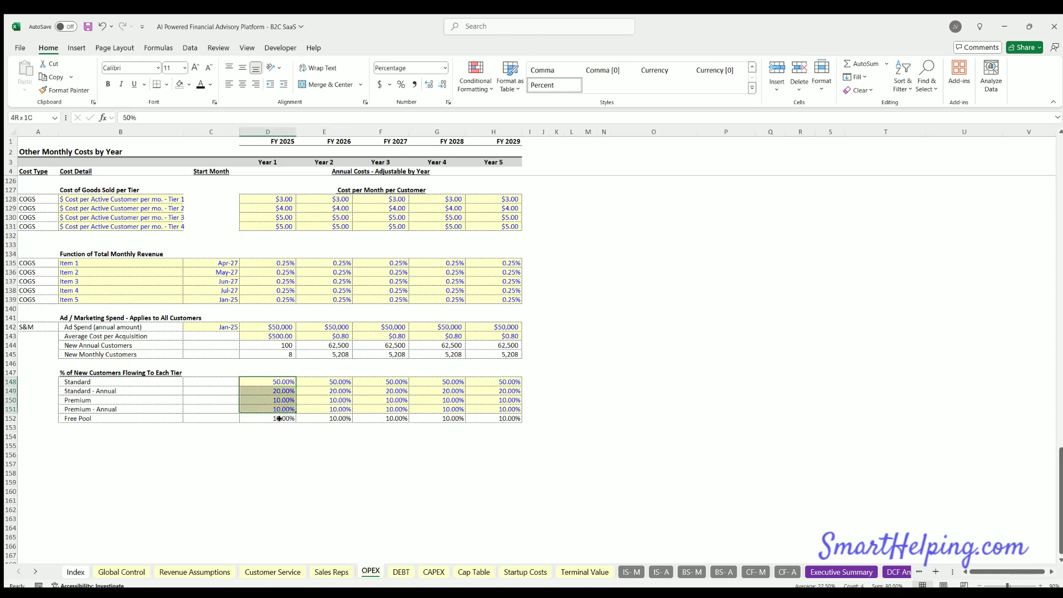
{"action": "left_click_drag", "start_coordinate": [332, 382], "coordinate": [336, 417]}
{"action": "left_click_drag", "start_coordinate": [396, 379], "coordinate": [396, 429]}
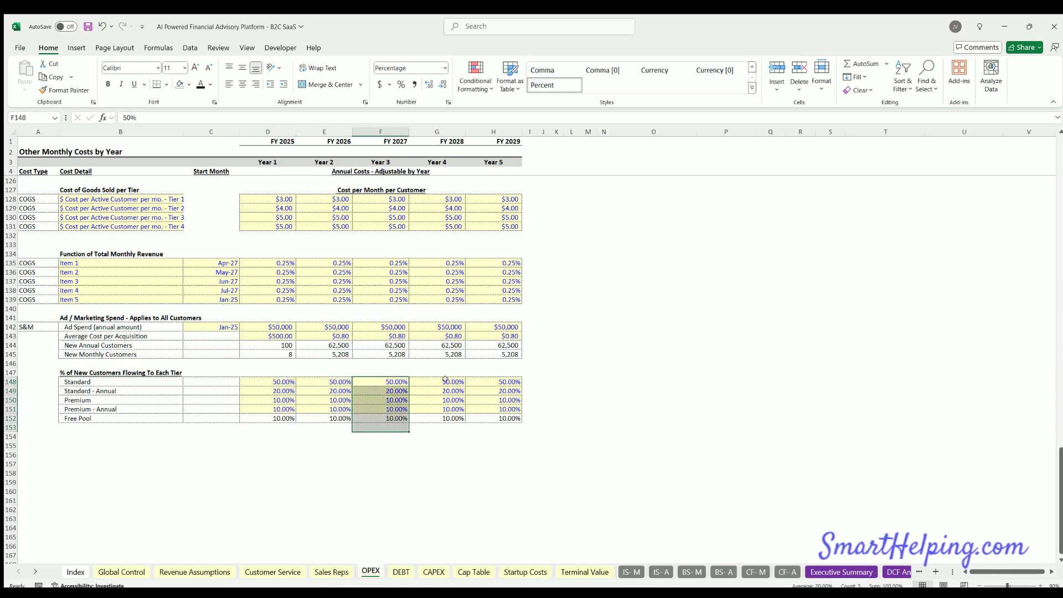
- Compare the FY 2025 Average Cost per Acquisition with that year's customer split across all tiers, including the Free Pool
{"action": "left_click", "coordinate": [274, 334]}
{"action": "left_click_drag", "start_coordinate": [277, 379], "coordinate": [273, 414]}
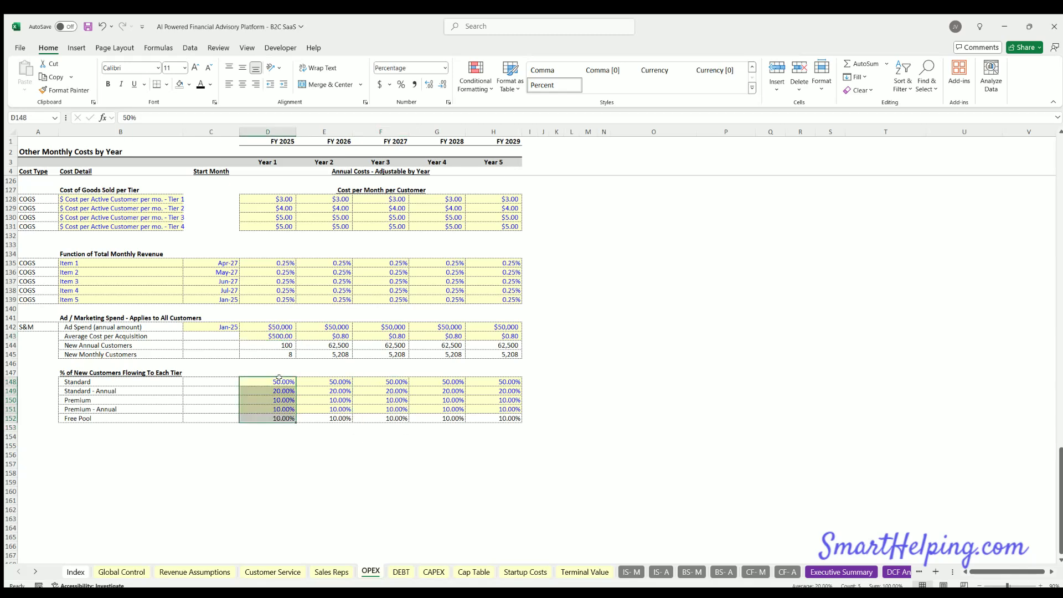
{"action": "left_click_drag", "start_coordinate": [132, 382], "coordinate": [133, 417]}
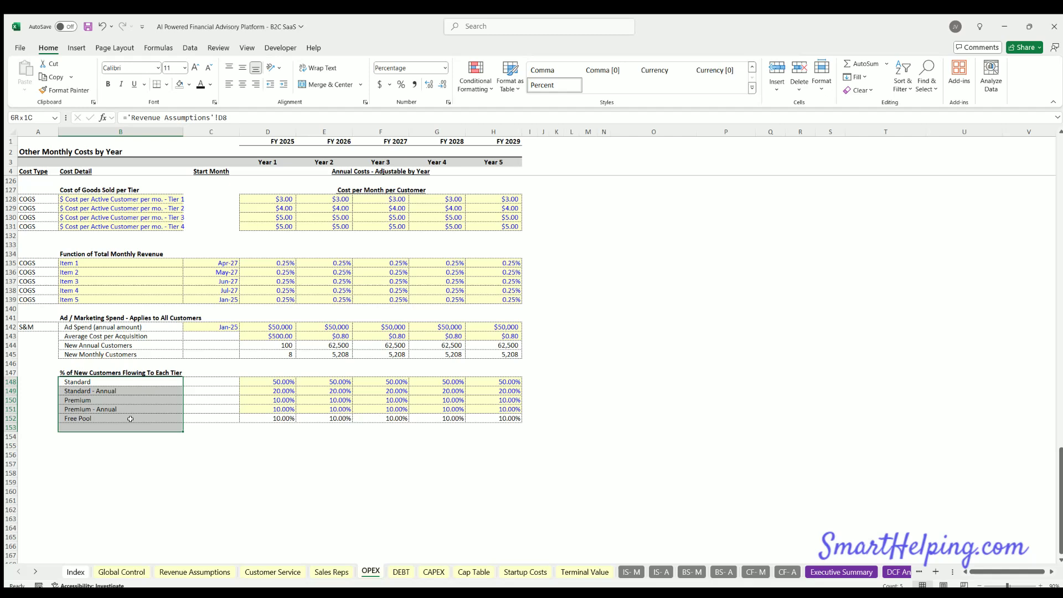
{"action": "left_click", "coordinate": [280, 382]}
{"action": "left_click", "coordinate": [279, 389]}
{"action": "left_click", "coordinate": [279, 398]}
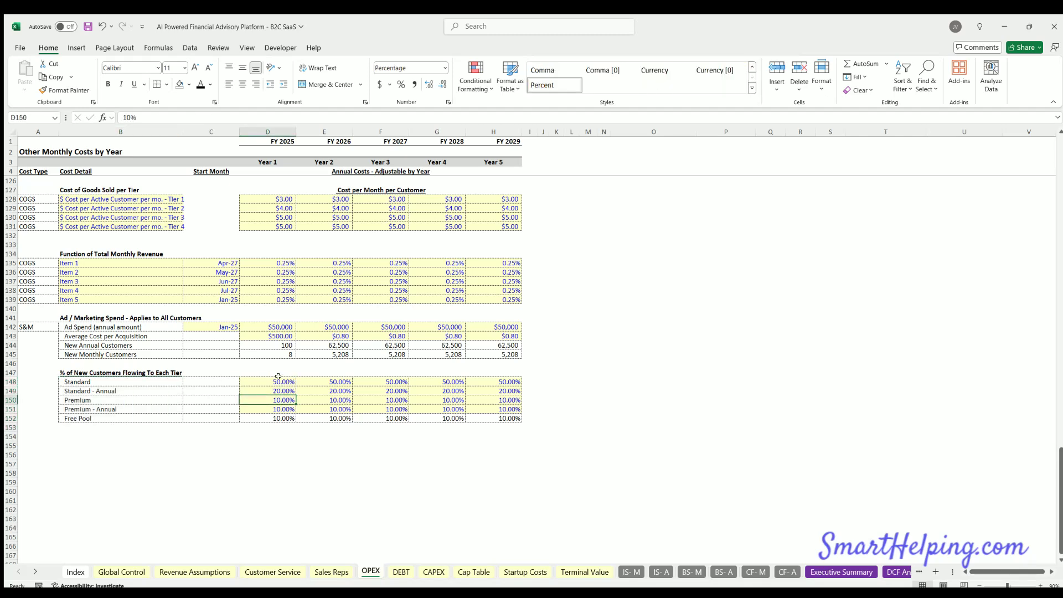
{"action": "left_click_drag", "start_coordinate": [279, 380], "coordinate": [280, 416]}
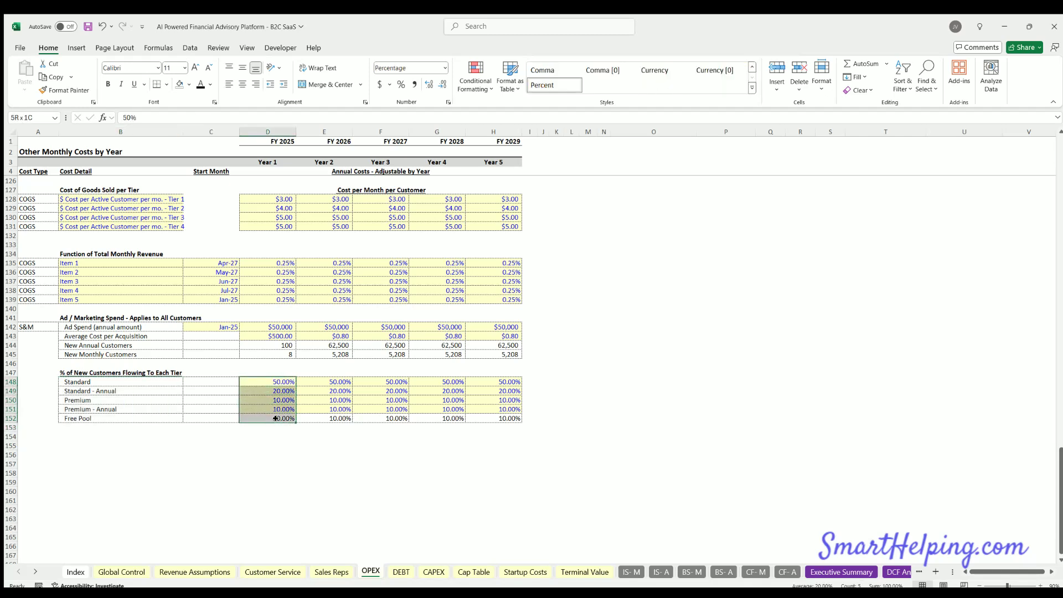
- Save the workbook and review the Standard tier's Ad Spend per Month and Average Contract Value in Revenue Assumptions
{"action": "left_click", "coordinate": [87, 27]}
{"action": "left_click", "coordinate": [194, 572]}
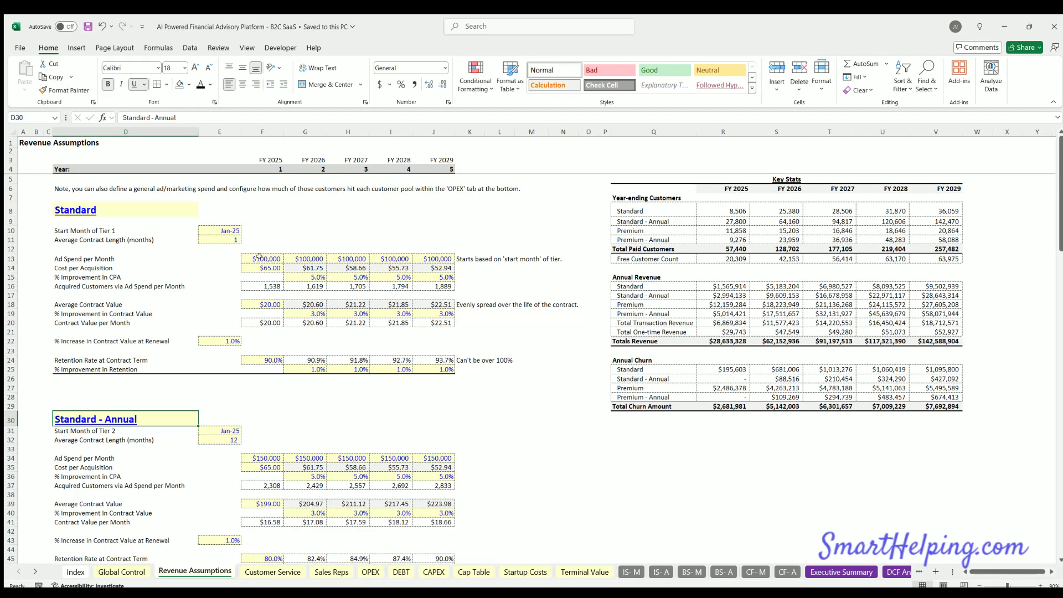
{"action": "left_click_drag", "start_coordinate": [258, 256], "coordinate": [304, 258]}
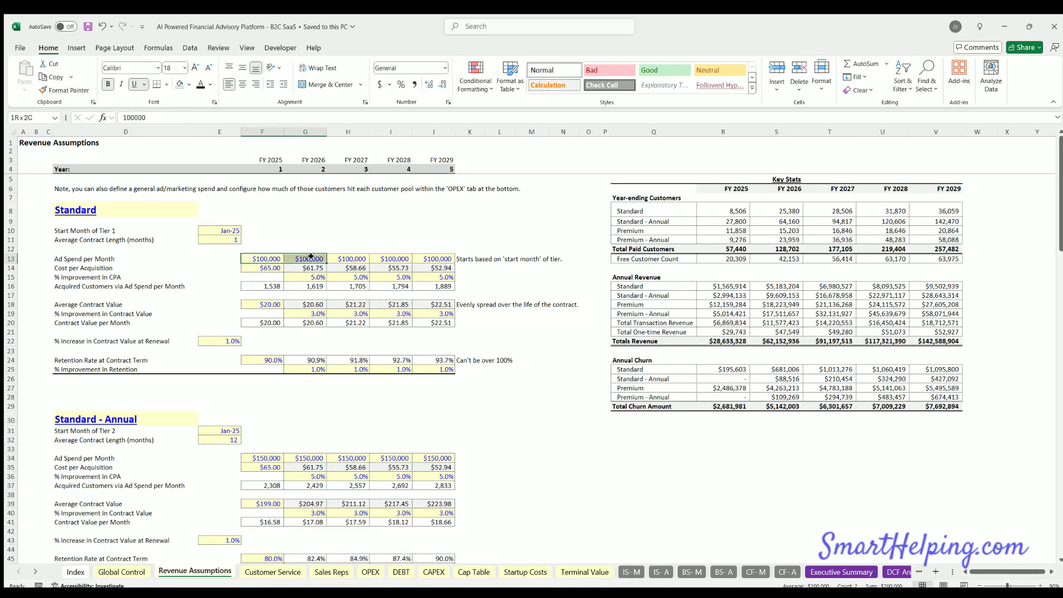
{"action": "left_click", "coordinate": [84, 303]}
{"action": "left_click", "coordinate": [269, 305]}
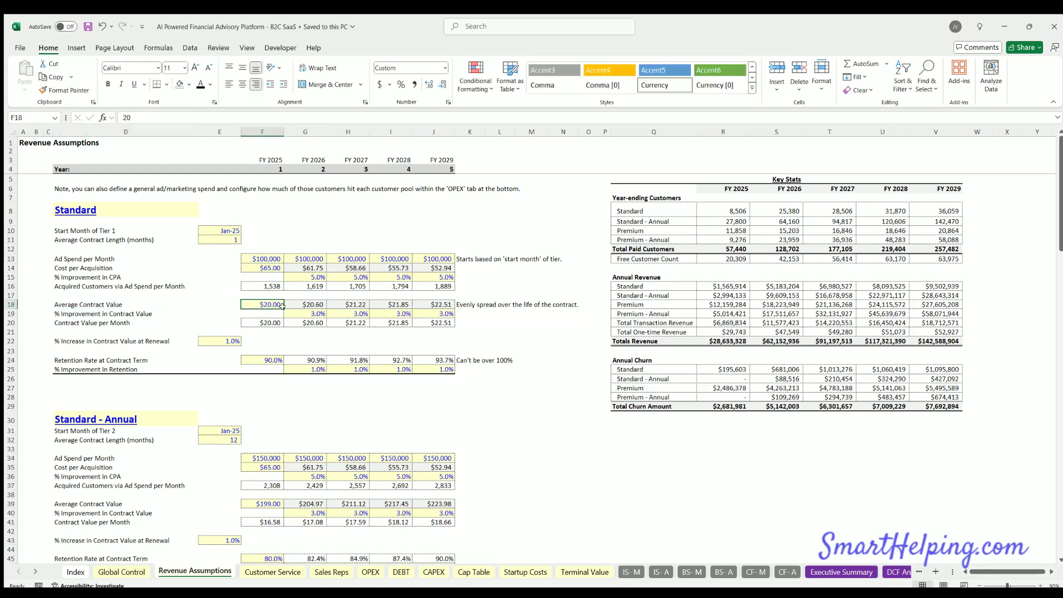
- Review the Average Contract Length and FY 2025 Average Contract Value of the Standard - Annual tier
{"action": "left_click", "coordinate": [221, 438]}
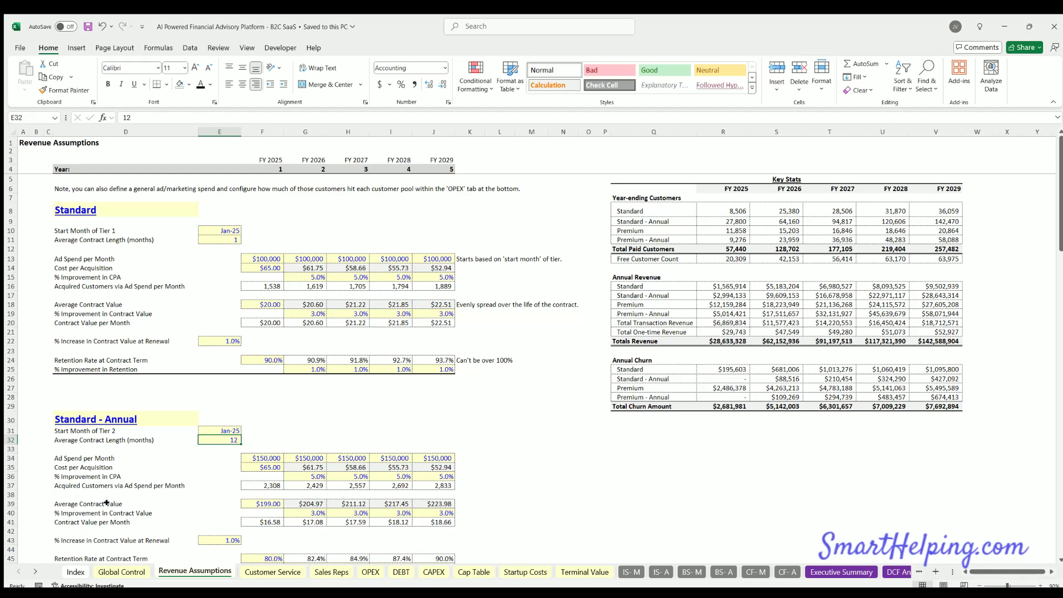
{"action": "left_click_drag", "start_coordinate": [105, 503], "coordinate": [272, 503]}
{"action": "left_click", "coordinate": [277, 504]}
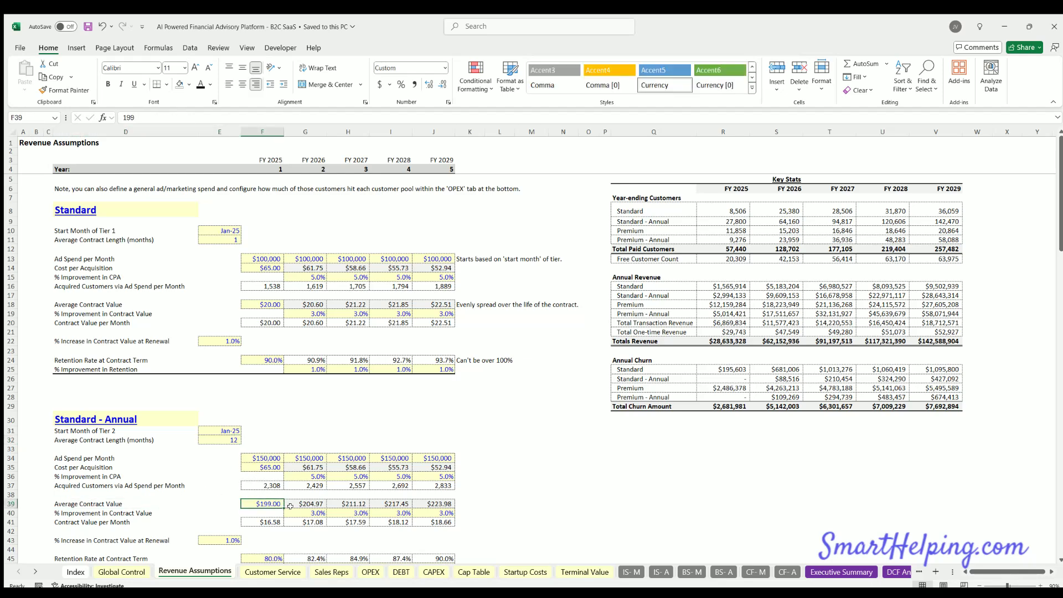
{"action": "scroll", "coordinate": [187, 403], "scroll_direction": "down", "scroll_amount": 3}
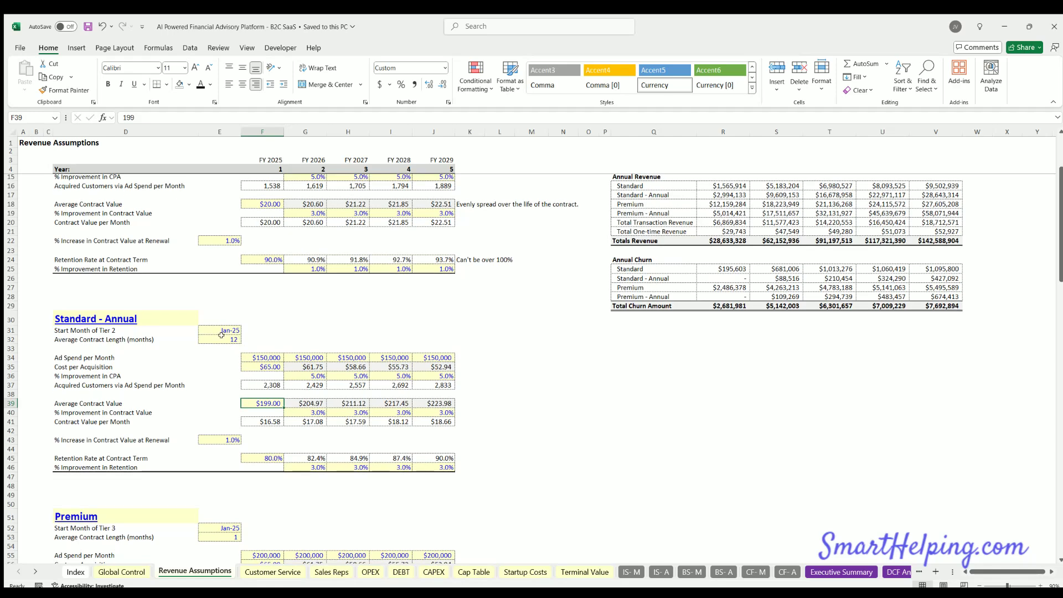
- Check the Customer Receipts Collected Up Front? setting on the Global Control sheet
{"action": "left_click", "coordinate": [121, 571]}
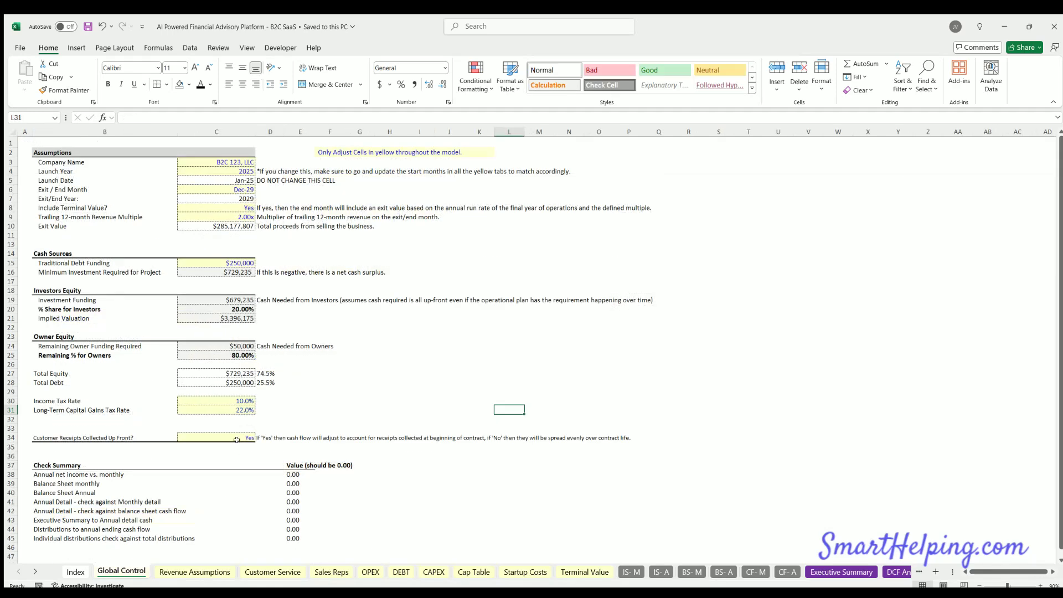
{"action": "left_click_drag", "start_coordinate": [235, 438], "coordinate": [122, 431]}
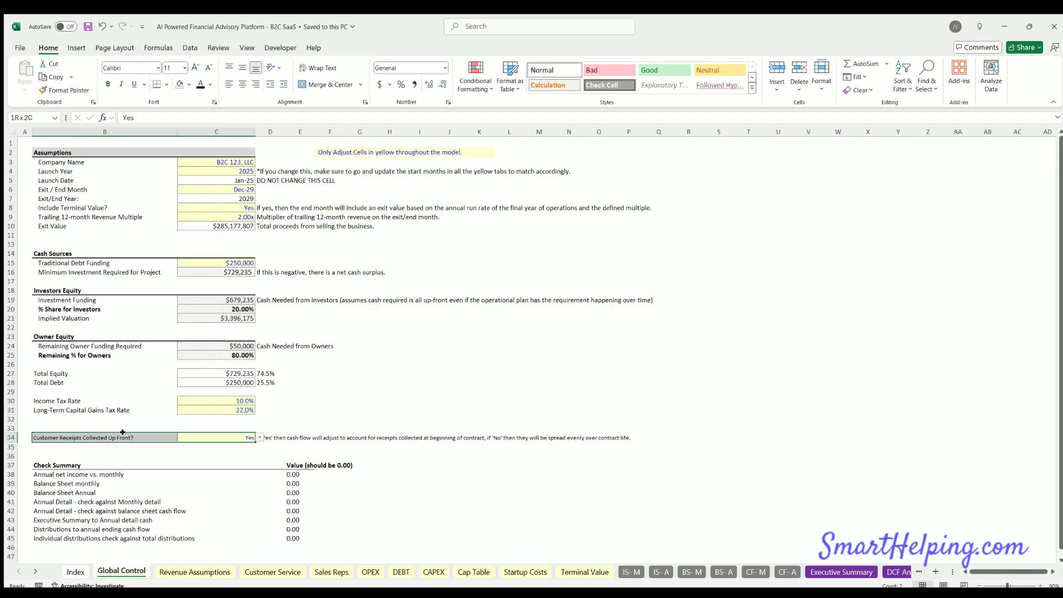
{"action": "left_click_drag", "start_coordinate": [239, 433], "coordinate": [119, 434]}
{"action": "left_click", "coordinate": [239, 432]}
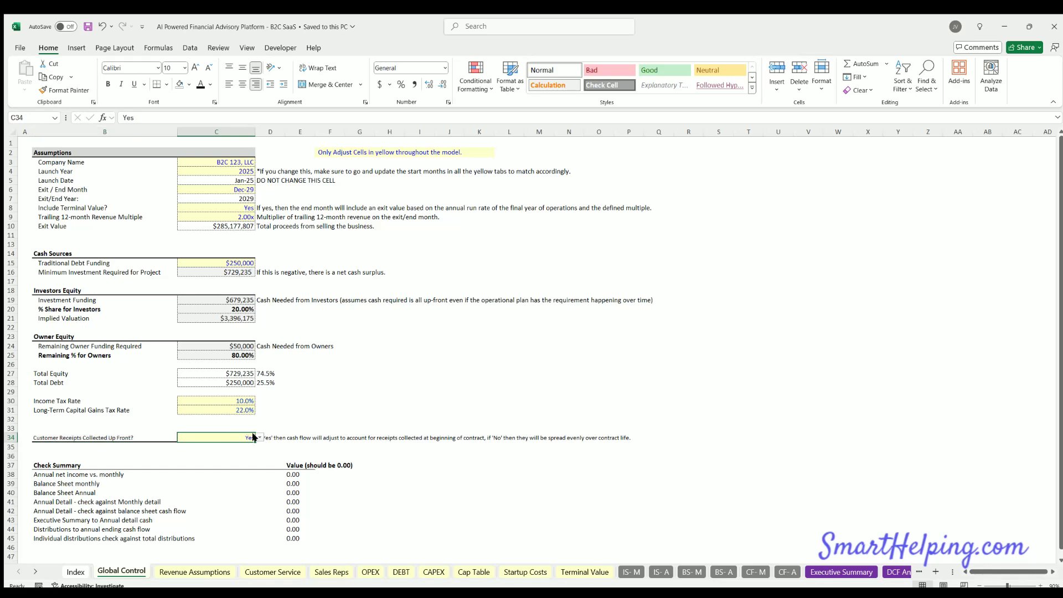
- Review the Standard - Annual tier's Contract Value per Month by year against its Average Contract Length in Revenue Assumptions
{"action": "left_click", "coordinate": [195, 571]}
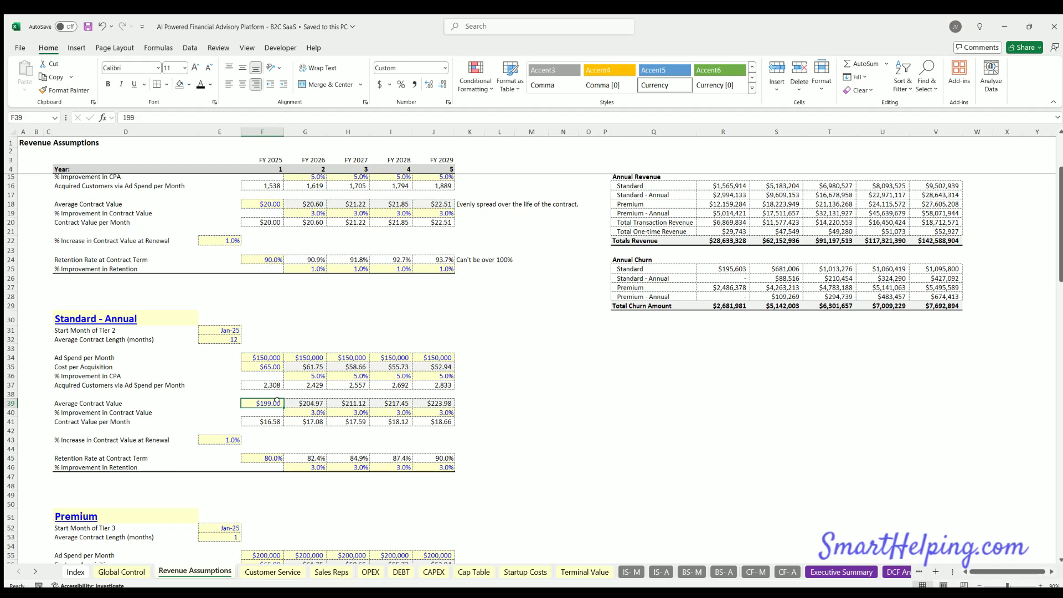
{"action": "left_click_drag", "start_coordinate": [95, 420], "coordinate": [449, 421]}
{"action": "left_click", "coordinate": [530, 421]}
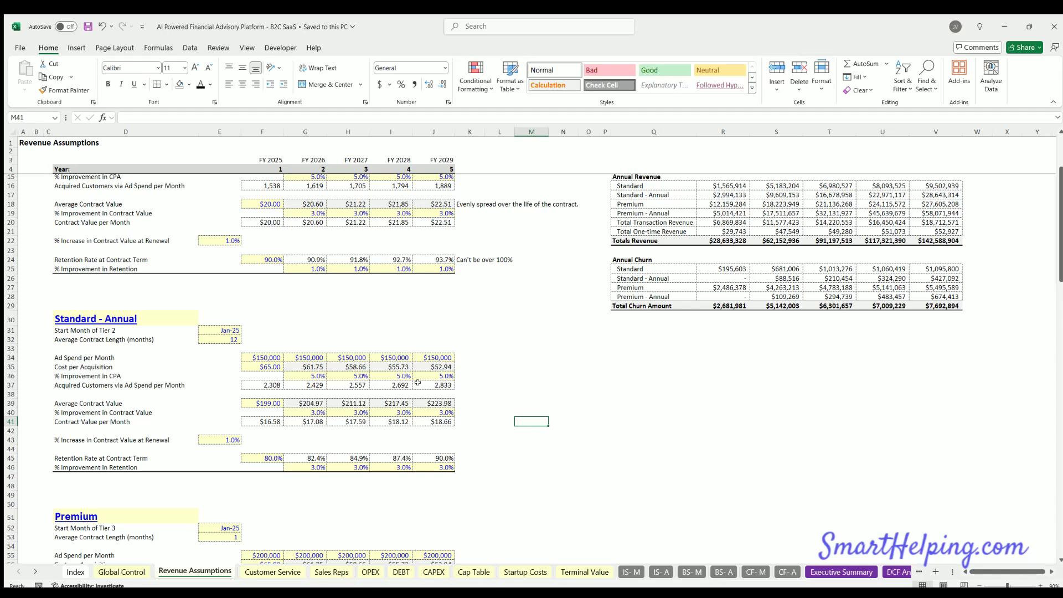
{"action": "left_click", "coordinate": [214, 336]}
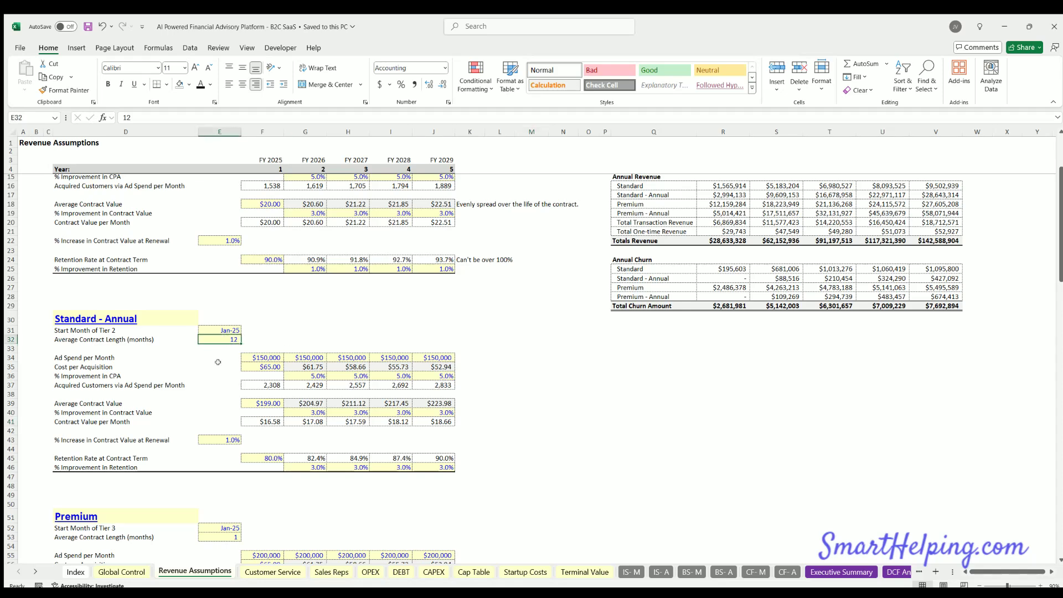
{"action": "left_click", "coordinate": [265, 421]}
{"action": "left_click", "coordinate": [305, 421]}
{"action": "left_click", "coordinate": [350, 421]}
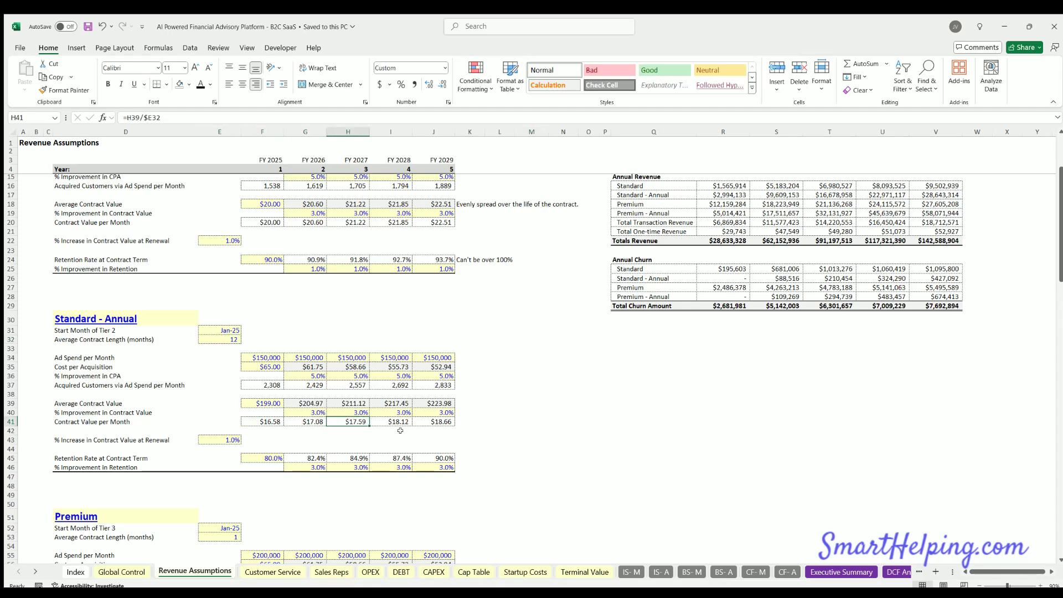
- Examine the Add Up Front Collections row in the monthly cash flow statement (CF- M), then revisit the up-front receipts setting on Global Control
{"action": "left_click", "coordinate": [753, 572]}
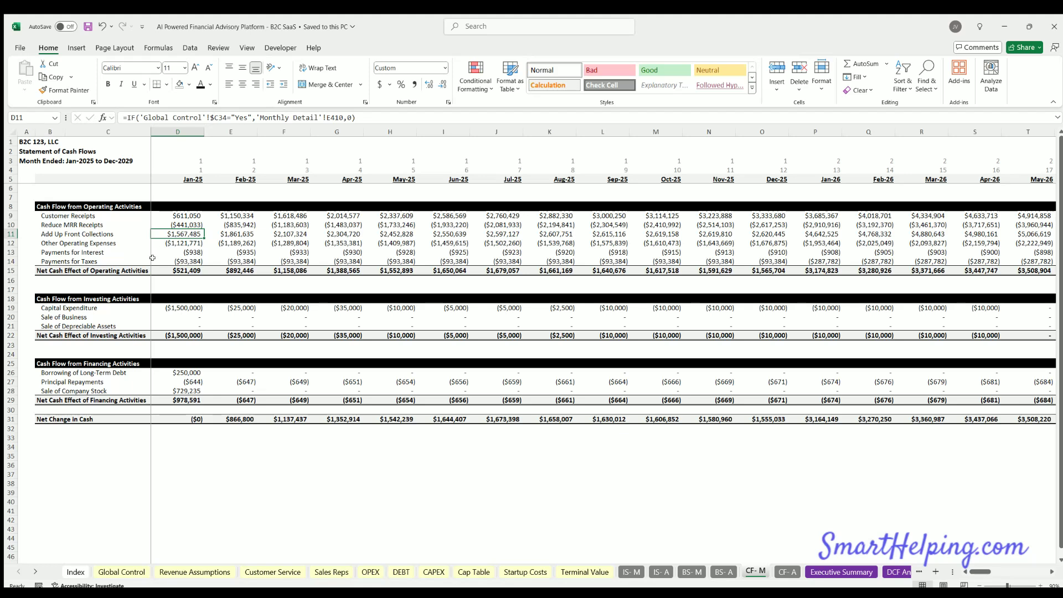
{"action": "left_click", "coordinate": [60, 232]}
{"action": "key", "text": "shift+Right"}
{"action": "key", "text": "shift+Right"}
{"action": "key", "text": "shift+Right"}
{"action": "key", "text": "shift+Right"}
{"action": "key", "text": "shift+Right"}
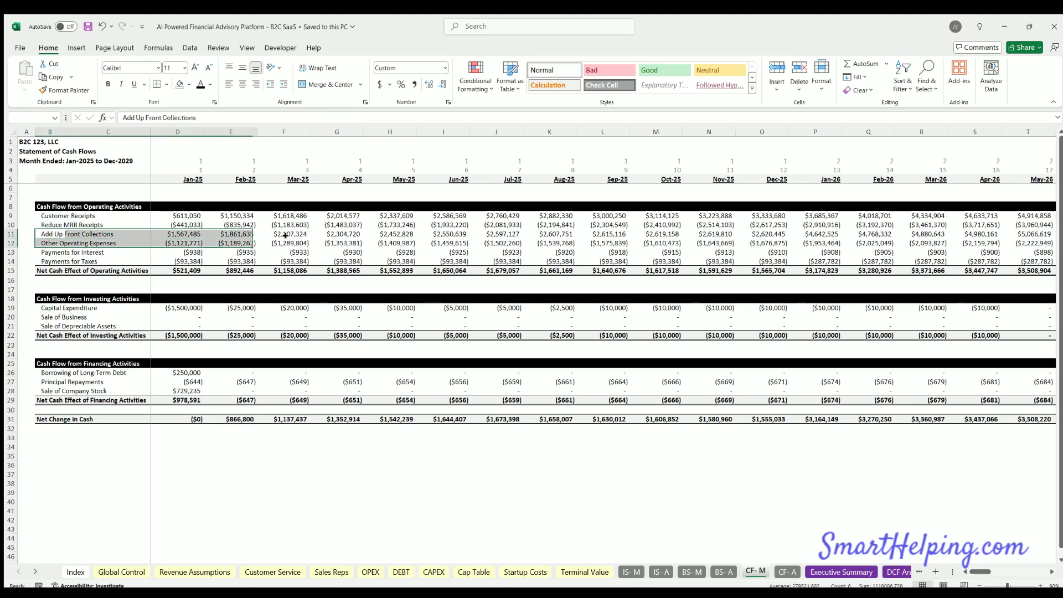
{"action": "left_click_drag", "start_coordinate": [56, 228], "coordinate": [294, 225]}
{"action": "left_click", "coordinate": [122, 571]}
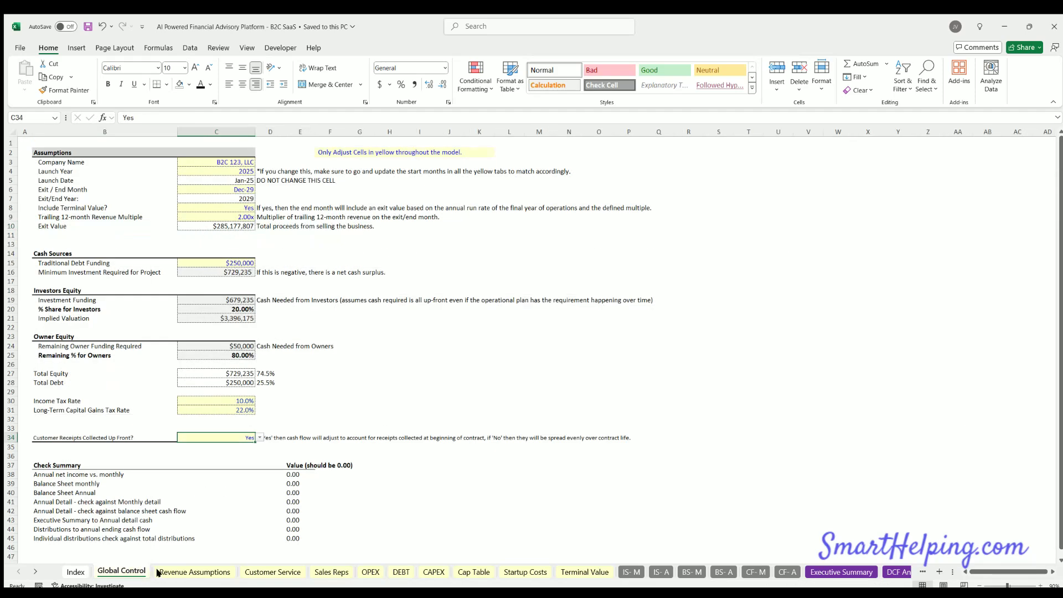
- Review the Standard tier's % Increase in Contract Value at Renewal in Revenue Assumptions
{"action": "left_click", "coordinate": [191, 572]}
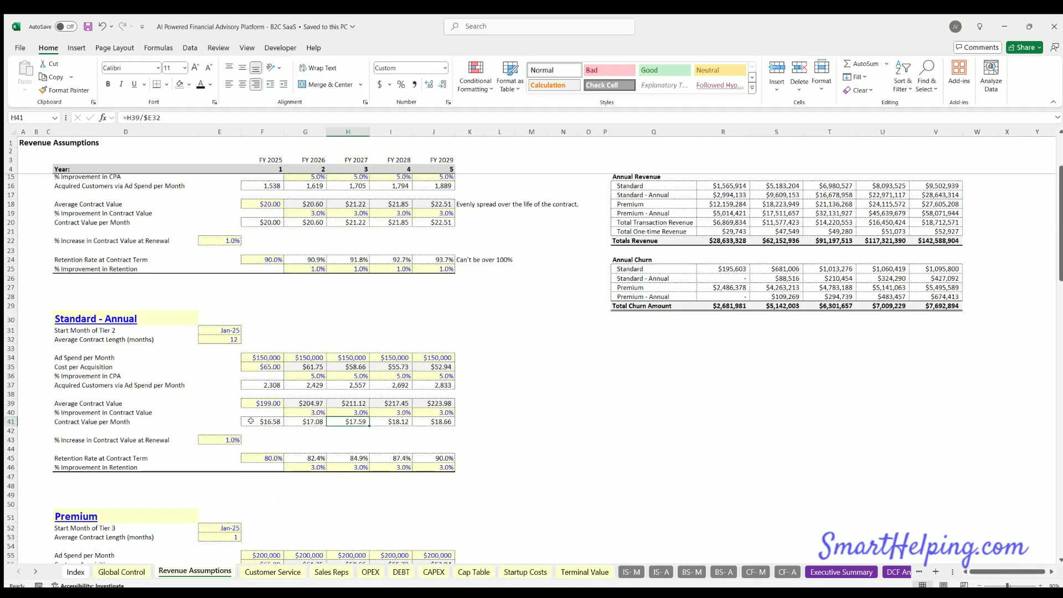
{"action": "scroll", "coordinate": [107, 347], "scroll_direction": "up", "scroll_amount": 3}
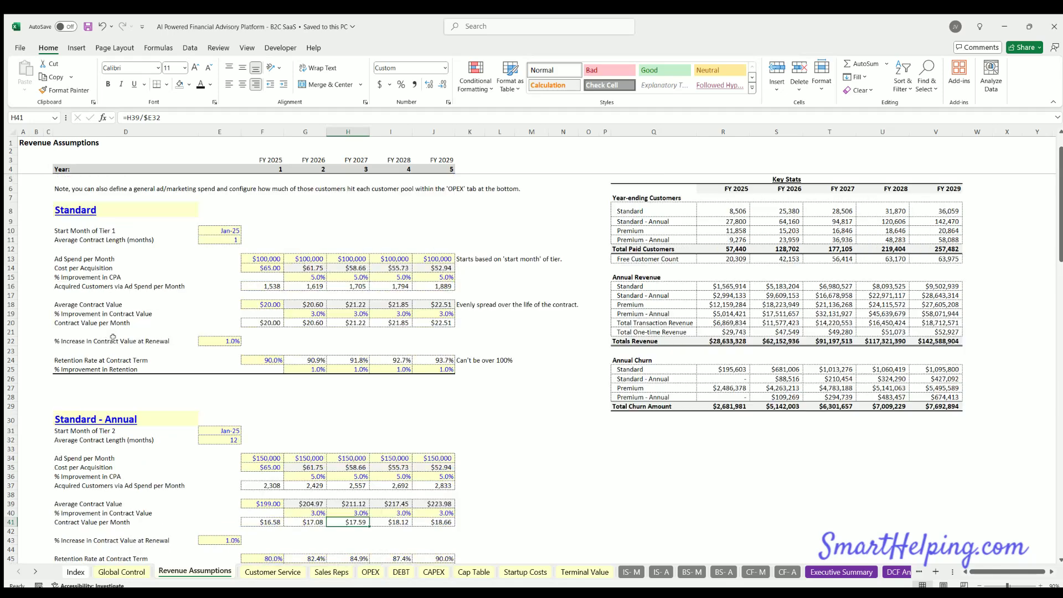
{"action": "left_click", "coordinate": [113, 340]}
{"action": "left_click_drag", "start_coordinate": [112, 339], "coordinate": [219, 339]}
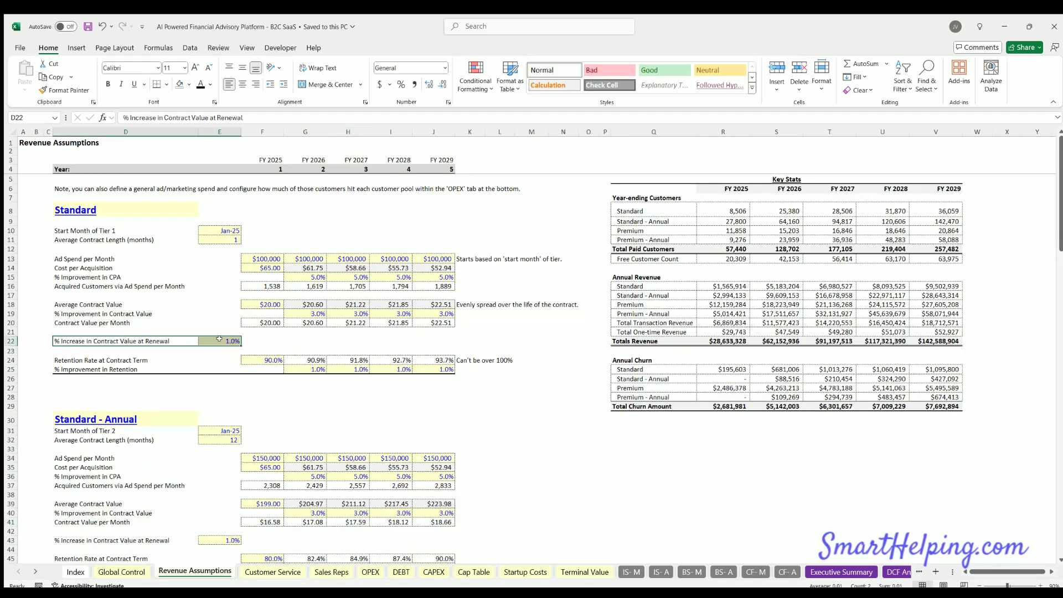
{"action": "left_click", "coordinate": [224, 339]}
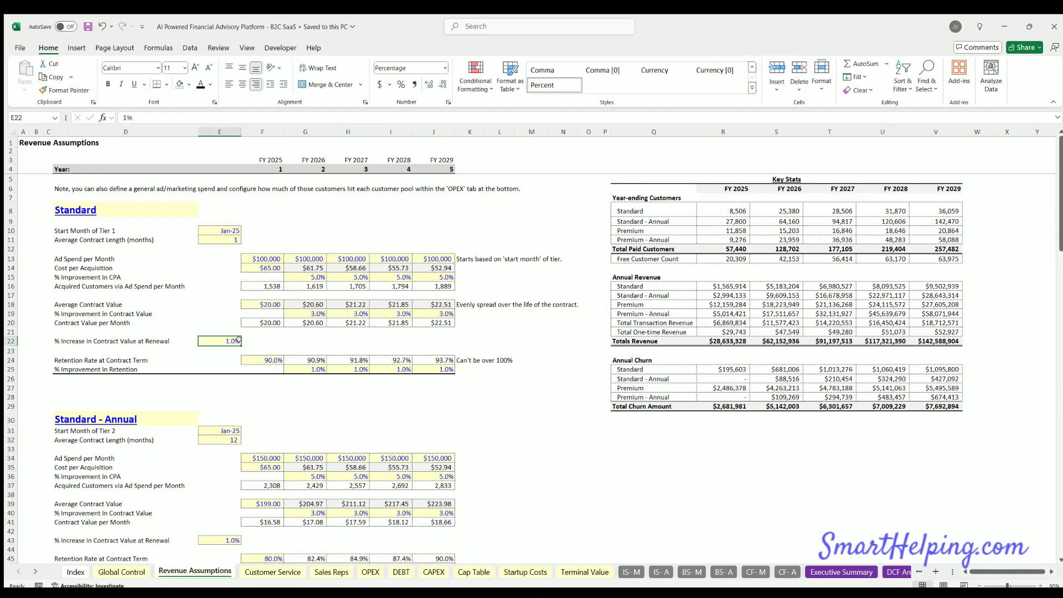
{"action": "left_click", "coordinate": [274, 338]}
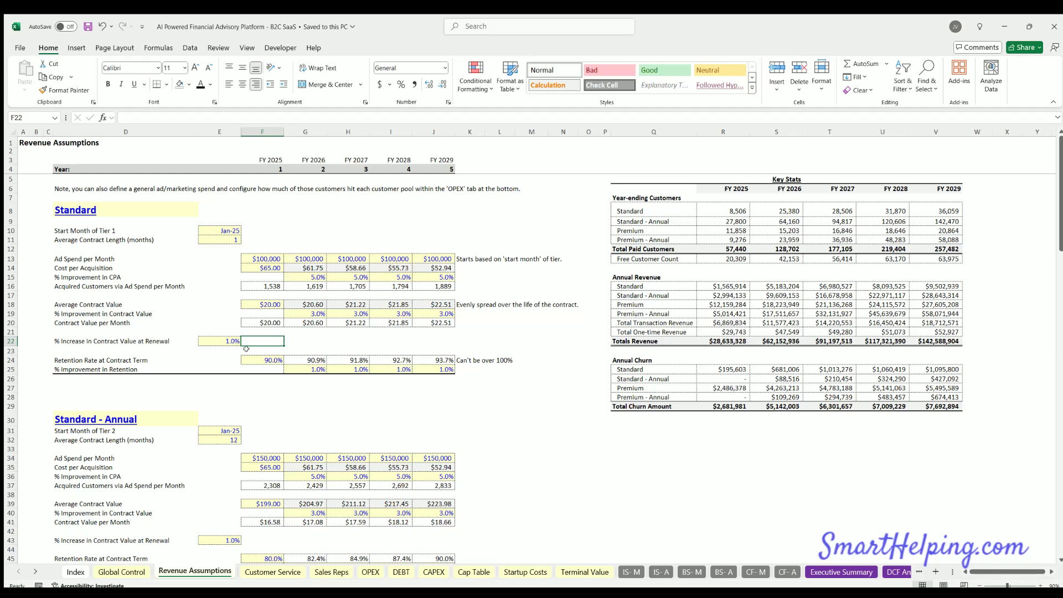
- Set the Standard tier's % Increase in Contract Value at Renewal to 0% and examine Standard annual revenue for FY 2025 to FY 2029
{"action": "left_click", "coordinate": [226, 337]}
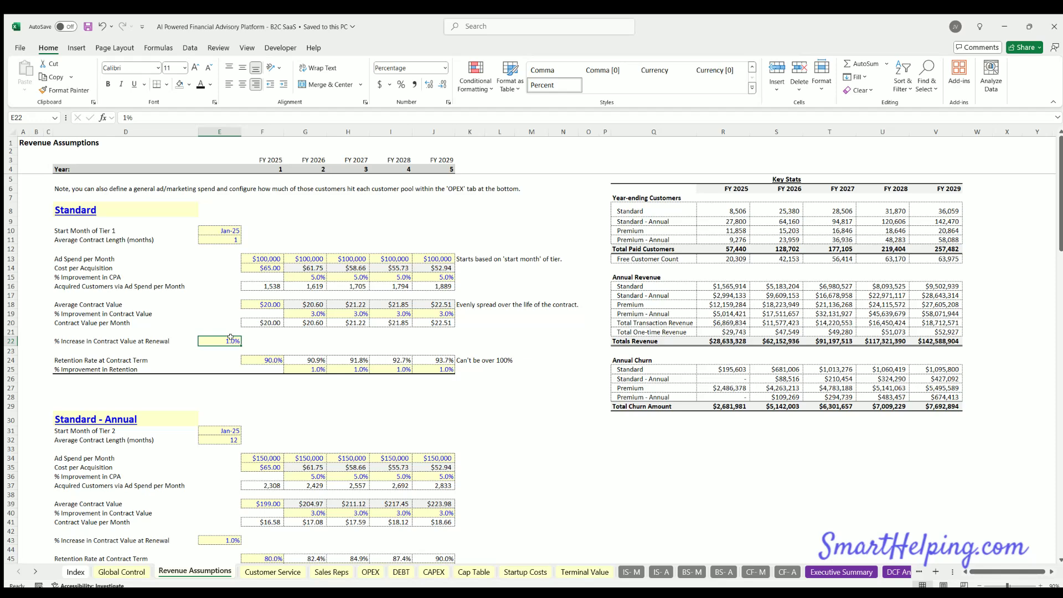
{"action": "type", "text": "0"}
{"action": "key", "text": "Return"}
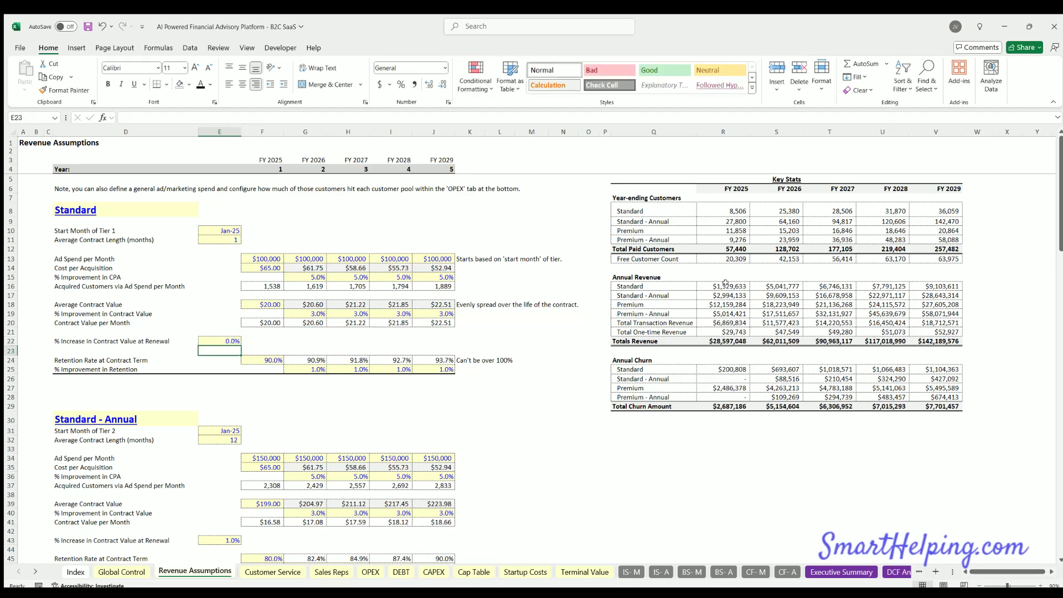
{"action": "left_click_drag", "start_coordinate": [725, 283], "coordinate": [937, 285]}
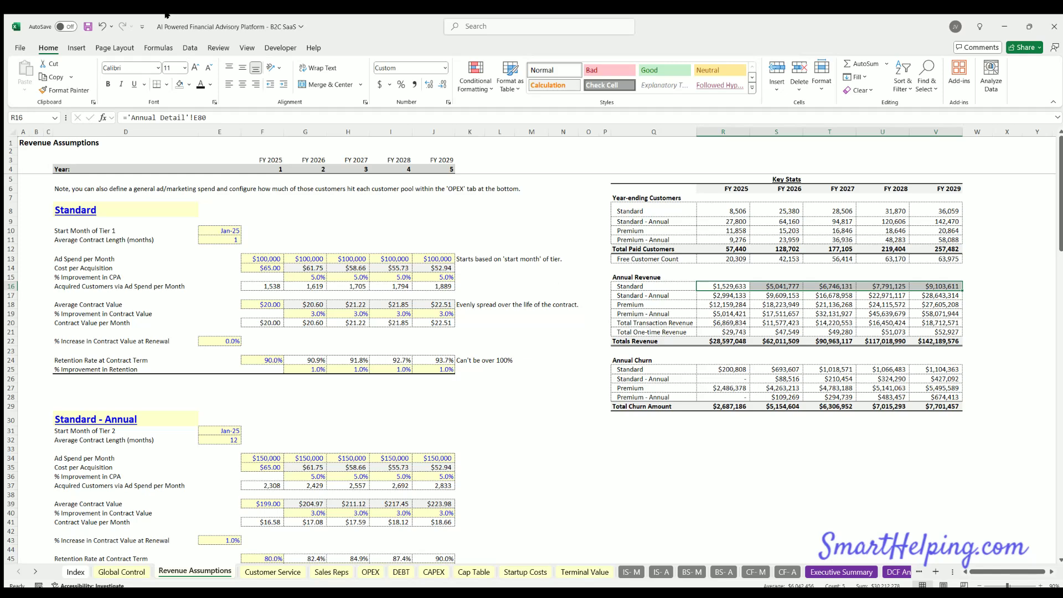
- Undo the renewal increase change and examine the Standard annual revenue row in Key Stats again
{"action": "left_click", "coordinate": [101, 25]}
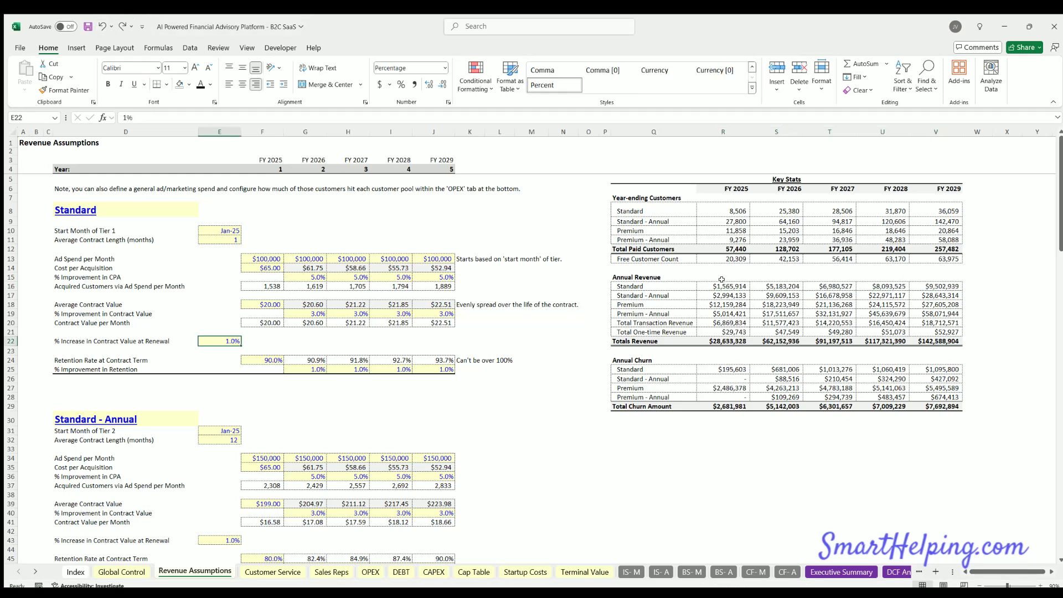
{"action": "left_click_drag", "start_coordinate": [721, 283], "coordinate": [931, 282]}
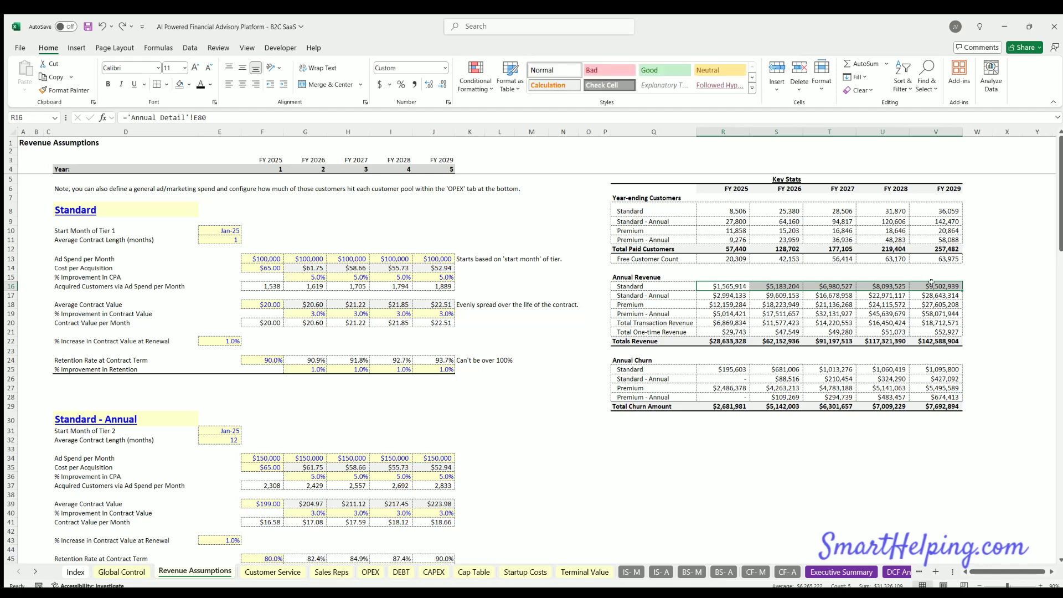
{"action": "left_click", "coordinate": [219, 338]}
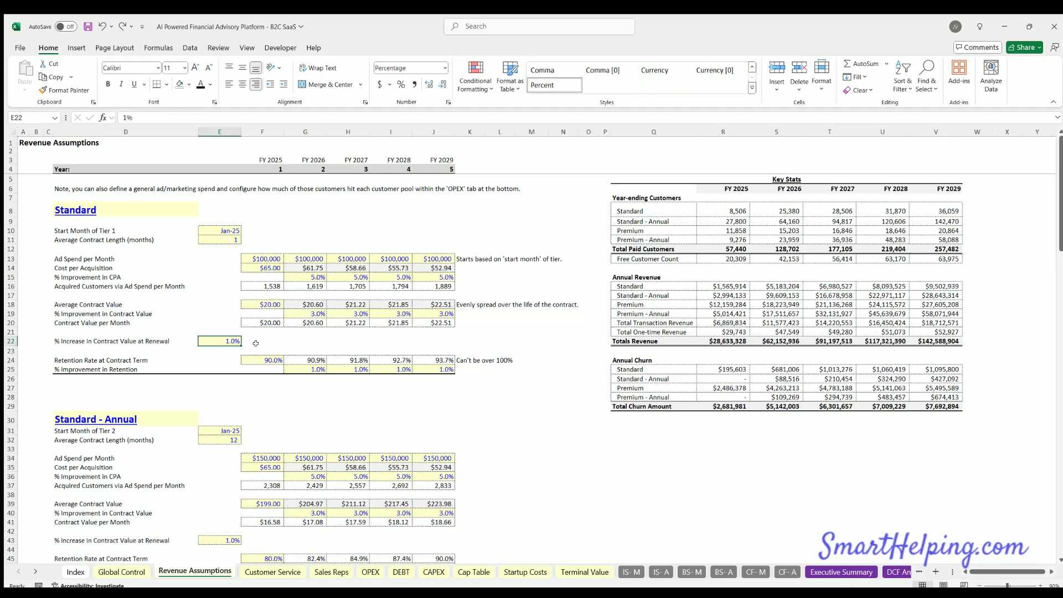
- Set % Increase in Contract Value at Renewal to 0% for Standard, Standard - Annual, Premium and Premium - Annual, and save the workbook
{"action": "type", "text": "0"}
{"action": "left_click", "coordinate": [499, 494]}
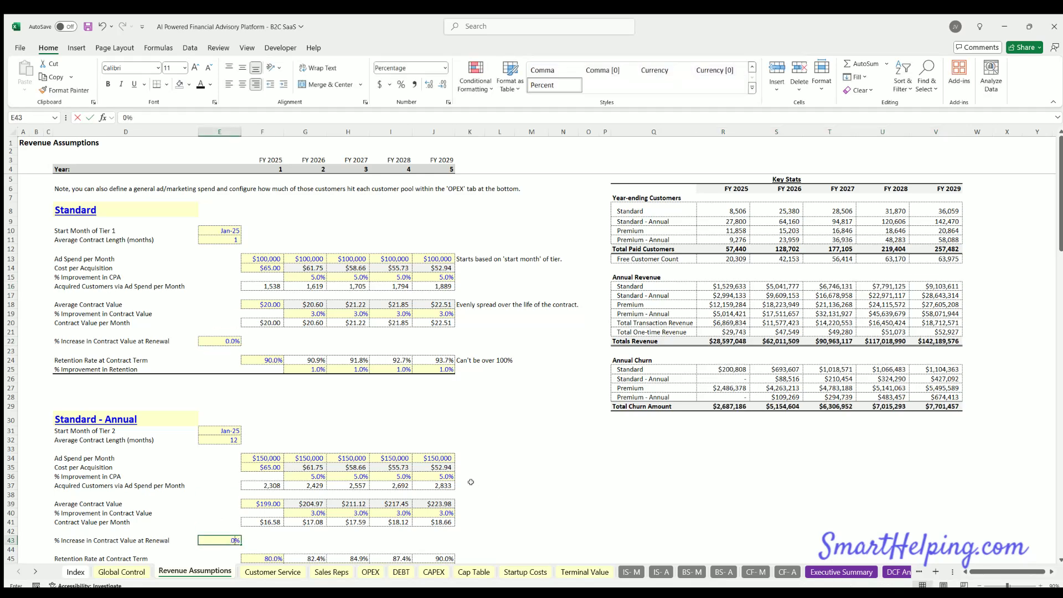
{"action": "scroll", "coordinate": [214, 431], "scroll_direction": "down", "scroll_amount": 10}
{"action": "left_click", "coordinate": [211, 432]}
{"action": "type", "text": "0"}
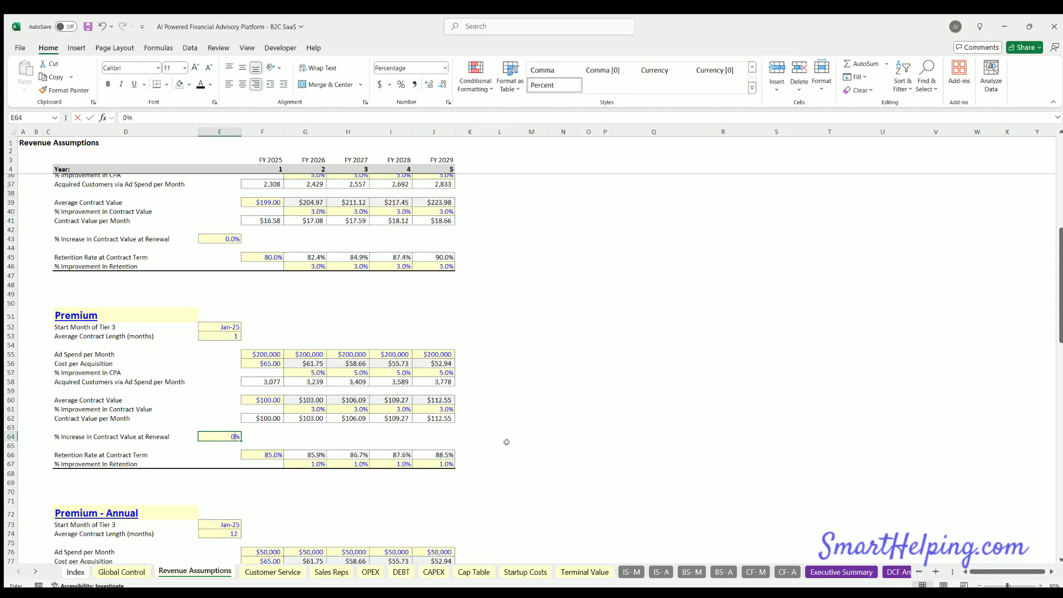
{"action": "left_click", "coordinate": [506, 441]}
{"action": "scroll", "coordinate": [507, 441], "scroll_direction": "down", "scroll_amount": 7}
{"action": "left_click", "coordinate": [225, 430]}
{"action": "left_click", "coordinate": [558, 424]}
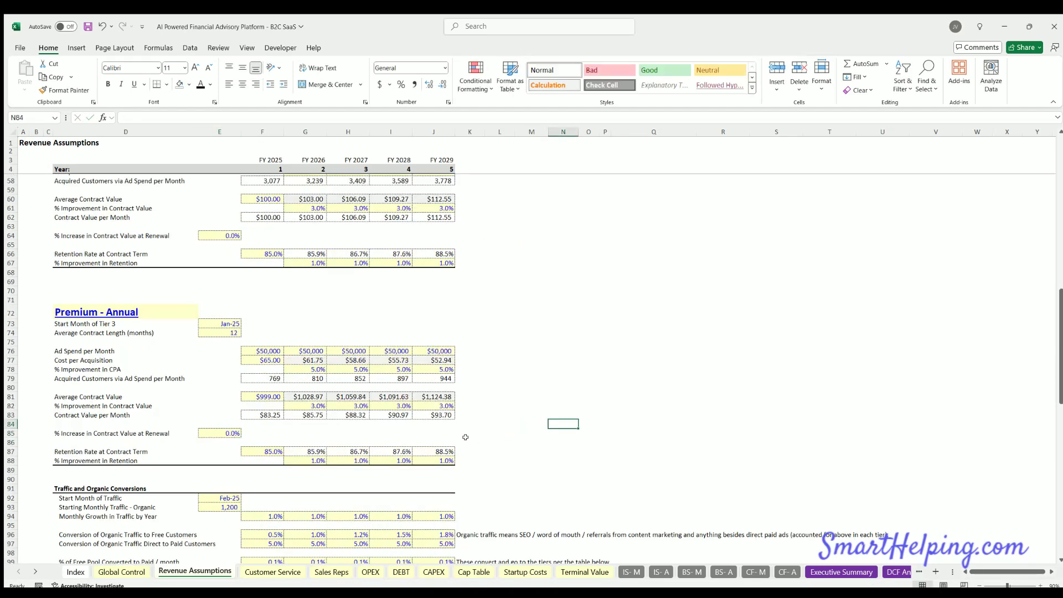
{"action": "scroll", "coordinate": [558, 423], "scroll_direction": "up", "scroll_amount": 18}
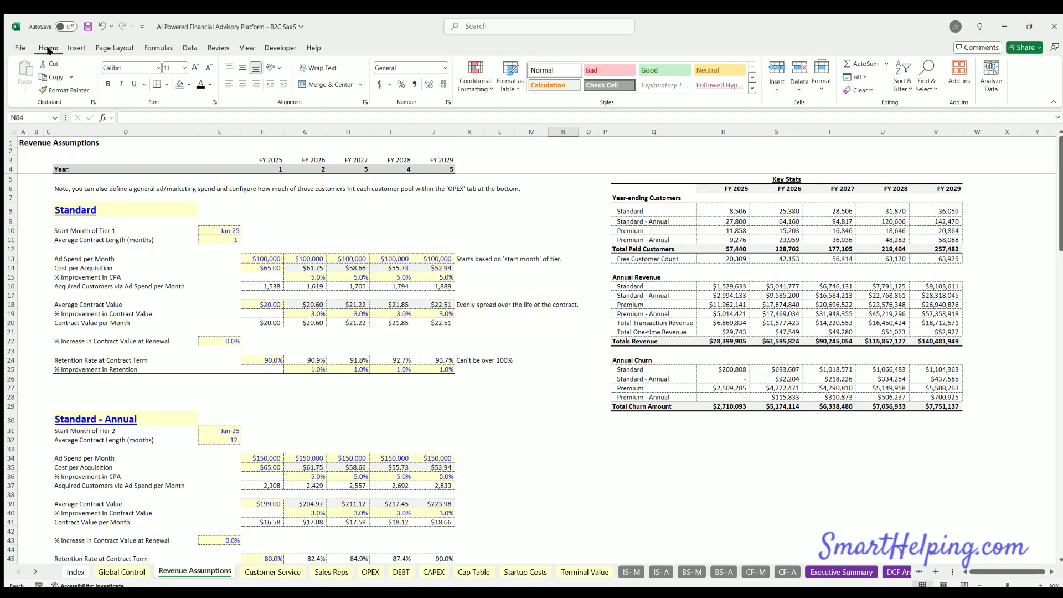
{"action": "left_click", "coordinate": [88, 27]}
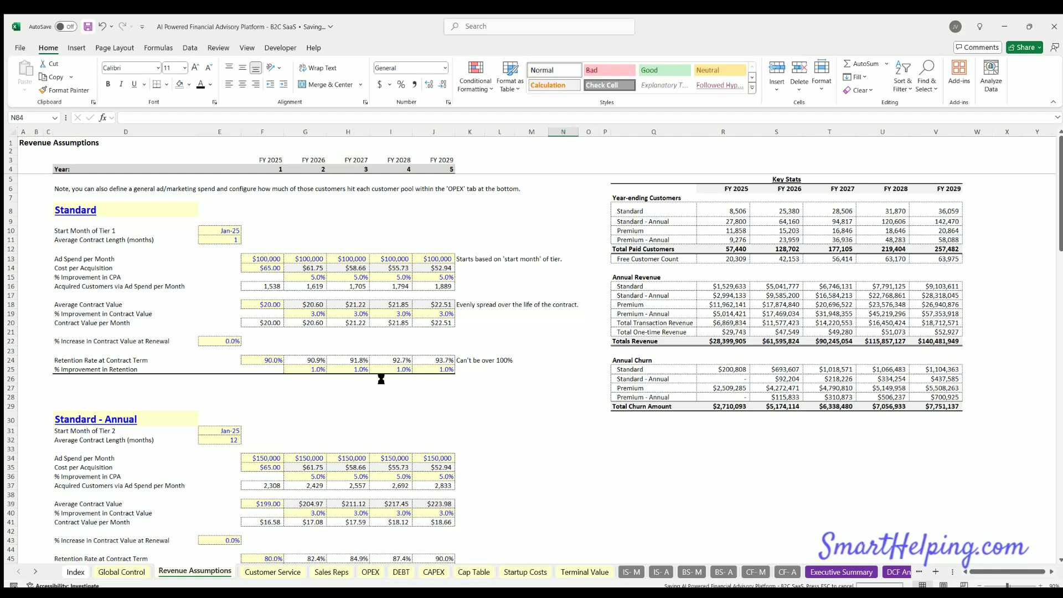
- Review the Standard tier's % Increase in Contract Value at Renewal and save the workbook again
{"action": "left_click", "coordinate": [226, 341]}
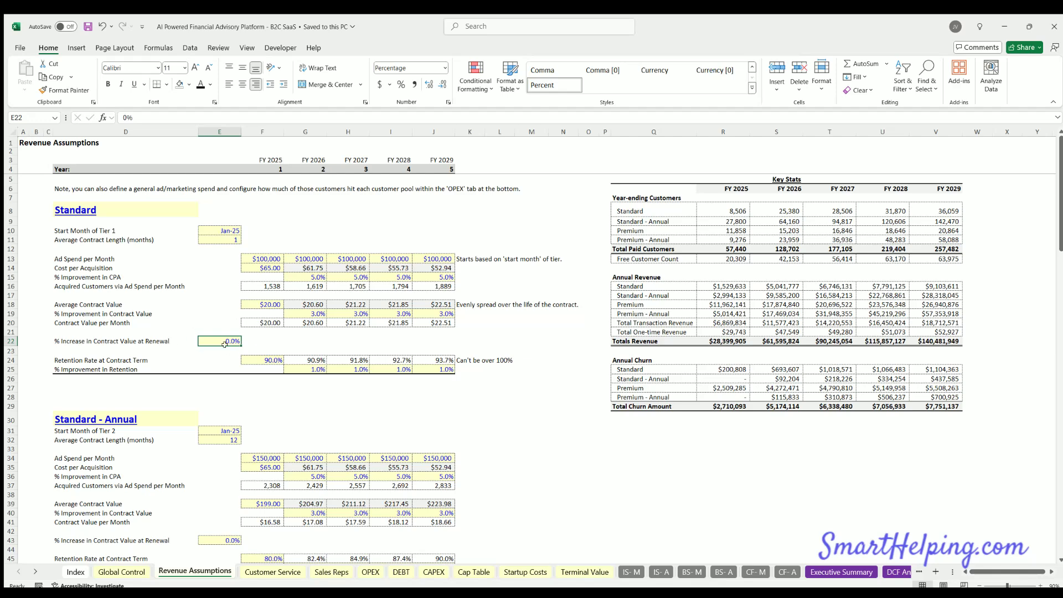
{"action": "mouse_move", "coordinate": [221, 339]}
{"action": "left_mouse_down"}
{"action": "mouse_move", "coordinate": [152, 341]}
{"action": "mouse_move", "coordinate": [224, 334]}
{"action": "left_mouse_up"}
{"action": "left_click", "coordinate": [88, 26]}
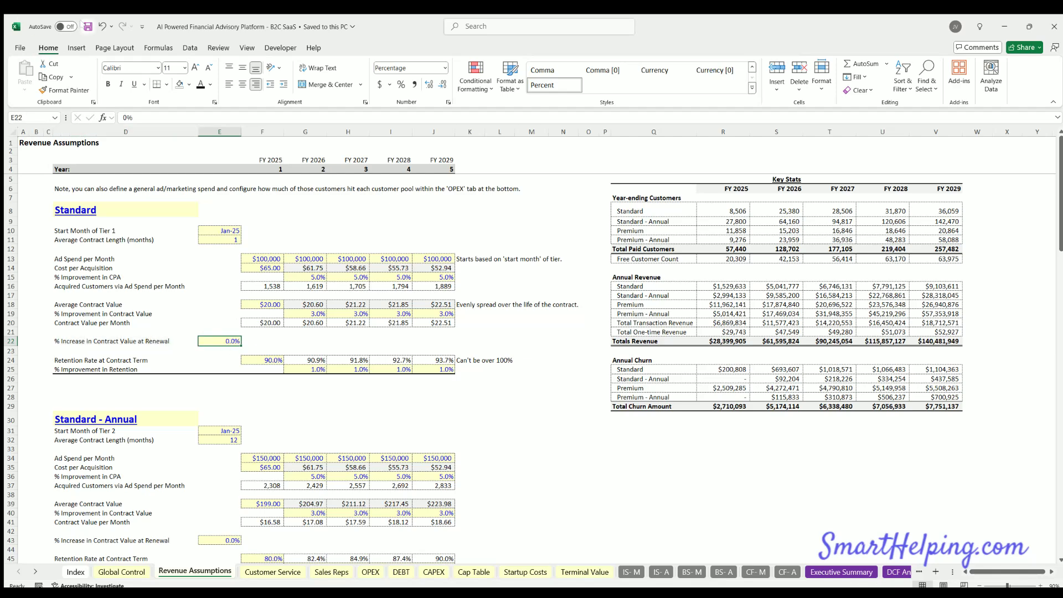
{"action": "left_click_drag", "start_coordinate": [217, 338], "coordinate": [139, 341]}
{"action": "left_click", "coordinate": [220, 339]}
- Examine the Standard tier's assumptions block and compare it with the Standard - Annual block
{"action": "left_click_drag", "start_coordinate": [71, 209], "coordinate": [468, 363]}
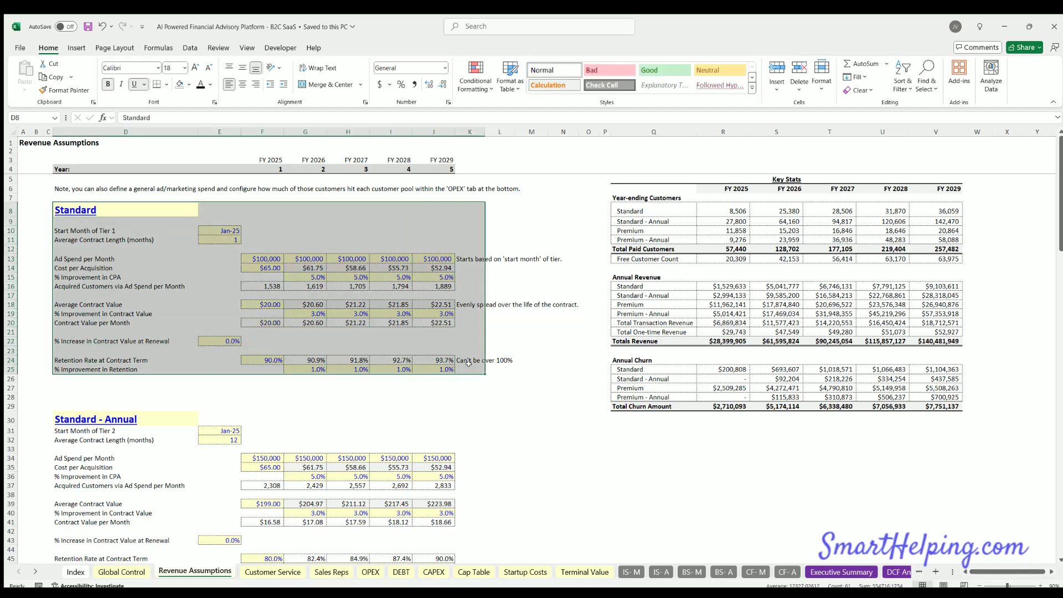
{"action": "scroll", "coordinate": [114, 337], "scroll_direction": "down", "scroll_amount": 10}
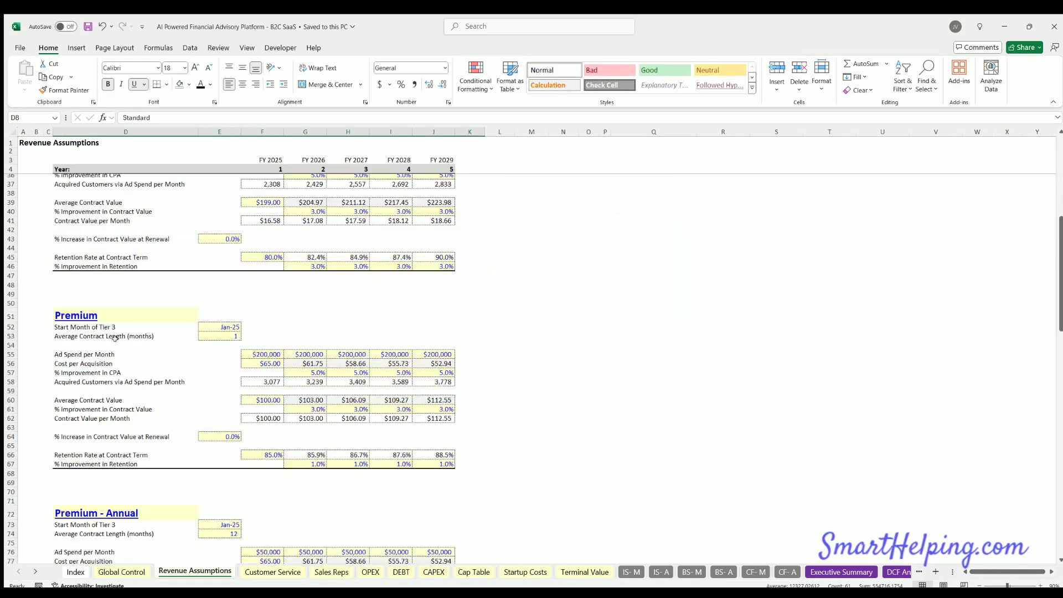
{"action": "scroll", "coordinate": [114, 338], "scroll_direction": "up", "scroll_amount": 10}
{"action": "left_click_drag", "start_coordinate": [77, 209], "coordinate": [409, 370]}
{"action": "left_click_drag", "start_coordinate": [91, 418], "coordinate": [365, 514]}
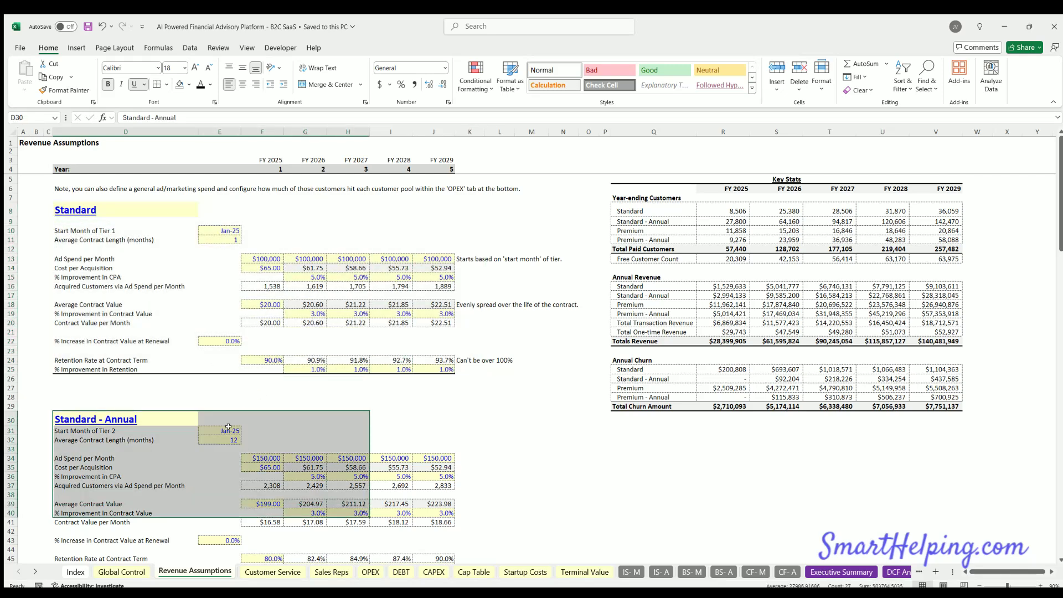
{"action": "left_click", "coordinate": [127, 314]}
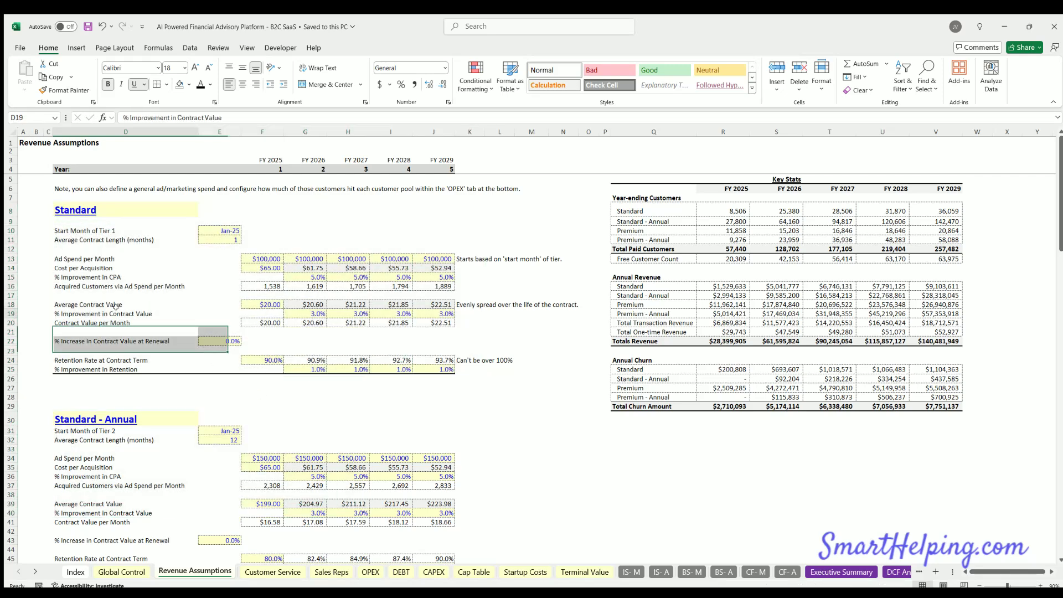
- Review the tier headings Standard, Standard - Annual, Premium and Premium - Annual in Revenue Assumptions
{"action": "left_click", "coordinate": [91, 217]}
{"action": "left_click", "coordinate": [101, 420]}
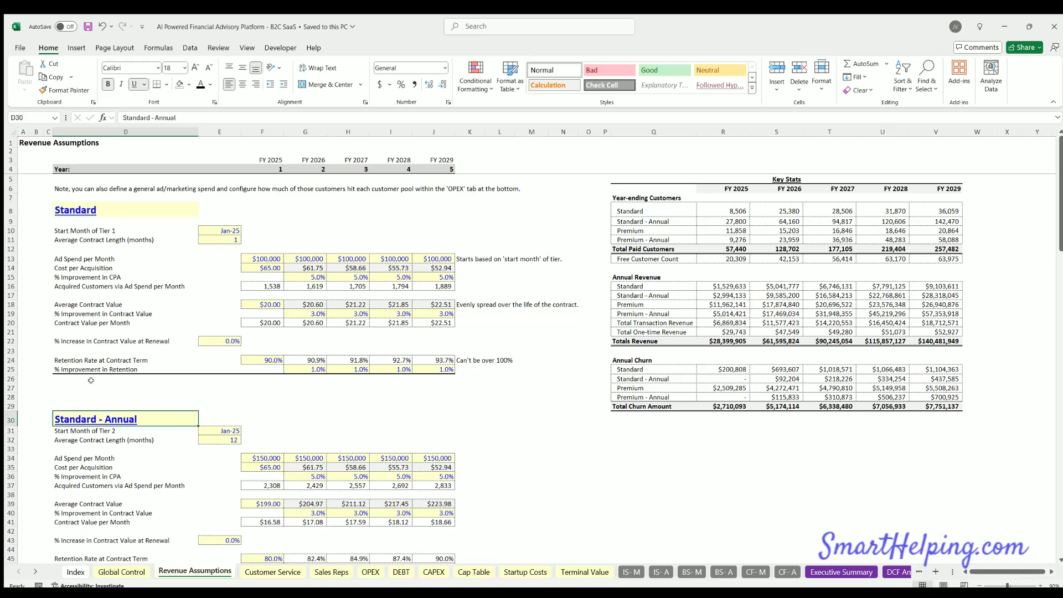
{"action": "left_click", "coordinate": [84, 208]}
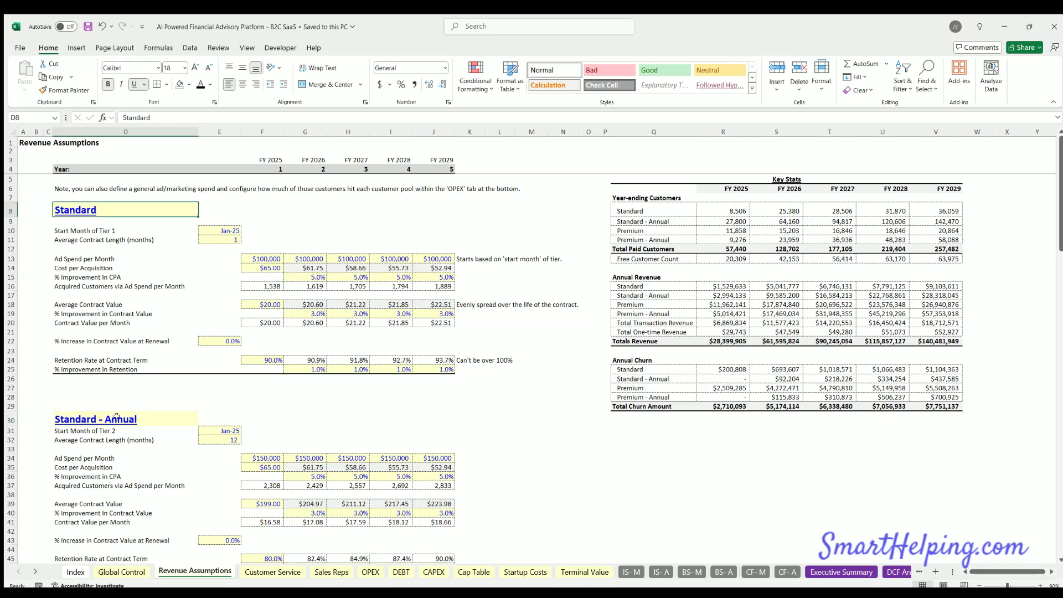
{"action": "scroll", "coordinate": [115, 455], "scroll_direction": "down", "scroll_amount": 14}
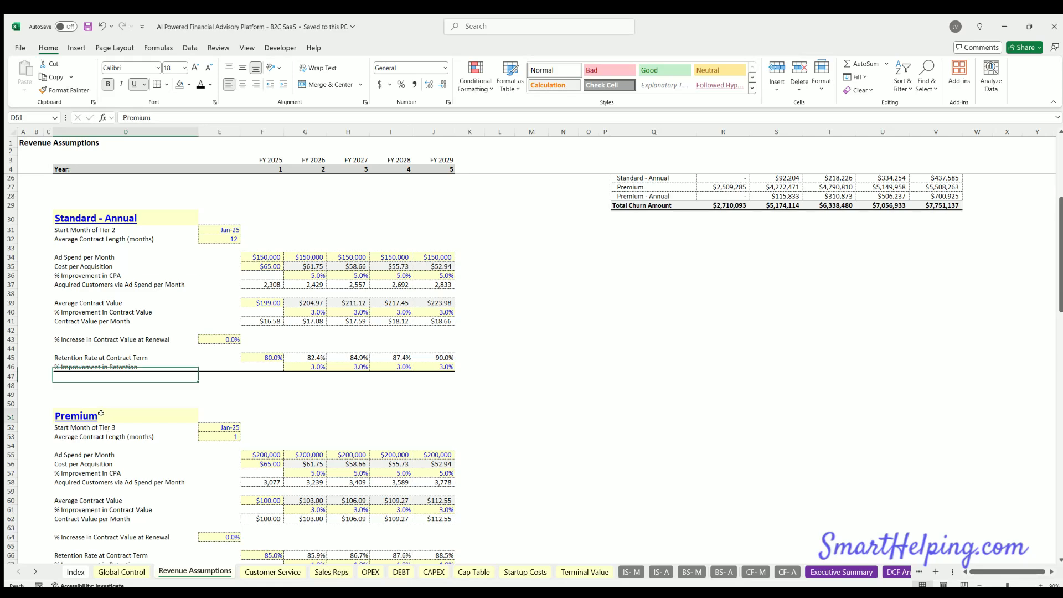
{"action": "left_click", "coordinate": [100, 413]}
{"action": "scroll", "coordinate": [148, 416], "scroll_direction": "up", "scroll_amount": 14}
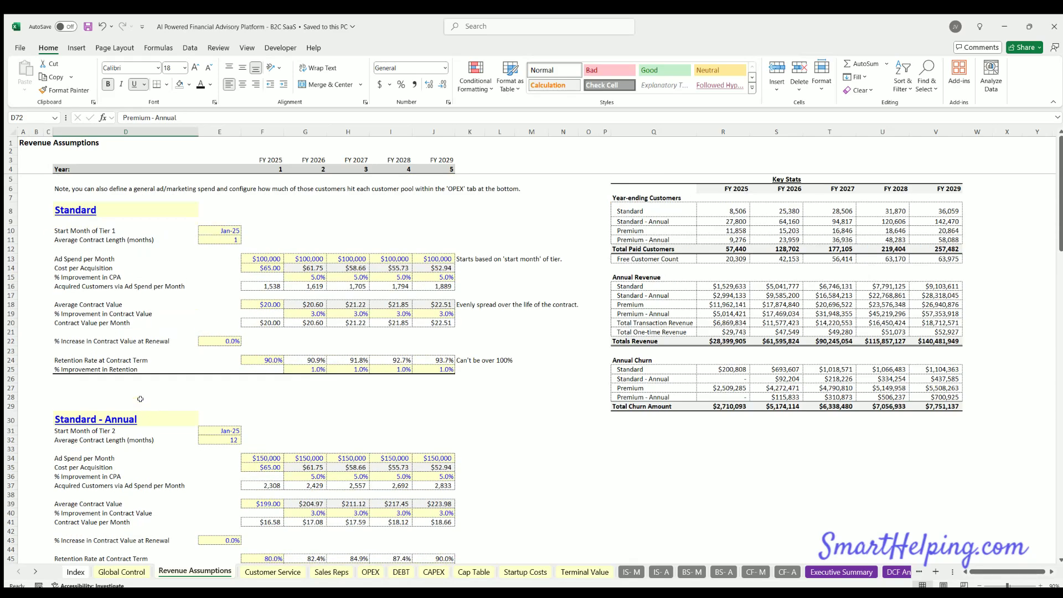
{"action": "left_click", "coordinate": [85, 208]}
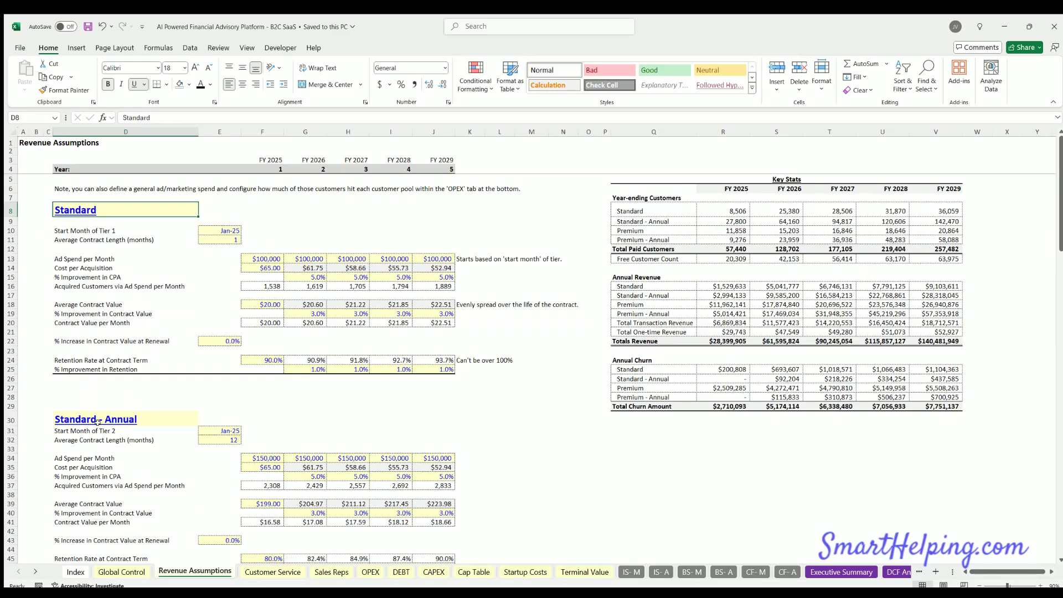
{"action": "left_click", "coordinate": [98, 422]}
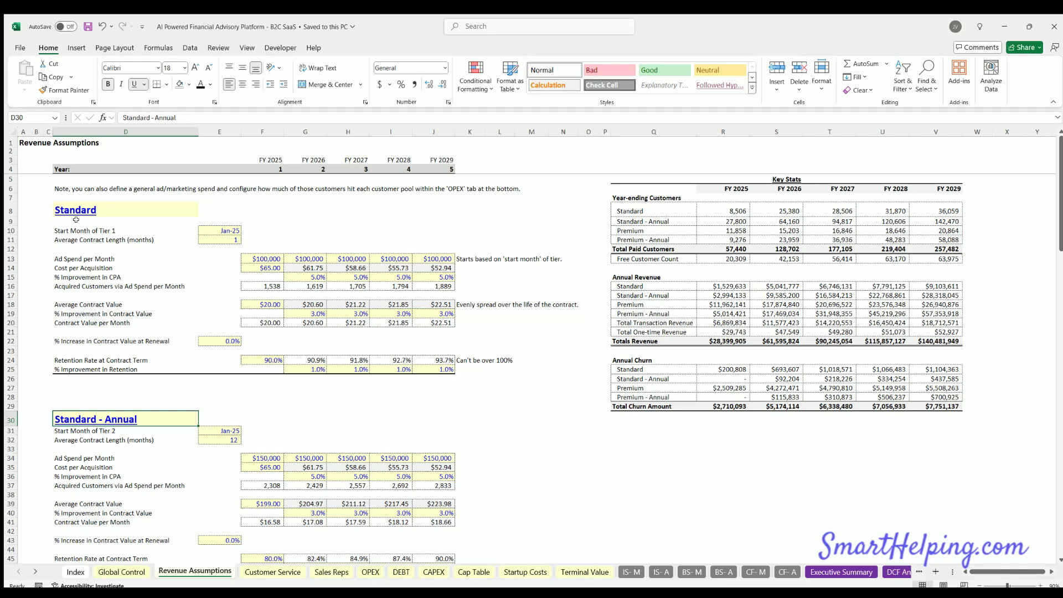
- Go over the complete Standard and Standard - Annual assumptions again, continuing past the Premium tiers
{"action": "left_click_drag", "start_coordinate": [71, 205], "coordinate": [477, 369]}
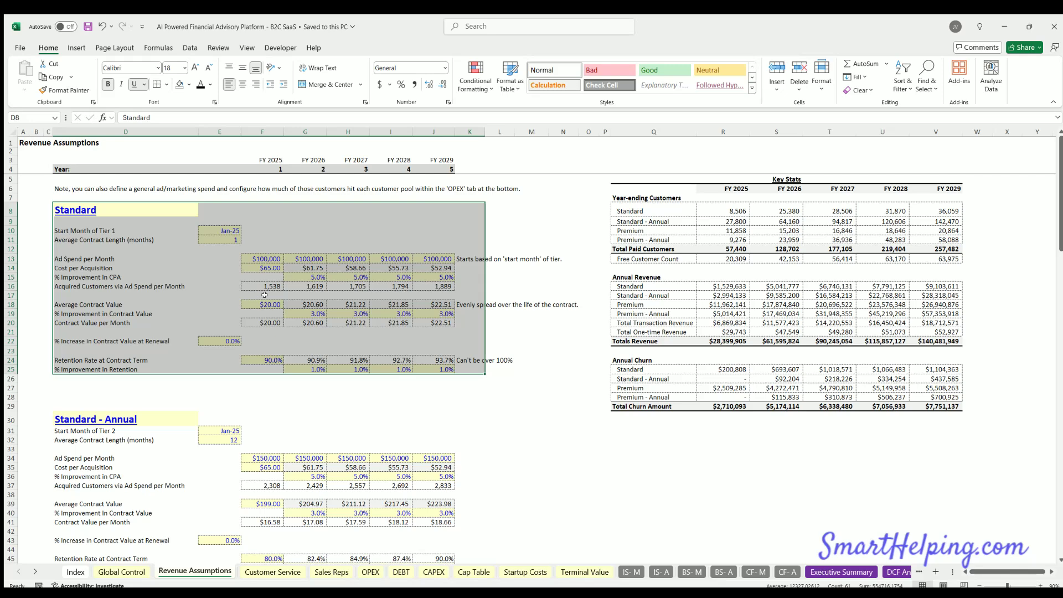
{"action": "scroll", "coordinate": [270, 286], "scroll_direction": "down", "scroll_amount": 7}
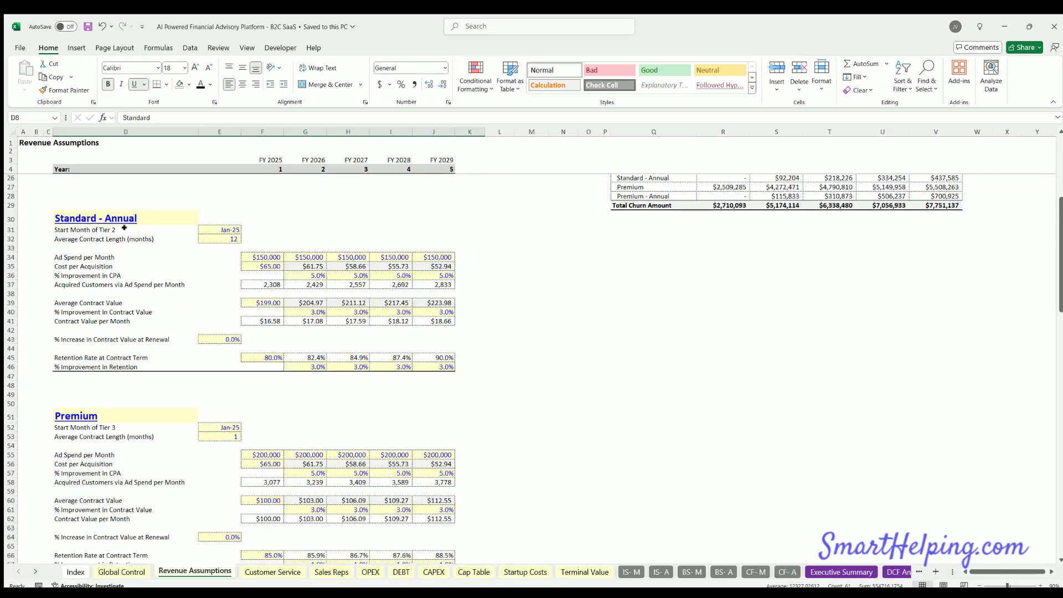
{"action": "left_click_drag", "start_coordinate": [124, 224], "coordinate": [442, 368]}
{"action": "scroll", "coordinate": [100, 300], "scroll_direction": "down", "scroll_amount": 12}
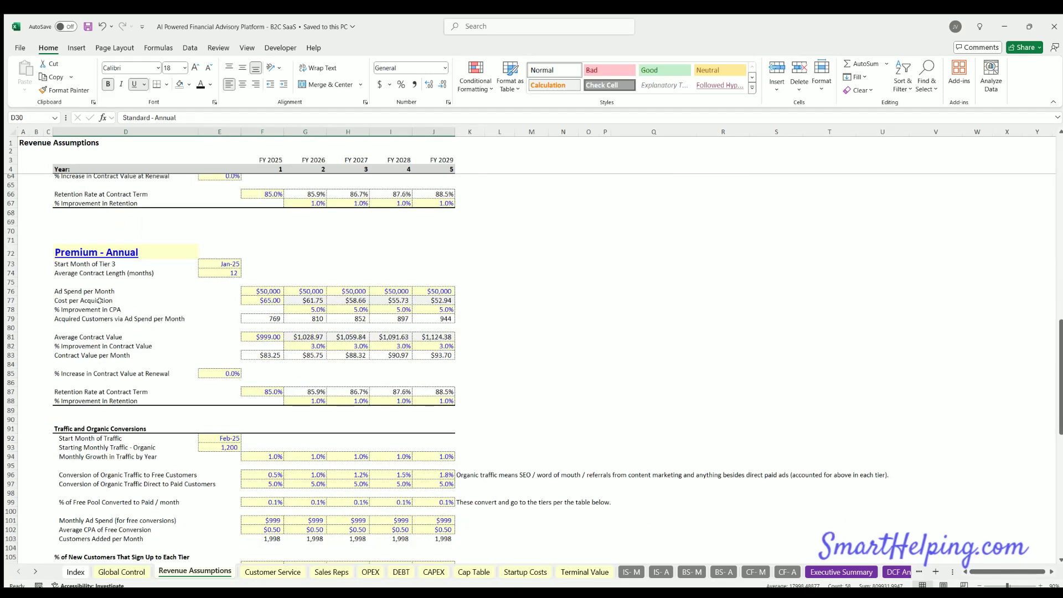
- Examine the Start Month of Traffic and Starting Monthly Traffic - Organic inputs under Traffic and Organic Conversions
{"action": "scroll", "coordinate": [100, 299], "scroll_direction": "down", "scroll_amount": 5}
{"action": "left_click", "coordinate": [98, 285]}
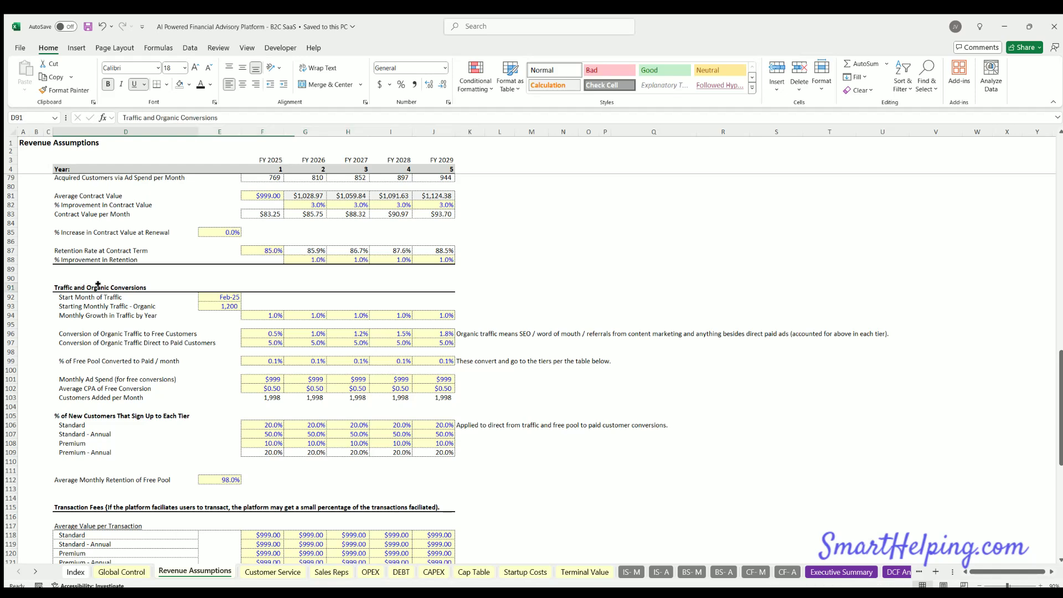
{"action": "left_click_drag", "start_coordinate": [98, 284], "coordinate": [443, 286]}
{"action": "left_click", "coordinate": [222, 295]}
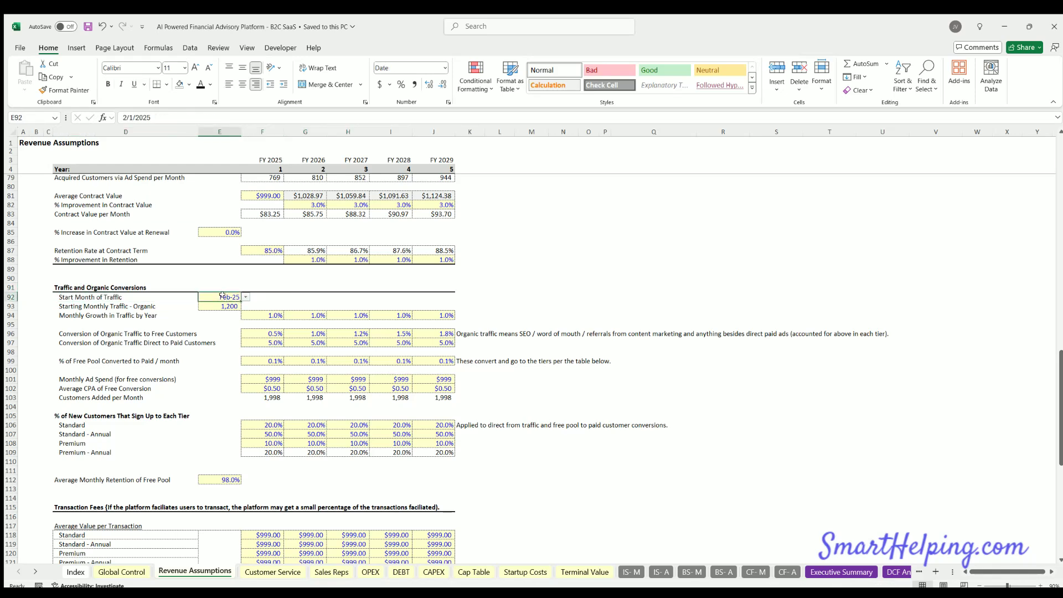
{"action": "left_click", "coordinate": [116, 306]}
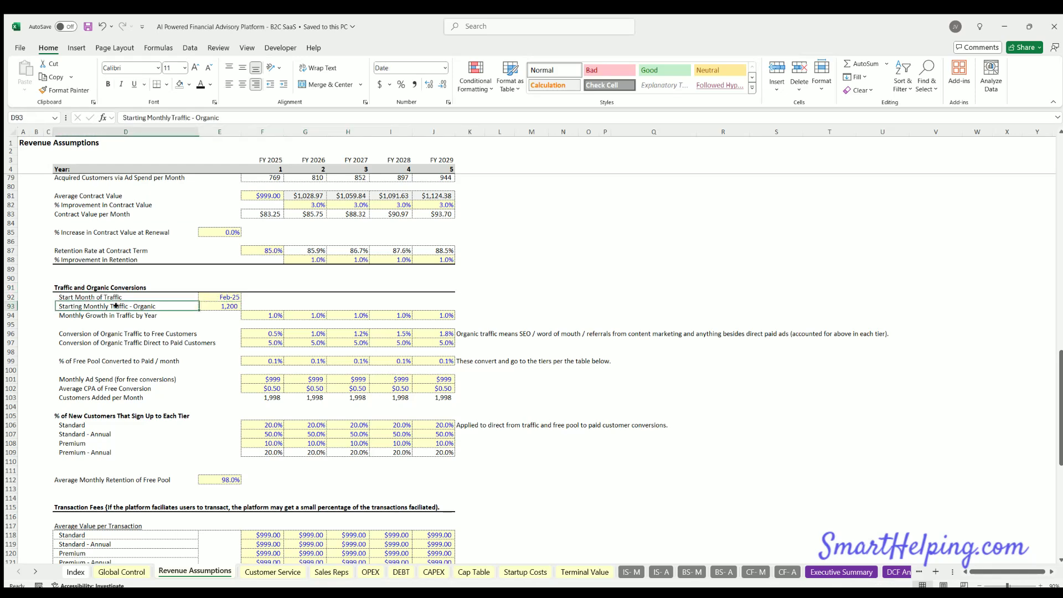
{"action": "left_click_drag", "start_coordinate": [115, 306], "coordinate": [221, 306]}
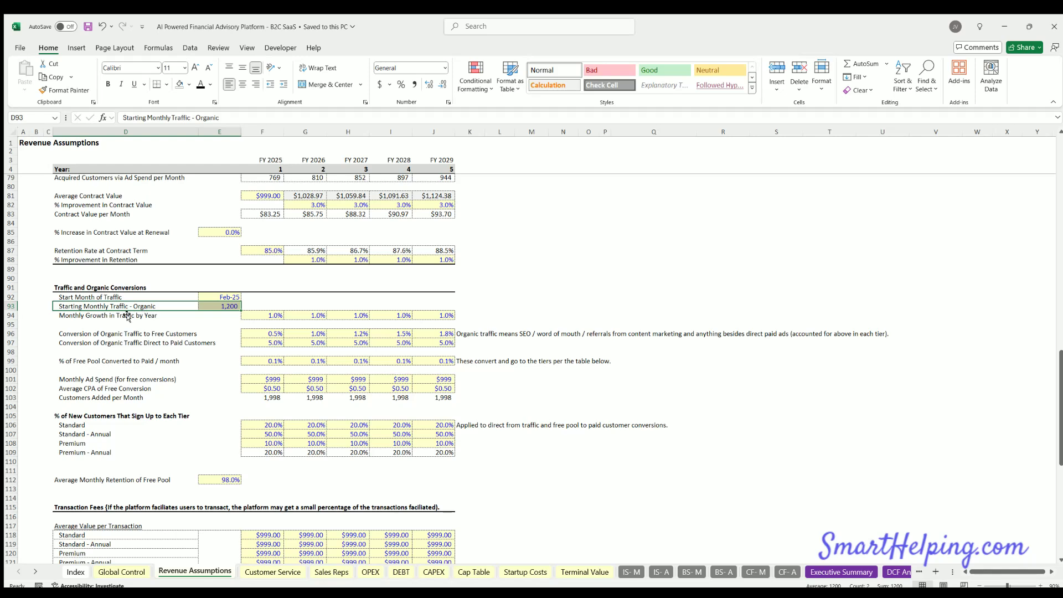
- Review the FY 2025 Monthly Growth in Traffic by Year alongside the starting traffic and start month
{"action": "left_click", "coordinate": [266, 313]}
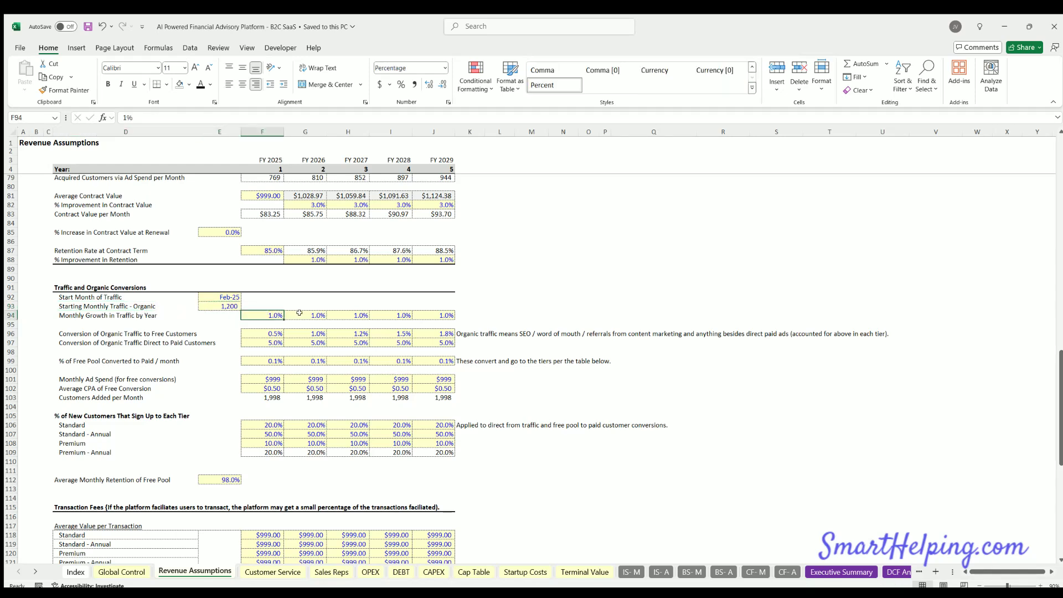
{"action": "left_click", "coordinate": [228, 303]}
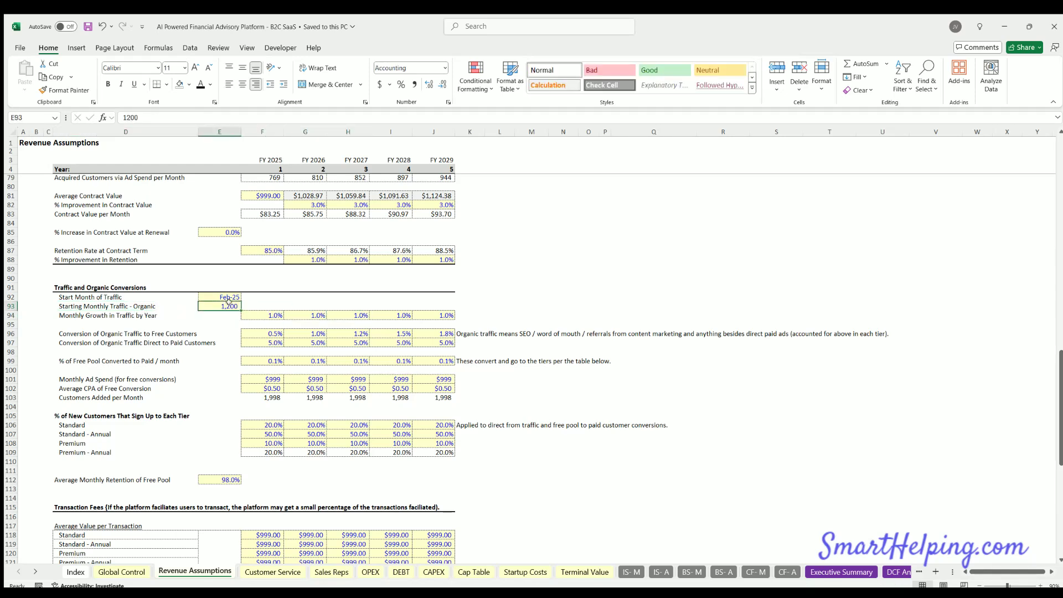
{"action": "left_click", "coordinate": [262, 314]}
{"action": "left_click", "coordinate": [239, 298]}
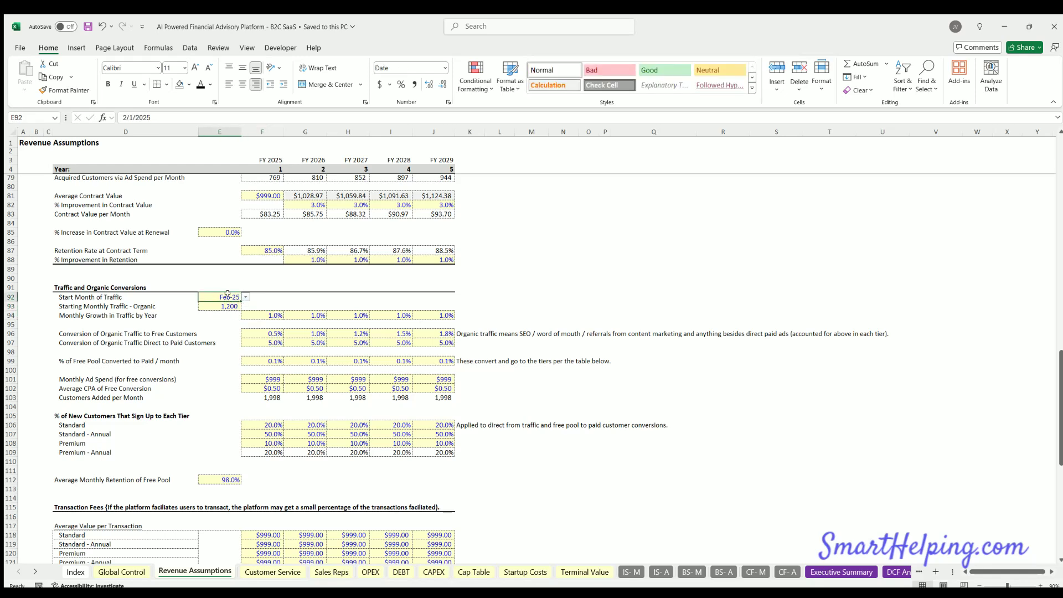
{"action": "left_click", "coordinate": [263, 313]}
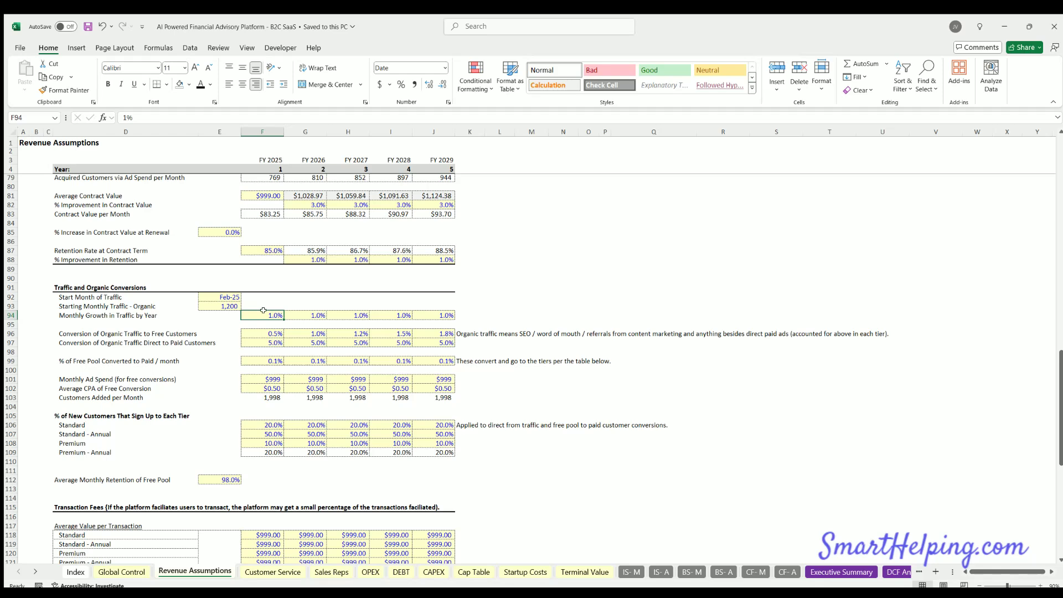
- Examine the monthly Traffic row from Jan-25 to Jul-25 on the Monthly Detail sheet
{"action": "left_click", "coordinate": [222, 304]}
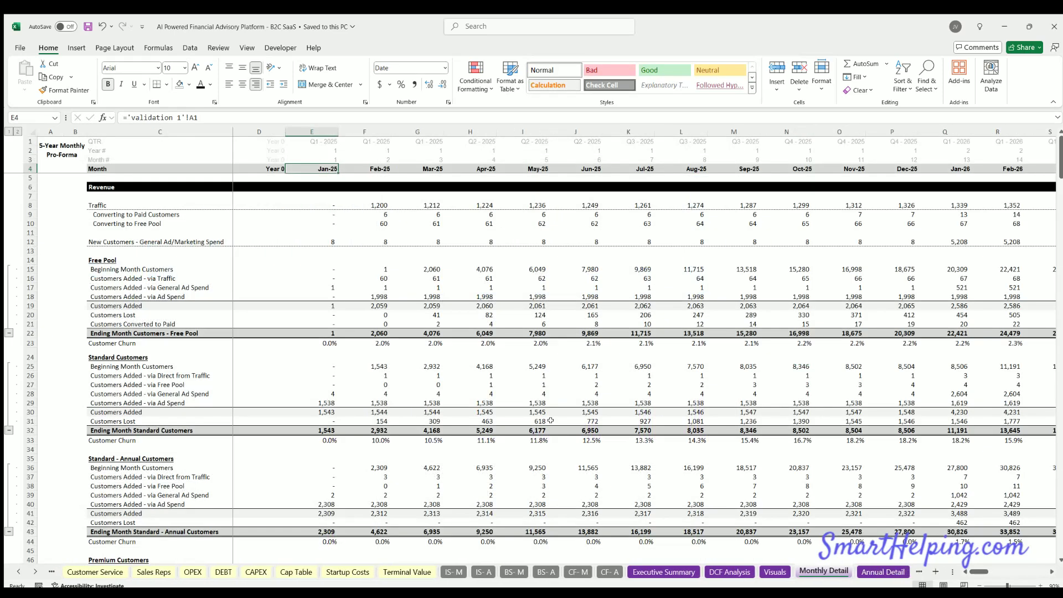
{"action": "left_click_drag", "start_coordinate": [324, 205], "coordinate": [631, 206]}
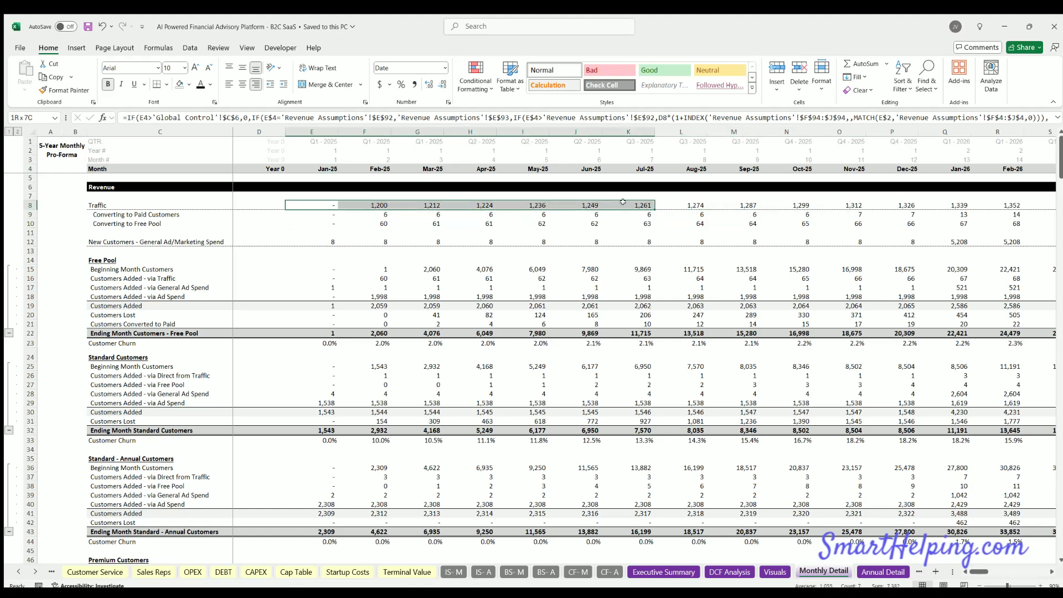
{"action": "left_click", "coordinate": [631, 205]}
{"action": "left_click_drag", "start_coordinate": [978, 571], "coordinate": [421, 239]}
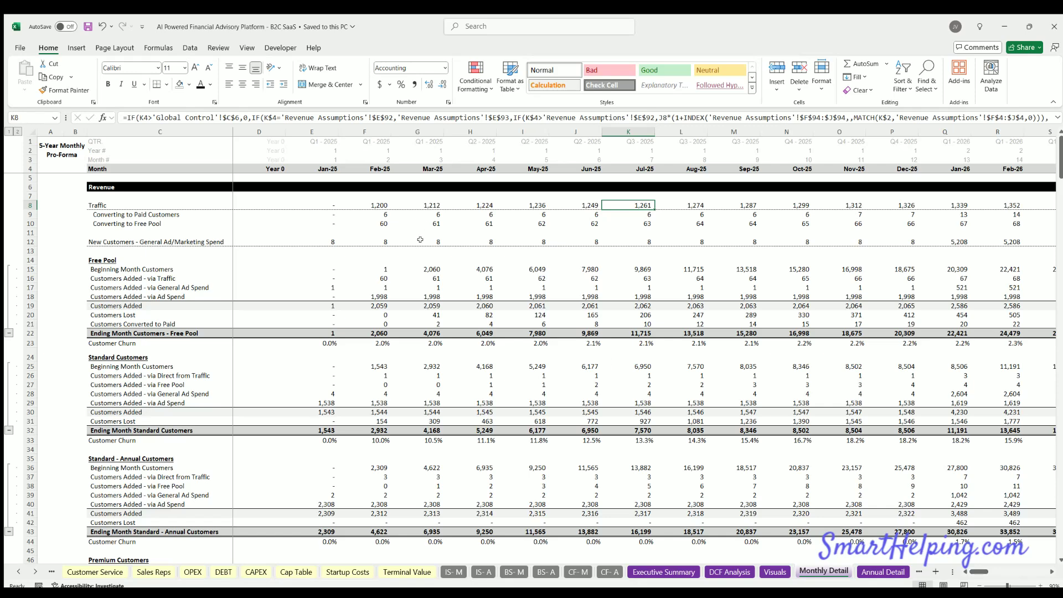
- Return to Revenue Assumptions and review the organic traffic conversion rates to free customers and direct to paid customers
{"action": "left_click", "coordinate": [35, 571]}
{"action": "left_click", "coordinate": [103, 570]}
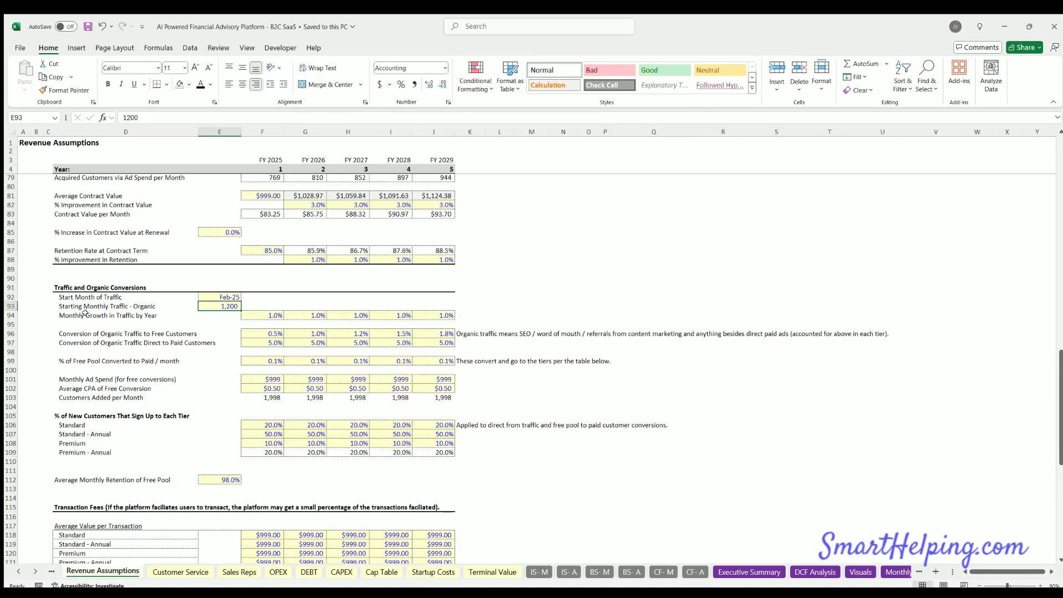
{"action": "left_click_drag", "start_coordinate": [80, 329], "coordinate": [222, 332]}
{"action": "left_click_drag", "start_coordinate": [145, 326], "coordinate": [429, 343]}
{"action": "left_click", "coordinate": [111, 341]}
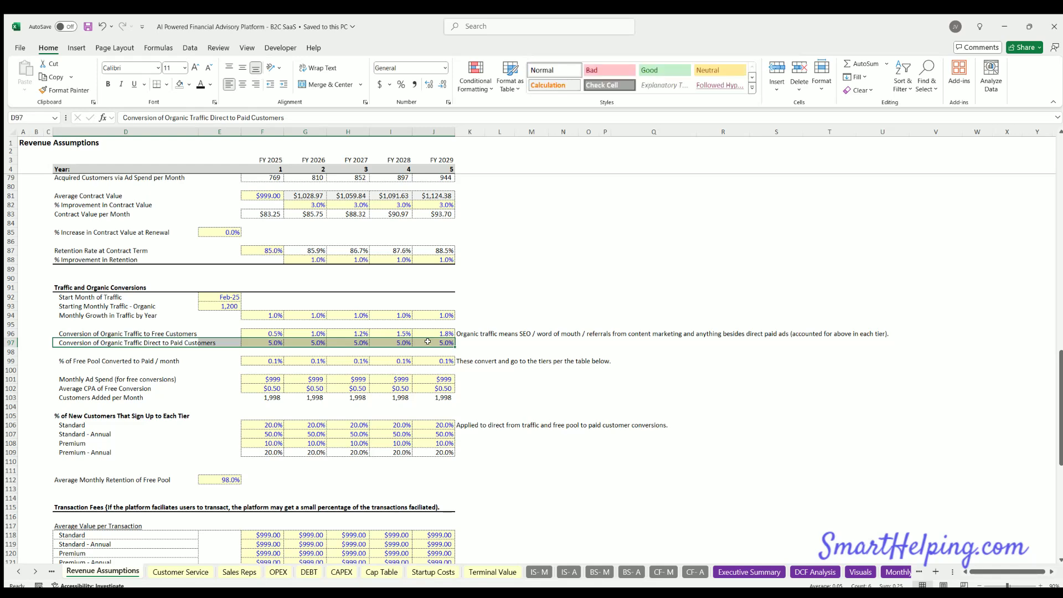
{"action": "left_click", "coordinate": [222, 304]}
{"action": "key", "text": "F4"}
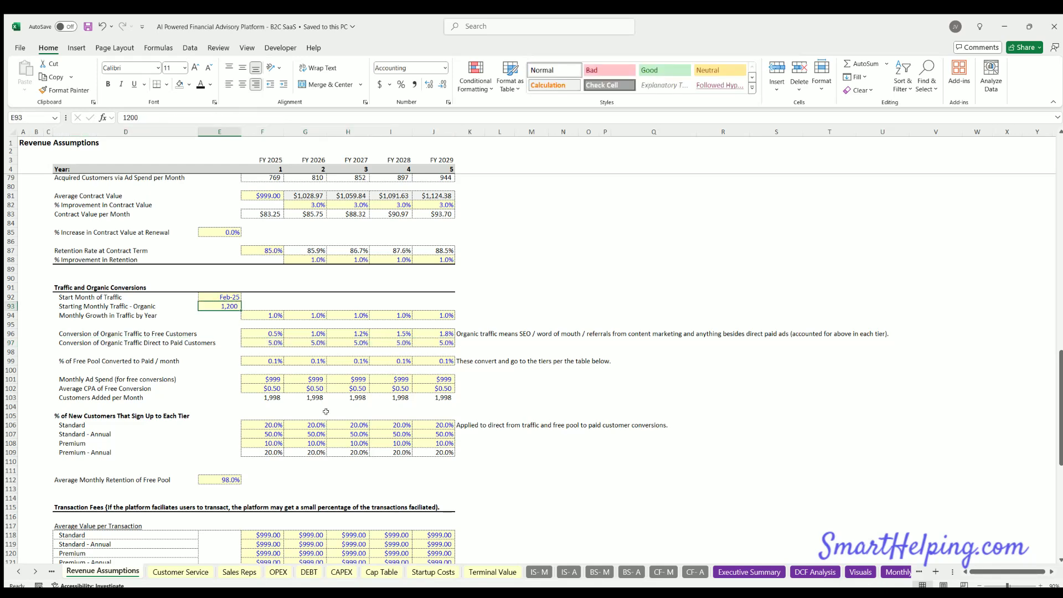
{"action": "left_click", "coordinate": [263, 332]}
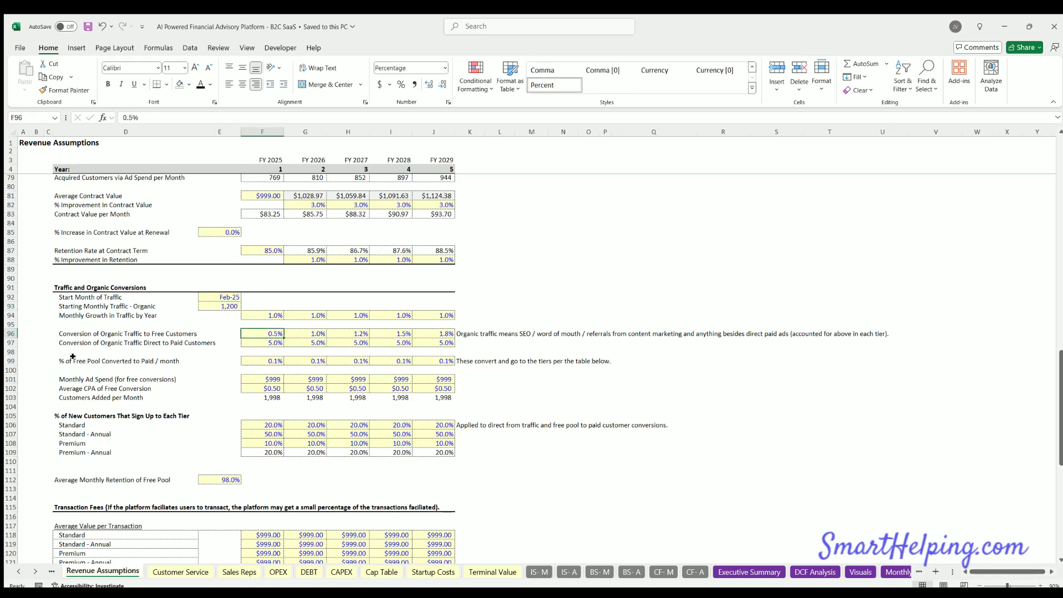
- Examine the % of Free Pool Converted to Paid / month rates for FY 2025 through FY 2029
{"action": "left_click", "coordinate": [154, 359]}
{"action": "left_click_drag", "start_coordinate": [153, 359], "coordinate": [424, 358]}
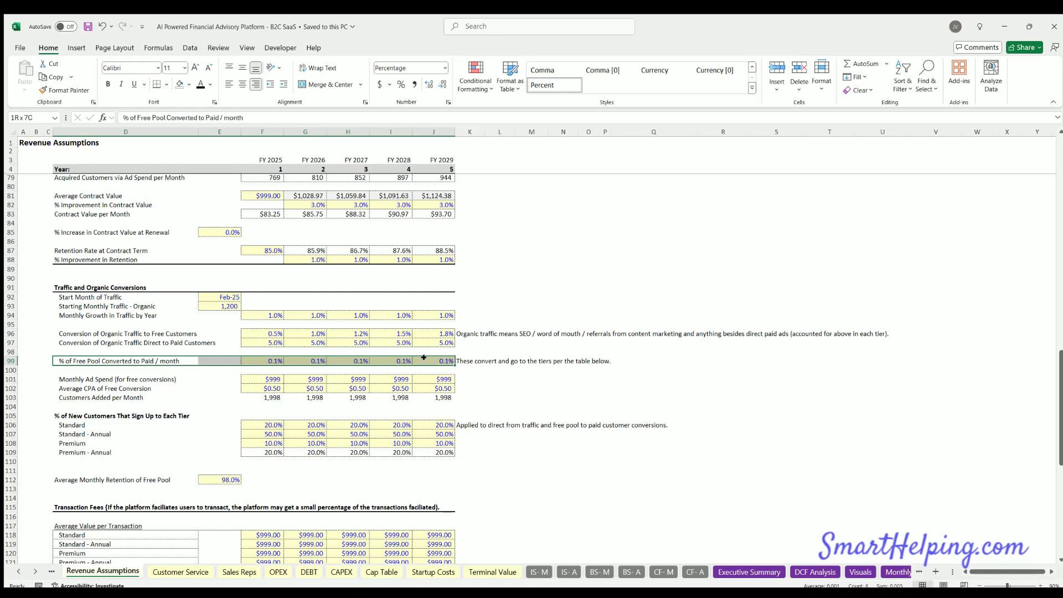
{"action": "left_click", "coordinate": [266, 359]}
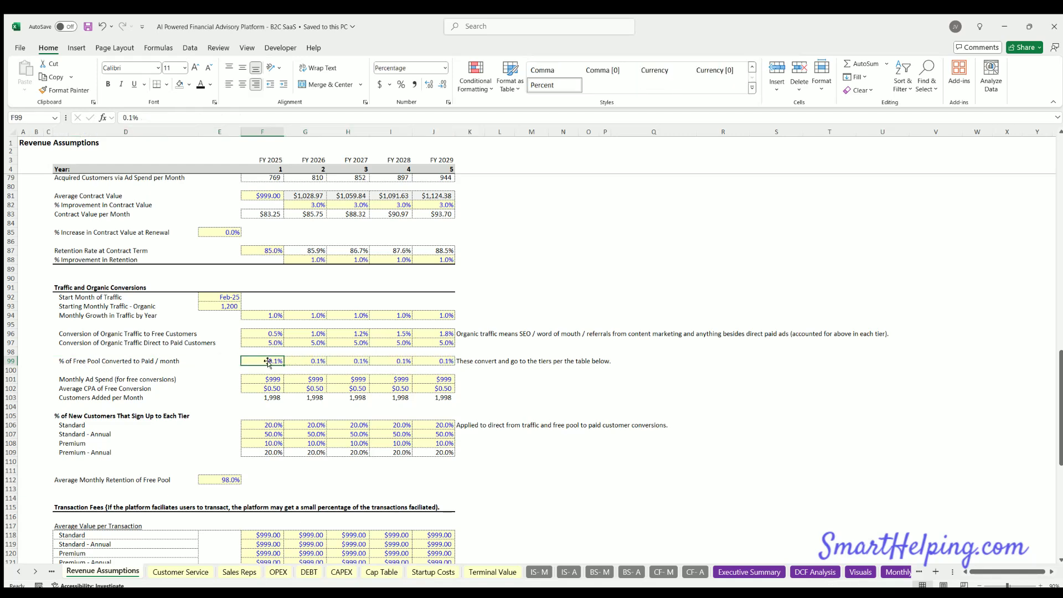
{"action": "left_click", "coordinate": [319, 358]}
{"action": "left_click", "coordinate": [356, 359]}
{"action": "left_click", "coordinate": [399, 359]}
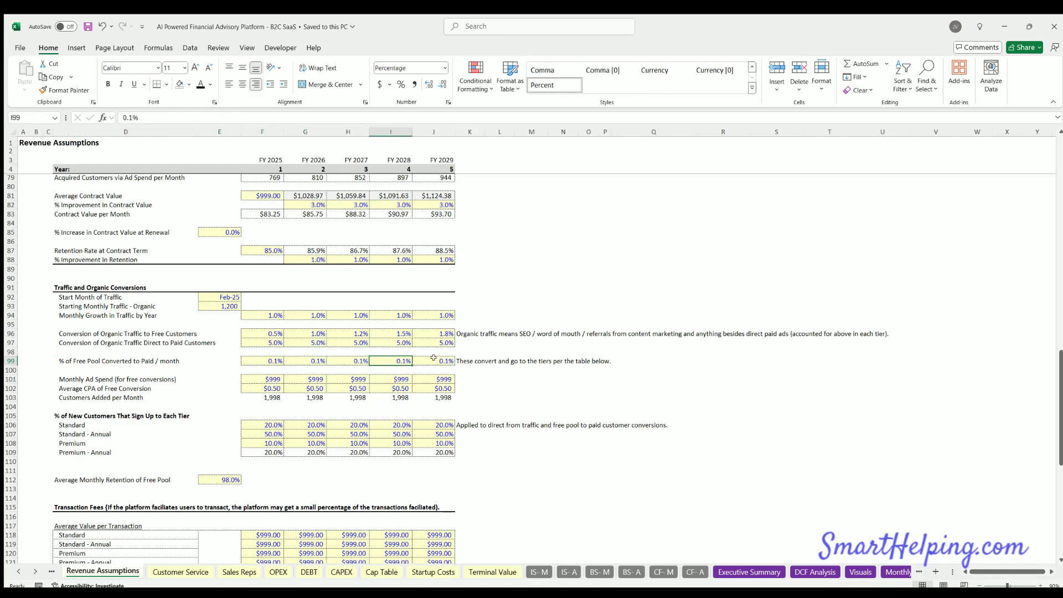
{"action": "left_click", "coordinate": [434, 359]}
{"action": "left_click_drag", "start_coordinate": [435, 359], "coordinate": [263, 359]}
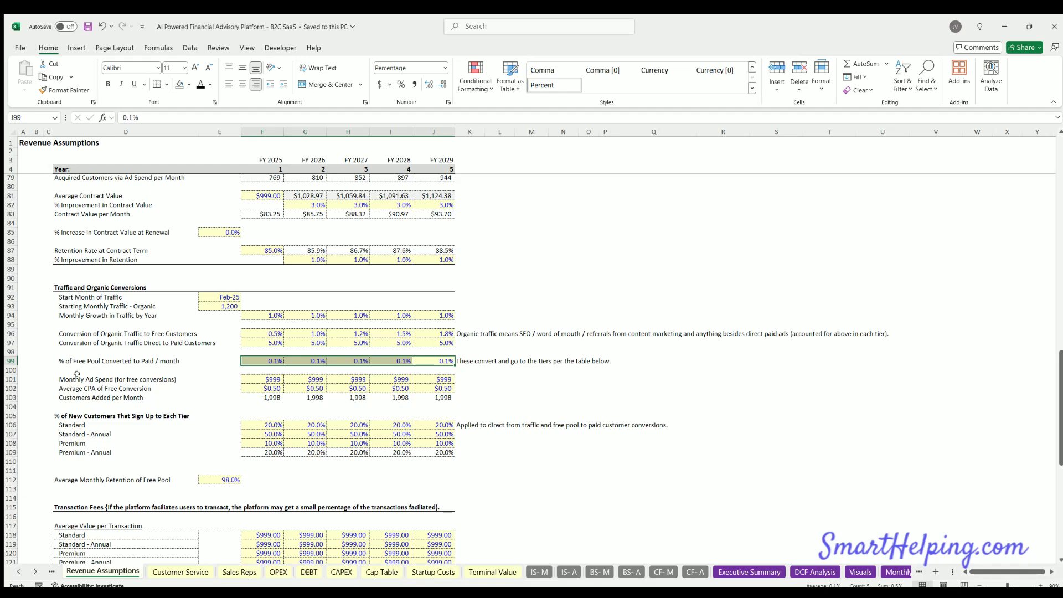
- Review Monthly Ad Spend (for free conversions) and the Free Pool's ad spend and general ad spend customer rows on Monthly Detail
{"action": "left_click_drag", "start_coordinate": [77, 377], "coordinate": [425, 376]}
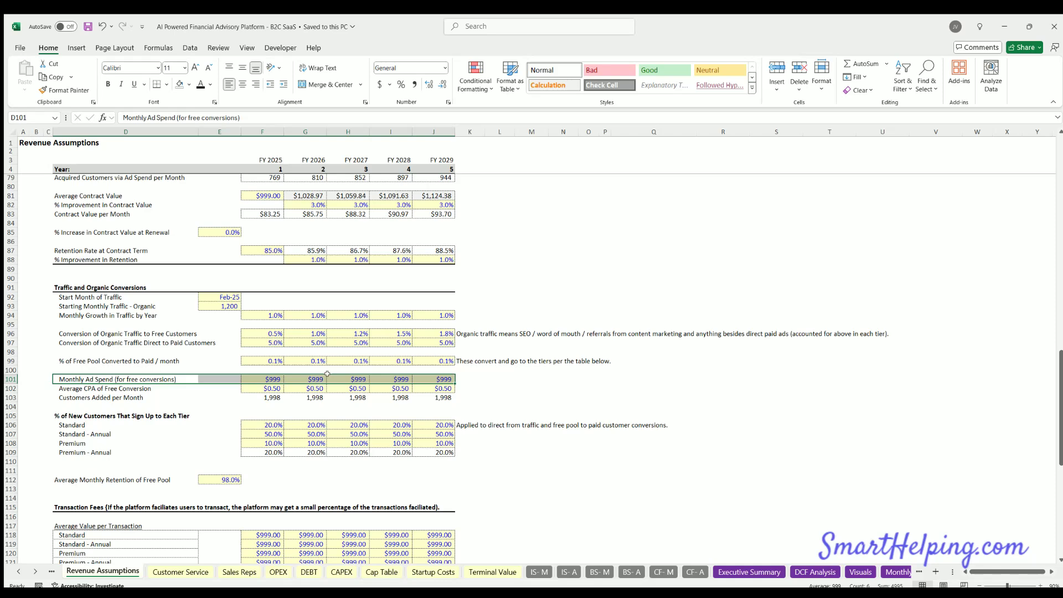
{"action": "left_click", "coordinate": [270, 377]}
{"action": "left_click", "coordinate": [897, 572]}
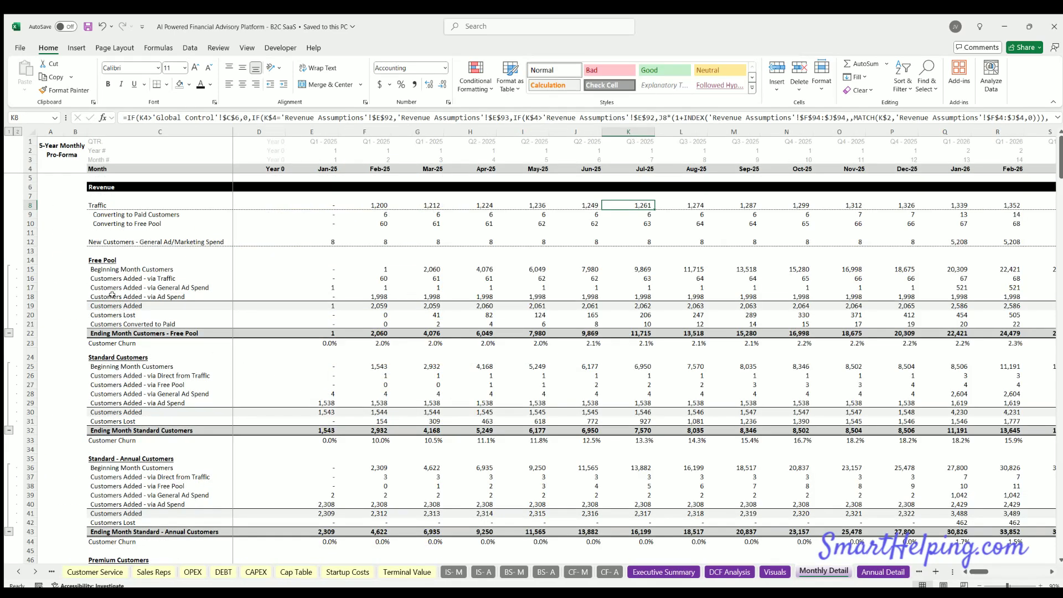
{"action": "left_click_drag", "start_coordinate": [112, 295], "coordinate": [536, 297]}
{"action": "left_click_drag", "start_coordinate": [128, 284], "coordinate": [624, 285]}
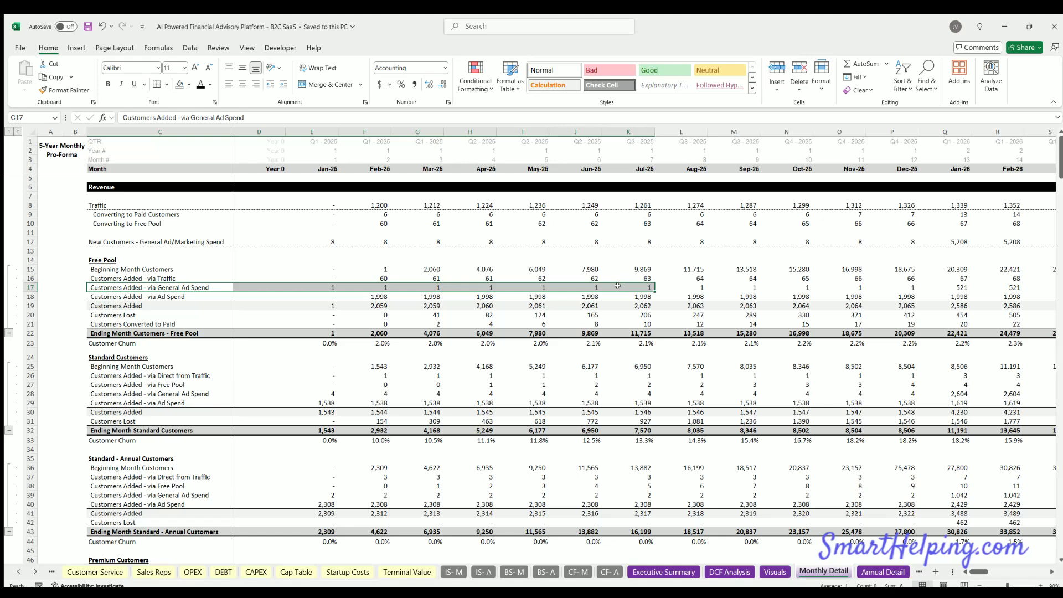
- Compare New Customers - General Ad/Marketing Spend with the ad-driven customer additions in the Free Pool and Standard Customers sections
{"action": "left_click_drag", "start_coordinate": [124, 240], "coordinate": [540, 242]}
{"action": "left_click", "coordinate": [162, 285]}
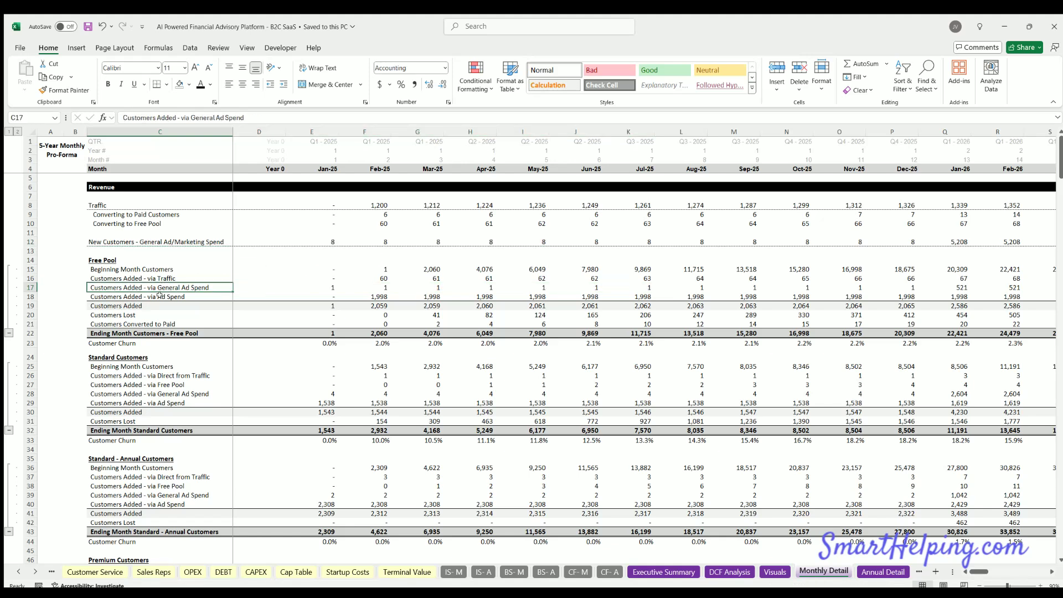
{"action": "left_click", "coordinate": [166, 393]}
{"action": "left_click", "coordinate": [167, 402]}
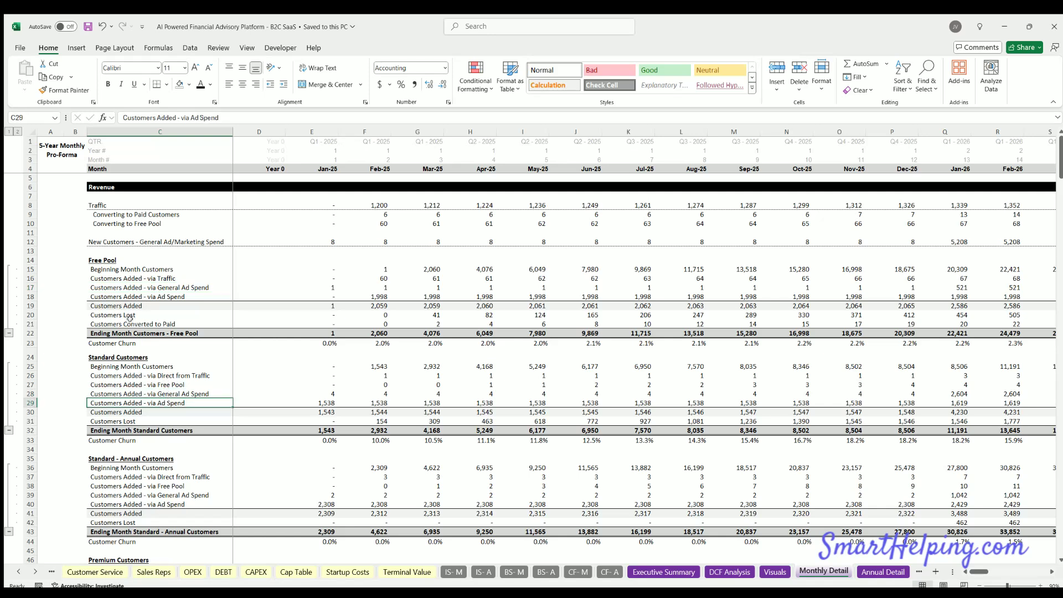
{"action": "left_click_drag", "start_coordinate": [128, 296], "coordinate": [481, 297]}
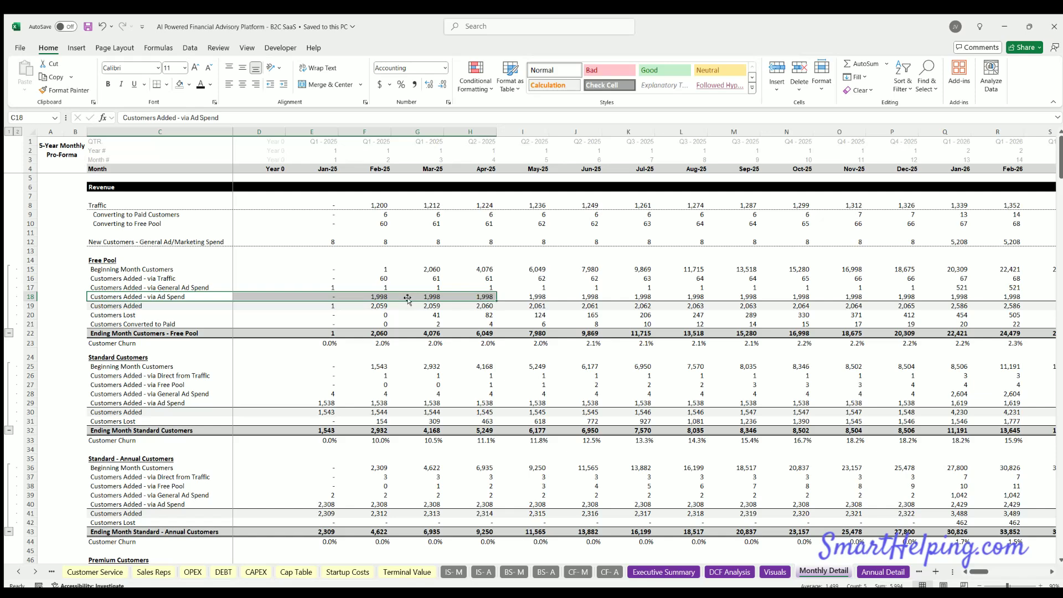
{"action": "left_click", "coordinate": [376, 295]}
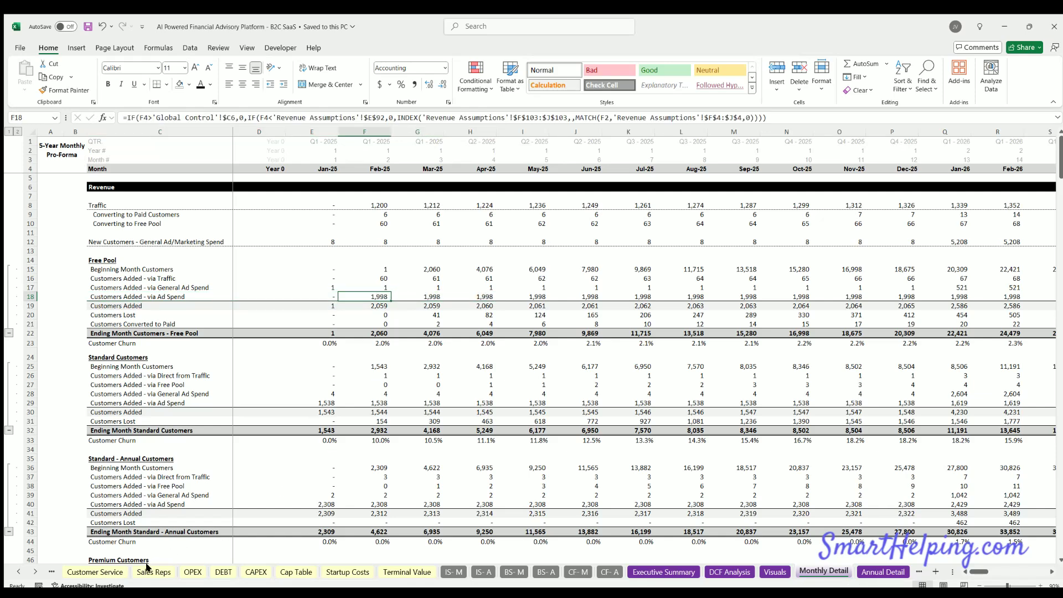
- Return to Revenue Assumptions and review the free conversion ad spend inputs and the tiers under % of New Customers That Sign Up to Each Tier
{"action": "left_click", "coordinate": [52, 571]}
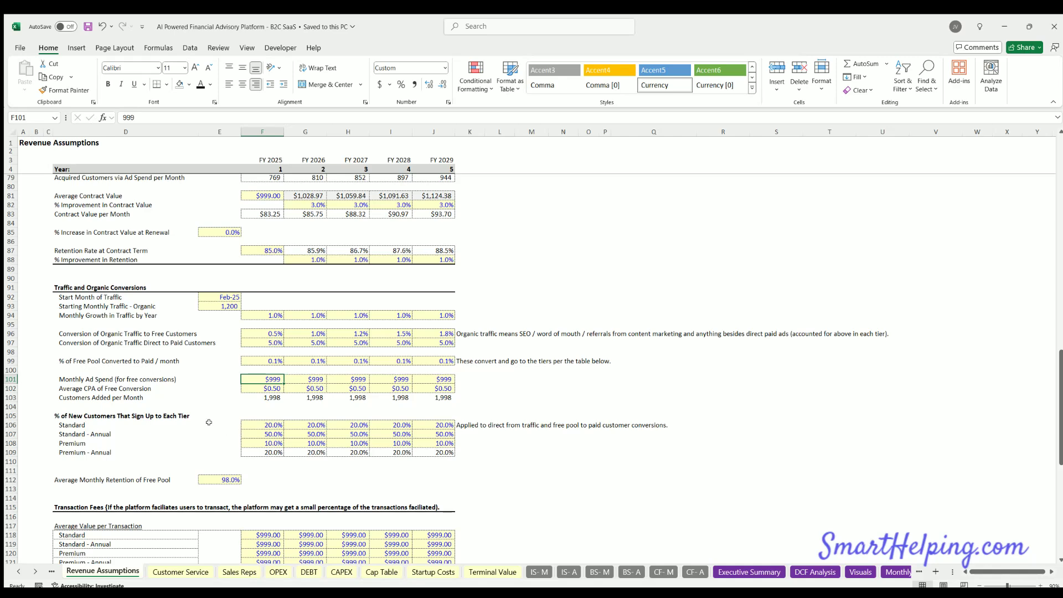
{"action": "left_click_drag", "start_coordinate": [107, 397], "coordinate": [396, 377]}
{"action": "scroll", "coordinate": [113, 407], "scroll_direction": "down", "scroll_amount": 4}
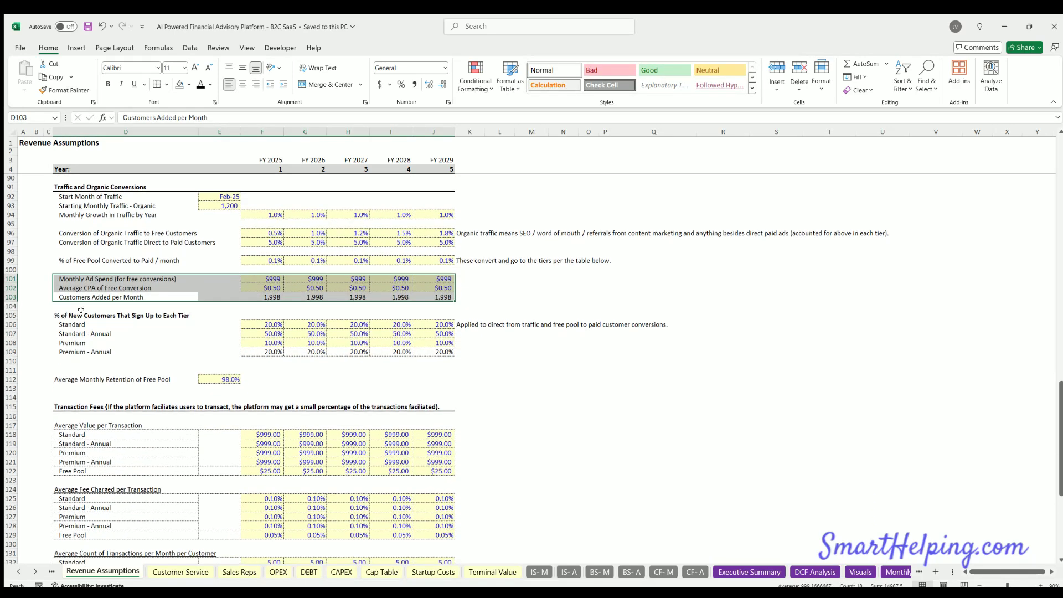
{"action": "left_click", "coordinate": [83, 315]}
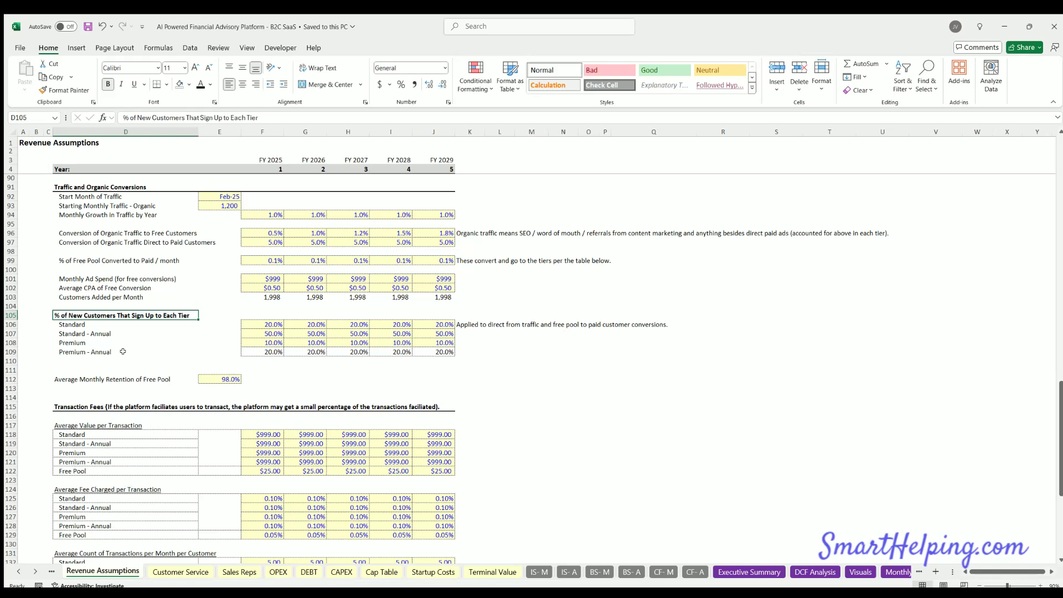
{"action": "left_click", "coordinate": [80, 324]}
{"action": "left_click_drag", "start_coordinate": [82, 349], "coordinate": [90, 325]}
- Review the free pool to paid conversion row together with the organic traffic conversion rows for free and direct to paid customers
{"action": "scroll", "coordinate": [264, 332], "scroll_direction": "up", "scroll_amount": 4}
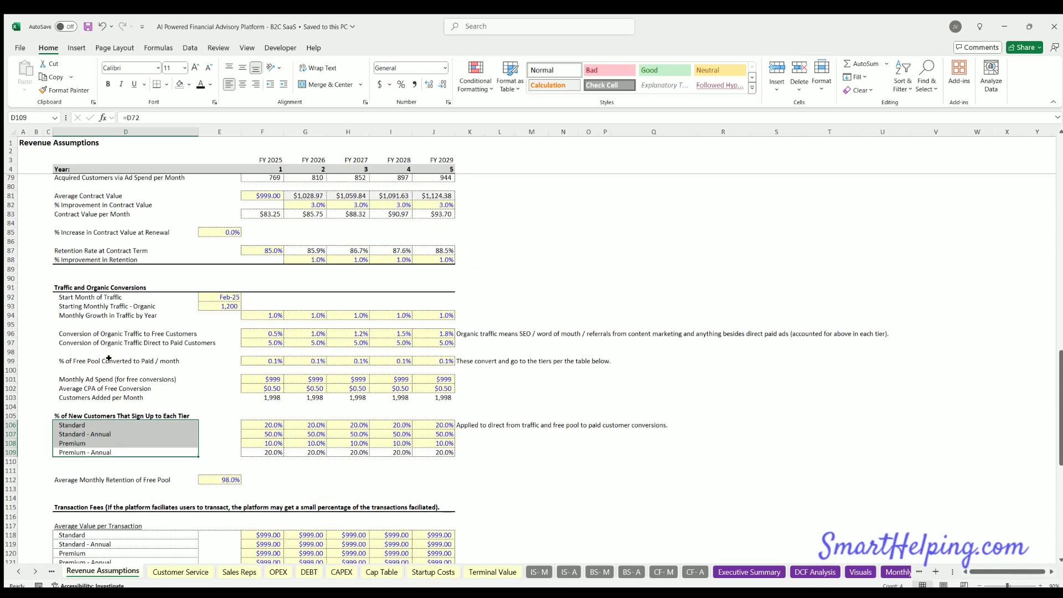
{"action": "left_click_drag", "start_coordinate": [108, 360], "coordinate": [440, 360]}
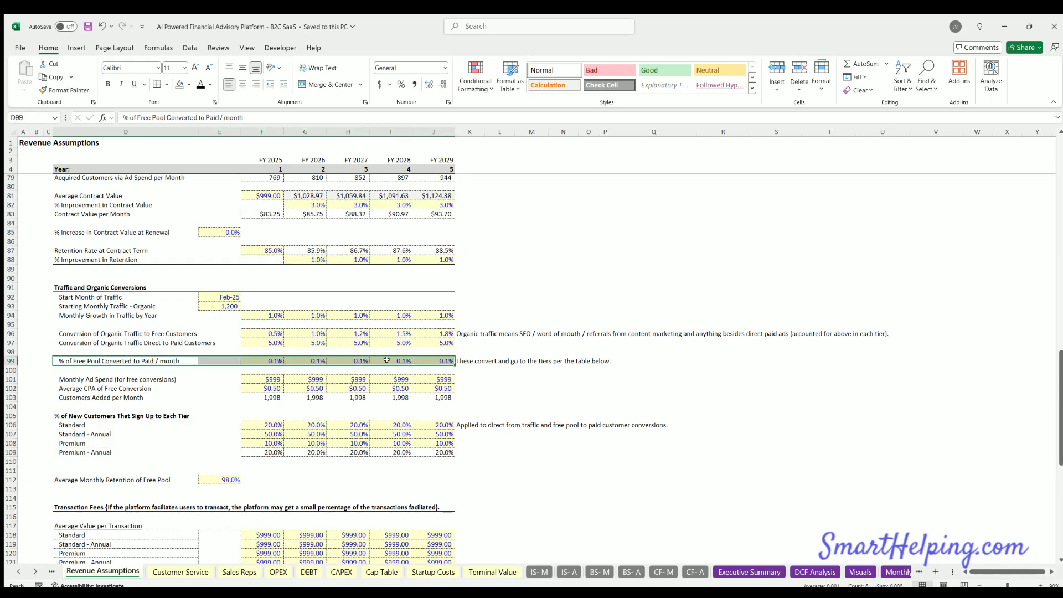
{"action": "left_click_drag", "start_coordinate": [267, 358], "coordinate": [415, 352]}
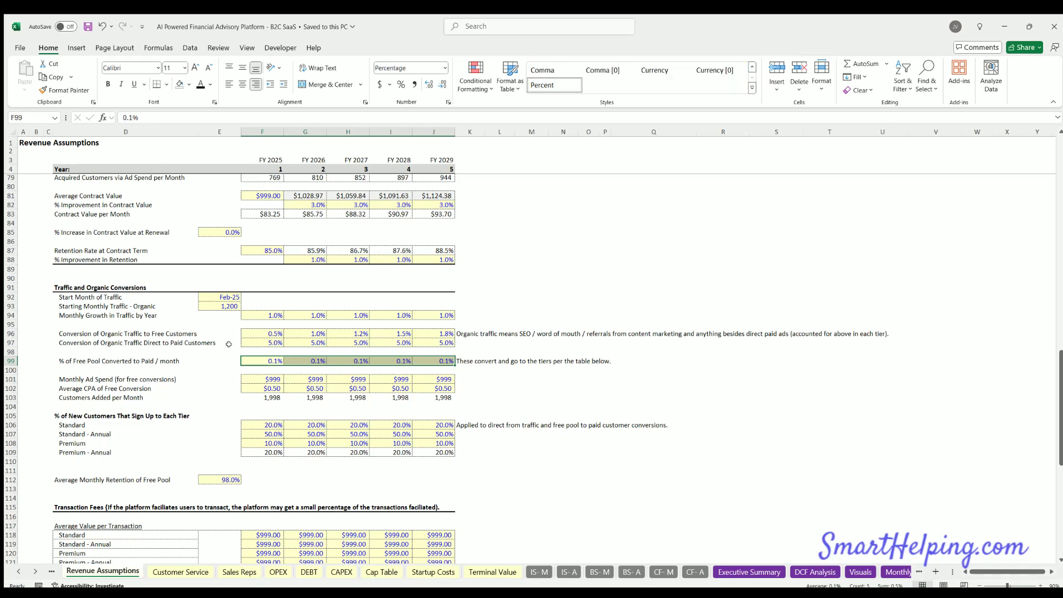
{"action": "left_click", "coordinate": [261, 333]}
{"action": "left_click_drag", "start_coordinate": [113, 341], "coordinate": [440, 343]}
{"action": "left_click", "coordinate": [750, 385]}
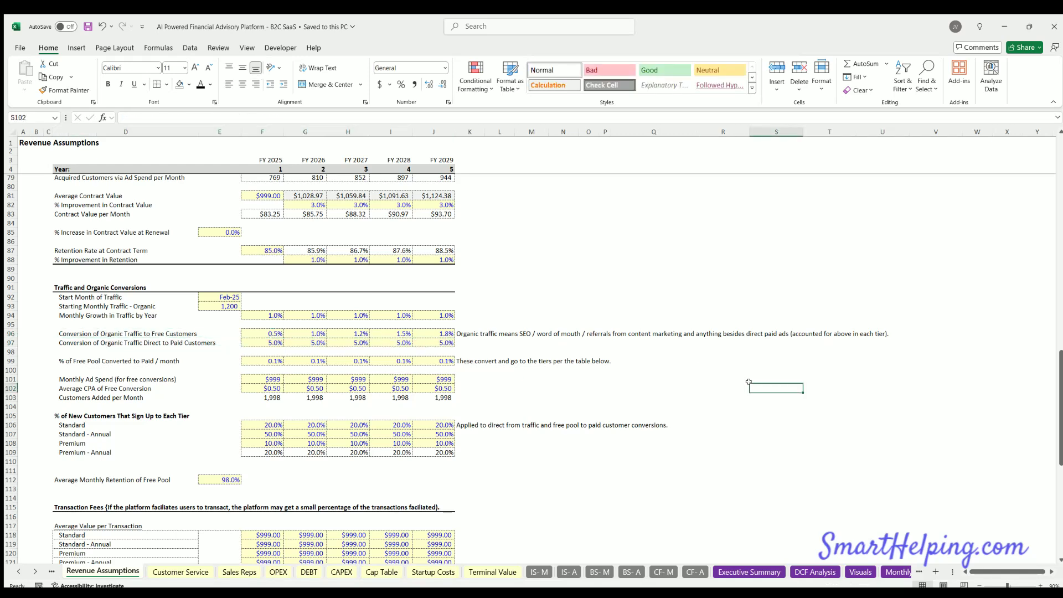
- Compare the FY 2025 organic conversion rates for free and paid customers against the Starting Monthly Traffic - Organic input
{"action": "left_click", "coordinate": [266, 341]}
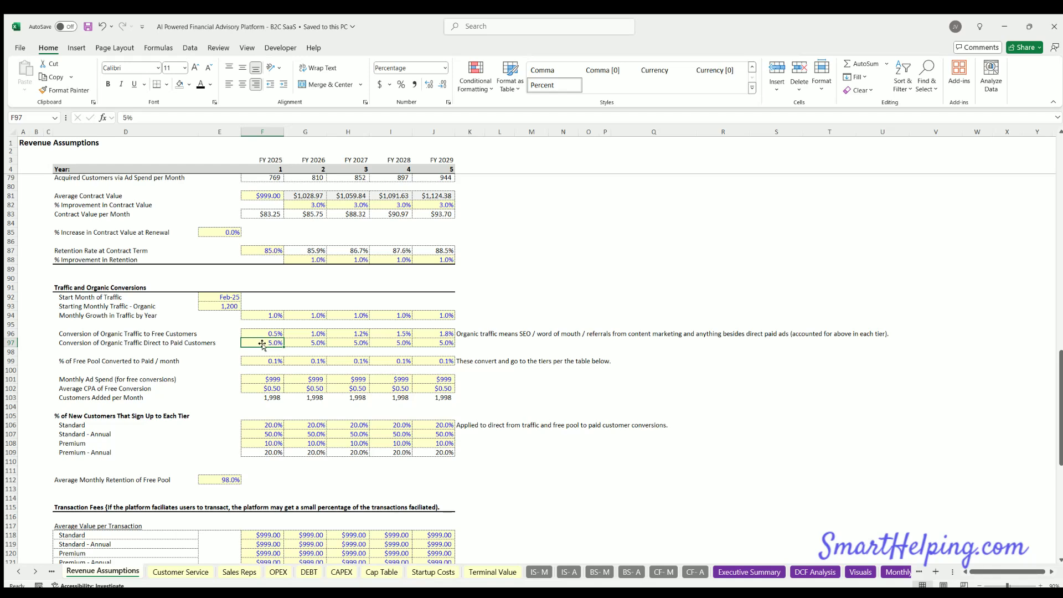
{"action": "left_click", "coordinate": [216, 302]}
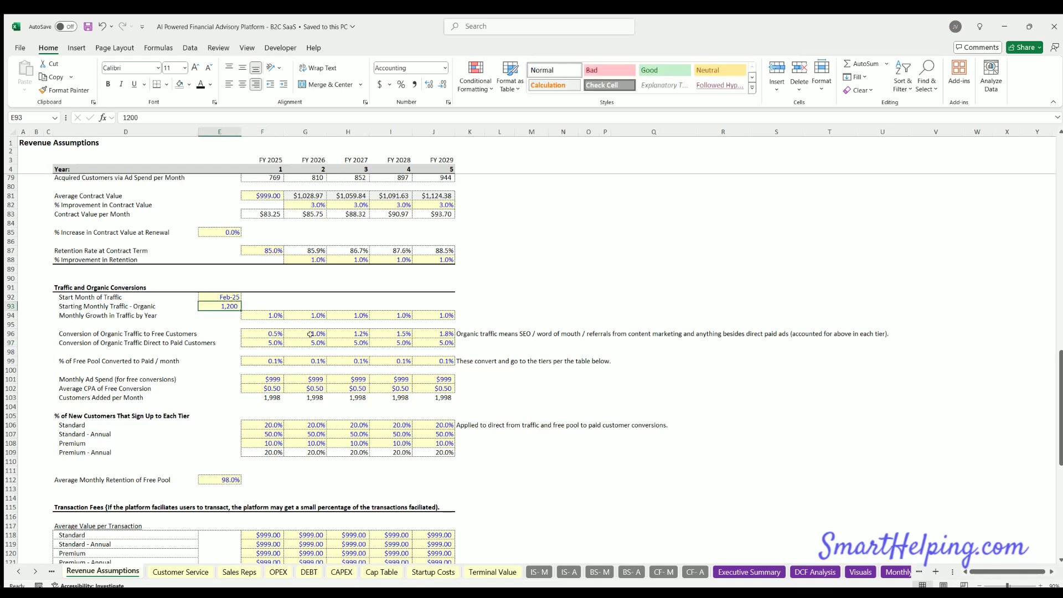
{"action": "left_click", "coordinate": [766, 383]}
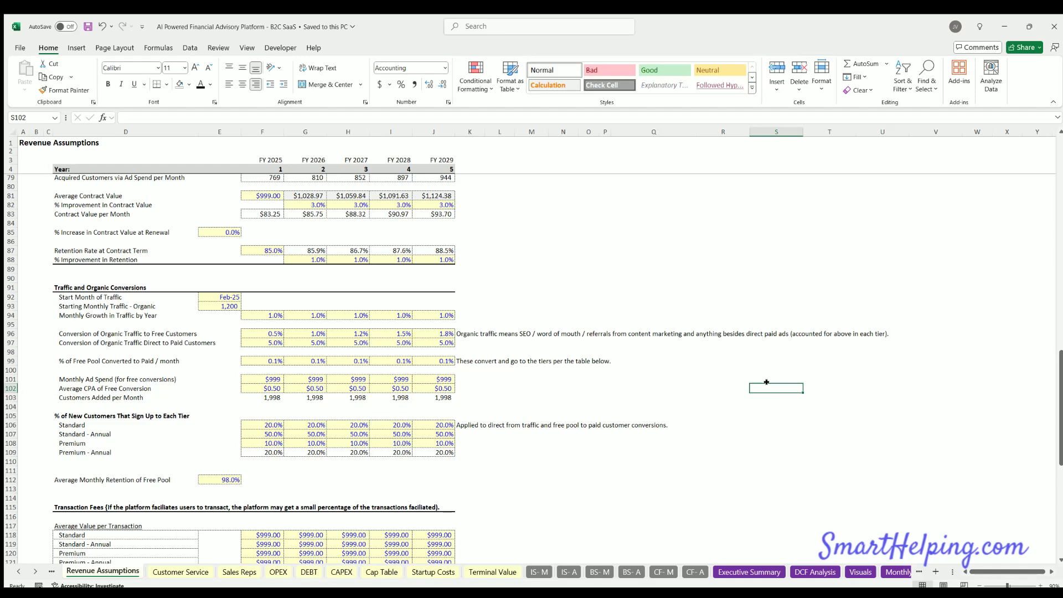
{"action": "left_click_drag", "start_coordinate": [766, 382], "coordinate": [772, 400]}
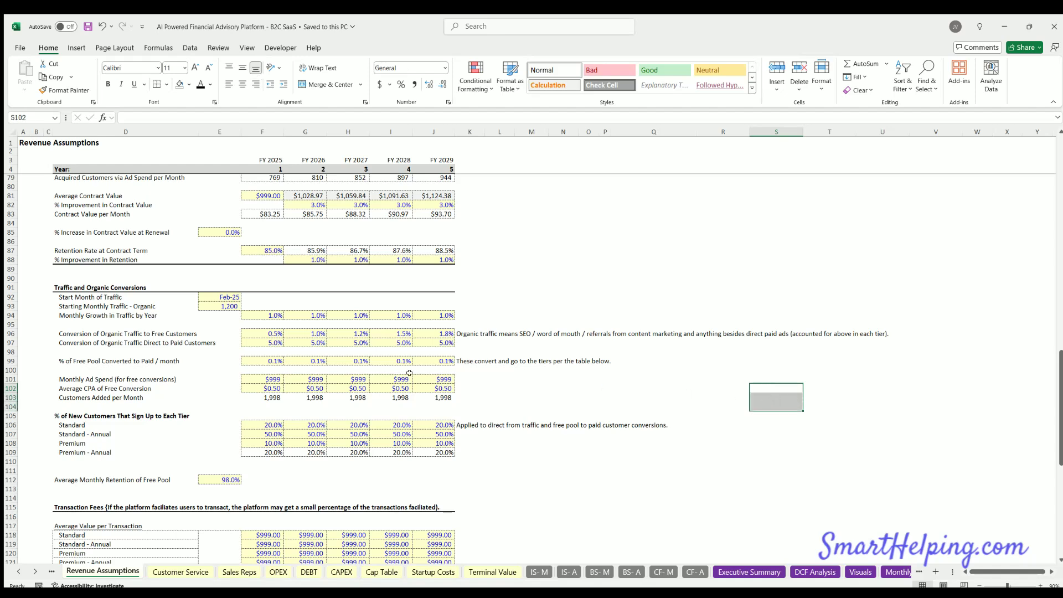
{"action": "left_click", "coordinate": [267, 338]}
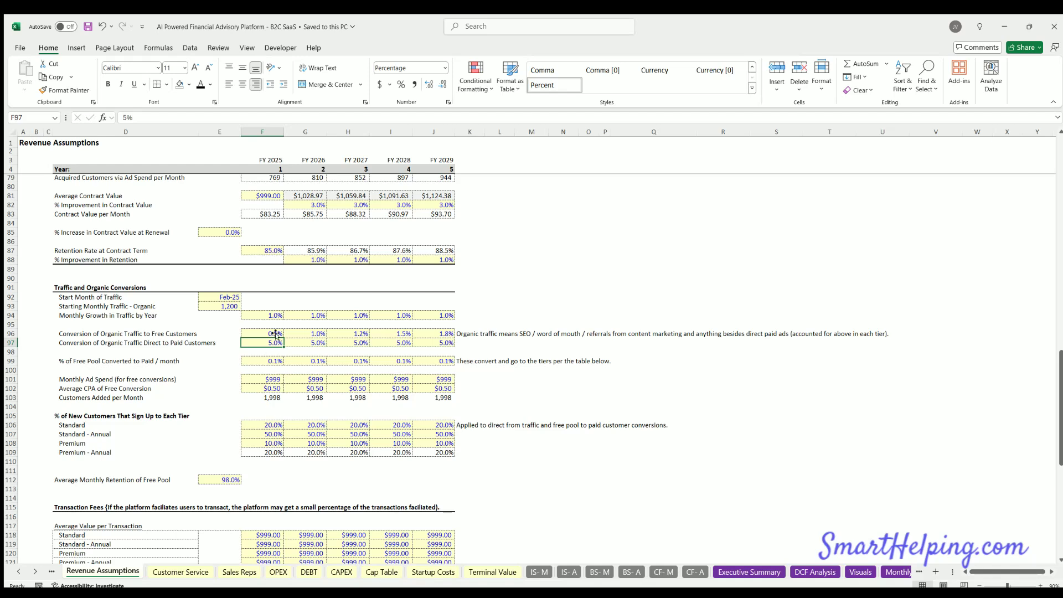
{"action": "mouse_move", "coordinate": [274, 333]}
{"action": "left_mouse_down"}
{"action": "mouse_move", "coordinate": [183, 329]}
{"action": "mouse_move", "coordinate": [264, 335]}
{"action": "left_mouse_up"}
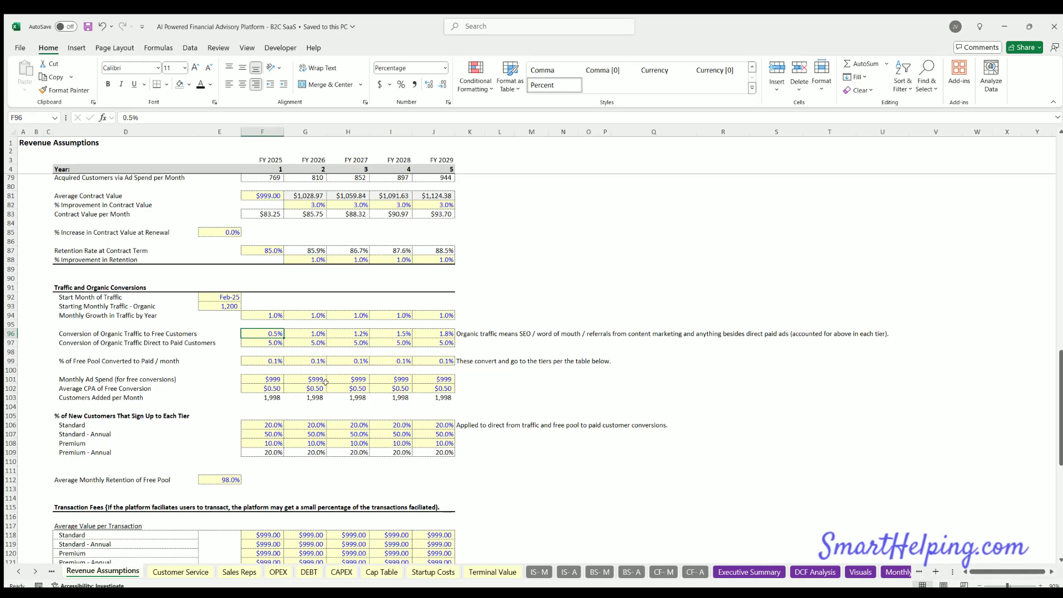
- Examine the Ending Month Customers - Free Pool row on Monthly Detail and how it leads into Standard Customers for May-25
{"action": "left_click", "coordinate": [896, 572]}
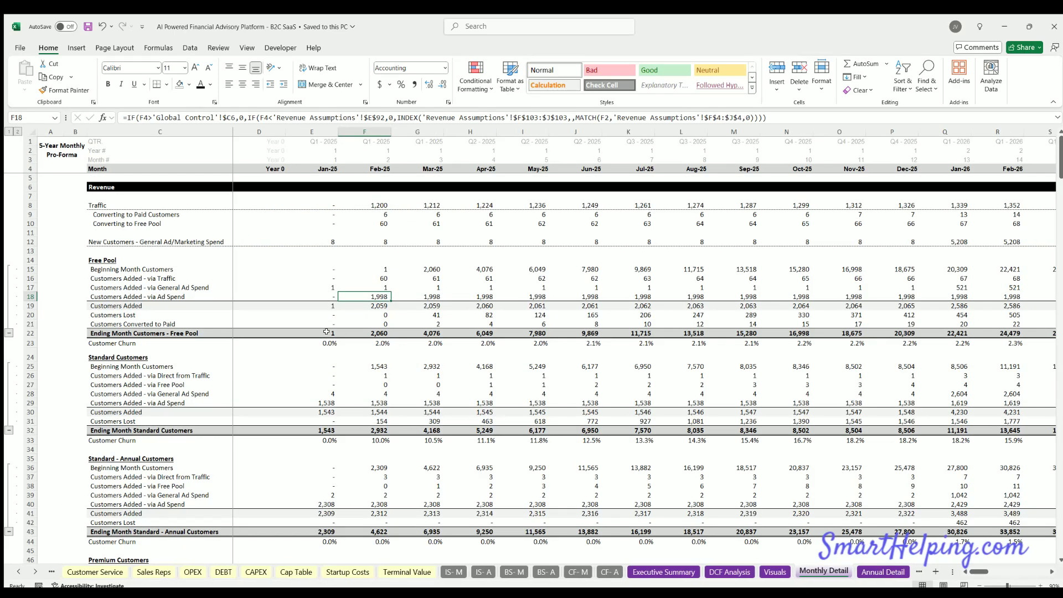
{"action": "left_click_drag", "start_coordinate": [322, 331], "coordinate": [639, 332]}
{"action": "left_click", "coordinate": [547, 332]}
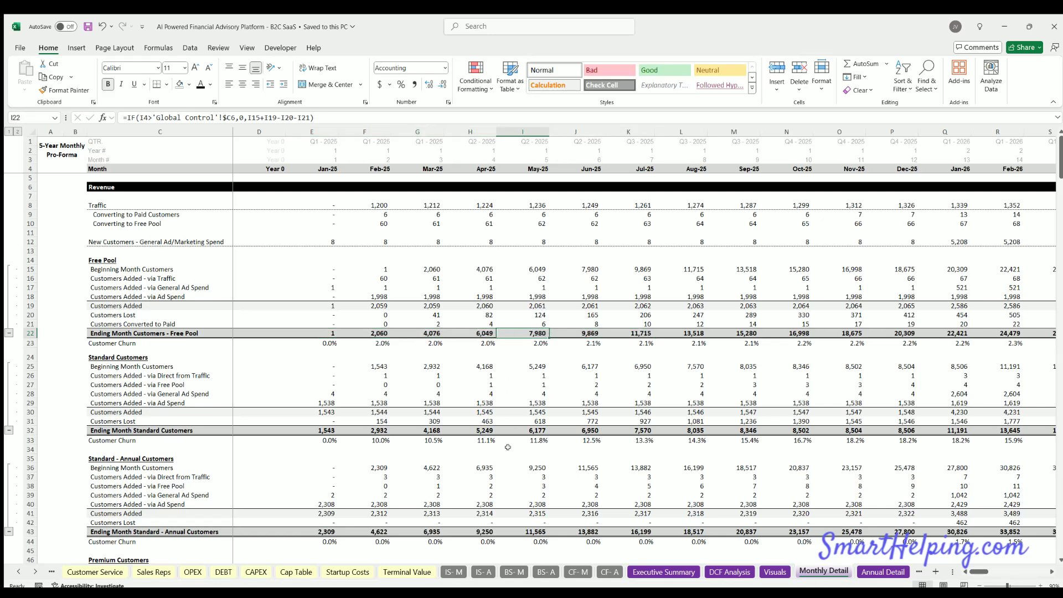
{"action": "left_click_drag", "start_coordinate": [521, 330], "coordinate": [529, 412]}
{"action": "left_click_drag", "start_coordinate": [522, 330], "coordinate": [531, 377]}
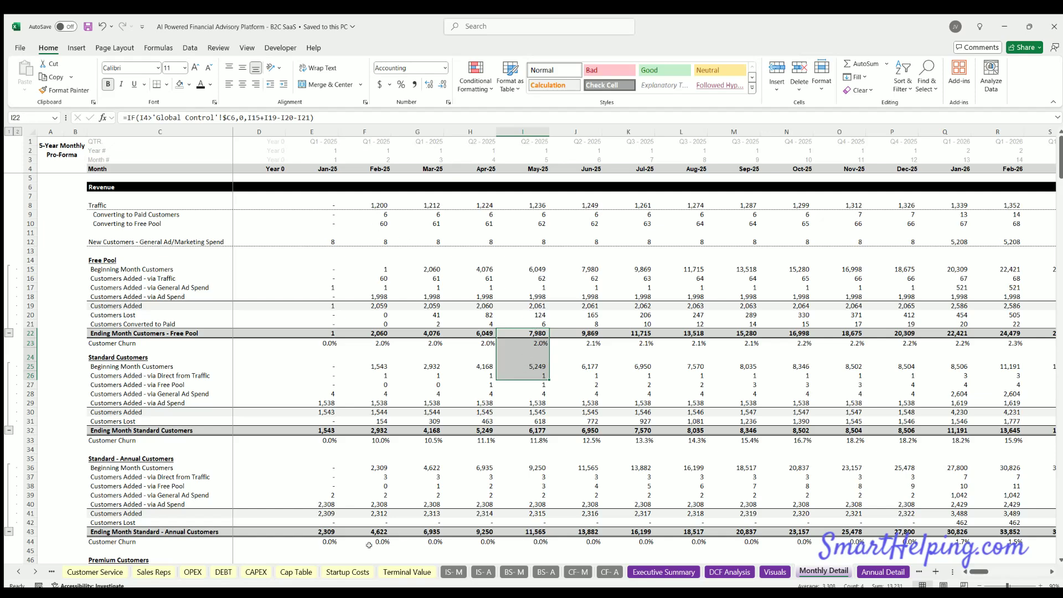
- Return to Revenue Assumptions and examine the FY 2025 and FY 2026 percentages of new customers signing up to each tier
{"action": "left_click", "coordinate": [68, 574]}
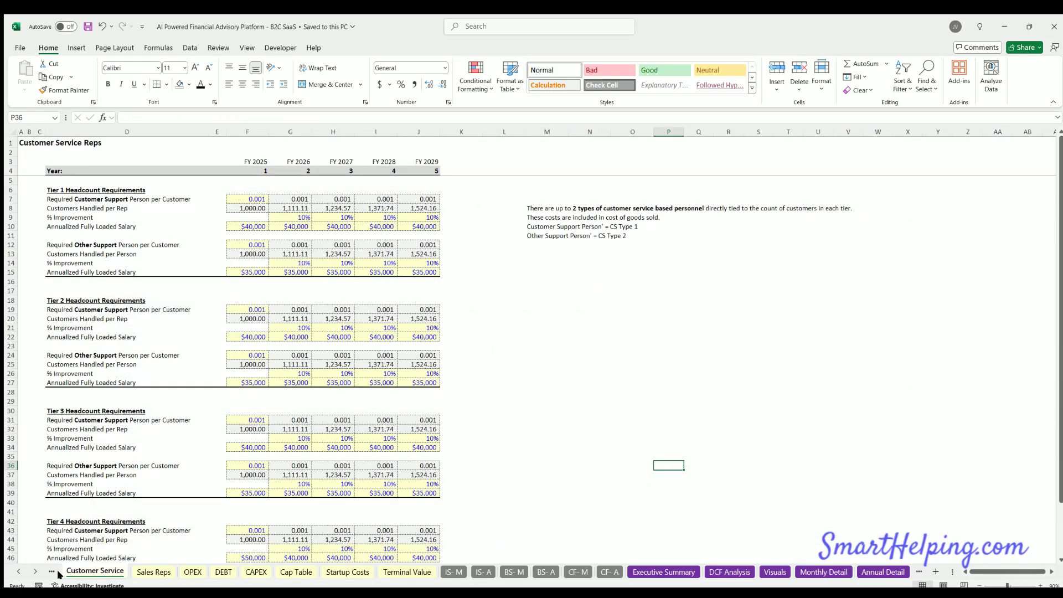
{"action": "left_click", "coordinate": [52, 572]}
{"action": "left_click_drag", "start_coordinate": [265, 425], "coordinate": [266, 450]}
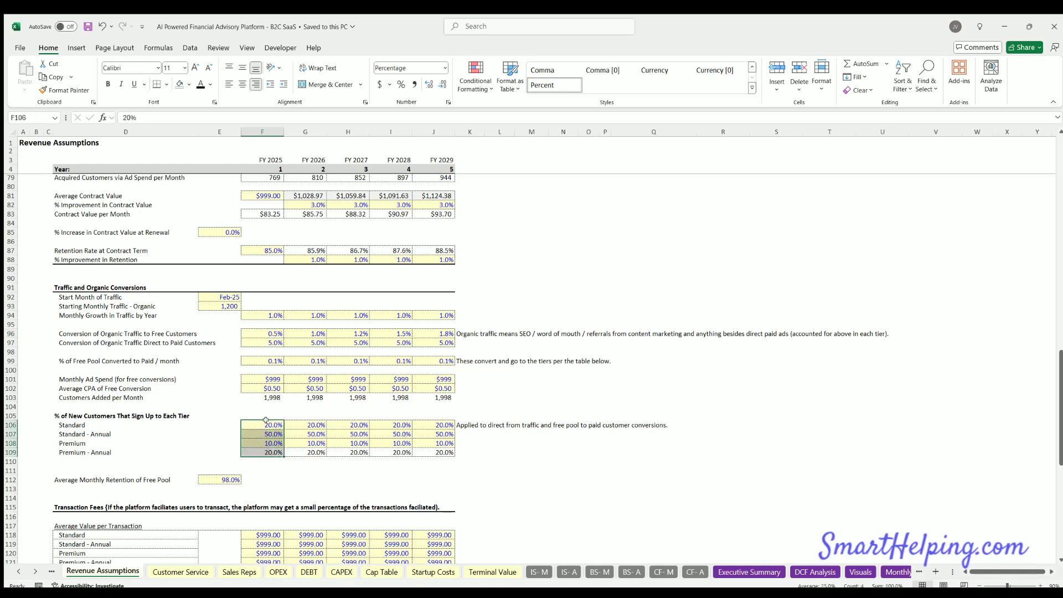
{"action": "left_click", "coordinate": [266, 436]}
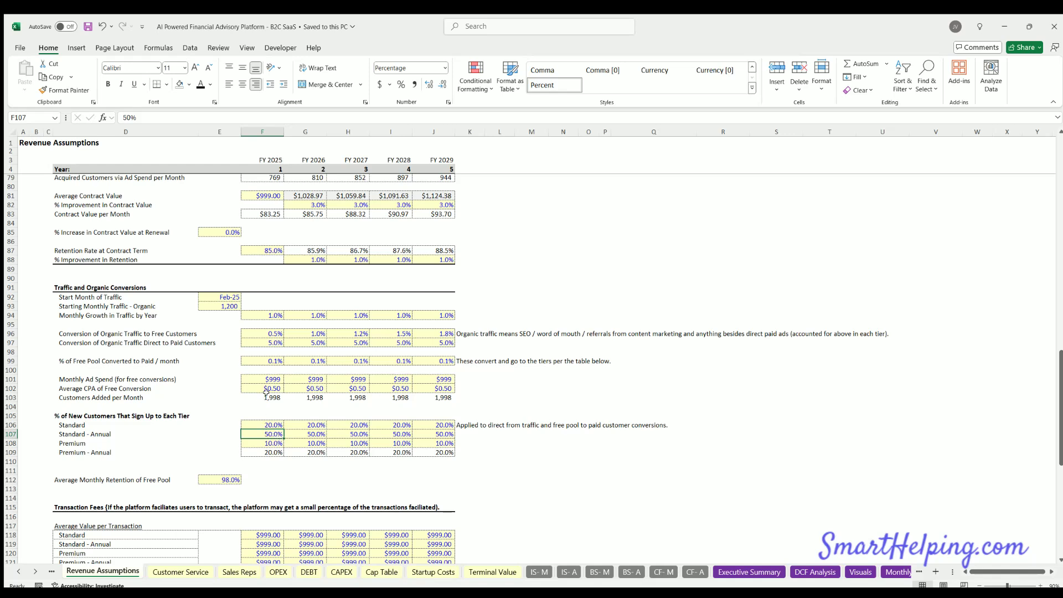
{"action": "left_click_drag", "start_coordinate": [268, 421], "coordinate": [269, 451]}
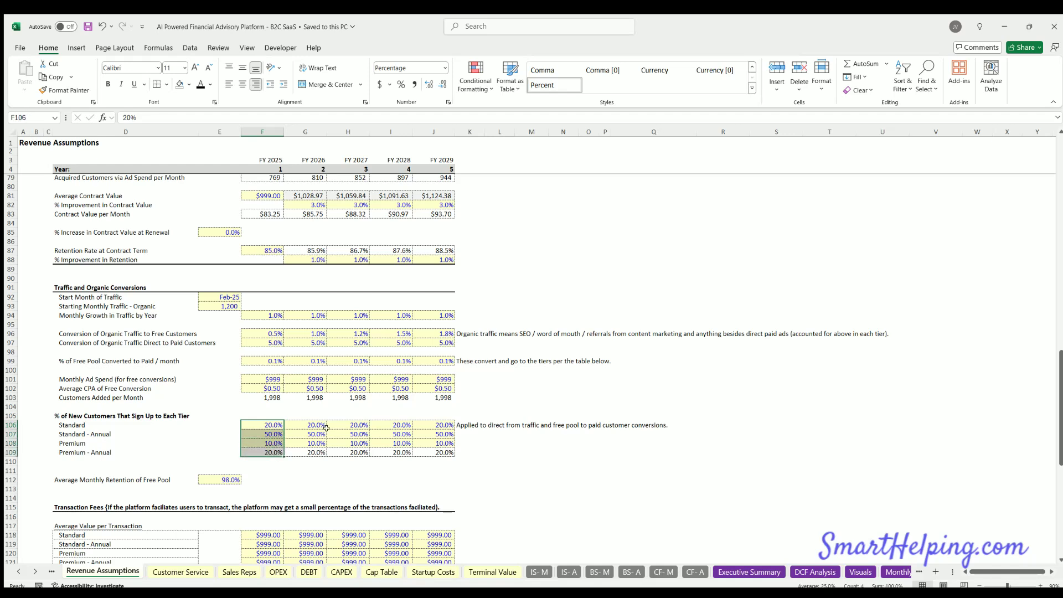
{"action": "left_click_drag", "start_coordinate": [311, 420], "coordinate": [310, 453]}
- Check Average Monthly Retention of Free Pool against the Free Pool's Customers Lost row on Monthly Detail, and return to Revenue Assumptions
{"action": "left_click", "coordinate": [214, 477]}
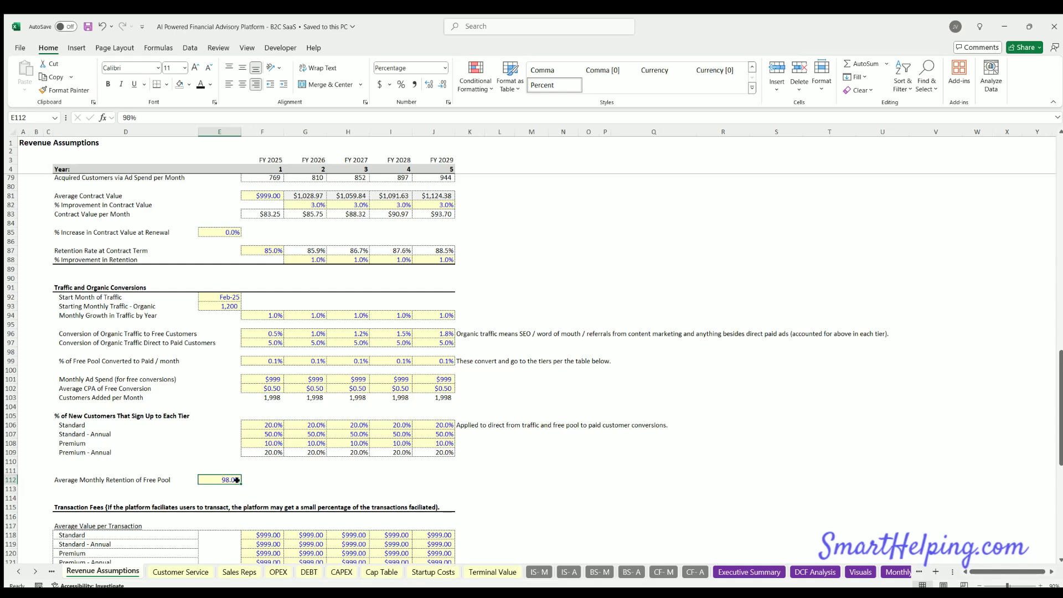
{"action": "left_click", "coordinate": [894, 572]}
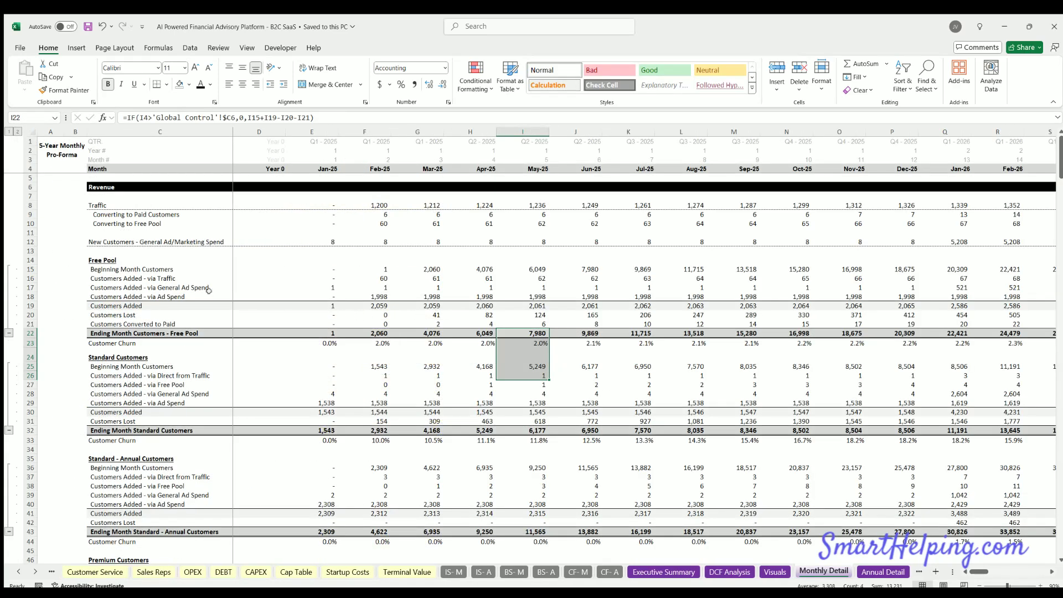
{"action": "left_click_drag", "start_coordinate": [144, 313], "coordinate": [763, 311]}
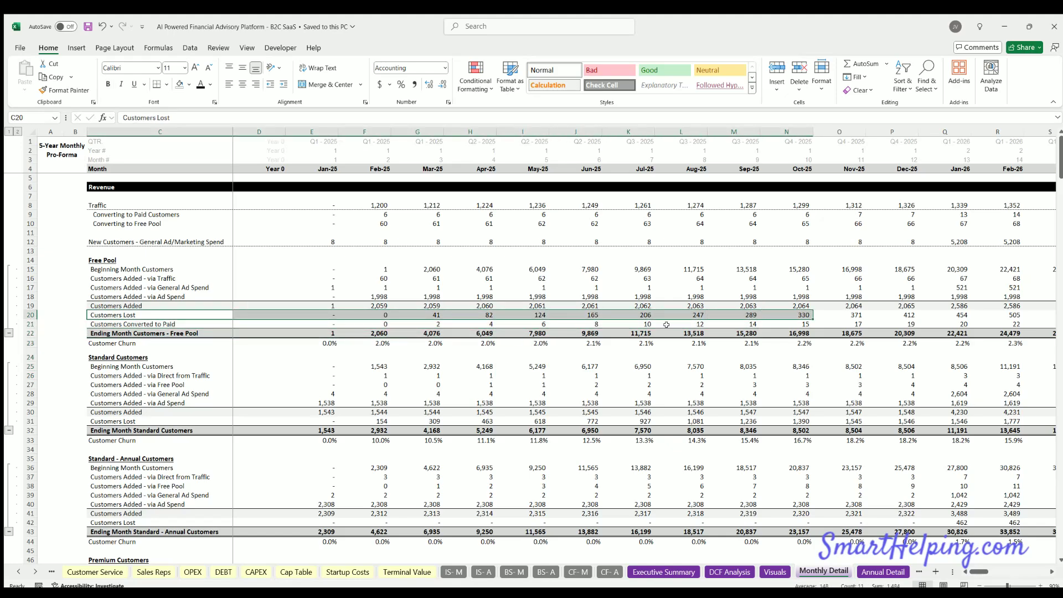
{"action": "left_click", "coordinate": [52, 571]}
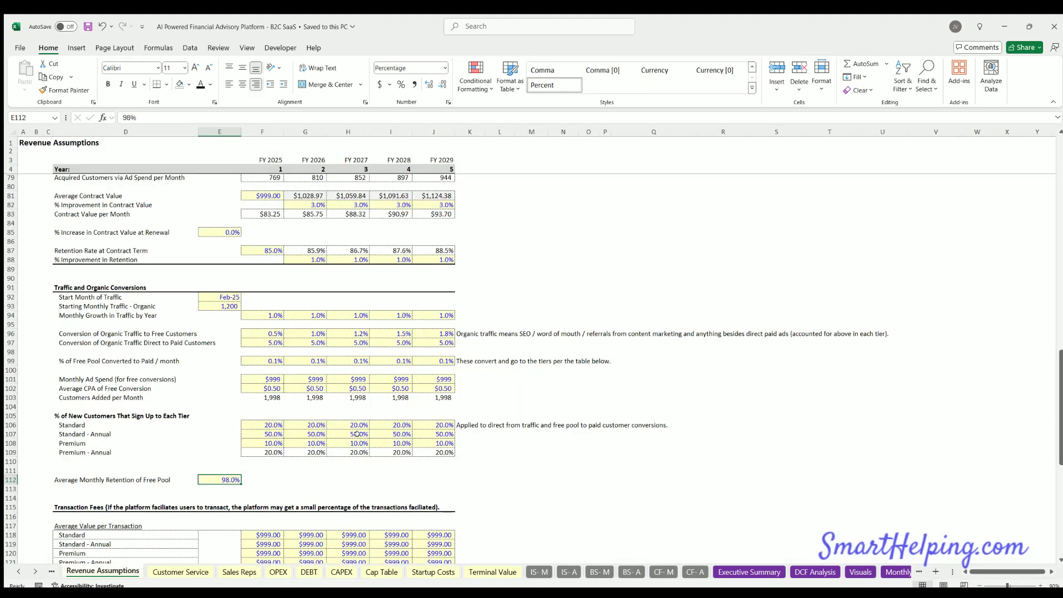
- Examine the Transaction Fees section's Average Value per Transaction inputs on Revenue Assumptions, including the Free Pool row
{"action": "scroll", "coordinate": [355, 434], "scroll_direction": "down", "scroll_amount": 2}
{"action": "scroll", "coordinate": [356, 433], "scroll_direction": "up", "scroll_amount": 20}
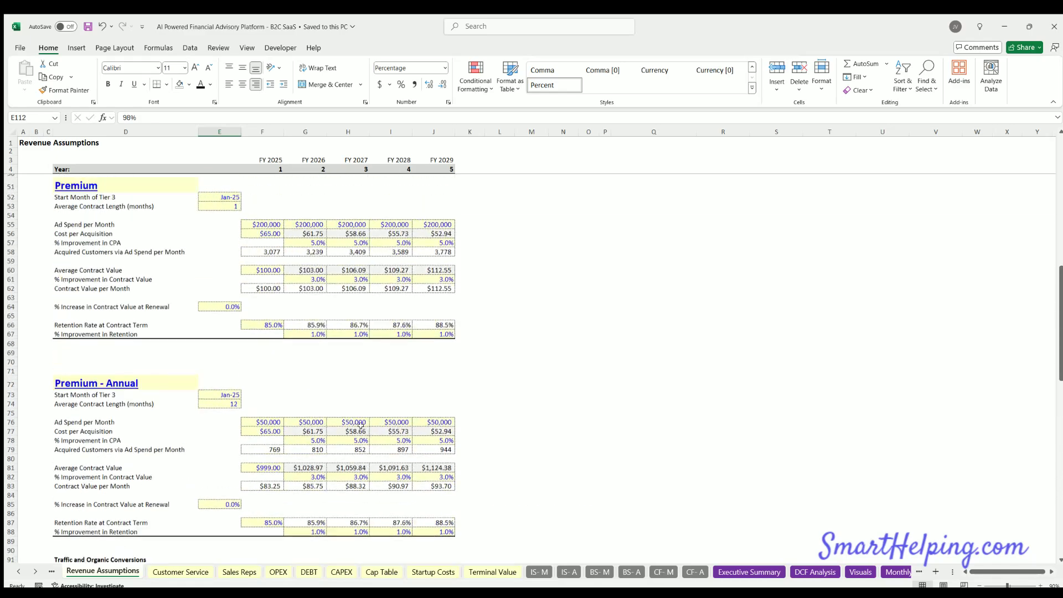
{"action": "scroll", "coordinate": [363, 425], "scroll_direction": "up", "scroll_amount": 3}
{"action": "scroll", "coordinate": [363, 427], "scroll_direction": "down", "scroll_amount": 20}
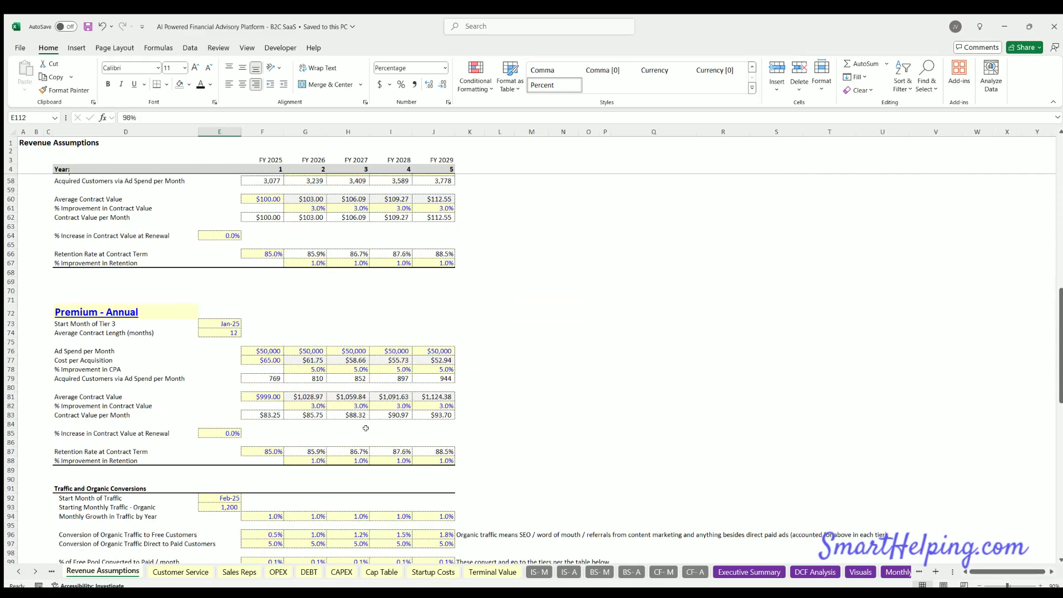
{"action": "scroll", "coordinate": [366, 427], "scroll_direction": "down", "scroll_amount": 4}
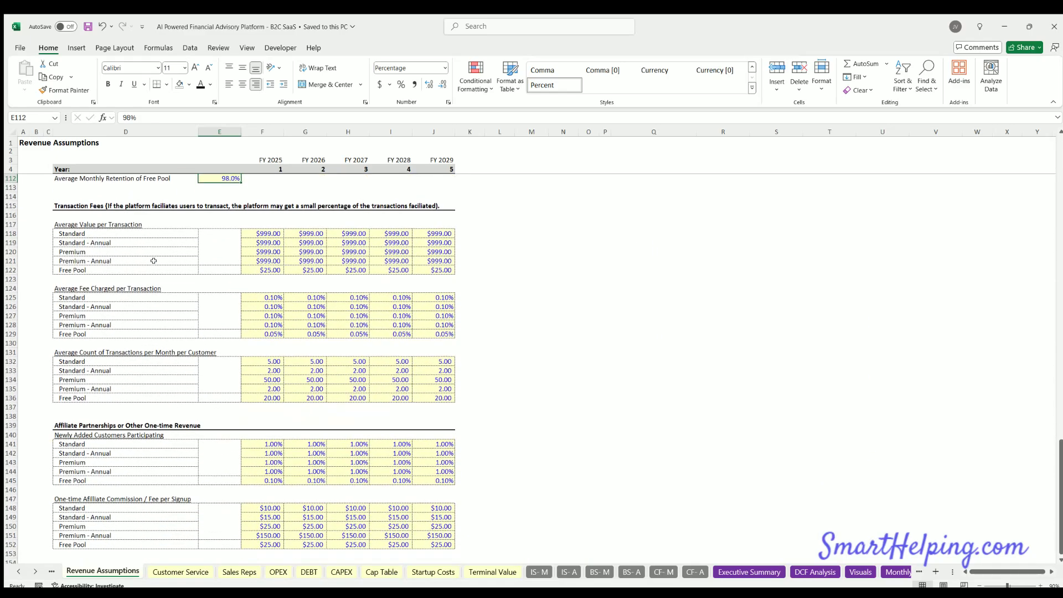
{"action": "left_click", "coordinate": [109, 204]}
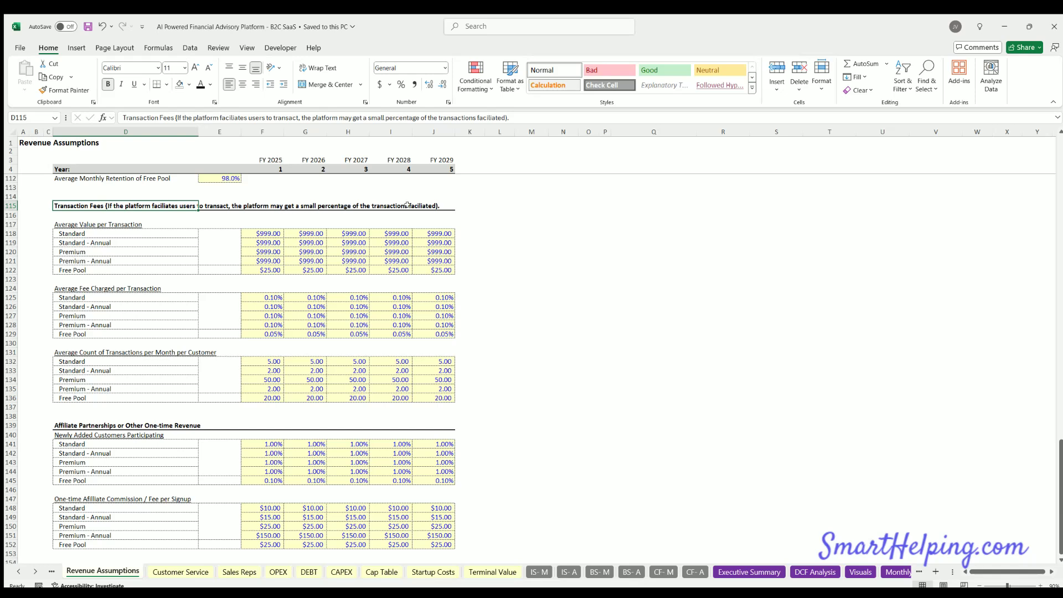
{"action": "left_click", "coordinate": [81, 223]}
{"action": "left_click_drag", "start_coordinate": [440, 266], "coordinate": [441, 270]}
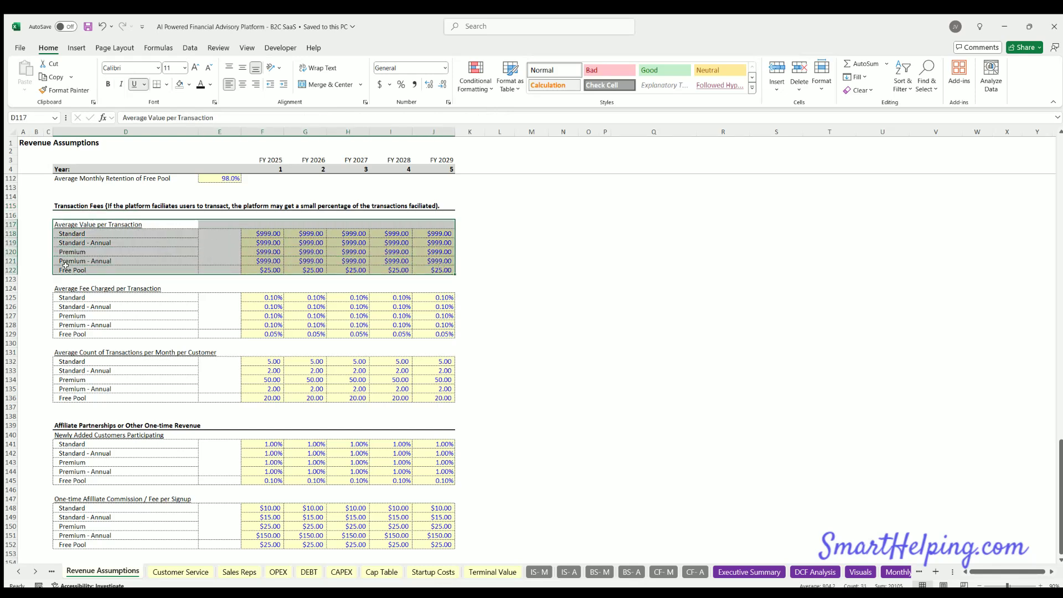
{"action": "left_click_drag", "start_coordinate": [68, 267], "coordinate": [441, 270]}
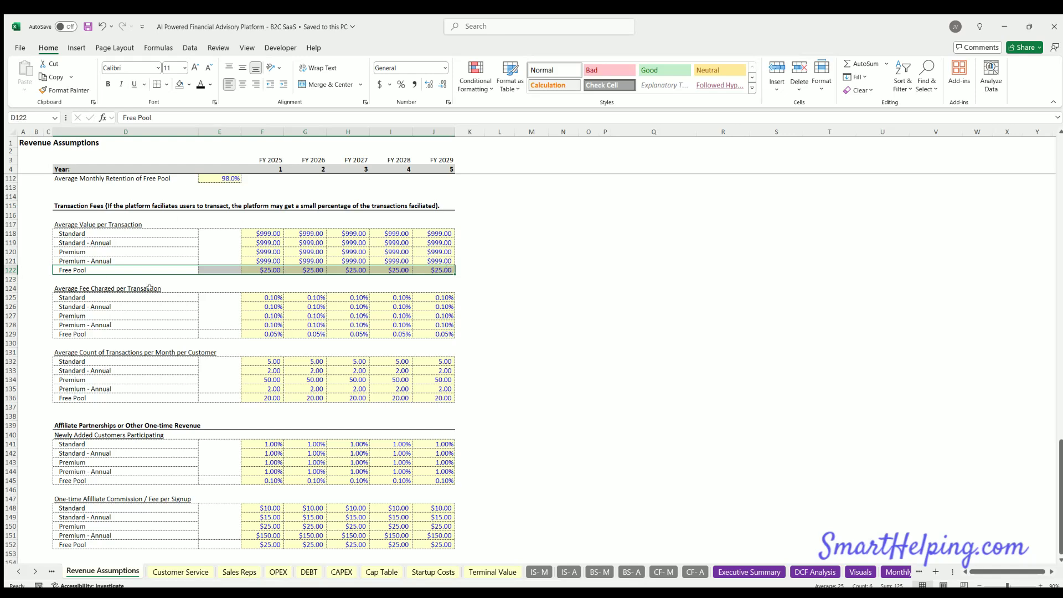
- Compare the FY 2025 Average Value per Transaction with each tier's FY 2025 Average Fee Charged per Transaction
{"action": "left_click", "coordinate": [268, 231]}
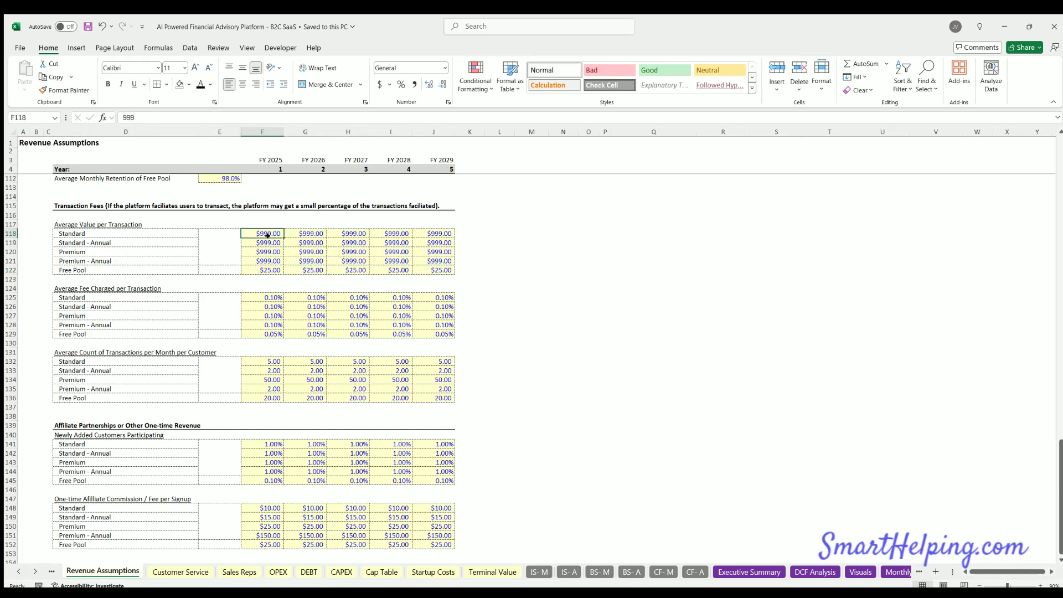
{"action": "left_click_drag", "start_coordinate": [267, 235], "coordinate": [268, 334]}
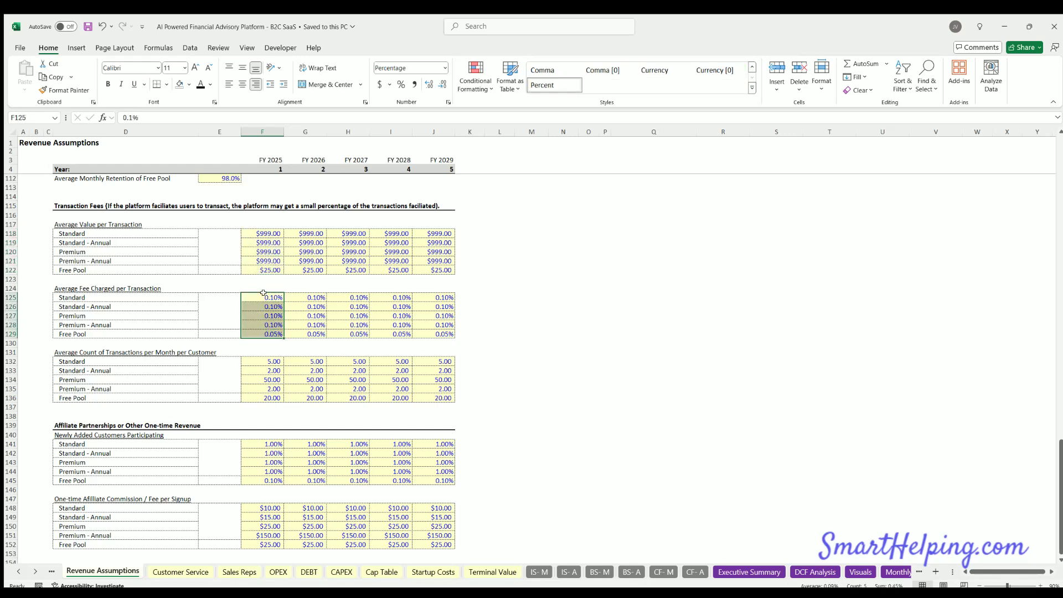
{"action": "left_click", "coordinate": [265, 293]}
{"action": "left_click", "coordinate": [267, 306]}
{"action": "left_click", "coordinate": [268, 316]}
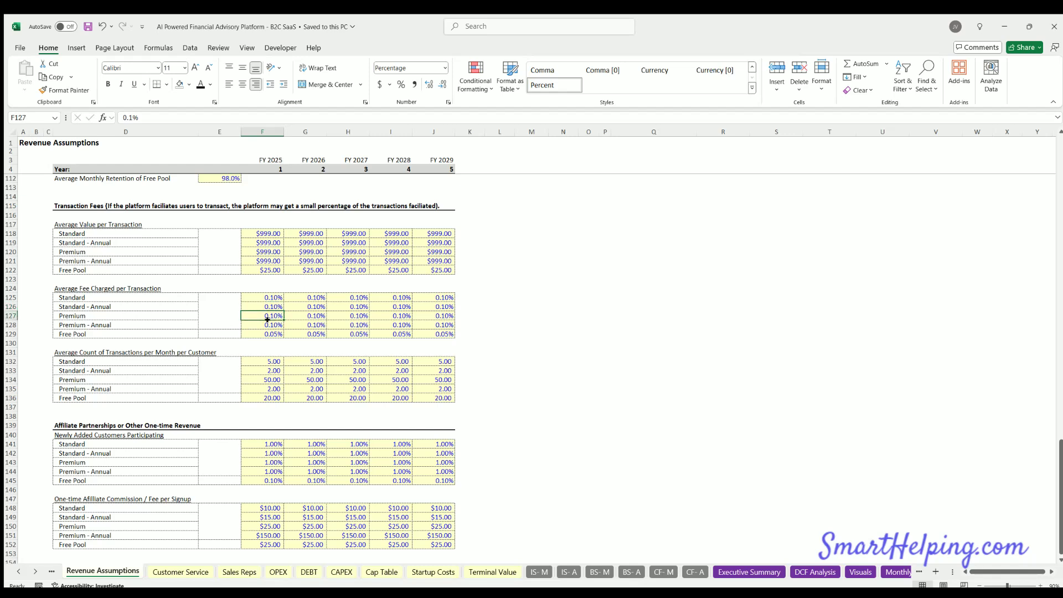
{"action": "left_click", "coordinate": [268, 325]}
{"action": "left_click_drag", "start_coordinate": [267, 333], "coordinate": [268, 294]}
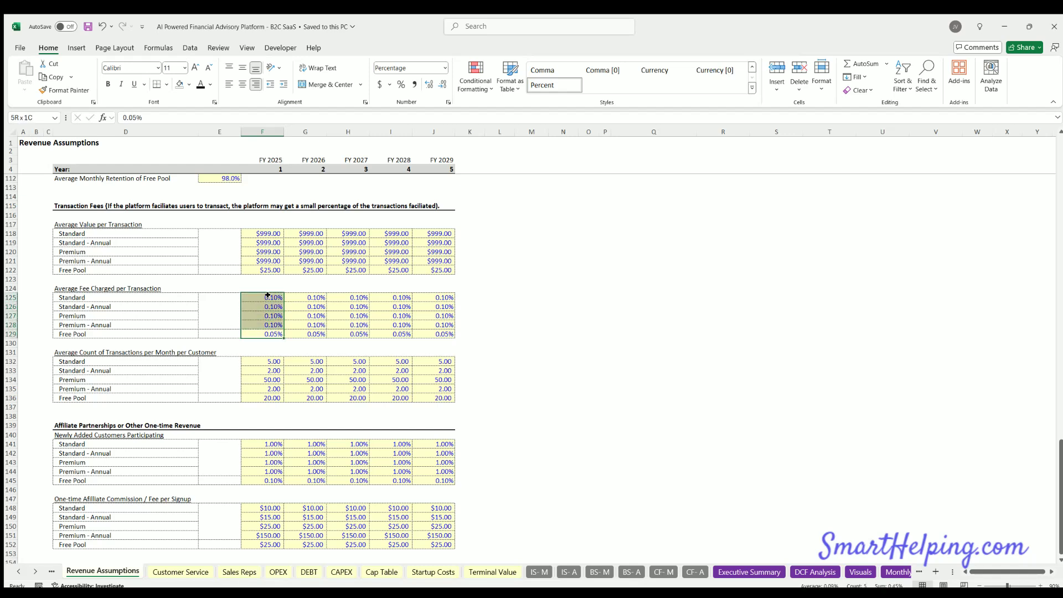
- Review FY 2025 Average Count of Transactions per Month per Customer alongside the transaction value and fee inputs by tier
{"action": "left_click", "coordinate": [266, 360]}
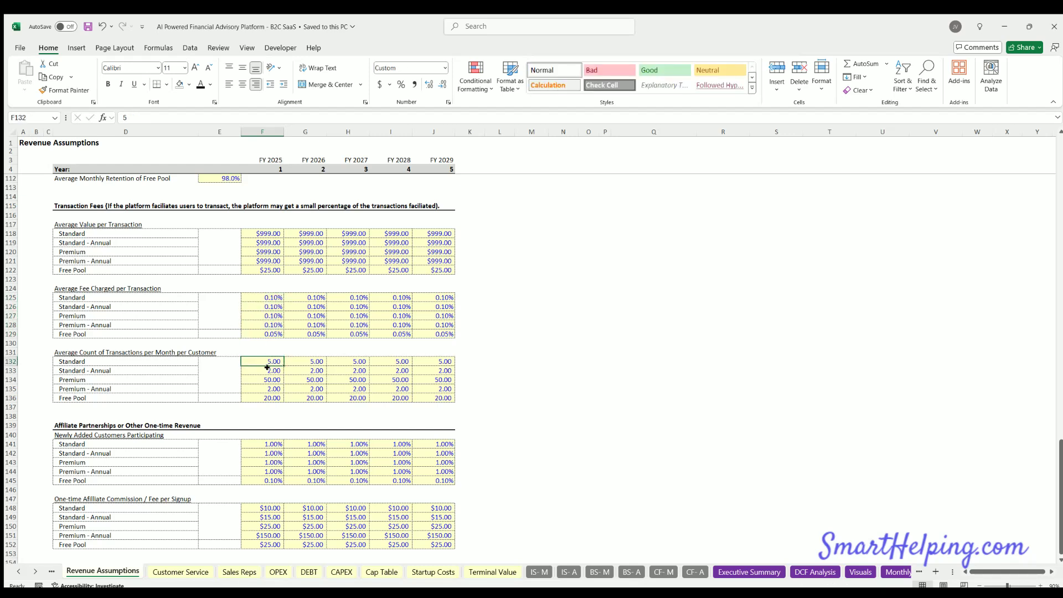
{"action": "left_click", "coordinate": [267, 368]}
{"action": "left_click", "coordinate": [269, 375]}
{"action": "mouse_move", "coordinate": [270, 360]}
{"action": "left_mouse_down"}
{"action": "mouse_move", "coordinate": [267, 390]}
{"action": "mouse_move", "coordinate": [271, 358]}
{"action": "left_mouse_up"}
{"action": "left_click", "coordinate": [265, 228]}
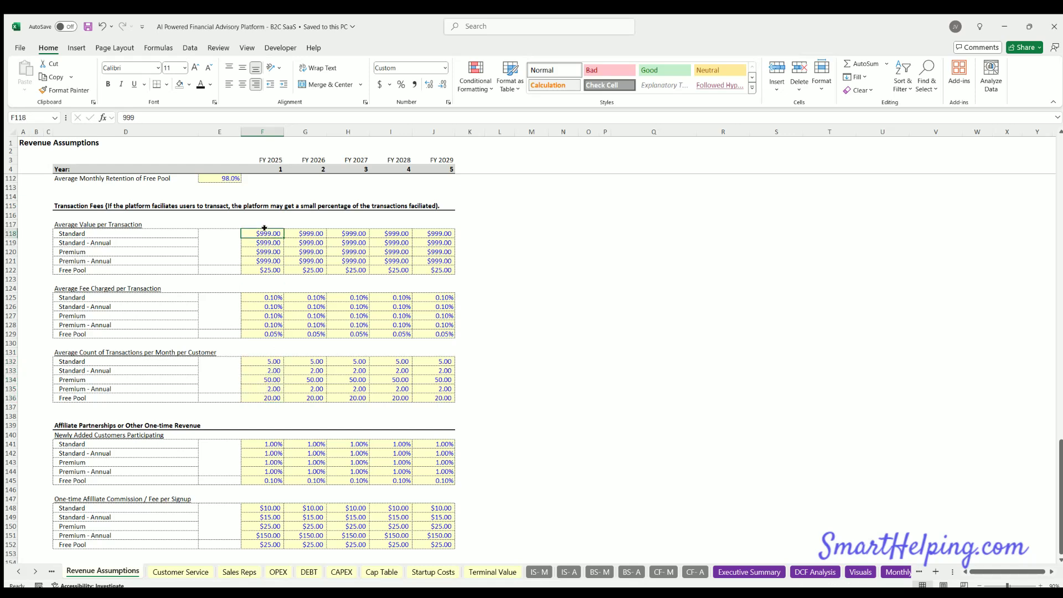
{"action": "left_click_drag", "start_coordinate": [261, 359], "coordinate": [267, 380]}
{"action": "left_click", "coordinate": [269, 294]}
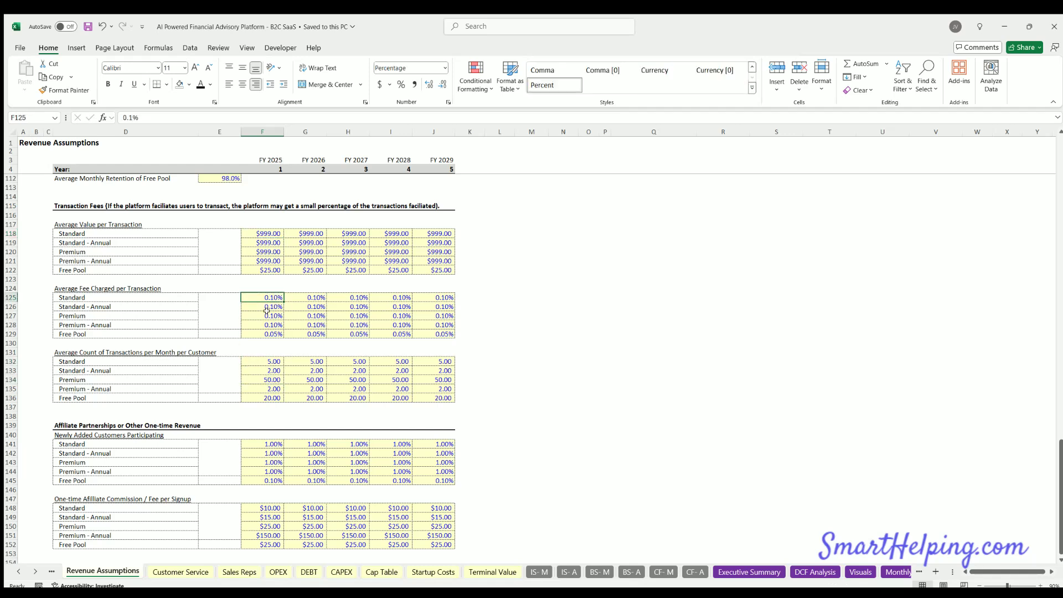
{"action": "left_click", "coordinate": [82, 202]}
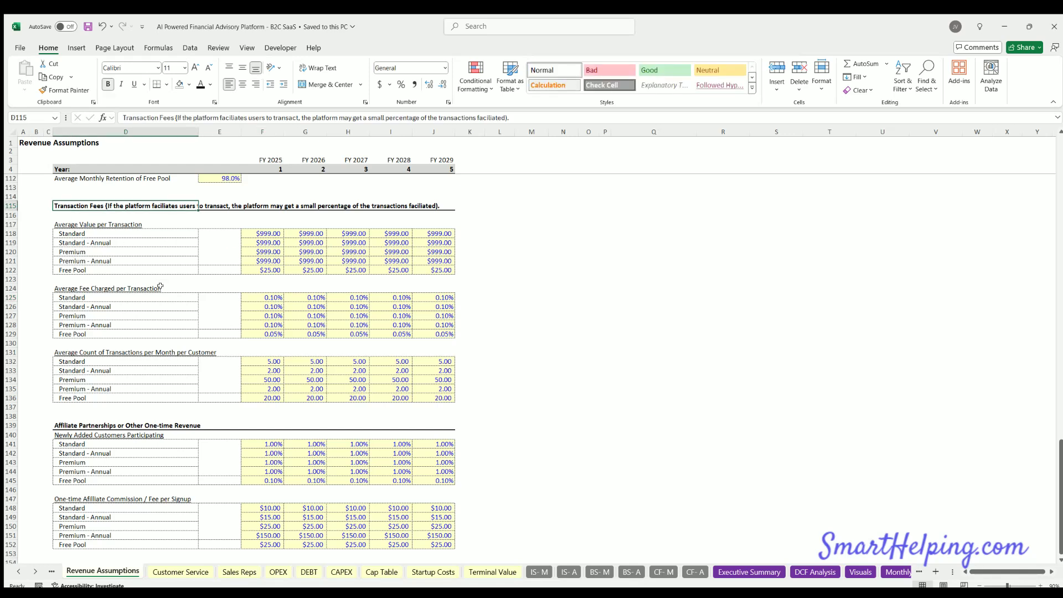
{"action": "left_click_drag", "start_coordinate": [261, 303], "coordinate": [443, 306]}
- Review the Ending Month Customers rows for the Free Pool and each paid tier on Monthly Detail
{"action": "left_click", "coordinate": [901, 570]}
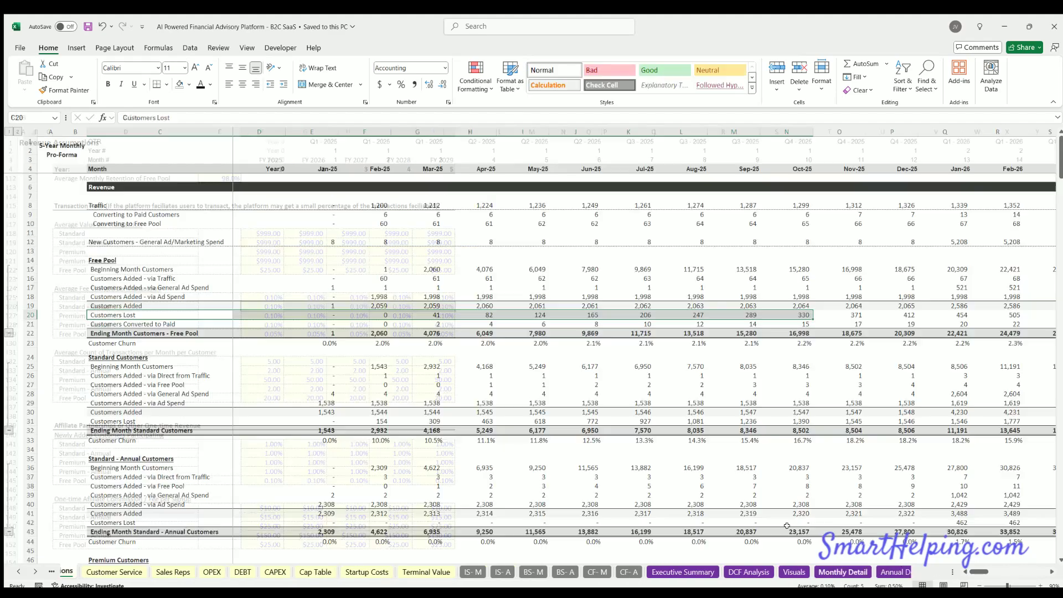
{"action": "left_click_drag", "start_coordinate": [138, 332], "coordinate": [487, 344]}
{"action": "left_click_drag", "start_coordinate": [174, 426], "coordinate": [476, 430]}
{"action": "scroll", "coordinate": [233, 437], "scroll_direction": "down", "scroll_amount": 9}
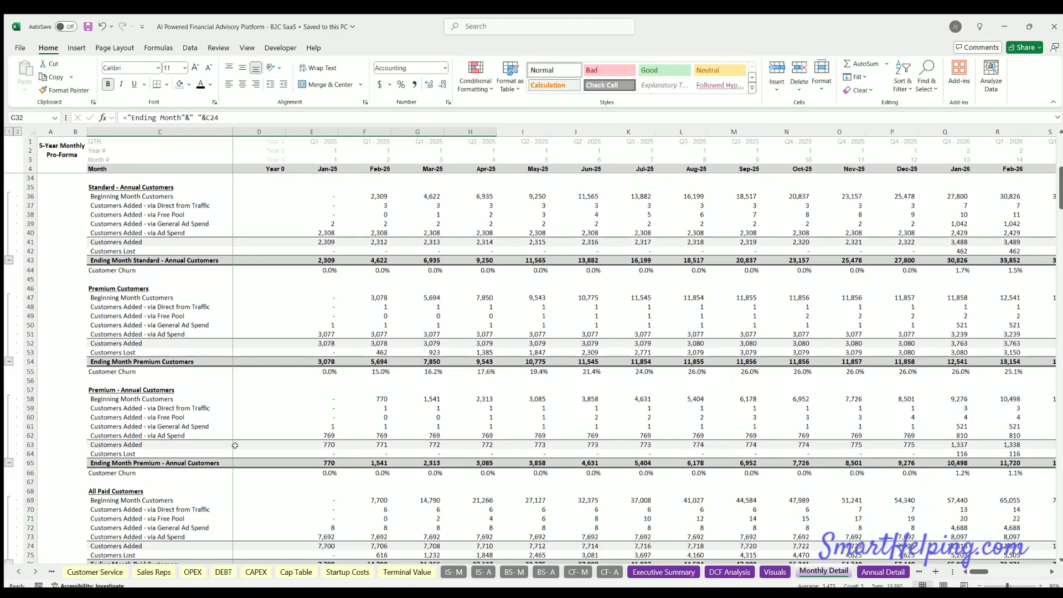
{"action": "scroll", "coordinate": [233, 426], "scroll_direction": "up", "scroll_amount": 8}
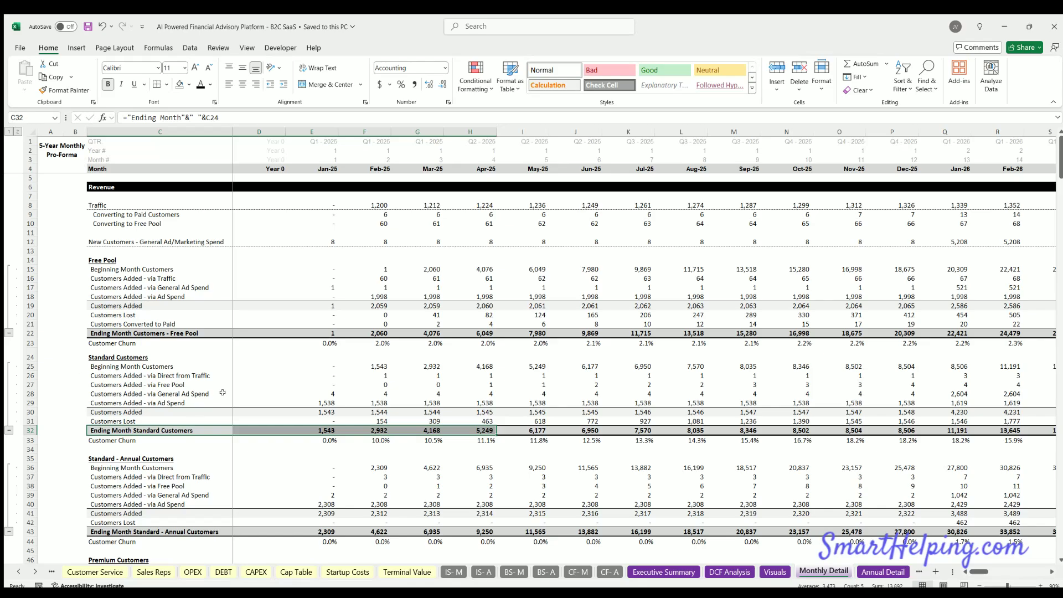
- Examine the All Paid Customers block on Monthly Detail from Jan-25 through May-25
{"action": "scroll", "coordinate": [222, 391], "scroll_direction": "down", "scroll_amount": 18}
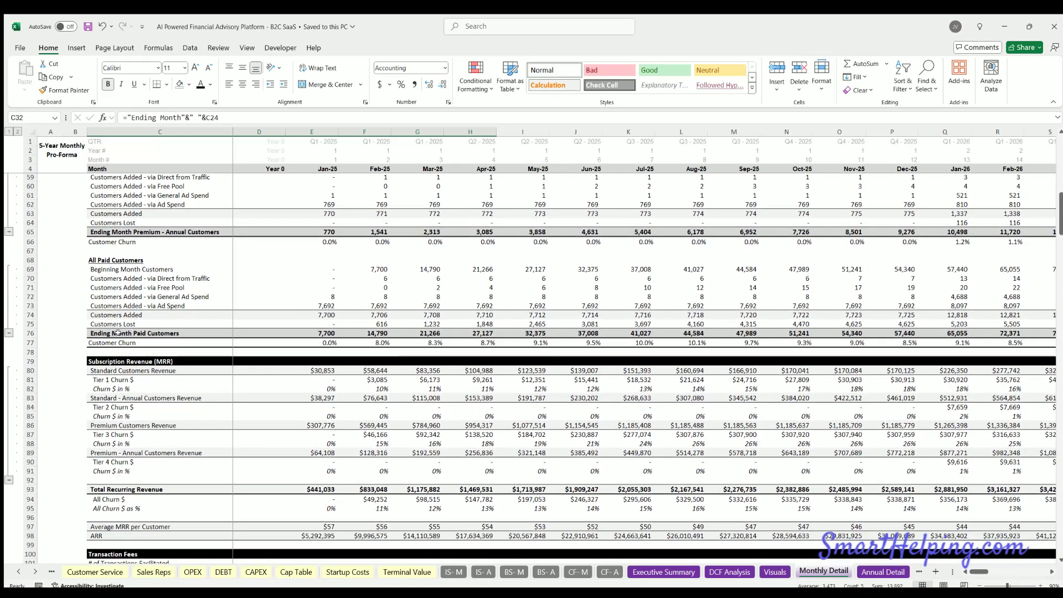
{"action": "scroll", "coordinate": [117, 332], "scroll_direction": "down", "scroll_amount": 3}
{"action": "scroll", "coordinate": [118, 333], "scroll_direction": "up", "scroll_amount": 3}
{"action": "left_click_drag", "start_coordinate": [115, 260], "coordinate": [530, 332]}
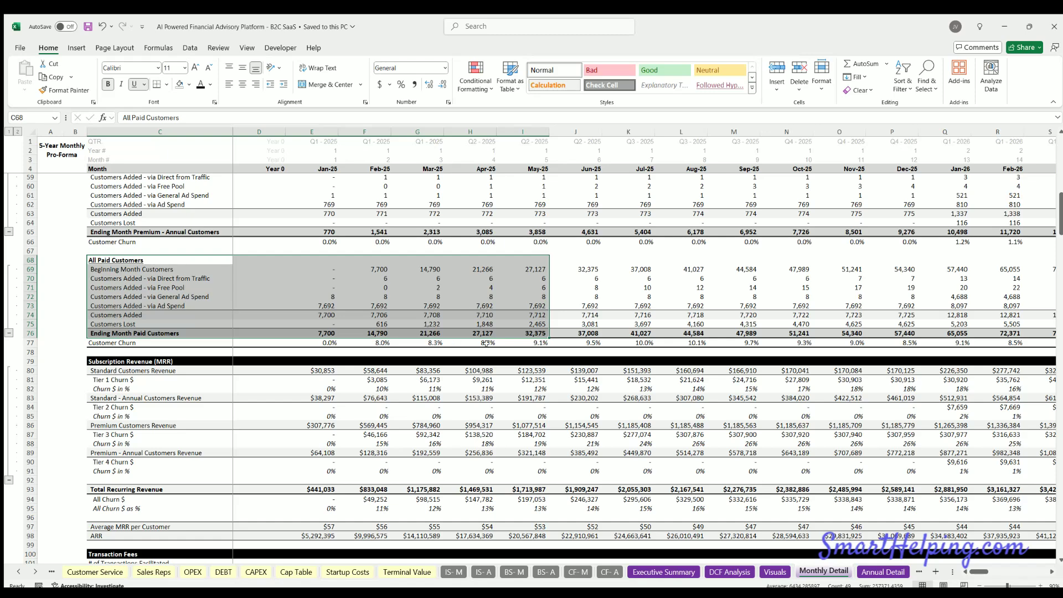
- Examine the Subscription Revenue (MRR) section and the customer revenue row of each of the four tiers
{"action": "scroll", "coordinate": [112, 222], "scroll_direction": "down", "scroll_amount": 4}
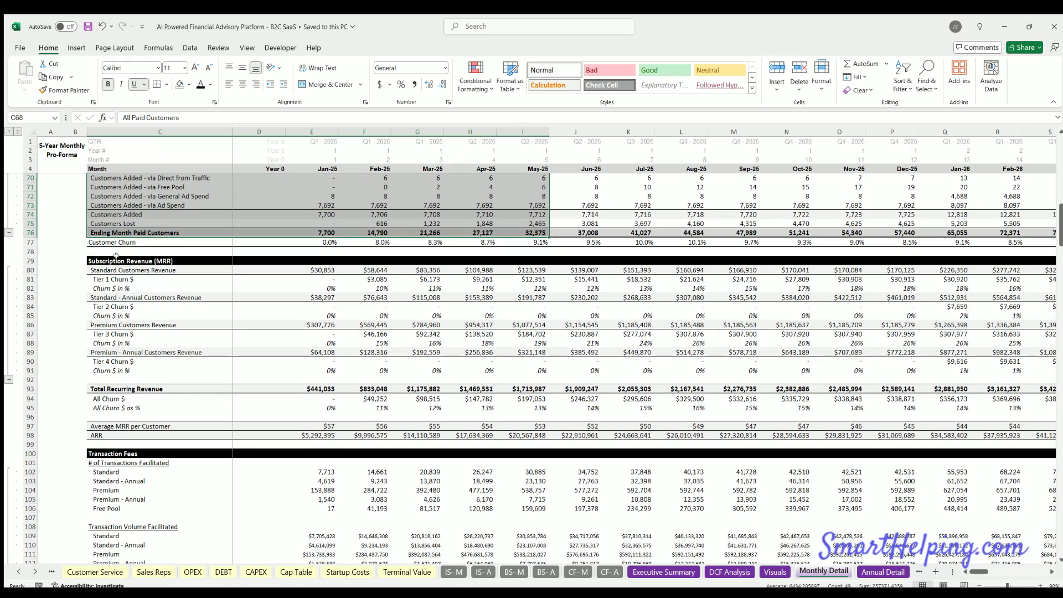
{"action": "left_click_drag", "start_coordinate": [116, 259], "coordinate": [586, 367]}
{"action": "left_click", "coordinate": [139, 269]}
{"action": "left_click", "coordinate": [141, 297]}
{"action": "left_click", "coordinate": [142, 325]}
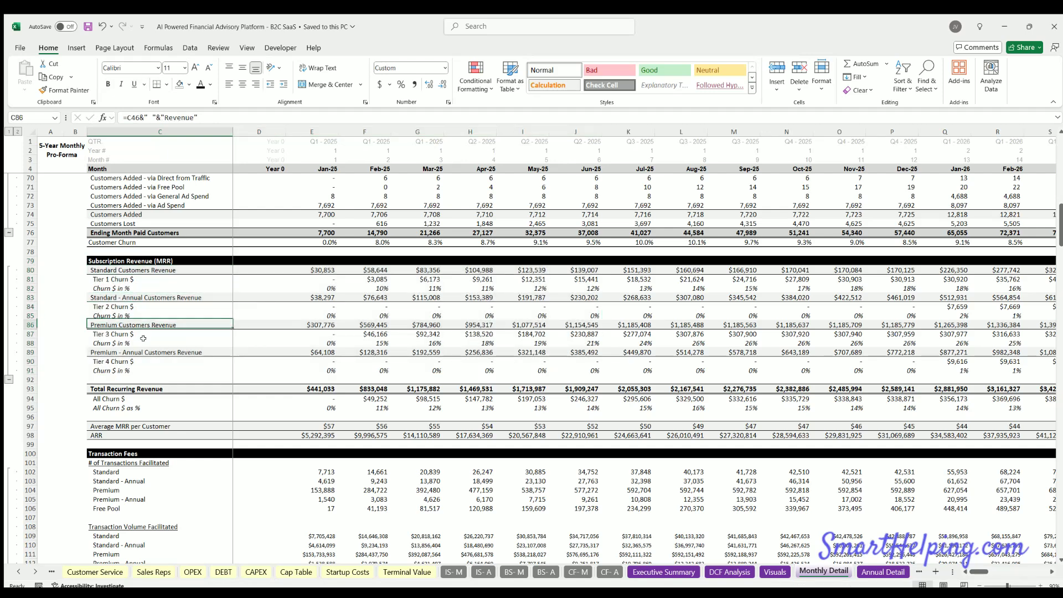
{"action": "left_click", "coordinate": [145, 349]}
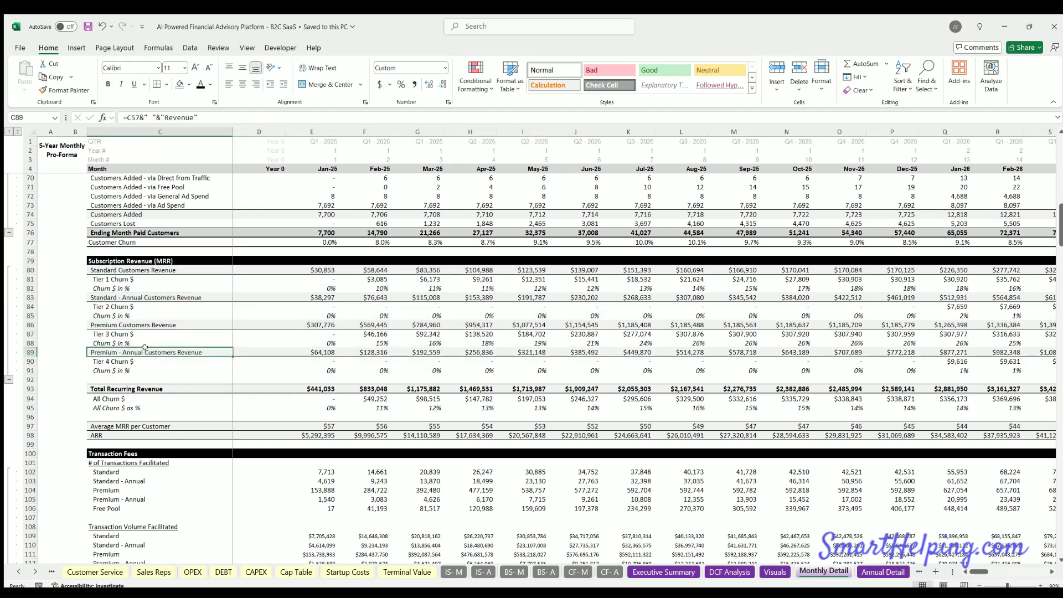
- Inspect the early-2025 formulas for Premium - Annual Customers Revenue, Tier 4 Churn $ and its churn percentage
{"action": "left_click", "coordinate": [319, 351]}
{"action": "left_click", "coordinate": [366, 352]}
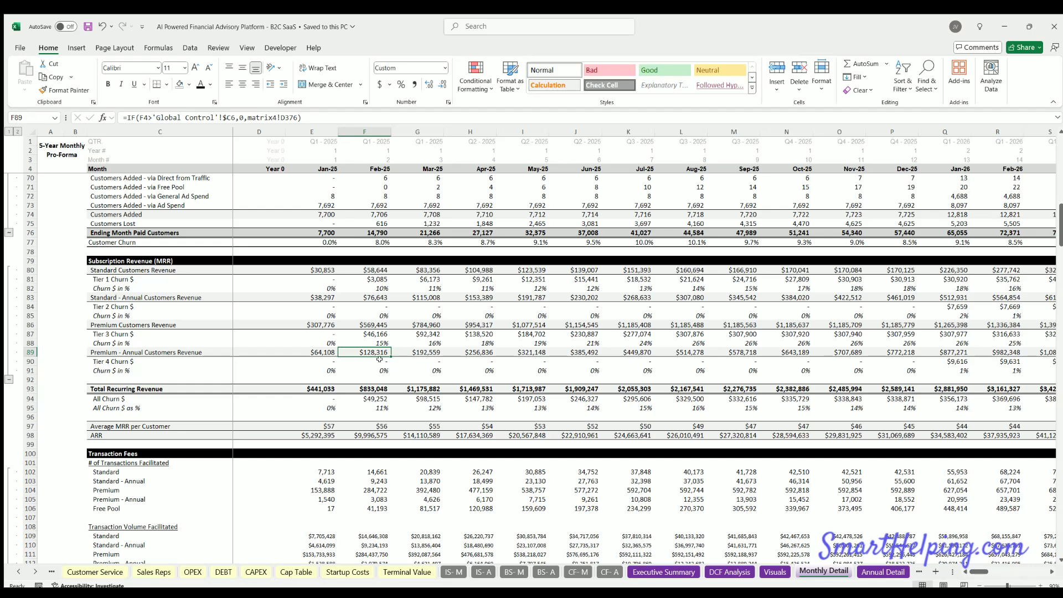
{"action": "left_click", "coordinate": [379, 359]}
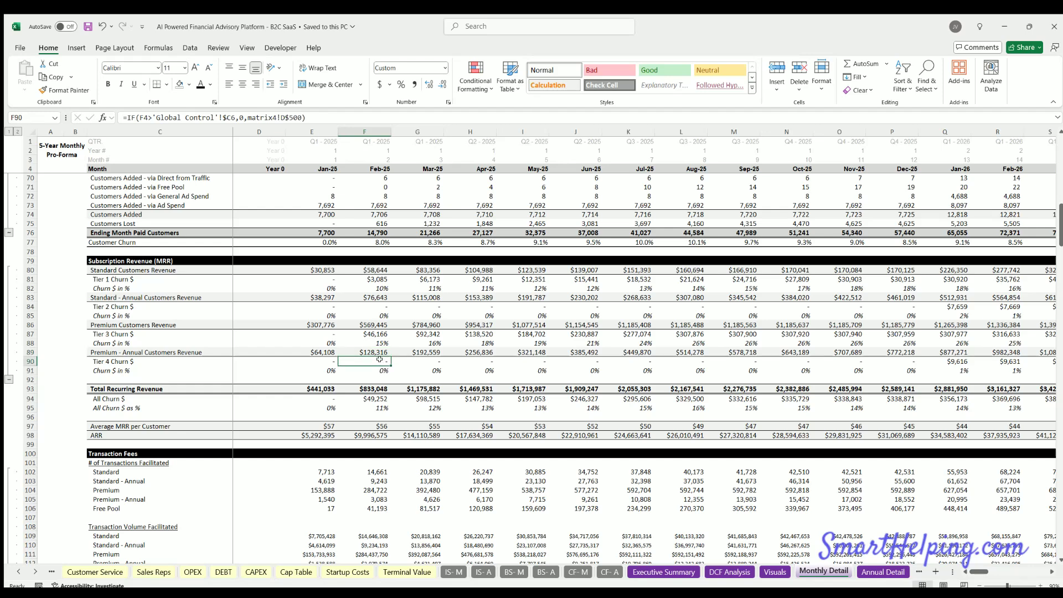
{"action": "left_click", "coordinate": [426, 370]}
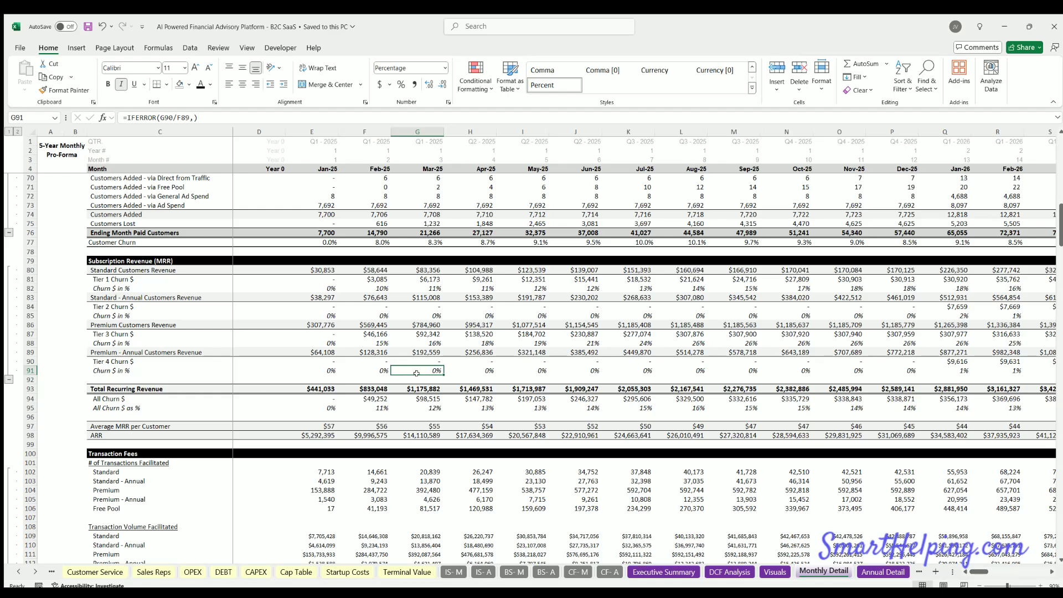
{"action": "key", "text": "Up"}
{"action": "key", "text": "Right"}
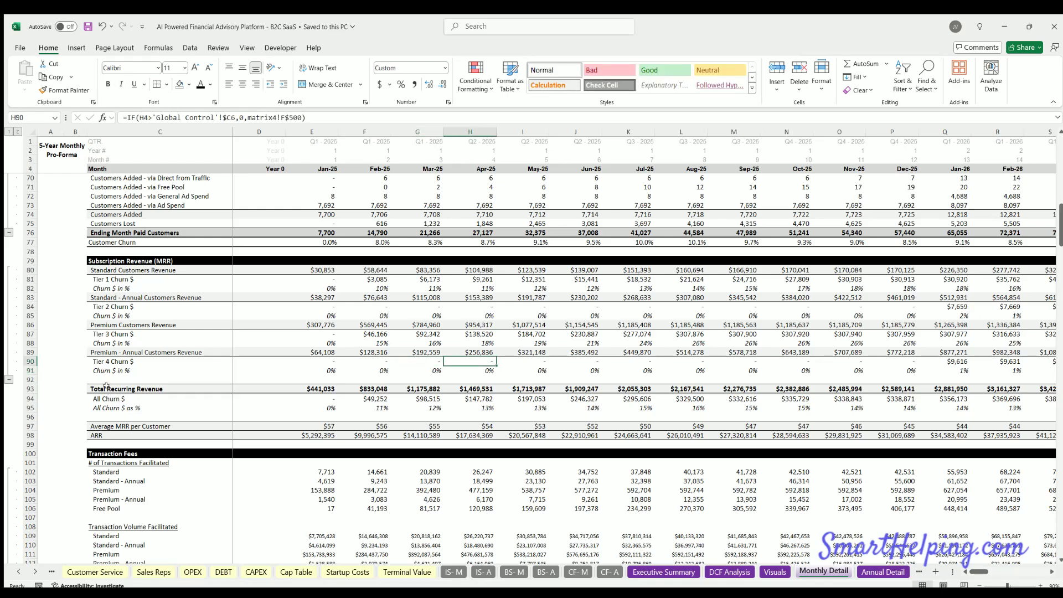
- Review the Total Recurring Revenue and Average MRR per Customer rows for the first months of 2025
{"action": "left_click_drag", "start_coordinate": [106, 389], "coordinate": [470, 388]}
{"action": "scroll", "coordinate": [107, 396], "scroll_direction": "down", "scroll_amount": 3}
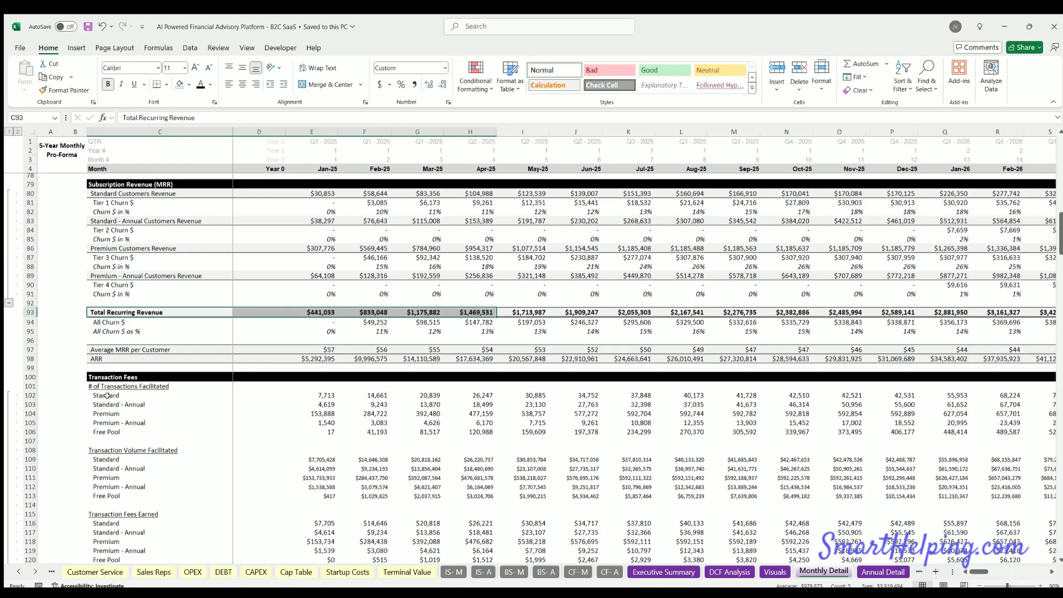
{"action": "scroll", "coordinate": [106, 397], "scroll_direction": "down", "scroll_amount": 1}
{"action": "left_click_drag", "start_coordinate": [127, 326], "coordinate": [478, 325]}
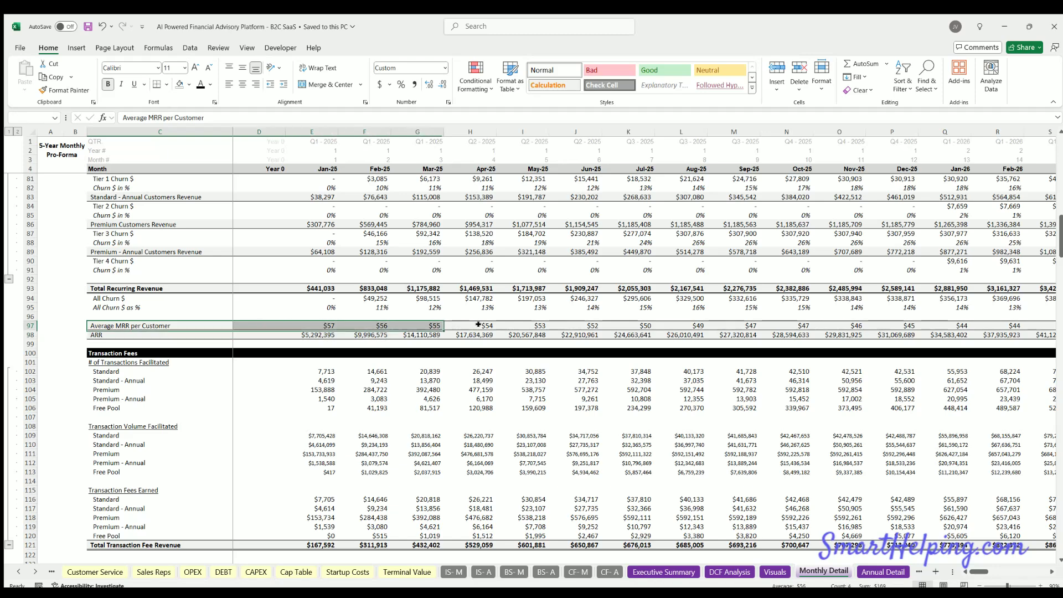
- Inspect the ARR row's formulas from Jan-25 through Apr-25
{"action": "left_click", "coordinate": [141, 330]}
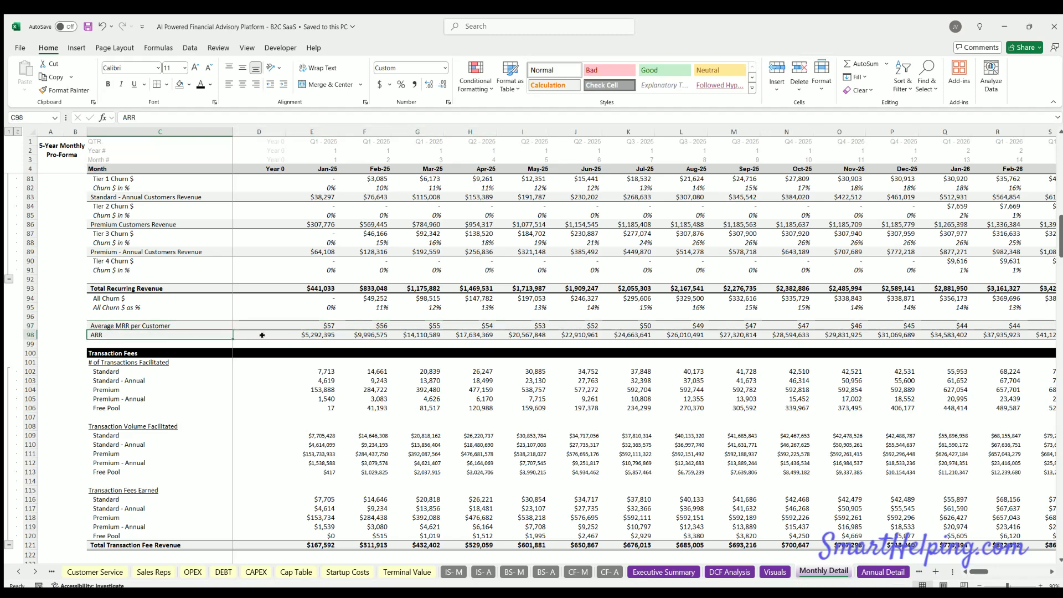
{"action": "left_click_drag", "start_coordinate": [262, 335], "coordinate": [437, 334]}
{"action": "left_click", "coordinate": [313, 334]}
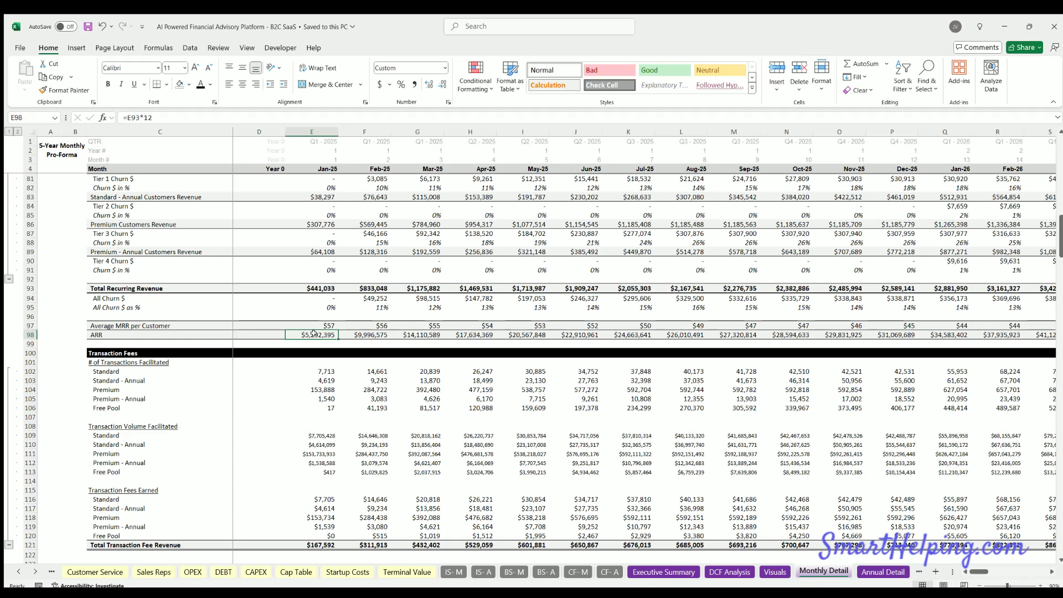
{"action": "key", "text": "Right"}
{"action": "key", "text": "Right"}
{"action": "key", "text": "Right"}
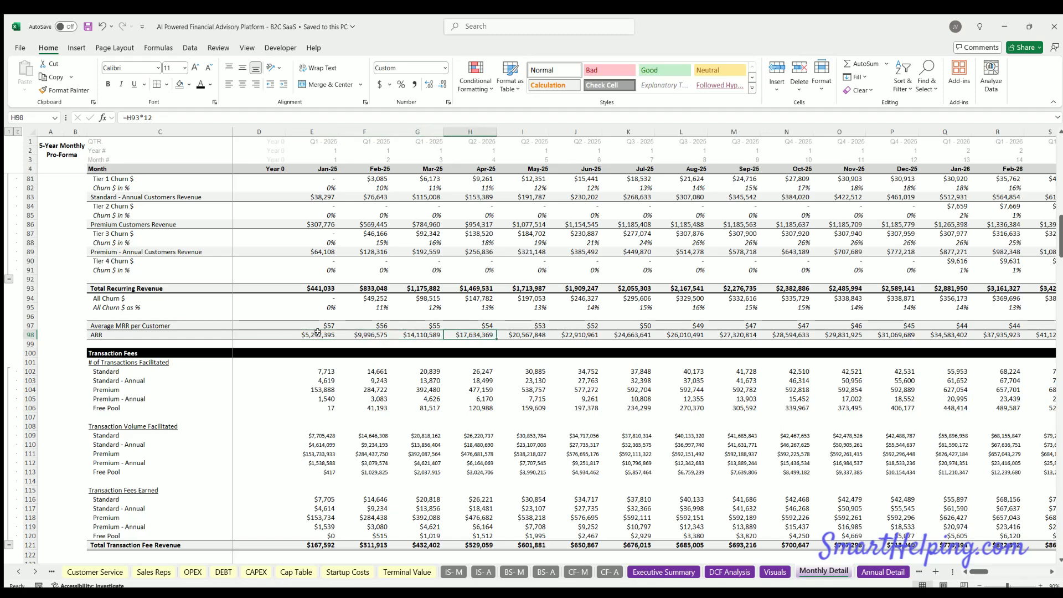
- Trace Jan-25 Total Recurring Revenue down to ARR, and check the ARR formulas through Mar-25
{"action": "left_click", "coordinate": [313, 287]}
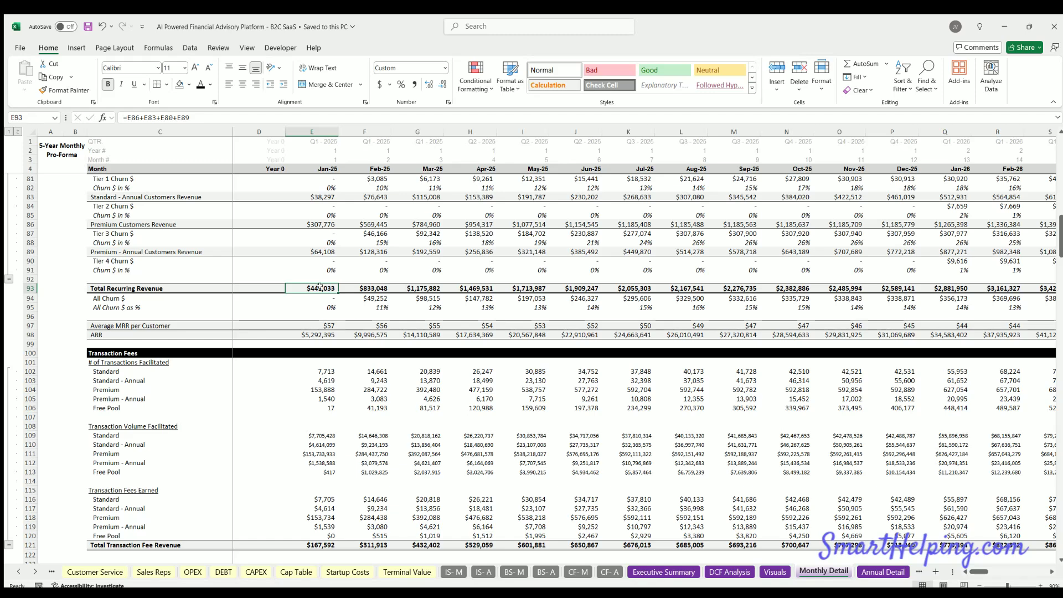
{"action": "key", "text": "Down"}
{"action": "key", "text": "Down"}
{"action": "key", "text": "Down"}
{"action": "key", "text": "Down"}
{"action": "key", "text": "Down"}
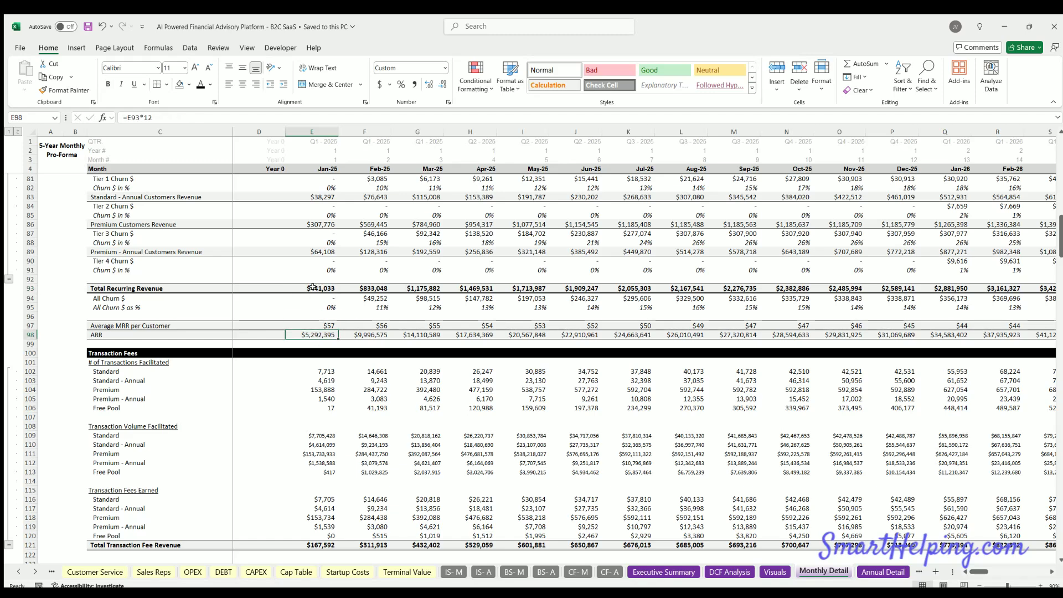
{"action": "key", "text": "Right"}
{"action": "key", "text": "Right"}
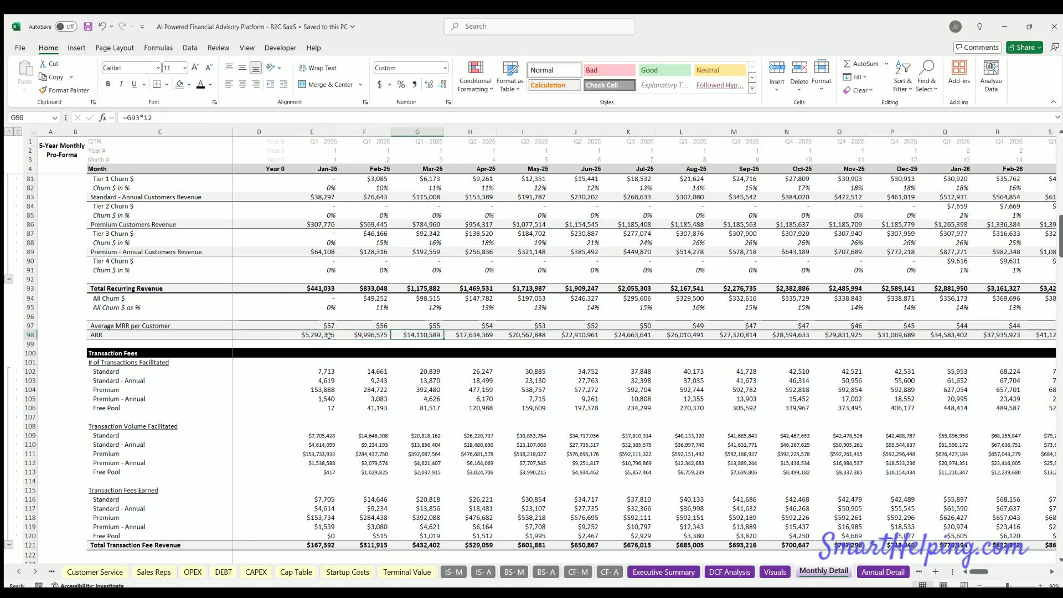
- Review the Transaction Fees section and inspect Jan-25 formulas from transaction counts and volumes down to Total Transaction Fee Revenue
{"action": "scroll", "coordinate": [329, 335], "scroll_direction": "down", "scroll_amount": 4}
{"action": "left_click_drag", "start_coordinate": [102, 248], "coordinate": [686, 436]}
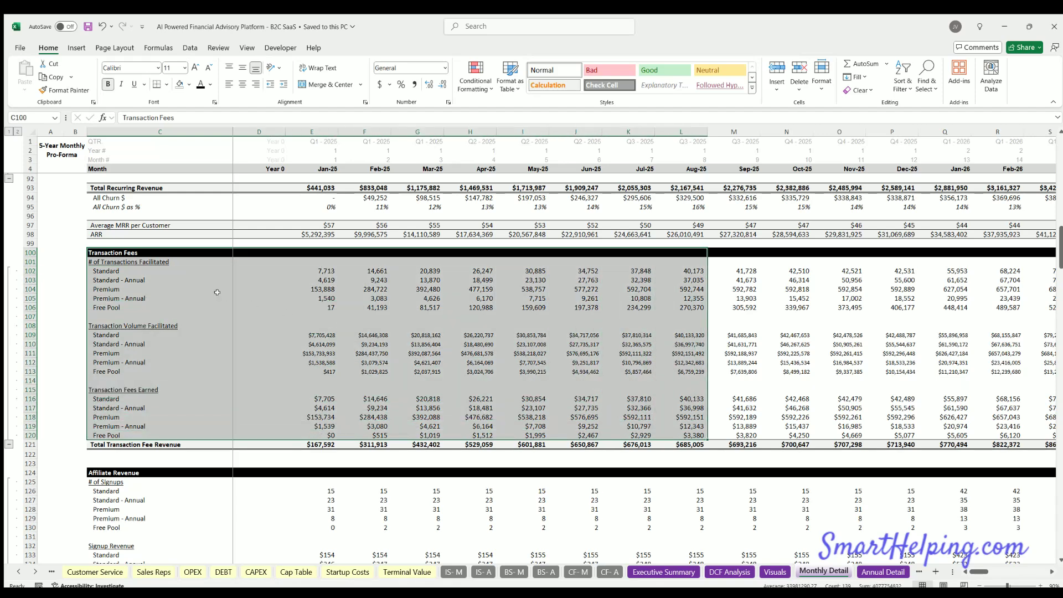
{"action": "left_click", "coordinate": [326, 267]}
{"action": "left_click", "coordinate": [322, 334]}
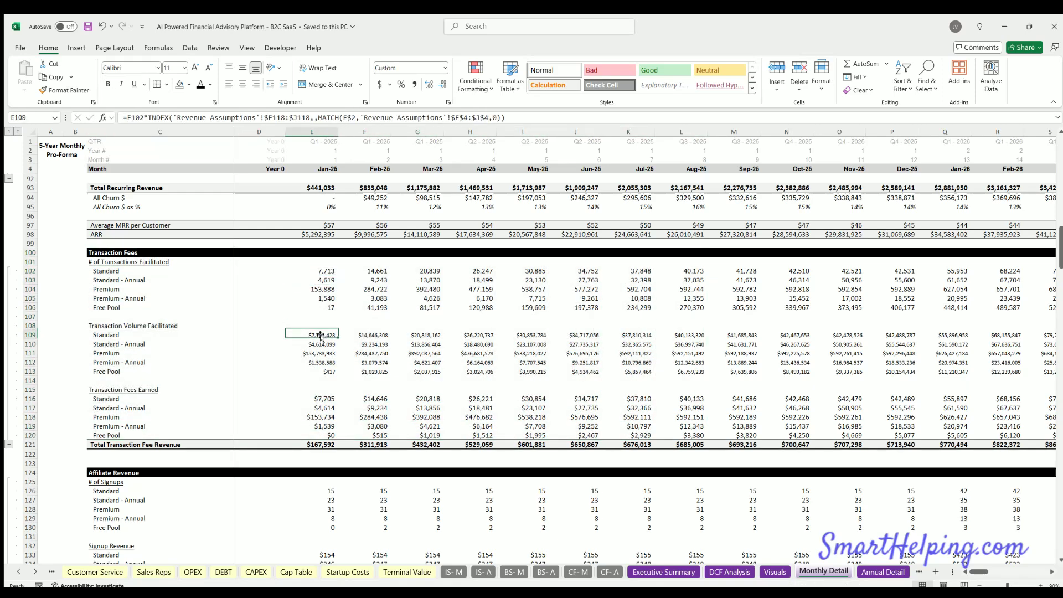
{"action": "left_click", "coordinate": [318, 396]}
{"action": "left_click", "coordinate": [322, 416]}
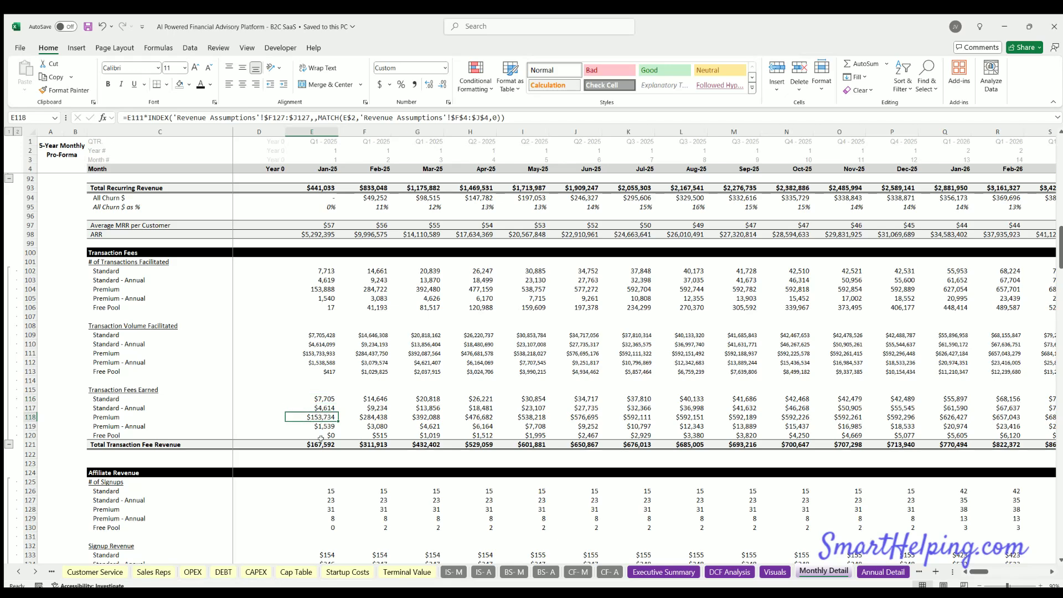
{"action": "left_click", "coordinate": [321, 443]}
- Rename the Affiliate Revenue section heading in C124 as "Affiliate Revenue / One-time Fee Revenue"
{"action": "scroll", "coordinate": [125, 281], "scroll_direction": "down", "scroll_amount": 7}
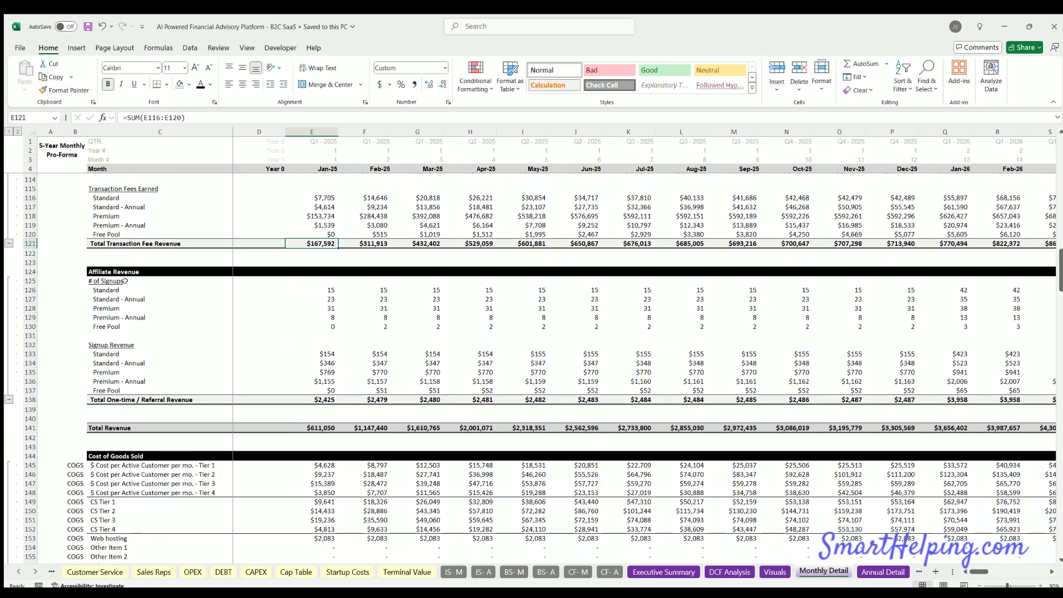
{"action": "left_click", "coordinate": [113, 271]}
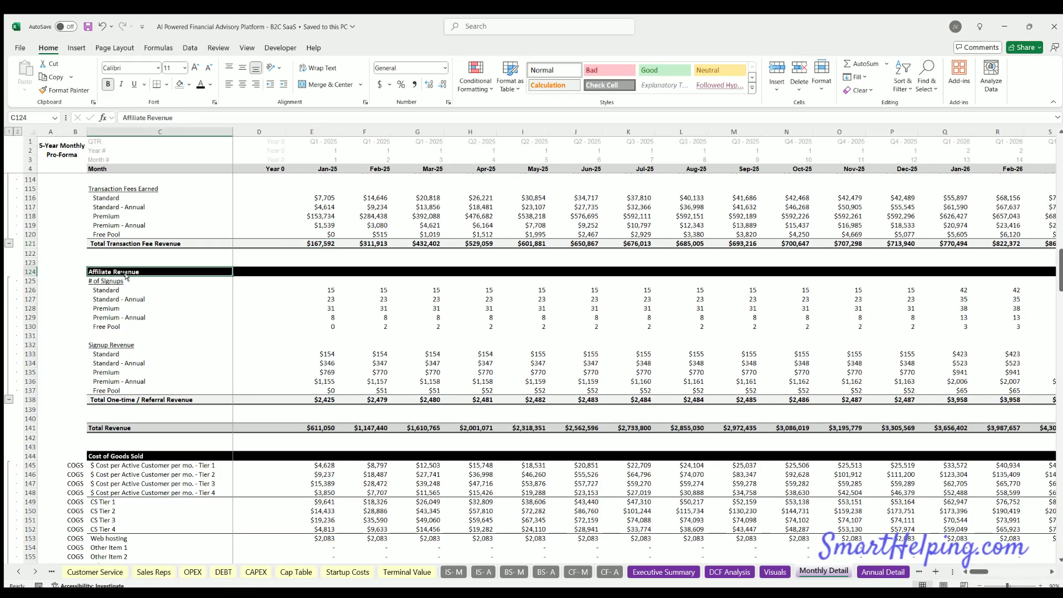
{"action": "left_click", "coordinate": [176, 118]}
{"action": "type", "text": "/"}
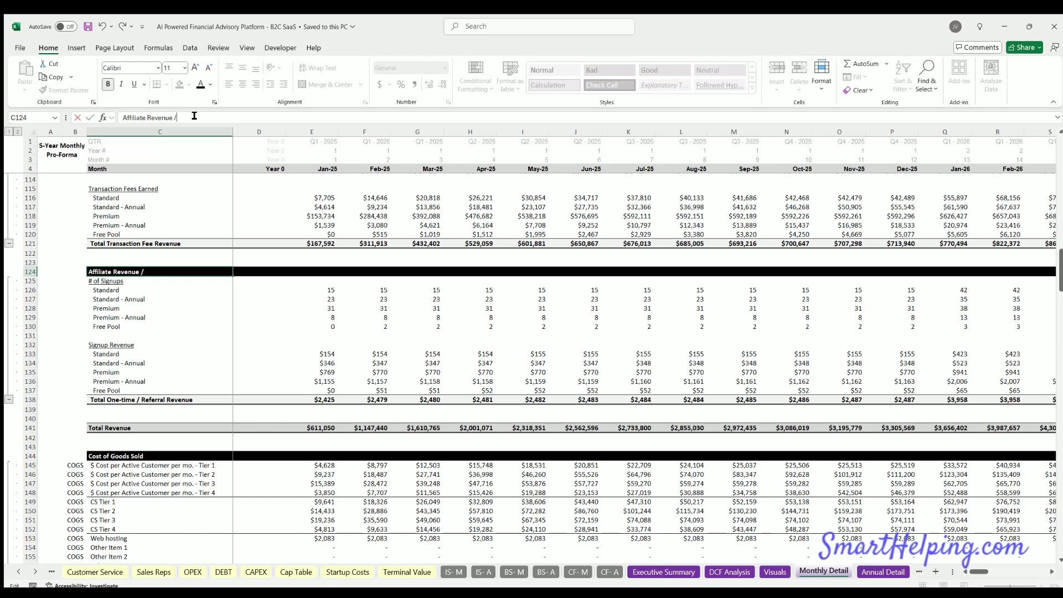
{"action": "type", "text": " One-time Fee Revenue"}
{"action": "key", "text": "Return"}
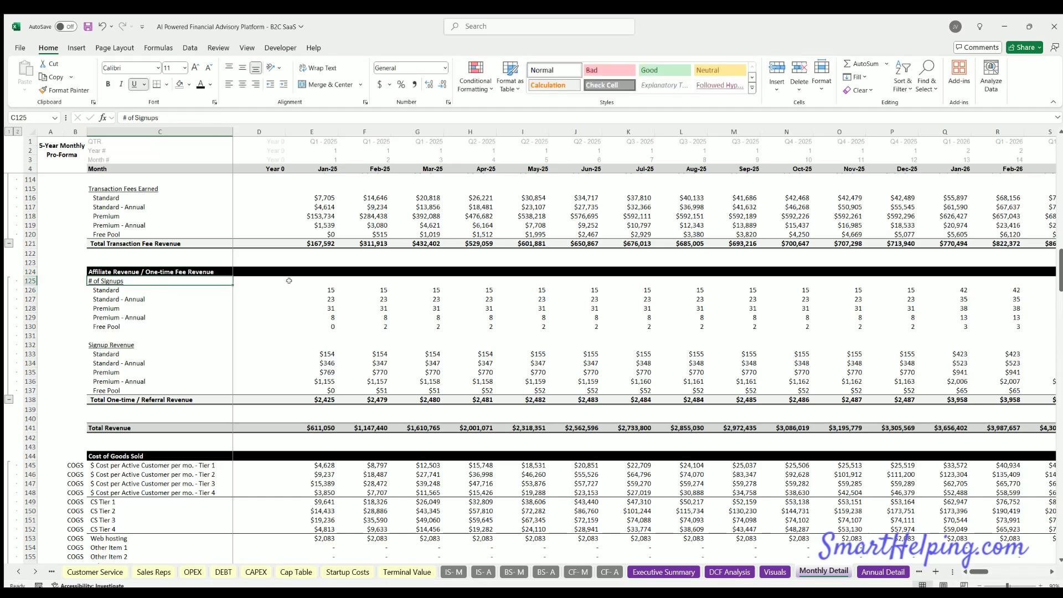
- Check the Jan-25 signup formulas against the FY 2025 participation rates and one-time commissions per signup on Revenue Assumptions
{"action": "left_click", "coordinate": [324, 299]}
{"action": "left_click_drag", "start_coordinate": [326, 308], "coordinate": [326, 327]}
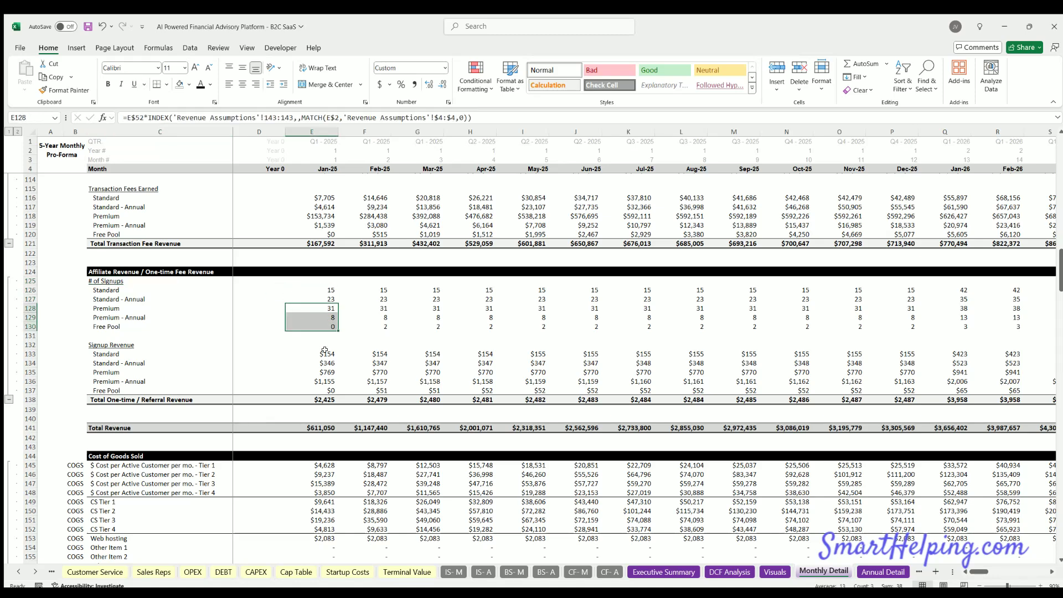
{"action": "left_click", "coordinate": [52, 571]}
{"action": "left_click", "coordinate": [53, 571]}
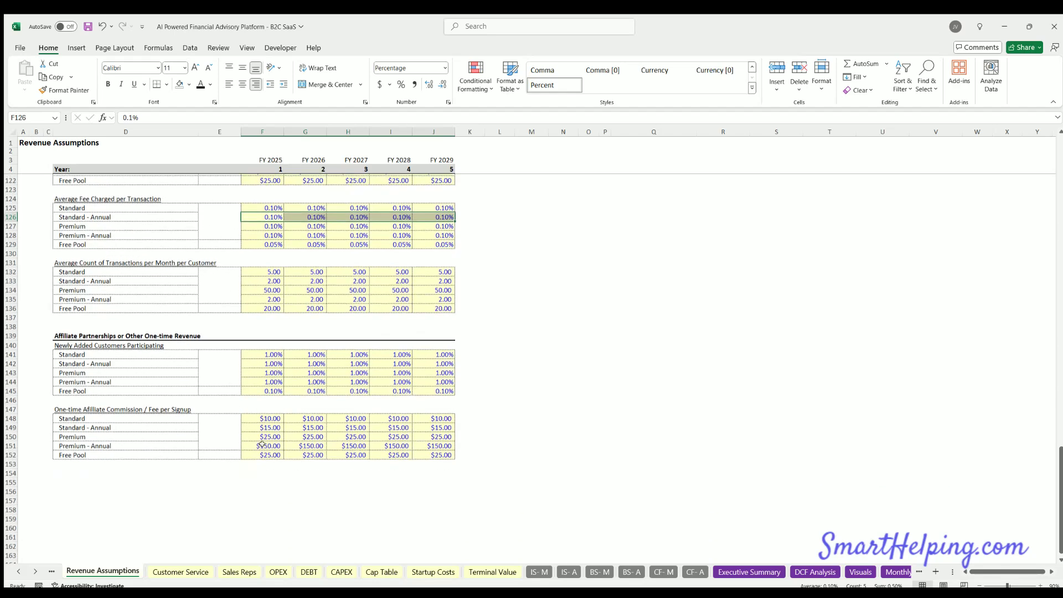
{"action": "scroll", "coordinate": [261, 444], "scroll_direction": "down", "scroll_amount": 1}
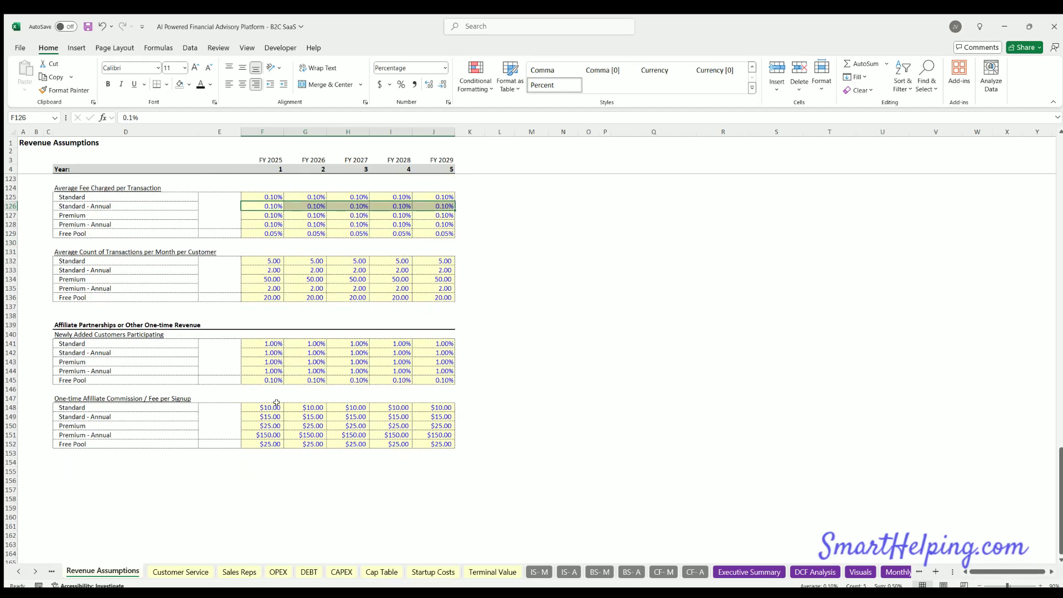
{"action": "left_click_drag", "start_coordinate": [268, 403], "coordinate": [269, 446]}
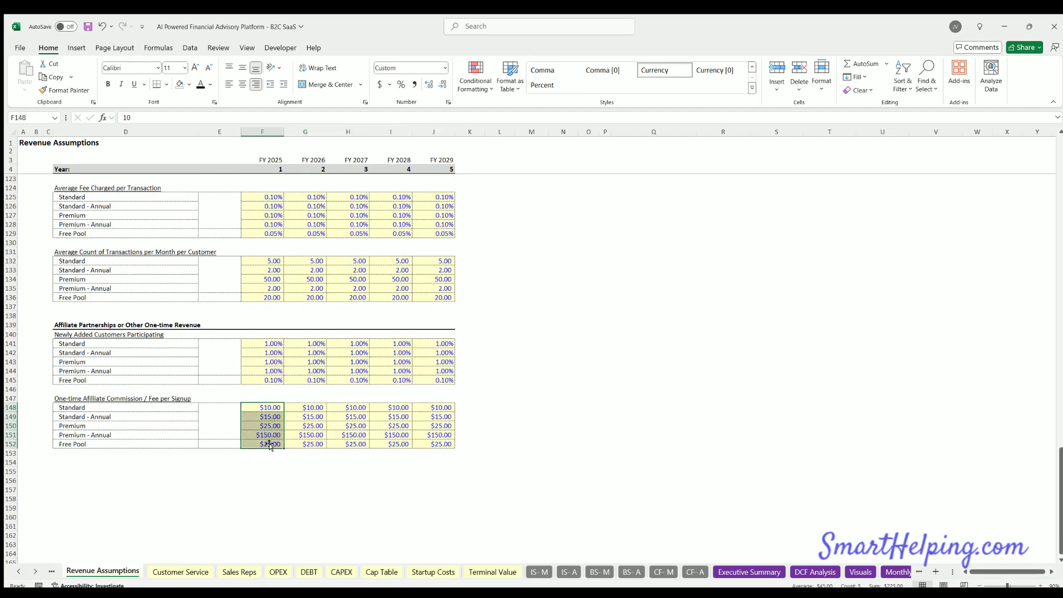
{"action": "left_click", "coordinate": [265, 434]}
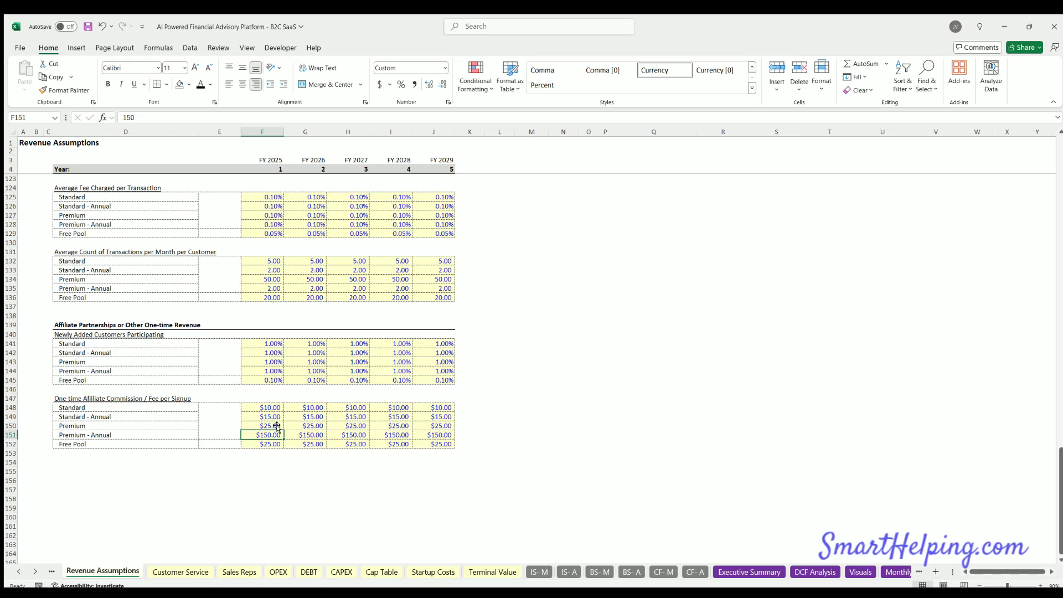
{"action": "left_click", "coordinate": [268, 342]}
{"action": "left_click_drag", "start_coordinate": [267, 348], "coordinate": [268, 379]}
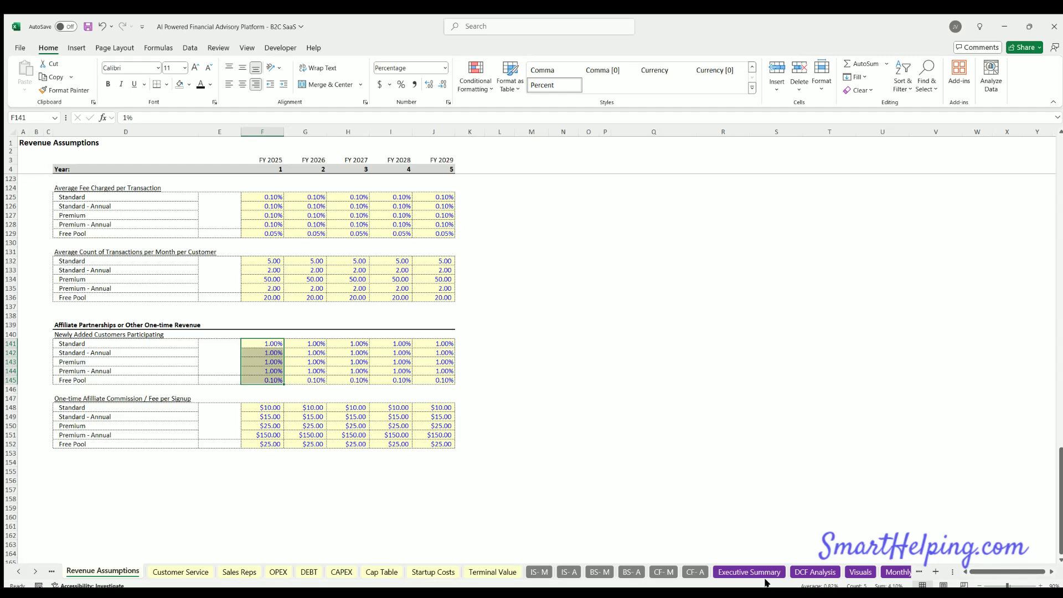
- Trace Jan-25 signups on Monthly Detail down to Total One-time / Referral Revenue, and review Total Revenue from Jan-25 to Jul-25
{"action": "left_click", "coordinate": [896, 571]}
{"action": "left_click", "coordinate": [314, 293]}
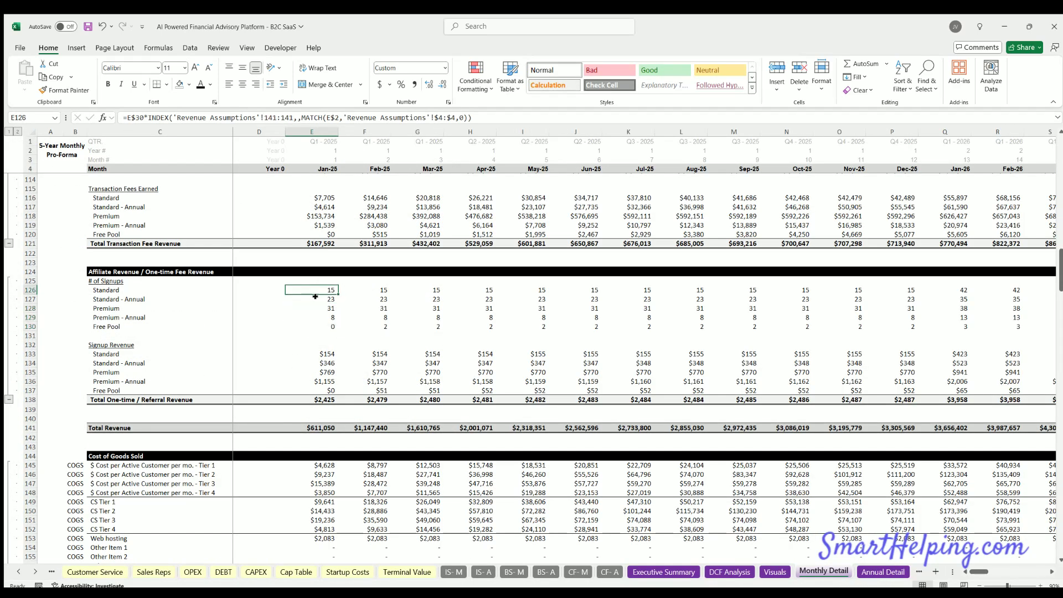
{"action": "left_click_drag", "start_coordinate": [315, 296], "coordinate": [316, 391]}
{"action": "left_click", "coordinate": [324, 399]}
{"action": "left_click", "coordinate": [376, 399]}
{"action": "left_click", "coordinate": [429, 399]}
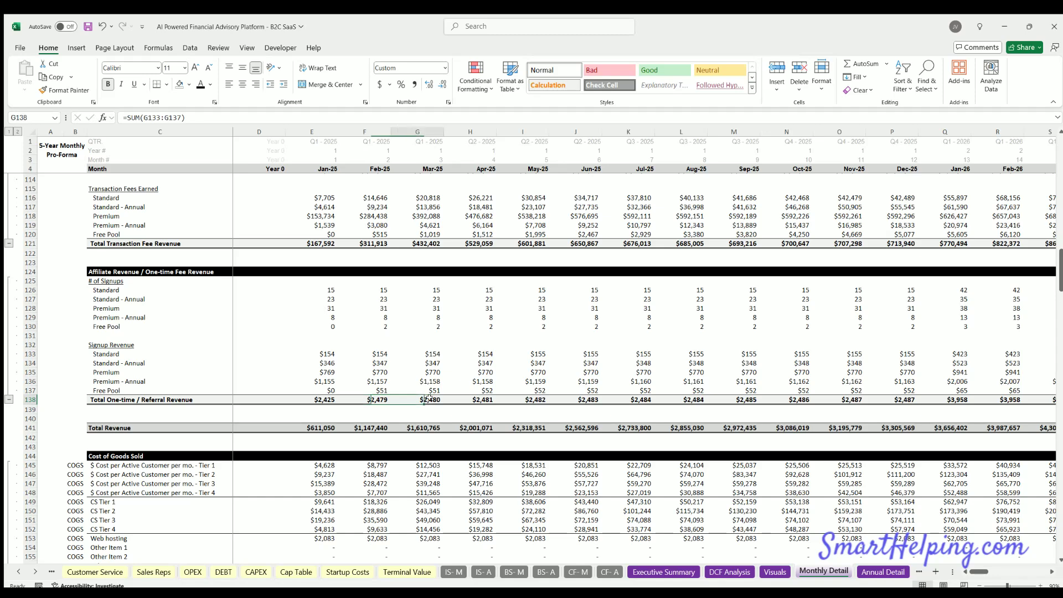
{"action": "left_click_drag", "start_coordinate": [330, 429], "coordinate": [631, 429]}
{"action": "scroll", "coordinate": [328, 320], "scroll_direction": "down", "scroll_amount": 4}
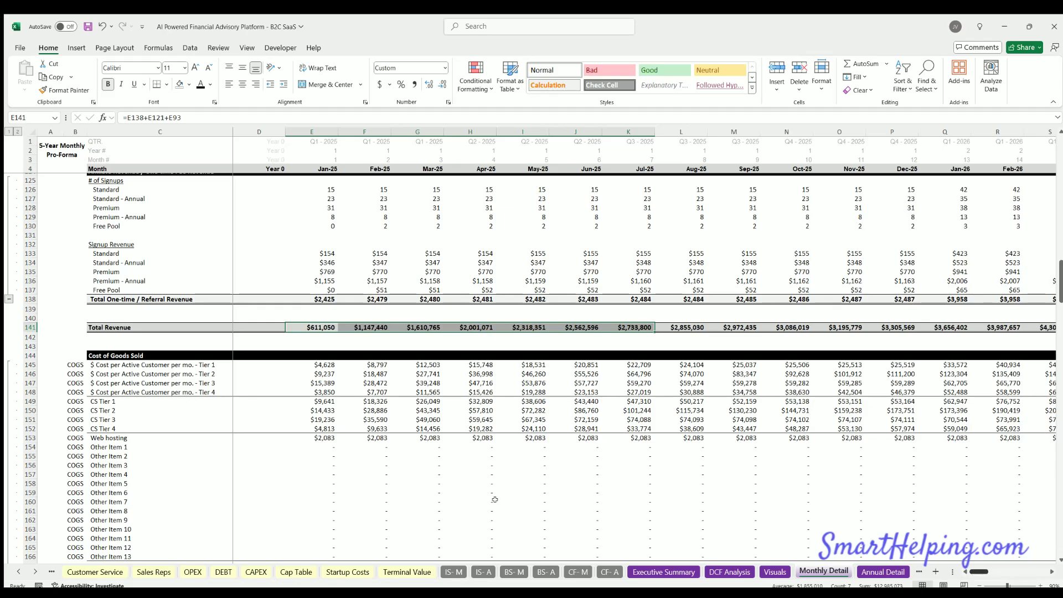
- Return to the start of the Revenue Assumptions sheet and review its Key Stats summary
{"action": "scroll", "coordinate": [494, 499], "scroll_direction": "up", "scroll_amount": 20}
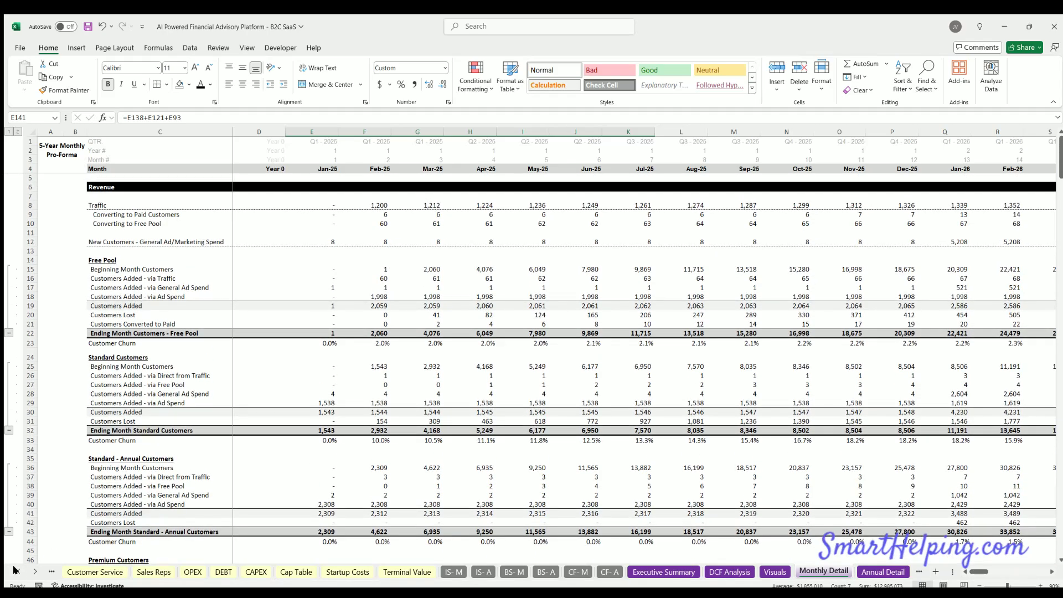
{"action": "left_click", "coordinate": [16, 570]}
{"action": "left_click", "coordinate": [16, 570]}
{"action": "left_click", "coordinate": [193, 572]}
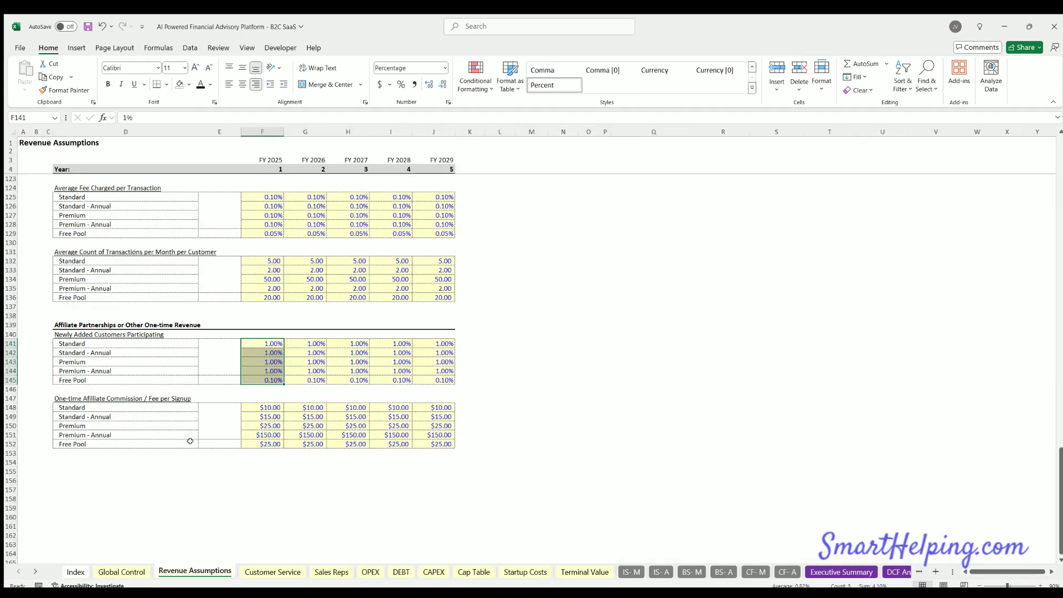
{"action": "scroll", "coordinate": [189, 441], "scroll_direction": "up", "scroll_amount": 20}
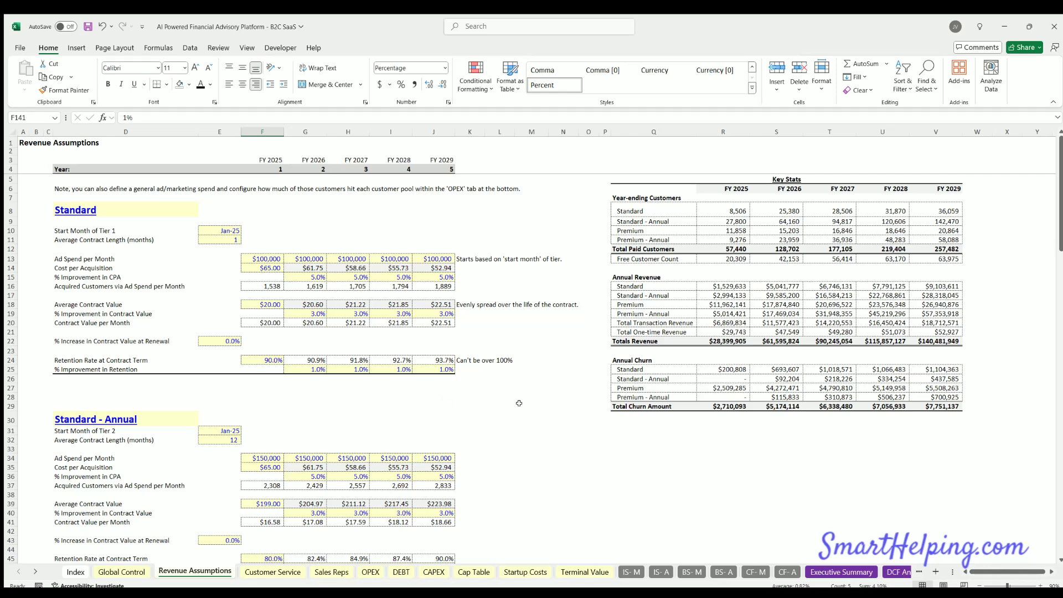
{"action": "left_click", "coordinate": [656, 475]}
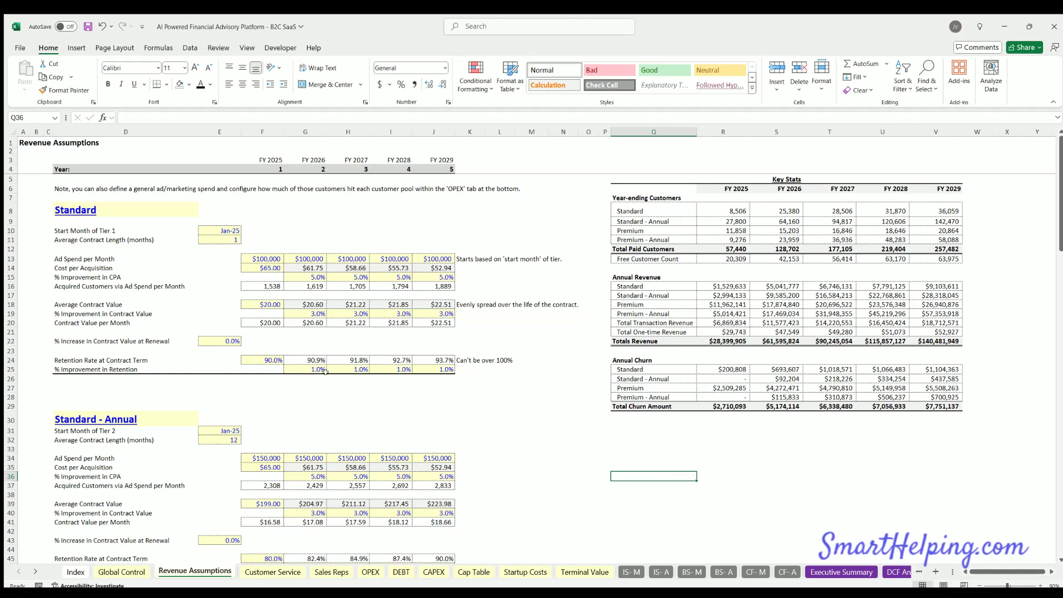
- Compare the Standard and Standard - Annual tier assumptions, including the Standard - Annual average contract length
{"action": "scroll", "coordinate": [325, 371], "scroll_direction": "down", "scroll_amount": 10}
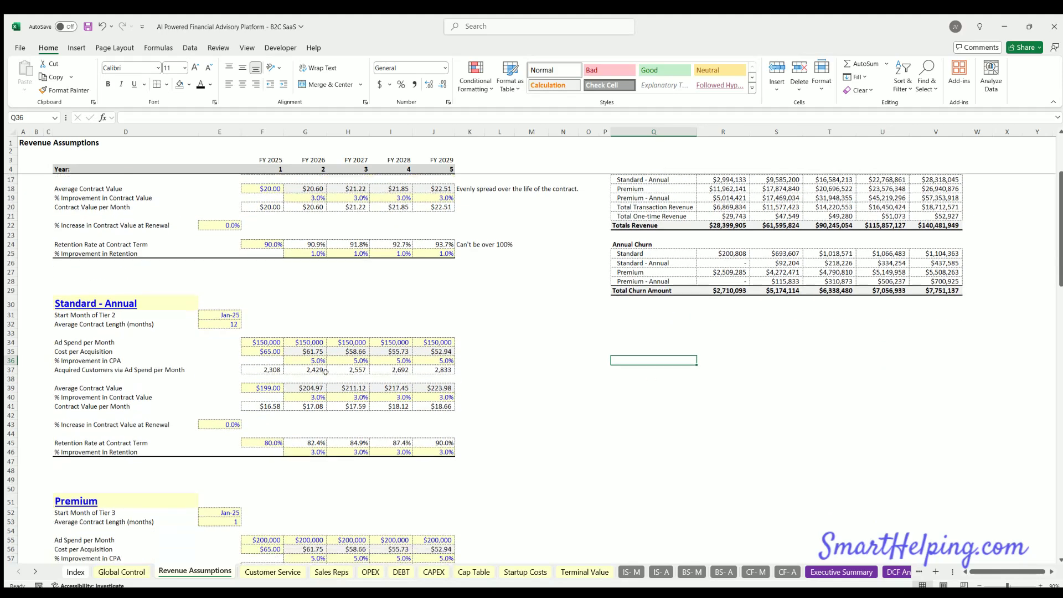
{"action": "scroll", "coordinate": [325, 370], "scroll_direction": "up", "scroll_amount": 10}
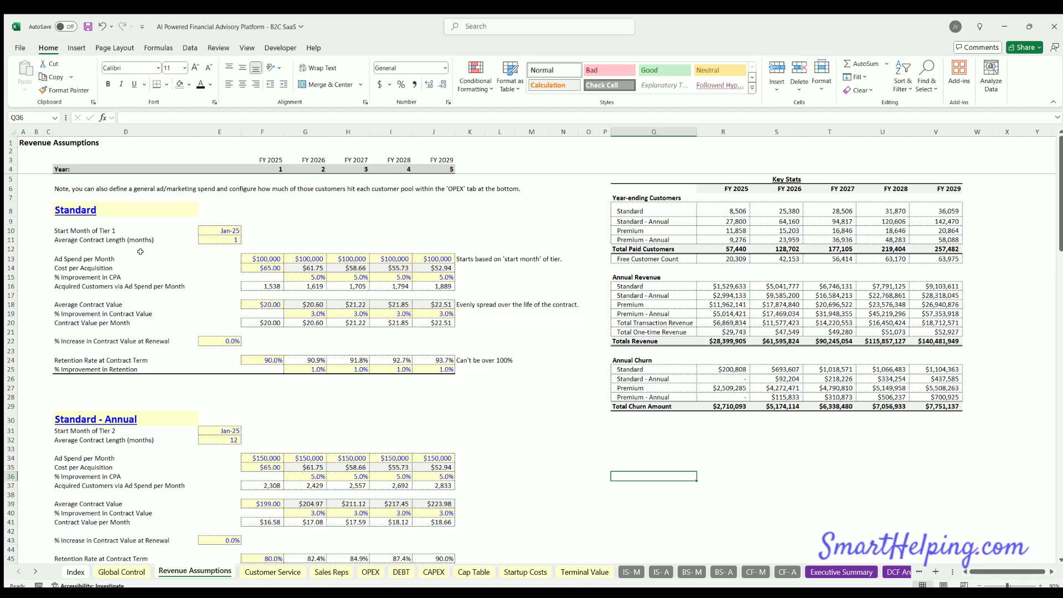
{"action": "left_click", "coordinate": [100, 207]}
{"action": "left_click", "coordinate": [92, 420]}
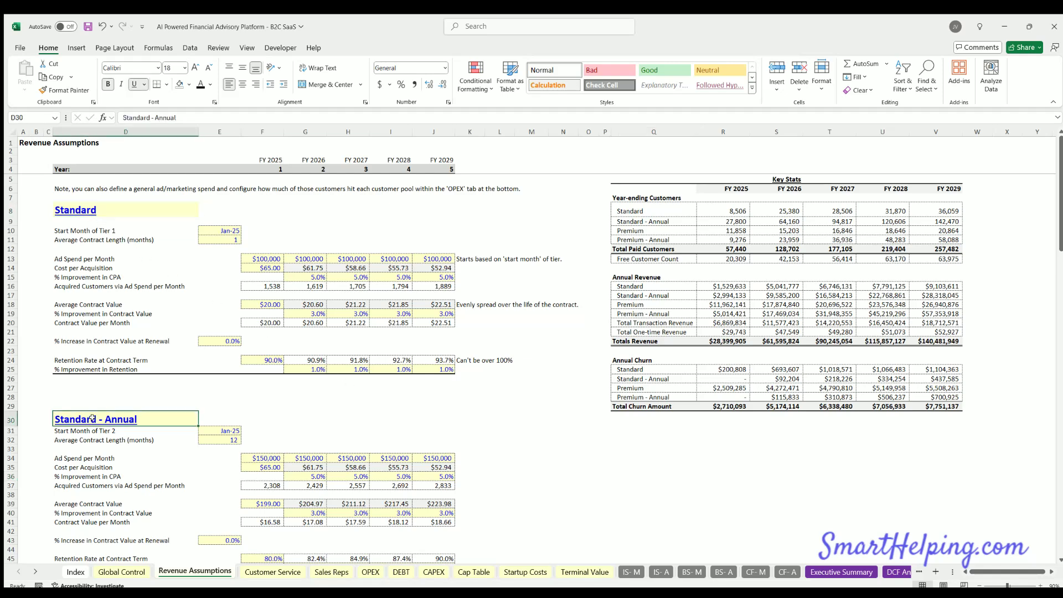
{"action": "left_click_drag", "start_coordinate": [219, 436], "coordinate": [64, 439]}
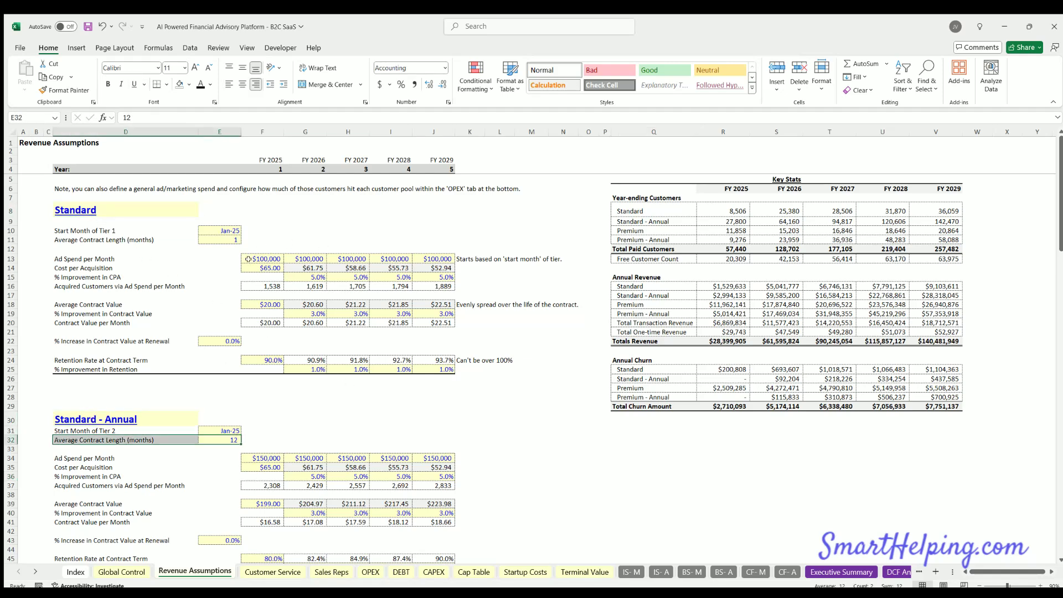
- Review the Traffic and Organic Conversions, Transaction Fees and Affiliate Partnerships assumptions on Revenue Assumptions
{"action": "scroll", "coordinate": [257, 315], "scroll_direction": "down", "scroll_amount": 20}
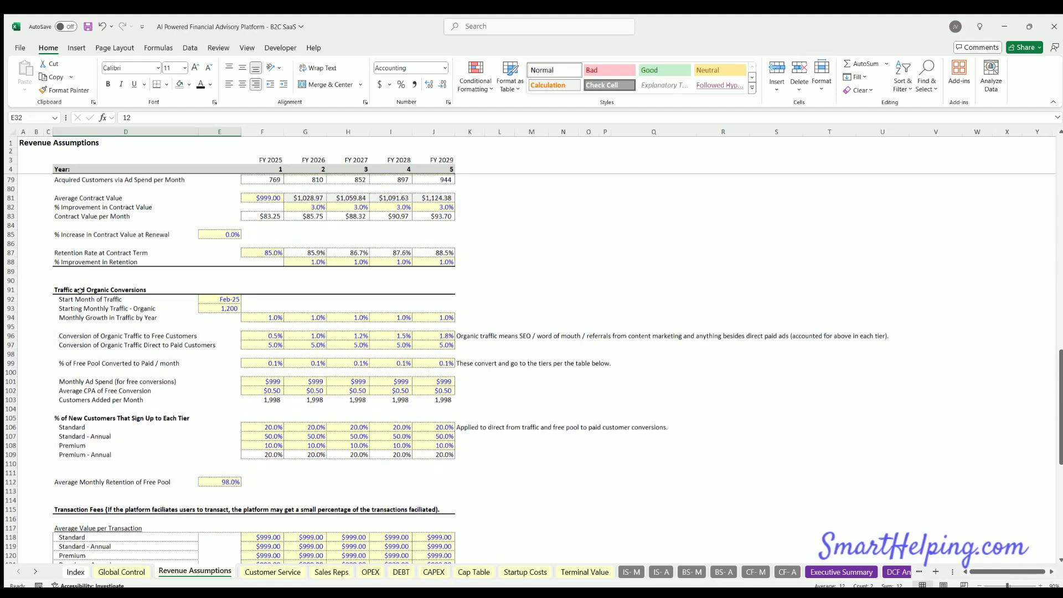
{"action": "left_click", "coordinate": [67, 285]}
{"action": "scroll", "coordinate": [130, 367], "scroll_direction": "down", "scroll_amount": 4}
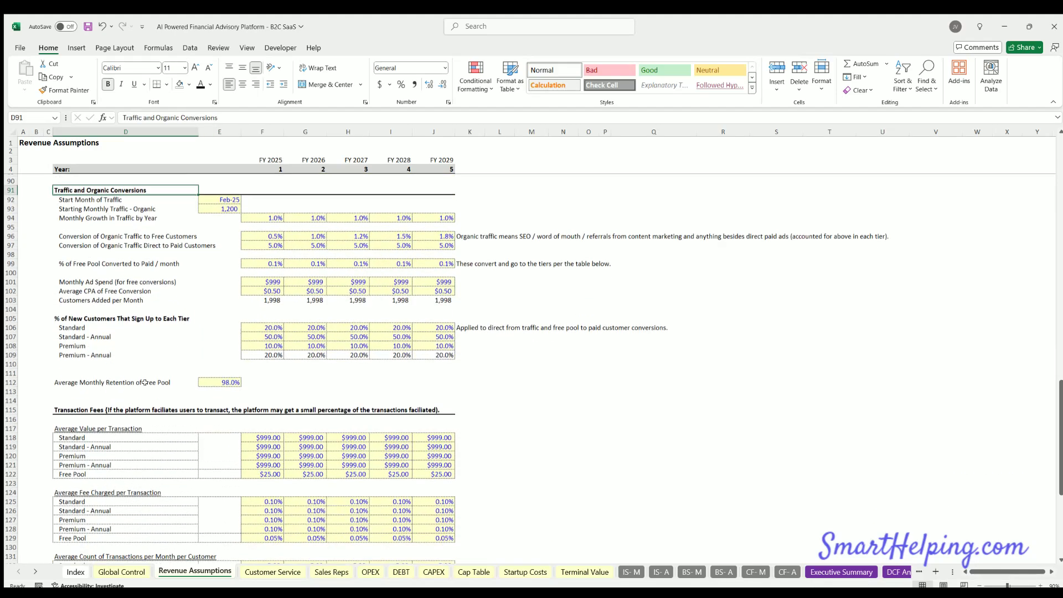
{"action": "scroll", "coordinate": [131, 368], "scroll_direction": "down", "scroll_amount": 7}
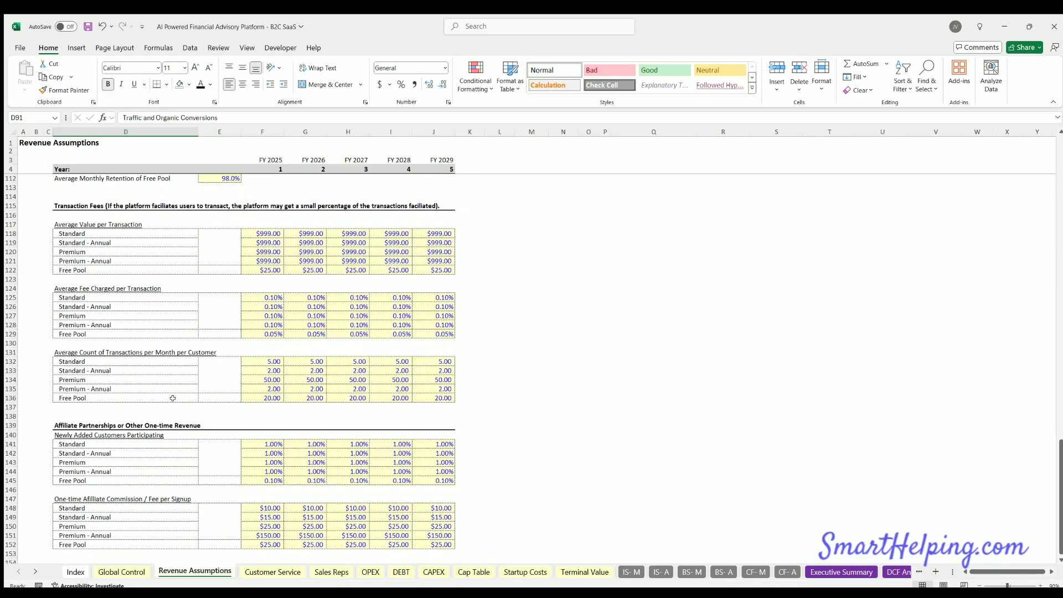
{"action": "scroll", "coordinate": [172, 398], "scroll_direction": "down", "scroll_amount": 4}
{"action": "scroll", "coordinate": [134, 385], "scroll_direction": "up", "scroll_amount": 20}
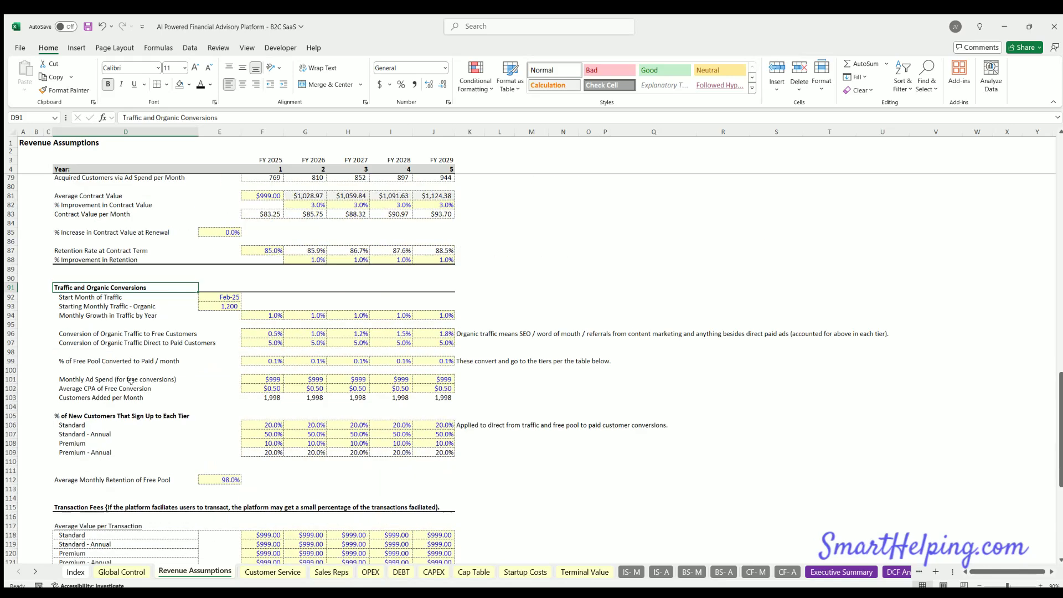
- Save the workbook
{"action": "left_click", "coordinate": [88, 26]}
{"action": "left_click", "coordinate": [685, 446]}
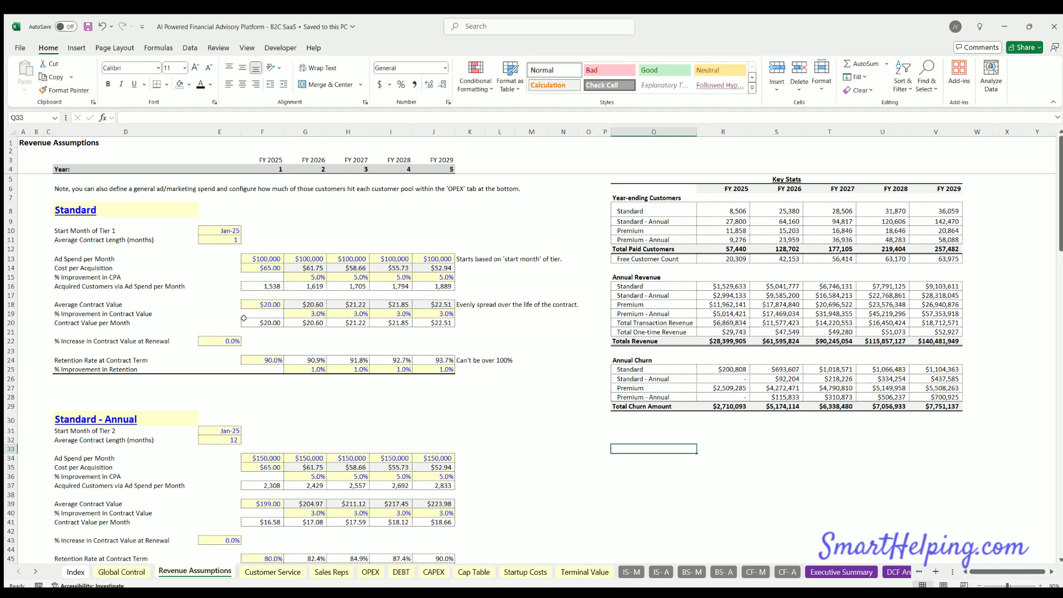
{"action": "left_click", "coordinate": [88, 26]}
{"action": "left_click", "coordinate": [378, 385]}
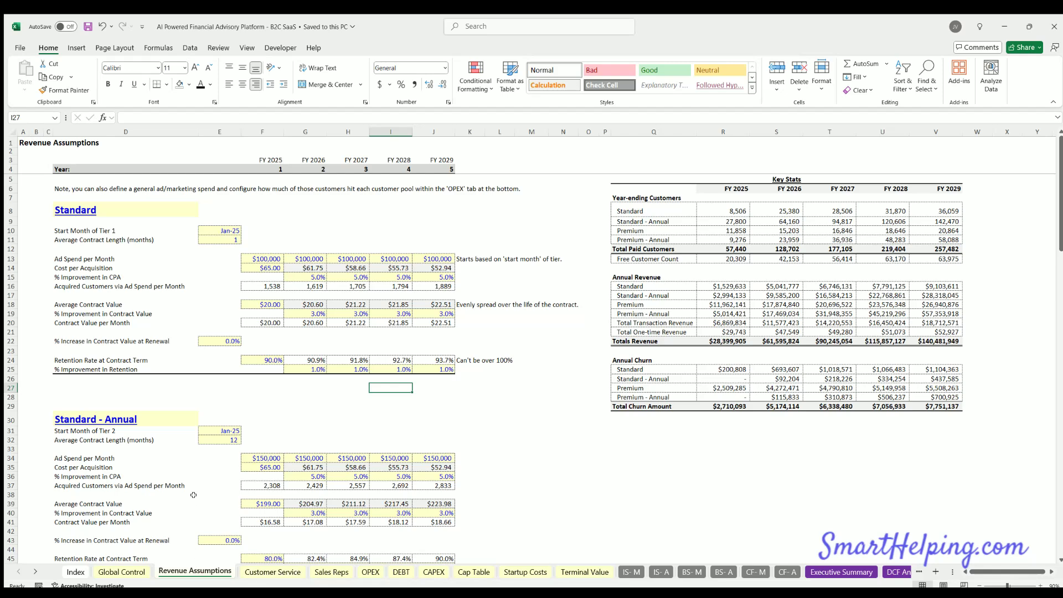
- Review the Tier 1 through Tier 4 headcount requirement blocks on the Customer Service sheet
{"action": "left_click", "coordinate": [281, 574]}
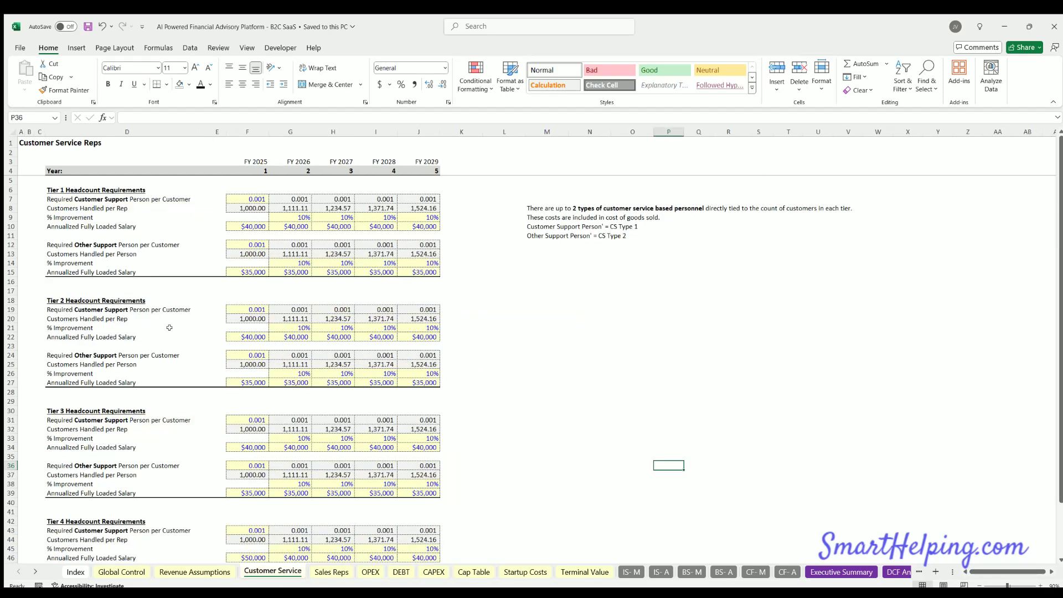
{"action": "left_click_drag", "start_coordinate": [69, 189], "coordinate": [432, 274]}
{"action": "scroll", "coordinate": [74, 339], "scroll_direction": "down", "scroll_amount": 7}
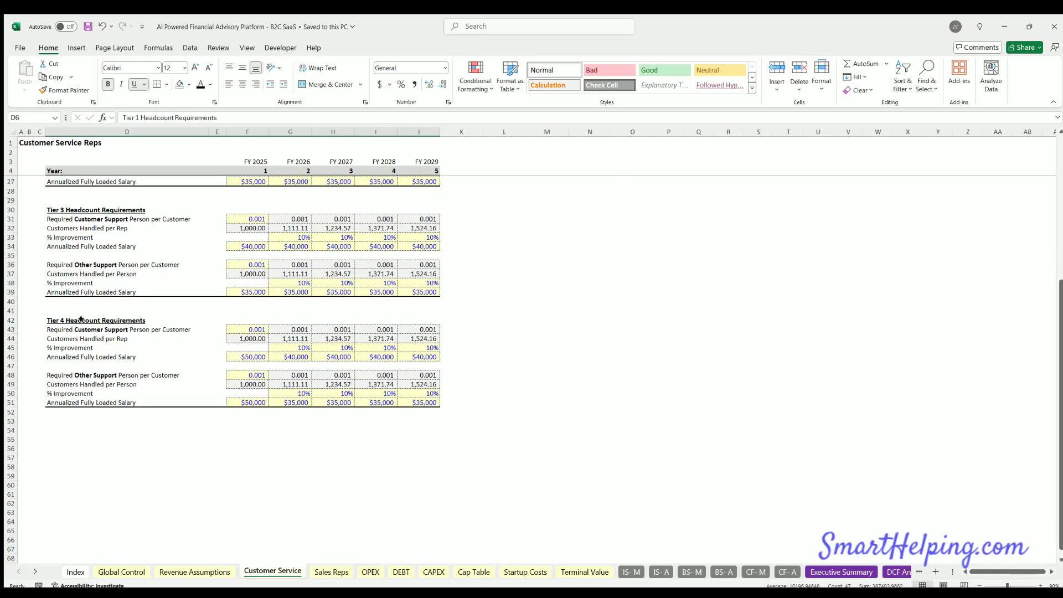
{"action": "left_click_drag", "start_coordinate": [72, 318], "coordinate": [432, 402]}
{"action": "scroll", "coordinate": [127, 345], "scroll_direction": "up", "scroll_amount": 7}
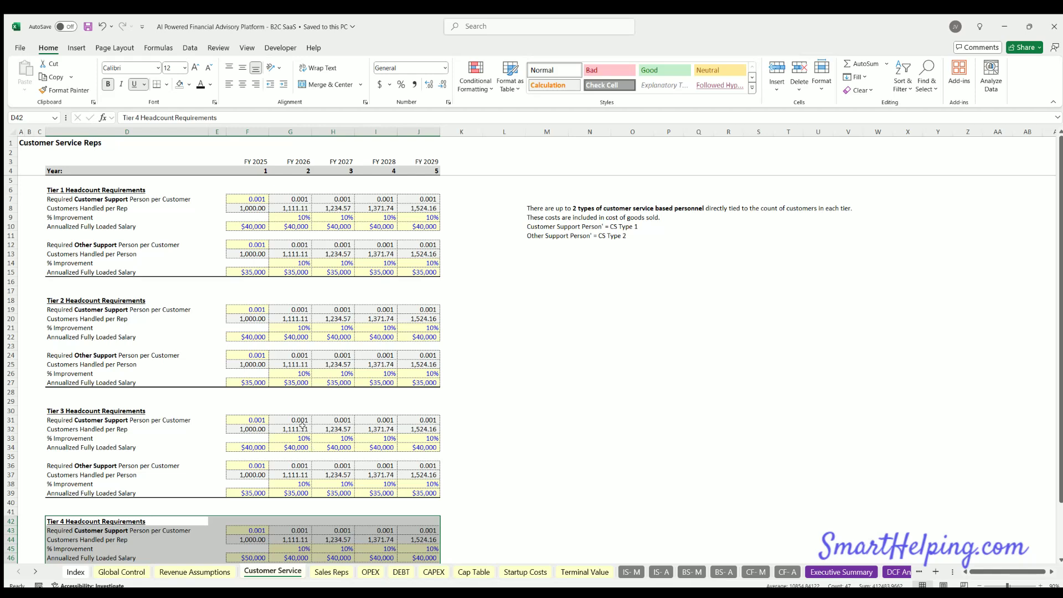
- Inspect Tier 1's FY 2025 required customer support person per customer, fully loaded salary and customers handled per rep
{"action": "left_click", "coordinate": [249, 196]}
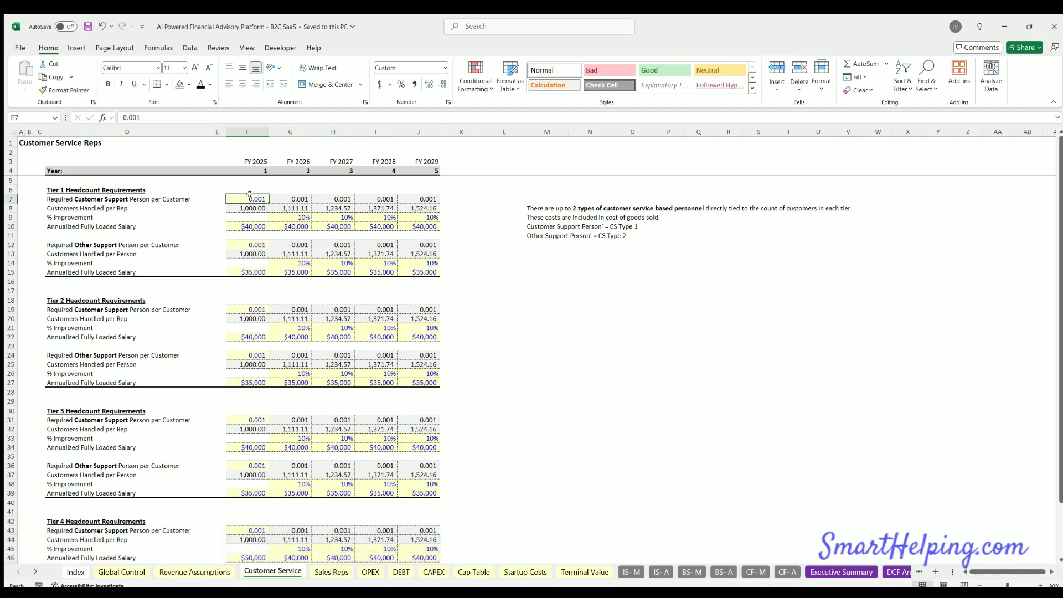
{"action": "left_click", "coordinate": [251, 223]}
{"action": "left_click", "coordinate": [238, 197]}
{"action": "left_click_drag", "start_coordinate": [252, 207], "coordinate": [177, 206]}
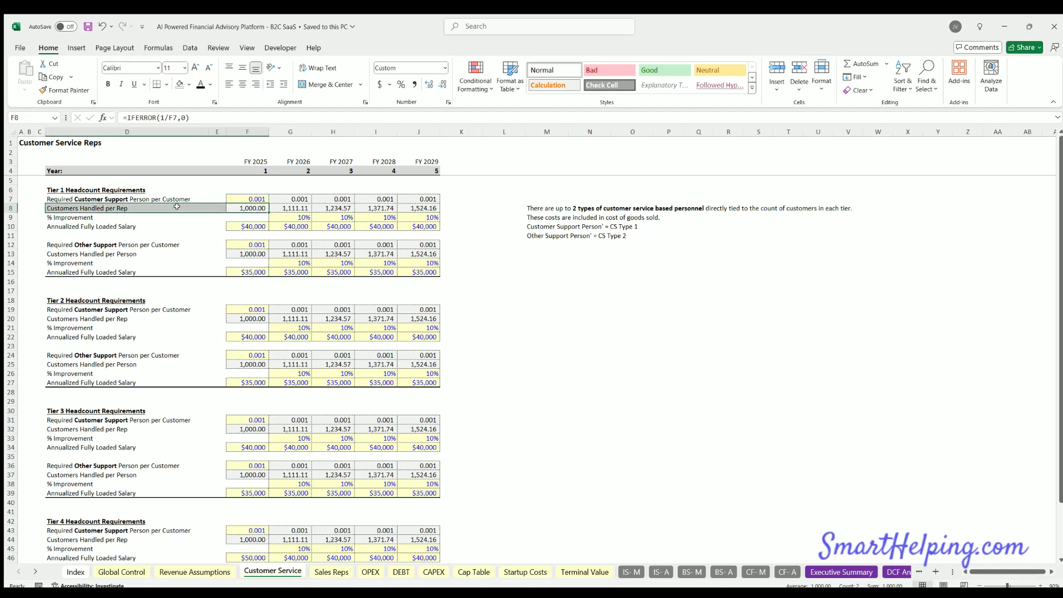
- Examine the January 2025 CS Tier 1 through Tier 4 cost lines under Cost of Goods Sold on Monthly Detail
{"action": "key", "text": "ctrl+Page_Down"}
{"action": "key", "text": "ctrl+Page_Down"}
{"action": "key", "text": "ctrl+Page_Down"}
{"action": "key", "text": "ctrl+Page_Down"}
{"action": "key", "text": "ctrl+Page_Down"}
{"action": "key", "text": "ctrl+Page_Down"}
{"action": "key", "text": "ctrl+Page_Down"}
{"action": "key", "text": "ctrl+Page_Down"}
{"action": "key", "text": "ctrl+Page_Down"}
{"action": "key", "text": "ctrl+Page_Down"}
{"action": "key", "text": "ctrl+Page_Down"}
{"action": "key", "text": "ctrl+Page_Down"}
{"action": "key", "text": "ctrl+Page_Down"}
{"action": "key", "text": "ctrl+Page_Down"}
{"action": "key", "text": "ctrl+Page_Down"}
{"action": "key", "text": "ctrl+Page_Down"}
{"action": "key", "text": "ctrl+Page_Down"}
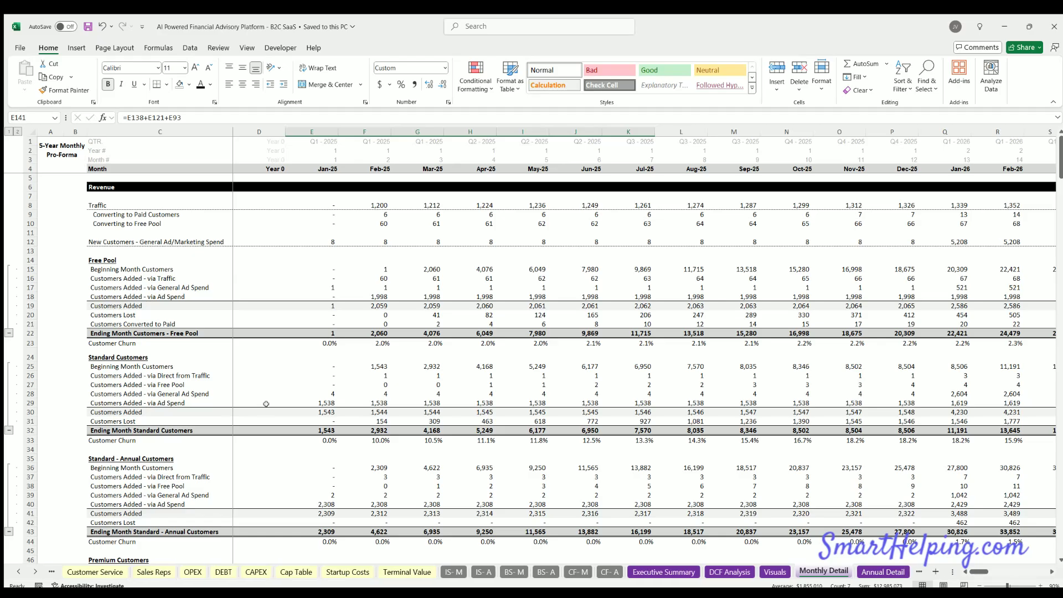
{"action": "scroll", "coordinate": [325, 410], "scroll_direction": "down", "scroll_amount": 14}
{"action": "scroll", "coordinate": [325, 410], "scroll_direction": "down", "scroll_amount": 20}
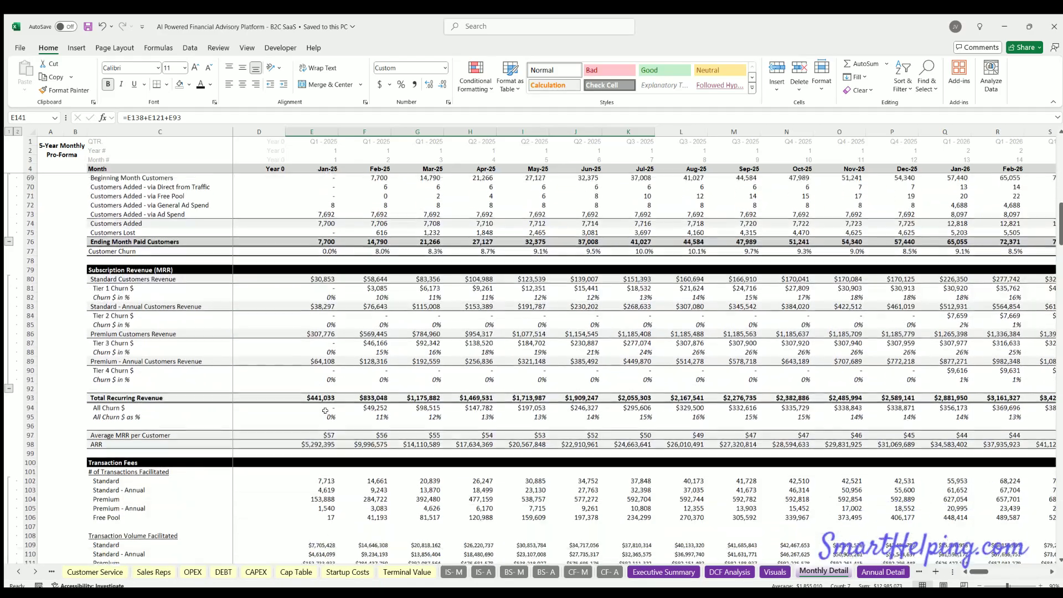
{"action": "scroll", "coordinate": [325, 410], "scroll_direction": "down", "scroll_amount": 7}
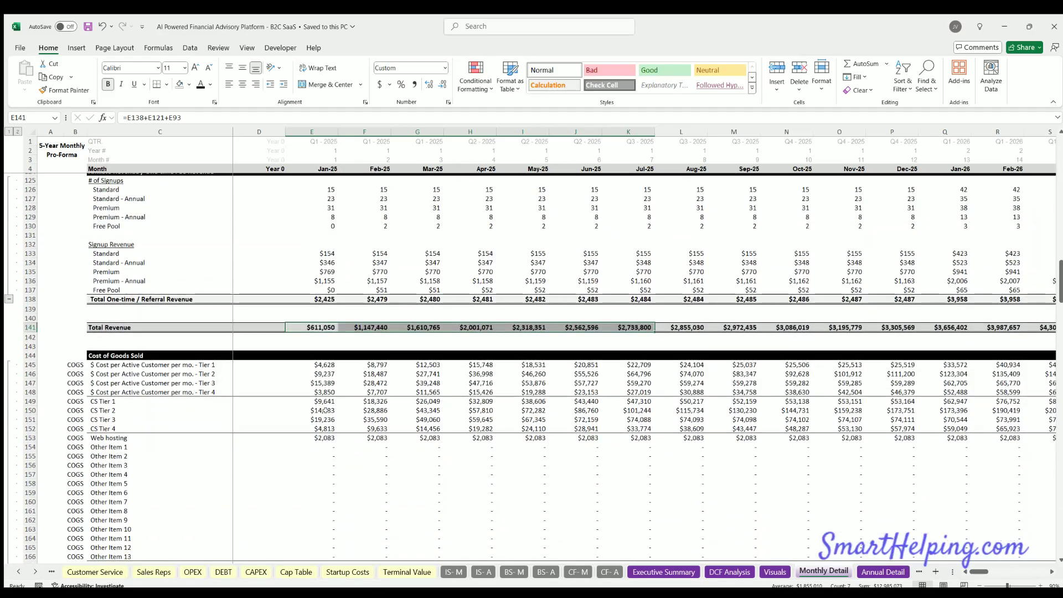
{"action": "left_click_drag", "start_coordinate": [320, 300], "coordinate": [321, 328]}
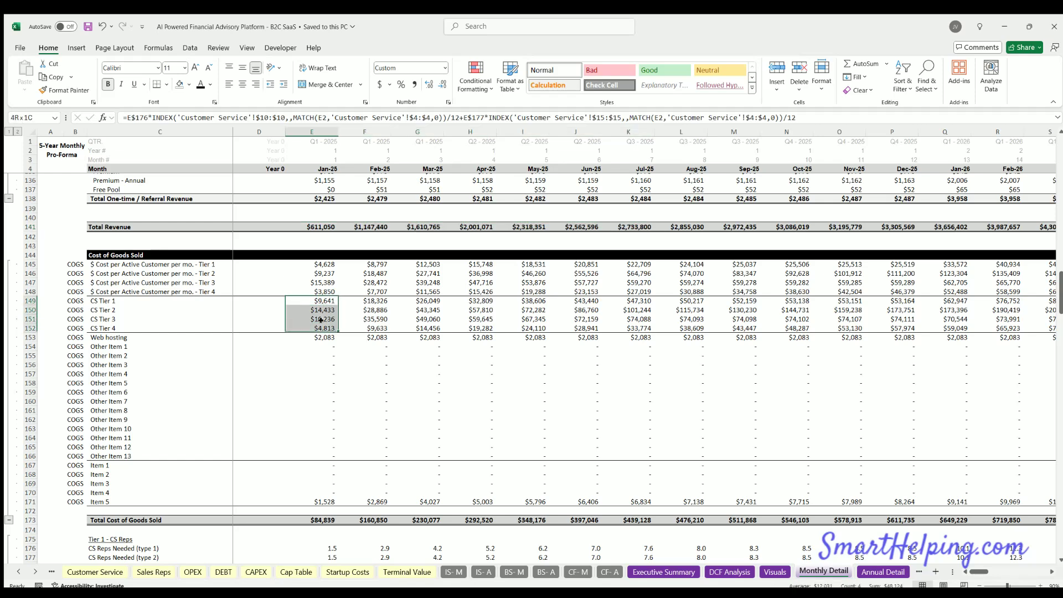
- Inspect the January 2025 formulas for Tier 1 CS reps needed, type 1 and type 2
{"action": "scroll", "coordinate": [316, 379], "scroll_direction": "down", "scroll_amount": 7}
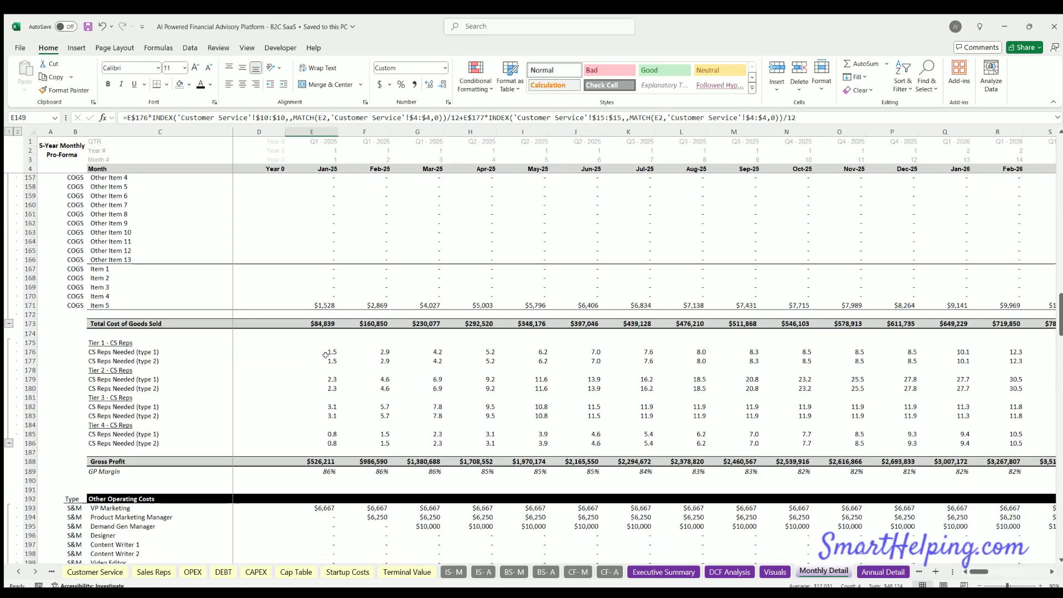
{"action": "left_click", "coordinate": [325, 347]}
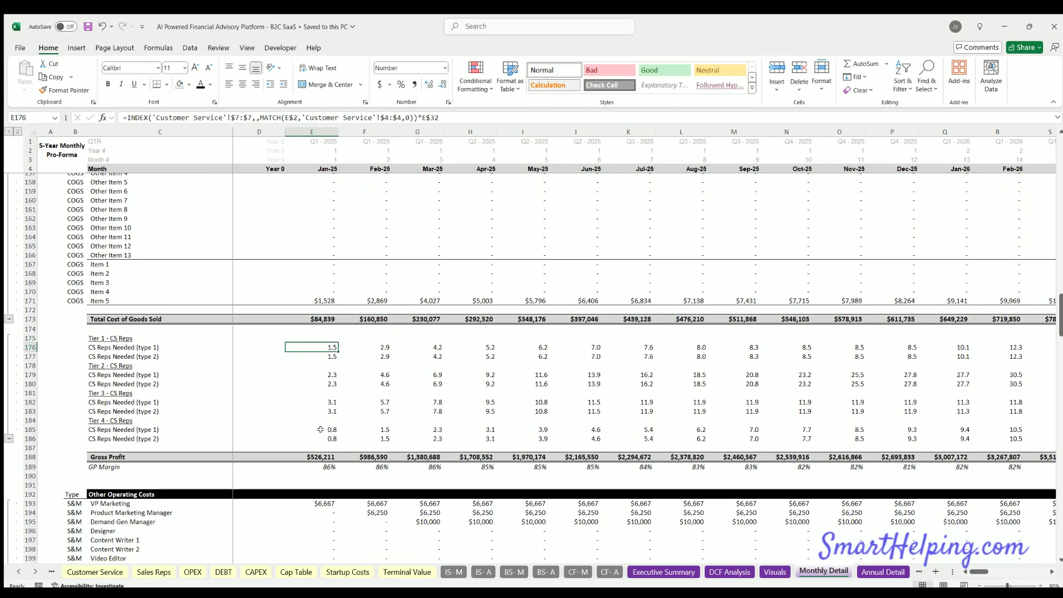
{"action": "left_click", "coordinate": [324, 354]}
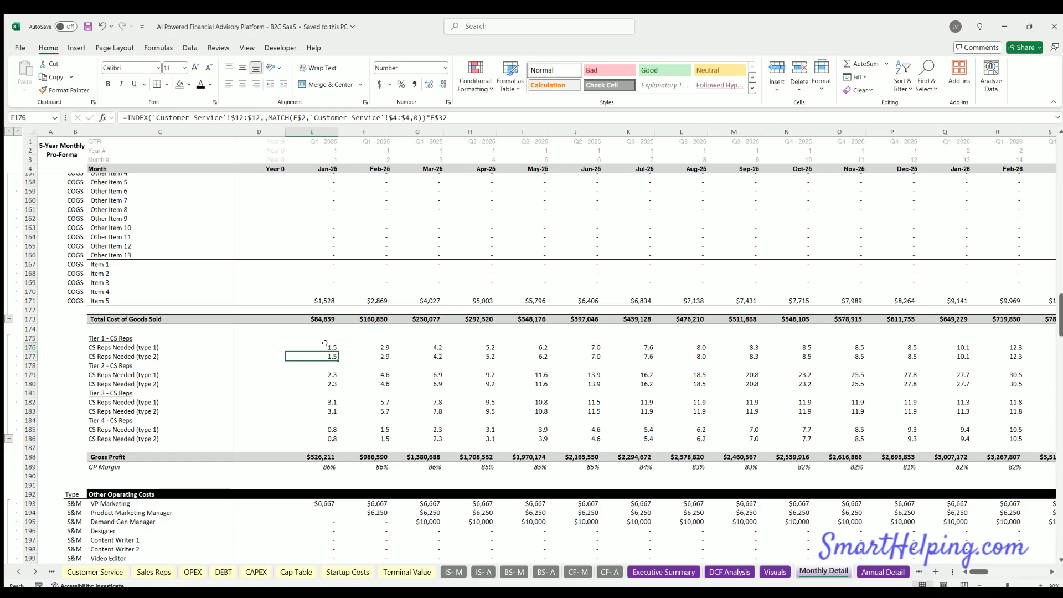
{"action": "left_click", "coordinate": [325, 347]}
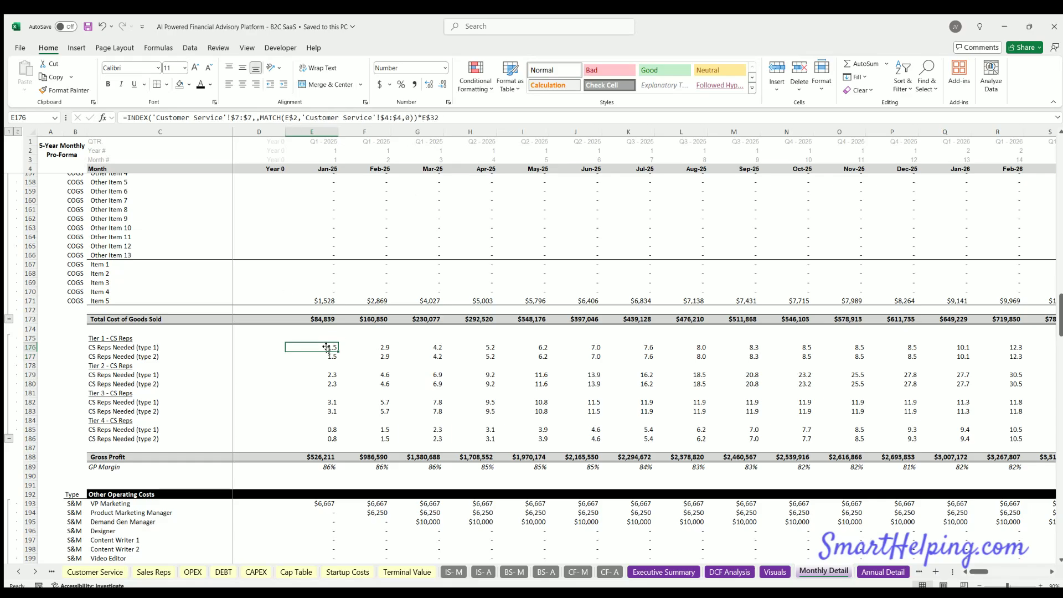
- Trace the January 2025 Tier 1 type 1 reps formula back to the Ending Month Standard Customers row
{"action": "double_click", "coordinate": [323, 344]}
{"action": "scroll", "coordinate": [313, 365], "scroll_direction": "up", "scroll_amount": 20}
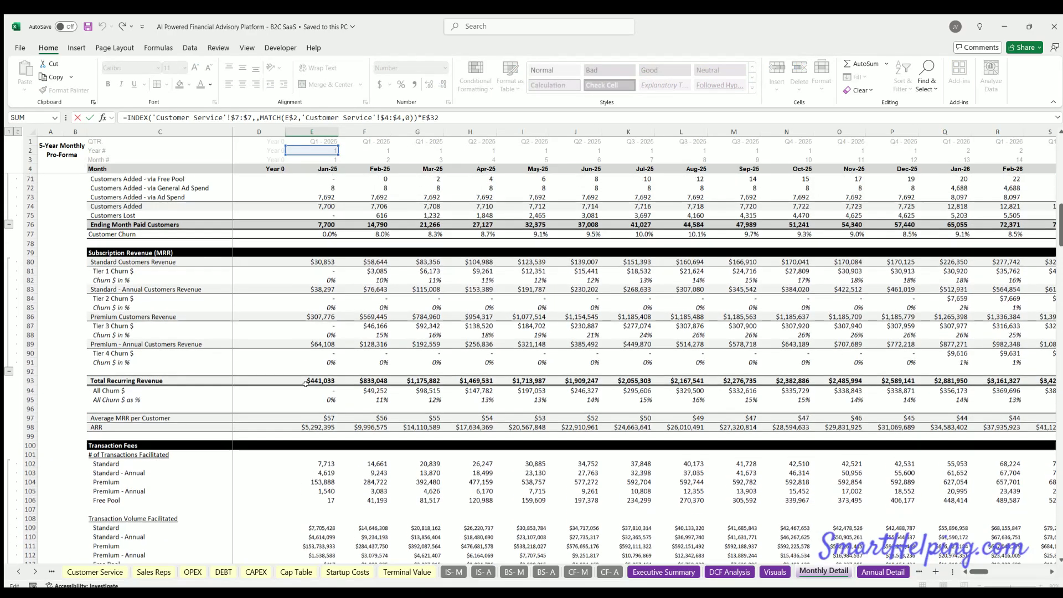
{"action": "scroll", "coordinate": [307, 383], "scroll_direction": "up", "scroll_amount": 9}
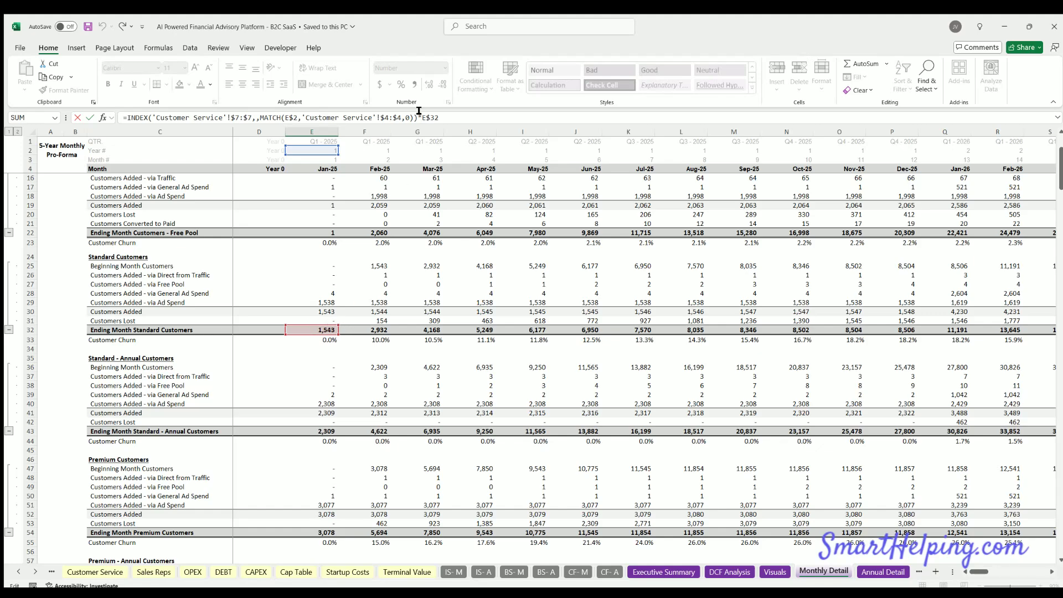
{"action": "key", "text": "Return"}
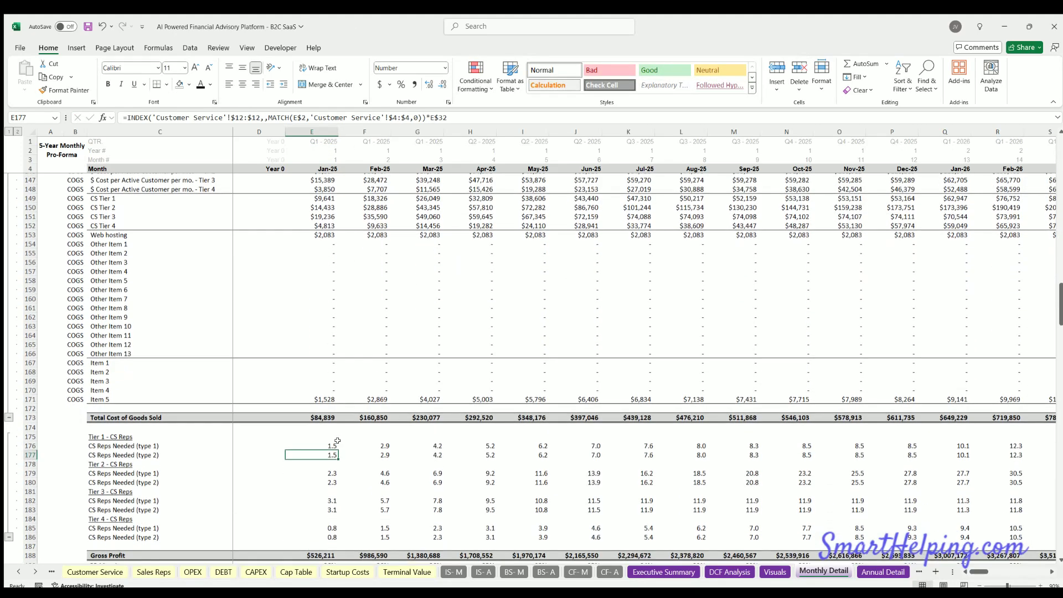
{"action": "scroll", "coordinate": [331, 412], "scroll_direction": "down", "scroll_amount": 4}
{"action": "left_click", "coordinate": [323, 443]}
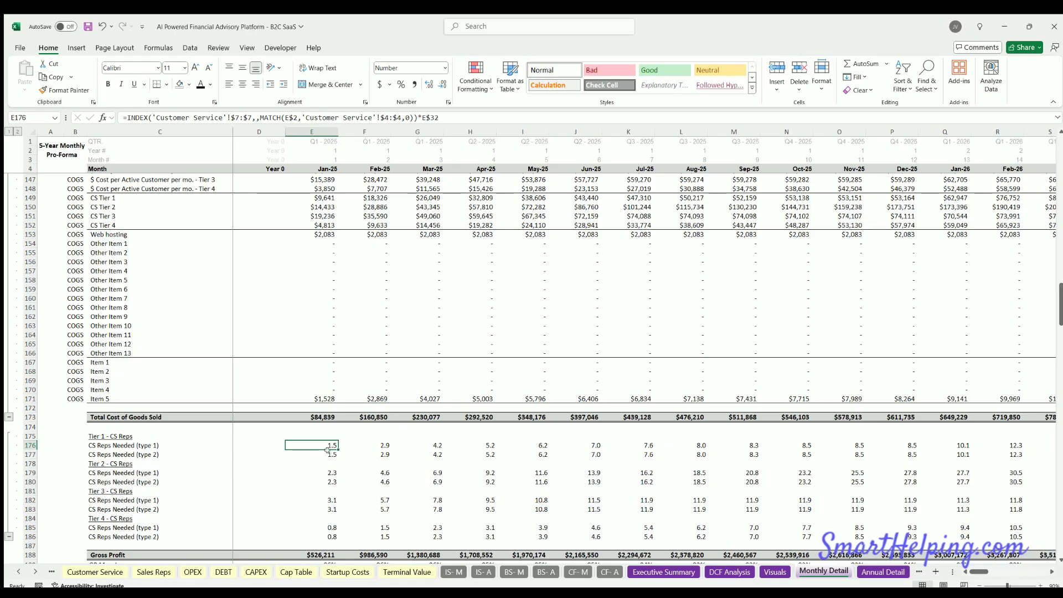
{"action": "double_click", "coordinate": [321, 444]}
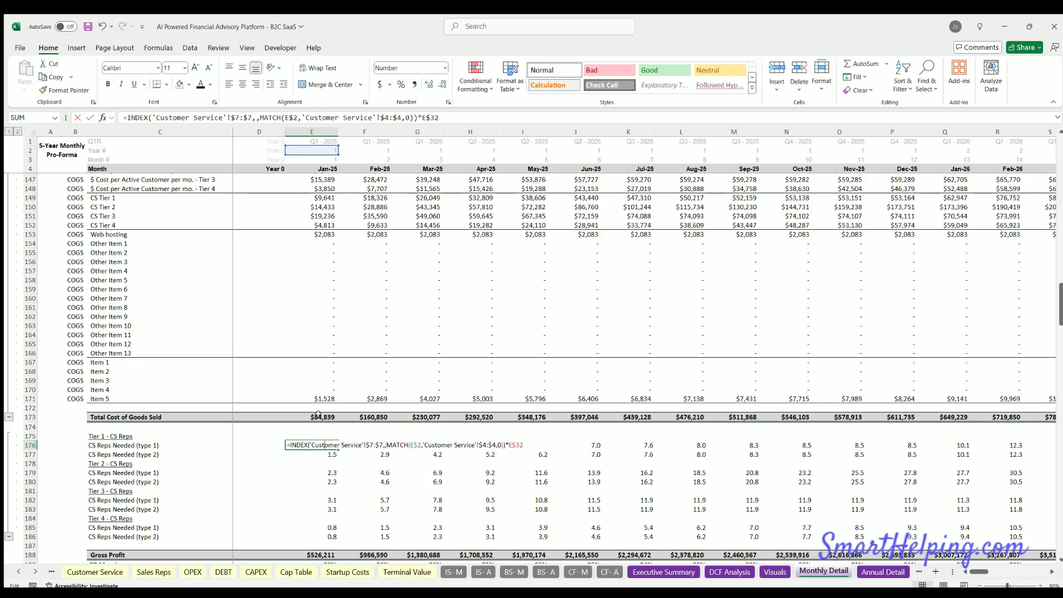
{"action": "scroll", "coordinate": [295, 393], "scroll_direction": "up", "scroll_amount": 20}
{"action": "scroll", "coordinate": [296, 393], "scroll_direction": "up", "scroll_amount": 20}
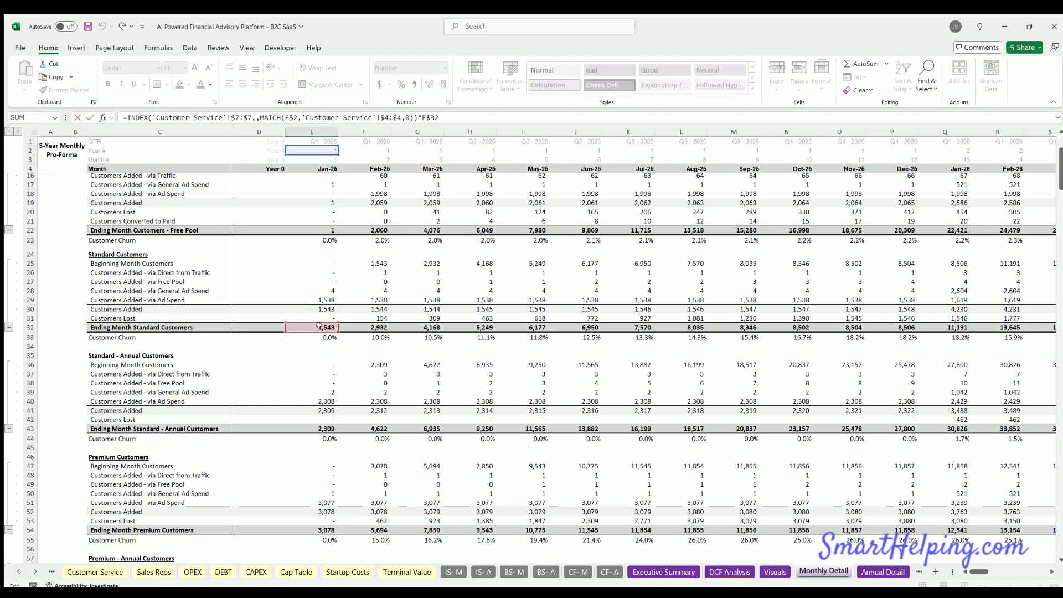
{"action": "key", "text": "Return"}
- Review the monthly CS reps needed for both types in Tier 1 and on through Tier 4
{"action": "scroll", "coordinate": [317, 387], "scroll_direction": "down", "scroll_amount": 4}
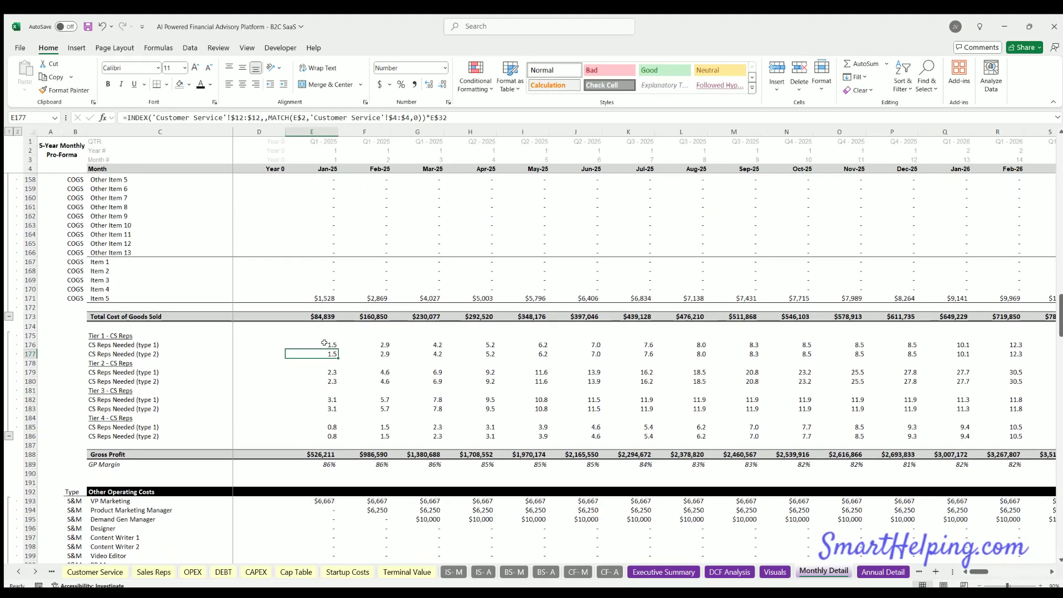
{"action": "left_click", "coordinate": [323, 342]}
{"action": "left_click_drag", "start_coordinate": [323, 351], "coordinate": [577, 352]}
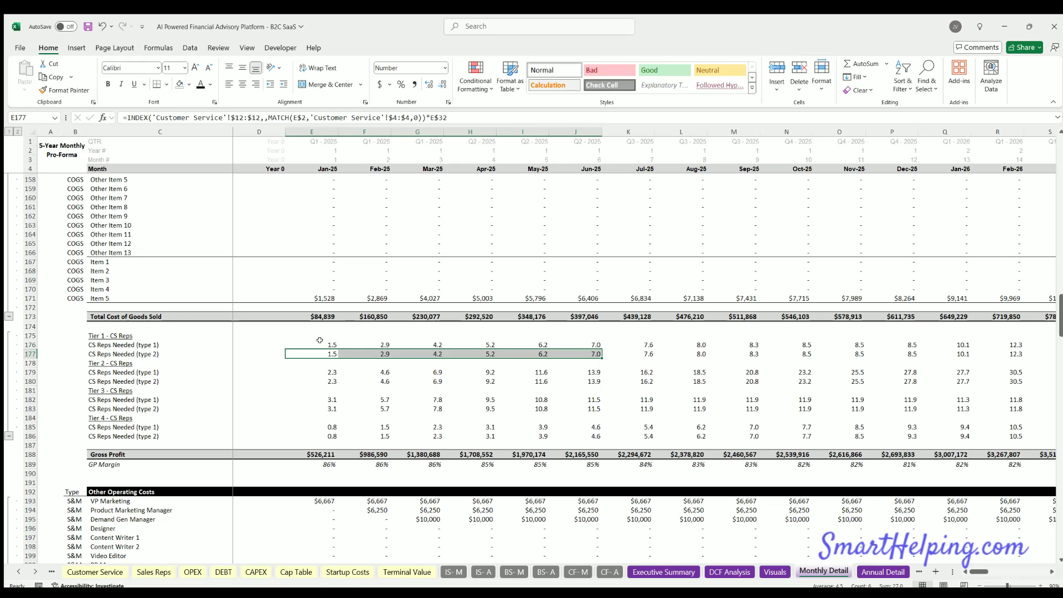
{"action": "left_click_drag", "start_coordinate": [320, 341], "coordinate": [328, 437]}
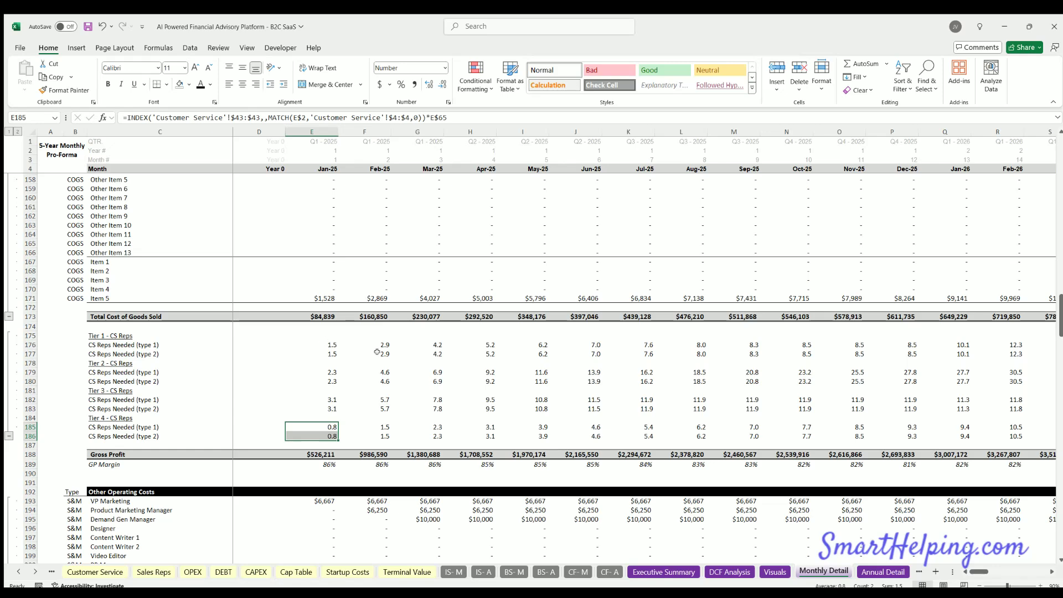
- Inspect Tier 1's required support person ratios and fully loaded salaries on the Customer Service sheet, and save the workbook
{"action": "left_click", "coordinate": [109, 572]}
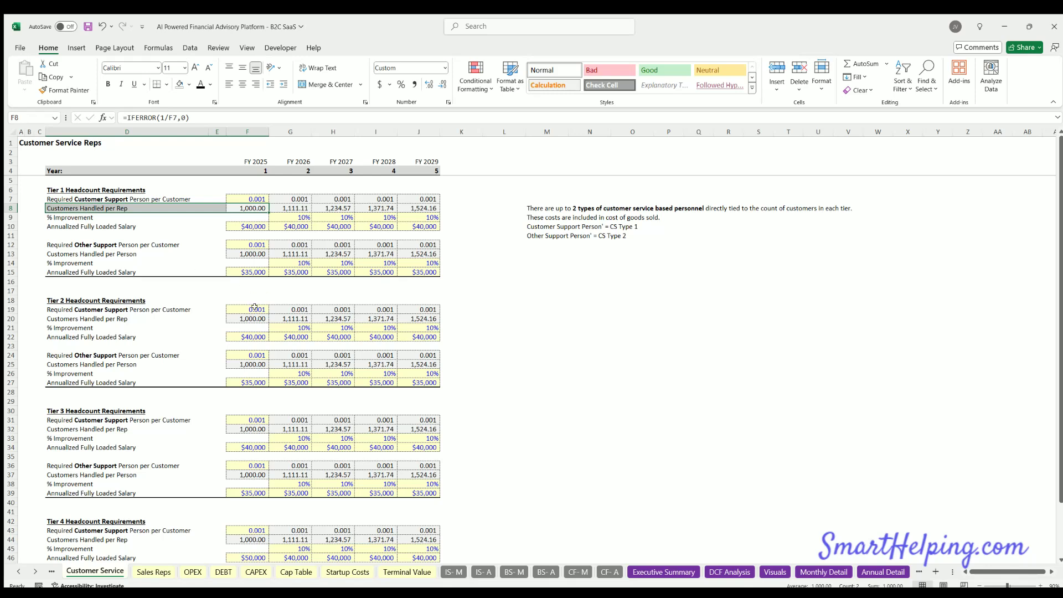
{"action": "left_click", "coordinate": [254, 197]}
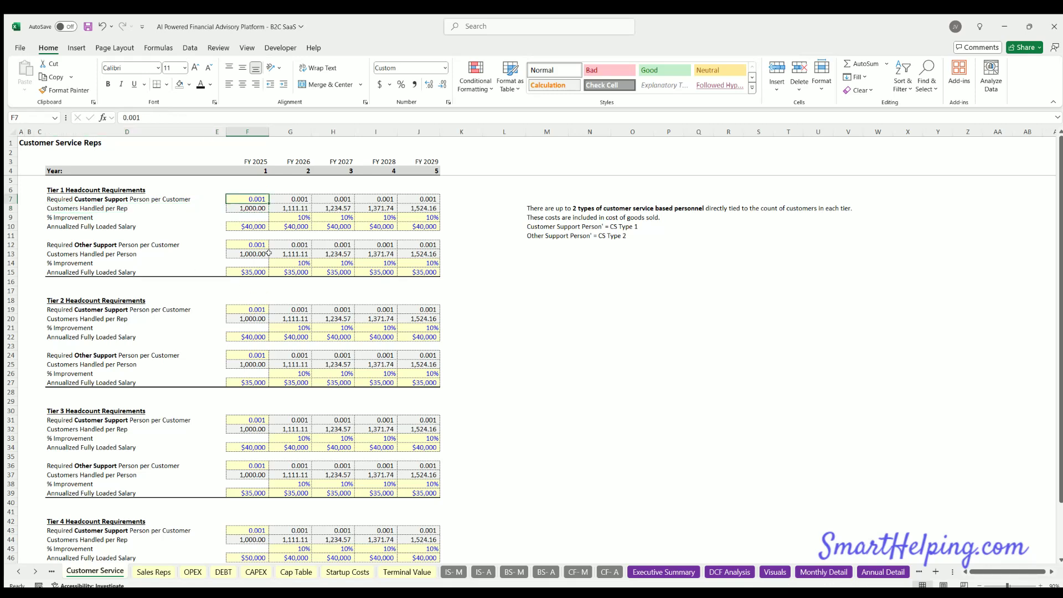
{"action": "left_click", "coordinate": [249, 243]}
{"action": "left_click_drag", "start_coordinate": [253, 223], "coordinate": [413, 224]}
{"action": "left_click", "coordinate": [253, 223]}
{"action": "left_click", "coordinate": [289, 223]}
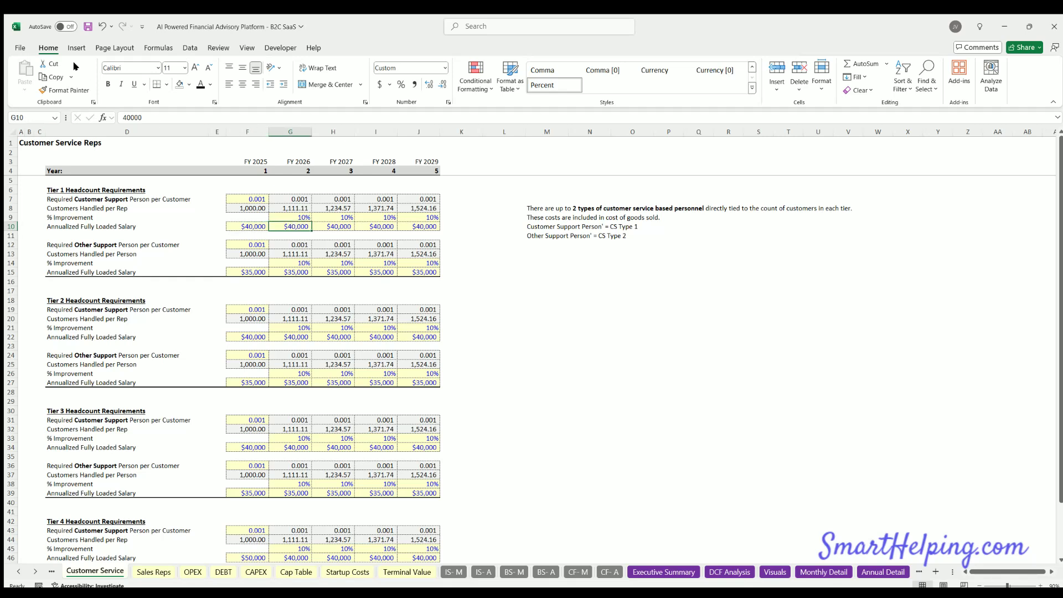
{"action": "left_click", "coordinate": [87, 27]}
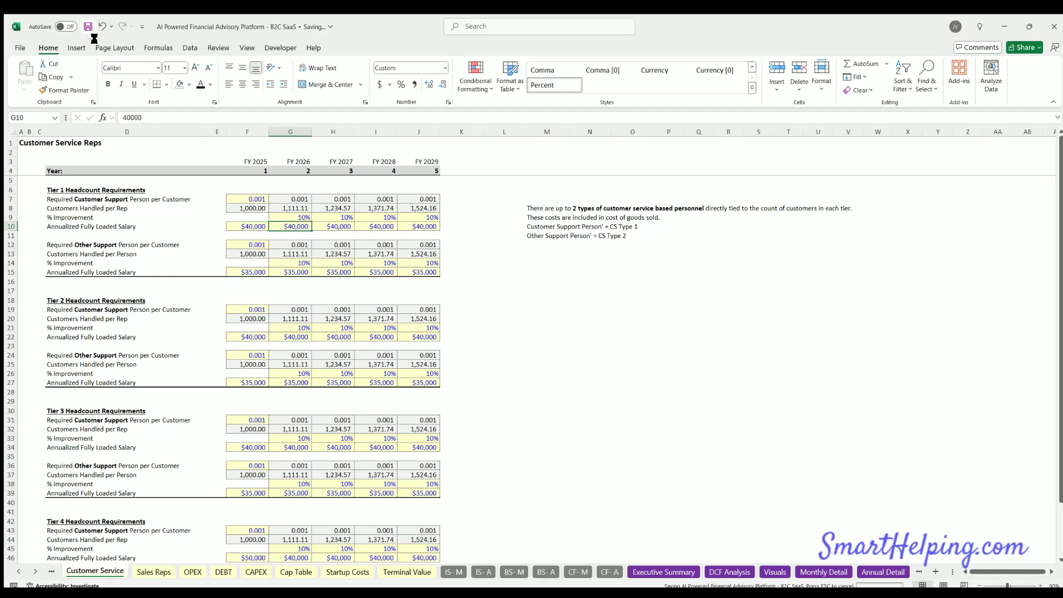
- Review Tier 1's fully loaded salaries for FY 2025 to FY 2027 and its Customer Support and Other Support blocks
{"action": "left_click", "coordinate": [249, 226]}
{"action": "left_click", "coordinate": [290, 226]}
{"action": "left_click", "coordinate": [330, 220]}
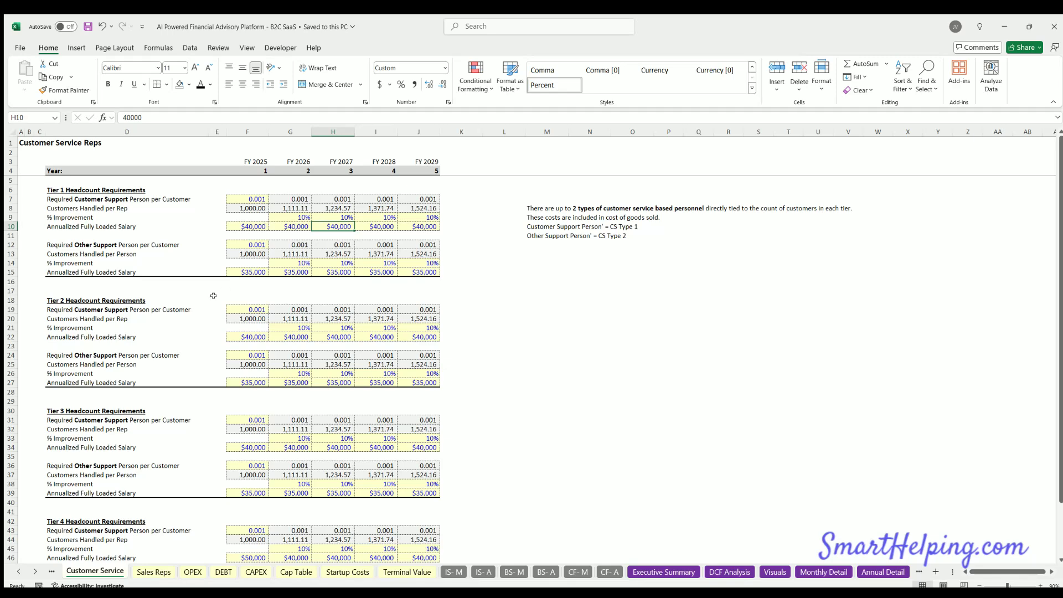
{"action": "scroll", "coordinate": [212, 294], "scroll_direction": "down", "scroll_amount": 3}
{"action": "scroll", "coordinate": [211, 293], "scroll_direction": "up", "scroll_amount": 3}
{"action": "left_click_drag", "start_coordinate": [69, 199], "coordinate": [423, 225]}
{"action": "left_click_drag", "start_coordinate": [69, 242], "coordinate": [397, 267]}
- Set Tier 1's FY 2025 required Other Support person per customer to 0
{"action": "left_click", "coordinate": [253, 243]}
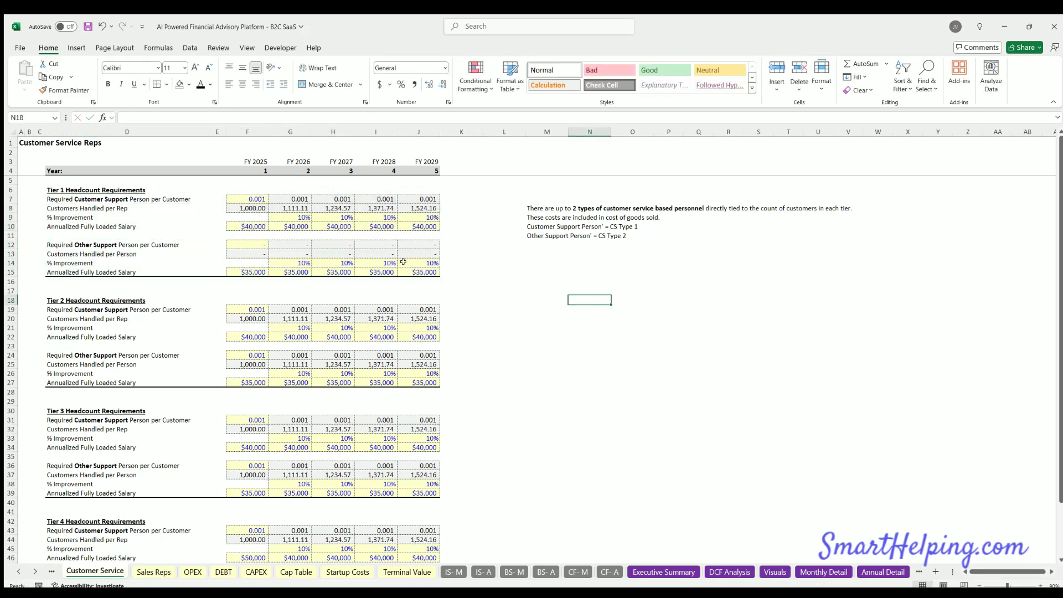
{"action": "type", "text": "0"}
{"action": "key", "text": "Return"}
{"action": "left_click", "coordinate": [256, 245]}
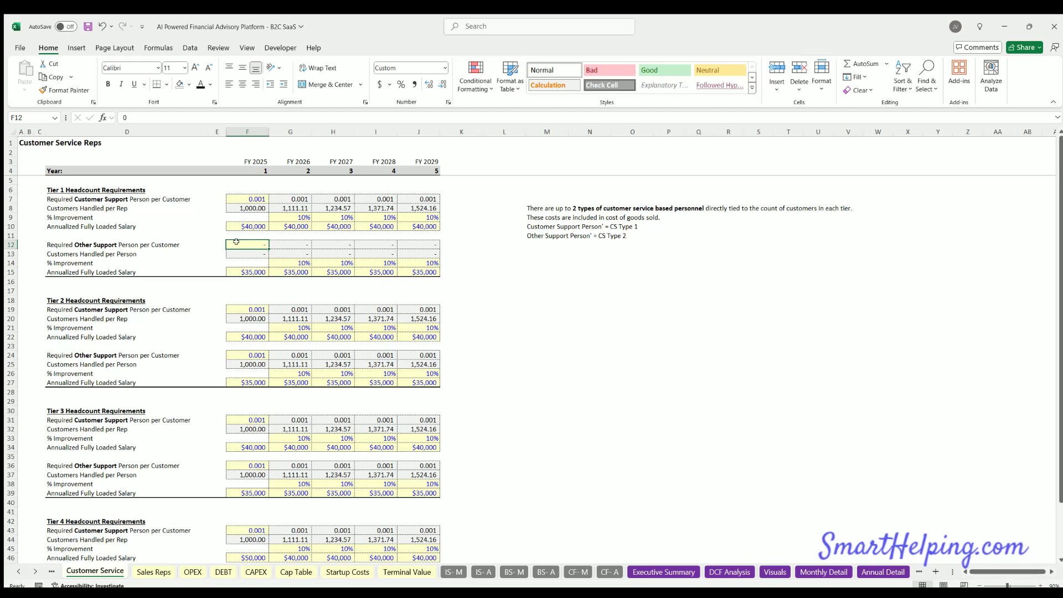
- Set Tier 2's FY 2025 required Customer Support and Other Support ratios to 0, and undo the zero entries in Tiers 1 and 2
{"action": "left_click", "coordinate": [248, 309]}
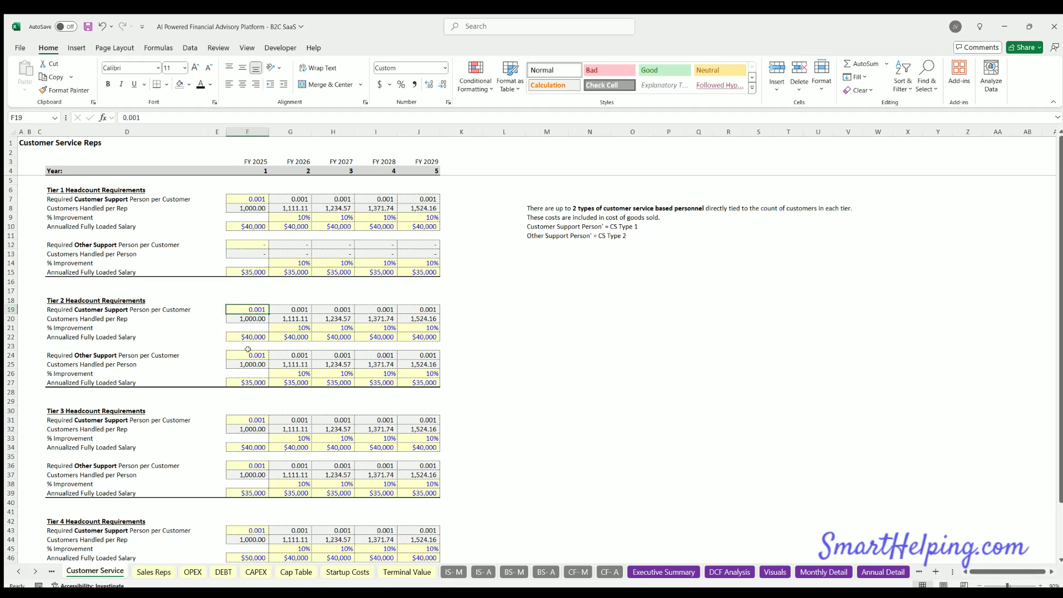
{"action": "type", "text": "0"}
{"action": "key", "text": "Return"}
{"action": "left_click", "coordinate": [248, 354]}
{"action": "type", "text": "0"}
{"action": "key", "text": "Escape"}
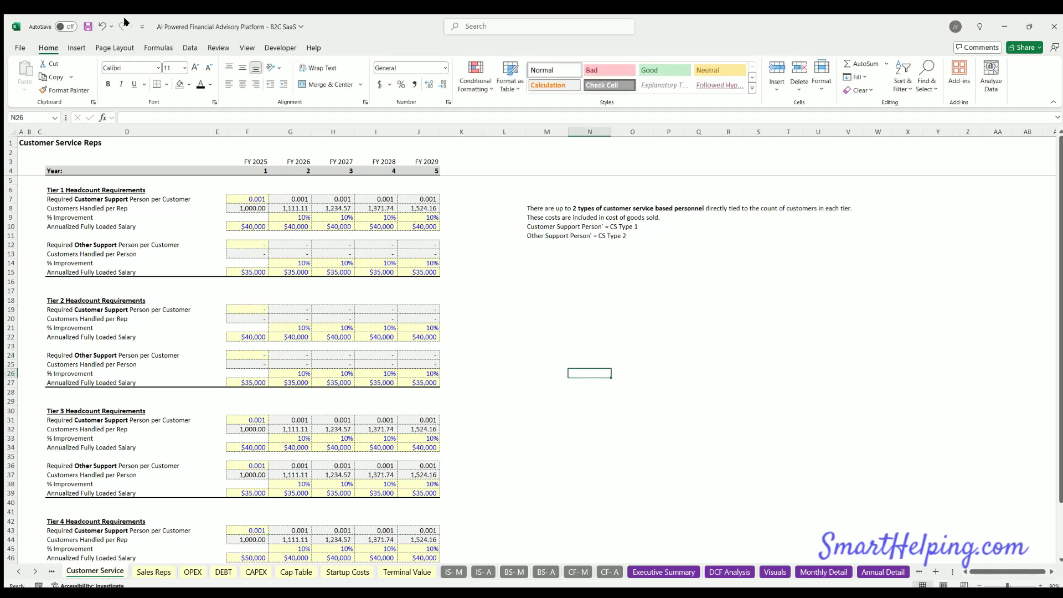
{"action": "left_click", "coordinate": [104, 26]}
{"action": "left_click", "coordinate": [103, 26]}
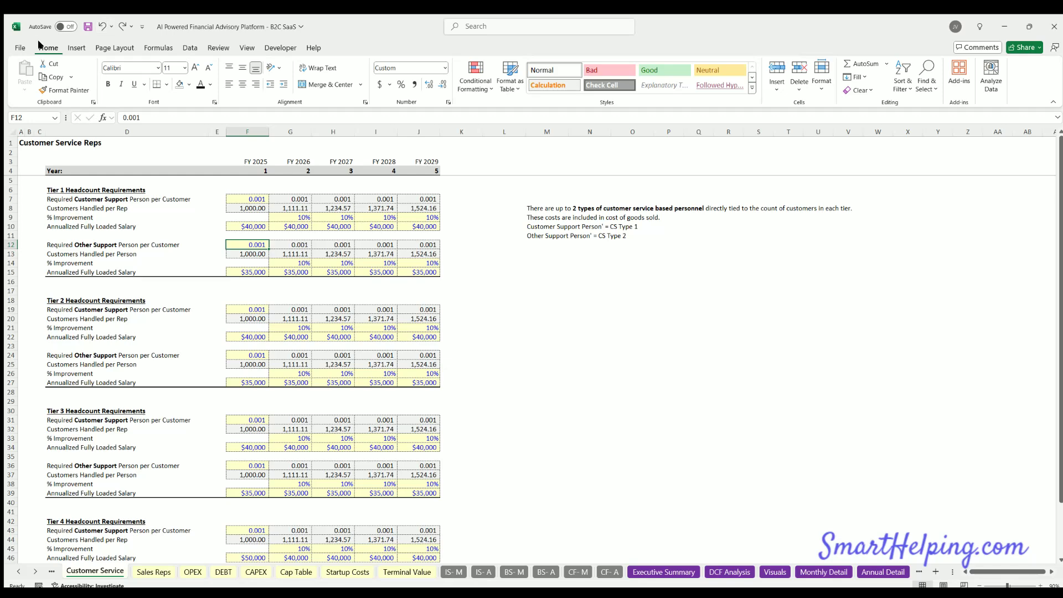
- Save the workbook and review the Tier 1 through Tier 4 headcount requirements on the Sales Reps sheet
{"action": "left_click", "coordinate": [88, 26]}
{"action": "key", "text": "ctrl+Page_Down"}
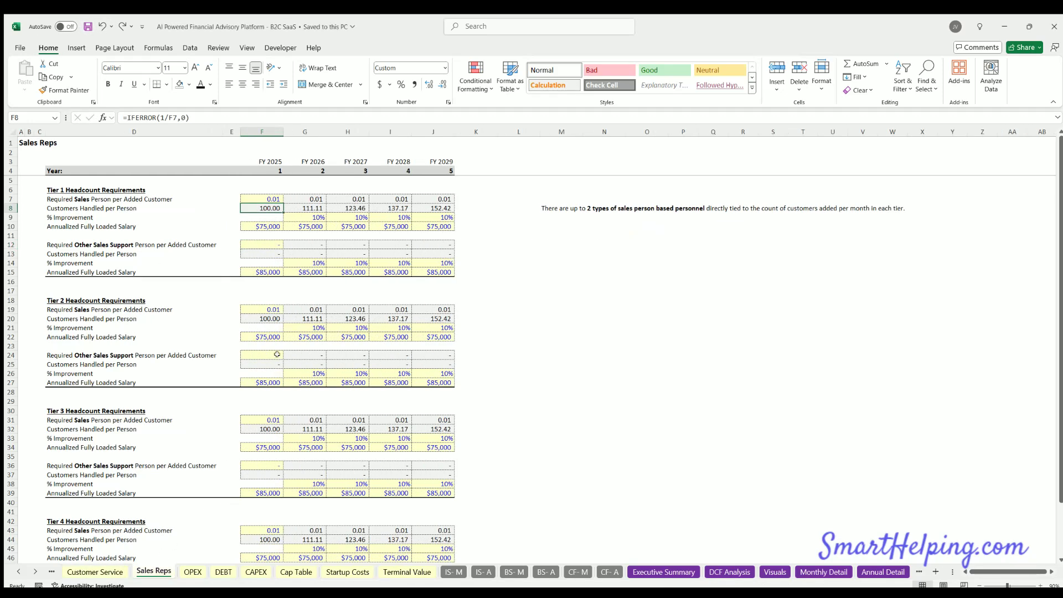
{"action": "left_click", "coordinate": [65, 187]}
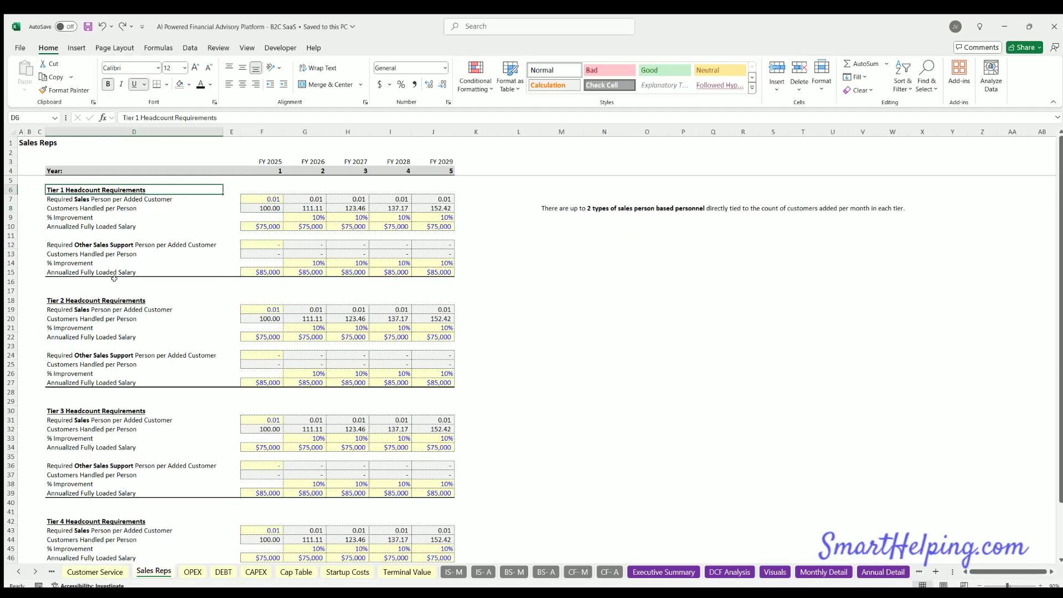
{"action": "scroll", "coordinate": [110, 298], "scroll_direction": "down", "scroll_amount": 7}
{"action": "scroll", "coordinate": [112, 308], "scroll_direction": "up", "scroll_amount": 7}
- Try zeroing out the FY 2025 required sales person per added customer for Tiers 1 and 2, and undo both changes
{"action": "left_click", "coordinate": [260, 198]}
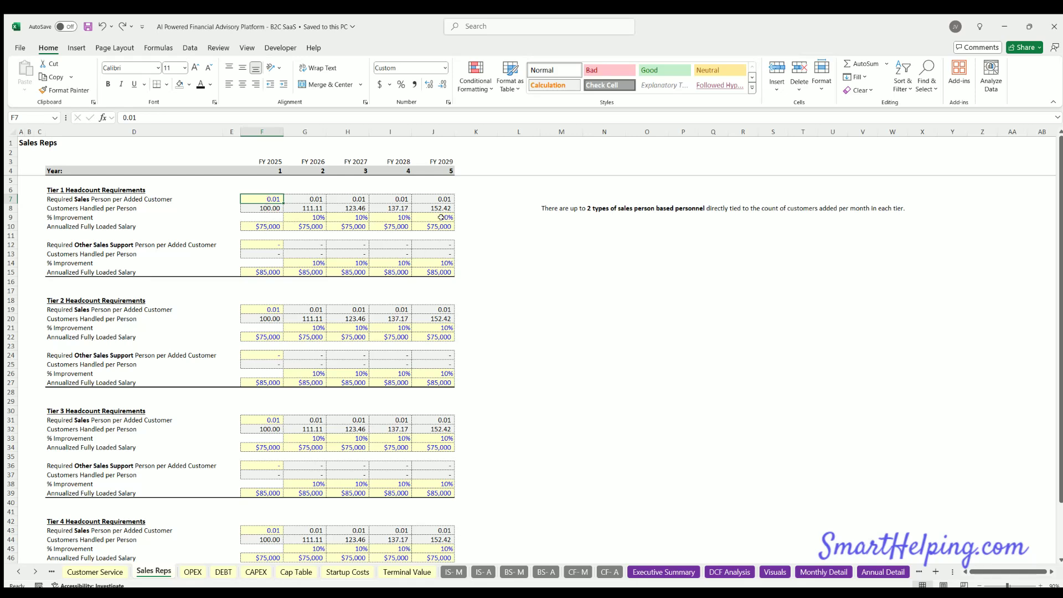
{"action": "key", "text": "Delete"}
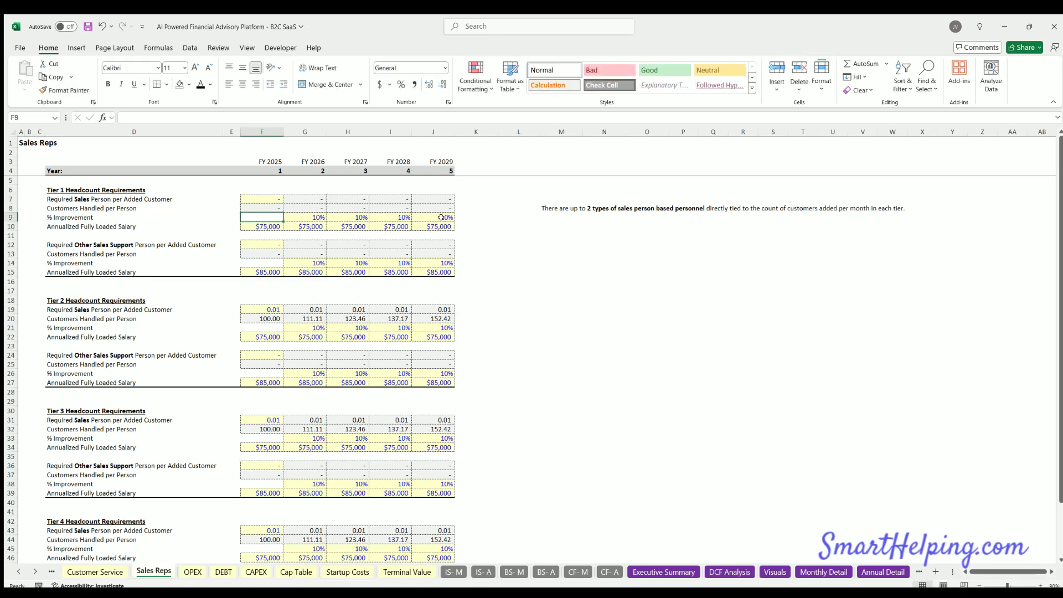
{"action": "key", "text": "Down"}
{"action": "key", "text": "Down"}
{"action": "key", "text": "Down"}
{"action": "key", "text": "Down"}
{"action": "key", "text": "Down"}
{"action": "key", "text": "Down"}
{"action": "key", "text": "Down"}
{"action": "key", "text": "Down"}
{"action": "key", "text": "Down"}
{"action": "key", "text": "Down"}
{"action": "key", "text": "Down"}
{"action": "key", "text": "Down"}
{"action": "key", "text": "Delete"}
{"action": "key", "text": "Down"}
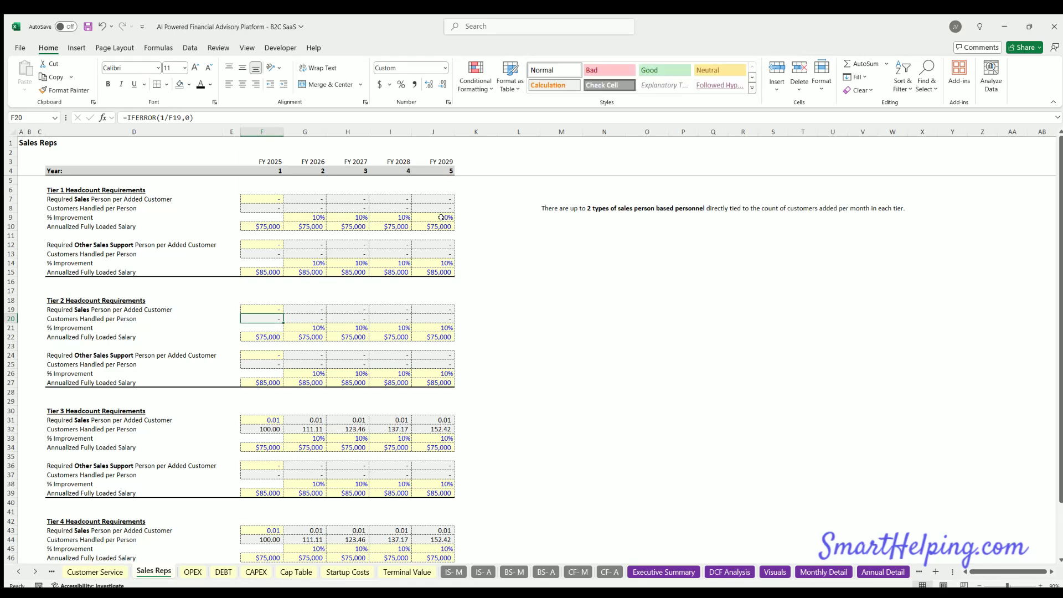
{"action": "left_click", "coordinate": [102, 26]}
{"action": "left_click", "coordinate": [101, 26]}
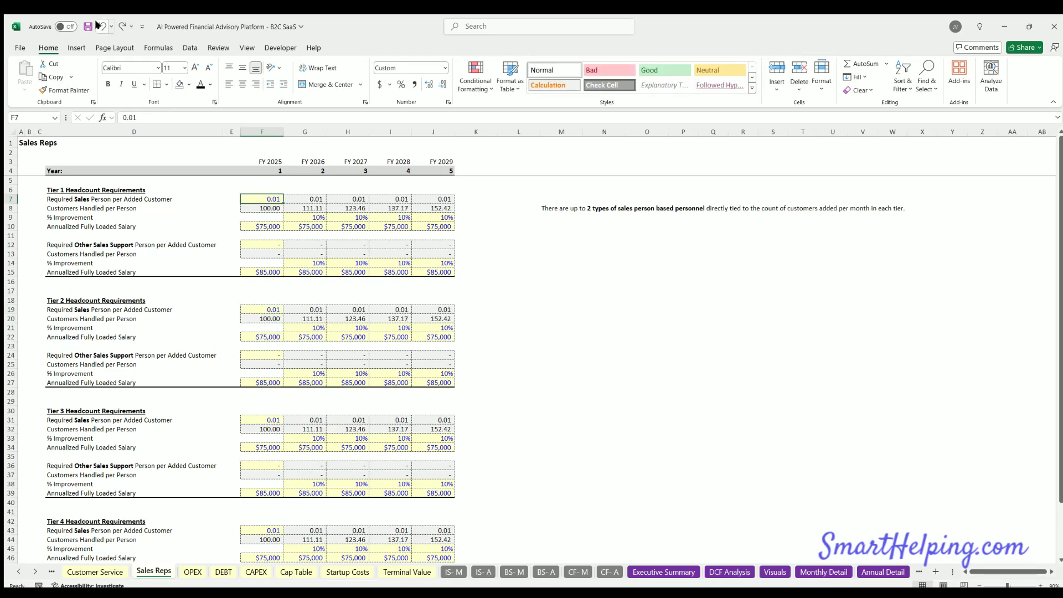
- Save the workbook and review Tier 1's FY 2025 and FY 2026 sales headcount assumptions
{"action": "left_click", "coordinate": [87, 26]}
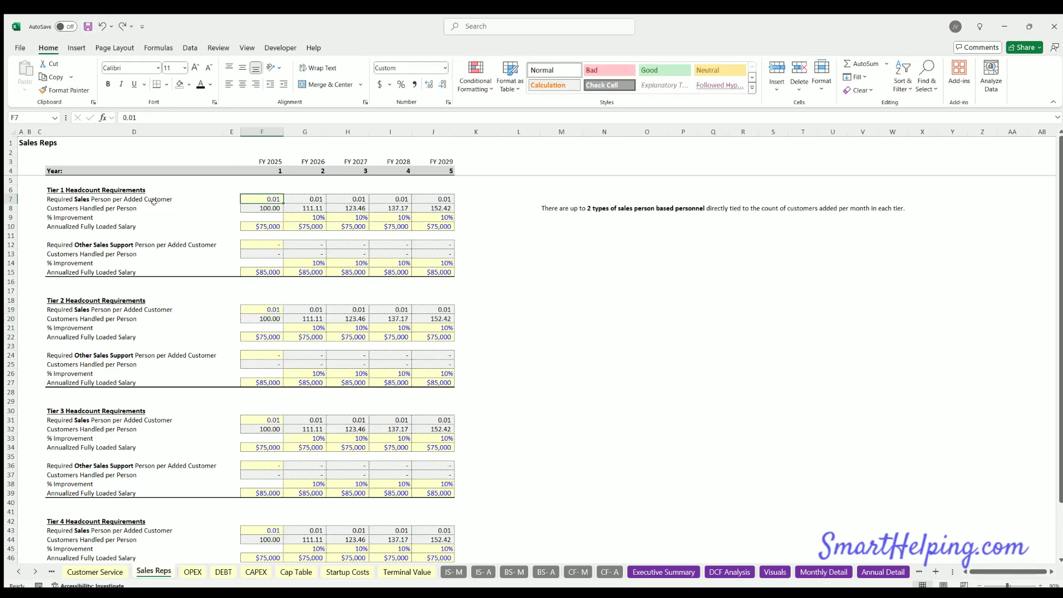
{"action": "scroll", "coordinate": [148, 228], "scroll_direction": "down", "scroll_amount": 2}
{"action": "scroll", "coordinate": [268, 197], "scroll_direction": "up", "scroll_amount": 2}
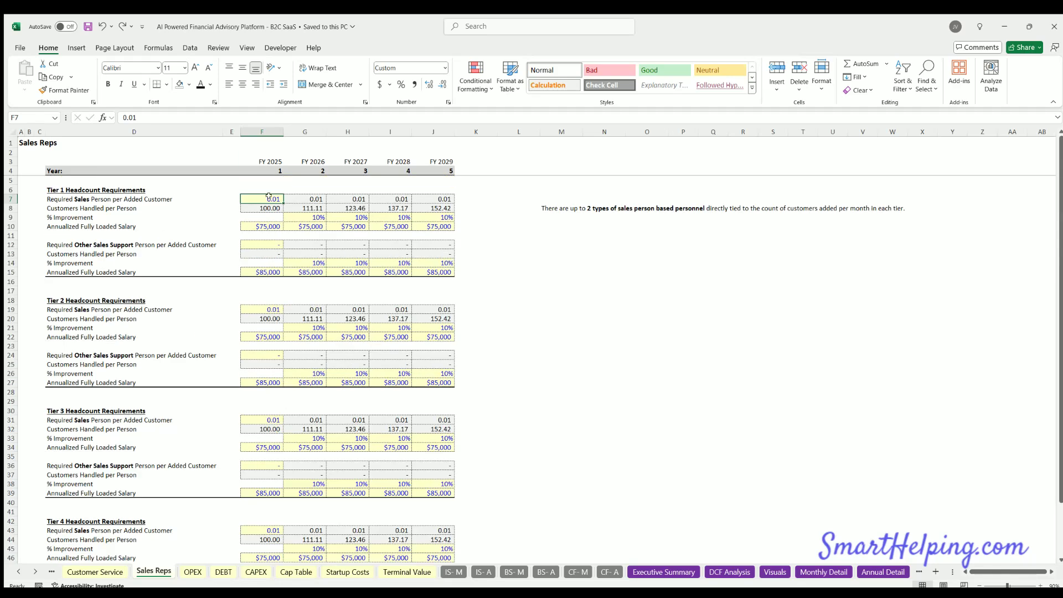
{"action": "left_click_drag", "start_coordinate": [262, 199], "coordinate": [265, 272]}
{"action": "left_click_drag", "start_coordinate": [307, 194], "coordinate": [308, 266]}
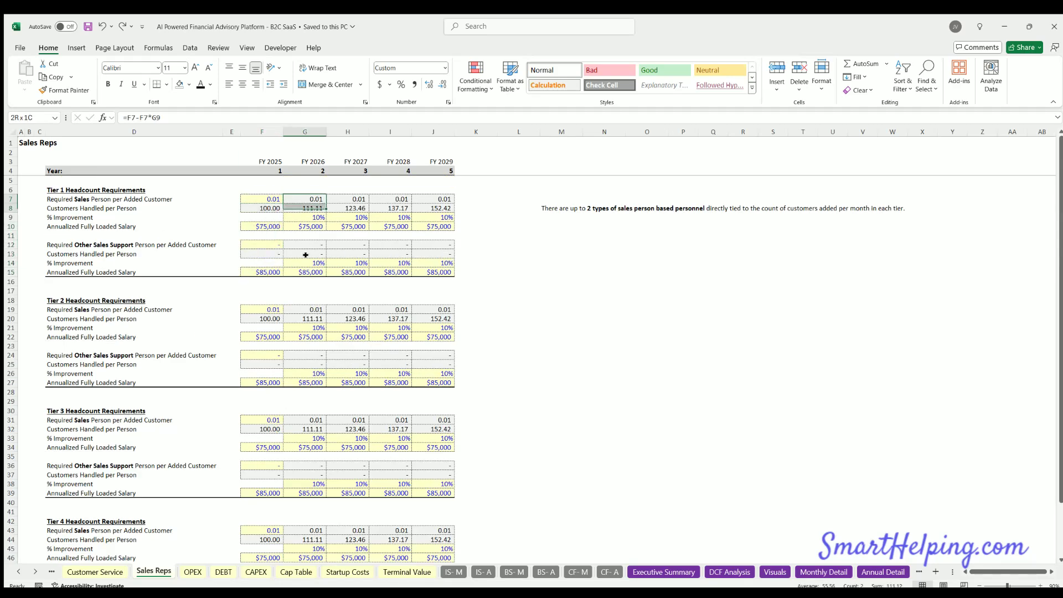
- Inspect Tier 1's annualized fully loaded sales person salaries from FY 2025 to FY 2029
{"action": "left_click", "coordinate": [346, 224]}
{"action": "left_click_drag", "start_coordinate": [80, 226], "coordinate": [437, 227]}
{"action": "left_click", "coordinate": [508, 250]}
{"action": "left_click", "coordinate": [270, 225]}
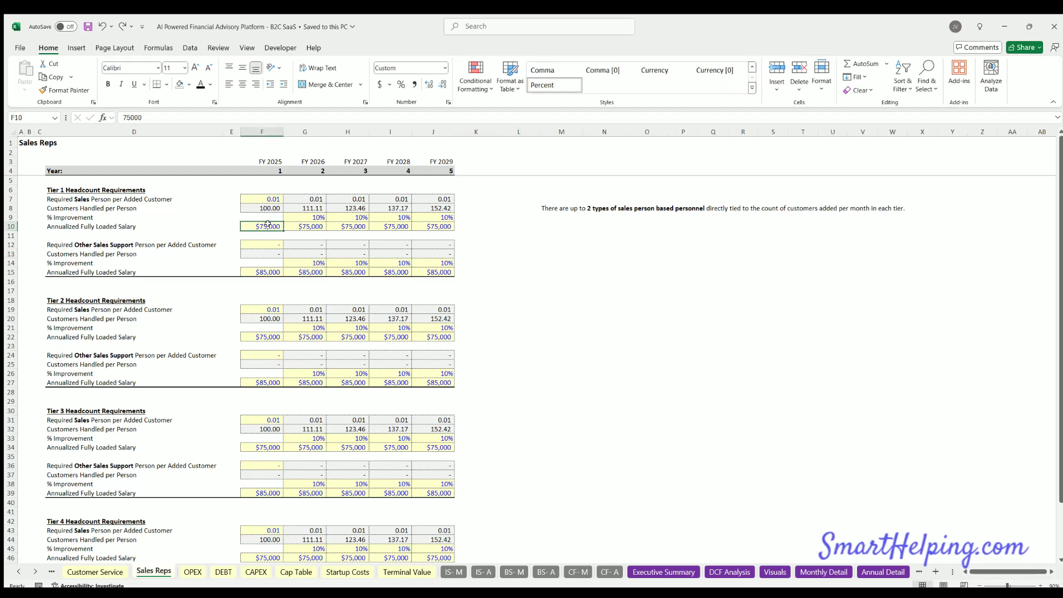
- Examine the Tier 1 headcount requirements for sales persons and other sales support, including the annualized fully loaded salary
{"action": "left_click_drag", "start_coordinate": [84, 243], "coordinate": [445, 271]}
{"action": "mouse_move", "coordinate": [70, 198]}
{"action": "left_mouse_down"}
{"action": "mouse_move", "coordinate": [437, 218]}
{"action": "mouse_move", "coordinate": [90, 198]}
{"action": "left_mouse_up"}
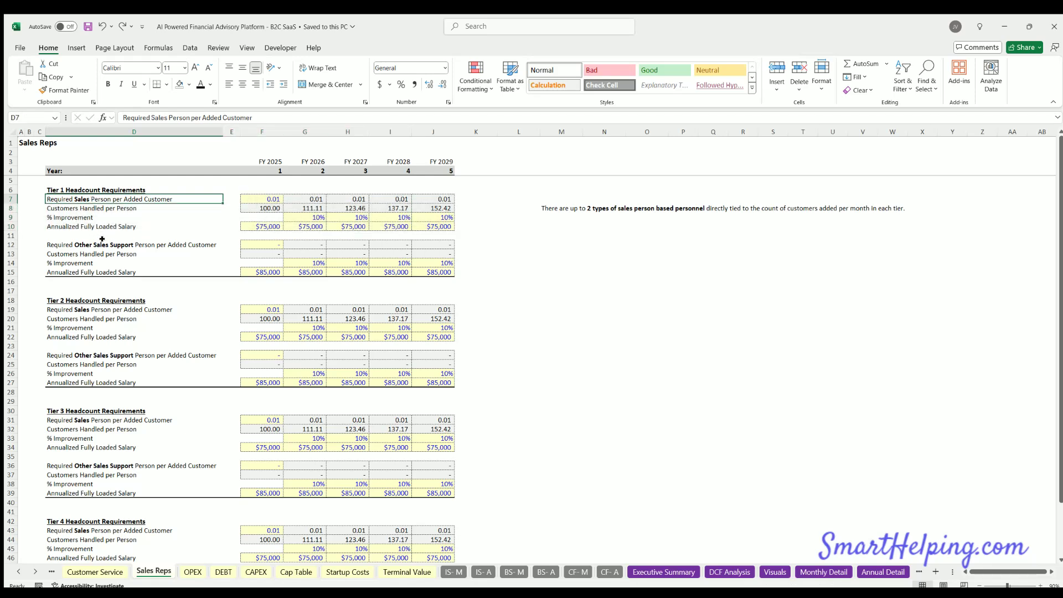
{"action": "left_click_drag", "start_coordinate": [102, 245], "coordinate": [102, 265]}
{"action": "left_click", "coordinate": [99, 225]}
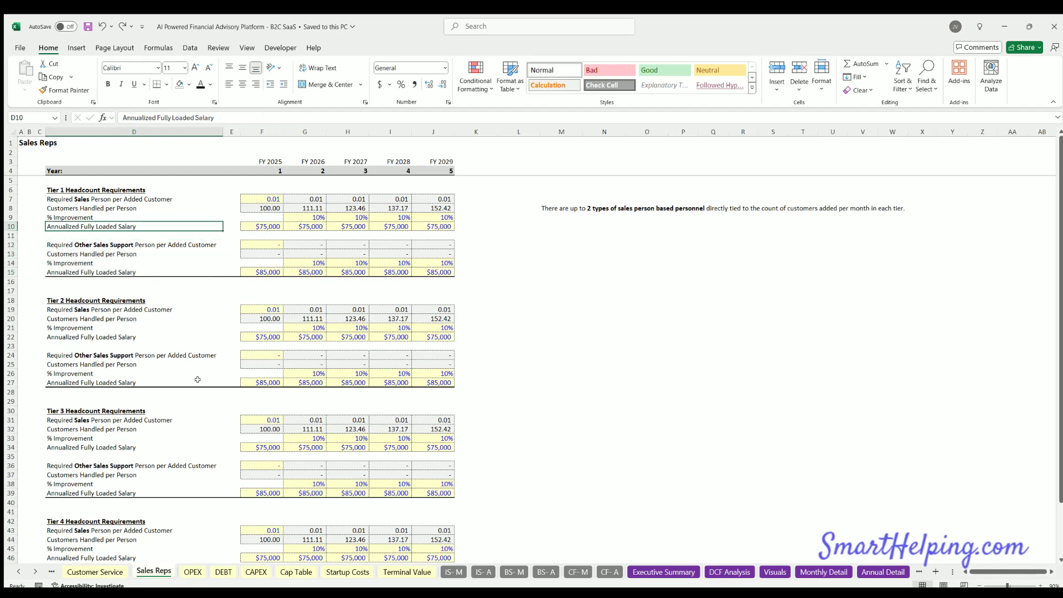
- Open the OPEX sheet and examine the S&M cost block from the cost type through the Year 5 amounts
{"action": "left_click", "coordinate": [192, 572]}
{"action": "scroll", "coordinate": [132, 416], "scroll_direction": "up", "scroll_amount": 20}
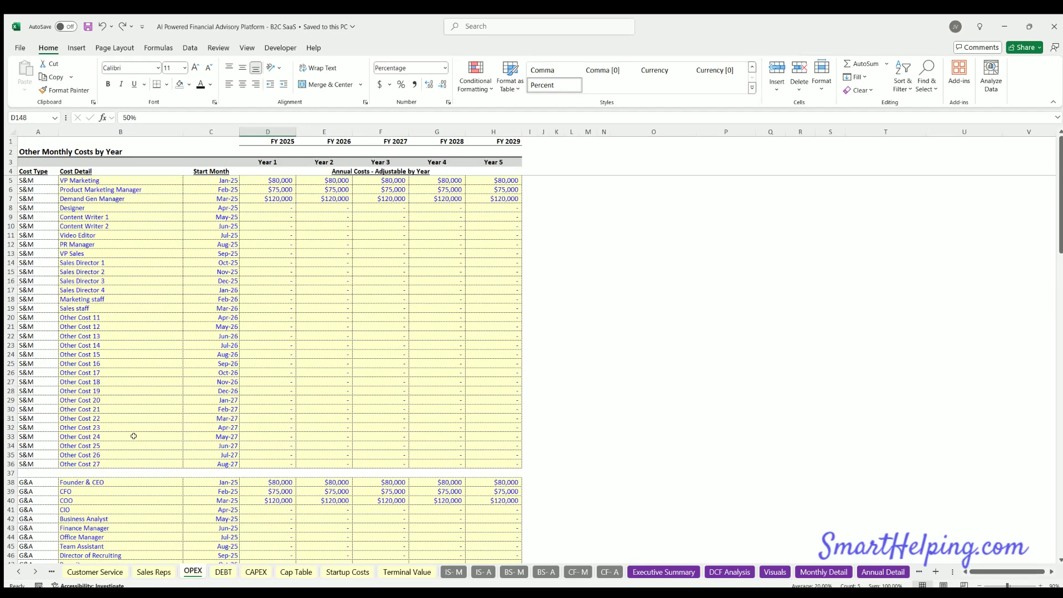
{"action": "left_click", "coordinate": [270, 179]}
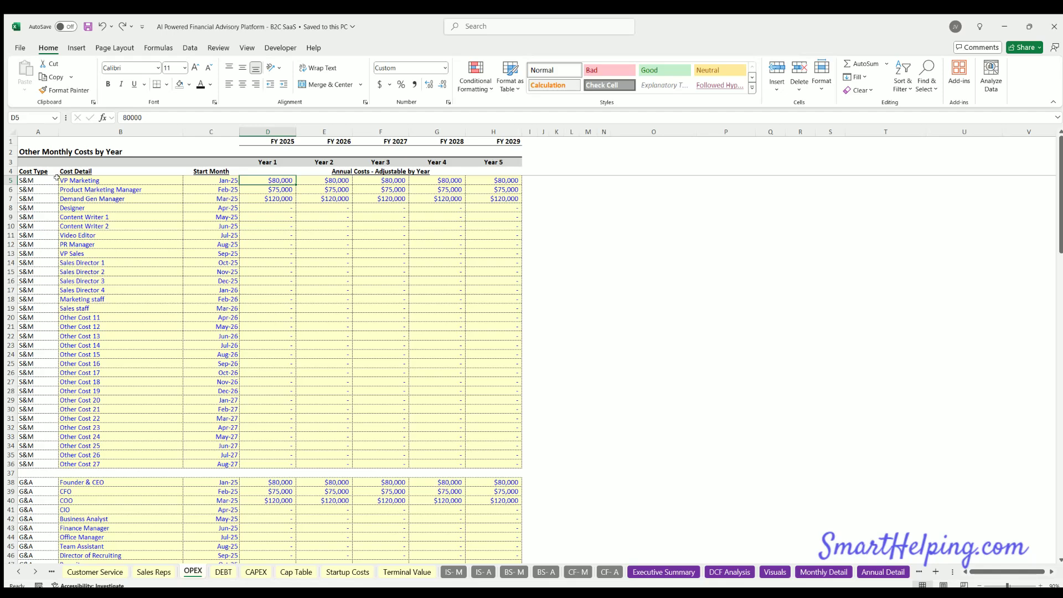
{"action": "left_click_drag", "start_coordinate": [25, 176], "coordinate": [506, 457]}
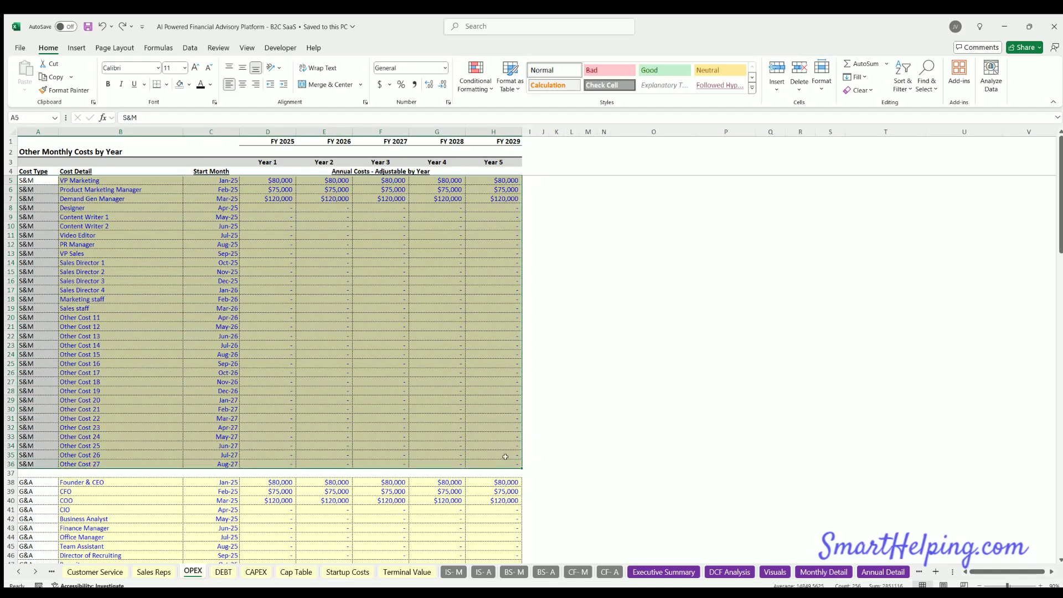
{"action": "left_click_drag", "start_coordinate": [34, 178], "coordinate": [45, 246]}
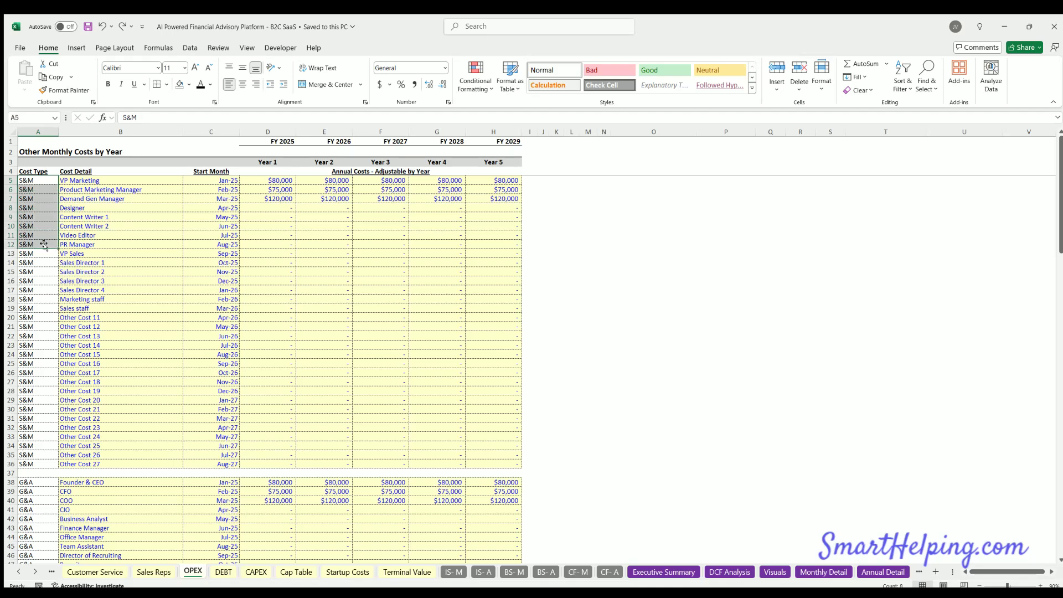
{"action": "left_click_drag", "start_coordinate": [27, 176], "coordinate": [498, 464]}
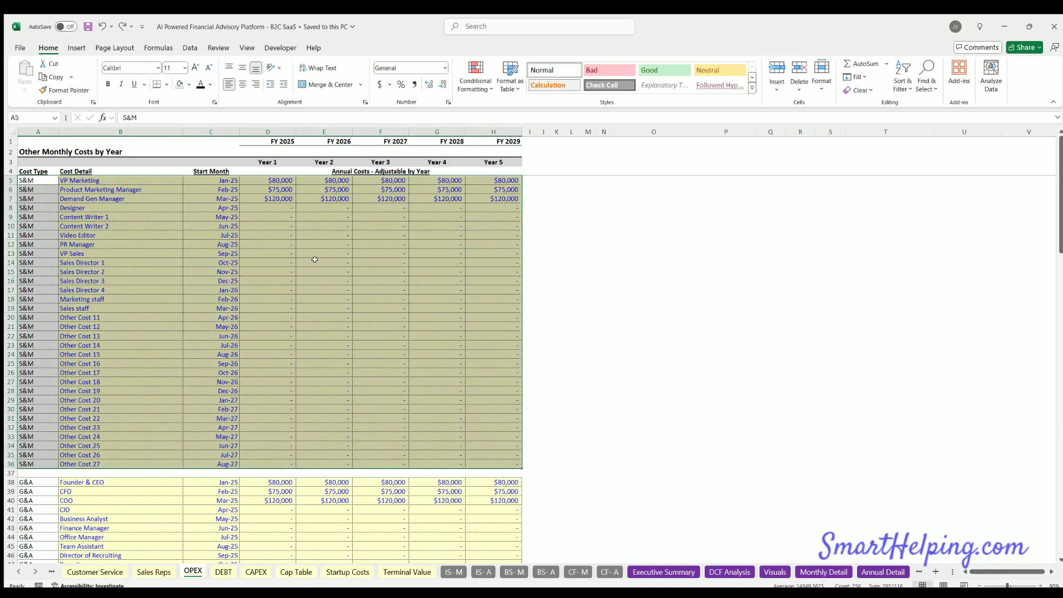
{"action": "left_click", "coordinate": [277, 205]}
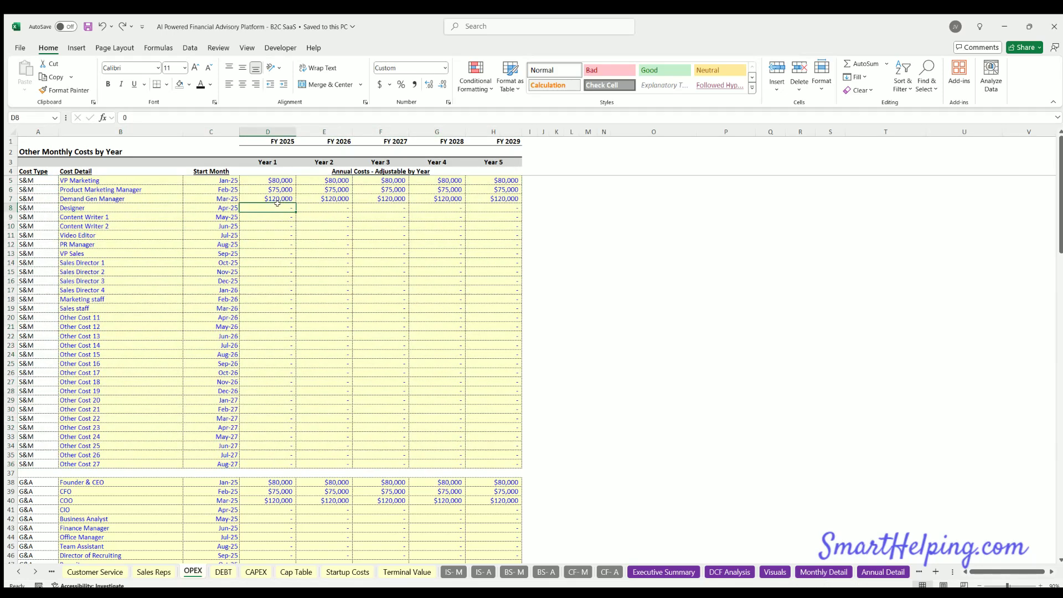
- Review the S&M cost detail names from VP Marketing through Other Cost 27
{"action": "left_click", "coordinate": [83, 178]}
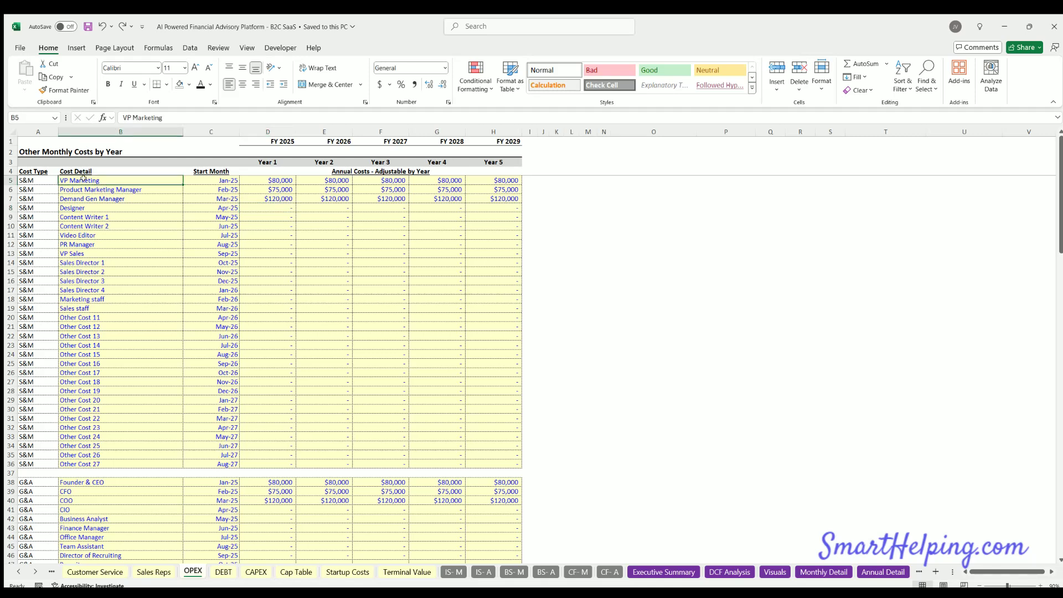
{"action": "left_click", "coordinate": [130, 191]}
{"action": "left_click", "coordinate": [129, 196]}
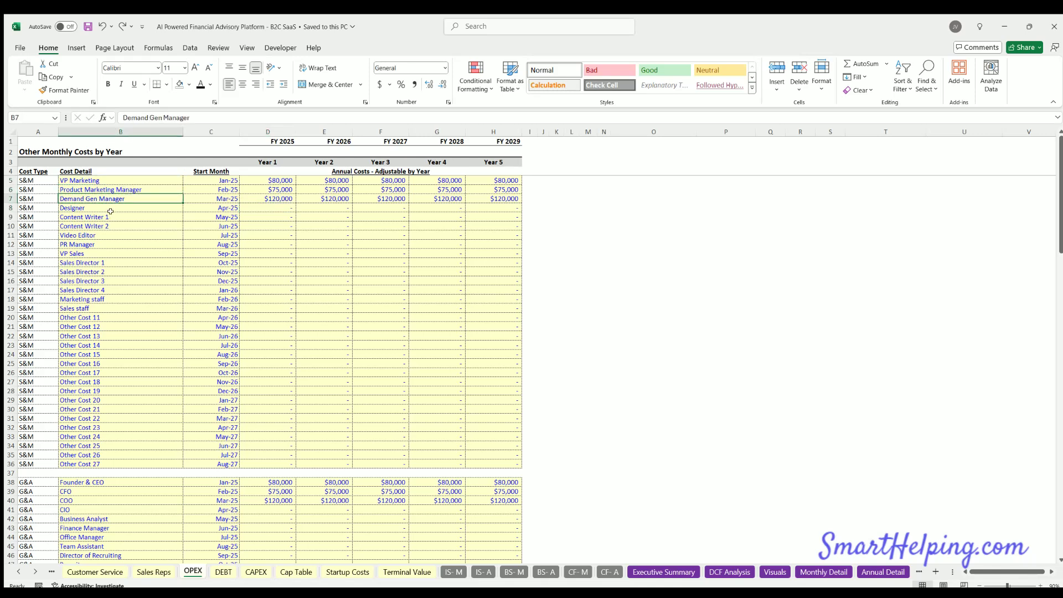
{"action": "left_click_drag", "start_coordinate": [112, 180], "coordinate": [109, 457]}
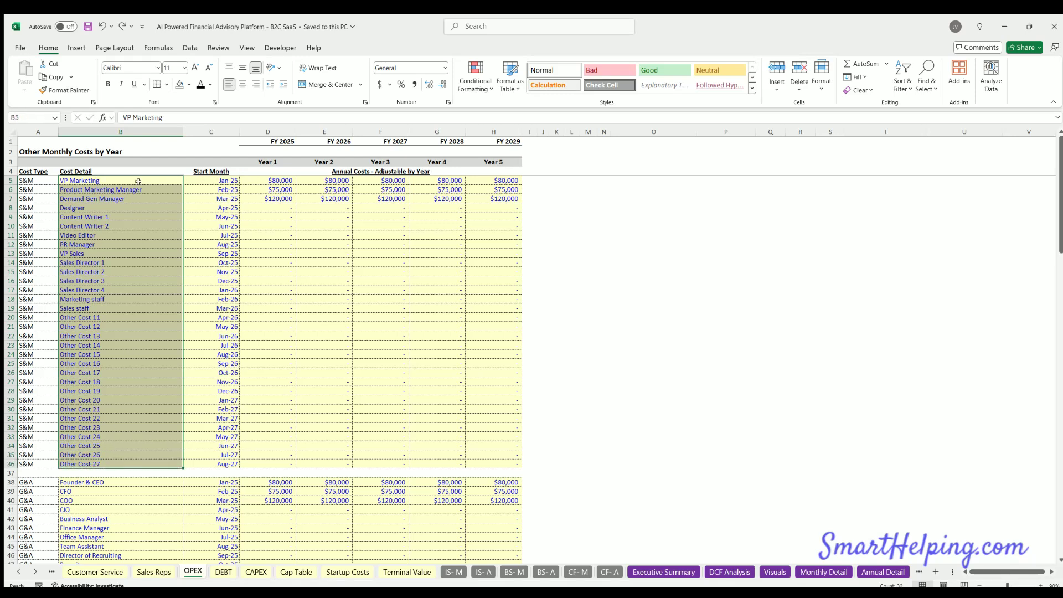
{"action": "left_click_drag", "start_coordinate": [130, 178], "coordinate": [138, 334]}
{"action": "left_click", "coordinate": [121, 280]}
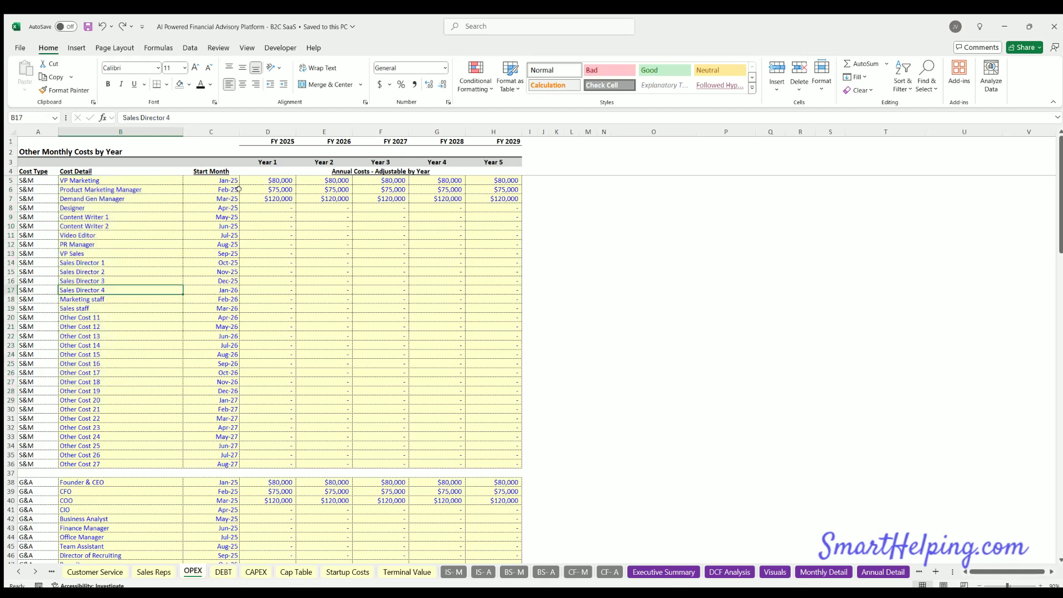
- Inspect the VP Marketing start month and its annual costs across the years, plus the Product Marketing Manager costs
{"action": "left_click", "coordinate": [230, 177]}
{"action": "left_click", "coordinate": [277, 179]}
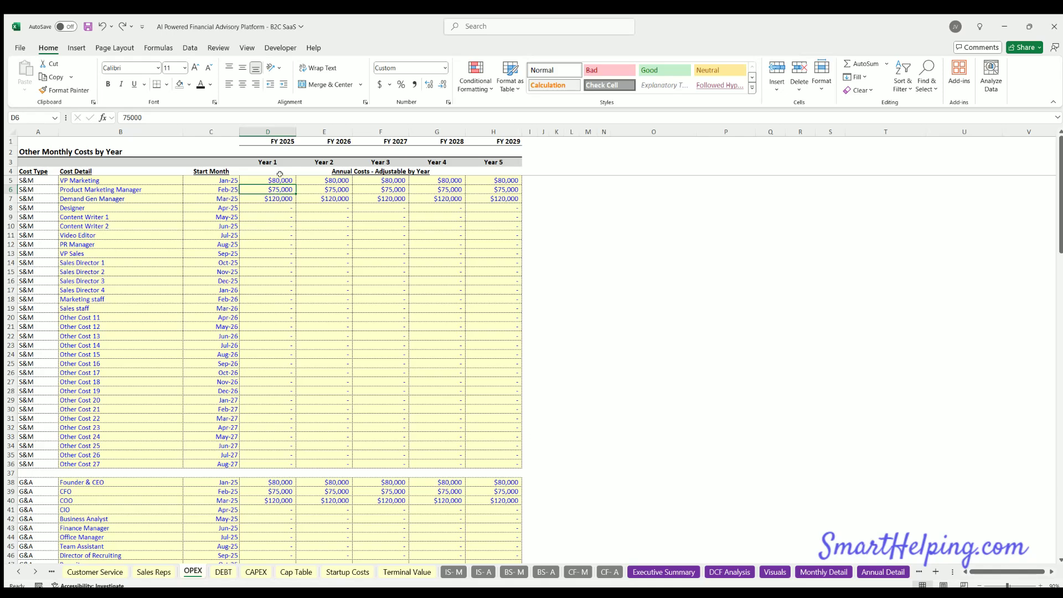
{"action": "left_click", "coordinate": [279, 180]}
{"action": "left_click", "coordinate": [302, 180]}
{"action": "left_click", "coordinate": [369, 179]}
{"action": "key", "text": "Right"}
{"action": "key", "text": "Right"}
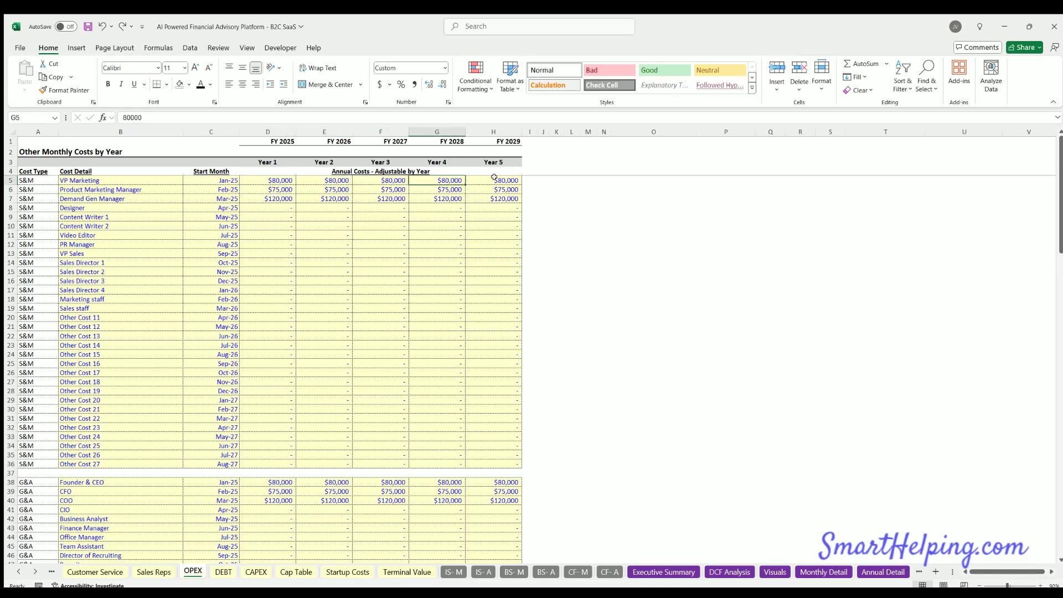
{"action": "left_click", "coordinate": [275, 176]}
{"action": "left_click", "coordinate": [322, 177]}
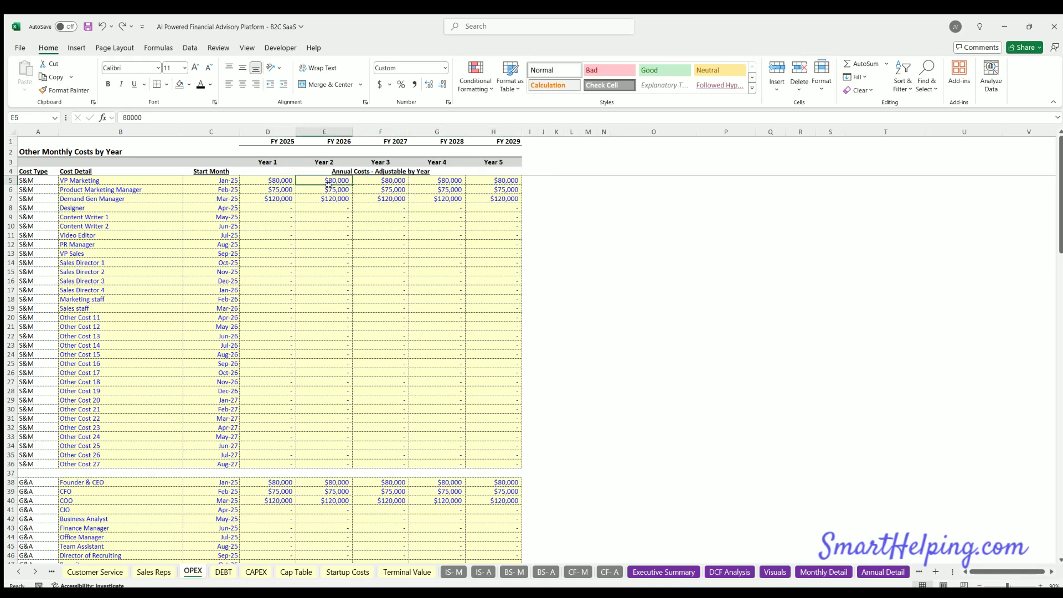
{"action": "left_click", "coordinate": [324, 190]}
- Review the G&A cost items and their Year 1 amounts, followed by the R&D cost items
{"action": "scroll", "coordinate": [280, 329], "scroll_direction": "down", "scroll_amount": 8}
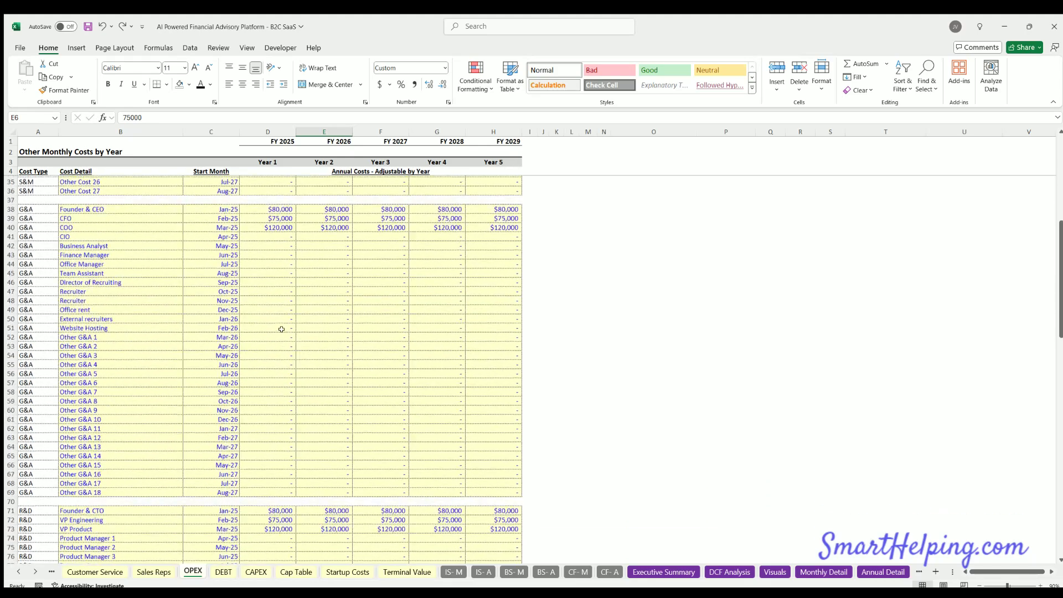
{"action": "scroll", "coordinate": [280, 329], "scroll_direction": "up", "scroll_amount": 1}
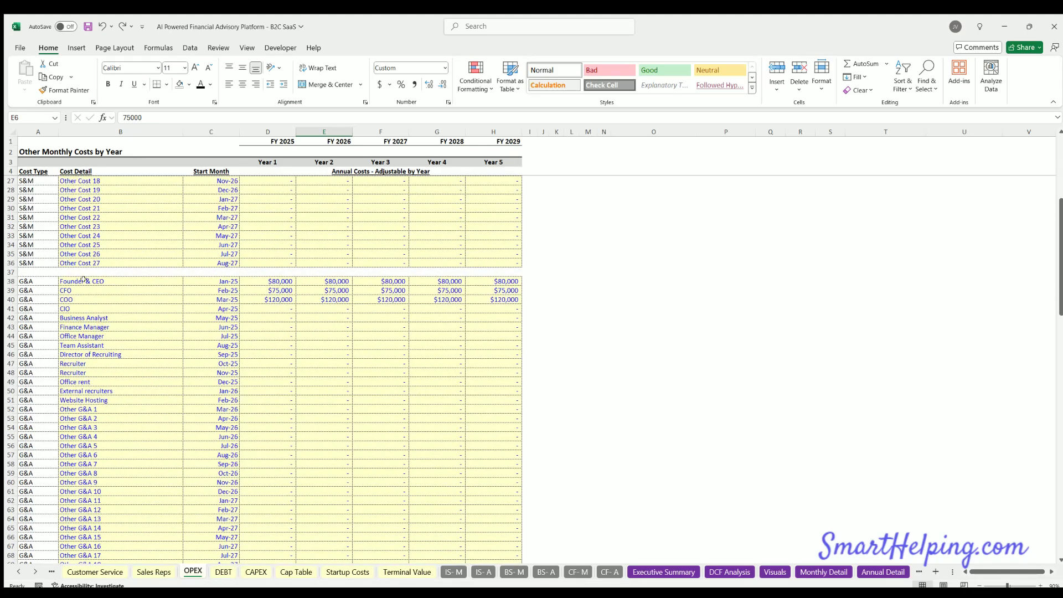
{"action": "left_click_drag", "start_coordinate": [83, 280], "coordinate": [111, 484]}
{"action": "scroll", "coordinate": [108, 370], "scroll_direction": "down", "scroll_amount": 4}
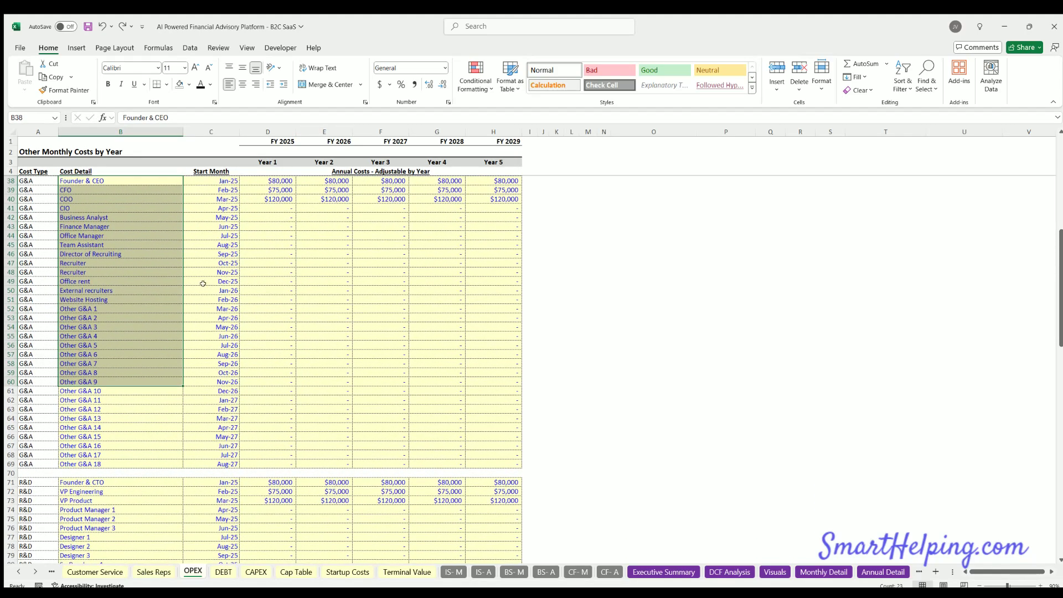
{"action": "left_click", "coordinate": [118, 281]}
{"action": "scroll", "coordinate": [277, 280], "scroll_direction": "up", "scroll_amount": 4}
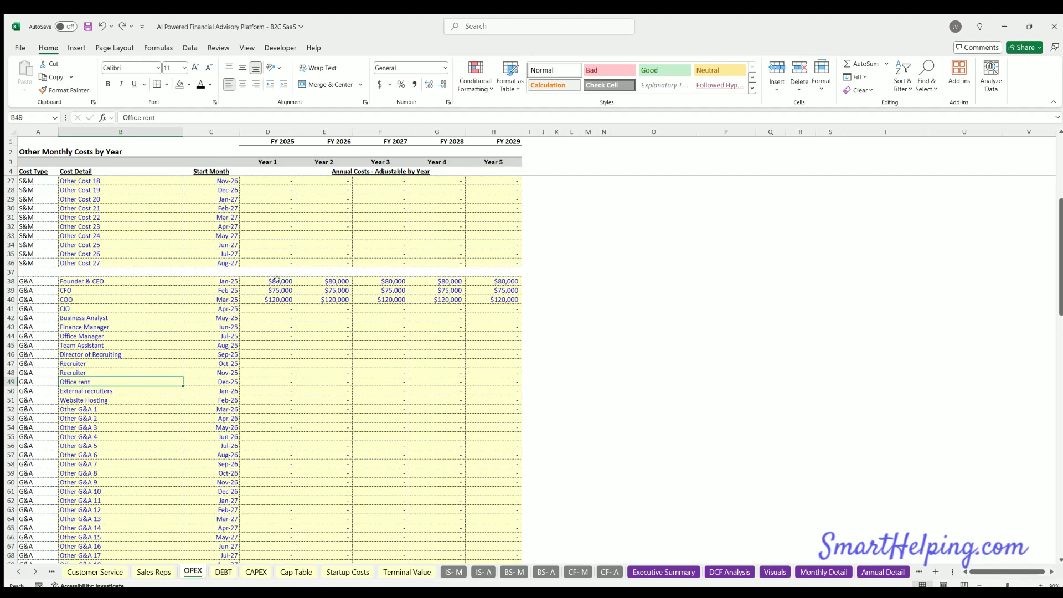
{"action": "left_click", "coordinate": [277, 279]}
{"action": "scroll", "coordinate": [170, 311], "scroll_direction": "down", "scroll_amount": 15}
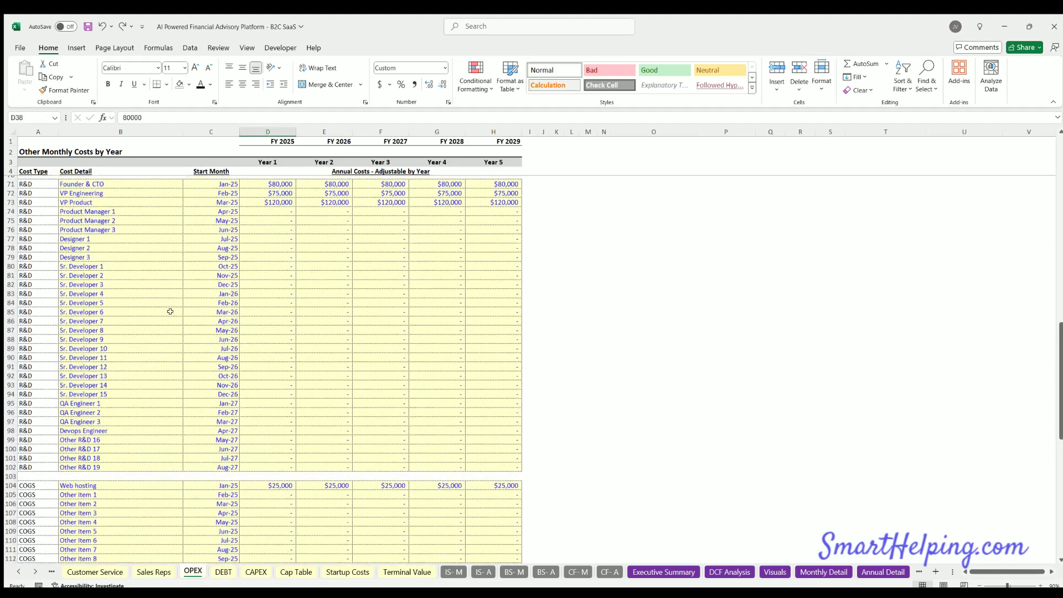
{"action": "left_click", "coordinate": [110, 226]}
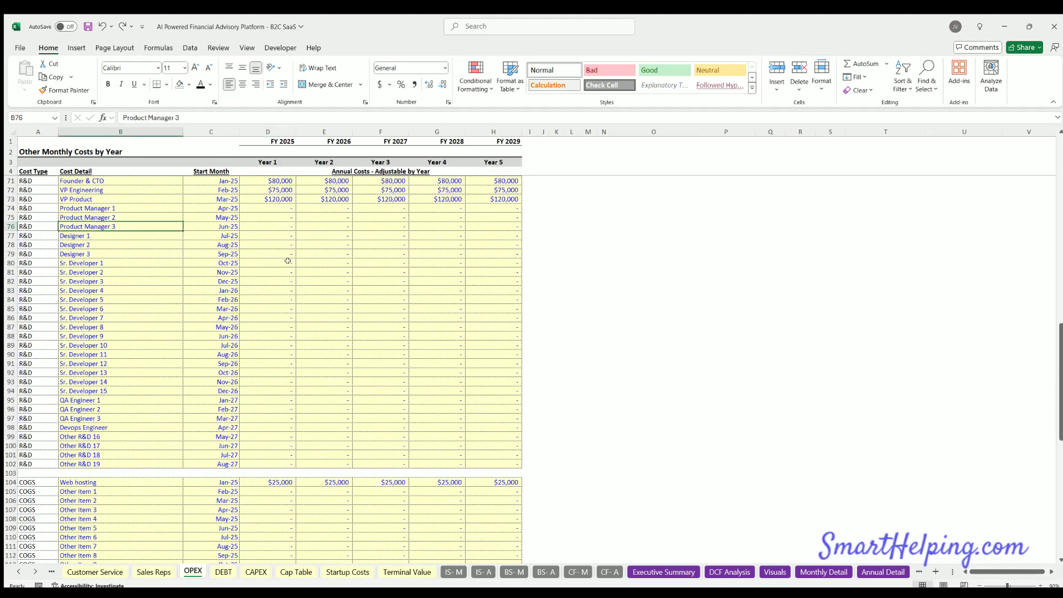
- Examine the COGS item rows and the annual Web hosting costs across the years
{"action": "scroll", "coordinate": [134, 348], "scroll_direction": "down", "scroll_amount": 7}
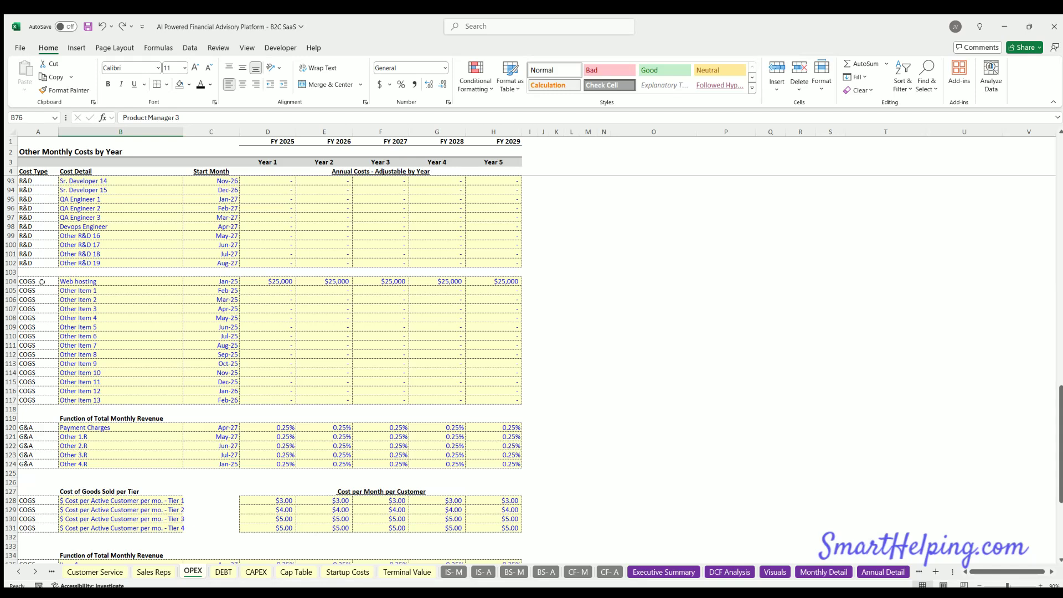
{"action": "left_click", "coordinate": [40, 282]}
{"action": "left_click_drag", "start_coordinate": [72, 285], "coordinate": [132, 400]}
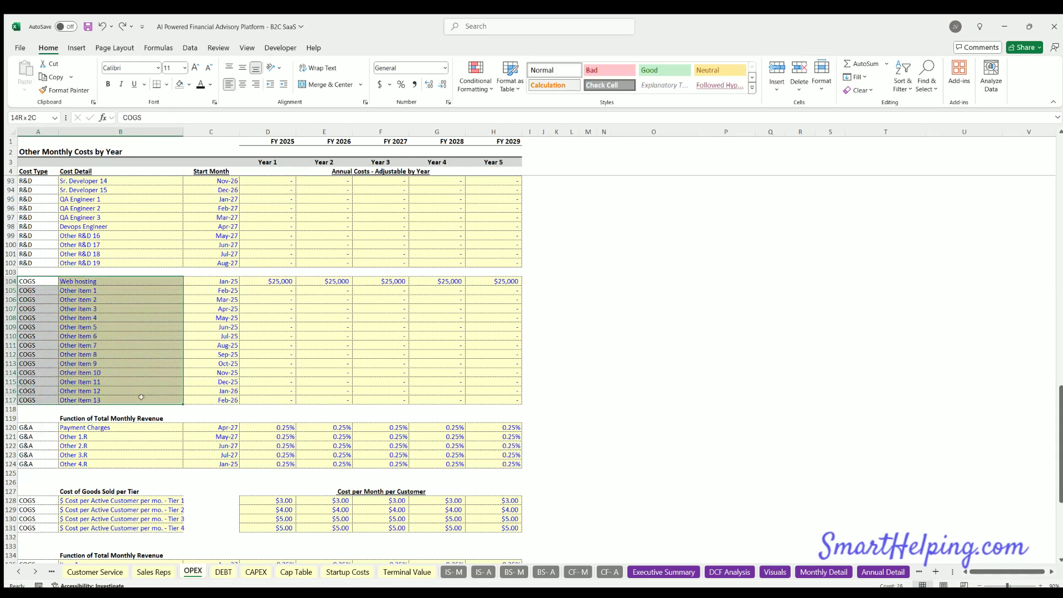
{"action": "left_click", "coordinate": [37, 323]}
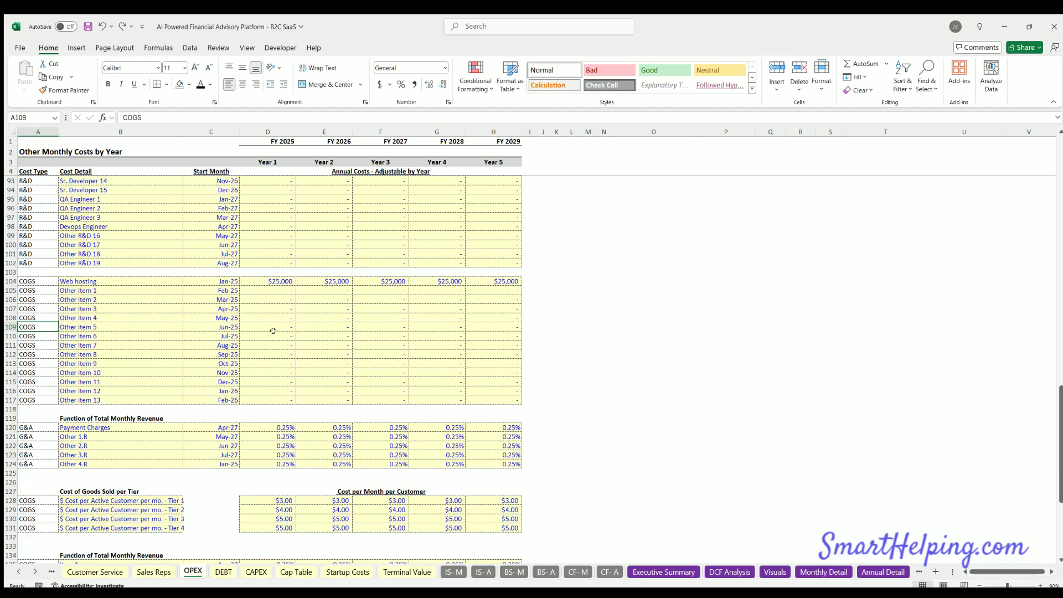
{"action": "left_click", "coordinate": [281, 278]}
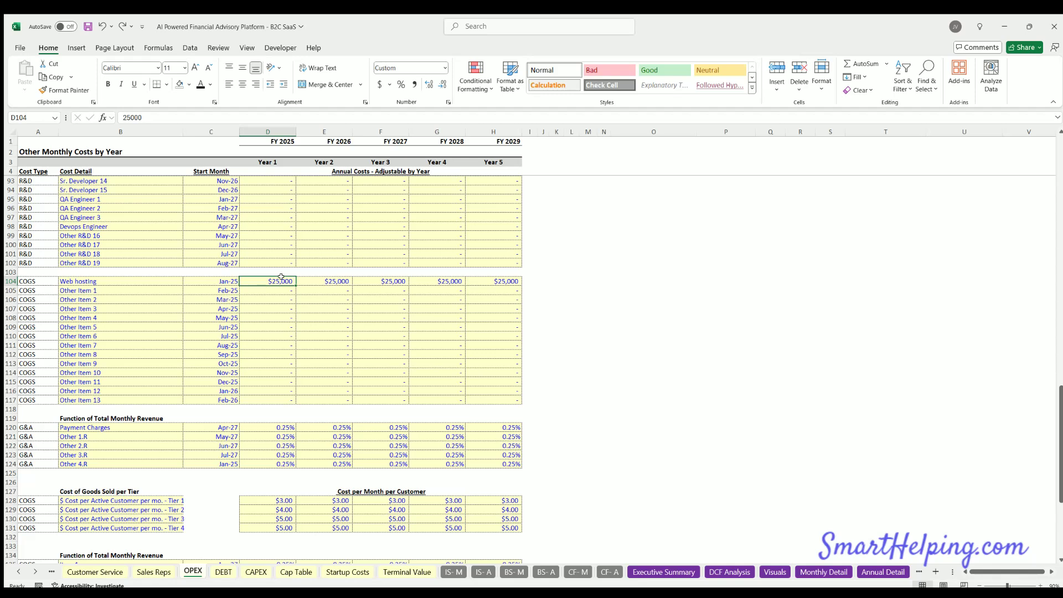
{"action": "left_click", "coordinate": [318, 282]}
{"action": "left_click", "coordinate": [382, 282]}
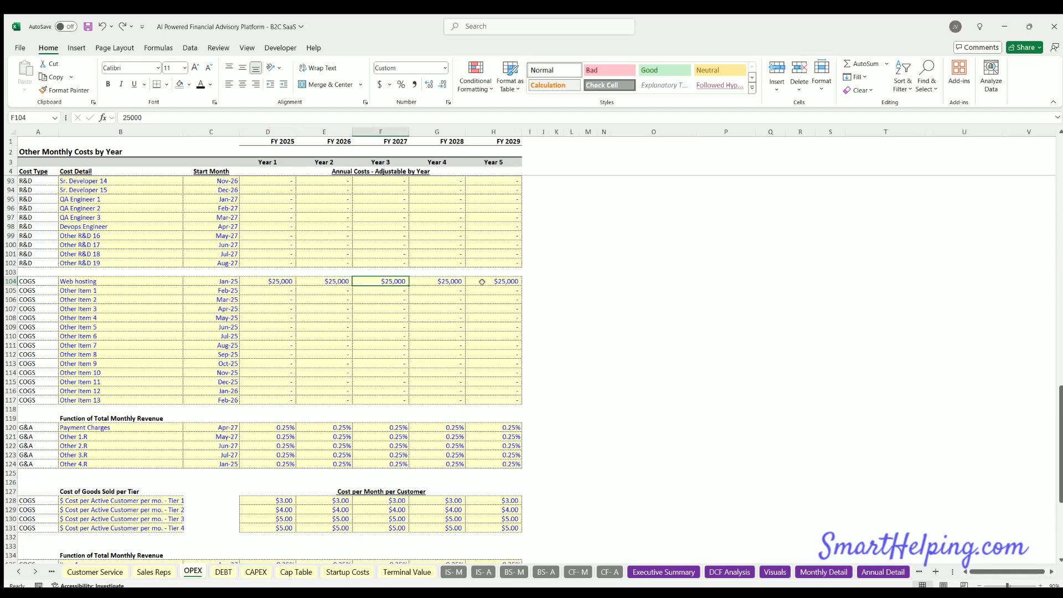
{"action": "left_click", "coordinate": [488, 275]}
{"action": "left_click", "coordinate": [262, 277]}
{"action": "left_click", "coordinate": [270, 288]}
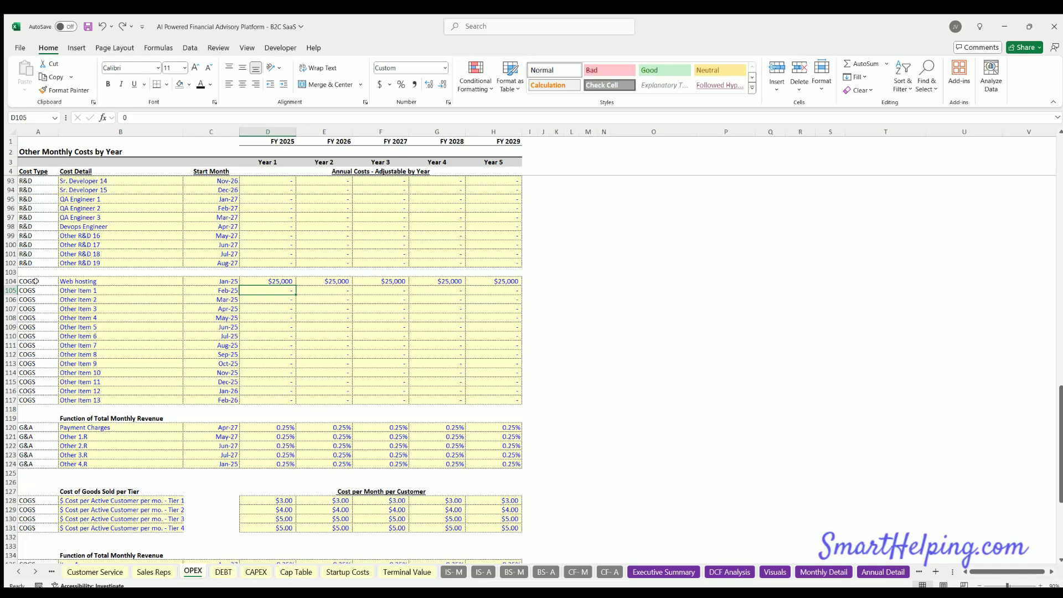
- Examine the Cost of Goods Sold per Tier section and its monthly cost per active customer for Tiers 1 and 2
{"action": "scroll", "coordinate": [93, 317], "scroll_direction": "down", "scroll_amount": 7}
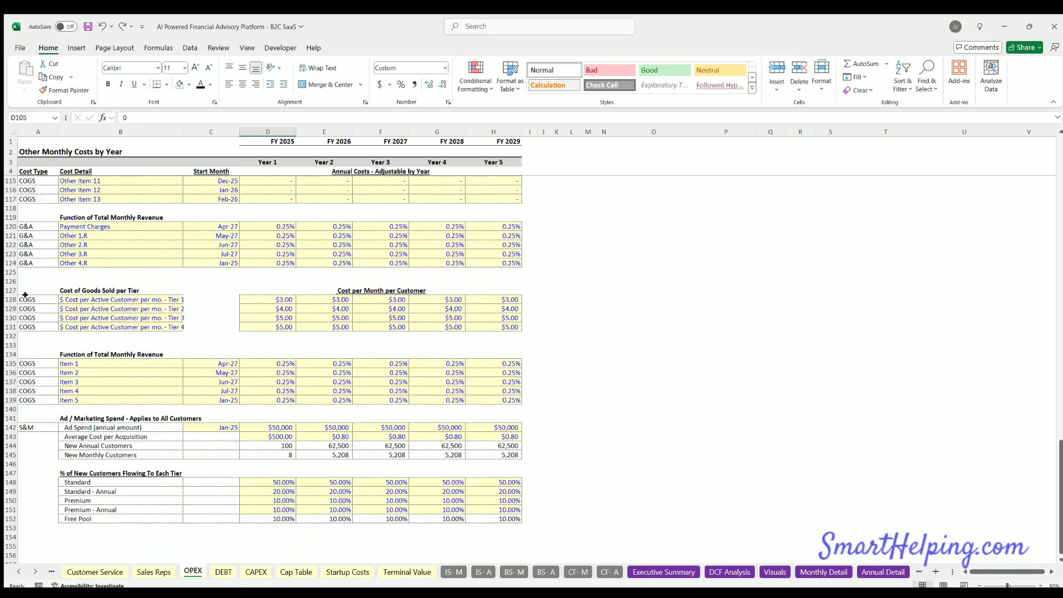
{"action": "left_click_drag", "start_coordinate": [26, 297], "coordinate": [163, 327]}
{"action": "left_click", "coordinate": [146, 300]}
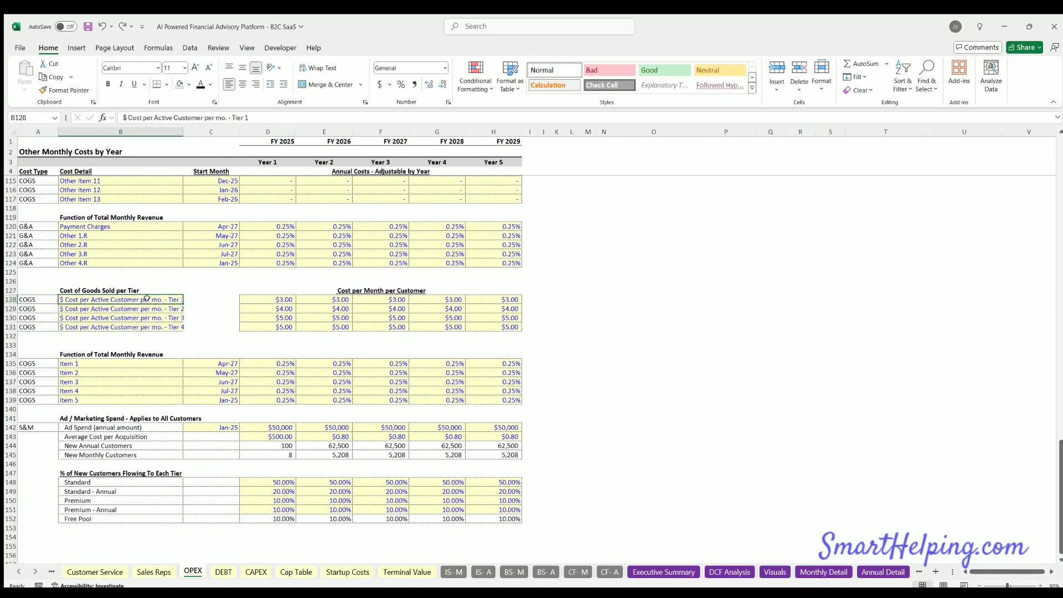
{"action": "left_click", "coordinate": [270, 298]}
{"action": "key", "text": "Down"}
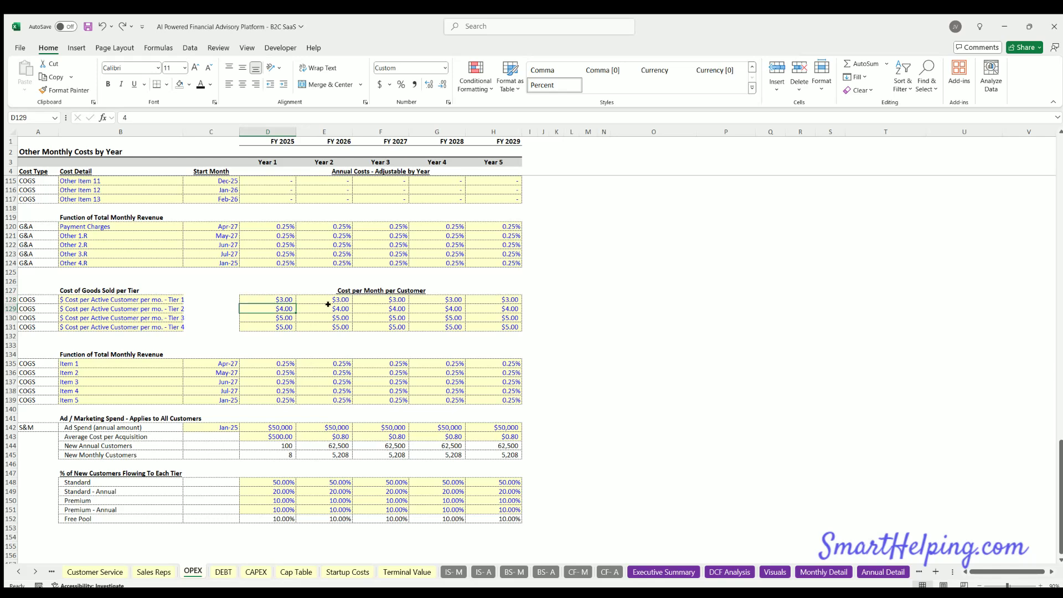
{"action": "left_click", "coordinate": [328, 305]}
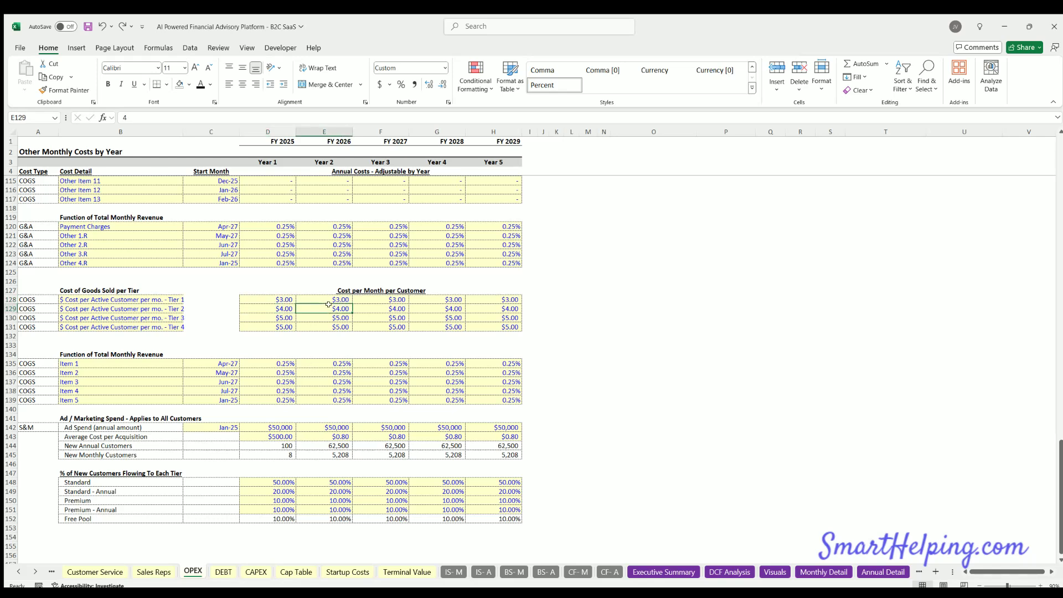
{"action": "left_click", "coordinate": [268, 299]}
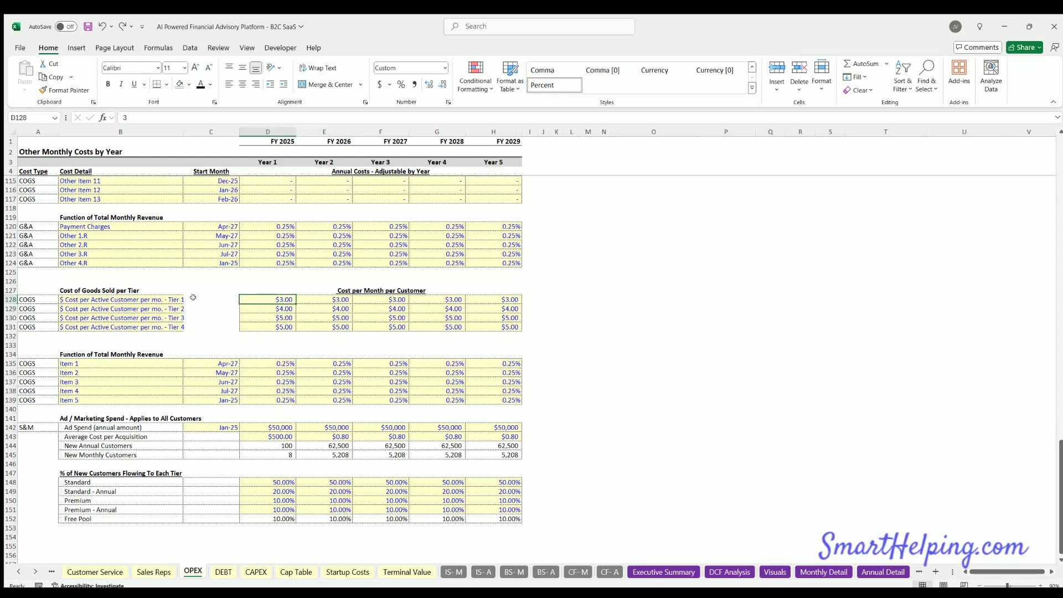
{"action": "left_click", "coordinate": [276, 289]}
{"action": "left_click", "coordinate": [275, 296]}
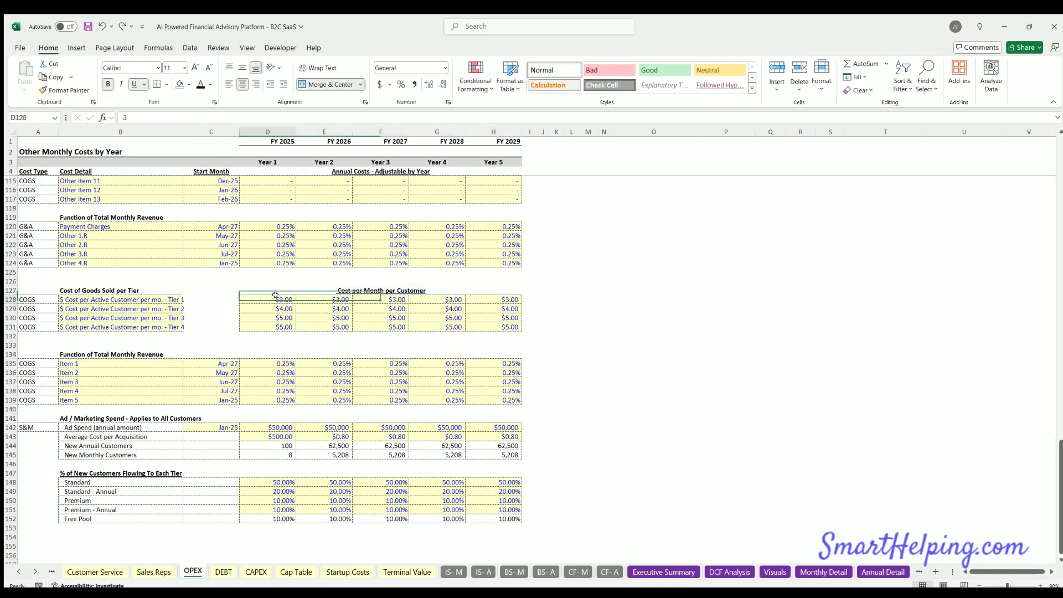
- Auto-fit column B to its cost labels and select the Year 1 costs per customer for Tiers 1 to 4
{"action": "double_click", "coordinate": [183, 131]}
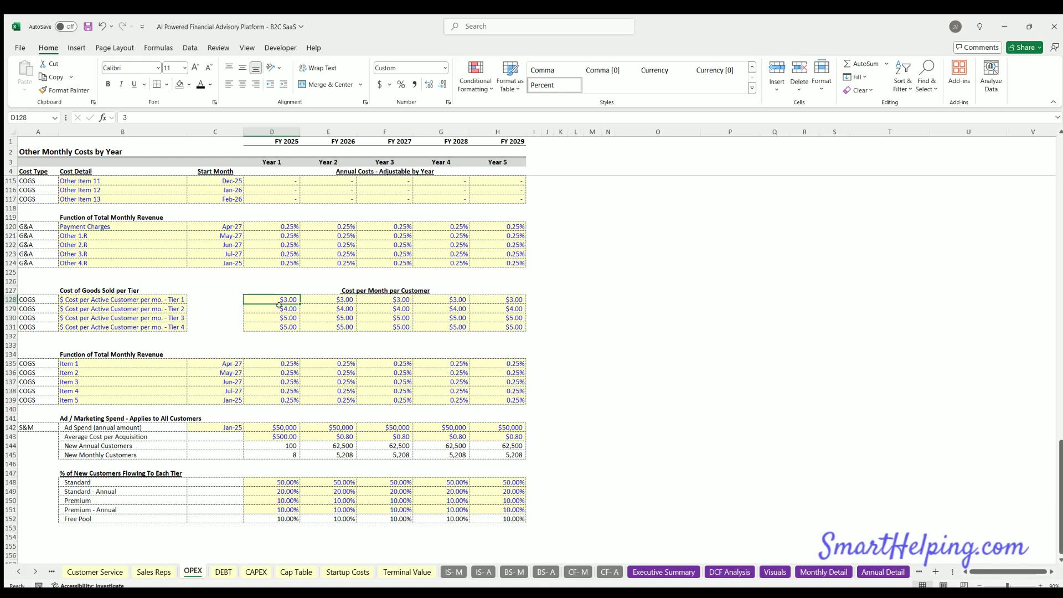
{"action": "key", "text": "Down"}
{"action": "left_click_drag", "start_coordinate": [274, 299], "coordinate": [274, 326]}
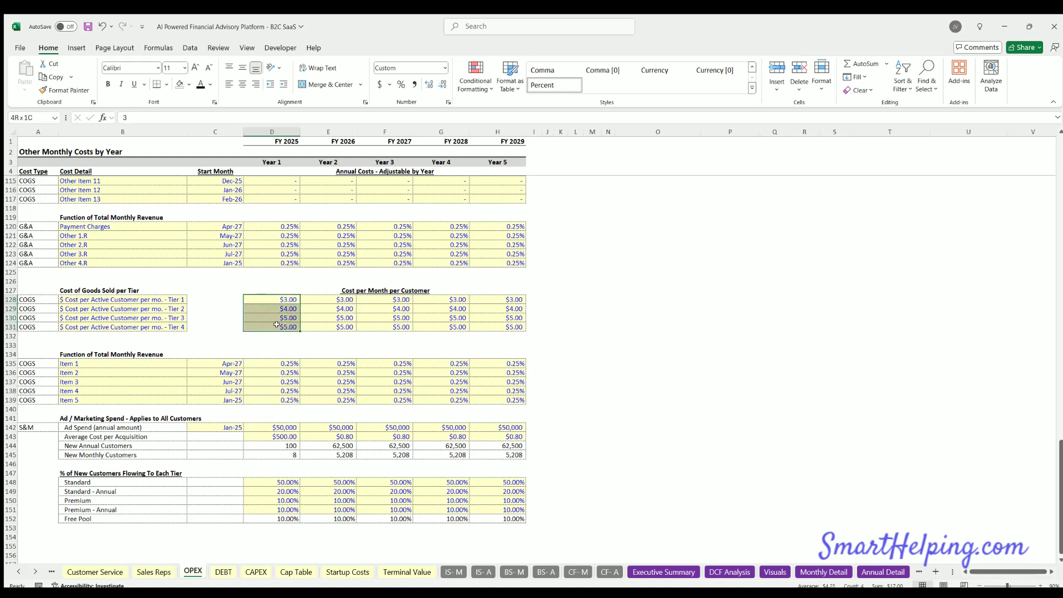
- Examine the Year 2 costs per customer by tier and the Year 1 revenue percentages of COGS Items 1 to 3
{"action": "left_click_drag", "start_coordinate": [328, 298], "coordinate": [333, 326]}
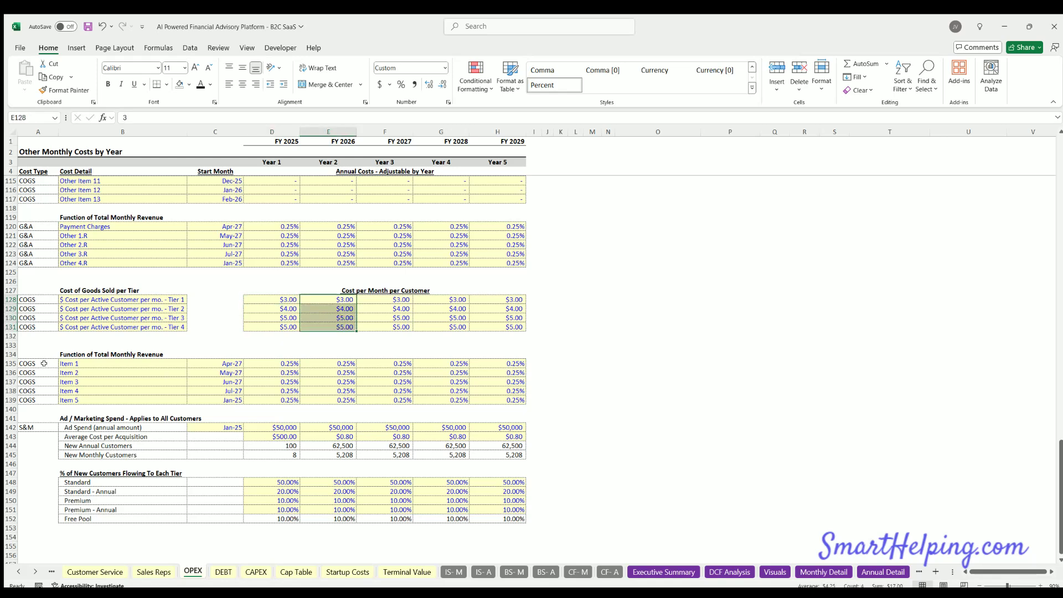
{"action": "left_click_drag", "start_coordinate": [36, 363], "coordinate": [160, 399]}
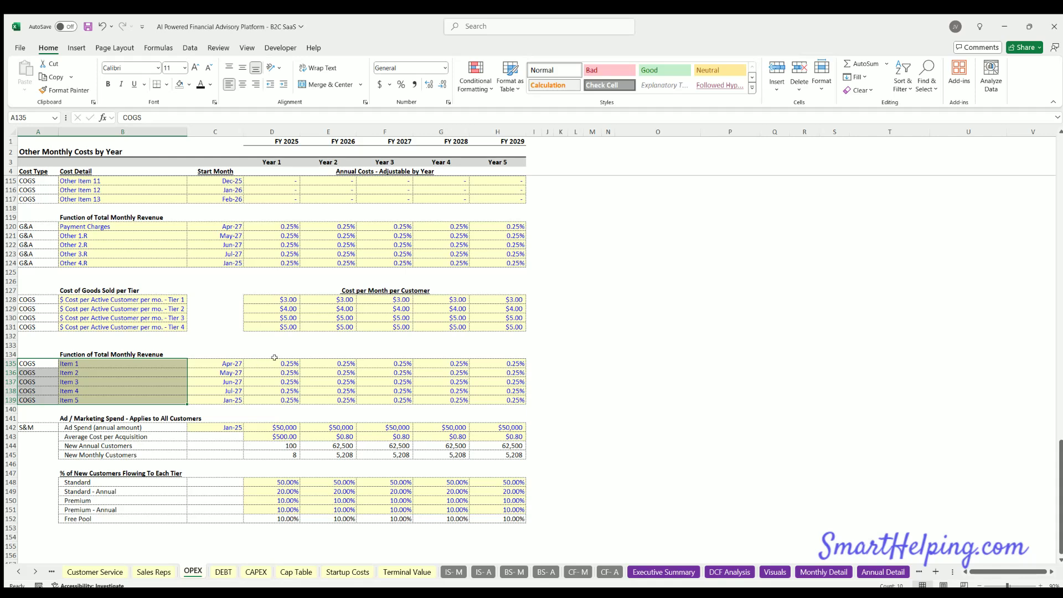
{"action": "left_click", "coordinate": [276, 363]}
{"action": "left_click", "coordinate": [282, 372]}
{"action": "left_click", "coordinate": [282, 381]}
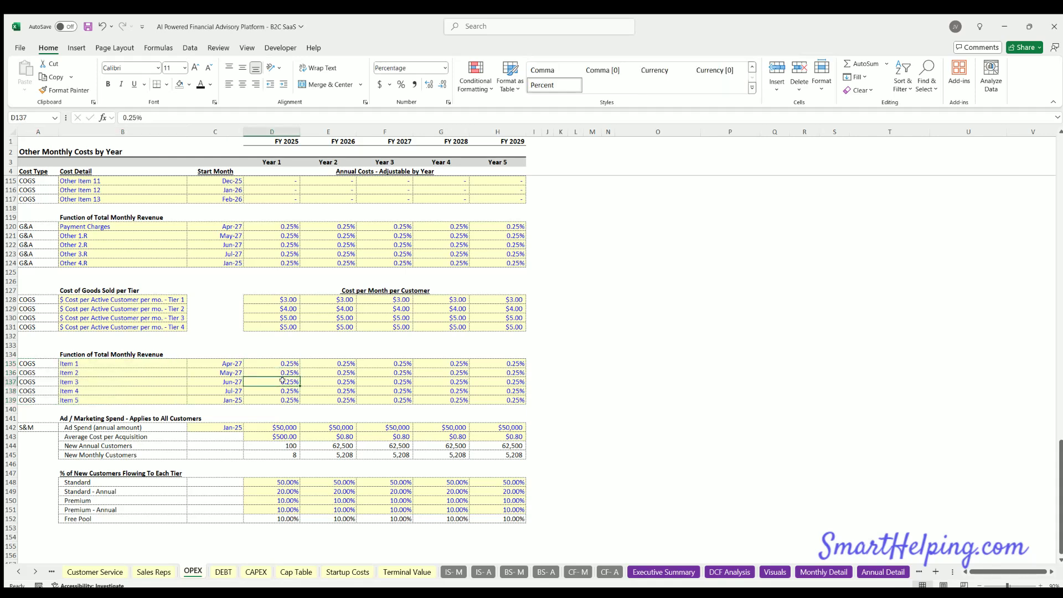
- Compare the G&A and COGS blocks that are set as a function of total monthly revenue
{"action": "left_click_drag", "start_coordinate": [36, 223], "coordinate": [314, 257]}
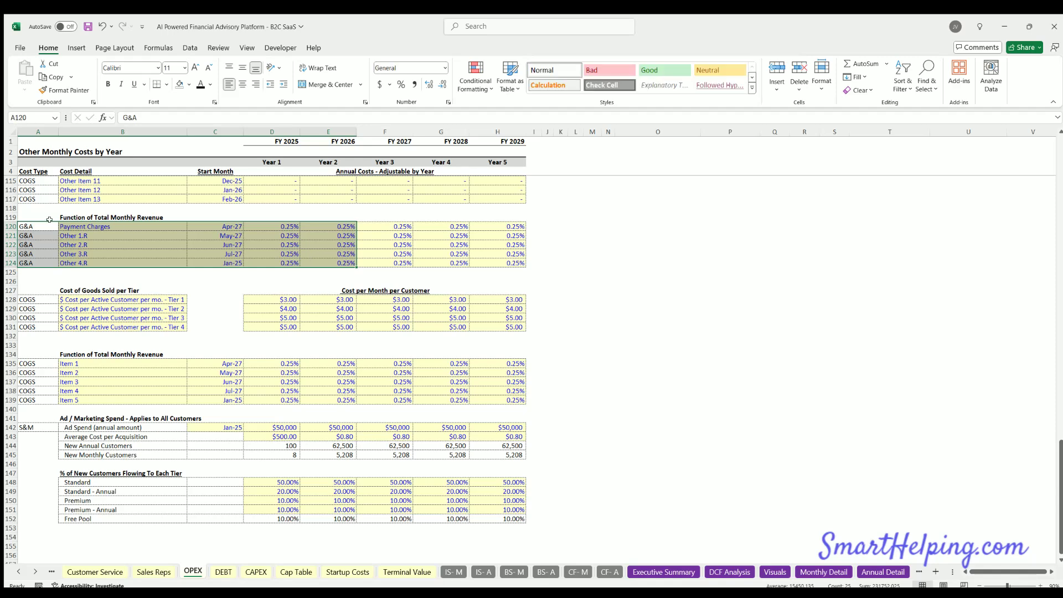
{"action": "left_click_drag", "start_coordinate": [41, 217], "coordinate": [440, 260]}
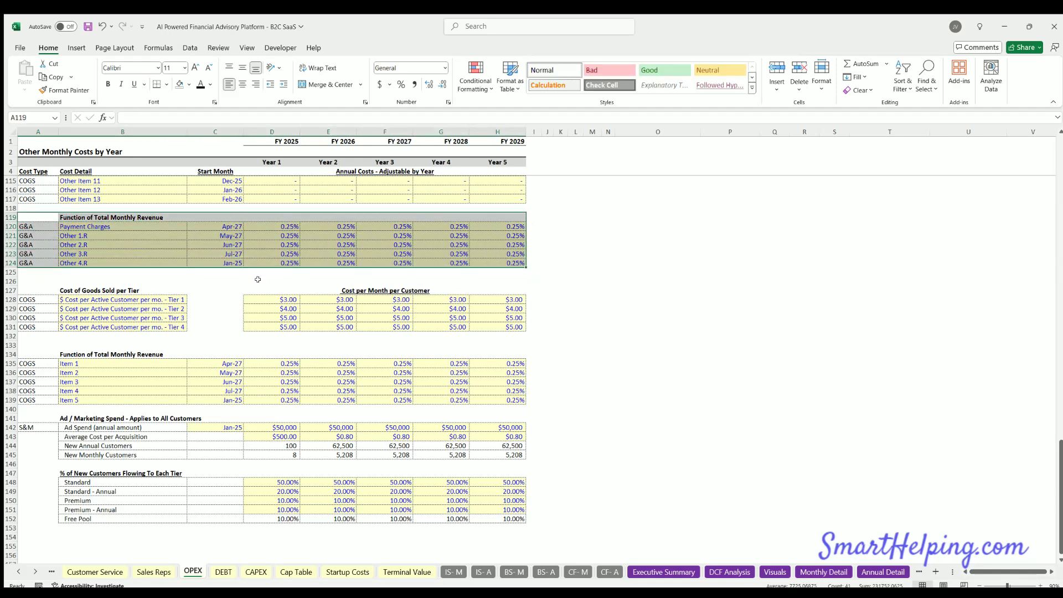
{"action": "left_click_drag", "start_coordinate": [35, 354], "coordinate": [501, 401]}
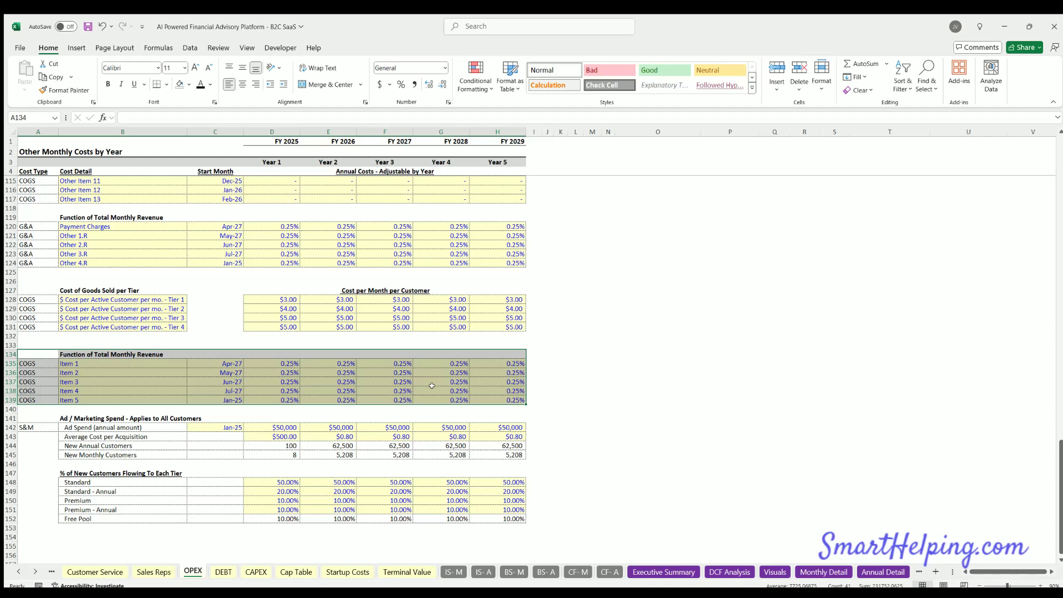
{"action": "left_click", "coordinate": [396, 370]}
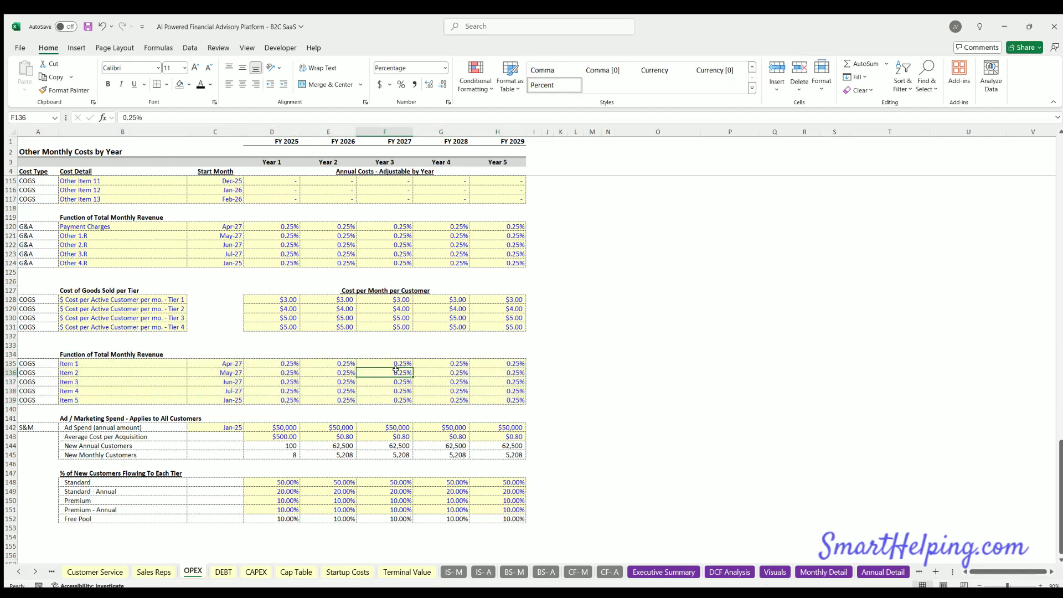
{"action": "left_click", "coordinate": [261, 374]}
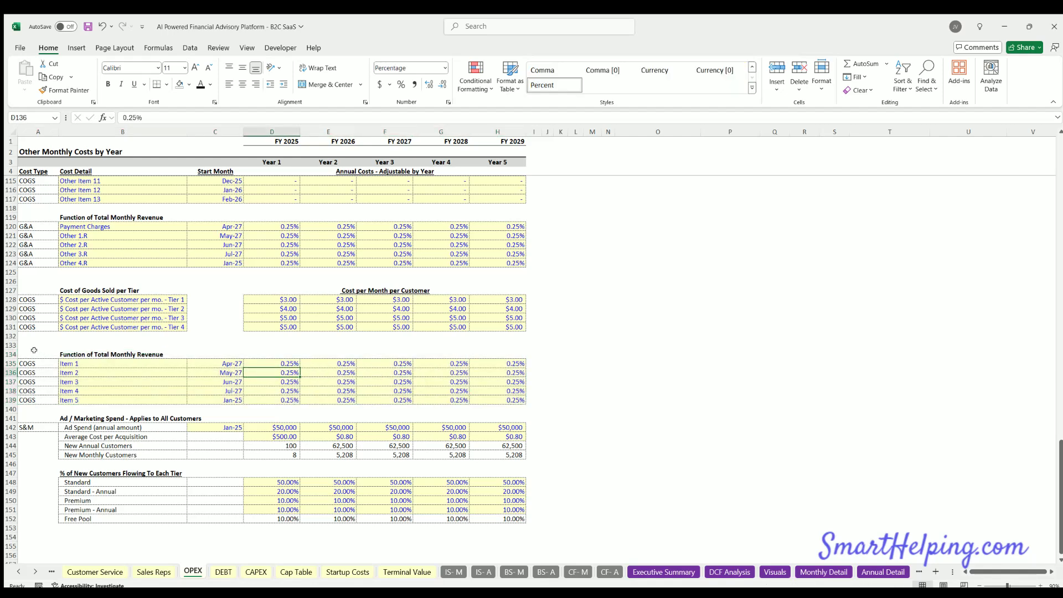
- Review the fixed COGS rows starting at Web hosting, followed by the revenue-based G&A rows
{"action": "scroll", "coordinate": [65, 380], "scroll_direction": "up", "scroll_amount": 8}
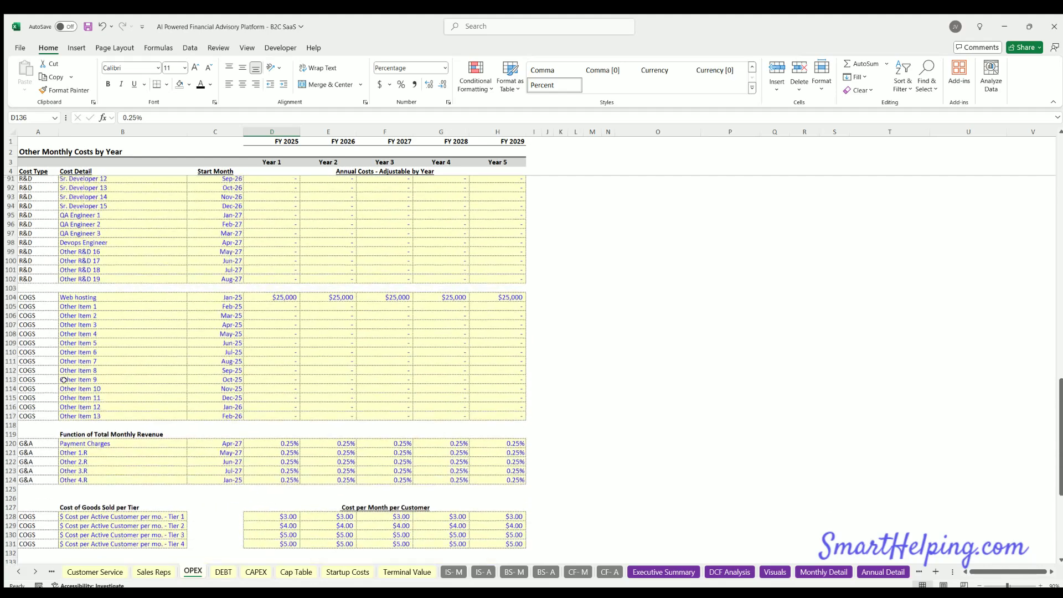
{"action": "scroll", "coordinate": [64, 380], "scroll_direction": "up", "scroll_amount": 15}
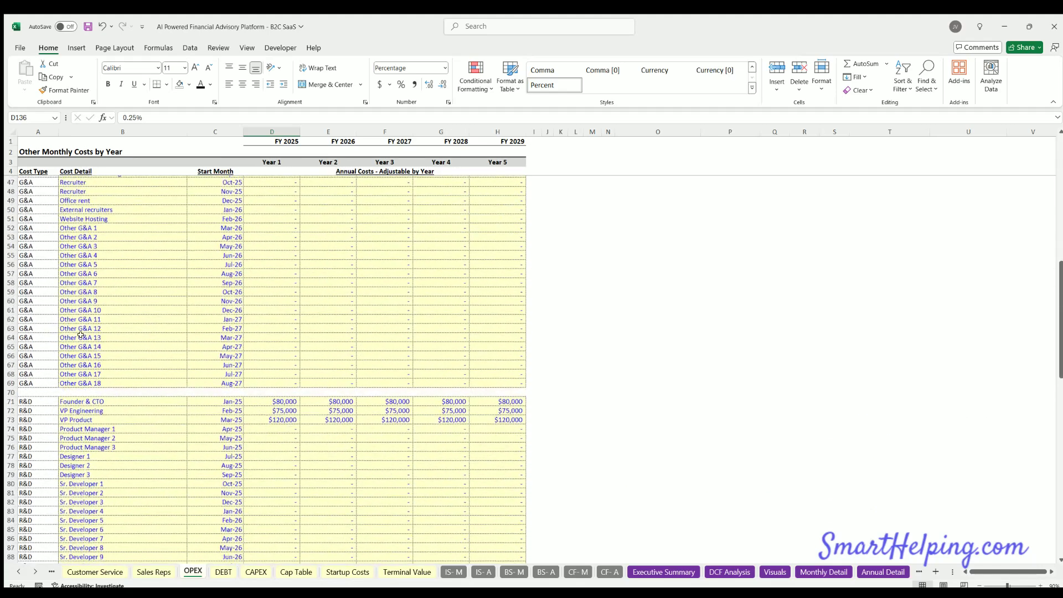
{"action": "scroll", "coordinate": [81, 334], "scroll_direction": "down", "scroll_amount": 19}
{"action": "left_click", "coordinate": [51, 184]}
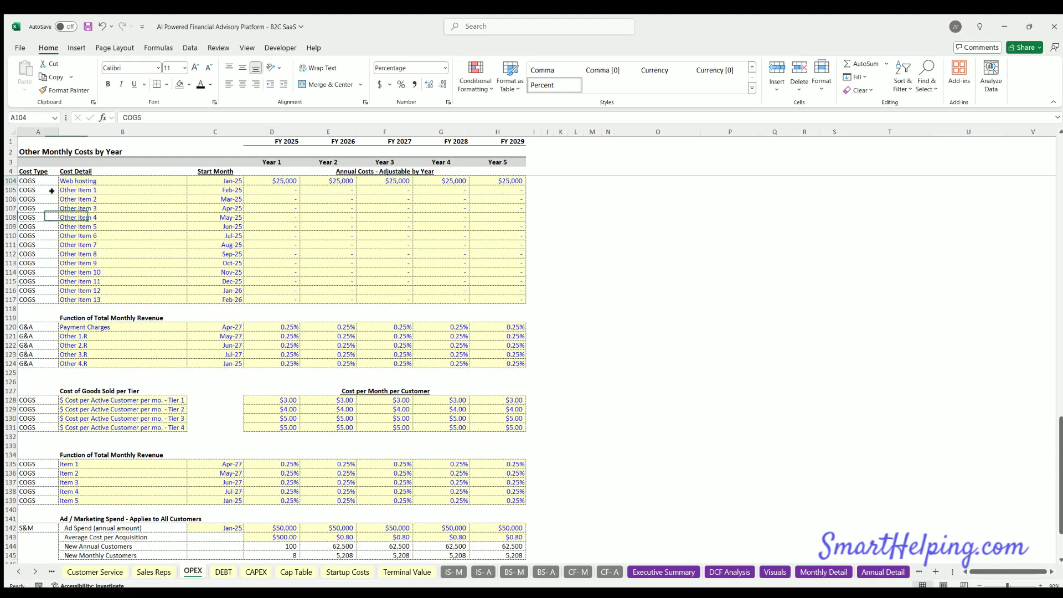
{"action": "left_click_drag", "start_coordinate": [52, 190], "coordinate": [410, 282]}
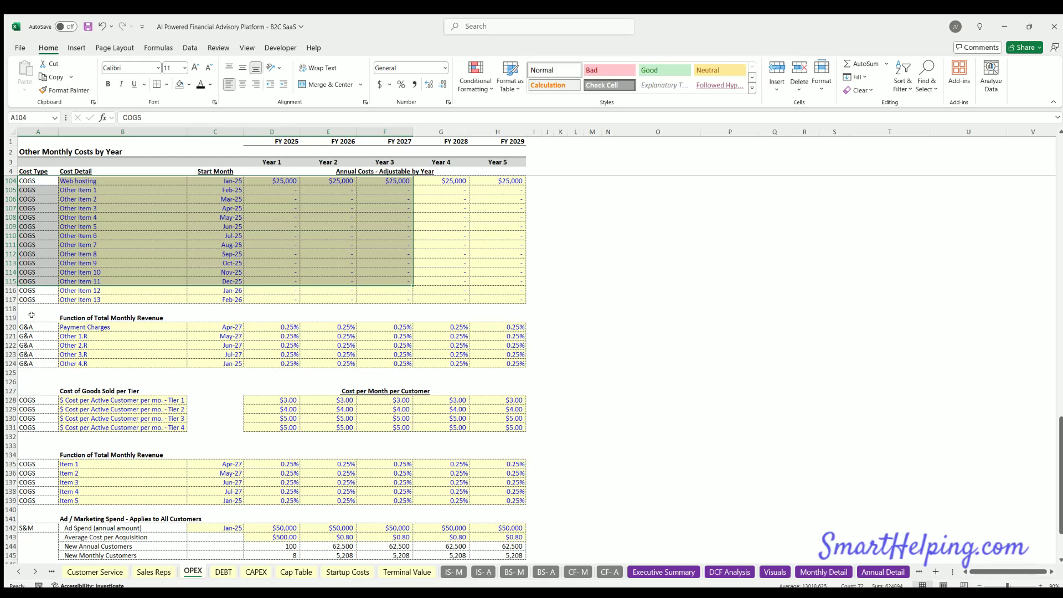
{"action": "left_click_drag", "start_coordinate": [31, 315], "coordinate": [409, 364]}
{"action": "scroll", "coordinate": [71, 384], "scroll_direction": "down", "scroll_amount": 4}
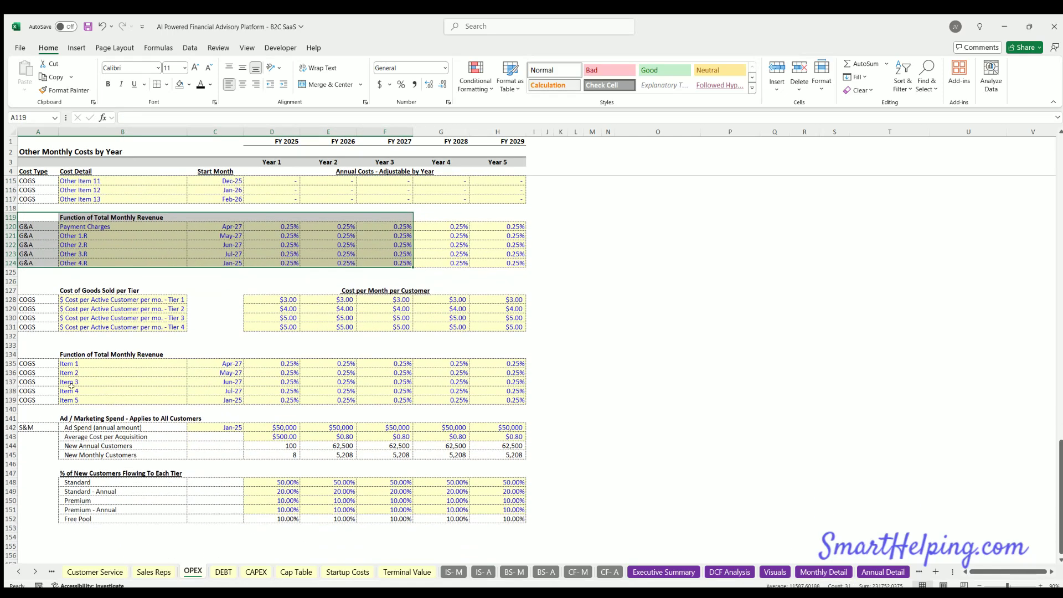
{"action": "scroll", "coordinate": [71, 385], "scroll_direction": "down", "scroll_amount": 4}
- Examine the Ad / Marketing Spend section, its Year 1 and 2 ad spend, and the Year 1 customer split across tiers
{"action": "left_click_drag", "start_coordinate": [37, 318], "coordinate": [504, 427]}
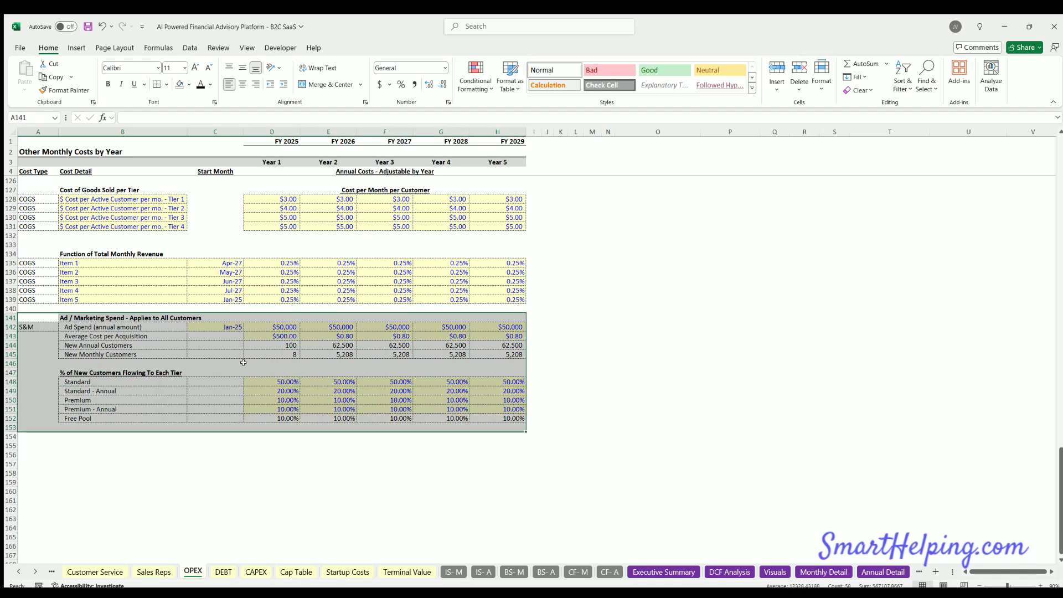
{"action": "left_click", "coordinate": [283, 323]}
{"action": "left_click", "coordinate": [330, 321]}
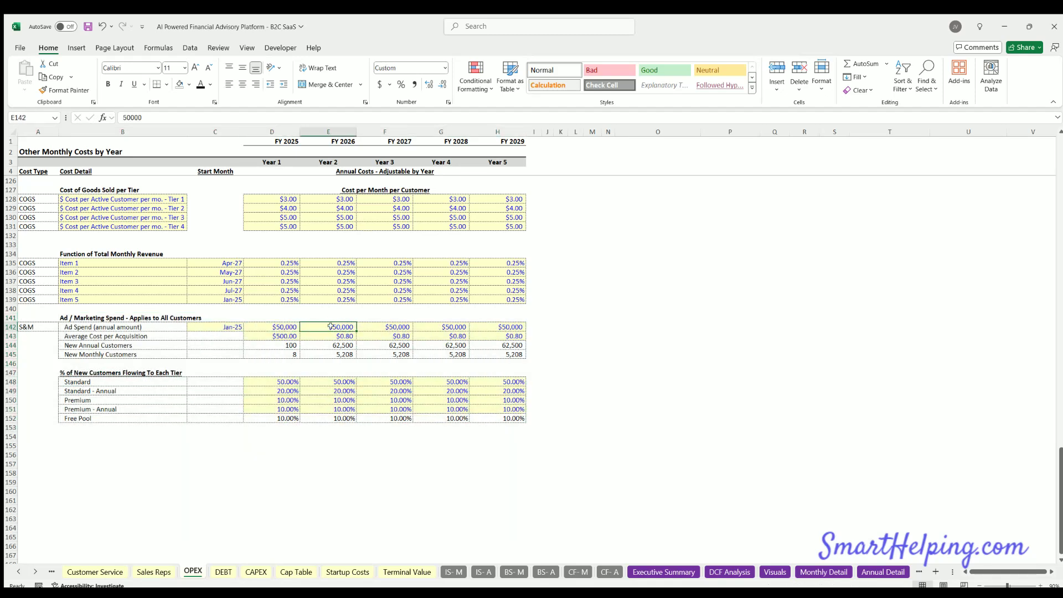
{"action": "left_click_drag", "start_coordinate": [282, 379], "coordinate": [283, 417]}
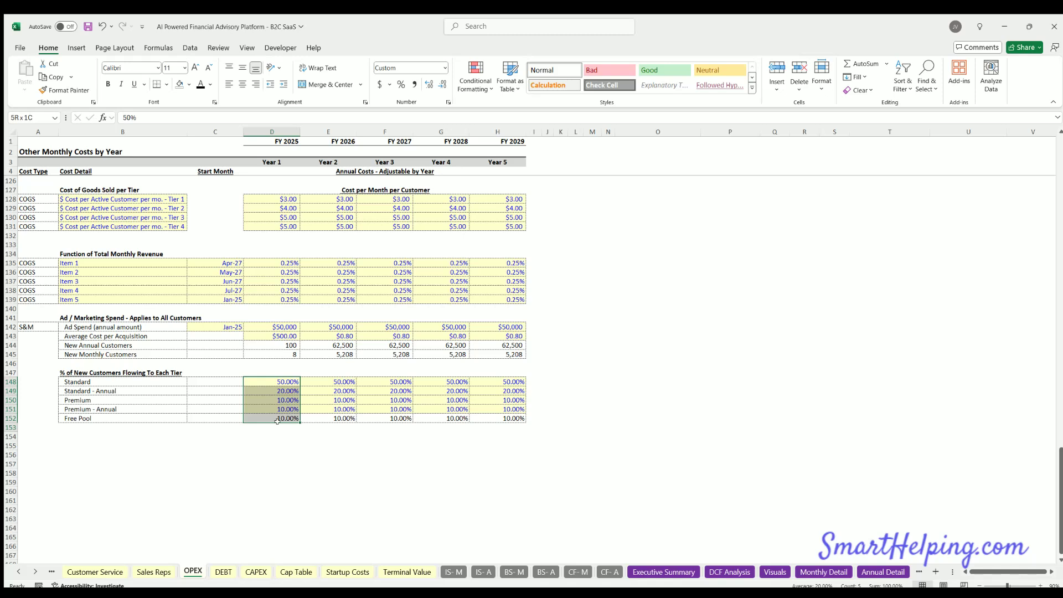
- Inspect Year 1 new monthly customers and the average cost per acquisition for Years 1 to 3
{"action": "left_click", "coordinate": [276, 353]}
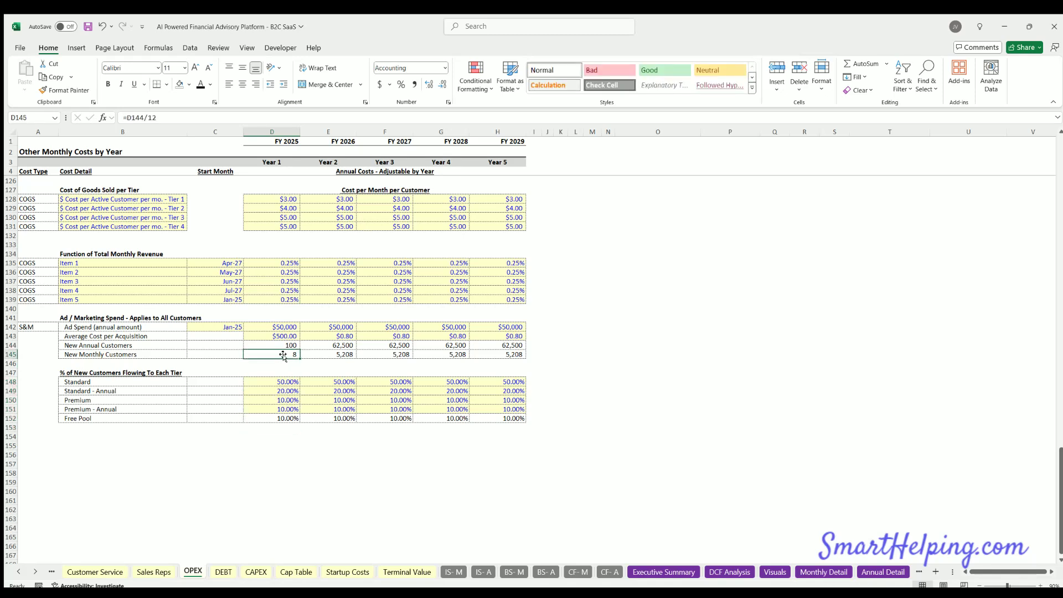
{"action": "left_click", "coordinate": [284, 335]}
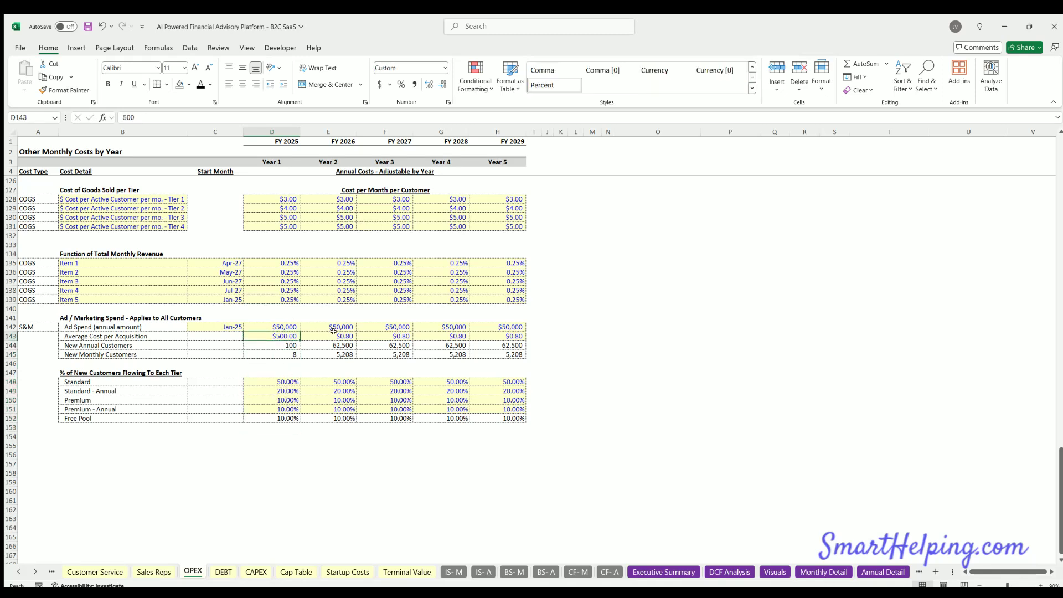
{"action": "left_click", "coordinate": [332, 336]}
{"action": "left_click", "coordinate": [389, 336]}
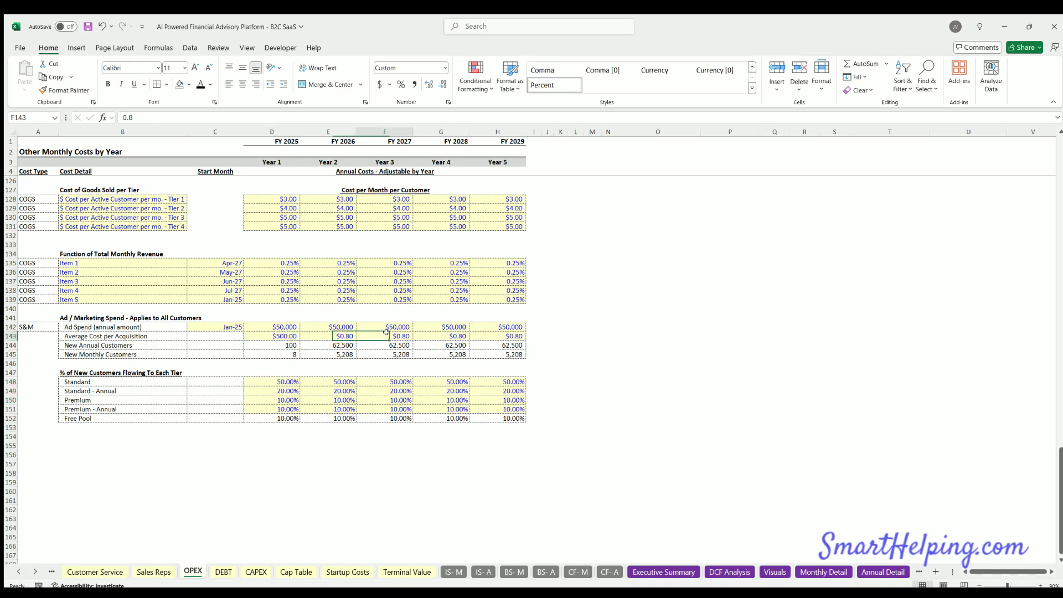
{"action": "left_click", "coordinate": [121, 368]}
{"action": "scroll", "coordinate": [133, 357], "scroll_direction": "up", "scroll_amount": 20}
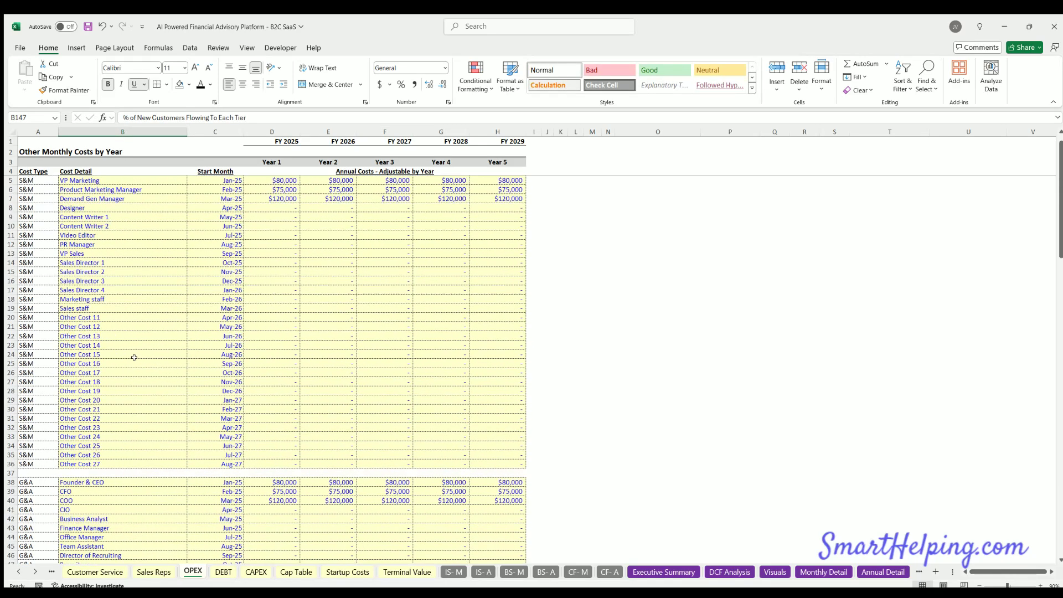
- Open the DEBT sheet and inspect the financed amount, loan term, starting interest rate and payments per year
{"action": "left_click", "coordinate": [223, 572]}
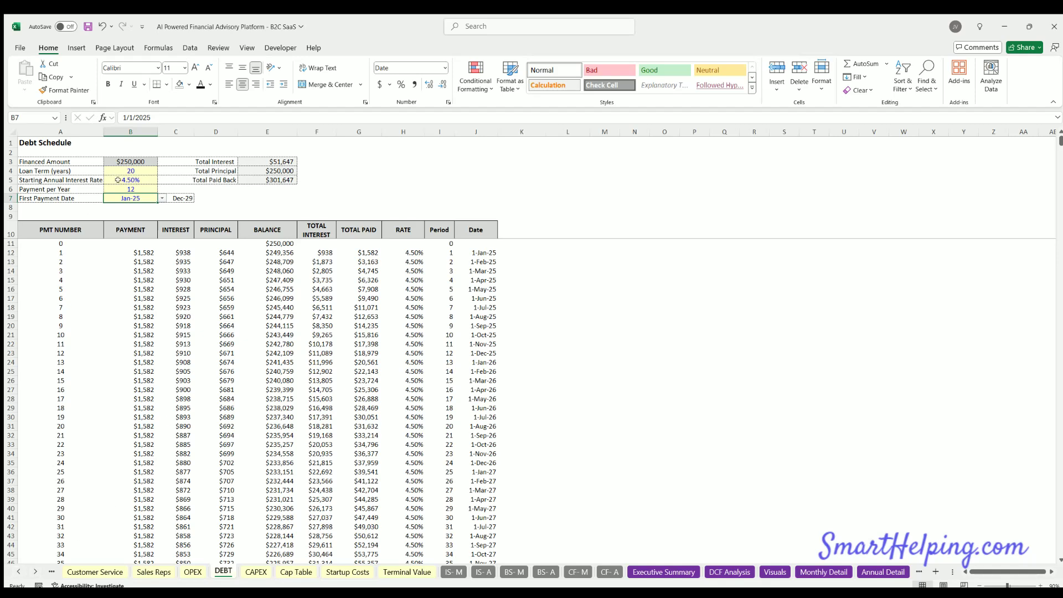
{"action": "left_click", "coordinate": [140, 158]}
{"action": "left_click", "coordinate": [133, 170]}
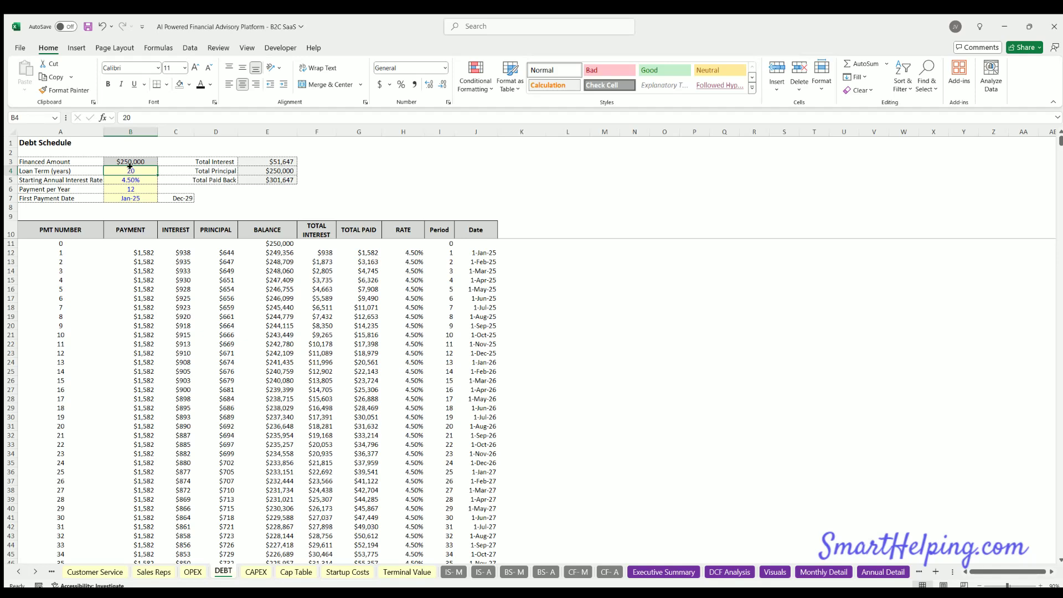
{"action": "left_click", "coordinate": [136, 178]}
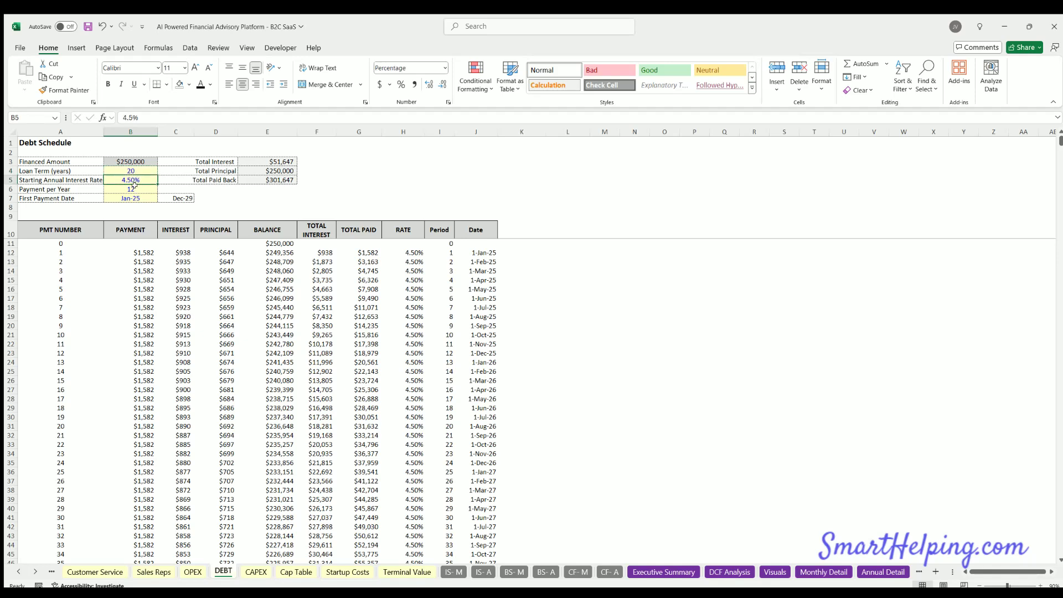
{"action": "left_click", "coordinate": [135, 188]}
- Try Apr-25 as the first payment date in the debt schedule, and undo the change
{"action": "left_click", "coordinate": [142, 196]}
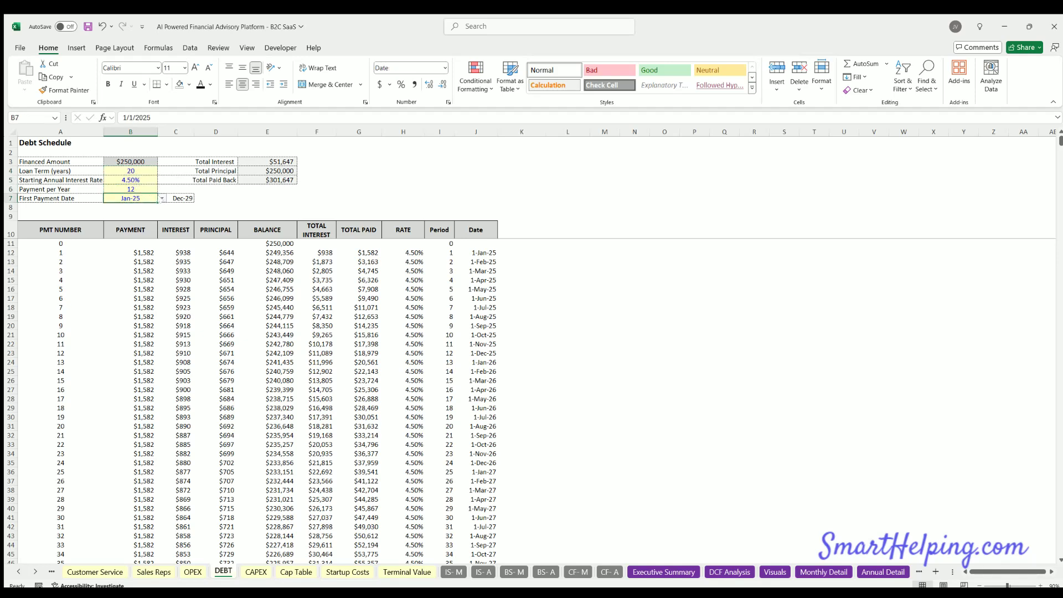
{"action": "left_click", "coordinate": [130, 232]}
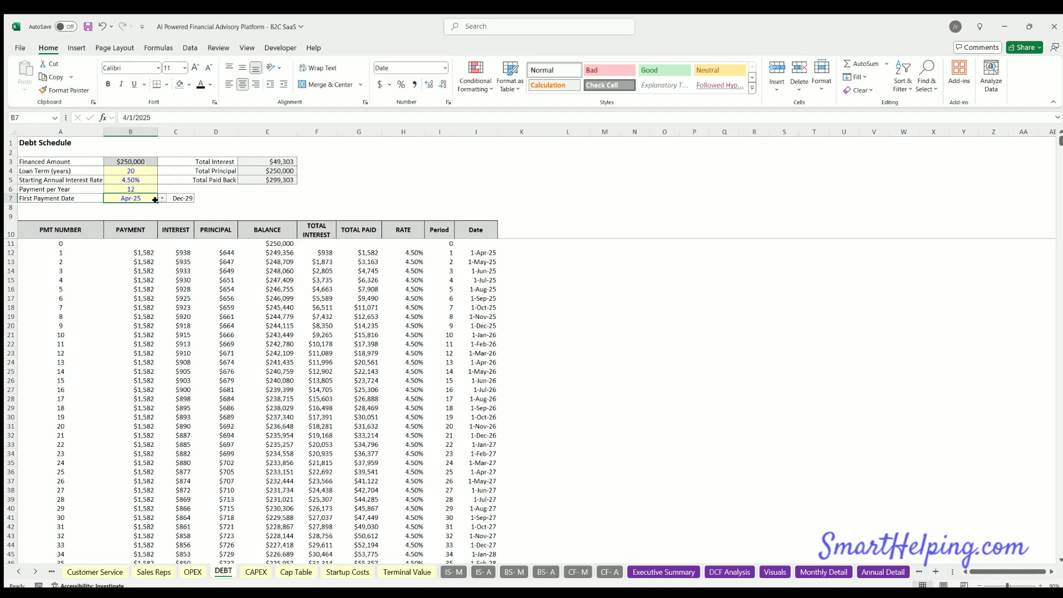
{"action": "key", "text": "ctrl+z"}
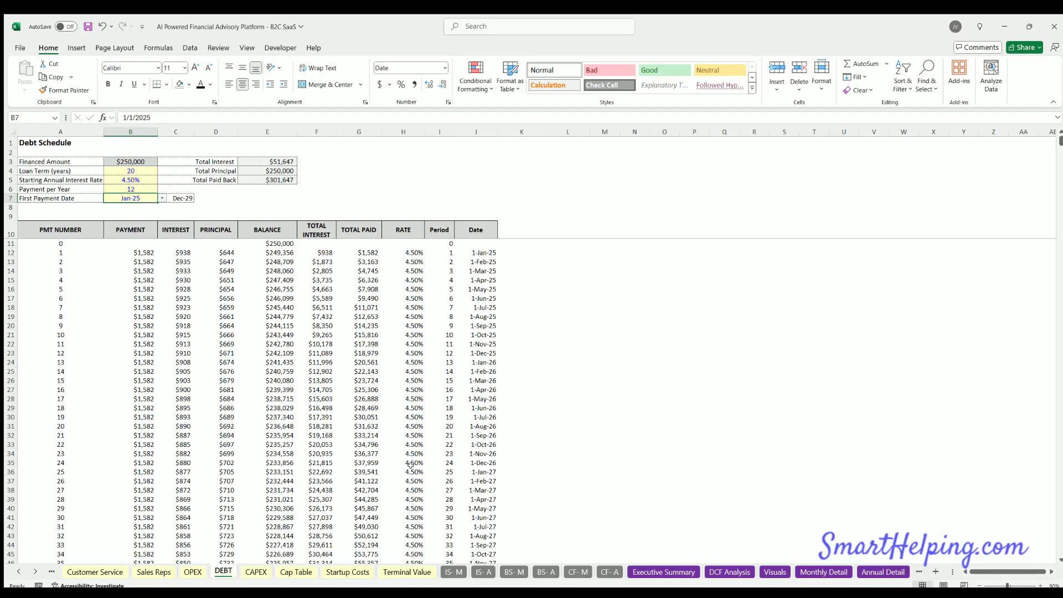
- Open the CAPEX sheet and examine the Cost Basis and Useful Life columns for the building and items
{"action": "left_click", "coordinate": [256, 571]}
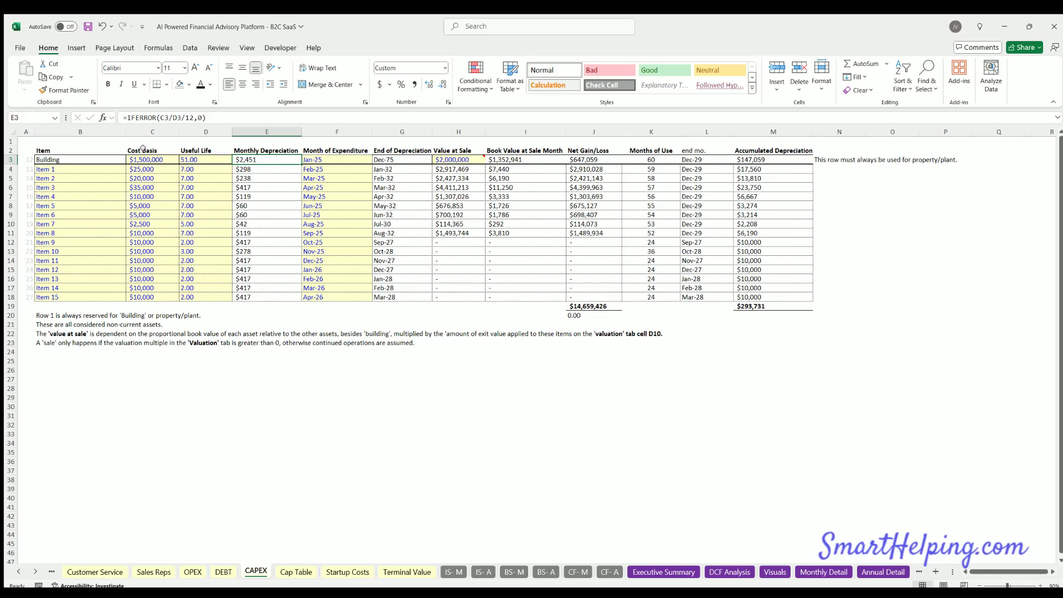
{"action": "left_click_drag", "start_coordinate": [149, 158], "coordinate": [147, 263]}
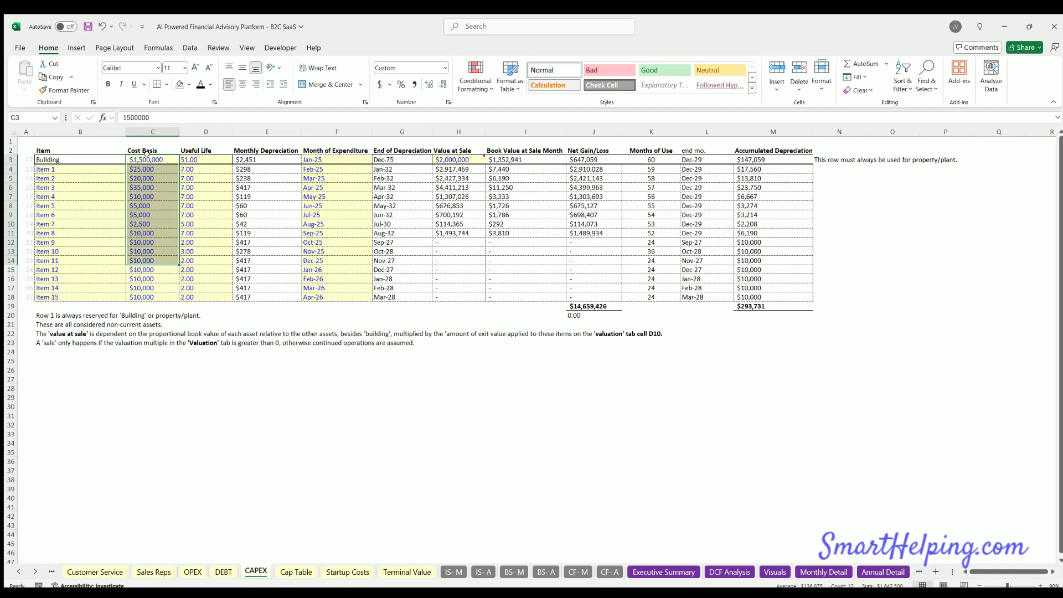
{"action": "left_click_drag", "start_coordinate": [147, 159], "coordinate": [145, 169]}
{"action": "left_click_drag", "start_coordinate": [143, 222], "coordinate": [145, 296]}
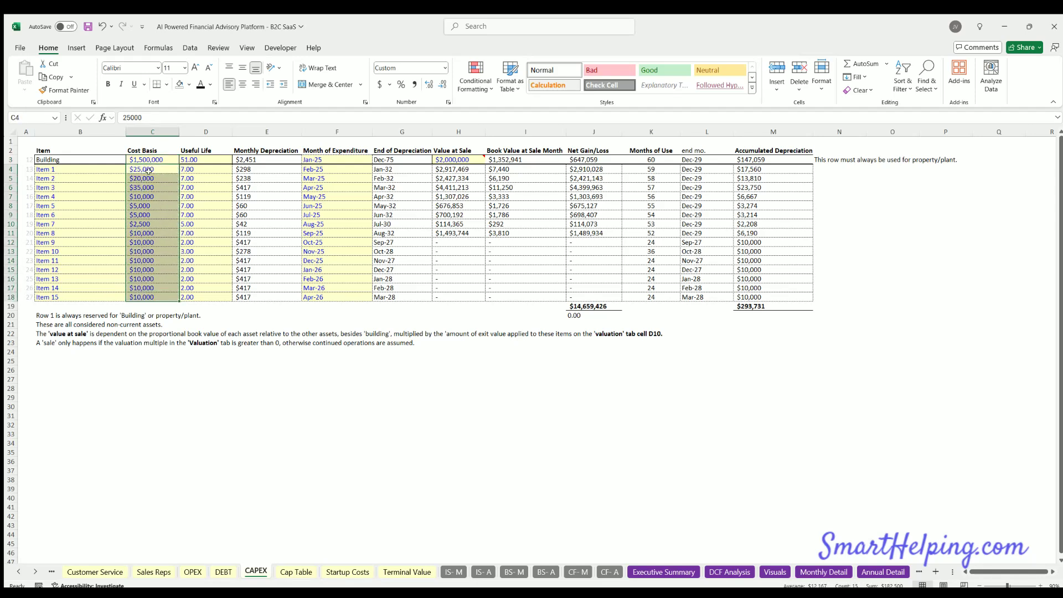
{"action": "left_click_drag", "start_coordinate": [147, 169], "coordinate": [145, 297]}
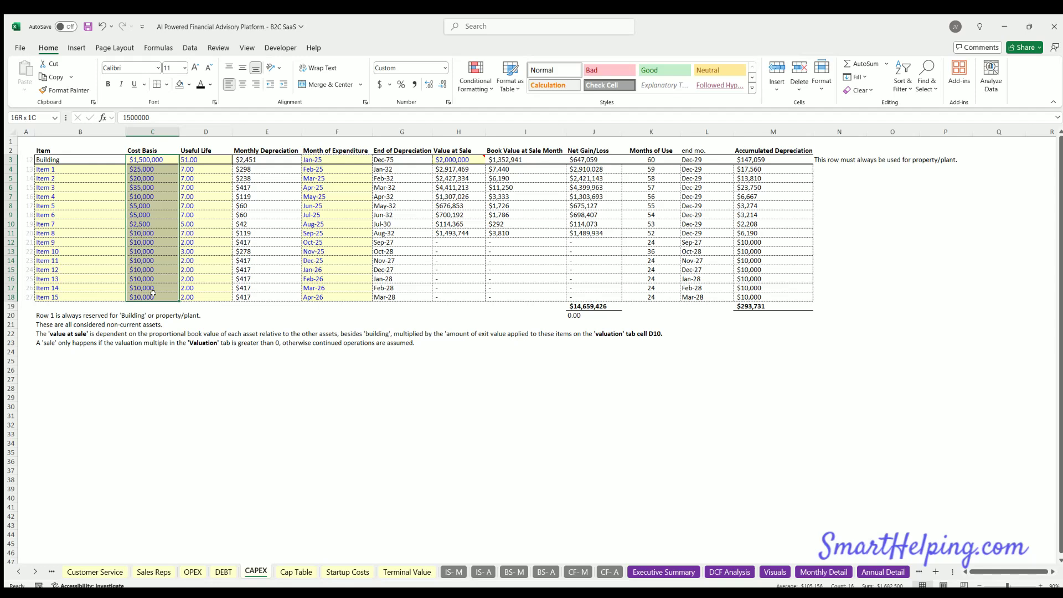
{"action": "left_click", "coordinate": [158, 206]}
{"action": "left_click_drag", "start_coordinate": [206, 157], "coordinate": [205, 289]}
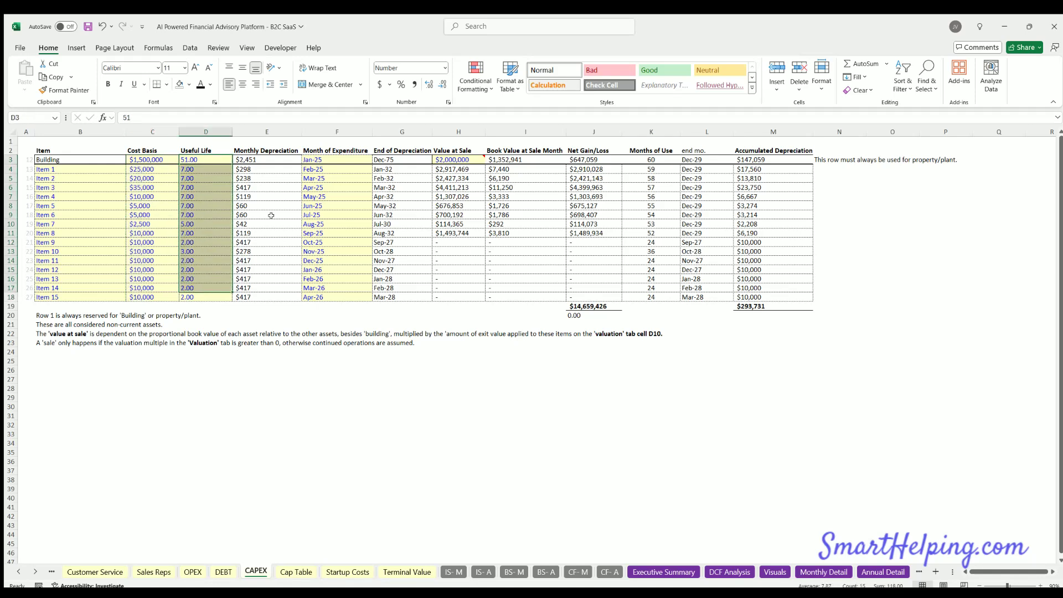
- Look through the Month of Expenditure entries from the Building row down to Item 9
{"action": "left_click", "coordinate": [337, 160]}
{"action": "key", "text": "Down"}
{"action": "key", "text": "Down"}
{"action": "key", "text": "Down"}
{"action": "key", "text": "Down"}
{"action": "key", "text": "Down"}
{"action": "key", "text": "Down"}
{"action": "key", "text": "Down"}
{"action": "key", "text": "Down"}
{"action": "key", "text": "Down"}
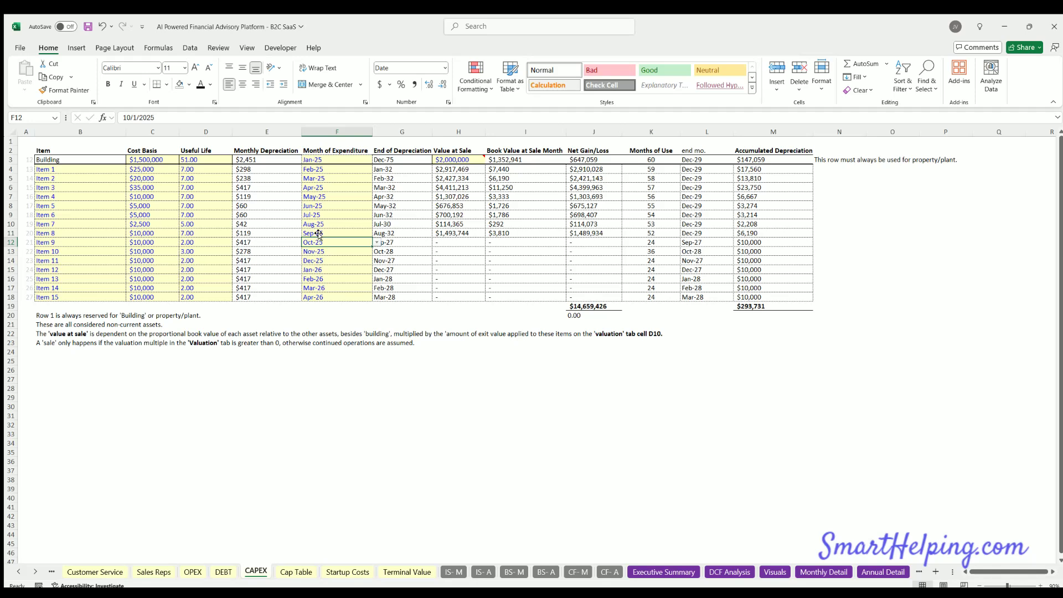
- Review the cost basis and useful life inputs together with the building's value at sale
{"action": "left_click", "coordinate": [139, 157]}
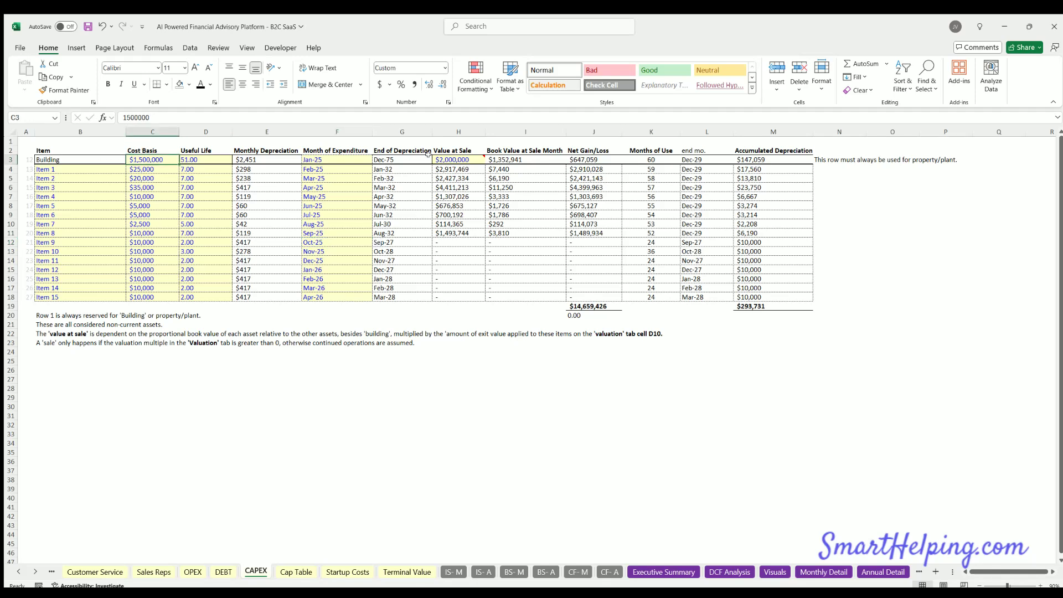
{"action": "mouse_move", "coordinate": [141, 158]}
{"action": "left_mouse_down"}
{"action": "mouse_move", "coordinate": [213, 272]}
{"action": "mouse_move", "coordinate": [213, 298]}
{"action": "left_mouse_up"}
{"action": "left_click", "coordinate": [458, 160]}
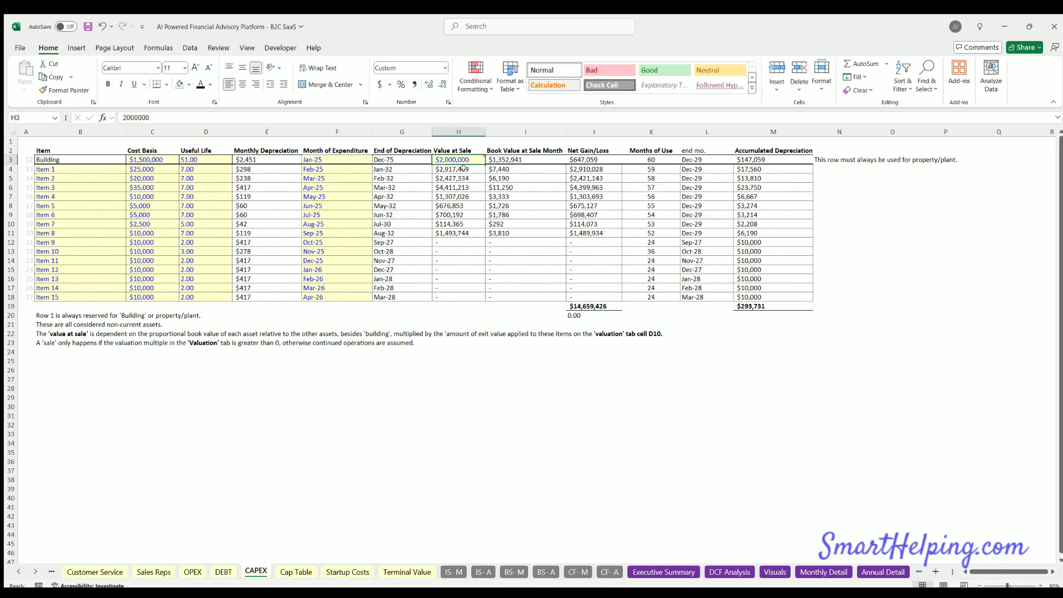
{"action": "left_click", "coordinate": [134, 156]}
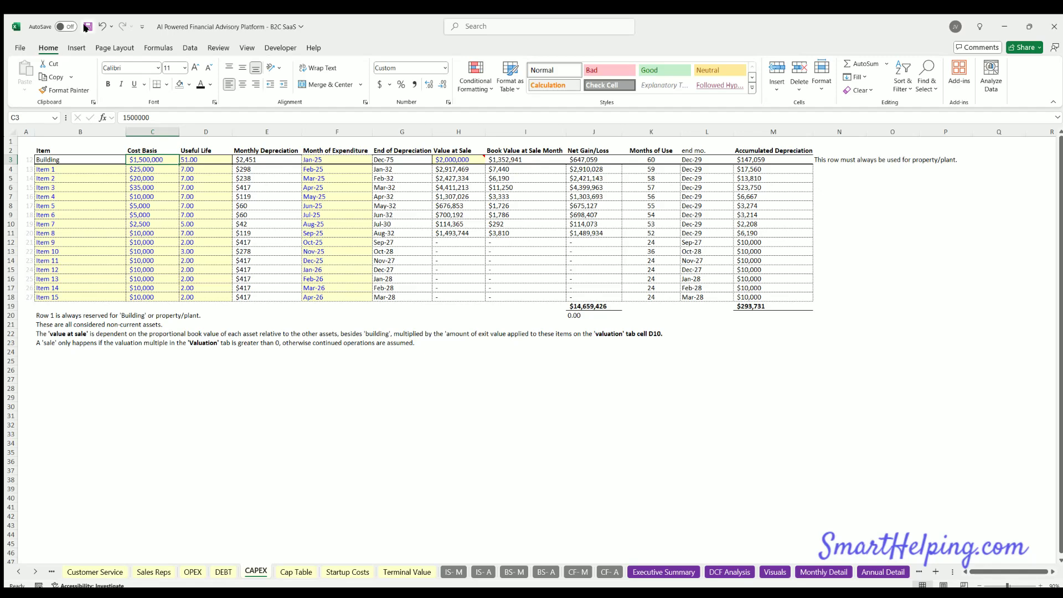
- Save the workbook, set % As Extraordinary Income to 100% on the Terminal Value sheet, and check the effect on the CAPEX sheet
{"action": "key", "text": "ctrl+s"}
{"action": "left_click", "coordinate": [410, 572]}
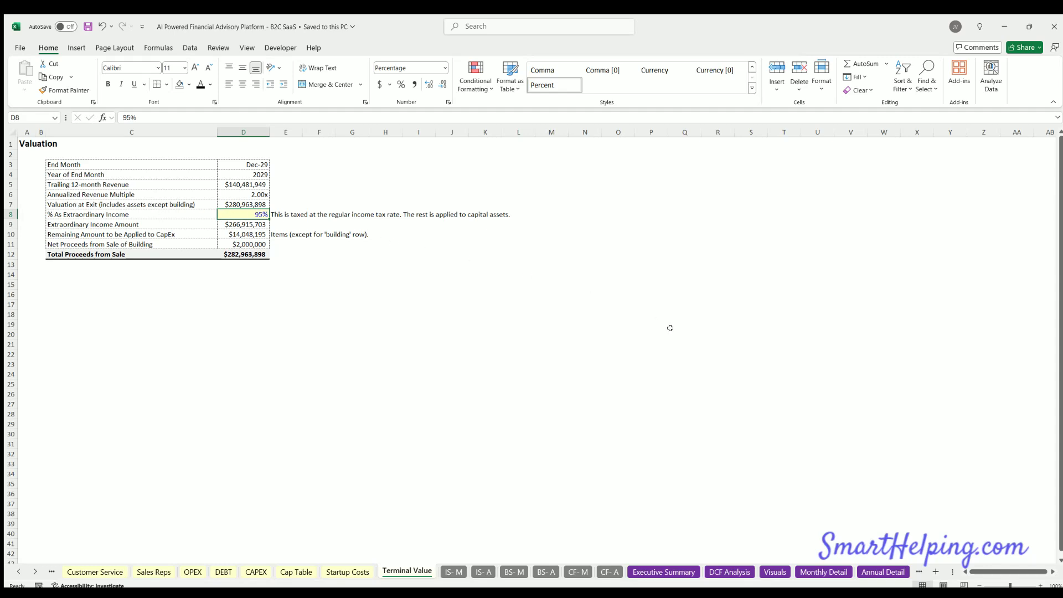
{"action": "type", "text": "100"}
{"action": "key", "text": "Return"}
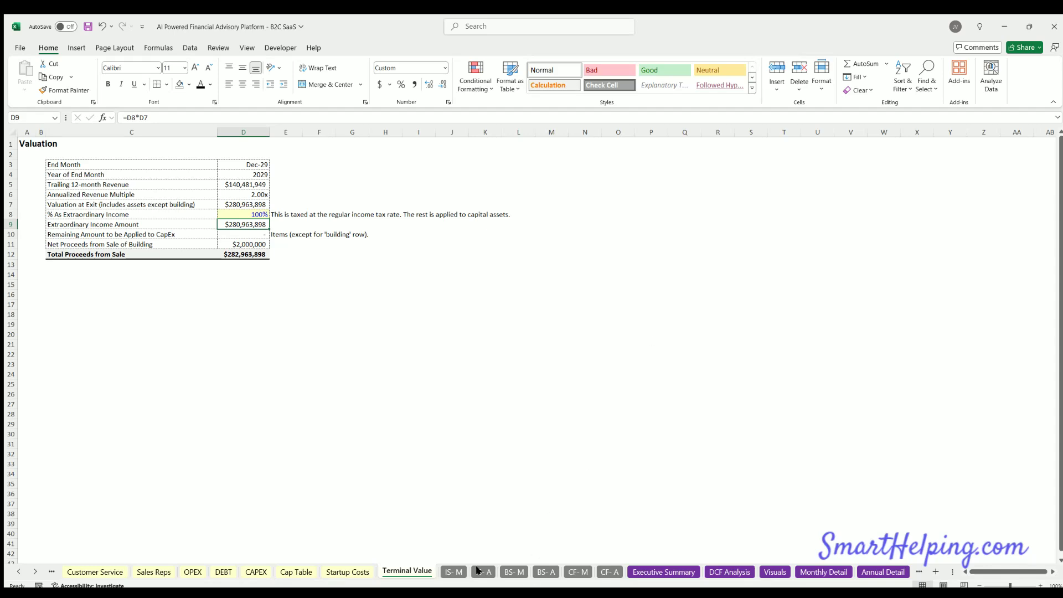
{"action": "left_click", "coordinate": [268, 571]}
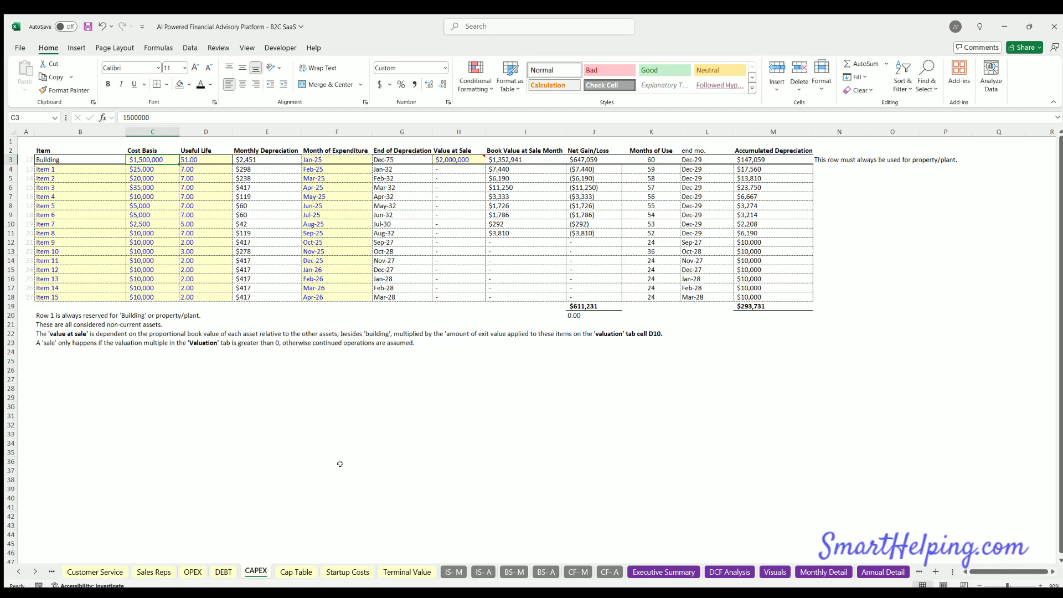
- Open the Cap Table sheet and examine the Funds Contributed entries for outside investors and founders
{"action": "left_click", "coordinate": [296, 572]}
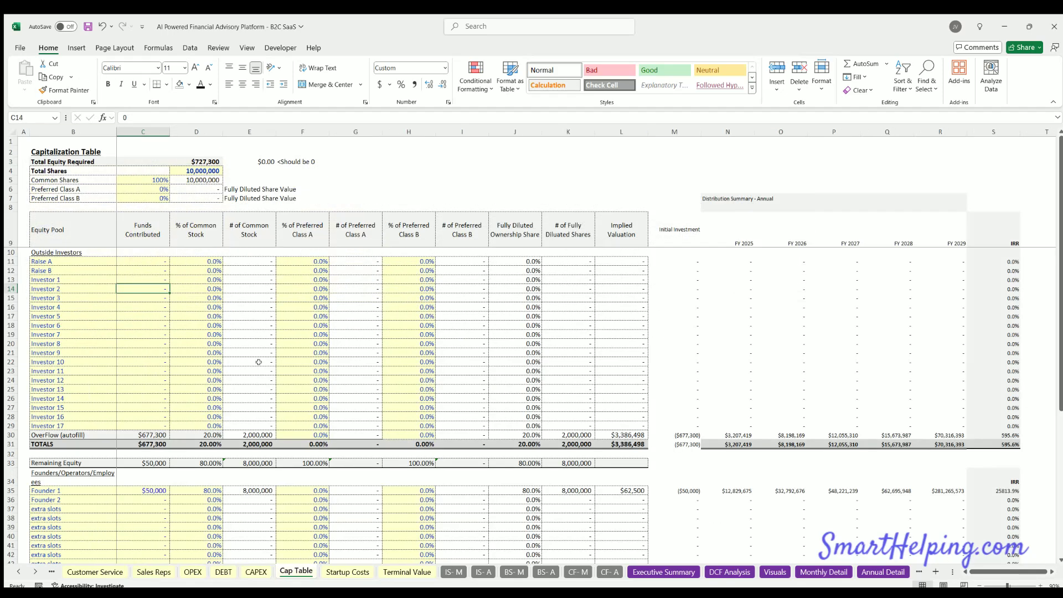
{"action": "left_click_drag", "start_coordinate": [146, 259], "coordinate": [152, 426]}
{"action": "left_click", "coordinate": [147, 258]}
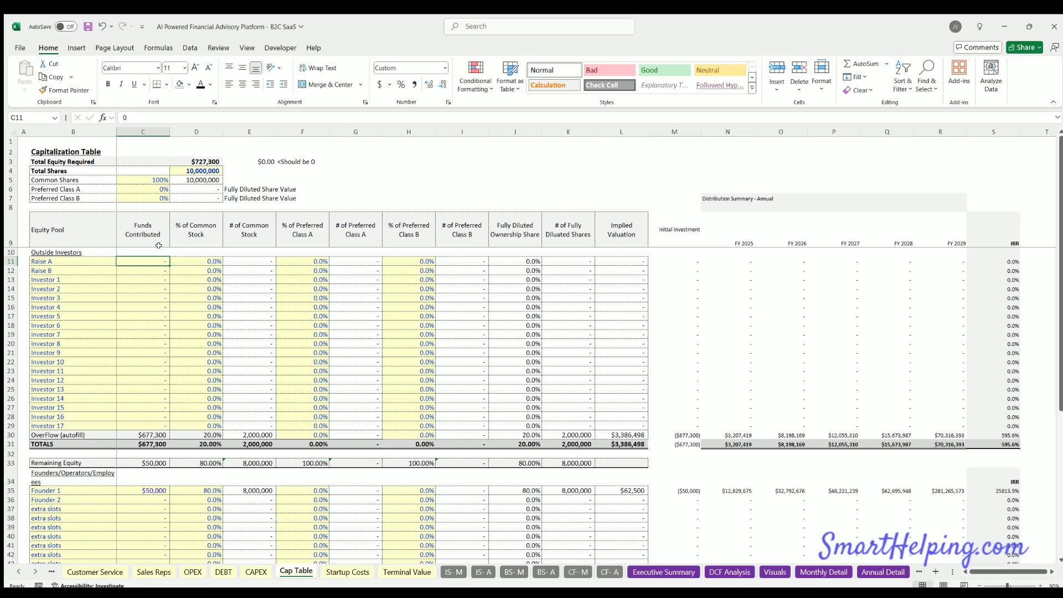
{"action": "left_click", "coordinate": [197, 160]}
{"action": "left_click_drag", "start_coordinate": [136, 258], "coordinate": [143, 372]}
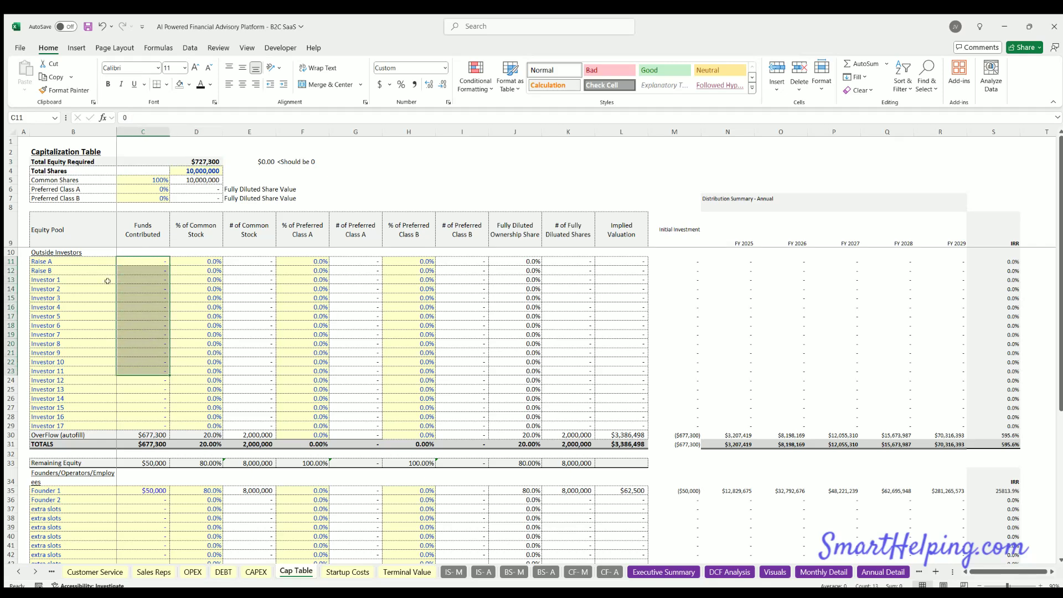
{"action": "scroll", "coordinate": [143, 422], "scroll_direction": "down", "scroll_amount": 7}
{"action": "left_click_drag", "start_coordinate": [144, 314], "coordinate": [141, 459]}
{"action": "scroll", "coordinate": [122, 315], "scroll_direction": "up", "scroll_amount": 7}
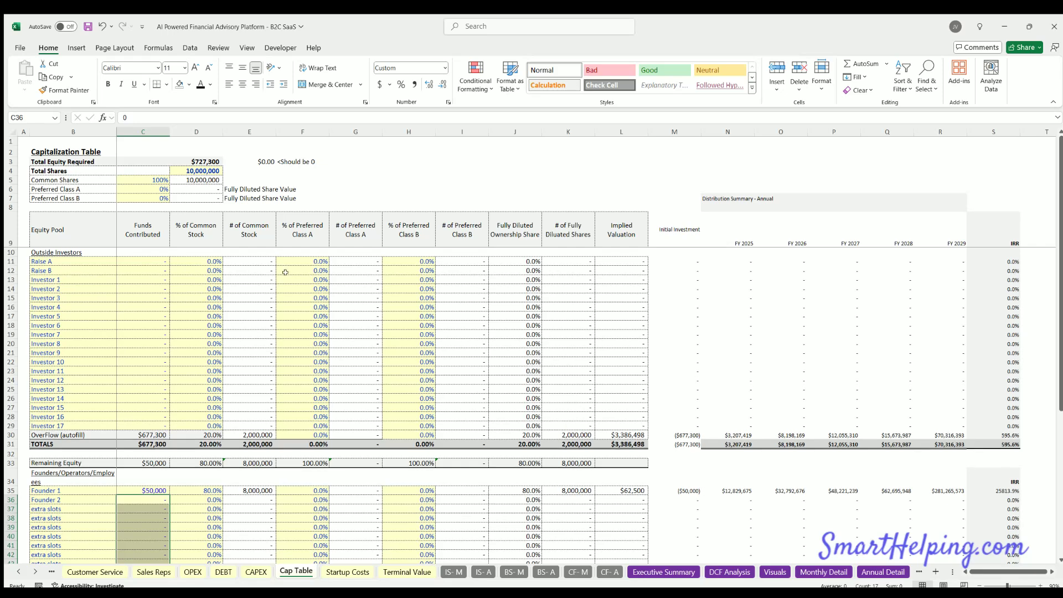
- Review the Preferred Class A and B percentage inputs, along with the contribution and common stock inputs of both equity pools
{"action": "left_click_drag", "start_coordinate": [296, 258], "coordinate": [302, 316]}
{"action": "left_click_drag", "start_coordinate": [409, 260], "coordinate": [411, 316]}
{"action": "left_click", "coordinate": [303, 259]}
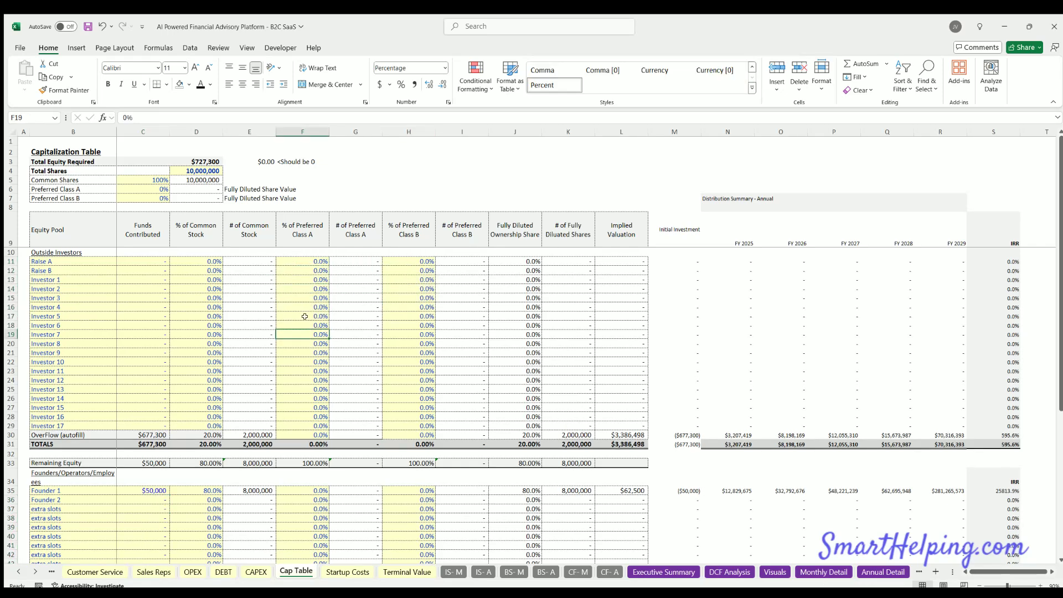
{"action": "left_click", "coordinate": [302, 334]}
{"action": "left_click_drag", "start_coordinate": [146, 257], "coordinate": [166, 426]}
{"action": "scroll", "coordinate": [163, 371], "scroll_direction": "down", "scroll_amount": 4}
{"action": "scroll", "coordinate": [160, 364], "scroll_direction": "down", "scroll_amount": 4}
{"action": "left_click_drag", "start_coordinate": [145, 289], "coordinate": [196, 463]}
{"action": "left_click", "coordinate": [153, 389]}
{"action": "scroll", "coordinate": [158, 359], "scroll_direction": "up", "scroll_amount": 7}
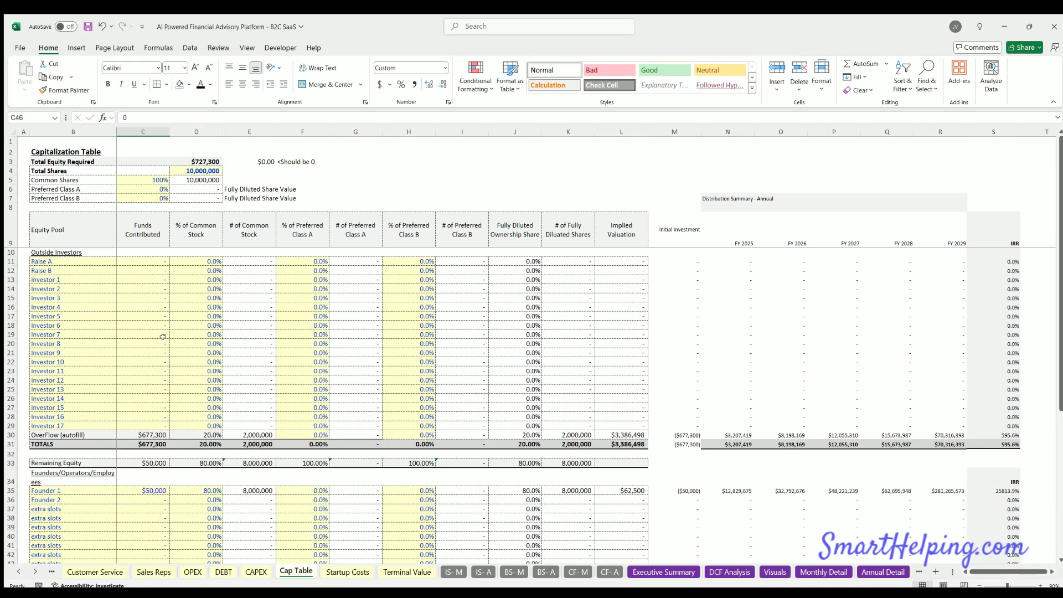
- Review the items and amounts on the Startup Costs sheet, and save the workbook
{"action": "left_click", "coordinate": [338, 572]}
{"action": "left_click_drag", "start_coordinate": [57, 184], "coordinate": [187, 334]}
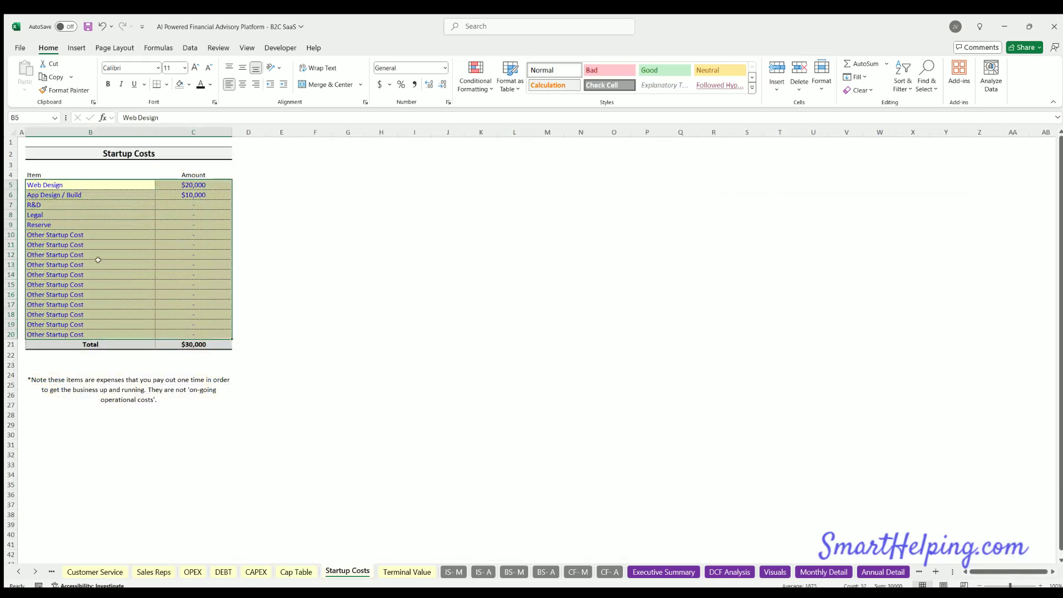
{"action": "left_click", "coordinate": [91, 223]}
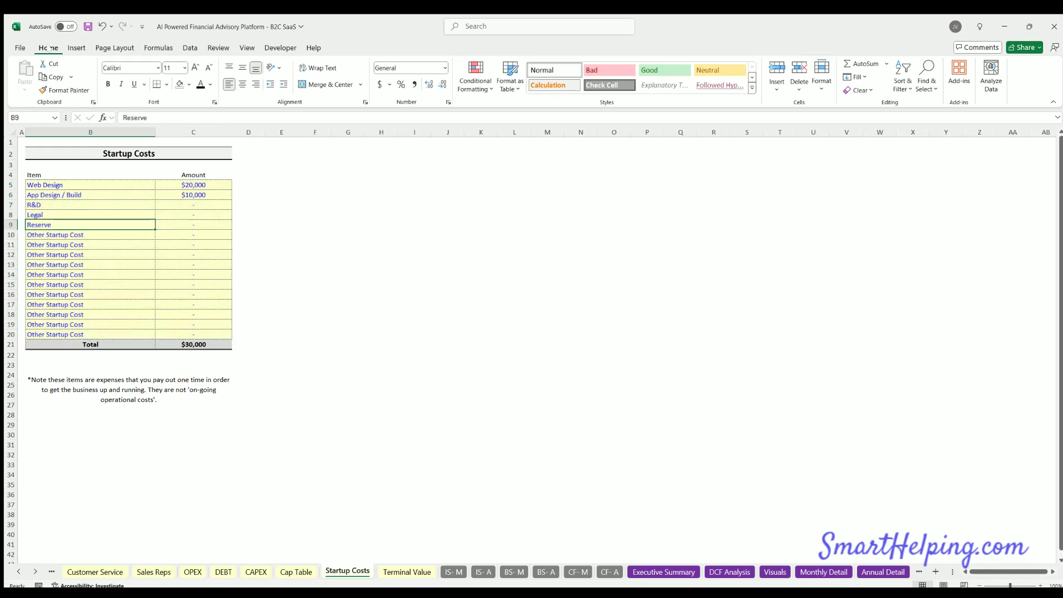
{"action": "left_click", "coordinate": [87, 26]}
{"action": "left_click_drag", "start_coordinate": [191, 185], "coordinate": [116, 335]}
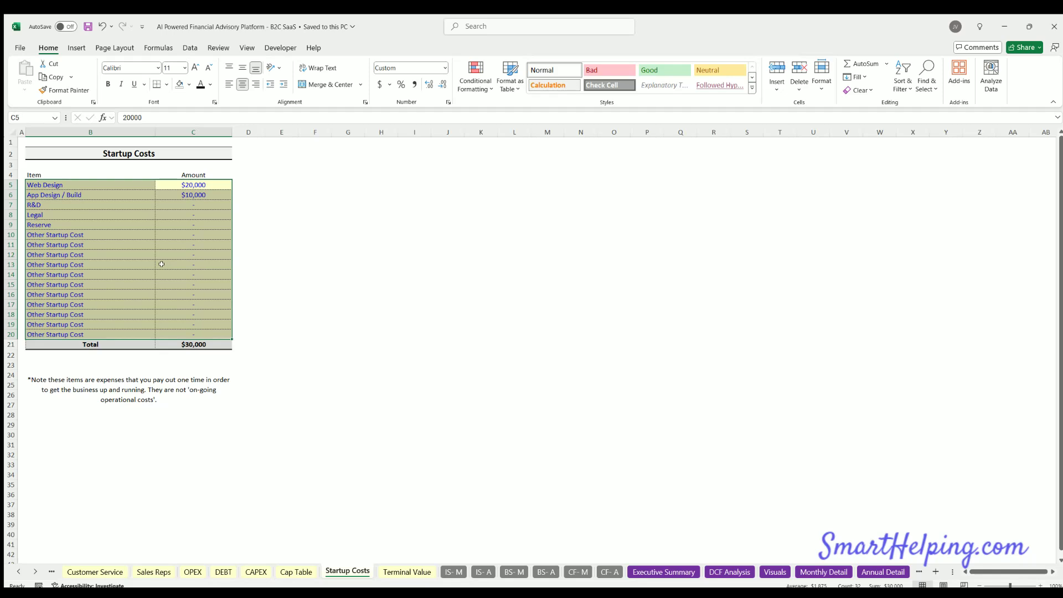
{"action": "left_click", "coordinate": [186, 186]}
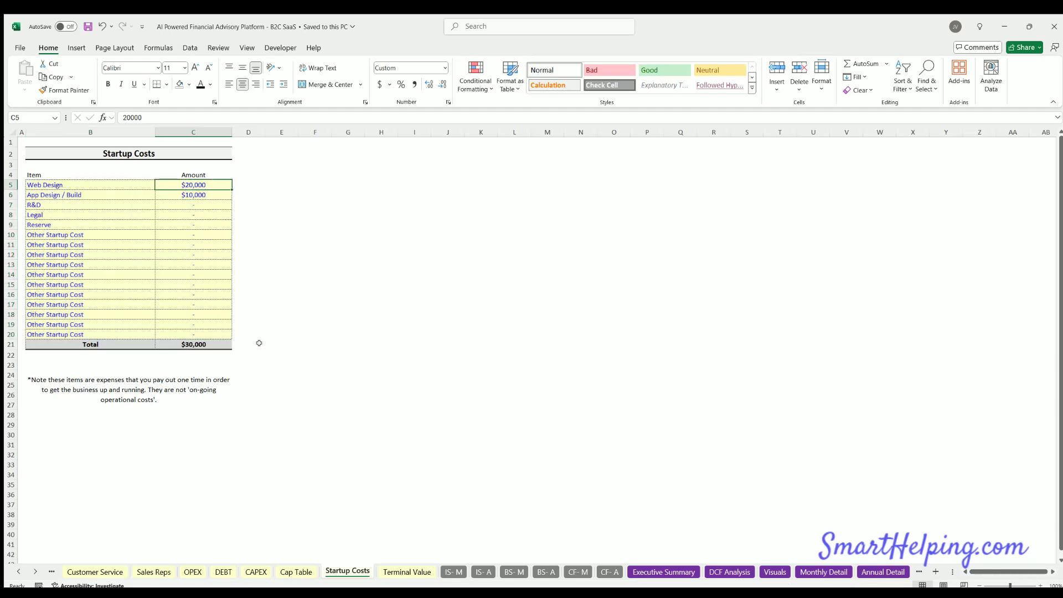
{"action": "left_click", "coordinate": [372, 364]}
- Look over the Terminal Value sheet and the workbook's sheet list, and examine Subscription Revenue on the monthly income statement
{"action": "left_click", "coordinate": [407, 571]}
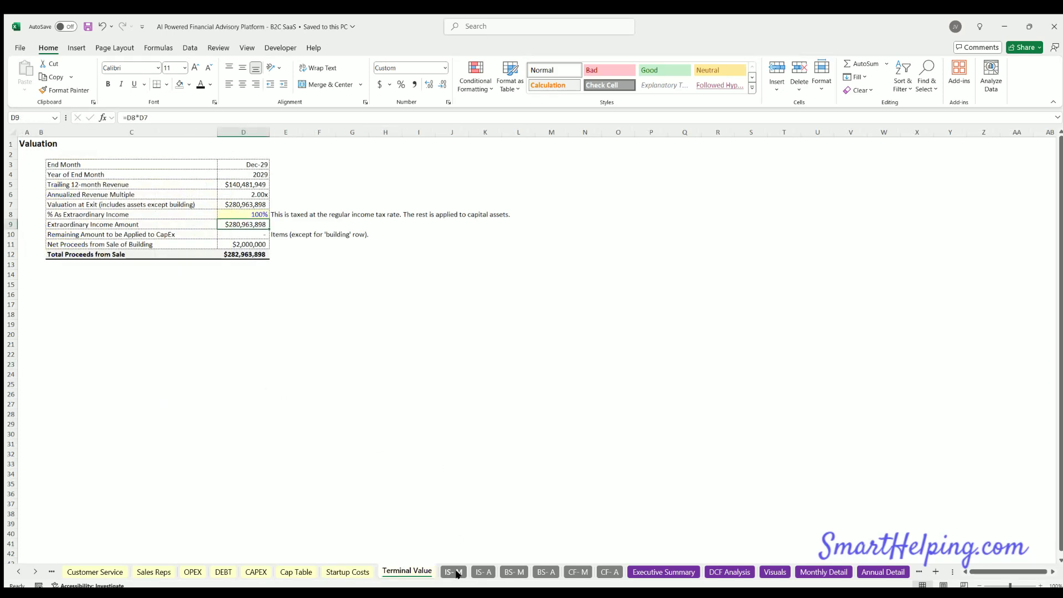
{"action": "left_click", "coordinate": [18, 571]}
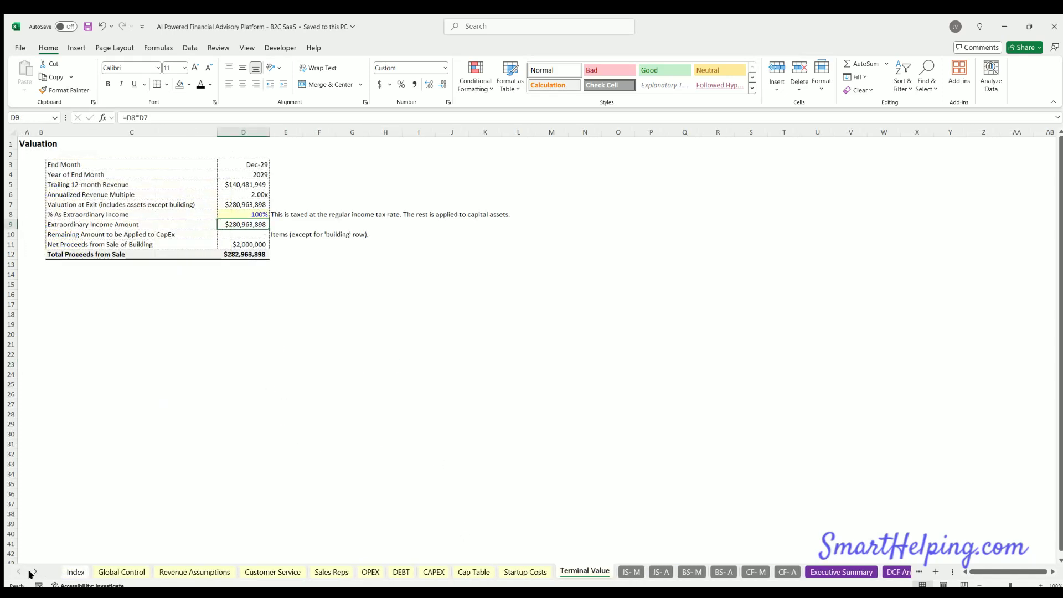
{"action": "left_click", "coordinate": [34, 571]}
{"action": "left_click", "coordinate": [35, 571]}
{"action": "left_click", "coordinate": [35, 571]}
{"action": "left_click", "coordinate": [446, 570]}
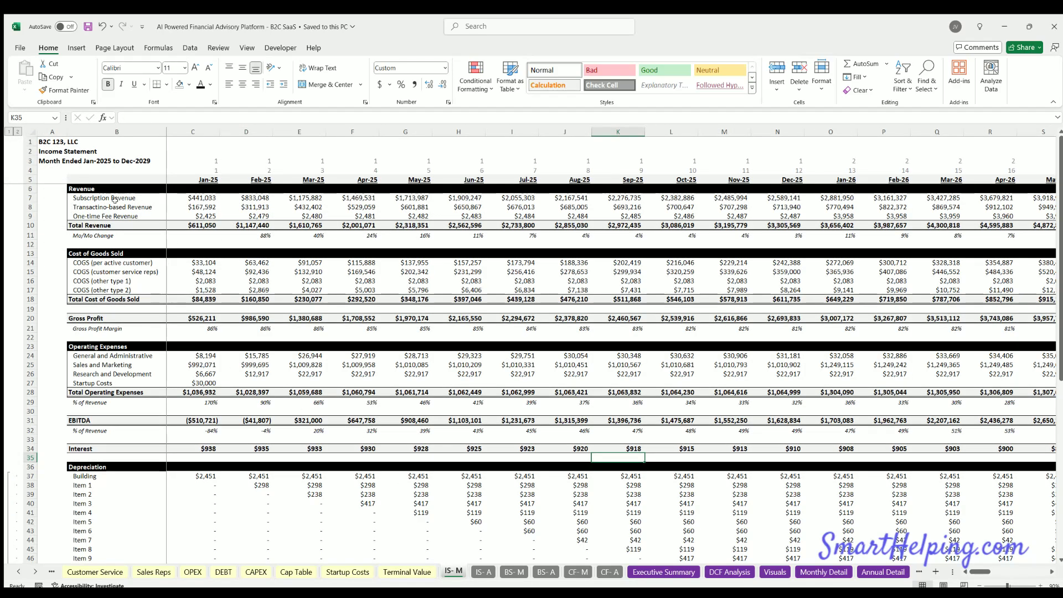
{"action": "left_click_drag", "start_coordinate": [91, 198], "coordinate": [307, 195]}
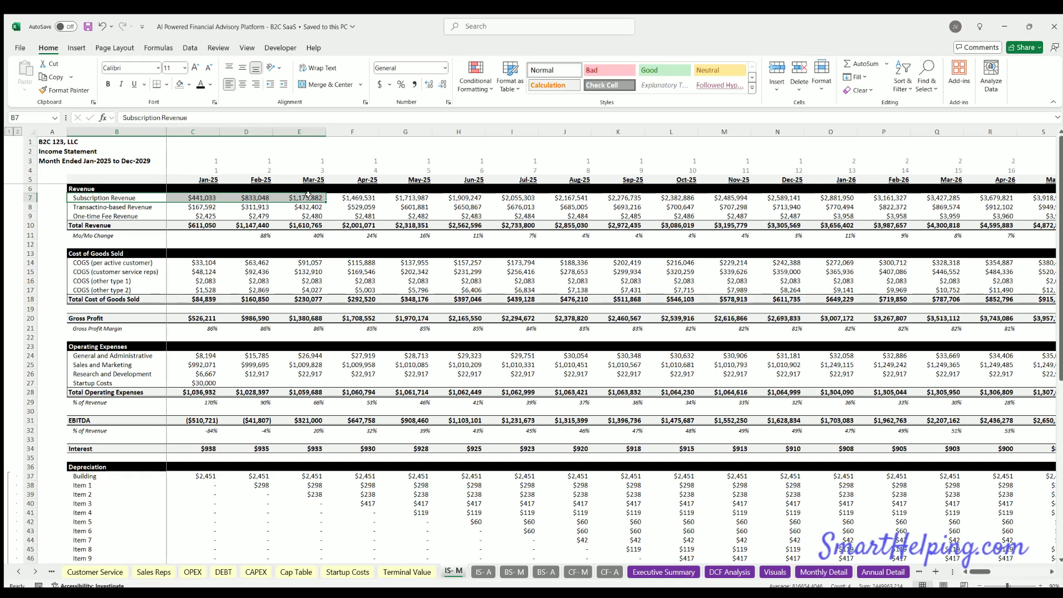
- Correct the misspelled label in cell B8 of the monthly income statement to "Transaction-based Revenue"
{"action": "left_click", "coordinate": [110, 206]}
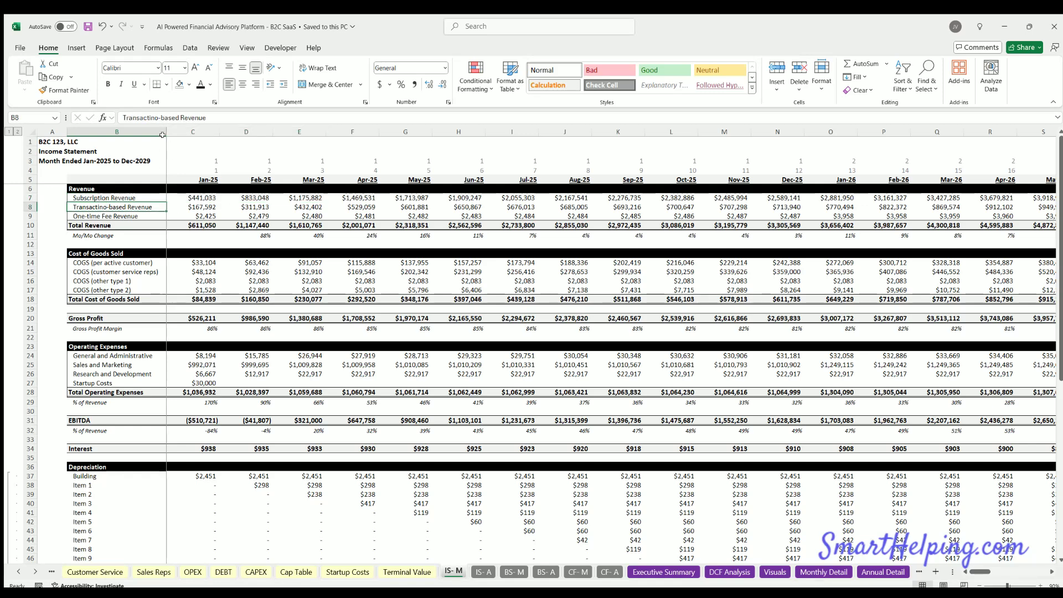
{"action": "left_click", "coordinate": [156, 118]}
{"action": "left_click_drag", "start_coordinate": [150, 117], "coordinate": [159, 117]}
{"action": "type", "text": "on"}
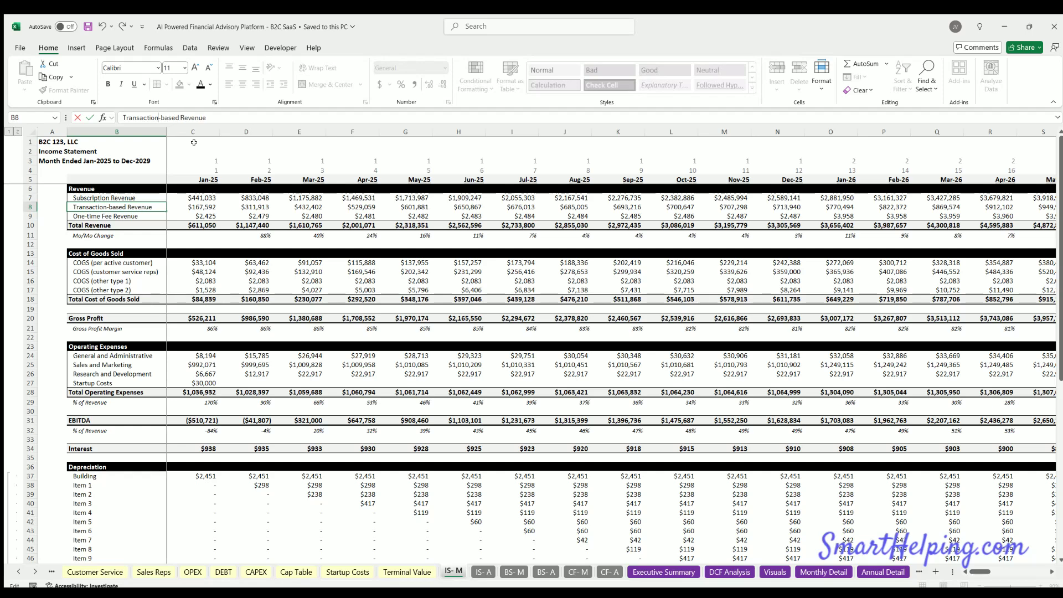
{"action": "key", "text": "Return"}
{"action": "left_click", "coordinate": [133, 203]}
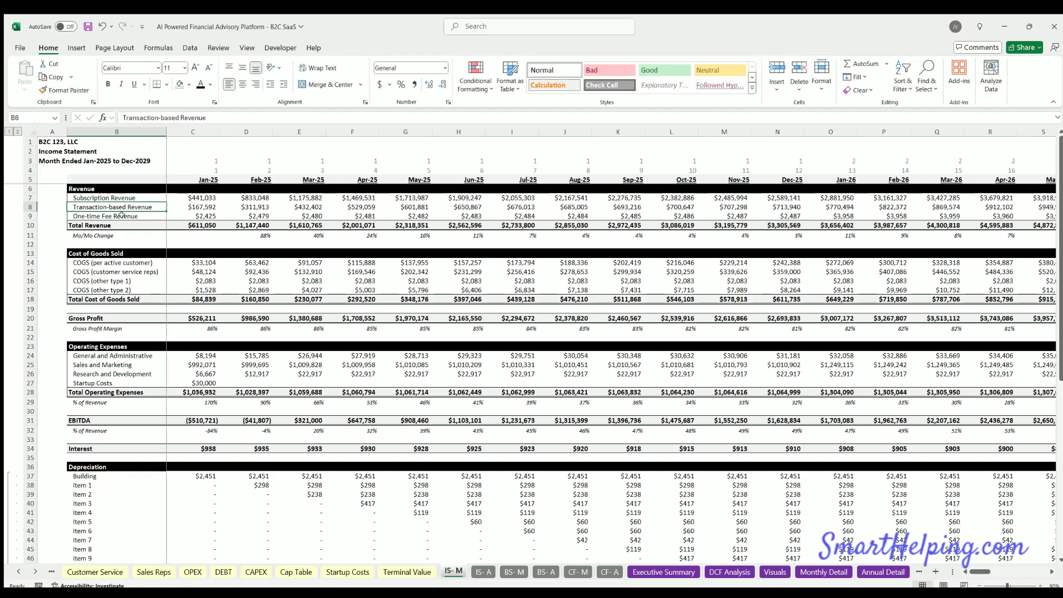
- Examine the One-time Fee Revenue row and the four Cost of Goods Sold categories on the monthly income statement
{"action": "left_click", "coordinate": [146, 217]}
{"action": "left_click", "coordinate": [206, 218]}
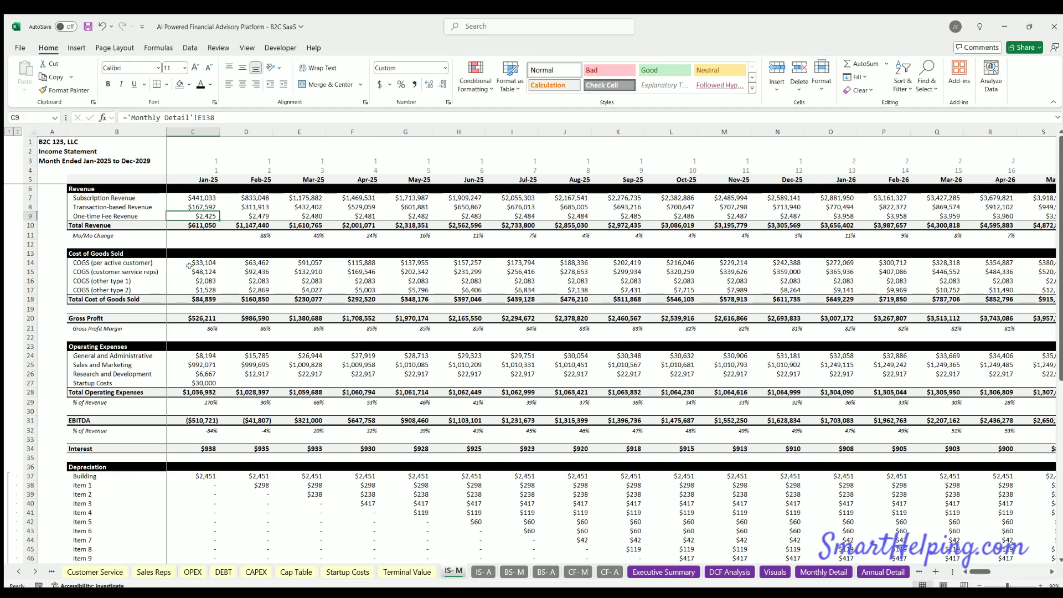
{"action": "left_click_drag", "start_coordinate": [101, 259], "coordinate": [119, 289]}
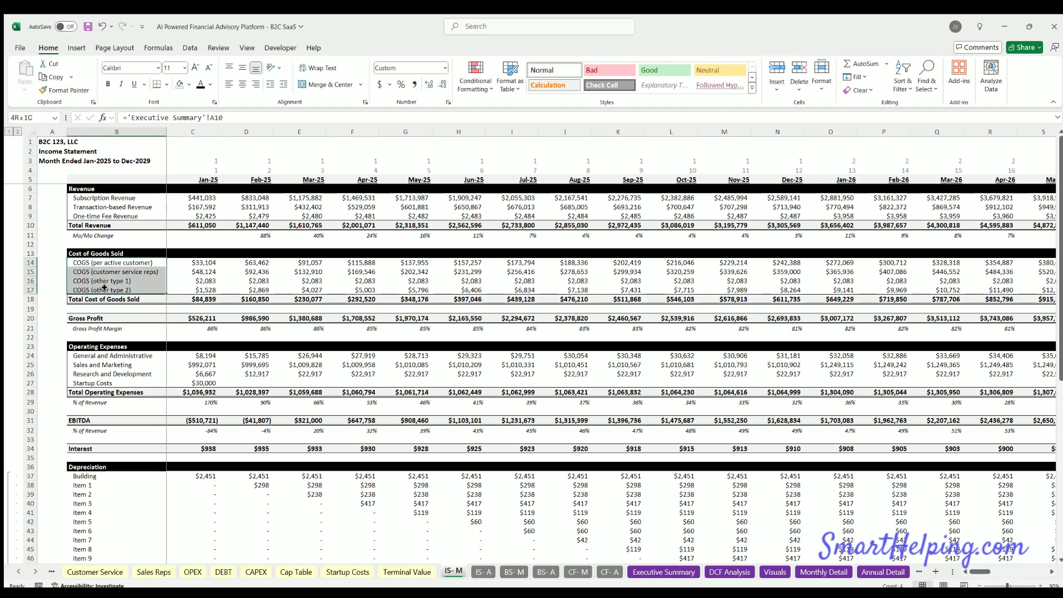
{"action": "left_click", "coordinate": [127, 260]}
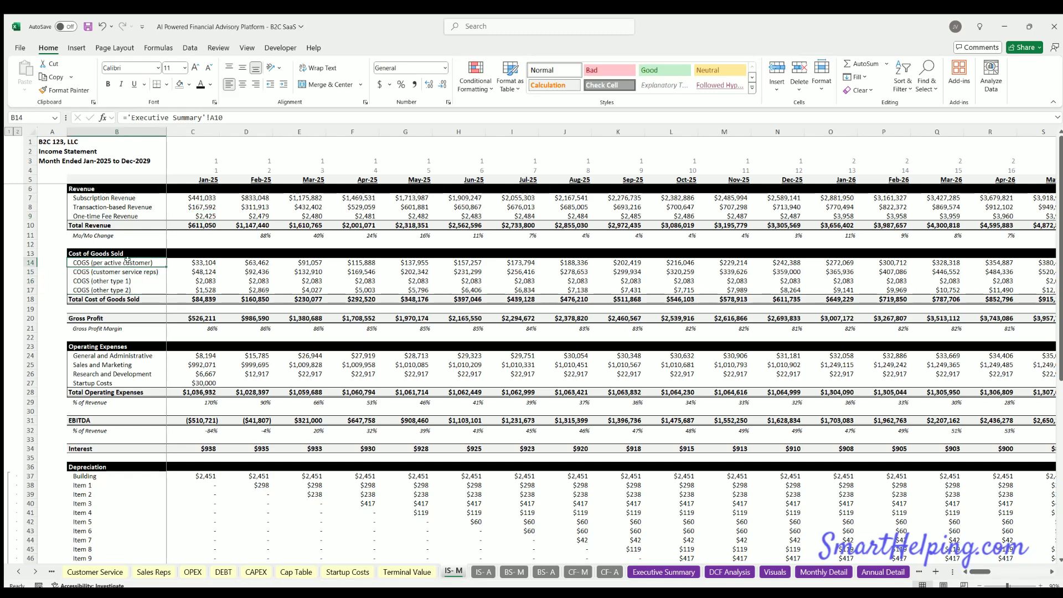
- Trace the cost of goods sold inputs through the OPEX sheet's per-item, per-tier and revenue-based sections and the Customer Service sheet
{"action": "left_click", "coordinate": [193, 572]}
{"action": "scroll", "coordinate": [165, 415], "scroll_direction": "down", "scroll_amount": 20}
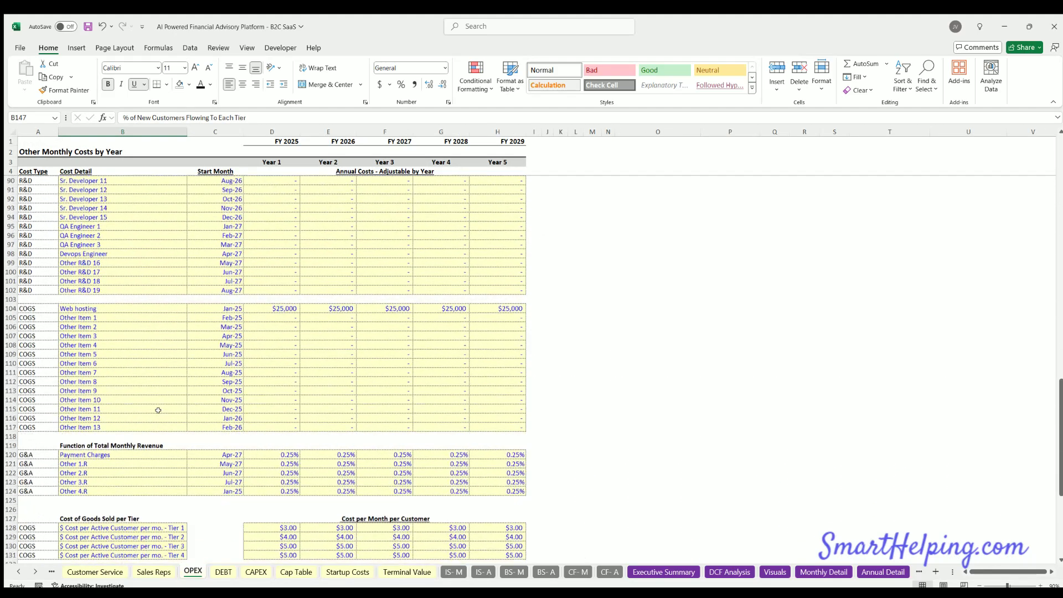
{"action": "mouse_move", "coordinate": [40, 389]}
{"action": "left_mouse_down"}
{"action": "mouse_move", "coordinate": [398, 407]}
{"action": "mouse_move", "coordinate": [447, 420]}
{"action": "left_mouse_up"}
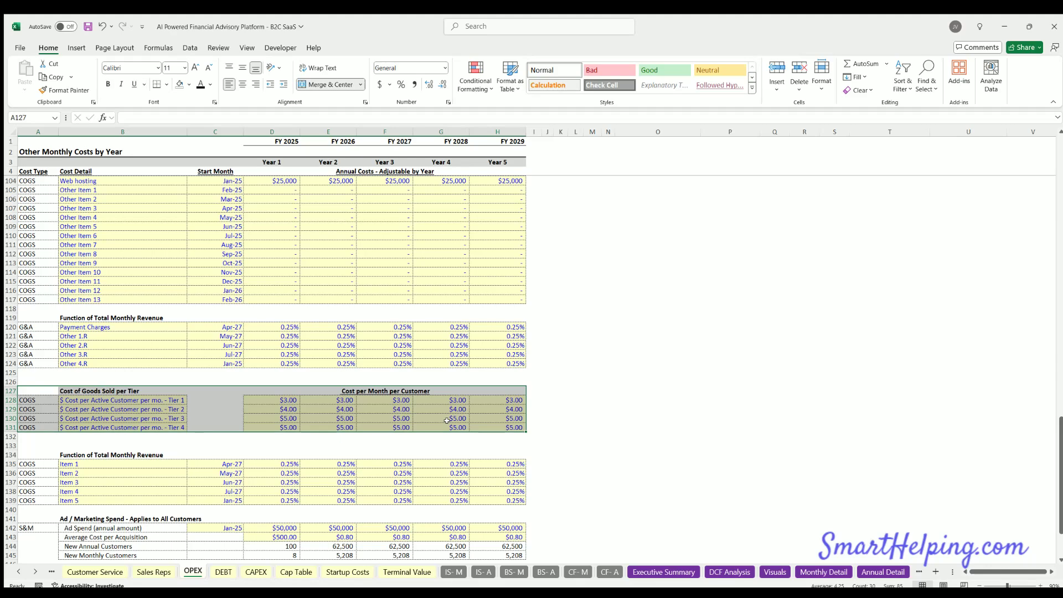
{"action": "scroll", "coordinate": [101, 344], "scroll_direction": "up", "scroll_amount": 4}
{"action": "left_click_drag", "start_coordinate": [32, 281], "coordinate": [490, 400]}
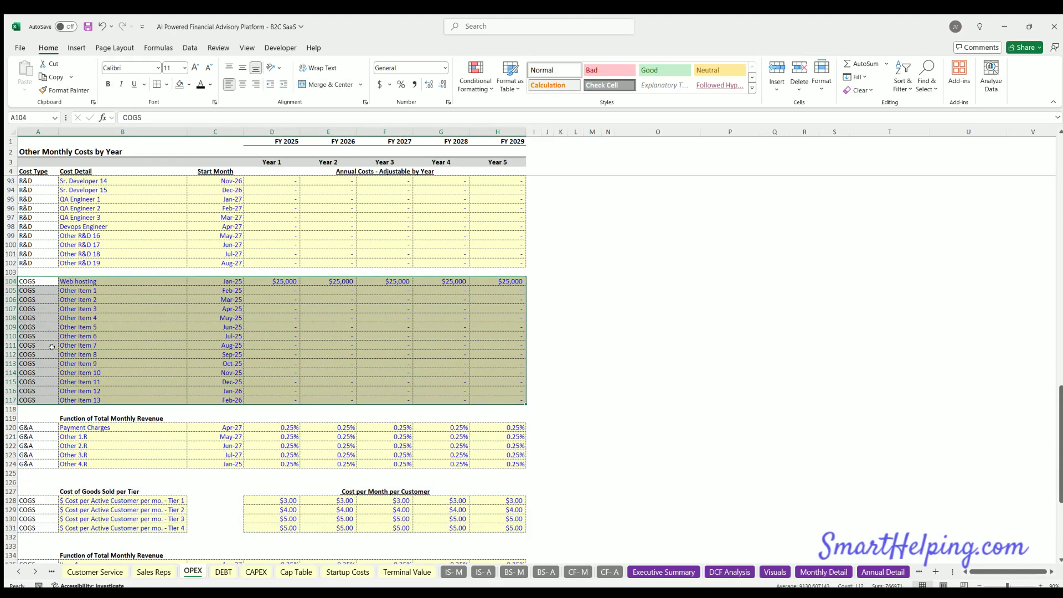
{"action": "scroll", "coordinate": [51, 346], "scroll_direction": "down", "scroll_amount": 11}
{"action": "left_click", "coordinate": [52, 253]}
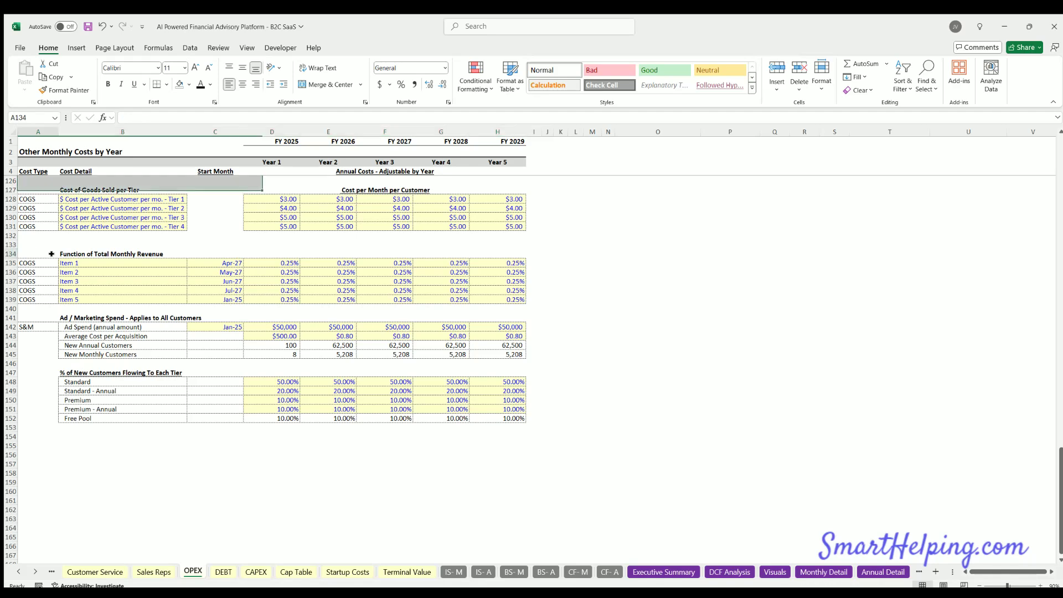
{"action": "left_click_drag", "start_coordinate": [52, 254], "coordinate": [506, 298]}
{"action": "left_click", "coordinate": [106, 574]}
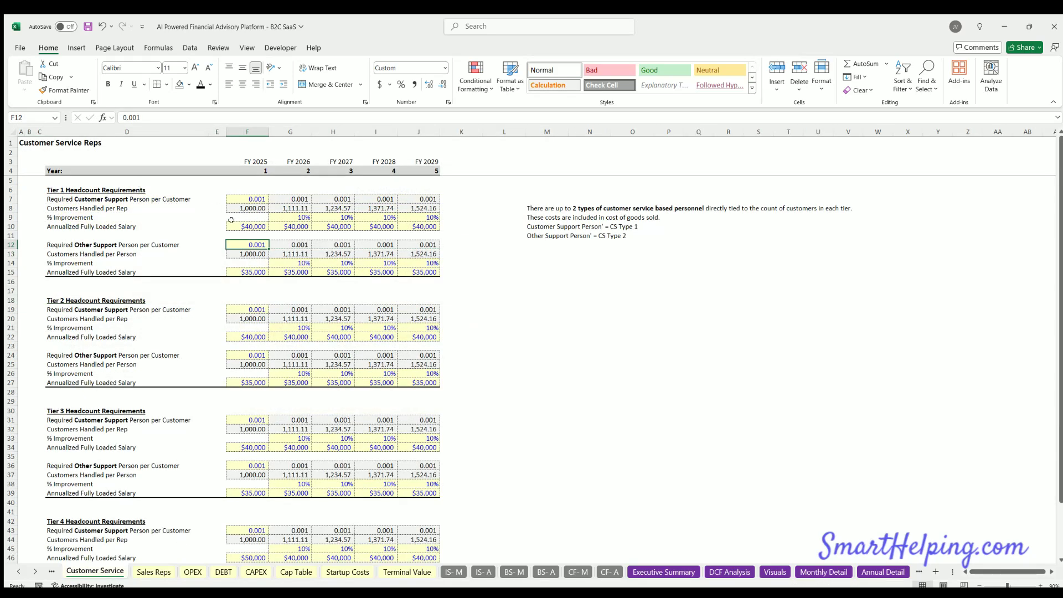
- Return to the monthly income statement and inspect the formulas of the four Jan-25 COGS lines
{"action": "left_click", "coordinate": [455, 570]}
{"action": "left_click", "coordinate": [131, 271]}
{"action": "left_click", "coordinate": [141, 282]}
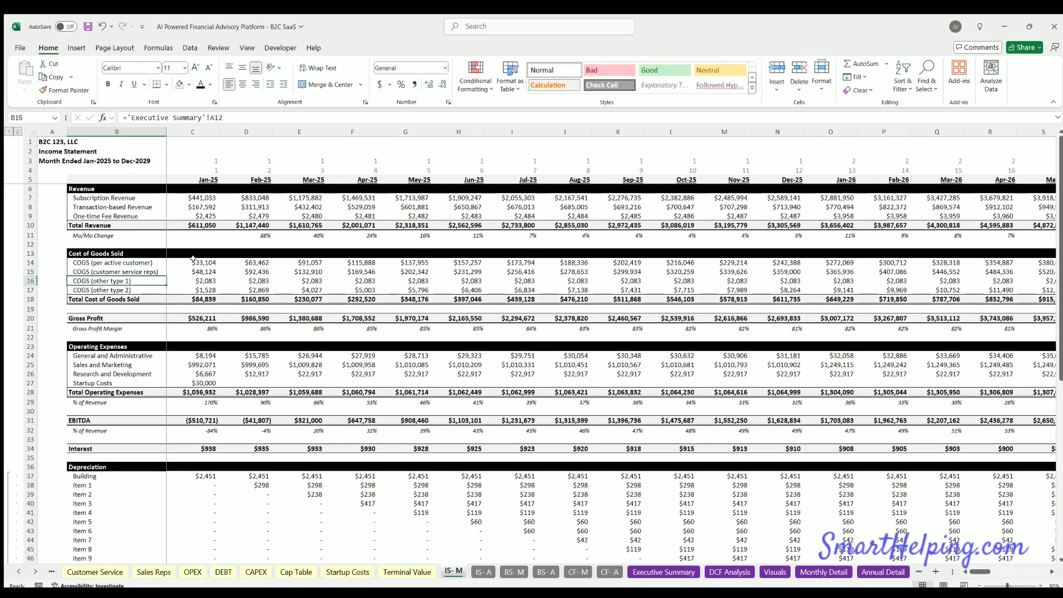
{"action": "left_click", "coordinate": [192, 258]}
{"action": "key", "text": "Down"}
{"action": "key", "text": "Down"}
{"action": "key", "text": "Down"}
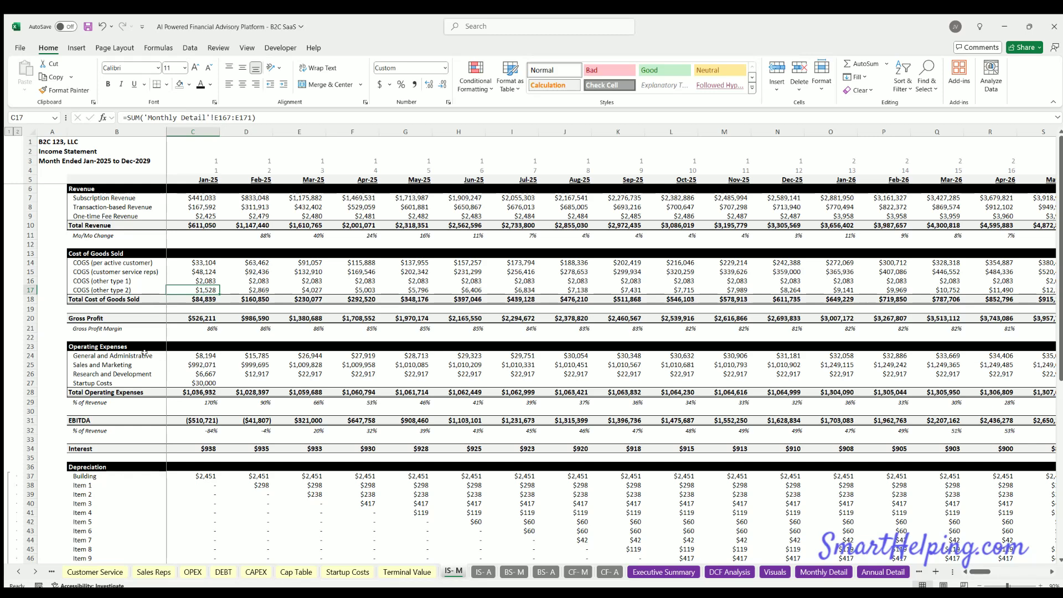
- Review the operating expense and EBITDA rows, and examine the net income section through Dec-29
{"action": "left_click", "coordinate": [118, 364]}
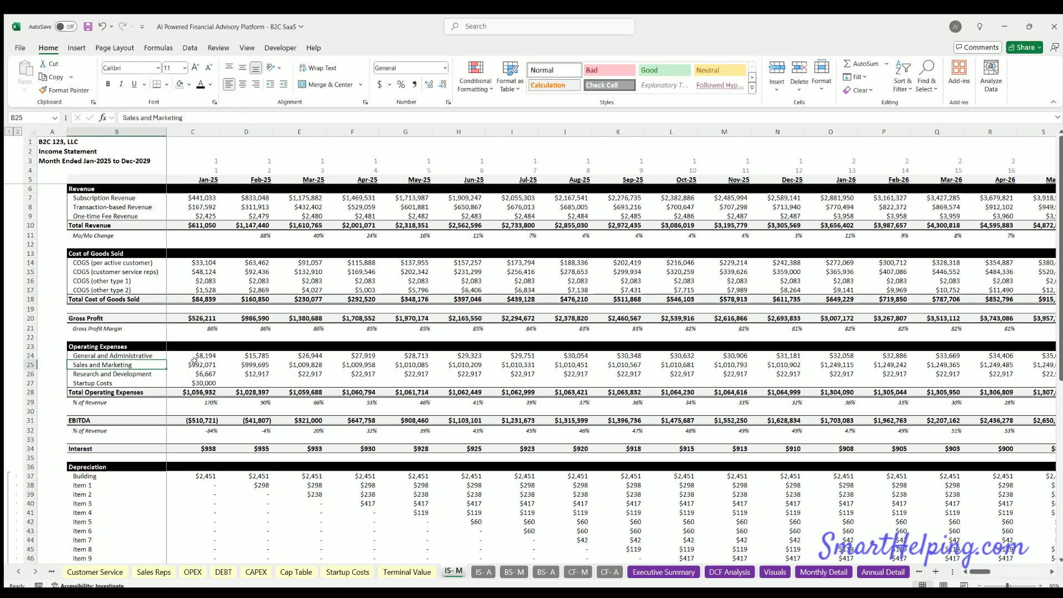
{"action": "left_click", "coordinate": [119, 373]}
{"action": "left_click", "coordinate": [203, 382]}
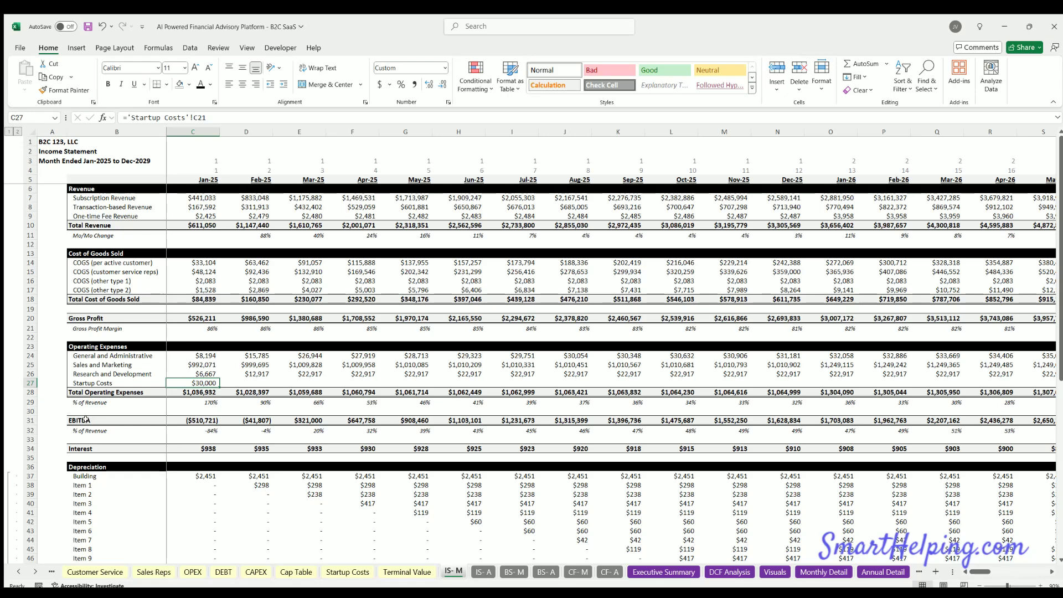
{"action": "left_click_drag", "start_coordinate": [86, 420], "coordinate": [464, 419]}
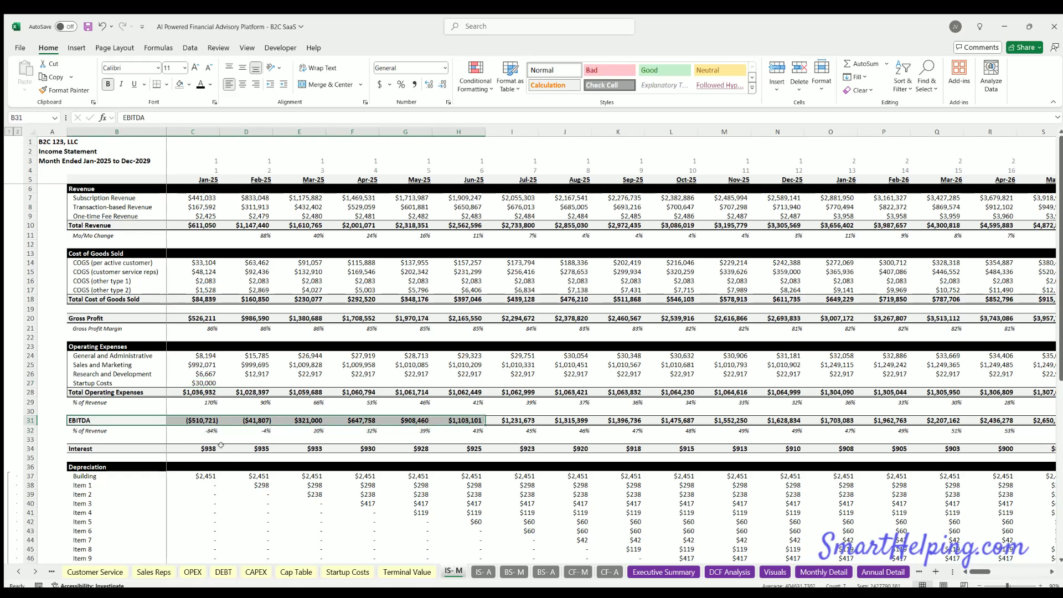
{"action": "scroll", "coordinate": [220, 445], "scroll_direction": "down", "scroll_amount": 11}
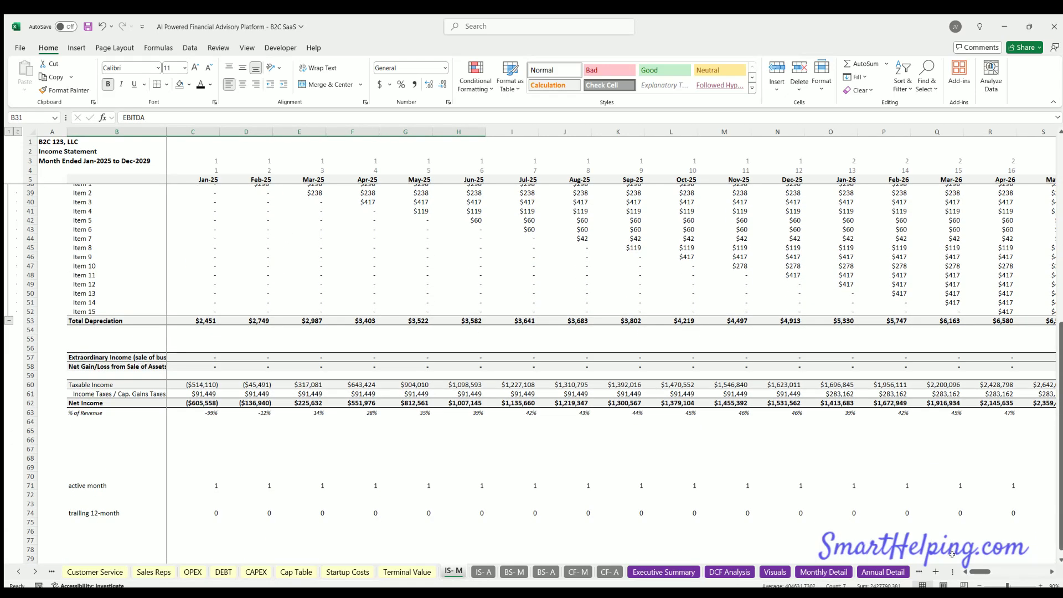
{"action": "left_click_drag", "start_coordinate": [974, 570], "coordinate": [1036, 571]}
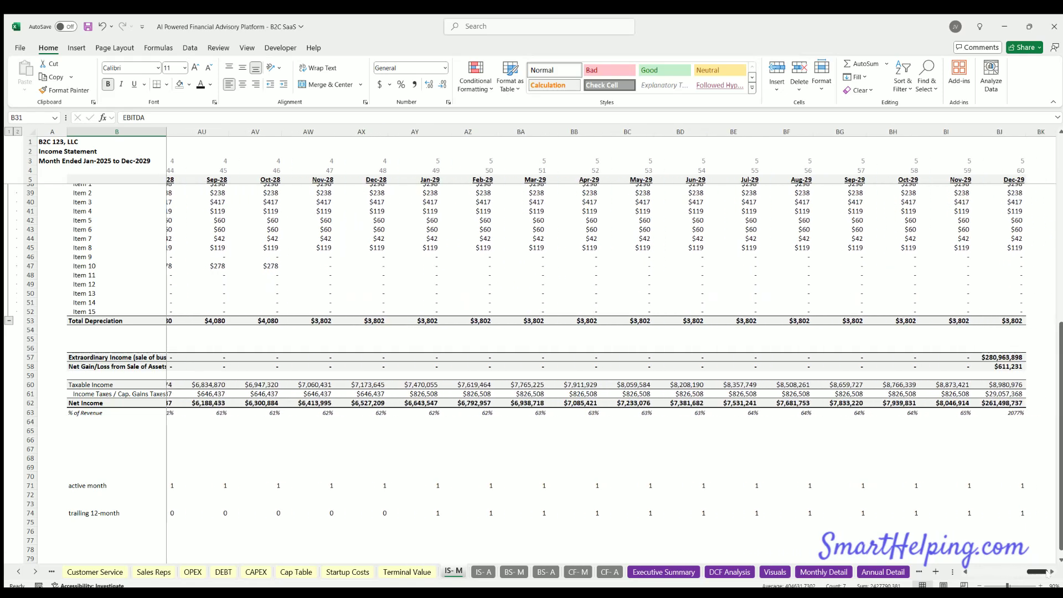
- Inspect the Dec-29 formulas for extraordinary income and net gain/loss from asset sales on the monthly income statement
{"action": "left_click", "coordinate": [1015, 357]}
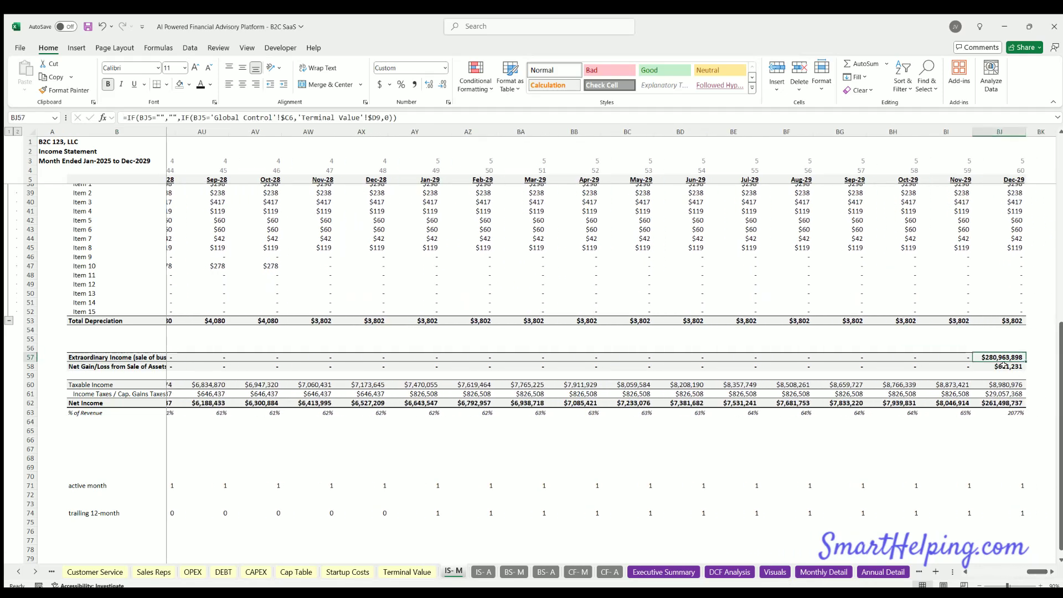
{"action": "left_click", "coordinate": [1003, 365]}
{"action": "left_click_drag", "start_coordinate": [1031, 572], "coordinate": [974, 572]}
{"action": "scroll", "coordinate": [569, 548], "scroll_direction": "up", "scroll_amount": 11}
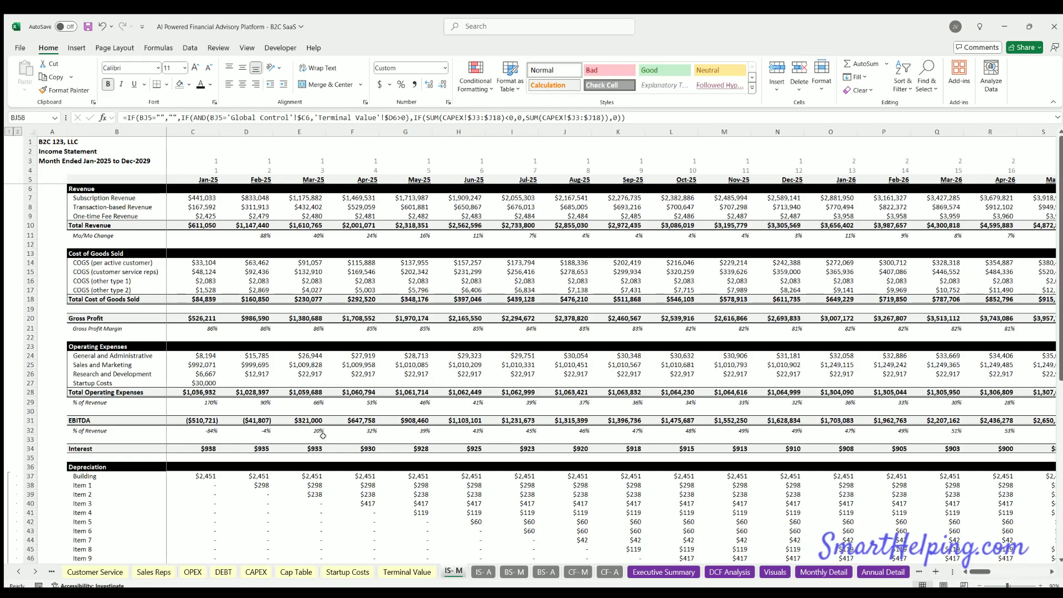
- Review the annual income statement from revenue down to net income for FY 2025 through FY 2029
{"action": "left_click", "coordinate": [481, 572]}
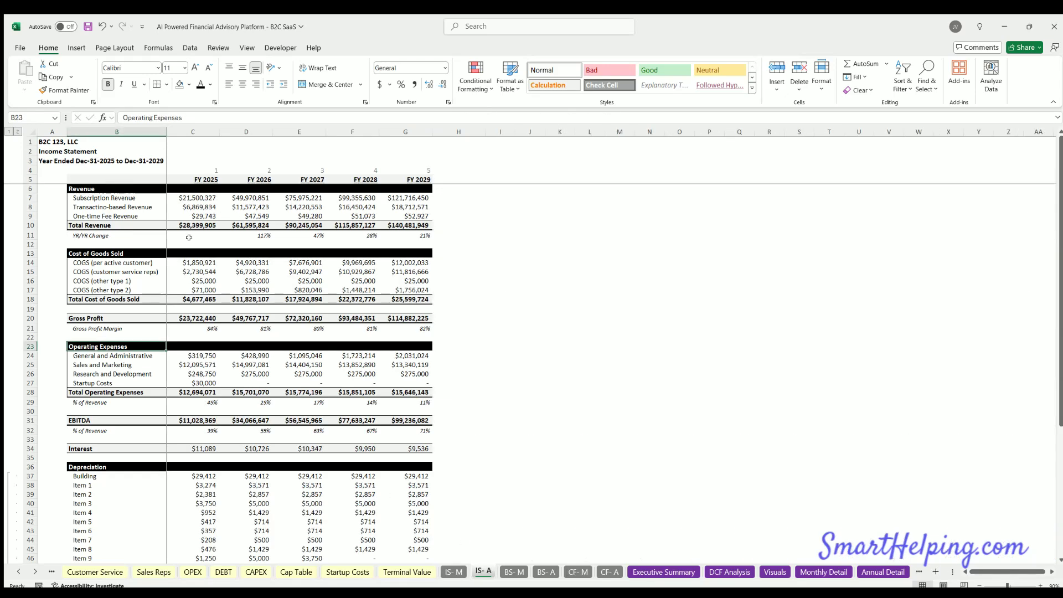
{"action": "scroll", "coordinate": [243, 361], "scroll_direction": "down", "scroll_amount": 13}
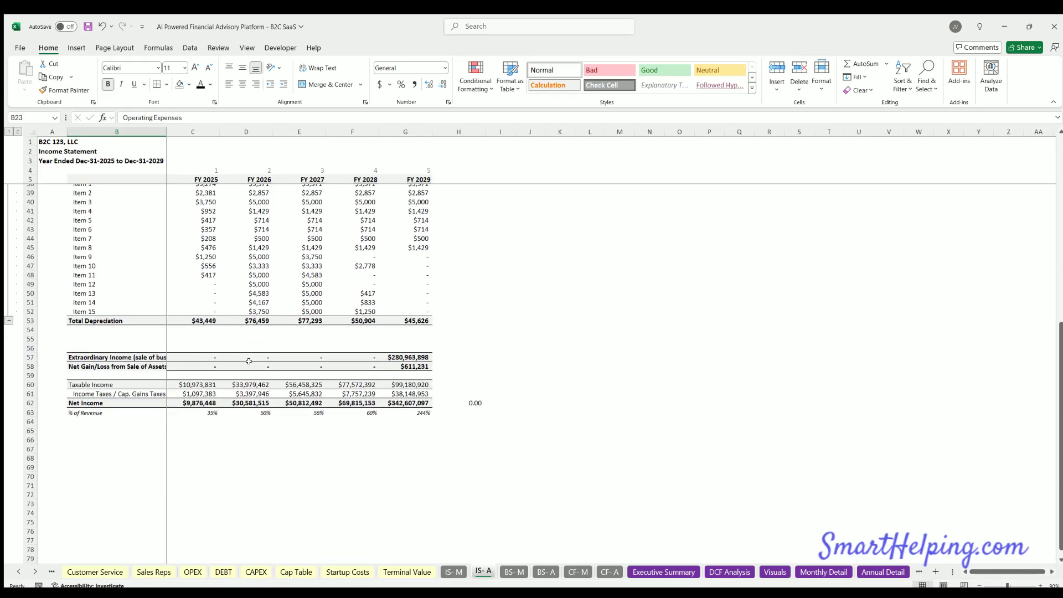
{"action": "scroll", "coordinate": [249, 361], "scroll_direction": "up", "scroll_amount": 13}
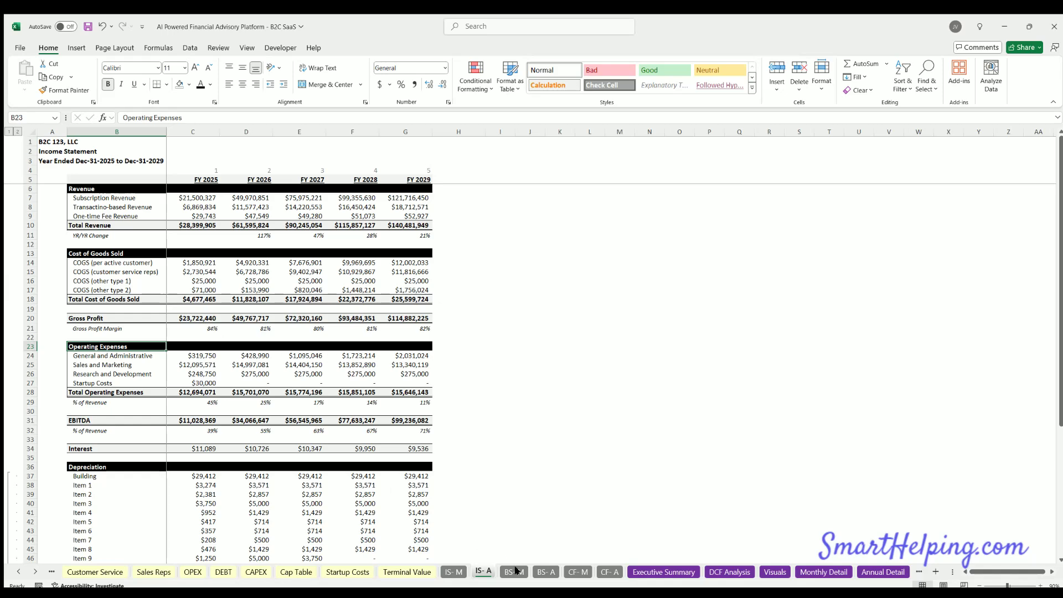
- Review assets, liabilities and owner equity on the monthly balance sheet, and inspect the Jan-25 Retained Earnings formula
{"action": "left_click", "coordinate": [514, 571]}
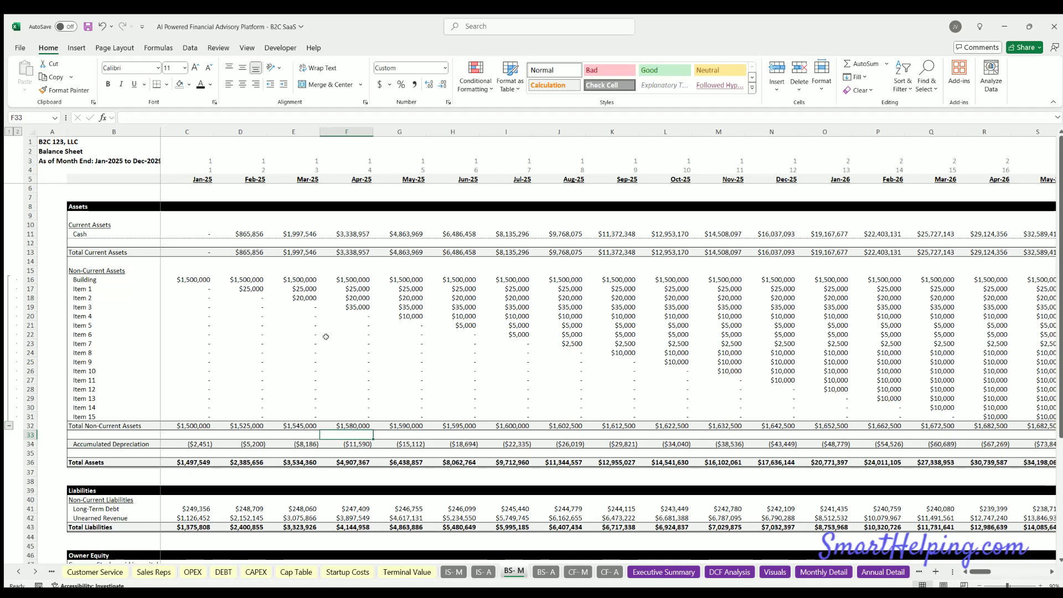
{"action": "scroll", "coordinate": [325, 337], "scroll_direction": "down", "scroll_amount": 4}
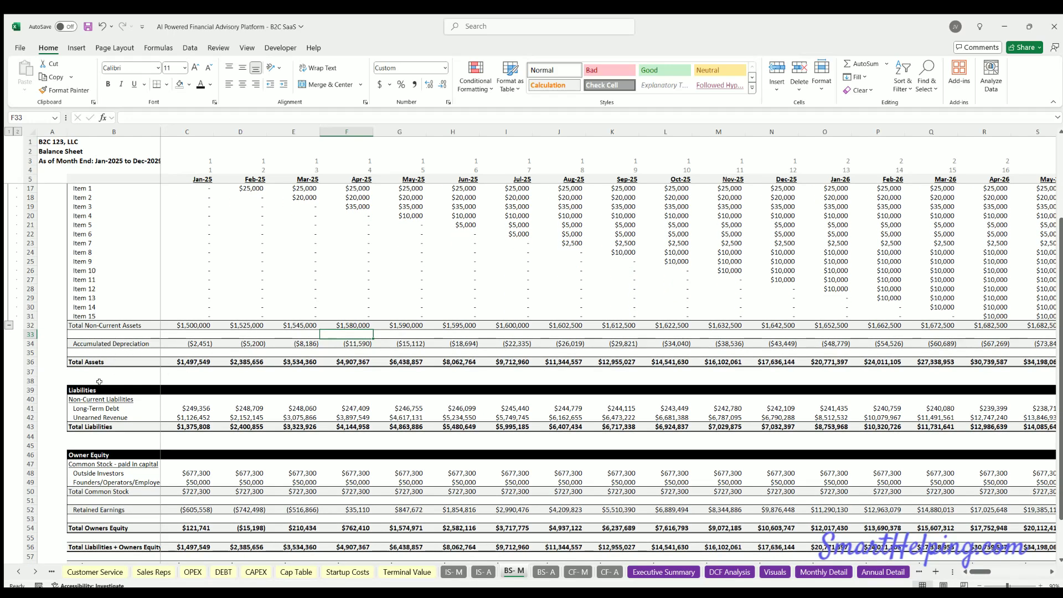
{"action": "scroll", "coordinate": [100, 382], "scroll_direction": "down", "scroll_amount": 4}
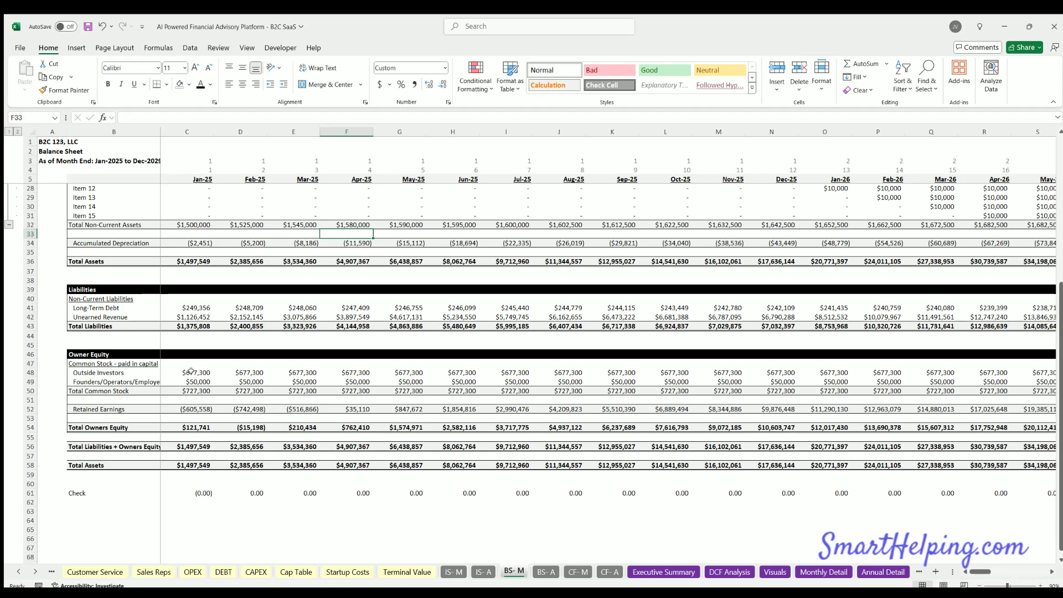
{"action": "left_click_drag", "start_coordinate": [197, 372], "coordinate": [227, 382]}
{"action": "left_click", "coordinate": [180, 408]}
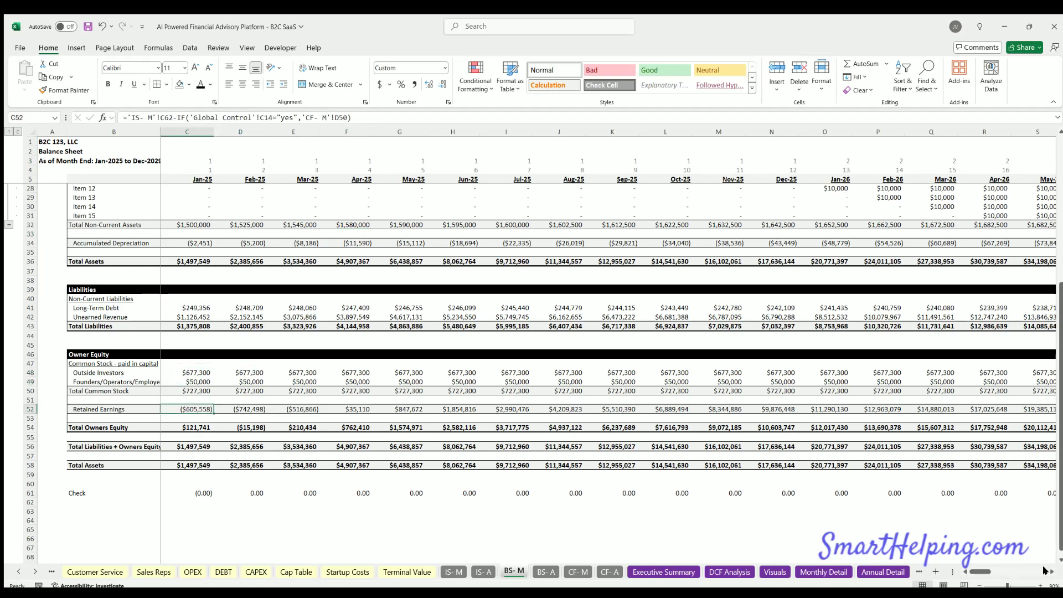
- Examine the final months of the monthly balance sheet through Dec-29, including the Check row
{"action": "mouse_move", "coordinate": [975, 574]}
{"action": "left_mouse_down"}
{"action": "mouse_move", "coordinate": [1032, 574]}
{"action": "mouse_move", "coordinate": [989, 571]}
{"action": "left_mouse_up"}
{"action": "scroll", "coordinate": [972, 508], "scroll_direction": "up", "scroll_amount": 7}
{"action": "scroll", "coordinate": [973, 508], "scroll_direction": "down", "scroll_amount": 7}
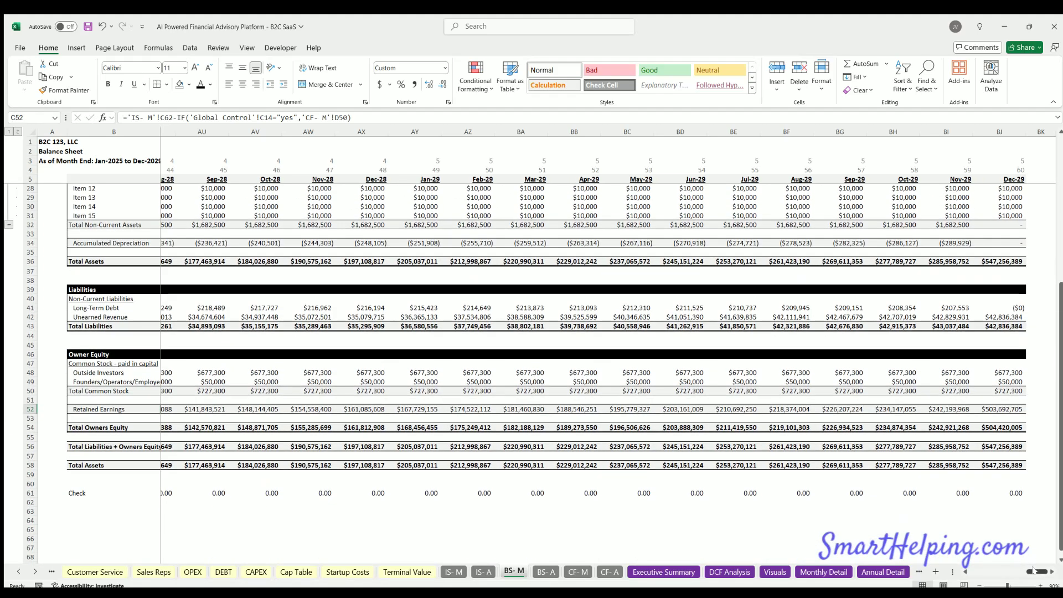
{"action": "scroll", "coordinate": [553, 387], "scroll_direction": "up", "scroll_amount": 7}
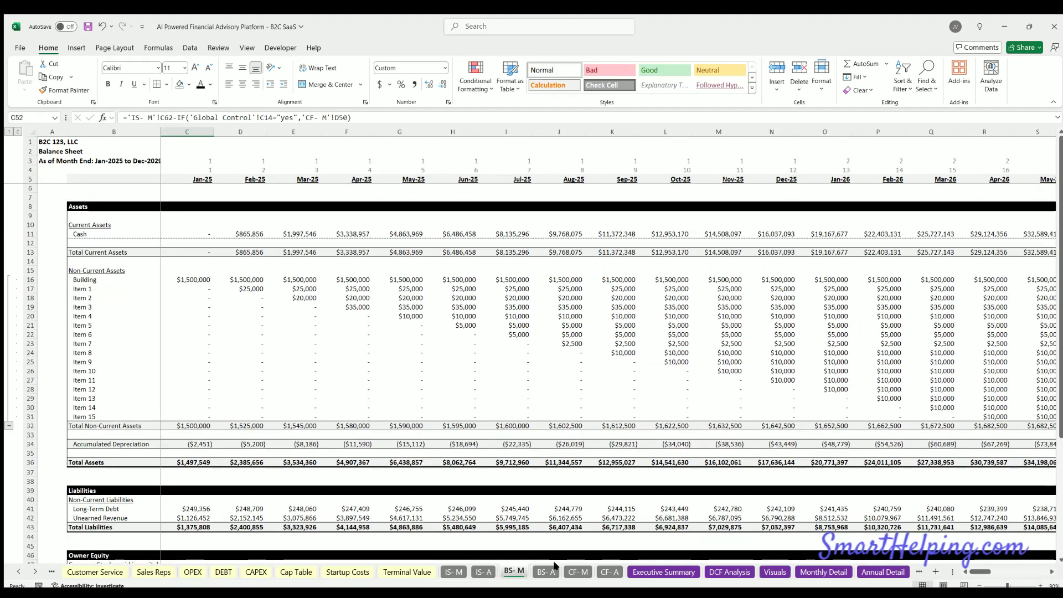
- Review the annual balance sheet down to its Check row, and locate Add Up Front Collections on the monthly cash flow statement
{"action": "left_click", "coordinate": [546, 571]}
{"action": "scroll", "coordinate": [214, 410], "scroll_direction": "down", "scroll_amount": 8}
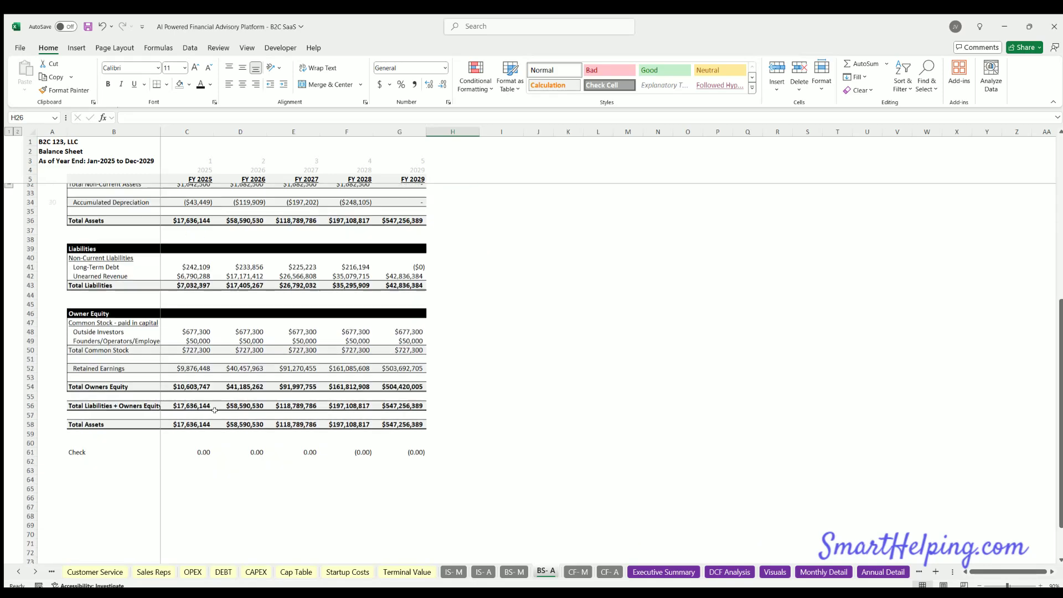
{"action": "scroll", "coordinate": [214, 409], "scroll_direction": "up", "scroll_amount": 8}
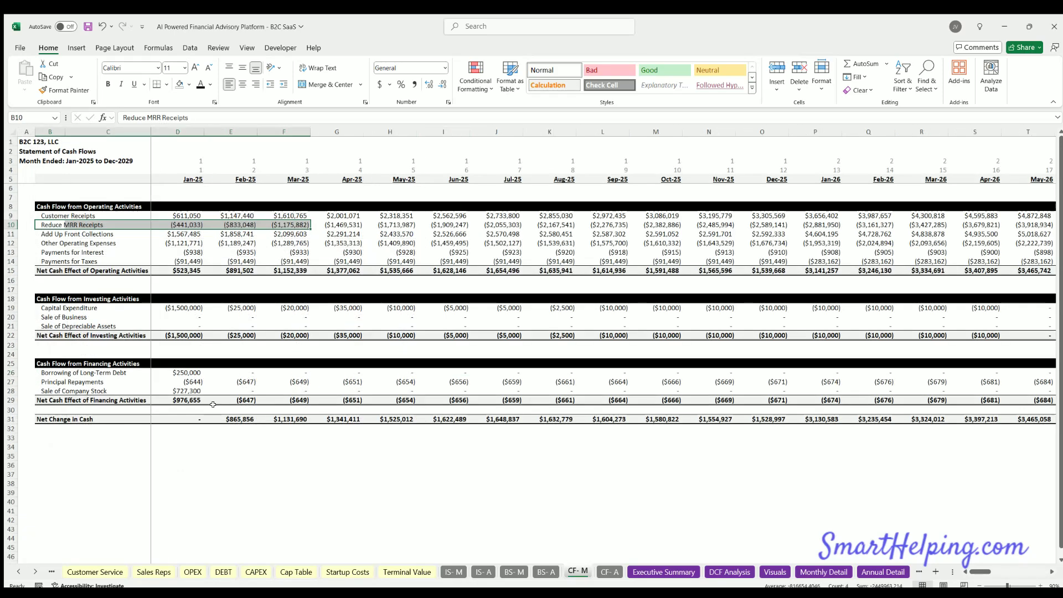
{"action": "key", "text": "ctrl+Page_Down"}
{"action": "left_click", "coordinate": [88, 233]}
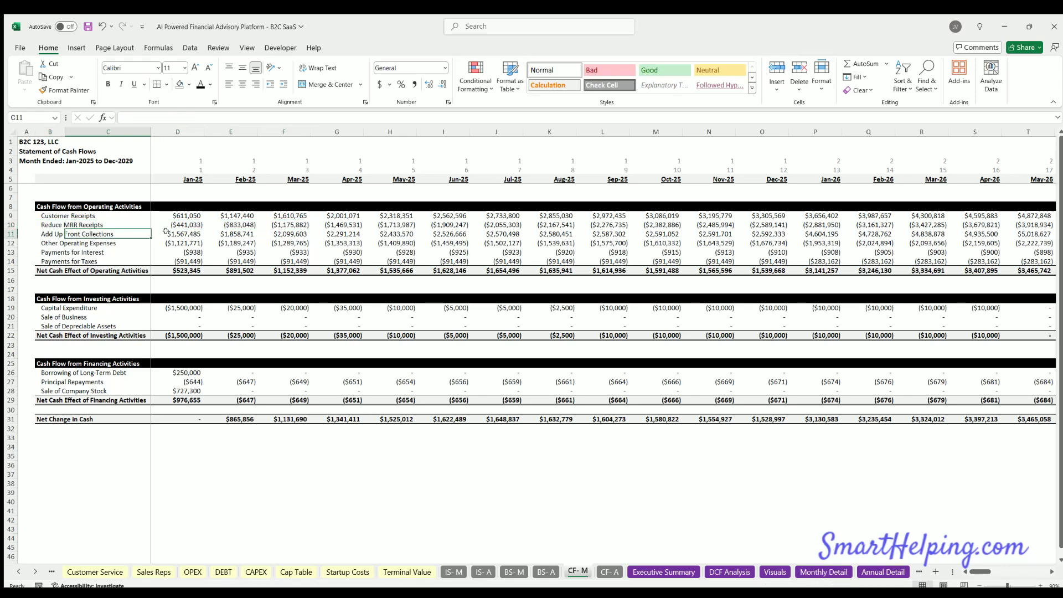
- Set Customer Receipts Collected Up Front to No on the Global Control sheet
{"action": "left_click", "coordinate": [16, 571]}
{"action": "left_click", "coordinate": [17, 571]}
{"action": "left_click", "coordinate": [16, 570]}
{"action": "left_click", "coordinate": [121, 571]}
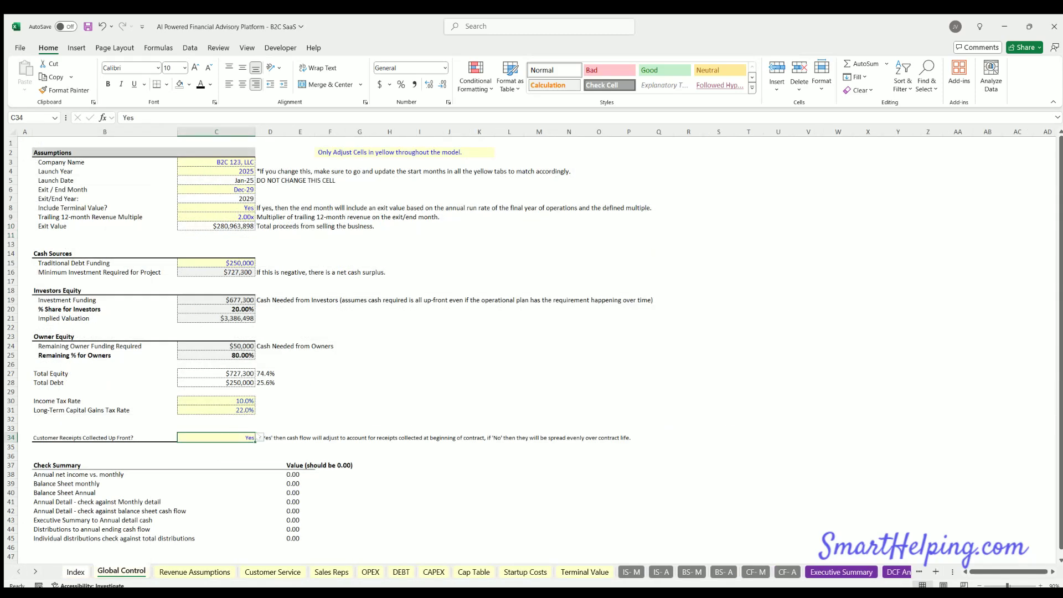
{"action": "left_click", "coordinate": [240, 456]}
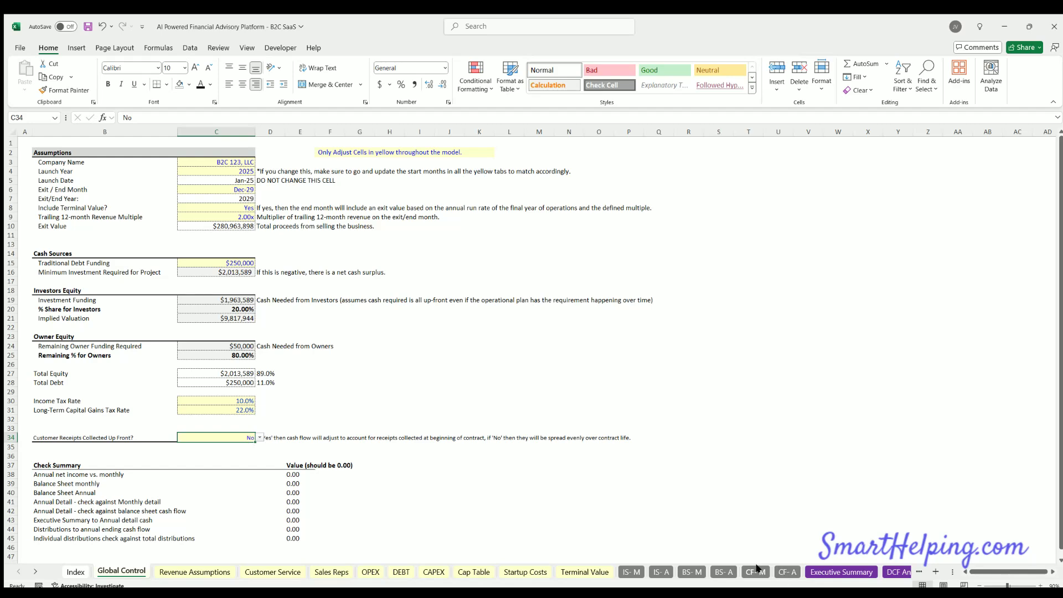
- Examine the Customer Receipts, Reduce MRR Receipts, Add Up Front Collections and Jan-25 Capital Expenditure lines on the monthly cash flow statement
{"action": "left_click", "coordinate": [756, 570]}
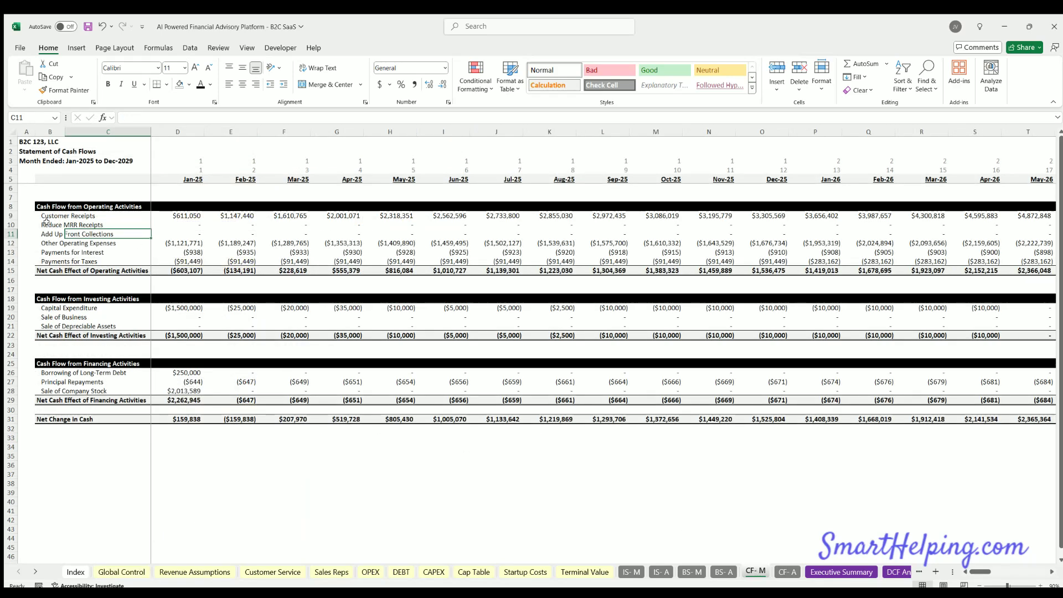
{"action": "left_click", "coordinate": [47, 224]}
{"action": "left_click_drag", "start_coordinate": [171, 226], "coordinate": [383, 230]}
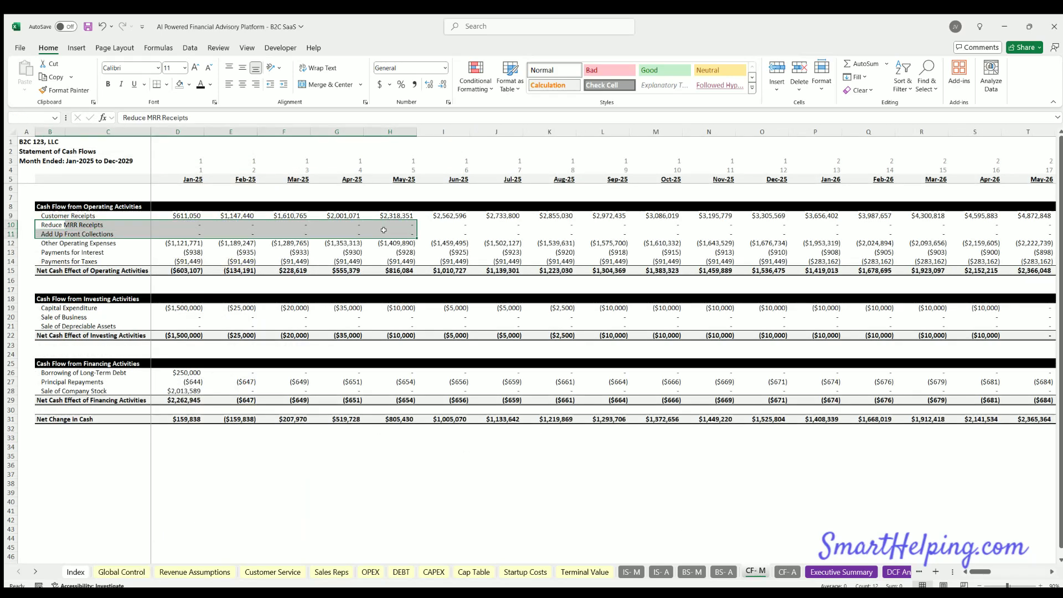
{"action": "left_click", "coordinate": [183, 215]}
{"action": "left_click", "coordinate": [230, 215]}
{"action": "left_click", "coordinate": [294, 214]}
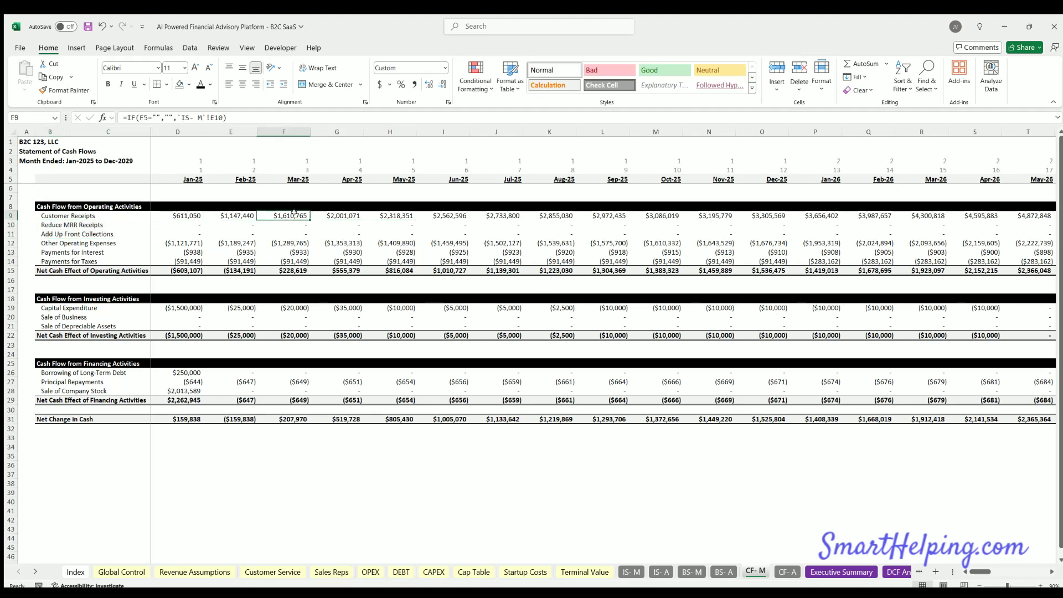
{"action": "left_click", "coordinate": [338, 215]}
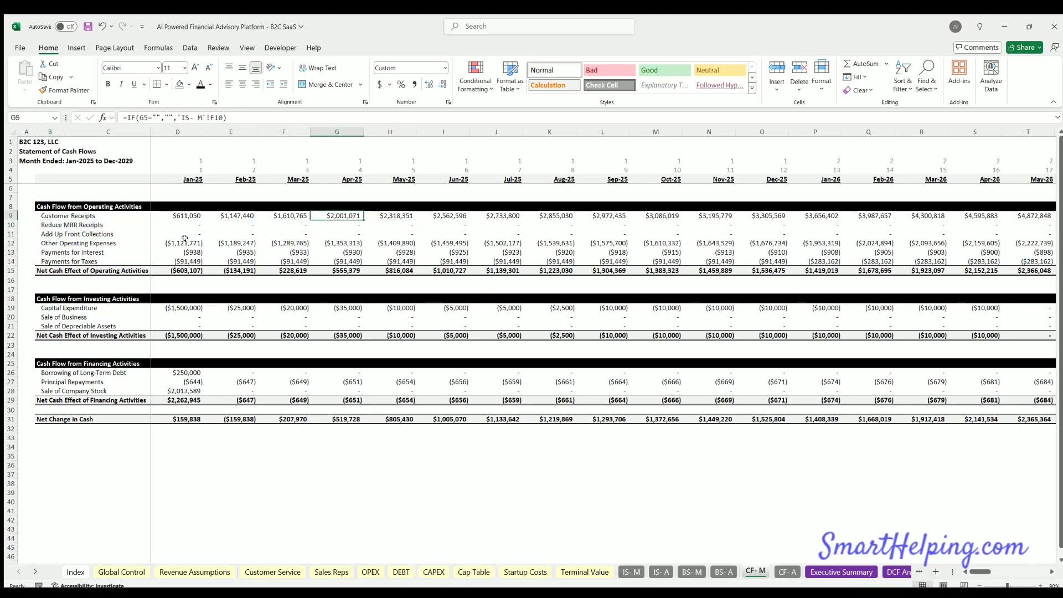
{"action": "left_click_drag", "start_coordinate": [186, 213], "coordinate": [333, 213]}
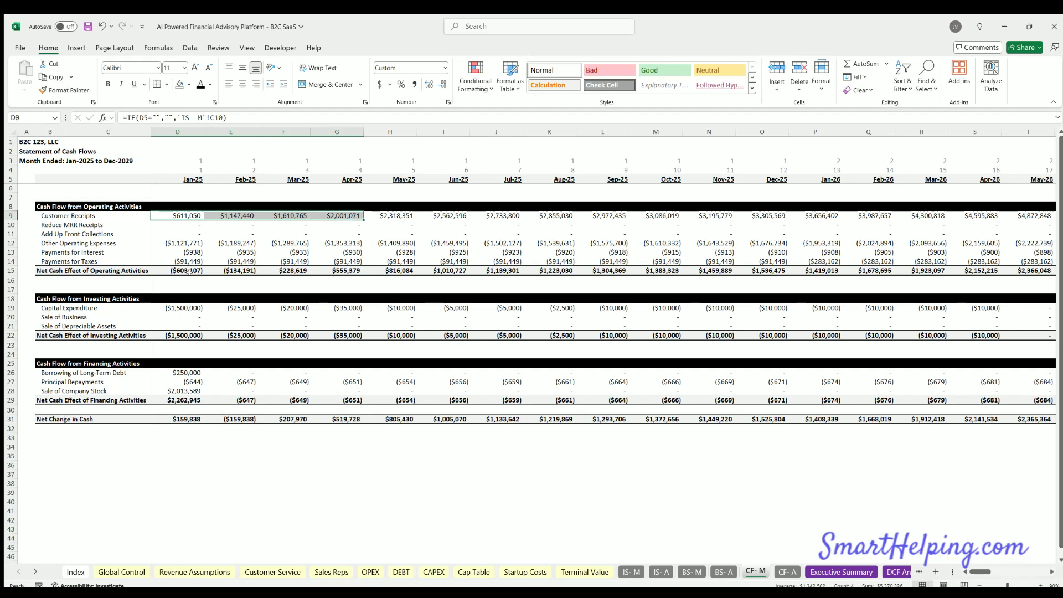
{"action": "left_click", "coordinate": [180, 304]}
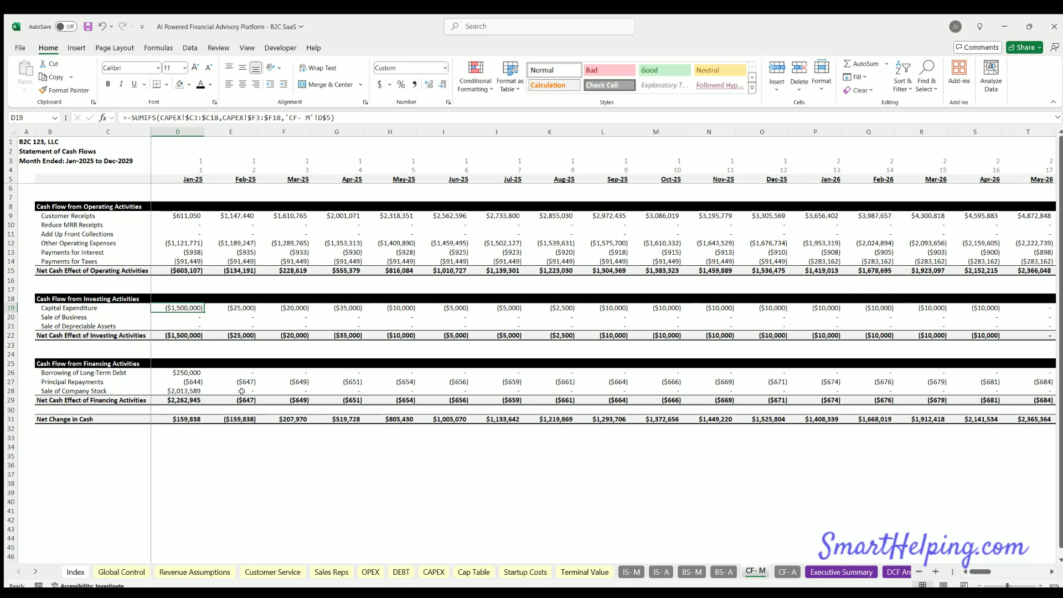
- Set Customer Receipts Collected Up Front back to Yes on Global Control, comparing the annual cash flow statement before and after
{"action": "left_click", "coordinate": [782, 572]}
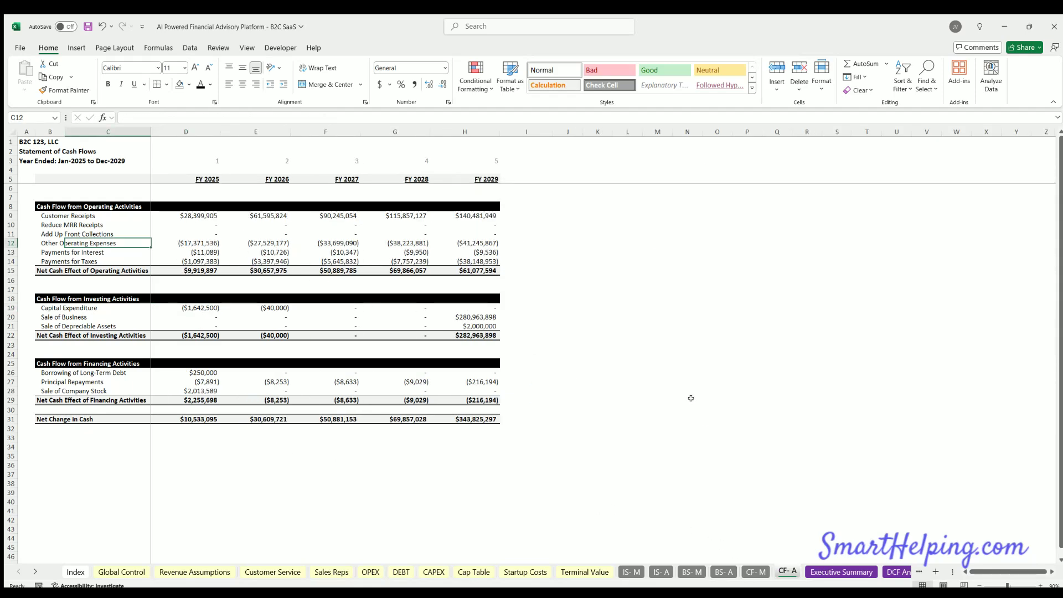
{"action": "left_click", "coordinate": [121, 571]}
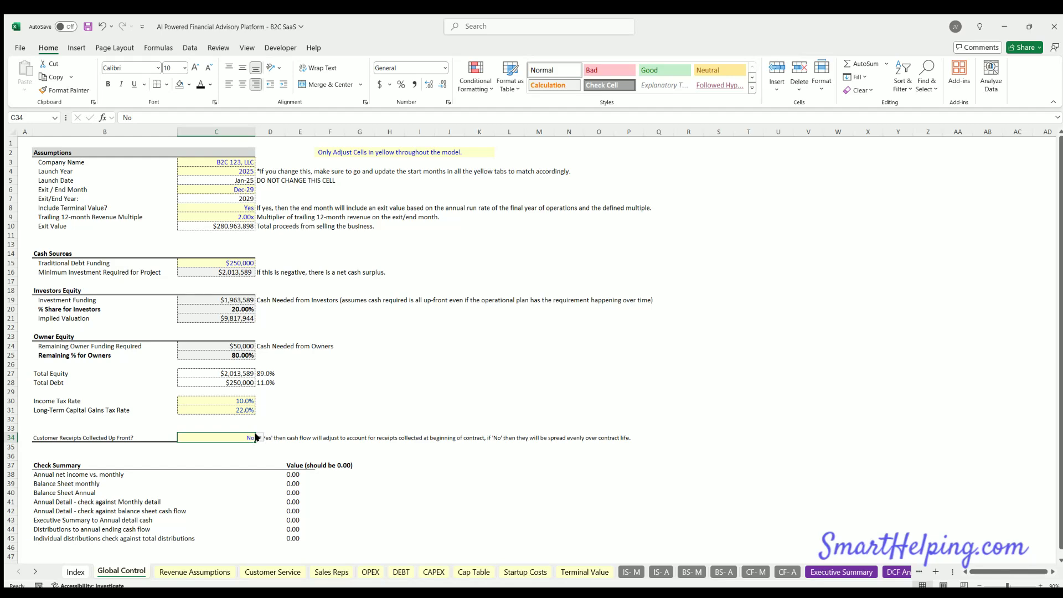
{"action": "left_click", "coordinate": [782, 571]}
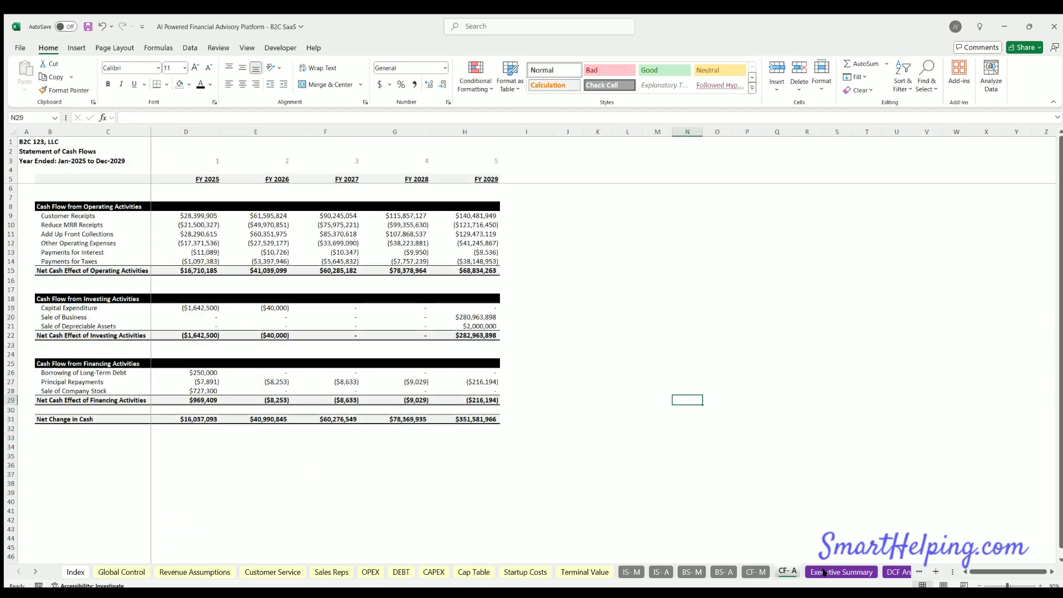
- Review the customer count, revenue and COGS rows across all five years on the Executive Summary sheet
{"action": "left_click", "coordinate": [841, 572]}
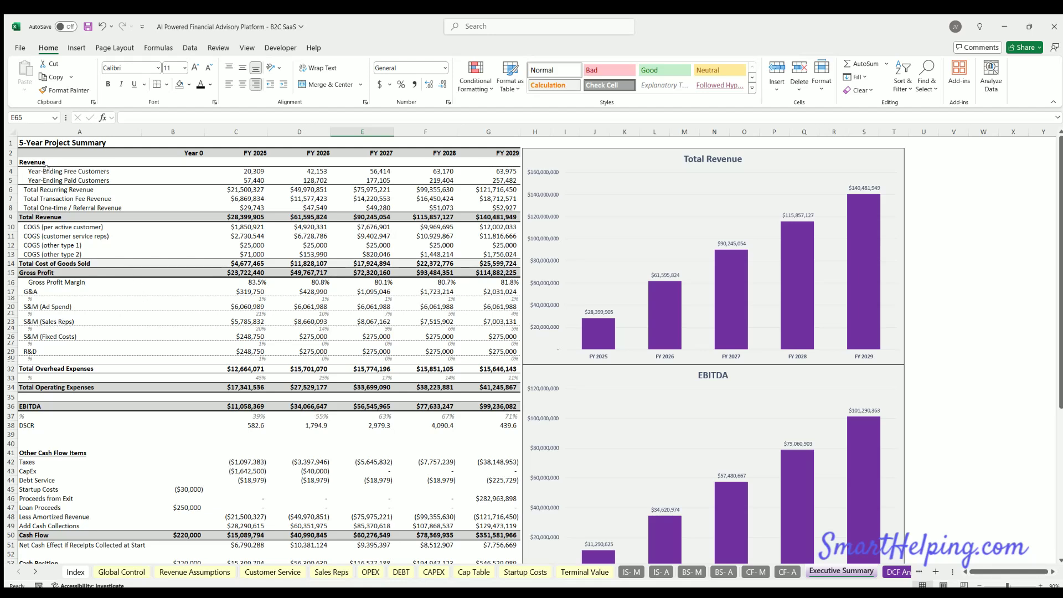
{"action": "left_click_drag", "start_coordinate": [47, 171], "coordinate": [501, 178]}
{"action": "left_click_drag", "start_coordinate": [51, 188], "coordinate": [477, 203]}
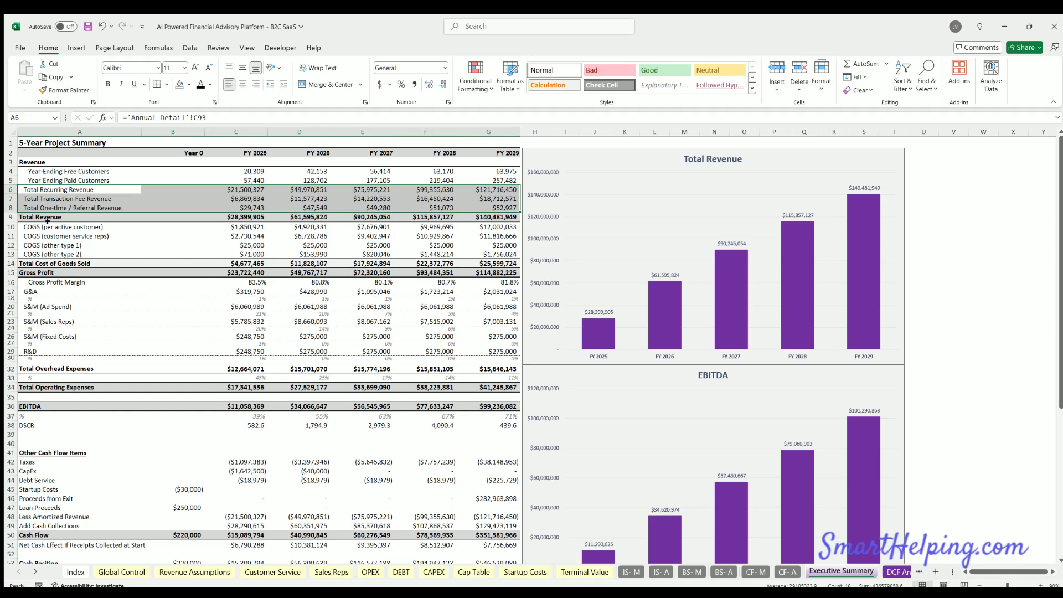
{"action": "left_click_drag", "start_coordinate": [47, 225], "coordinate": [510, 256]}
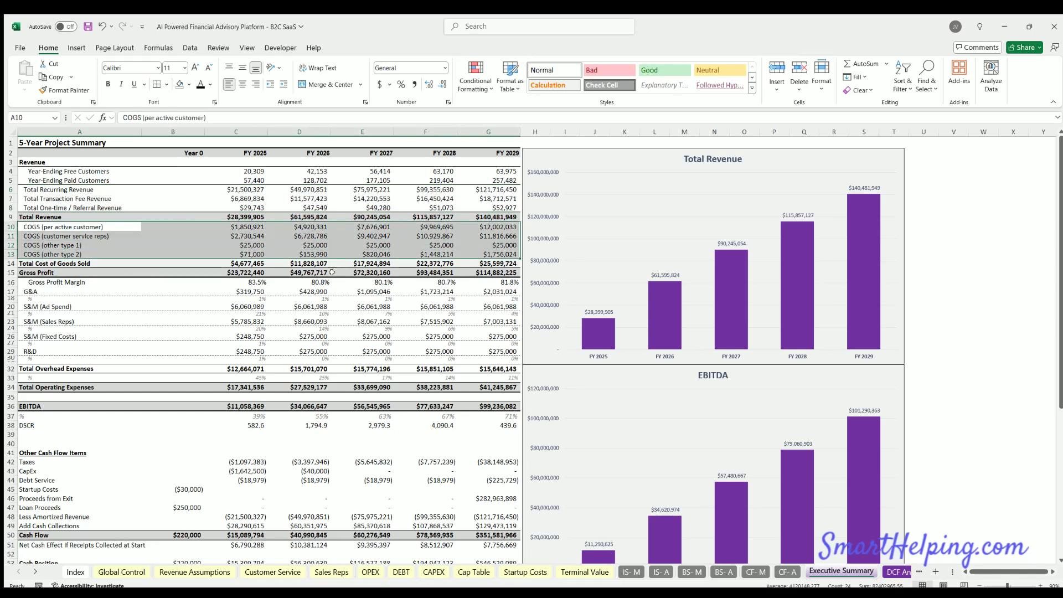
- Examine the G&A and the S&M ad spend, sales reps and fixed costs rows, including the FY 2026 ad spend and percentage formulas
{"action": "left_click", "coordinate": [50, 290]}
{"action": "left_click", "coordinate": [50, 306]}
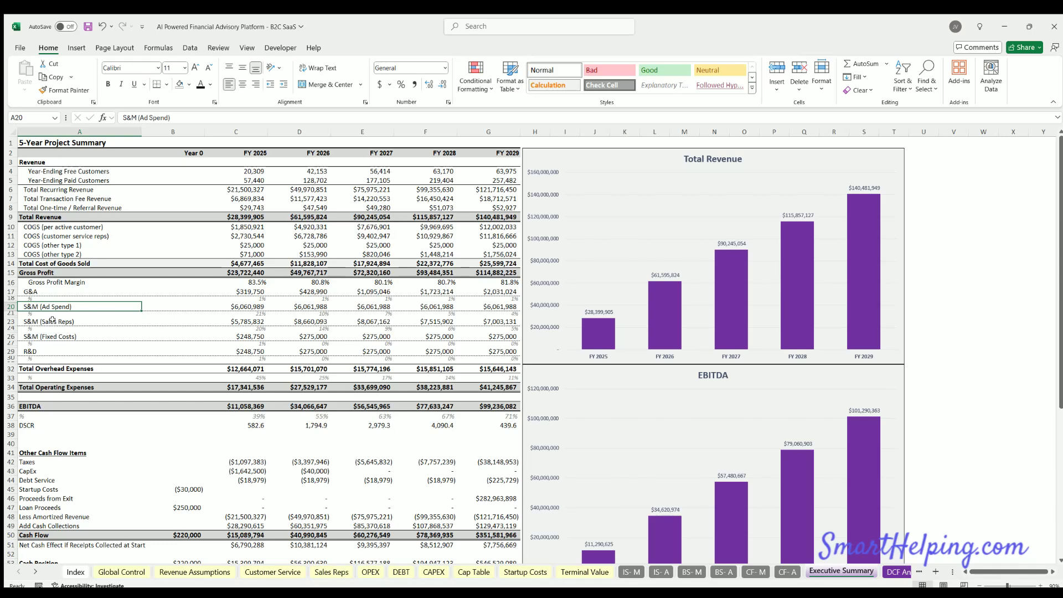
{"action": "left_click", "coordinate": [46, 319]}
{"action": "left_click", "coordinate": [48, 336]}
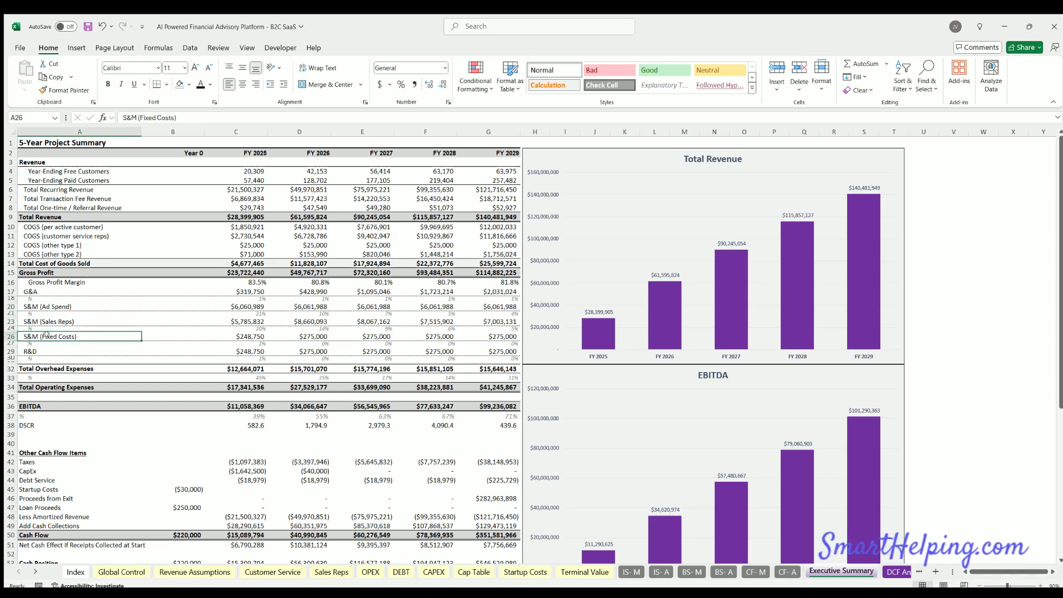
{"action": "left_click", "coordinate": [50, 304]}
{"action": "left_click", "coordinate": [58, 319]}
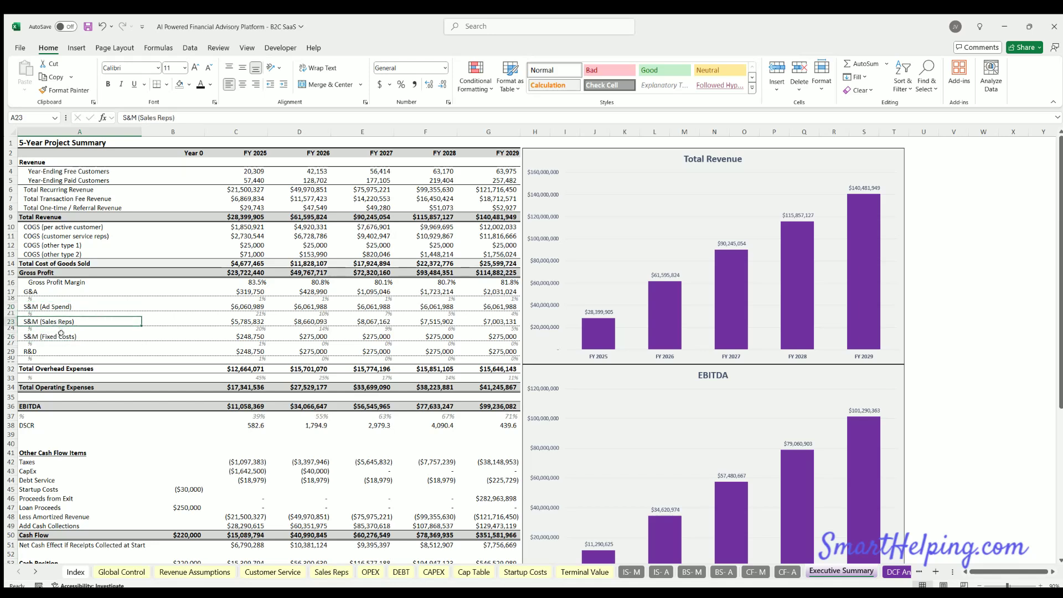
{"action": "mouse_move", "coordinate": [60, 334]}
{"action": "left_mouse_down"}
{"action": "mouse_move", "coordinate": [515, 334]}
{"action": "mouse_move", "coordinate": [56, 323]}
{"action": "left_mouse_up"}
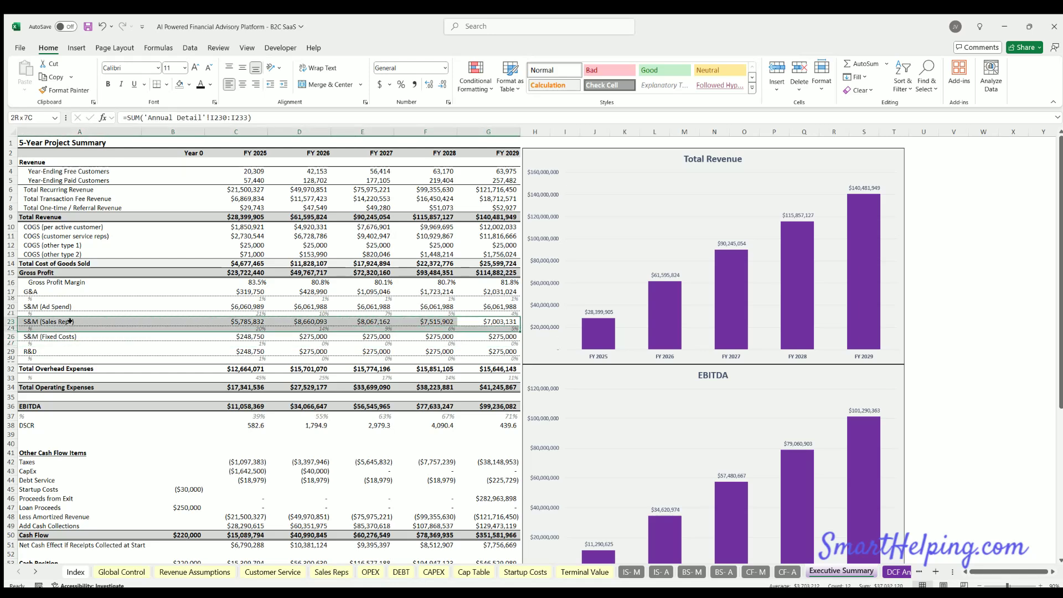
{"action": "left_click", "coordinate": [77, 306]}
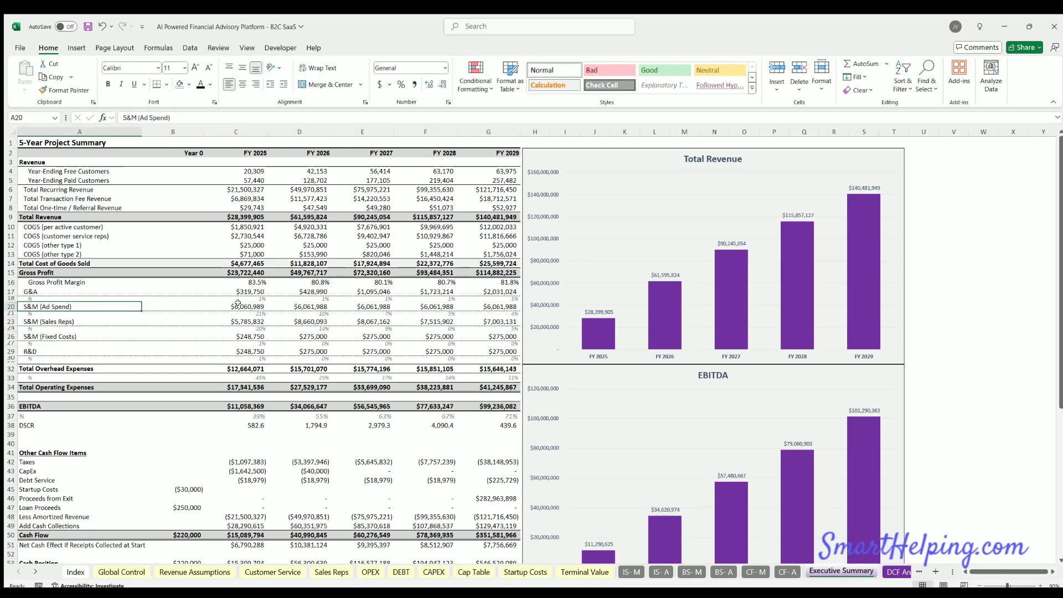
{"action": "left_click", "coordinate": [310, 306]}
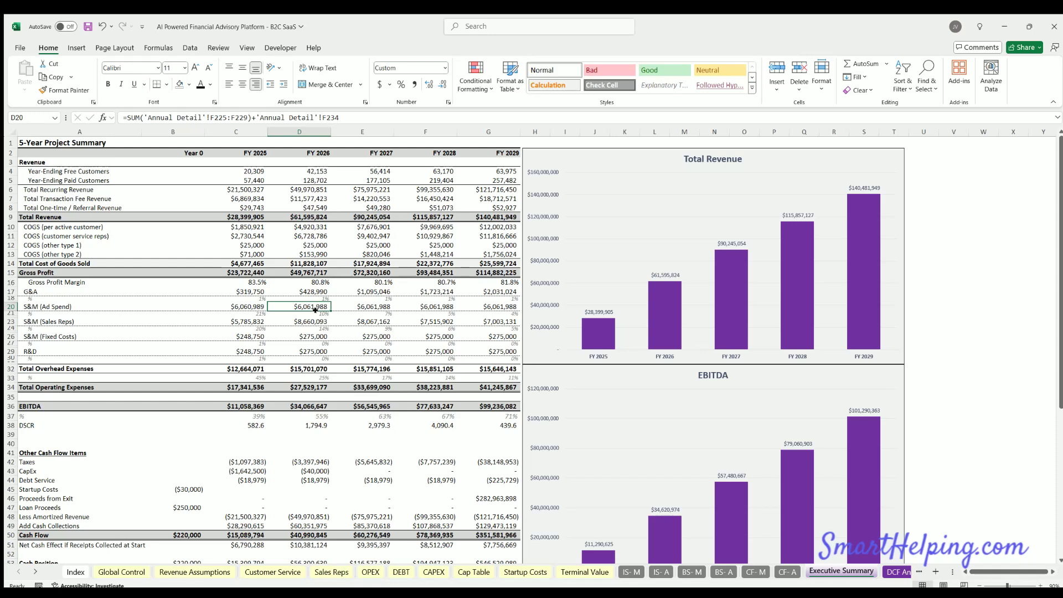
{"action": "left_click", "coordinate": [315, 311]}
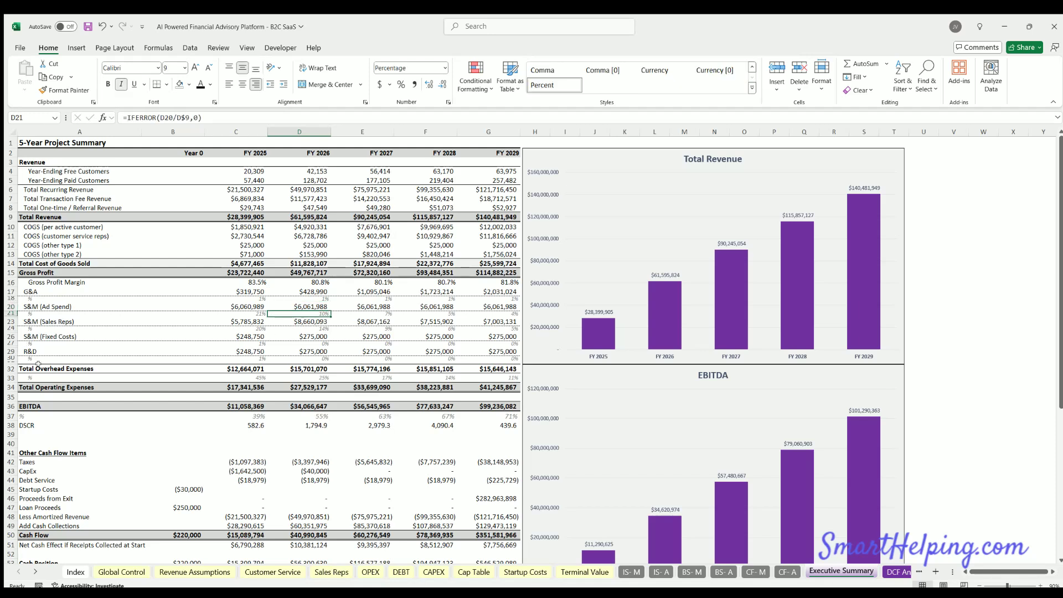
- Examine the EBITDA row and the FY 2026 and FY 2027 DSCR formulas on the Executive Summary
{"action": "left_click_drag", "start_coordinate": [63, 402], "coordinate": [498, 406]}
{"action": "left_click", "coordinate": [299, 424]}
{"action": "left_click", "coordinate": [364, 421]}
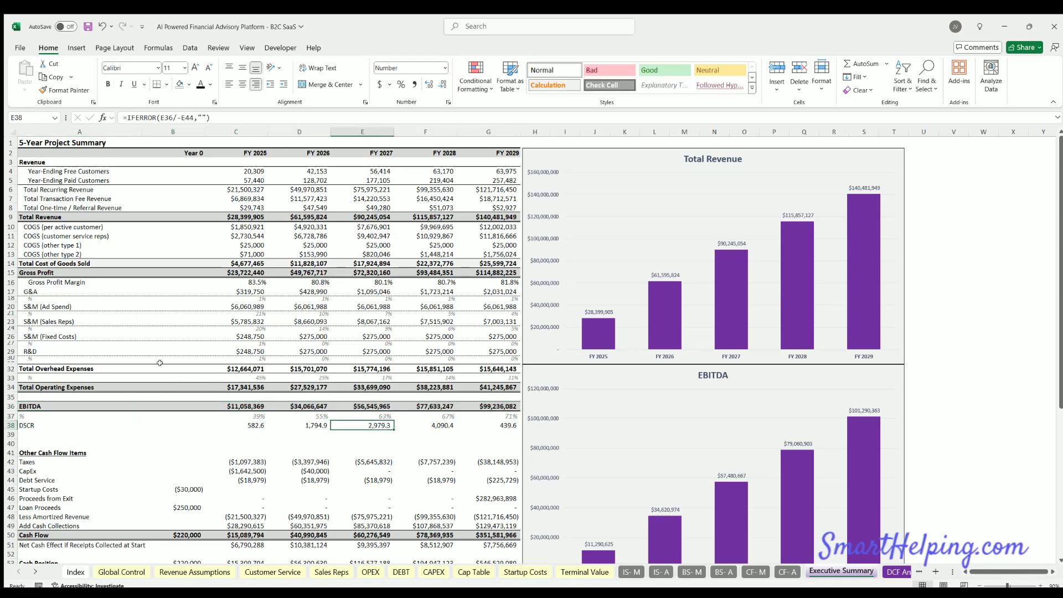
- Review the Other Cash Flow Items, the Year 0 Cash Flow formula and the check cell beneath the FY 2029 Cash Position
{"action": "scroll", "coordinate": [160, 350], "scroll_direction": "down", "scroll_amount": 4}
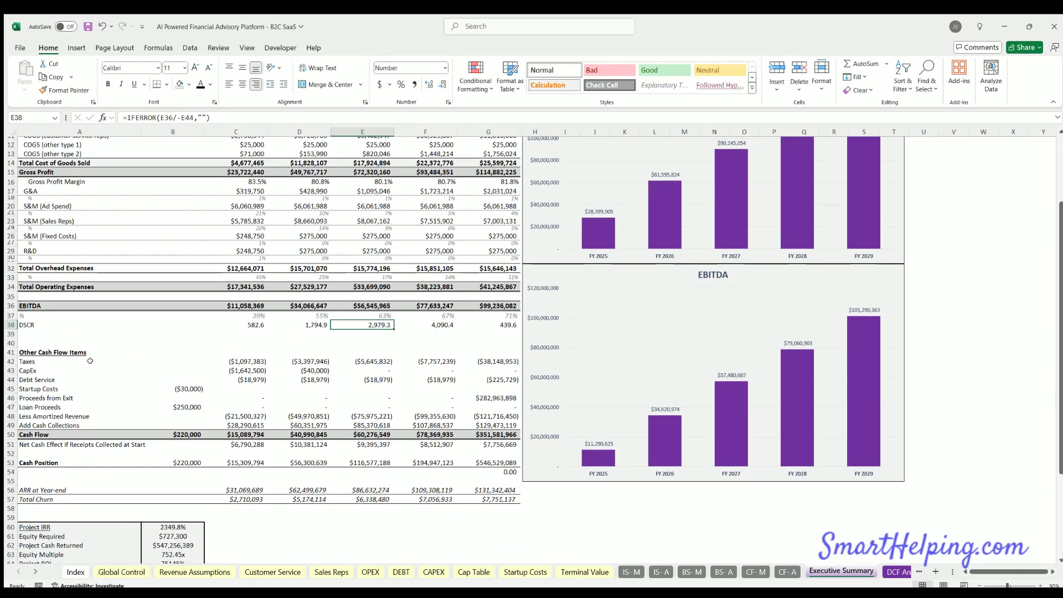
{"action": "left_click_drag", "start_coordinate": [23, 360], "coordinate": [501, 426]}
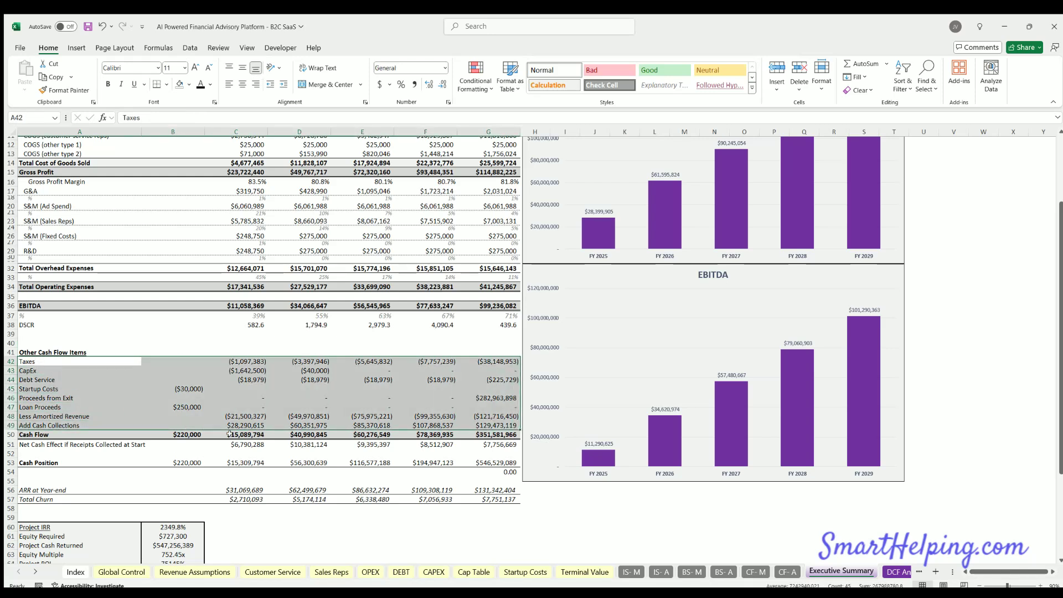
{"action": "left_click", "coordinate": [192, 431]}
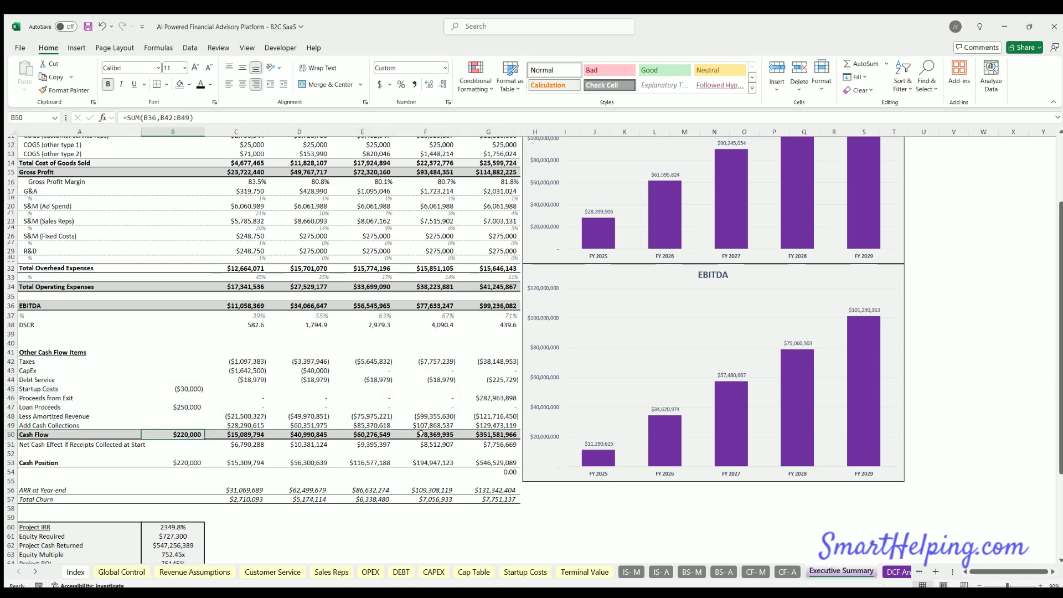
{"action": "left_click", "coordinate": [501, 468]}
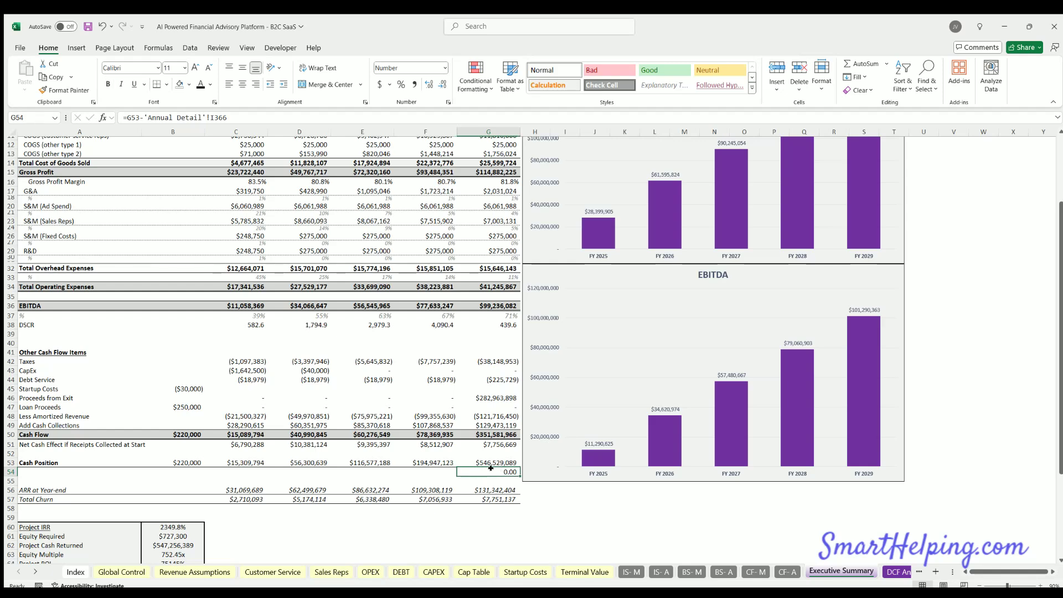
- Examine the ARR at Year-end figures and formulas for each year from FY 2025 to FY 2029
{"action": "scroll", "coordinate": [256, 377], "scroll_direction": "down", "scroll_amount": 4}
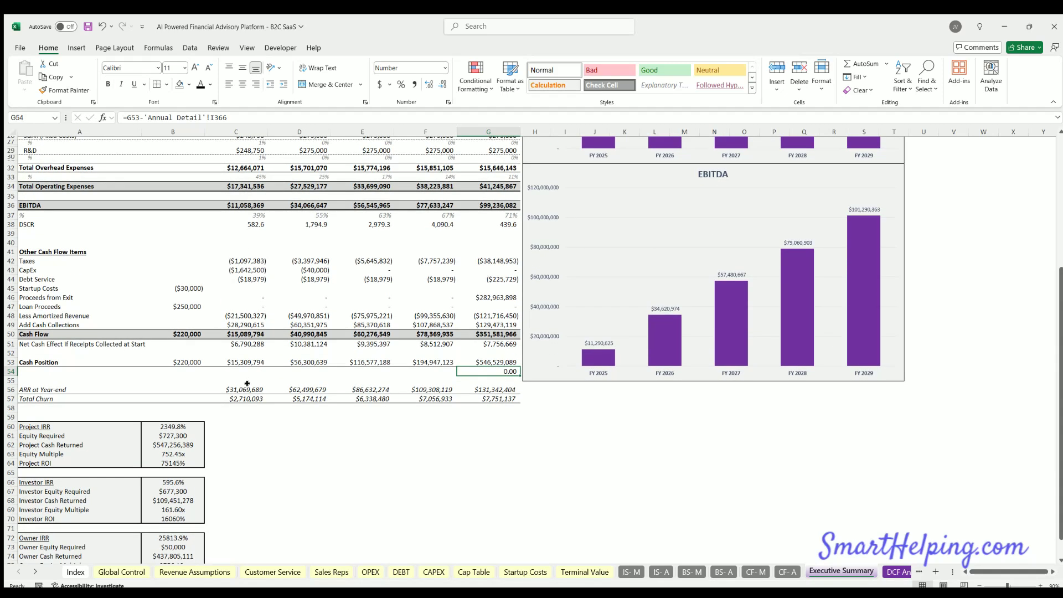
{"action": "left_click", "coordinate": [247, 388]}
{"action": "left_click", "coordinate": [298, 389]}
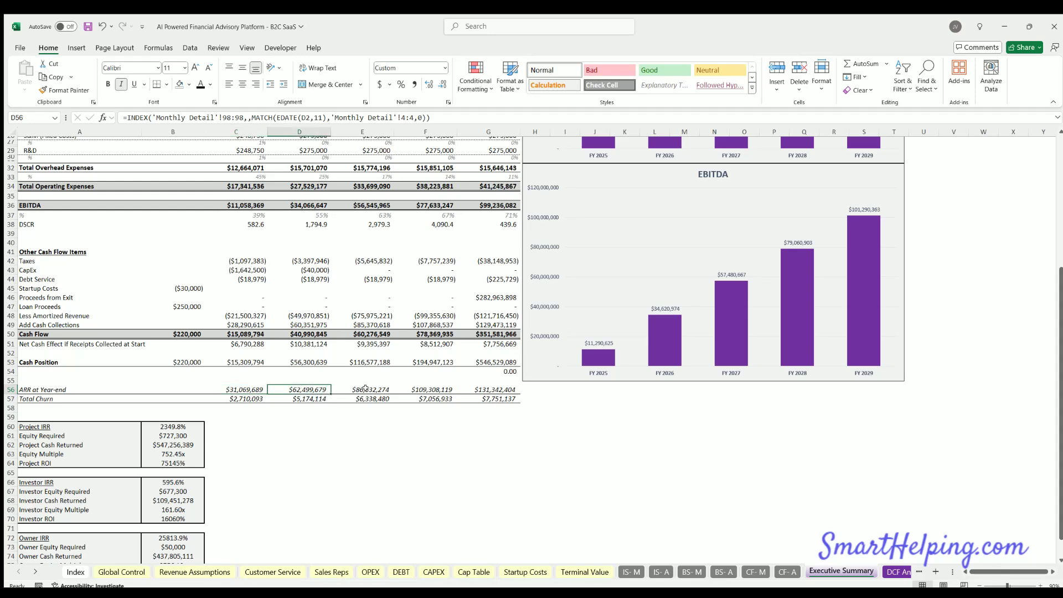
{"action": "left_click", "coordinate": [365, 389]}
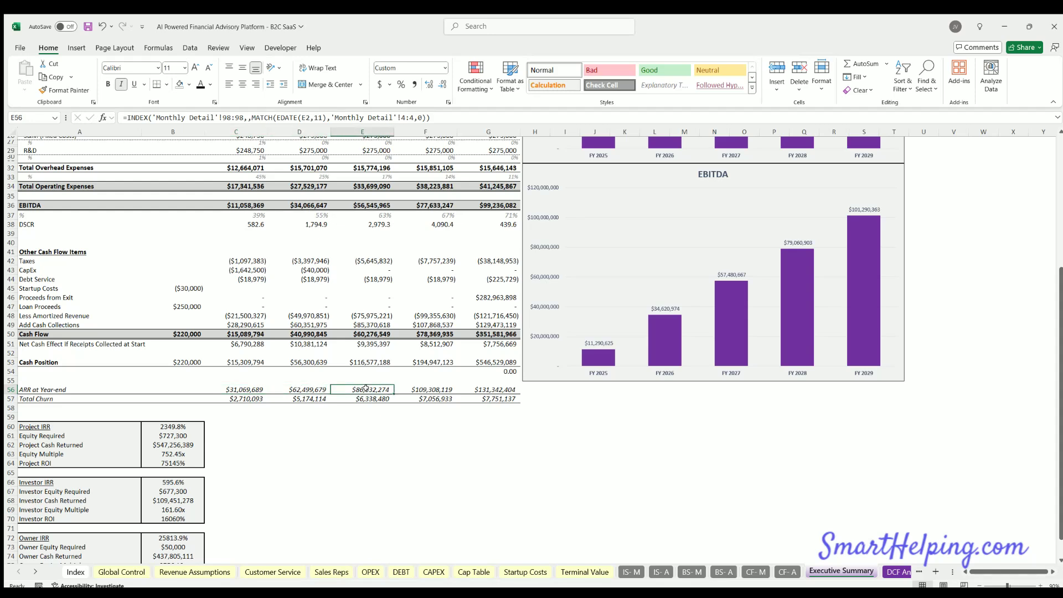
{"action": "left_click", "coordinate": [241, 387]}
{"action": "left_click", "coordinate": [301, 388]}
{"action": "left_click", "coordinate": [366, 389]}
{"action": "left_click", "coordinate": [453, 389]}
{"action": "key", "text": "Right"}
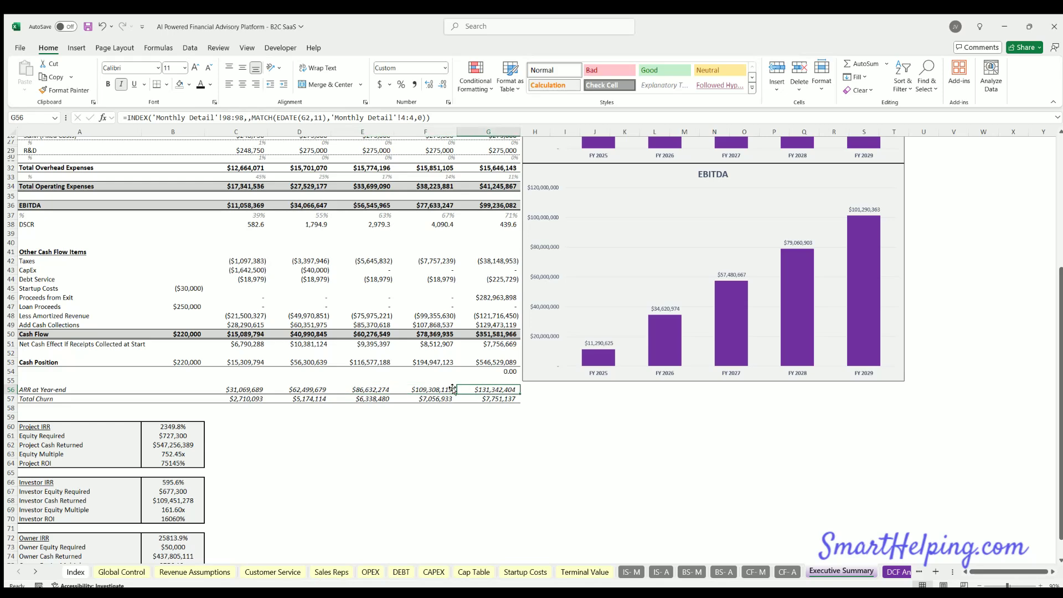
- Examine the Total Churn row for each fiscal year and look back over the summary's revenue and EBITDA charts
{"action": "left_click", "coordinate": [247, 397]}
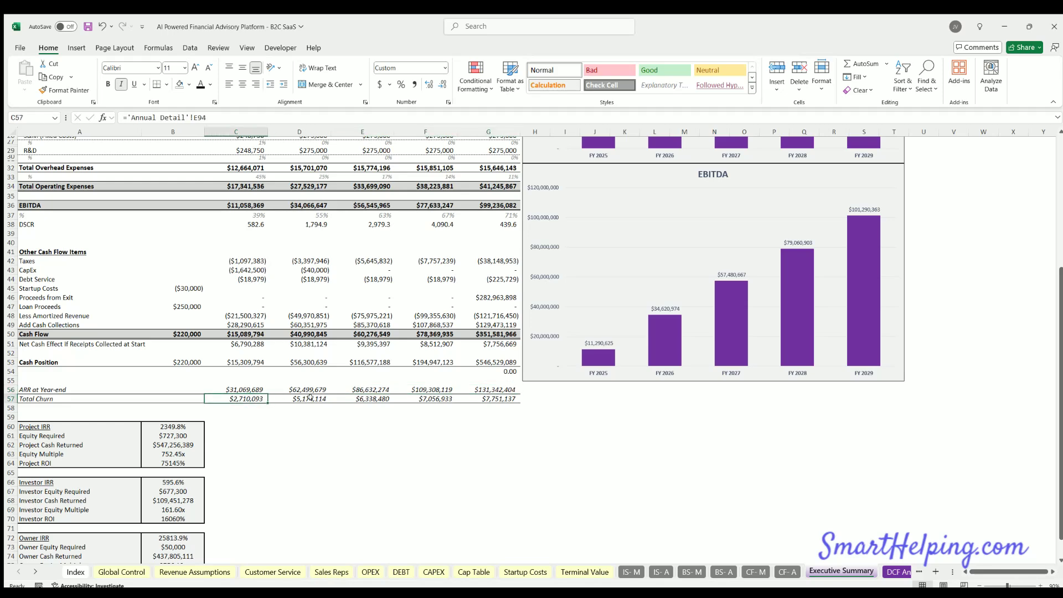
{"action": "left_click", "coordinate": [310, 398]}
{"action": "left_click", "coordinate": [372, 396]}
{"action": "left_click", "coordinate": [437, 397]}
{"action": "left_click", "coordinate": [483, 397]}
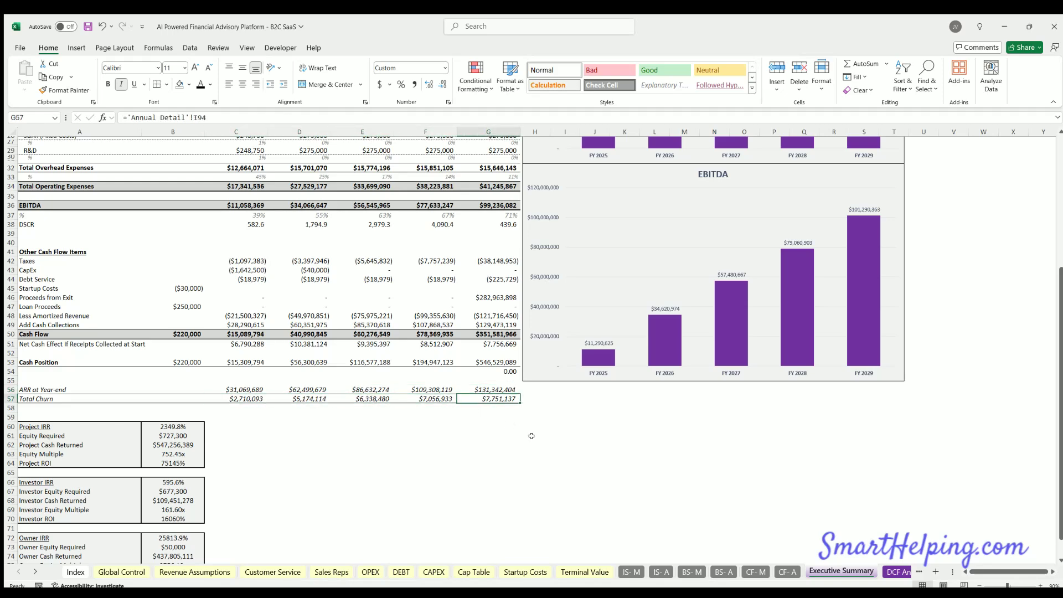
{"action": "scroll", "coordinate": [395, 425], "scroll_direction": "up", "scroll_amount": 9}
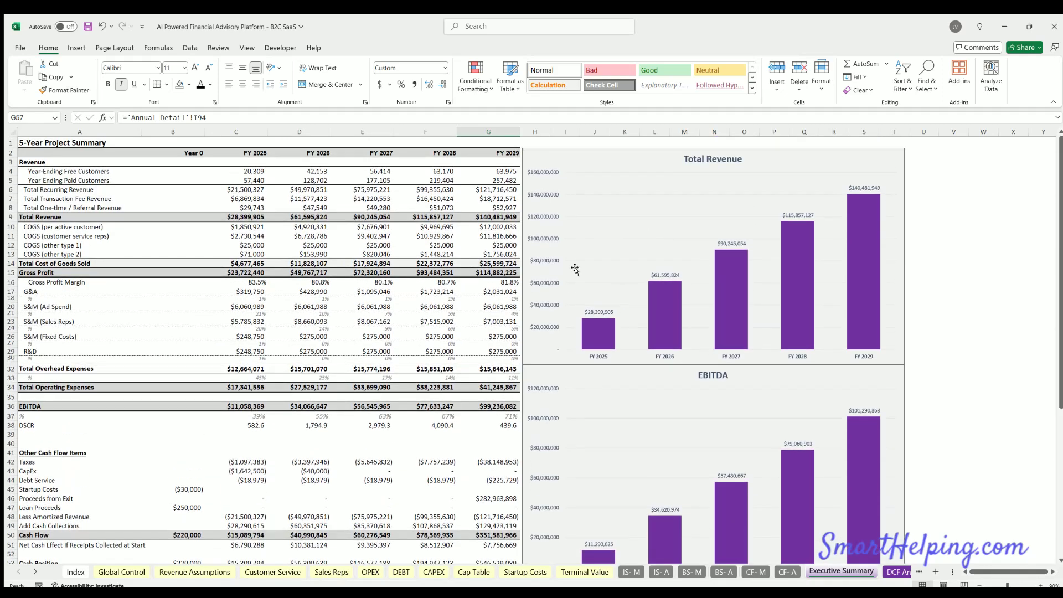
- Review the project, investor and owner return blocks with their IRR, equity, cash returned, multiple and ROI rows
{"action": "scroll", "coordinate": [245, 406], "scroll_direction": "down", "scroll_amount": 13}
{"action": "left_click_drag", "start_coordinate": [39, 326], "coordinate": [149, 419]}
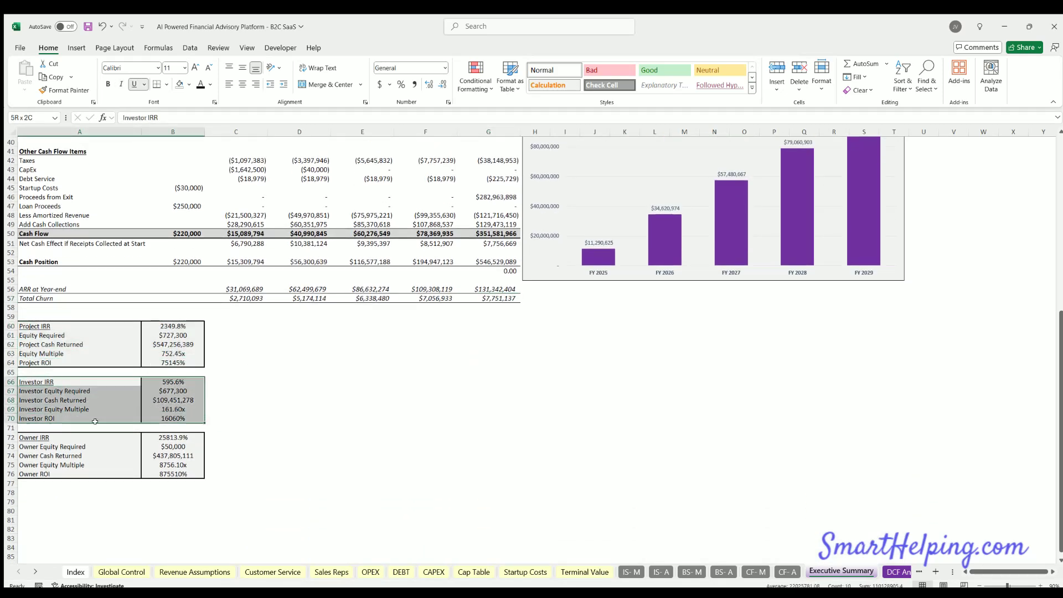
{"action": "left_click_drag", "start_coordinate": [56, 437], "coordinate": [149, 475]}
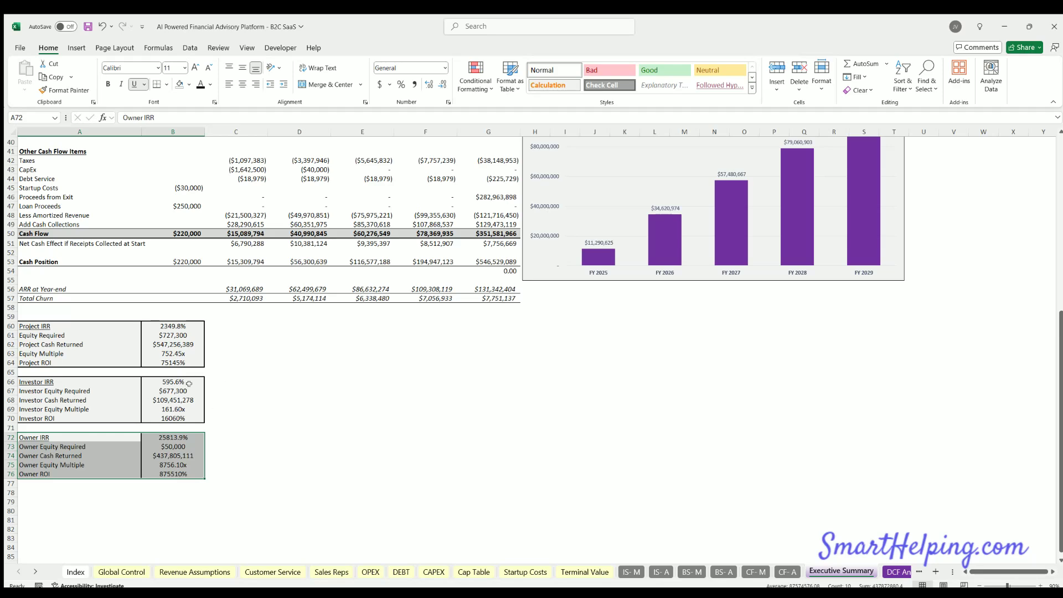
{"action": "left_click_drag", "start_coordinate": [27, 381], "coordinate": [188, 421]}
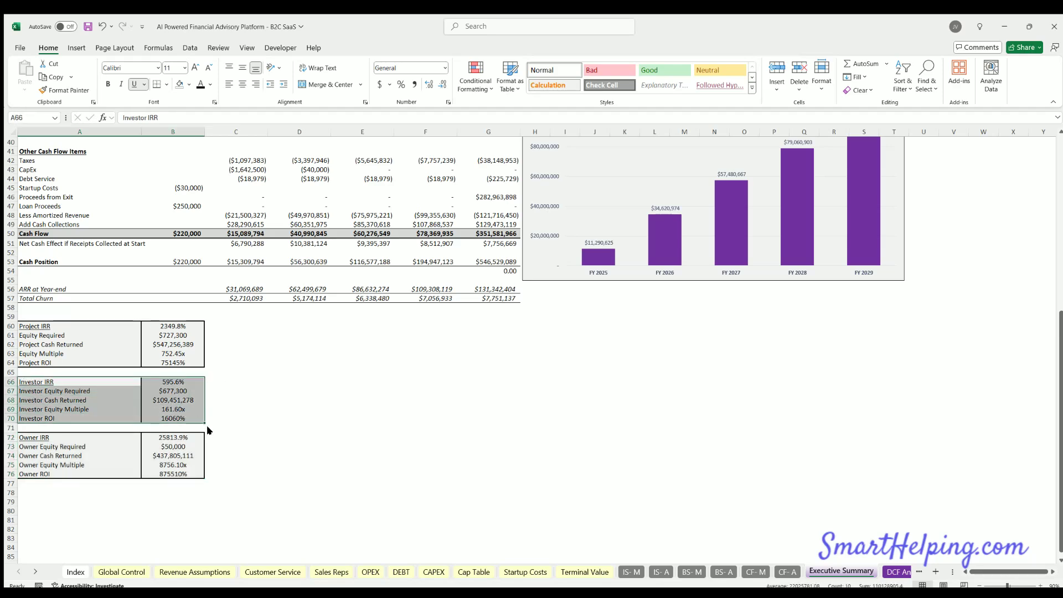
- Trace the investor returns to the Outside Investors pool on the Cap Table, then review the investor and owner blocks on the Executive Summary
{"action": "left_click", "coordinate": [474, 572]}
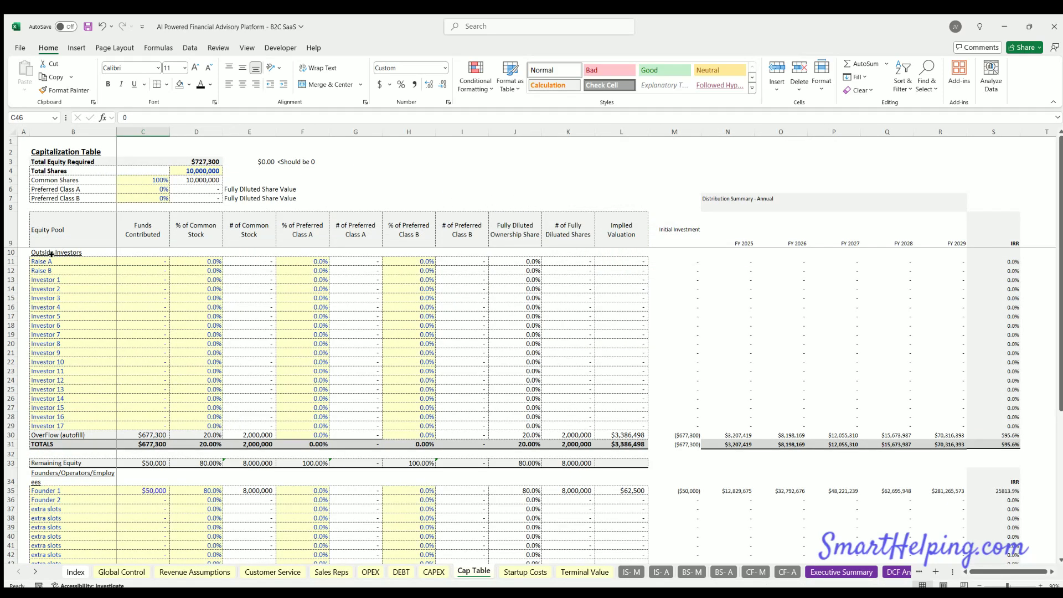
{"action": "left_click_drag", "start_coordinate": [51, 260], "coordinate": [210, 437]}
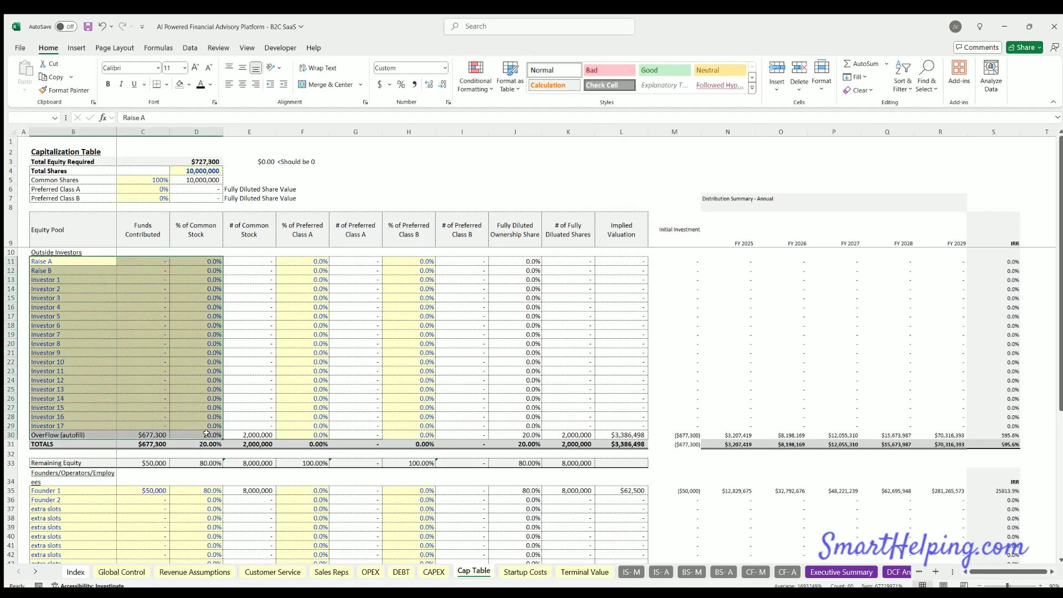
{"action": "left_click", "coordinate": [820, 571]}
{"action": "left_click_drag", "start_coordinate": [27, 380], "coordinate": [166, 418]}
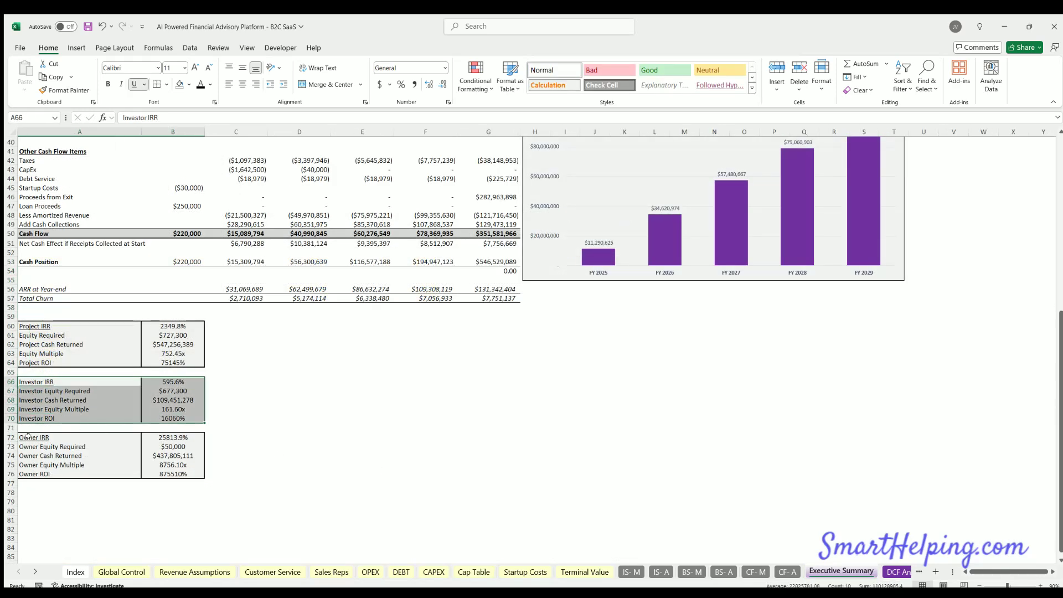
{"action": "left_click_drag", "start_coordinate": [28, 436], "coordinate": [166, 474]}
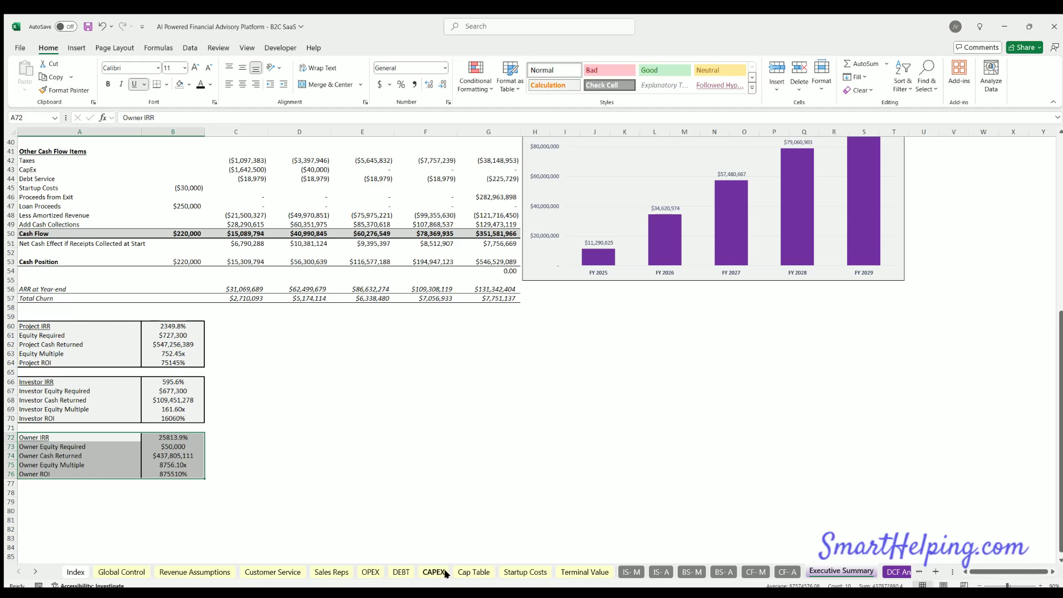
- Review the Founders/Operators/Employees pool on the Cap Table, then the project and investor return figures on the Executive Summary
{"action": "left_click", "coordinate": [466, 573]}
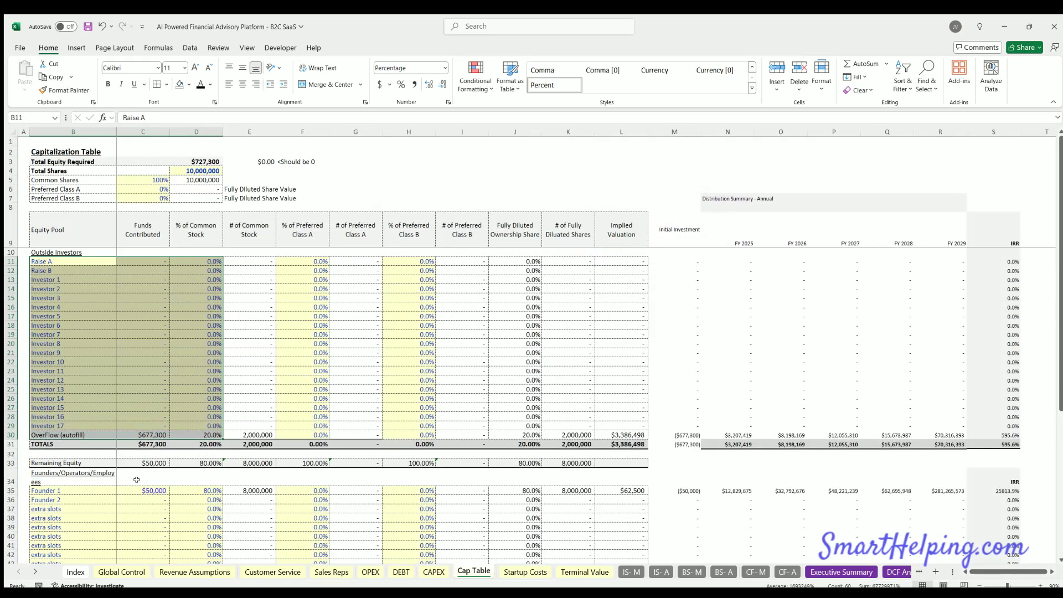
{"action": "scroll", "coordinate": [136, 480], "scroll_direction": "down", "scroll_amount": 7}
{"action": "left_click_drag", "start_coordinate": [37, 288], "coordinate": [197, 465]}
{"action": "scroll", "coordinate": [267, 433], "scroll_direction": "up", "scroll_amount": 7}
{"action": "left_click", "coordinate": [841, 571]}
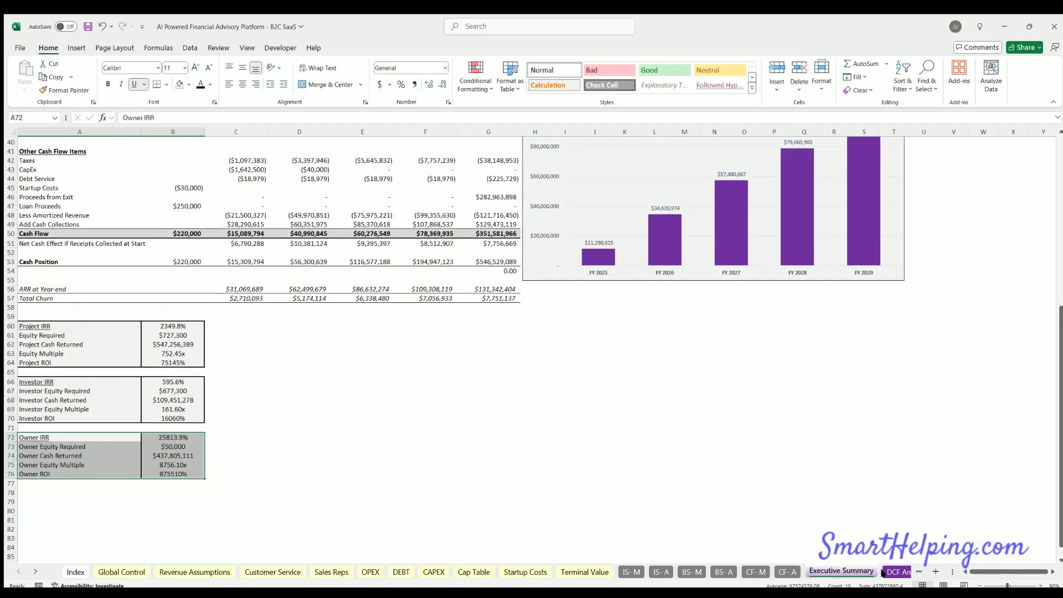
{"action": "left_click_drag", "start_coordinate": [169, 326], "coordinate": [160, 419]}
{"action": "scroll", "coordinate": [160, 426], "scroll_direction": "up", "scroll_amount": 13}
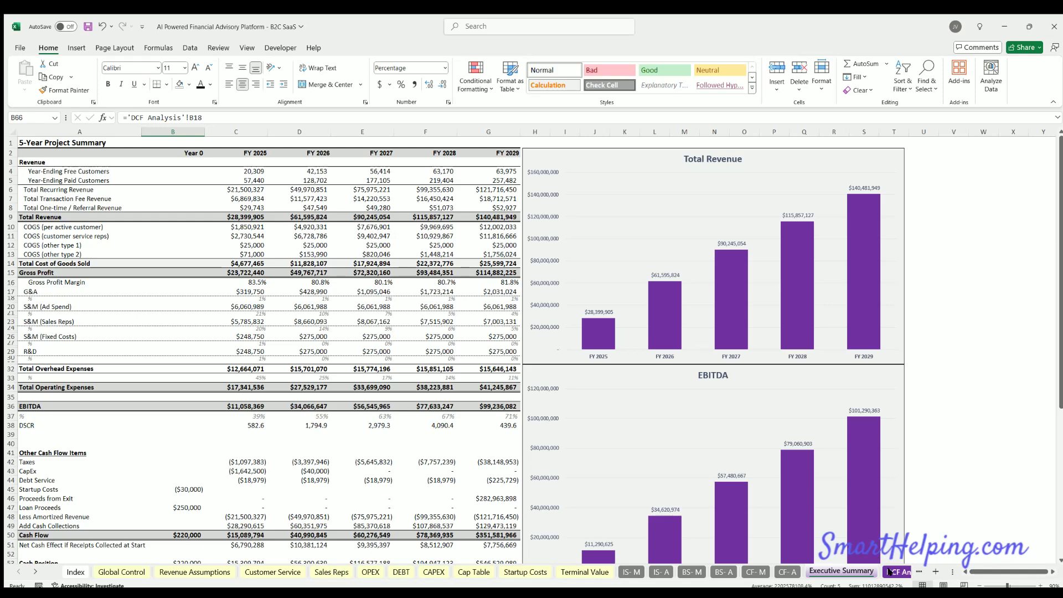
- Examine the project, Investor Cash Flow and Owner Cash Flow sections on the DCF Analysis sheet
{"action": "key", "text": "ctrl+Page_Down"}
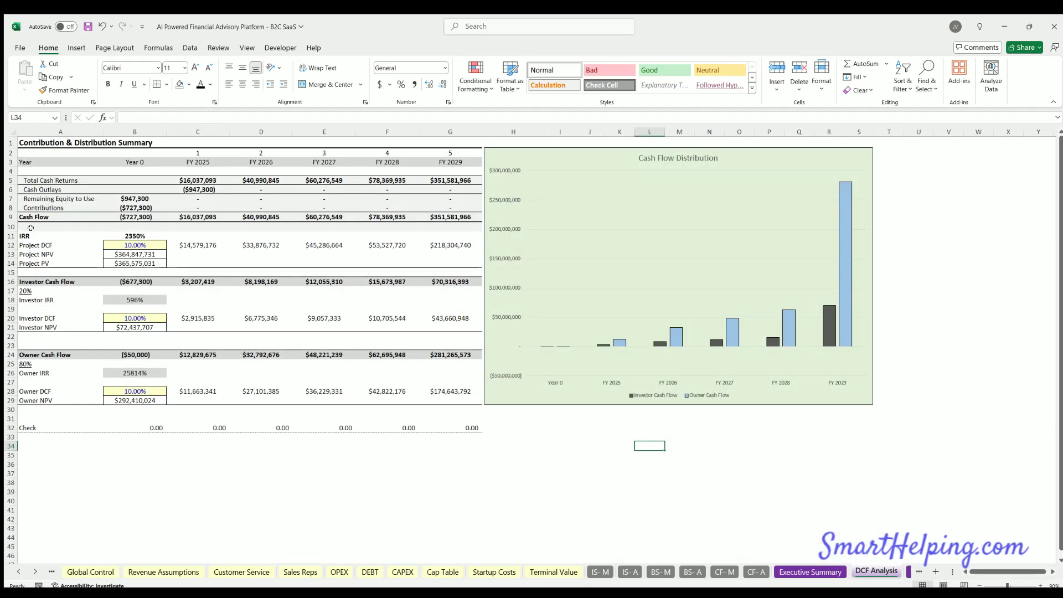
{"action": "left_click_drag", "start_coordinate": [25, 259], "coordinate": [451, 217]}
{"action": "left_click_drag", "start_coordinate": [26, 279], "coordinate": [291, 325]}
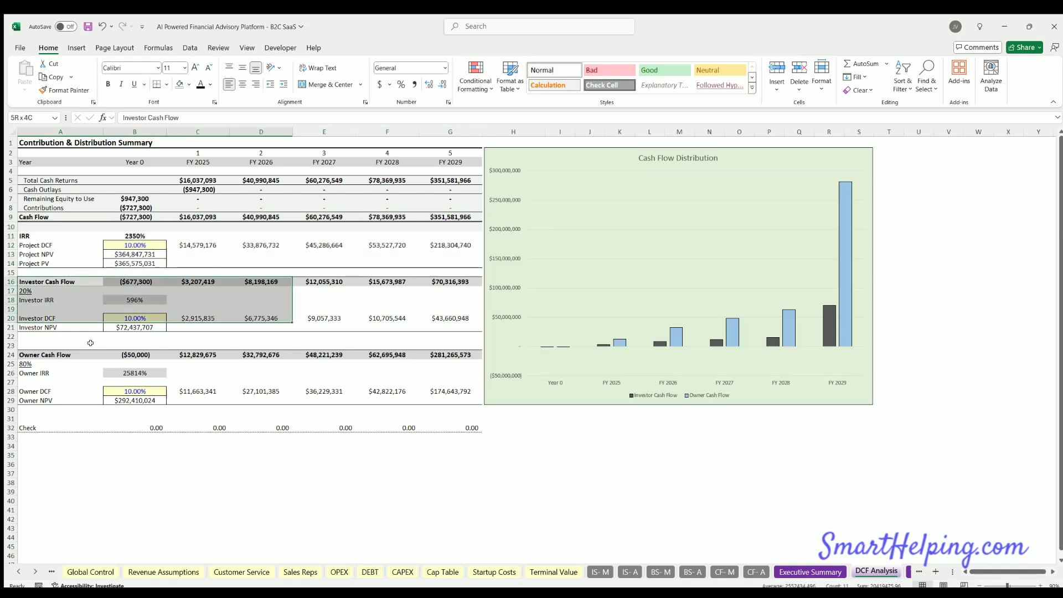
{"action": "left_click_drag", "start_coordinate": [27, 354], "coordinate": [381, 391]}
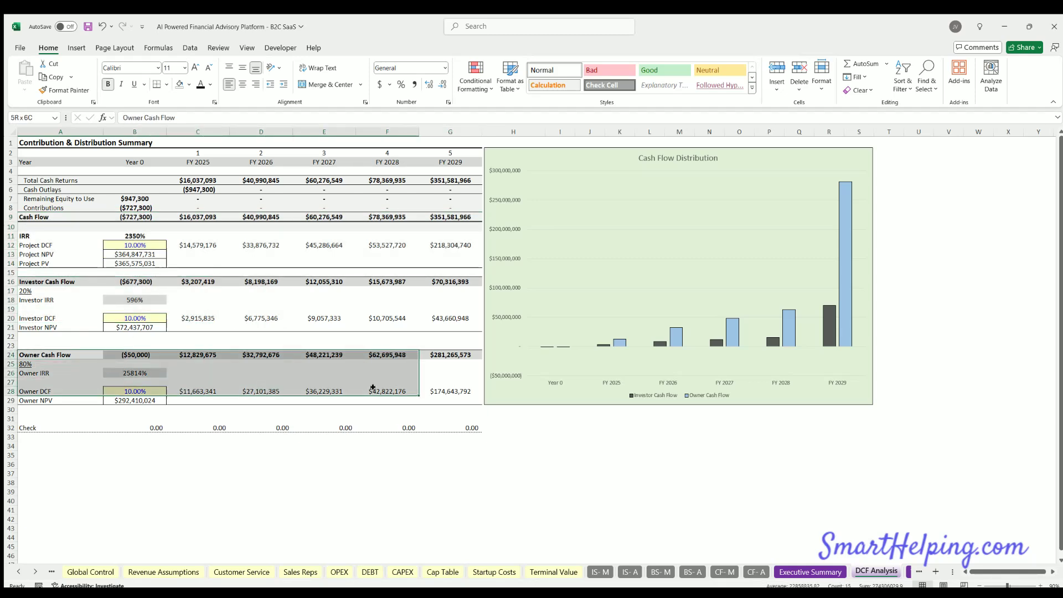
- Compare the discount rate inputs for the Project DCF, Investor DCF and Owner DCF
{"action": "left_click", "coordinate": [139, 317]}
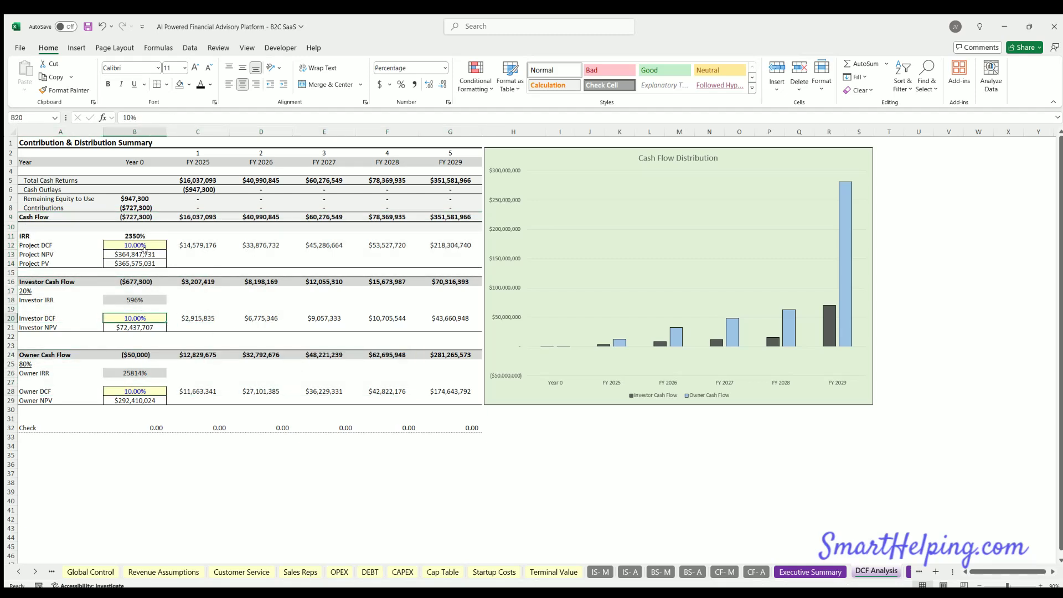
{"action": "left_click", "coordinate": [129, 389]}
{"action": "left_click", "coordinate": [139, 244]}
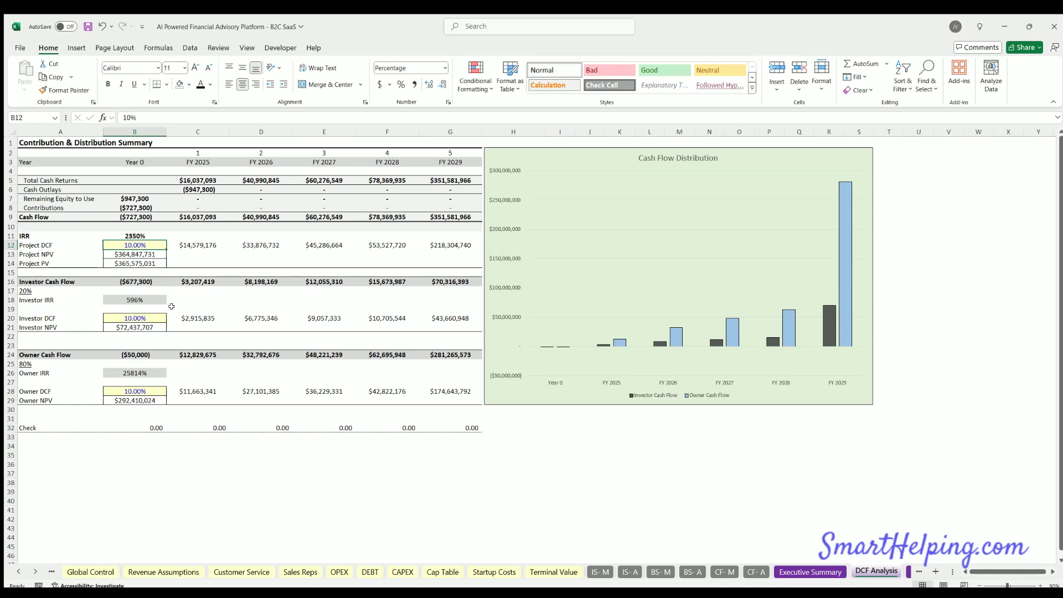
{"action": "left_click", "coordinate": [139, 317]}
{"action": "left_click", "coordinate": [137, 389]}
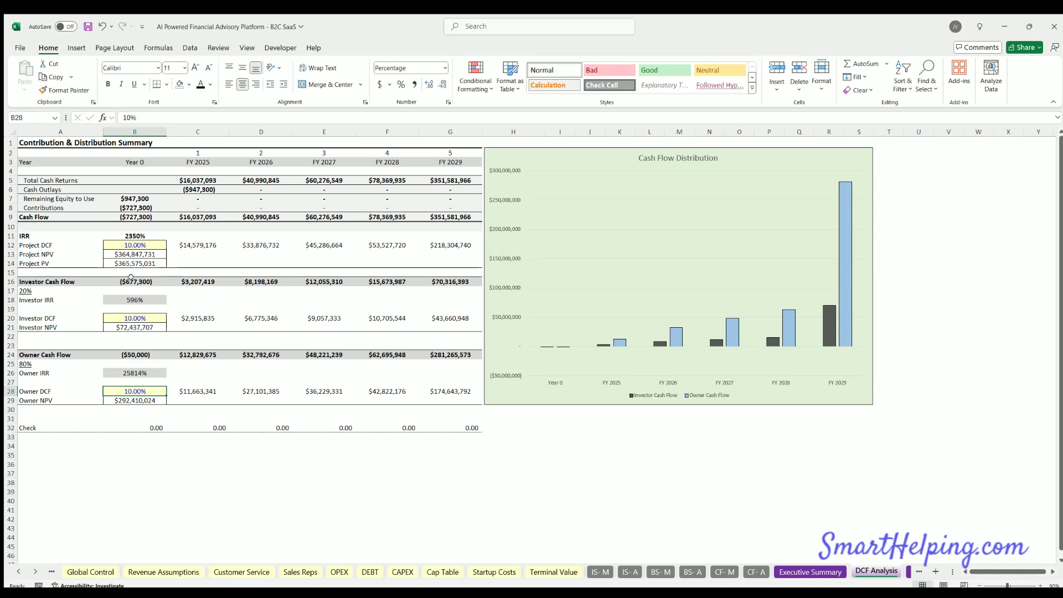
{"action": "left_click", "coordinate": [133, 243]}
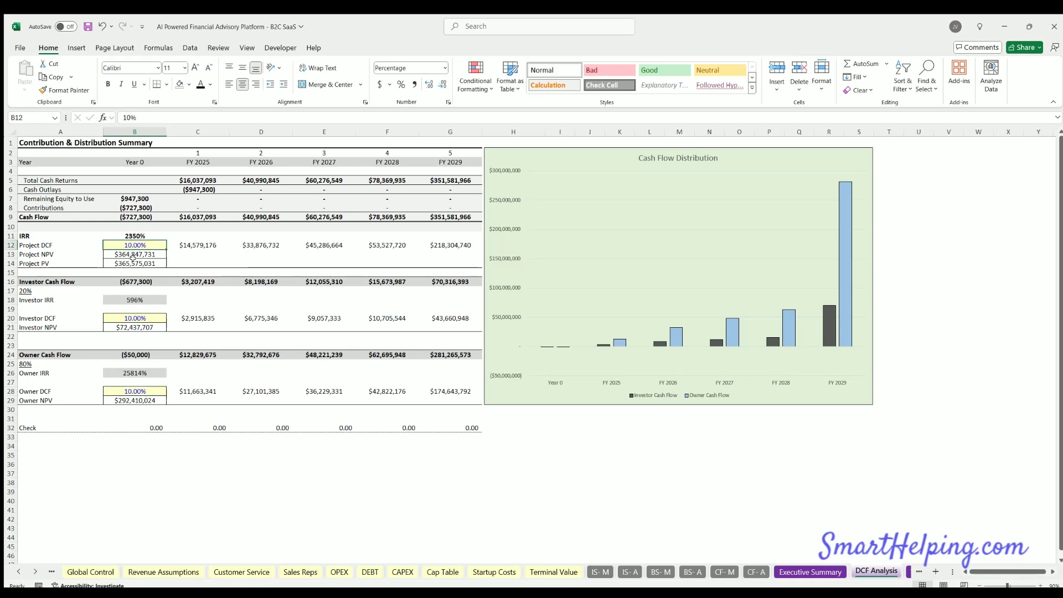
- Try the project IRR as a pasted value in the Project DCF rate, inspect the Project NPV formula, and undo the paste
{"action": "left_click", "coordinate": [139, 235]}
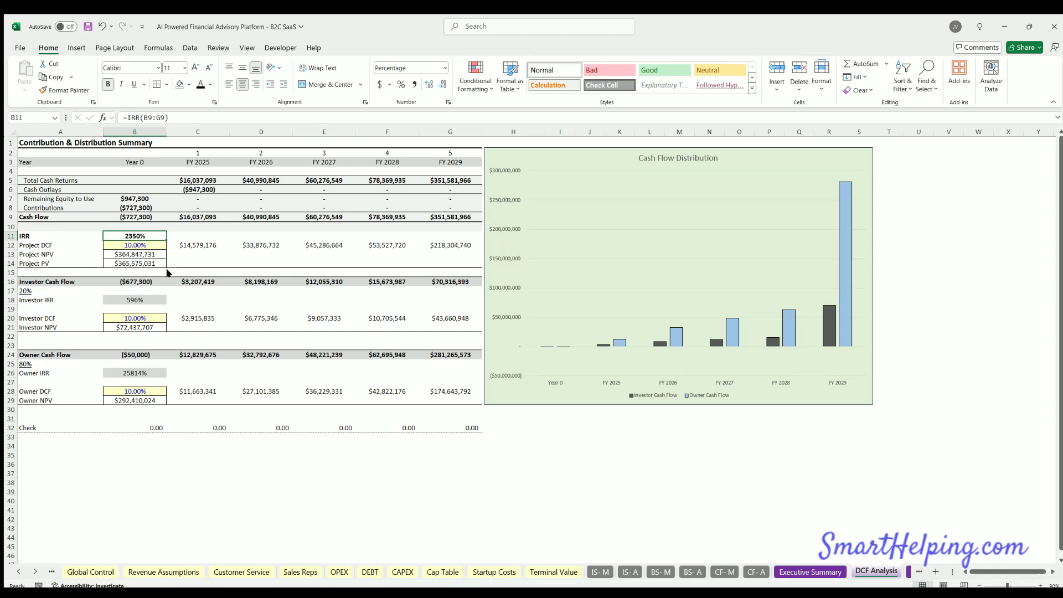
{"action": "key", "text": "ctrl+c"}
{"action": "left_click", "coordinate": [136, 247]}
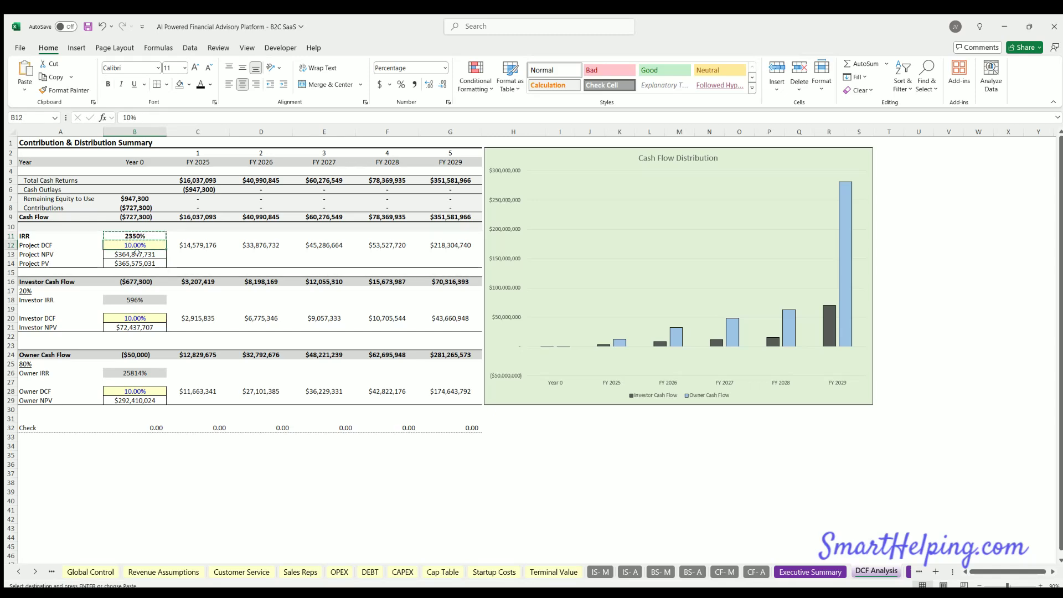
{"action": "left_click", "coordinate": [133, 237]}
{"action": "left_click", "coordinate": [129, 244]}
{"action": "key", "text": "ctrl+shift+v"}
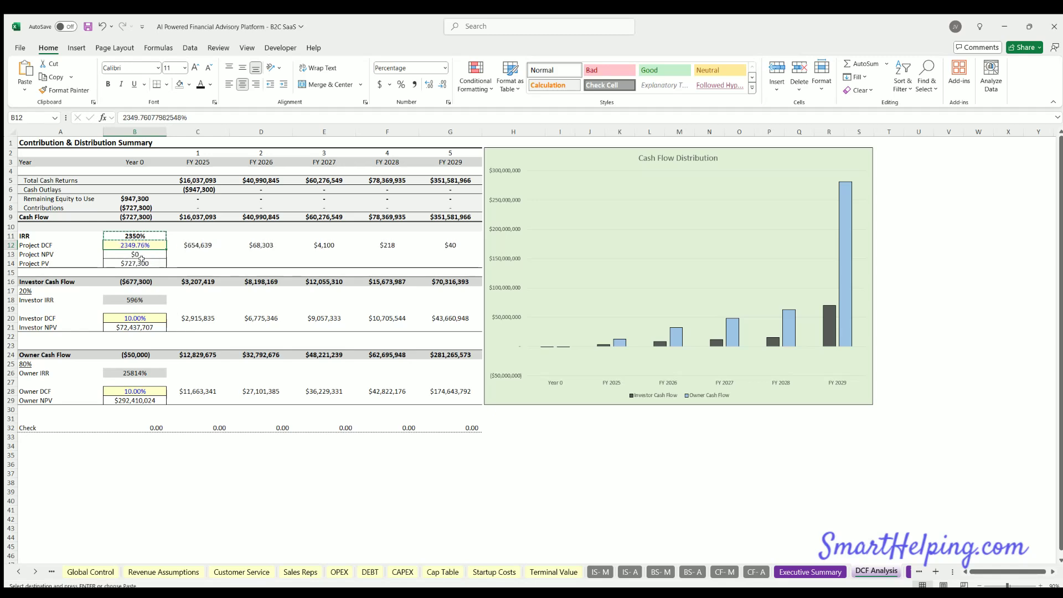
{"action": "left_click", "coordinate": [141, 257]}
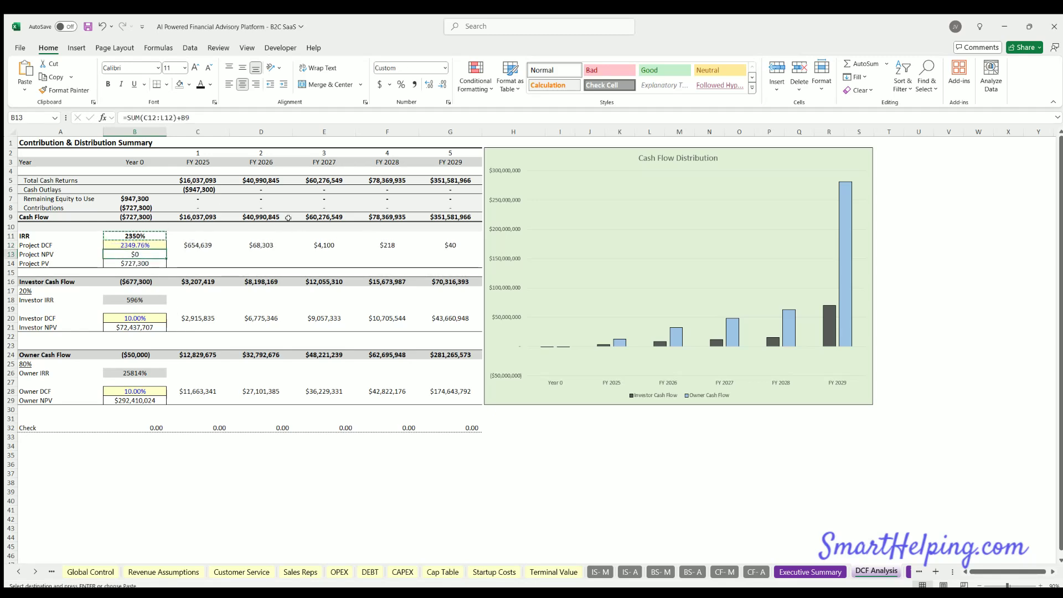
{"action": "left_click", "coordinate": [100, 26]}
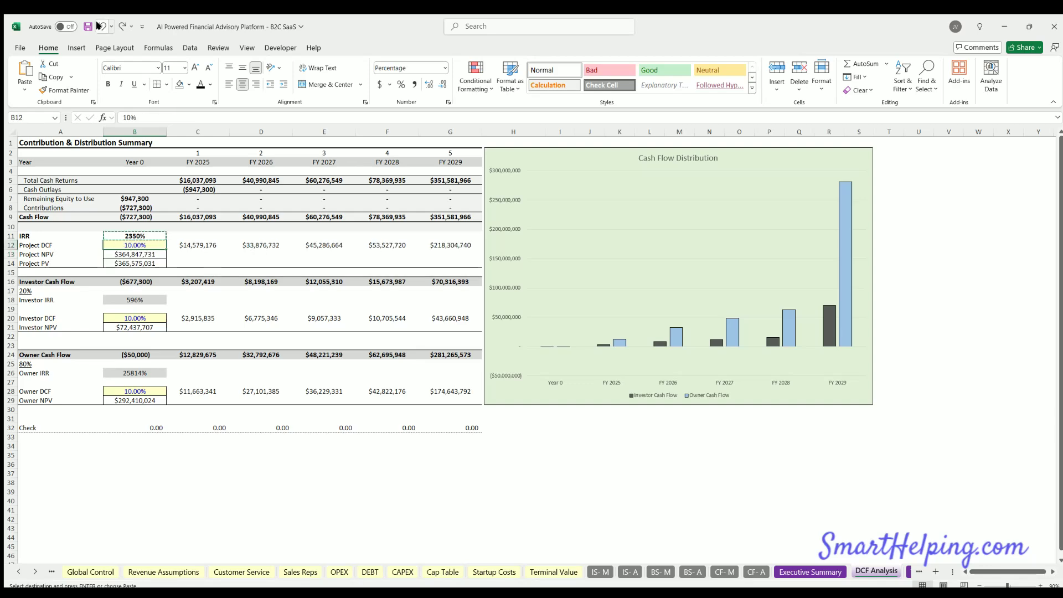
- Save the workbook
{"action": "left_click", "coordinate": [87, 26]}
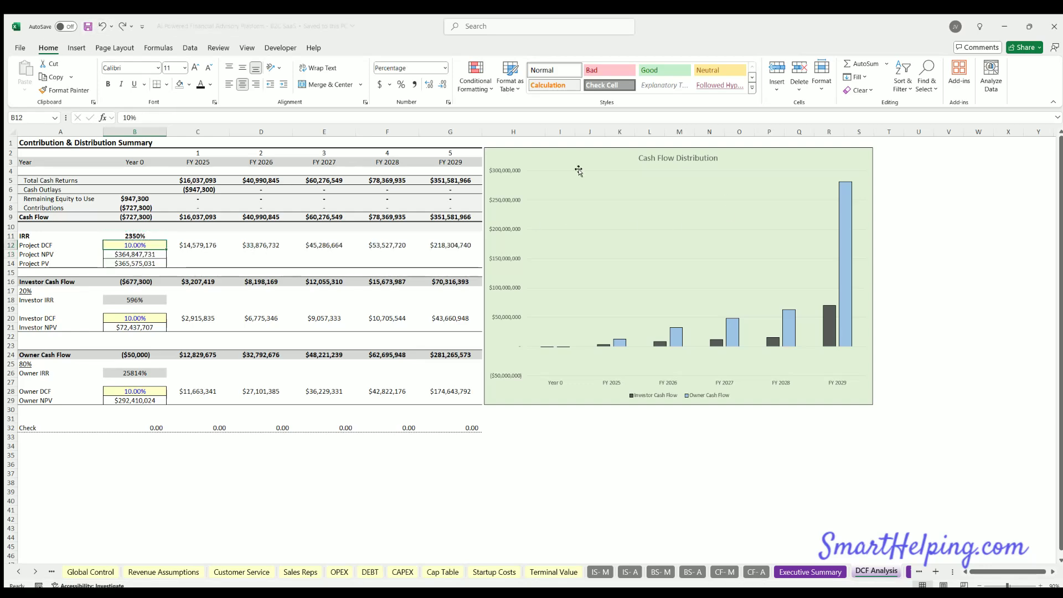
- Examine the cash flow, month-ending customer, MRR by tier and monthly revenue charts on the Visuals sheet
{"action": "left_click", "coordinate": [908, 572]}
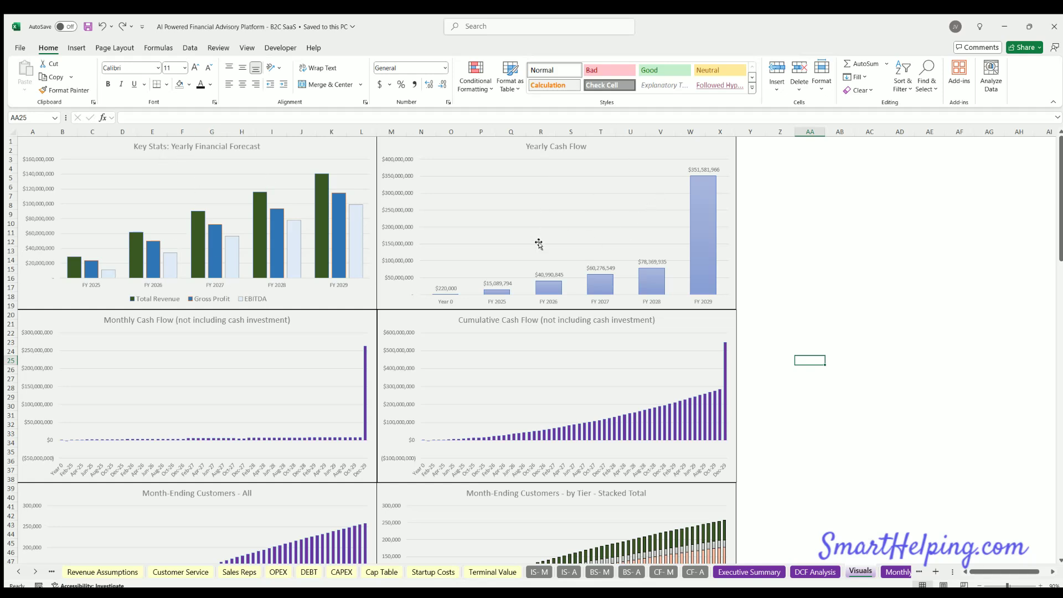
{"action": "scroll", "coordinate": [528, 243], "scroll_direction": "down", "scroll_amount": 3}
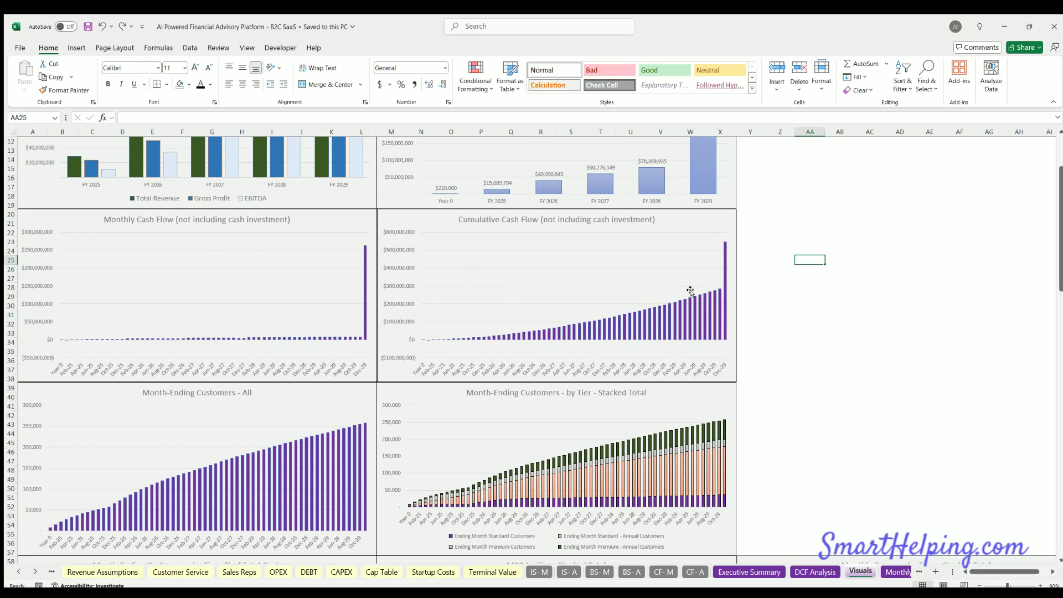
{"action": "scroll", "coordinate": [238, 289], "scroll_direction": "down", "scroll_amount": 7}
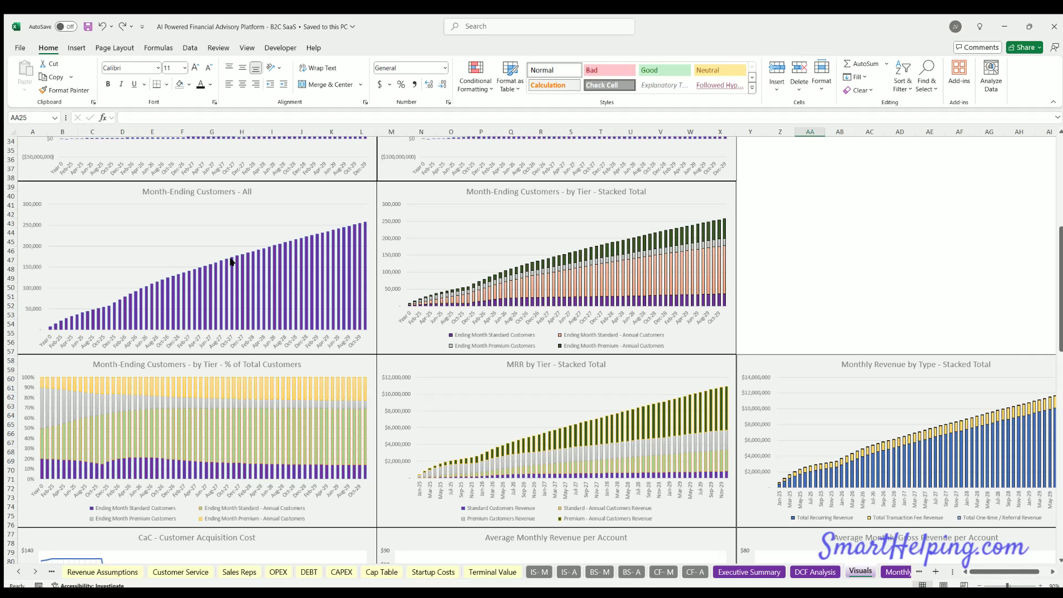
{"action": "scroll", "coordinate": [571, 274], "scroll_direction": "down", "scroll_amount": 4}
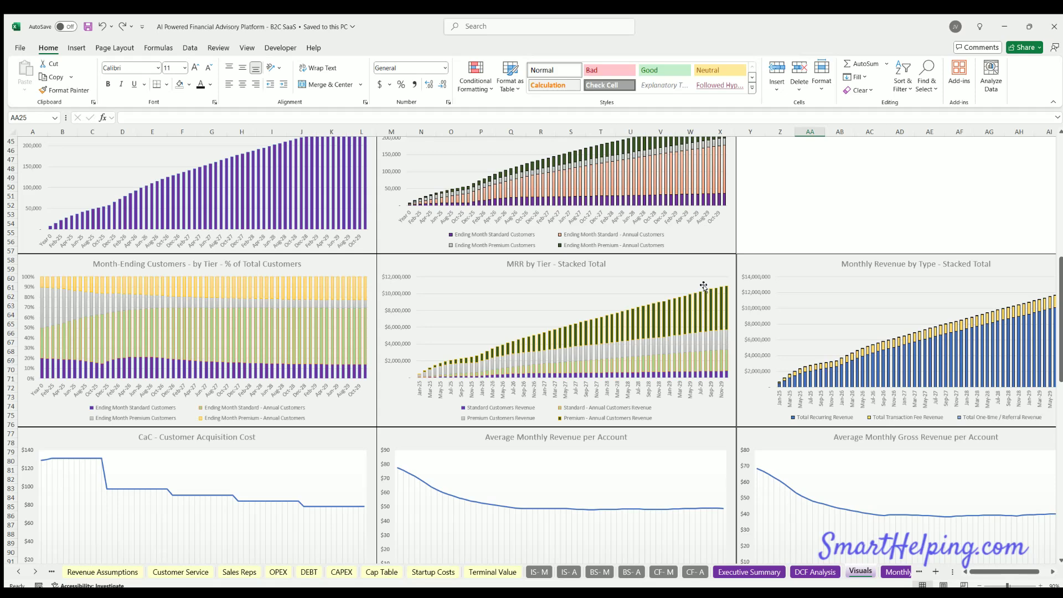
{"action": "scroll", "coordinate": [703, 286], "scroll_direction": "up", "scroll_amount": 4}
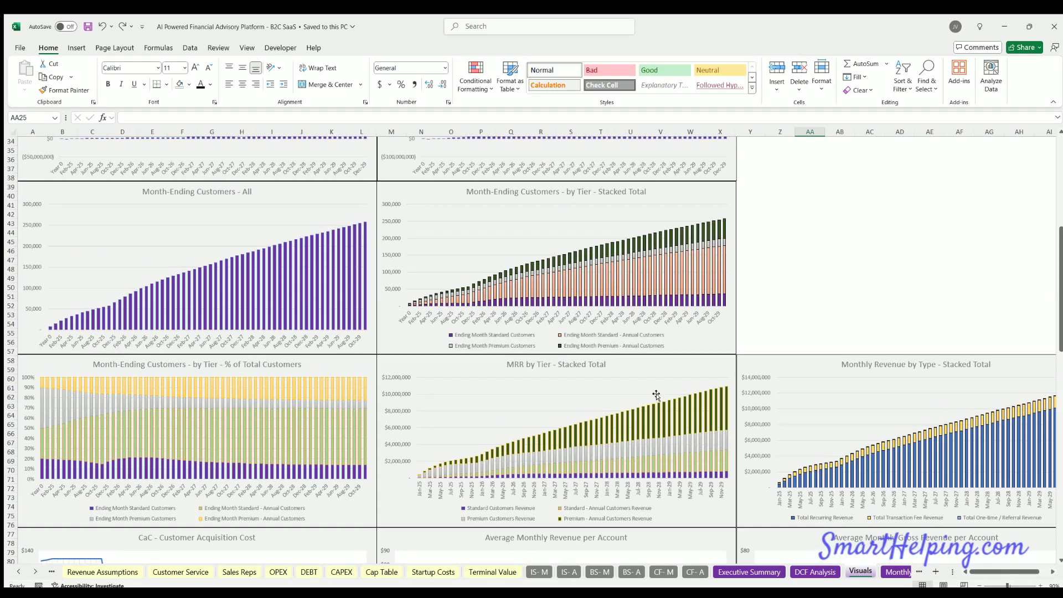
{"action": "scroll", "coordinate": [611, 391], "scroll_direction": "down", "scroll_amount": 4}
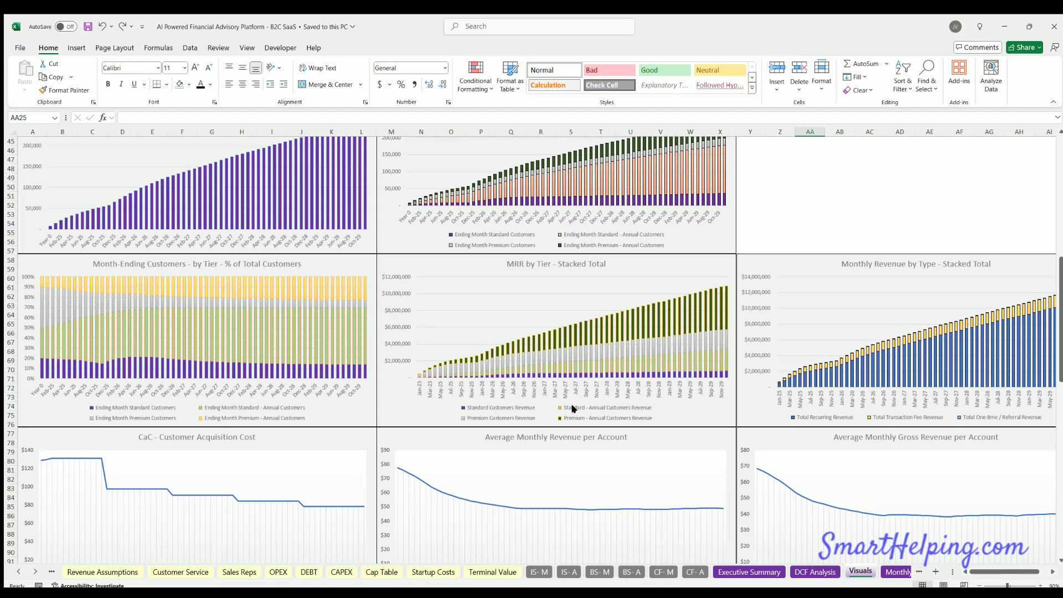
{"action": "left_click_drag", "start_coordinate": [999, 572], "coordinate": [1009, 571]}
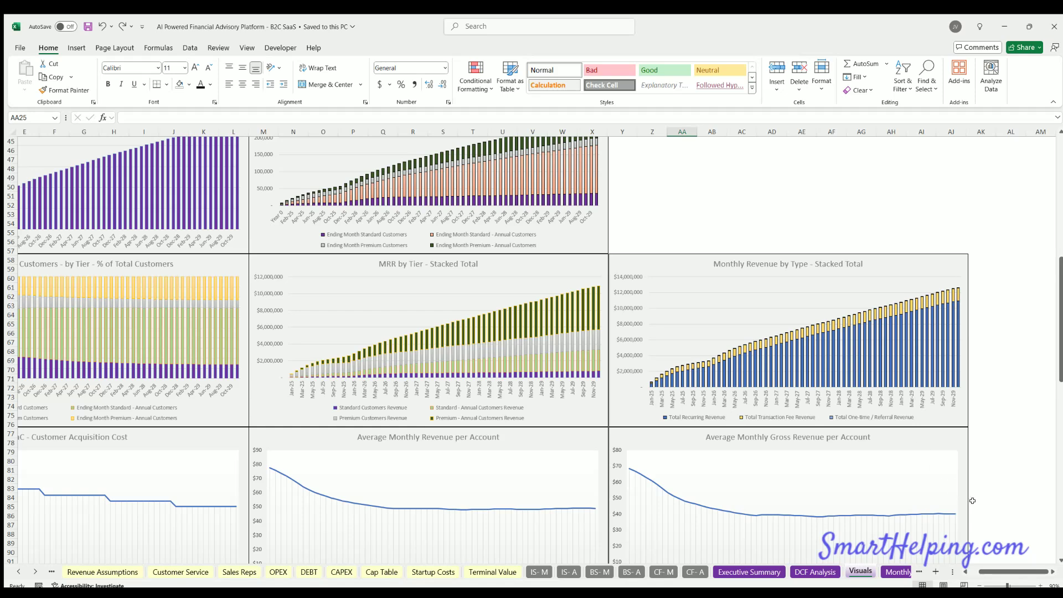
{"action": "left_click_drag", "start_coordinate": [1017, 573], "coordinate": [1007, 573]}
- Review the customer acquisition cost, payback, churn, customer life and LTV charts on the Visuals sheet
{"action": "scroll", "coordinate": [281, 328], "scroll_direction": "down", "scroll_amount": 7}
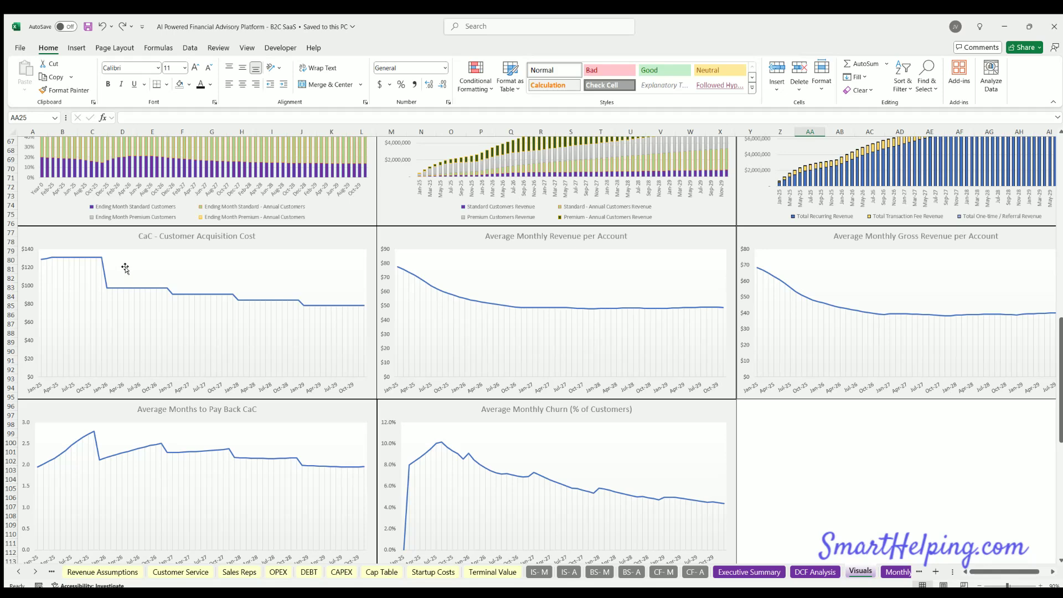
{"action": "scroll", "coordinate": [126, 269], "scroll_direction": "down", "scroll_amount": 7}
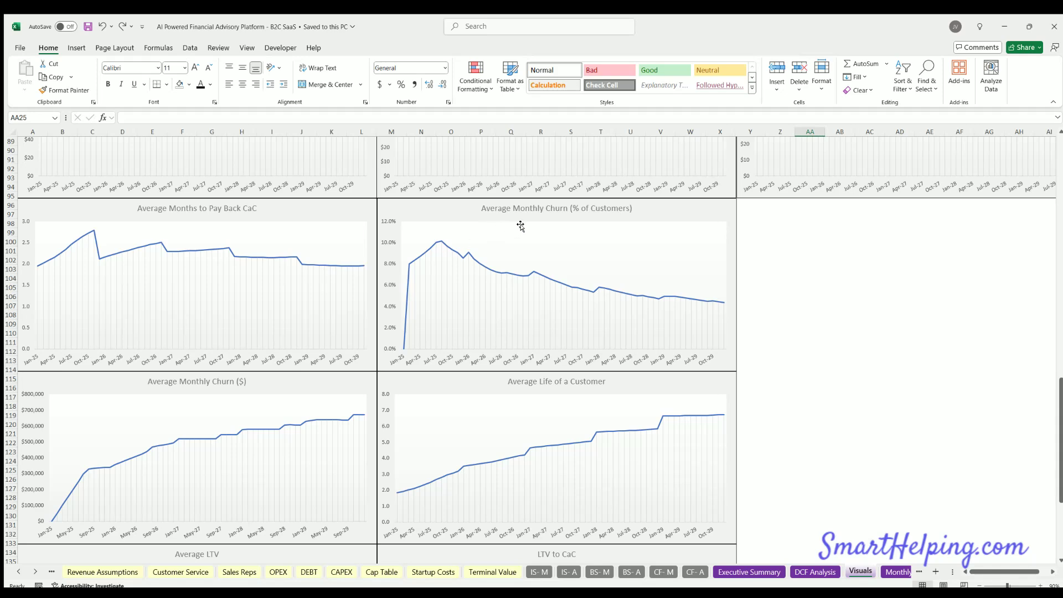
{"action": "scroll", "coordinate": [91, 346], "scroll_direction": "down", "scroll_amount": 4}
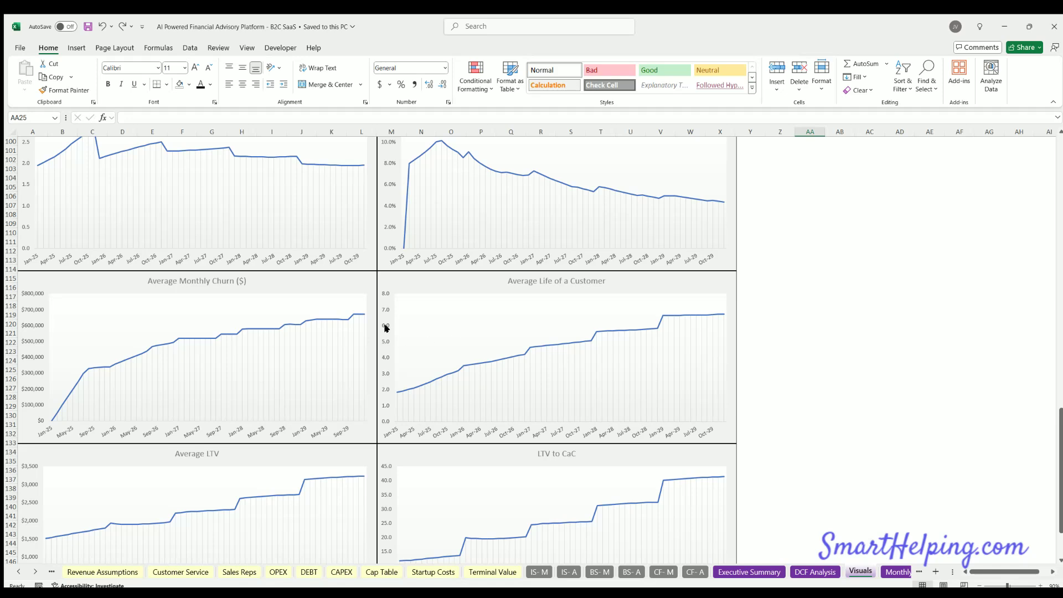
{"action": "scroll", "coordinate": [530, 339], "scroll_direction": "down", "scroll_amount": 4}
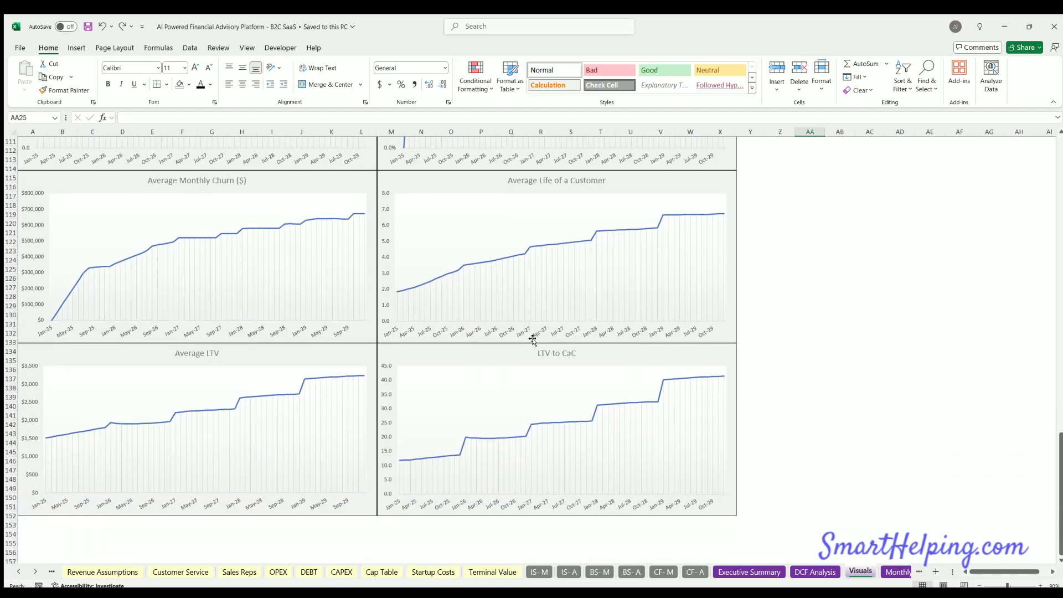
- Add "(in years)" to the end of the Average Life of a Customer chart title
{"action": "left_click", "coordinate": [563, 181]}
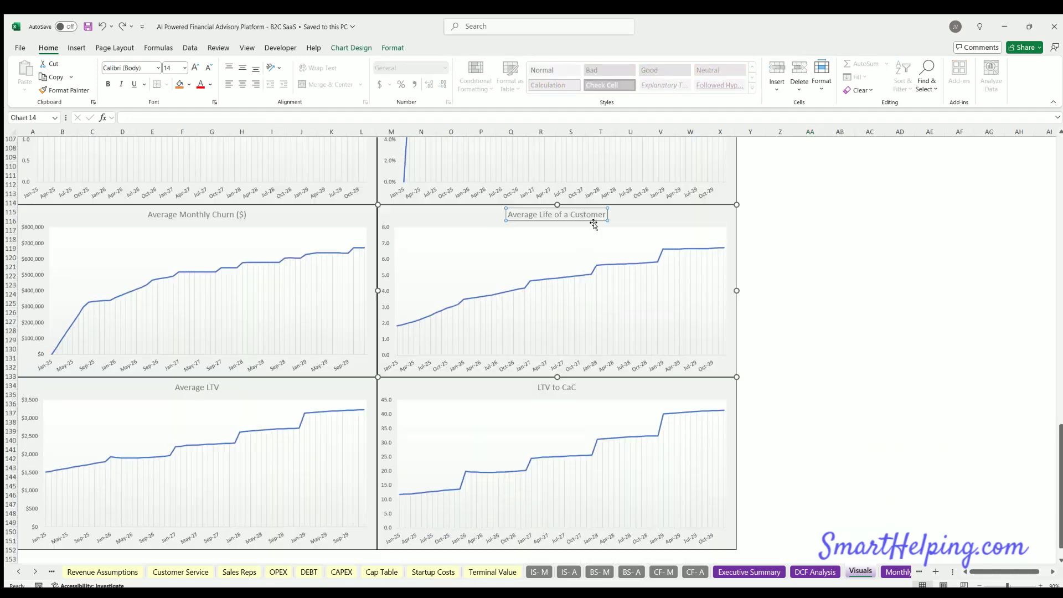
{"action": "scroll", "coordinate": [593, 201], "scroll_direction": "up", "scroll_amount": 4}
{"action": "left_click", "coordinate": [618, 285]}
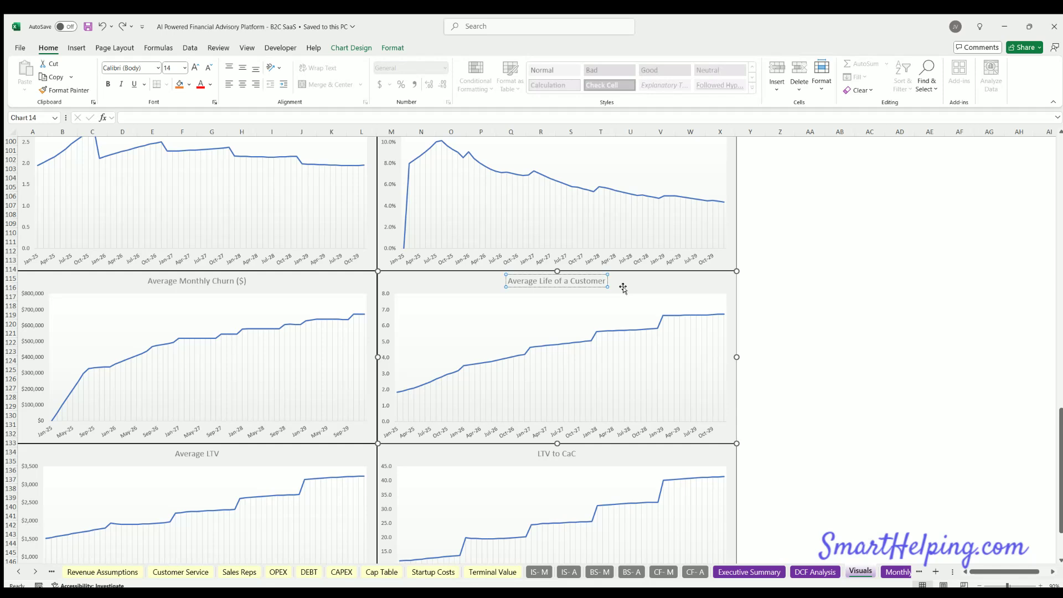
{"action": "type", "text": "(in years)"}
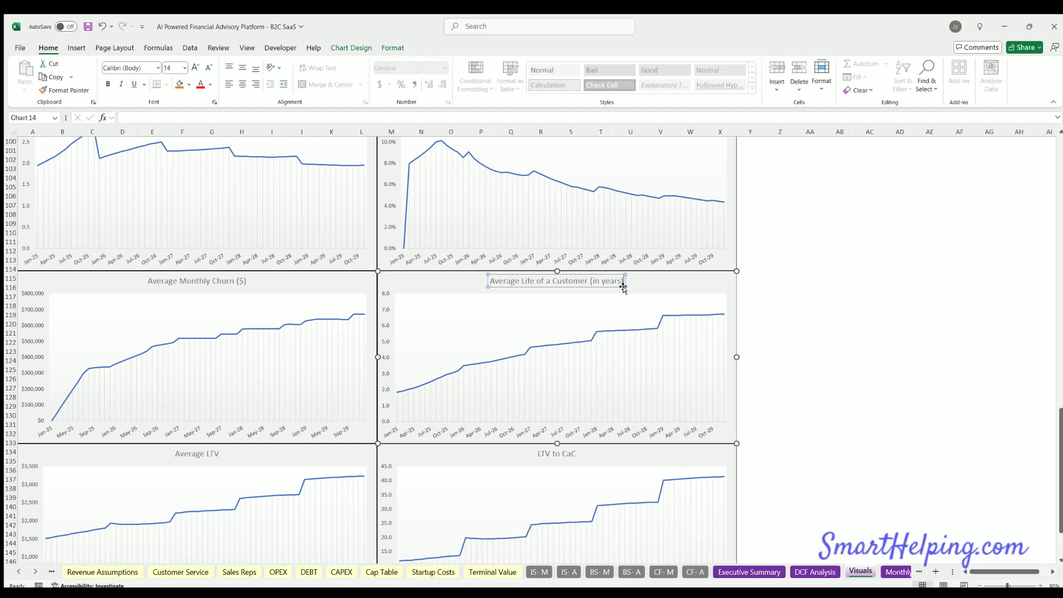
{"action": "left_click", "coordinate": [869, 303]}
- Change the LTV to CaC chart title to "LTV to CaC Ratio" and save the workbook
{"action": "scroll", "coordinate": [211, 275], "scroll_direction": "down", "scroll_amount": 7}
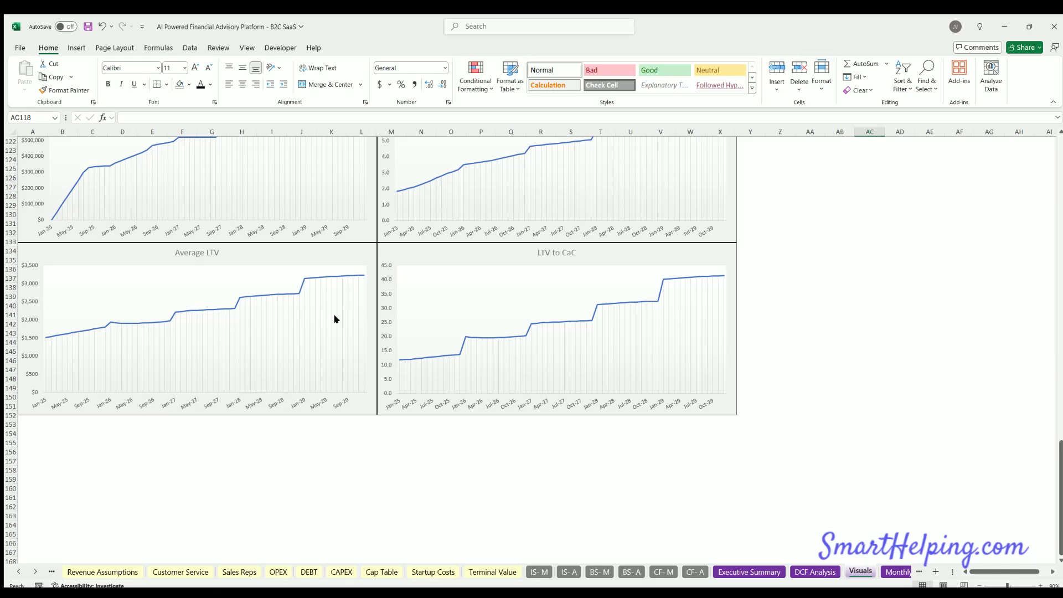
{"action": "left_click", "coordinate": [568, 250]}
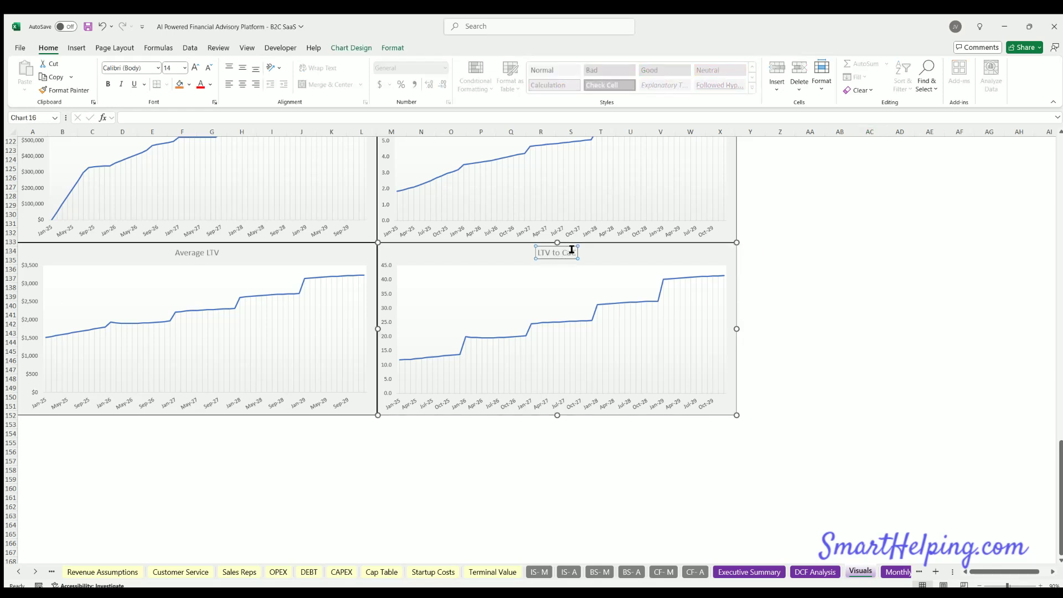
{"action": "type", "text": "Ratio"}
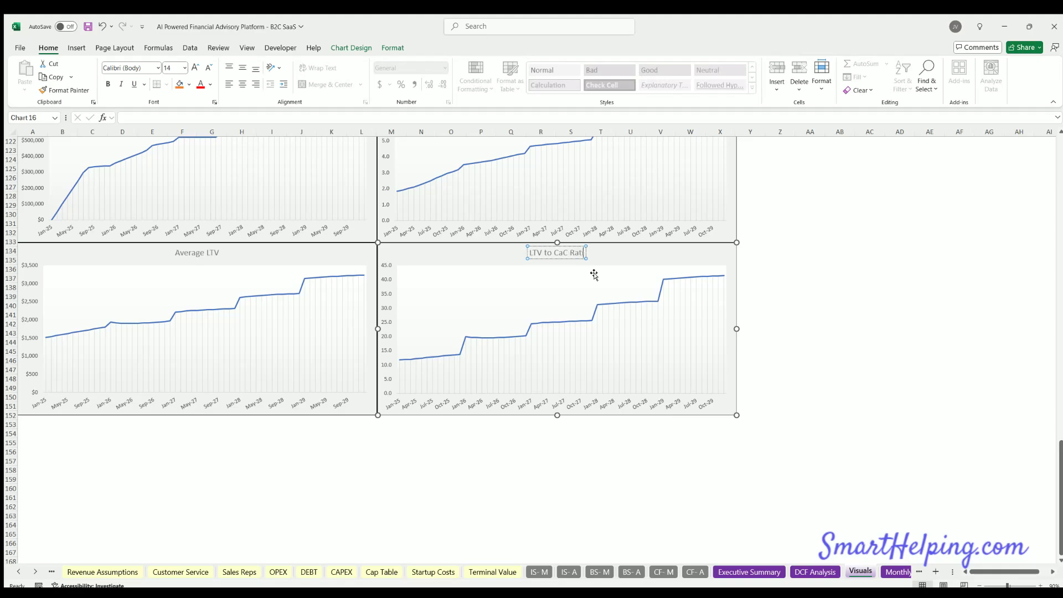
{"action": "left_click", "coordinate": [470, 487]}
{"action": "scroll", "coordinate": [243, 399], "scroll_direction": "up", "scroll_amount": 20}
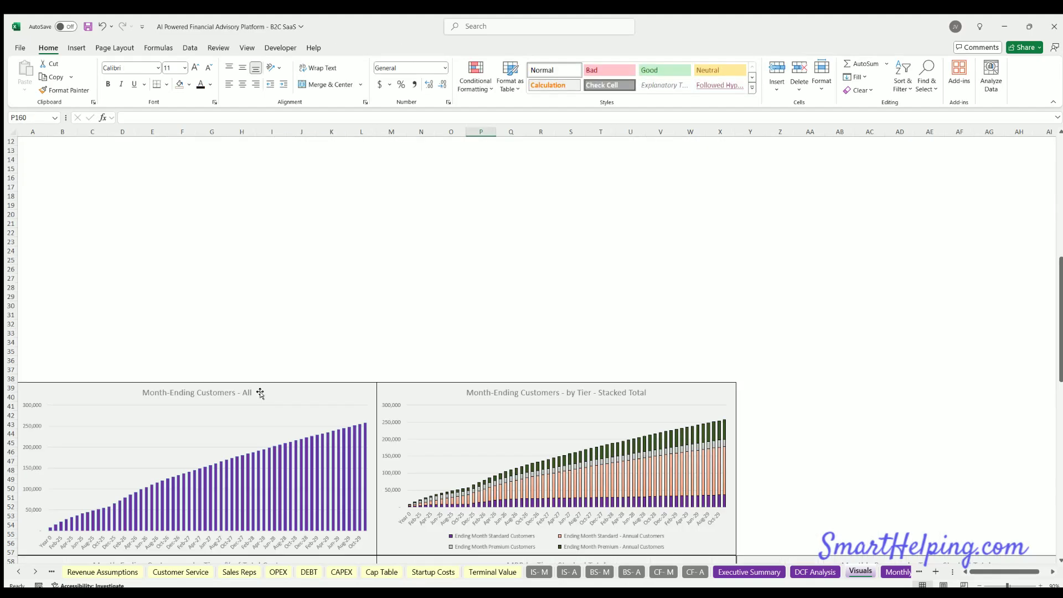
{"action": "left_click", "coordinate": [87, 26]}
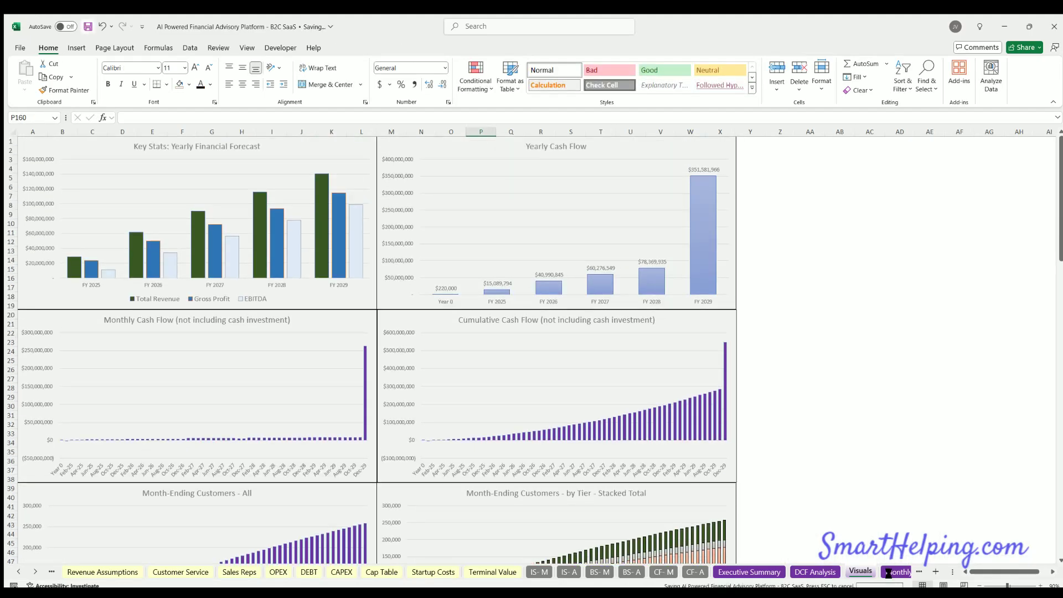
- Inspect the January 2025 formulas for CaC, average revenue and average gross profit per account in Monthly Detail's Key Metrics
{"action": "left_click", "coordinate": [892, 572]}
{"action": "scroll", "coordinate": [282, 423], "scroll_direction": "down", "scroll_amount": 15}
{"action": "scroll", "coordinate": [282, 423], "scroll_direction": "down", "scroll_amount": 20}
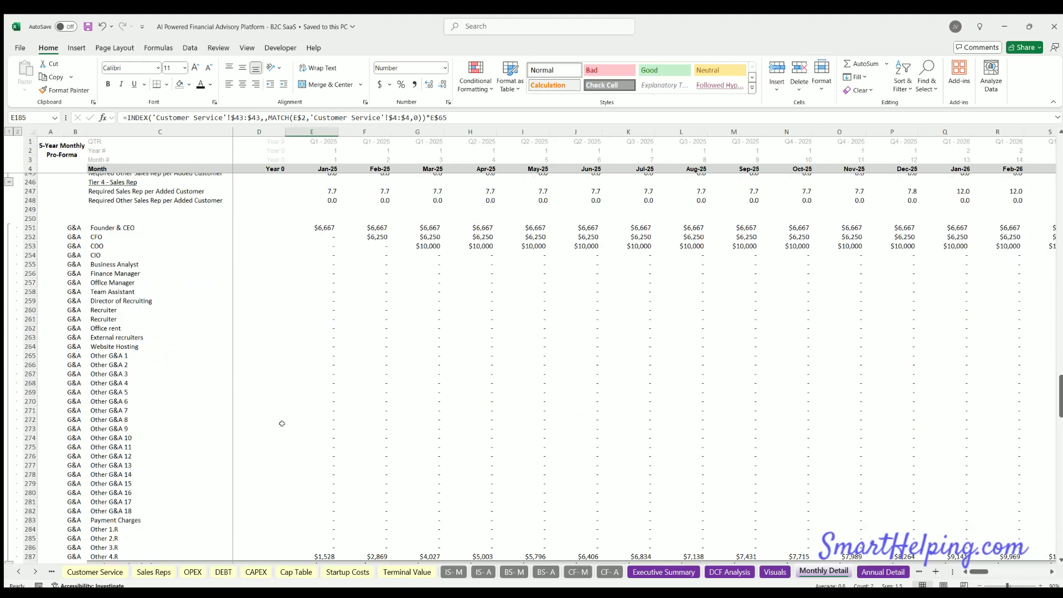
{"action": "scroll", "coordinate": [284, 428], "scroll_direction": "down", "scroll_amount": 4}
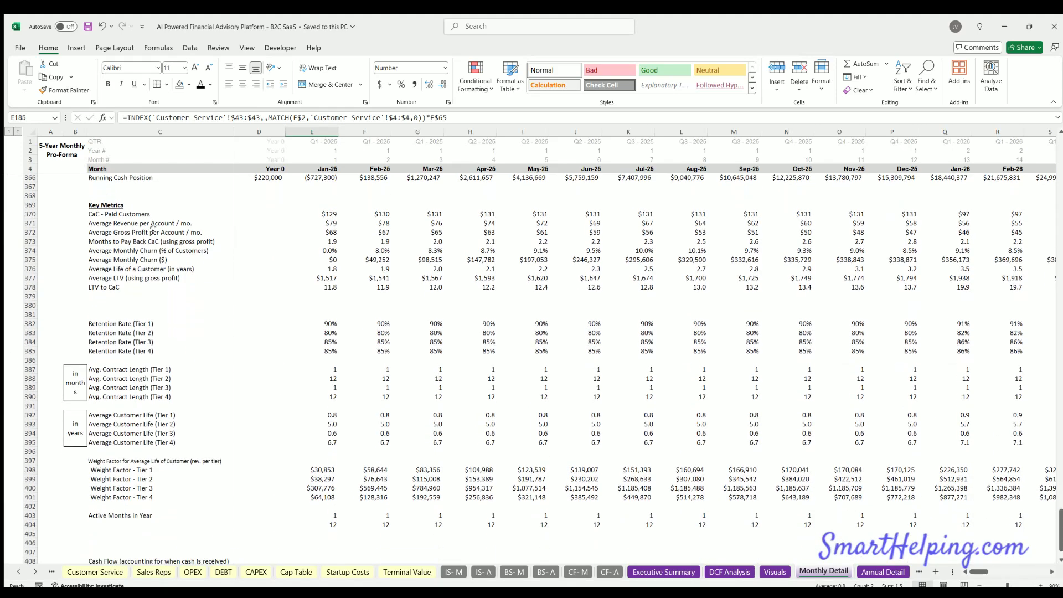
{"action": "left_click", "coordinate": [320, 210]}
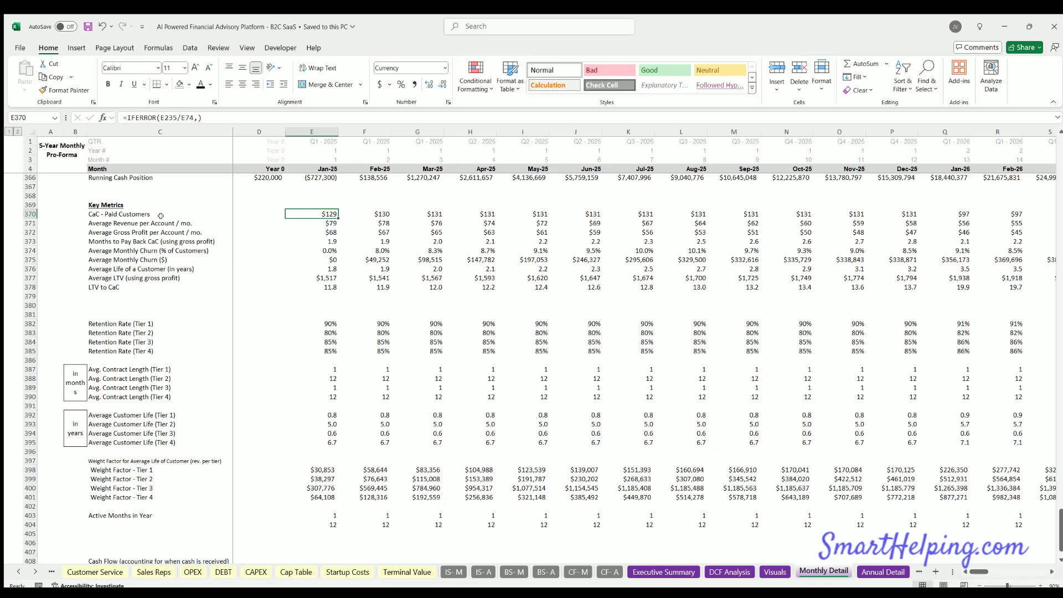
{"action": "left_click", "coordinate": [316, 222]}
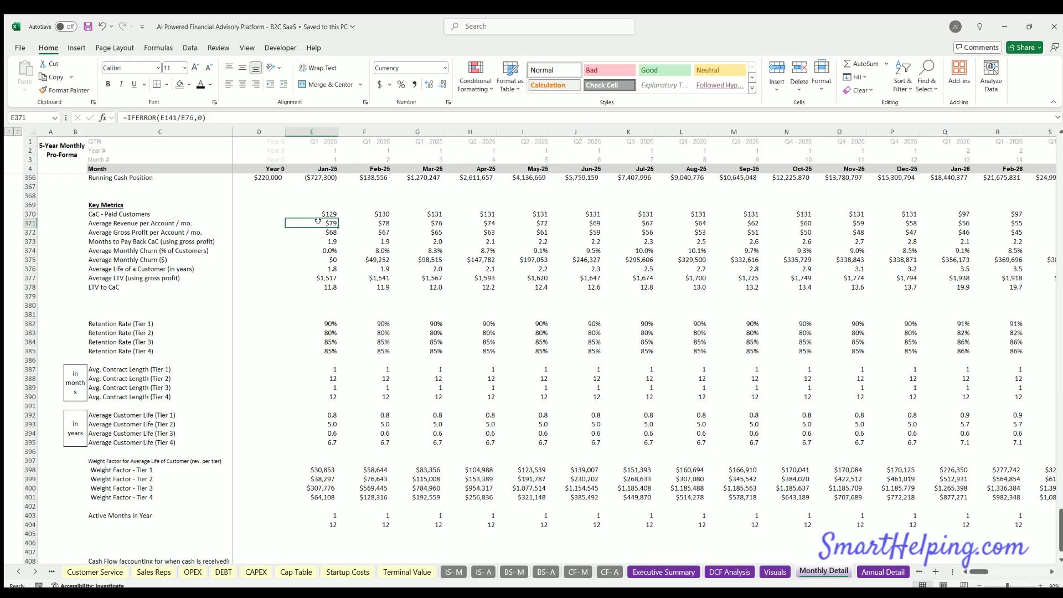
{"action": "left_click", "coordinate": [319, 230]}
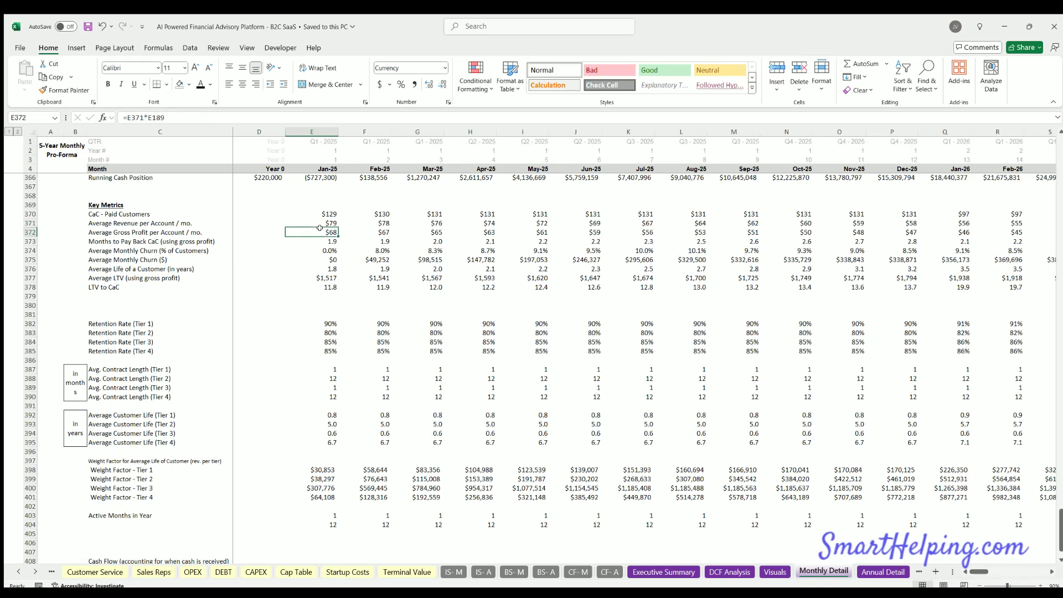
- Inspect which cells feed the January 2025 Months to Pay Back CaC formula, leaving the formula as it is
{"action": "left_click", "coordinate": [142, 239]}
{"action": "double_click", "coordinate": [326, 239]}
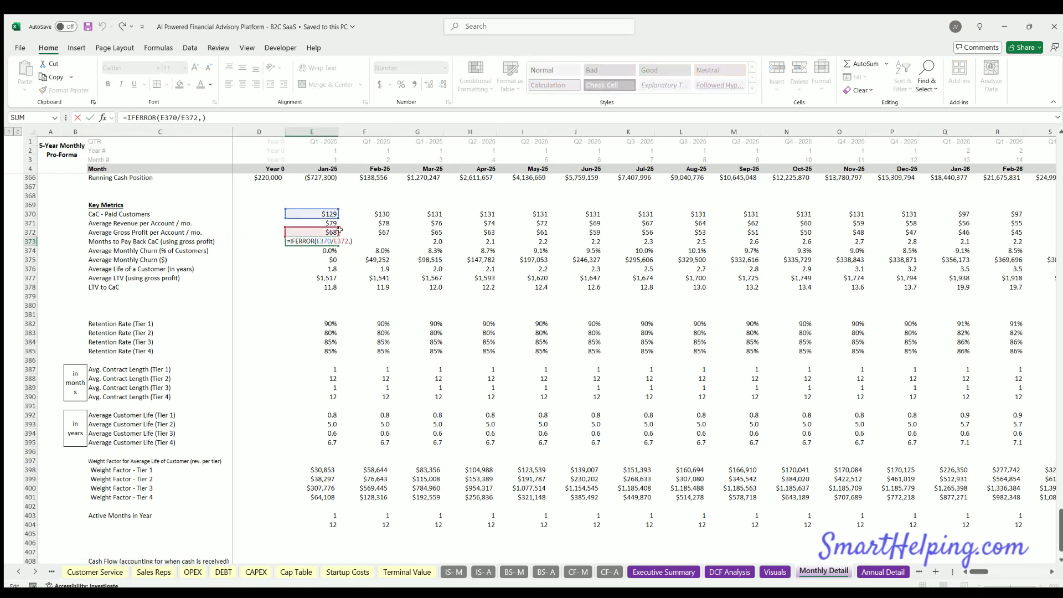
{"action": "key", "text": "ctrl+Return"}
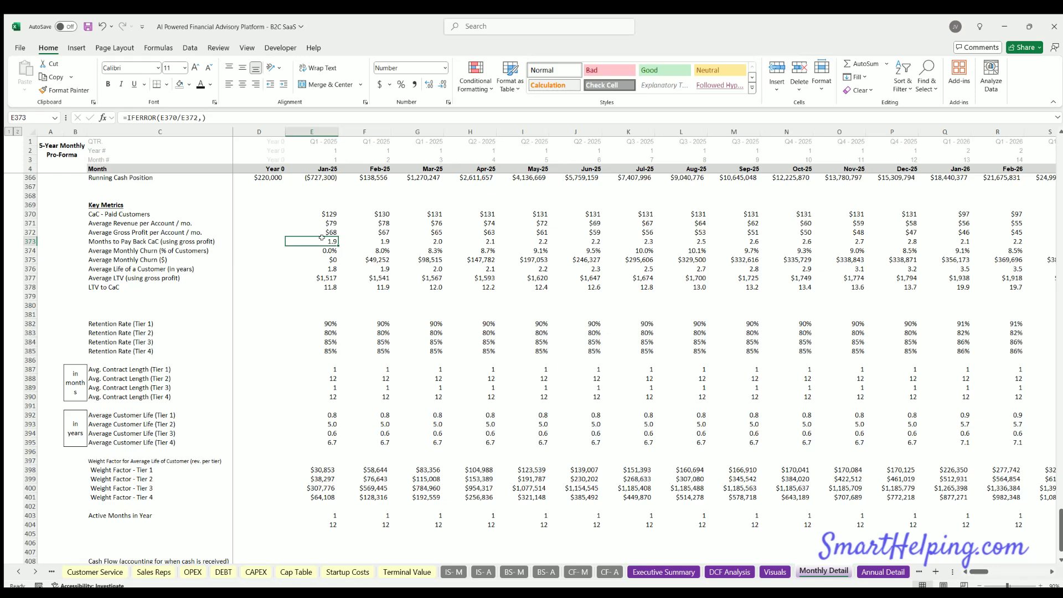
{"action": "double_click", "coordinate": [322, 238]}
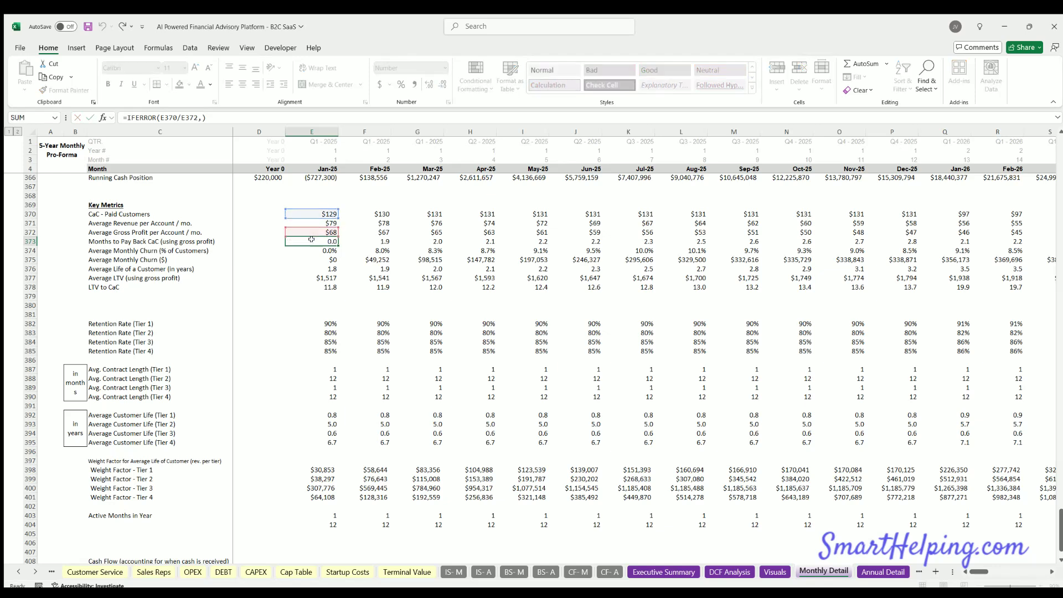
{"action": "key", "text": "Return"}
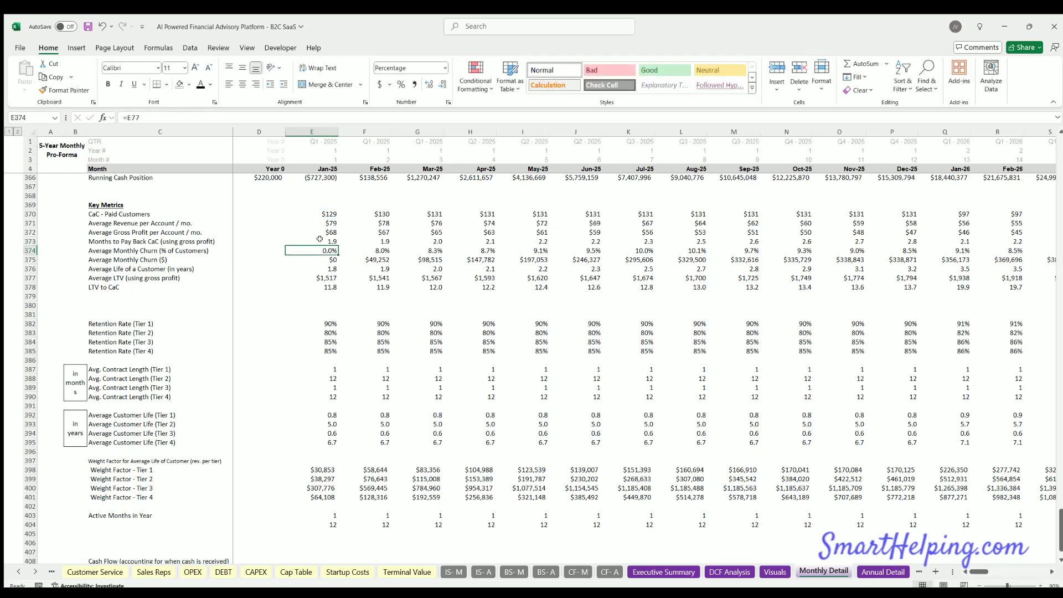
{"action": "left_click", "coordinate": [319, 238]}
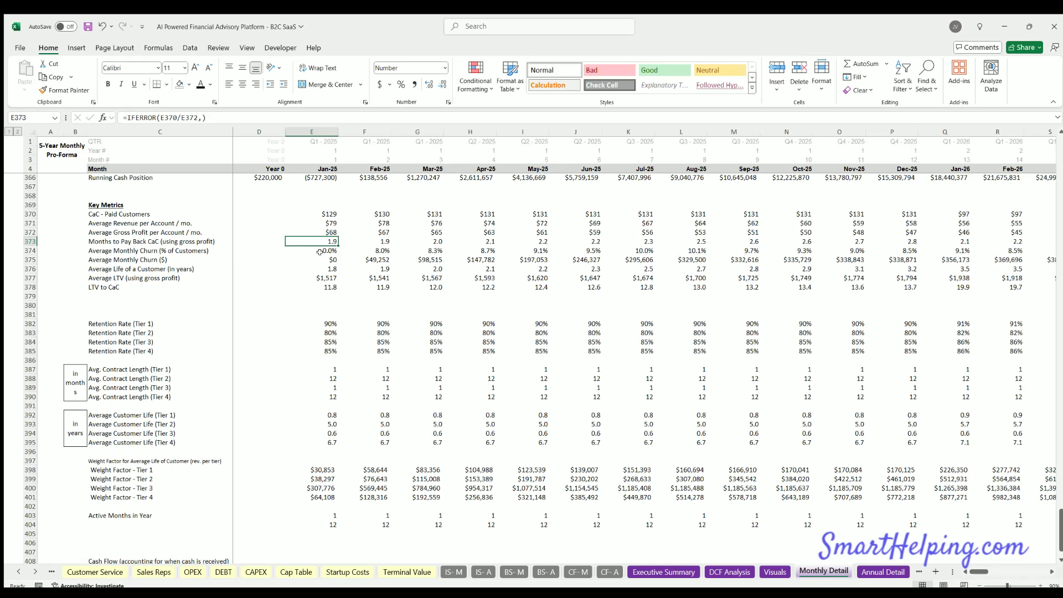
- Check the formulas for average monthly churn in percent and dollars and for average customer life in years
{"action": "left_click", "coordinate": [321, 252]}
{"action": "left_click", "coordinate": [324, 260]}
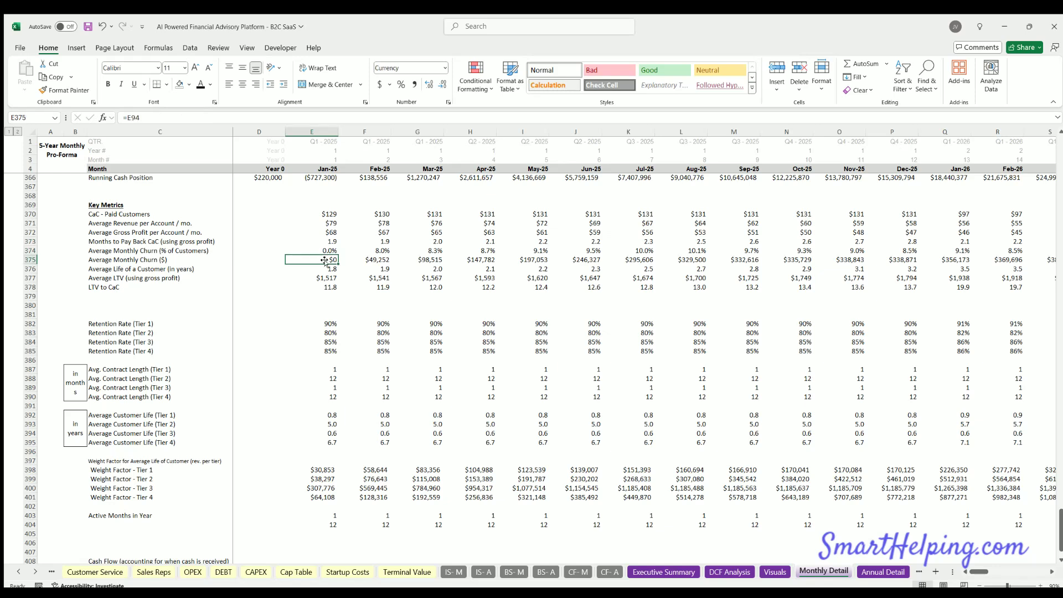
{"action": "left_click", "coordinate": [325, 265]}
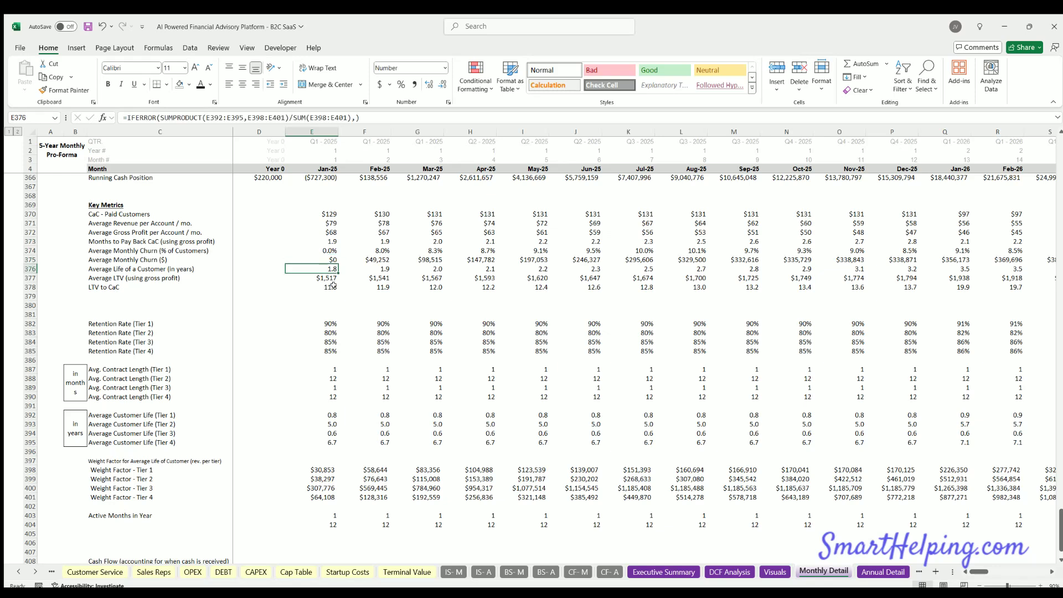
{"action": "left_click", "coordinate": [376, 267]}
{"action": "left_click", "coordinate": [421, 265]}
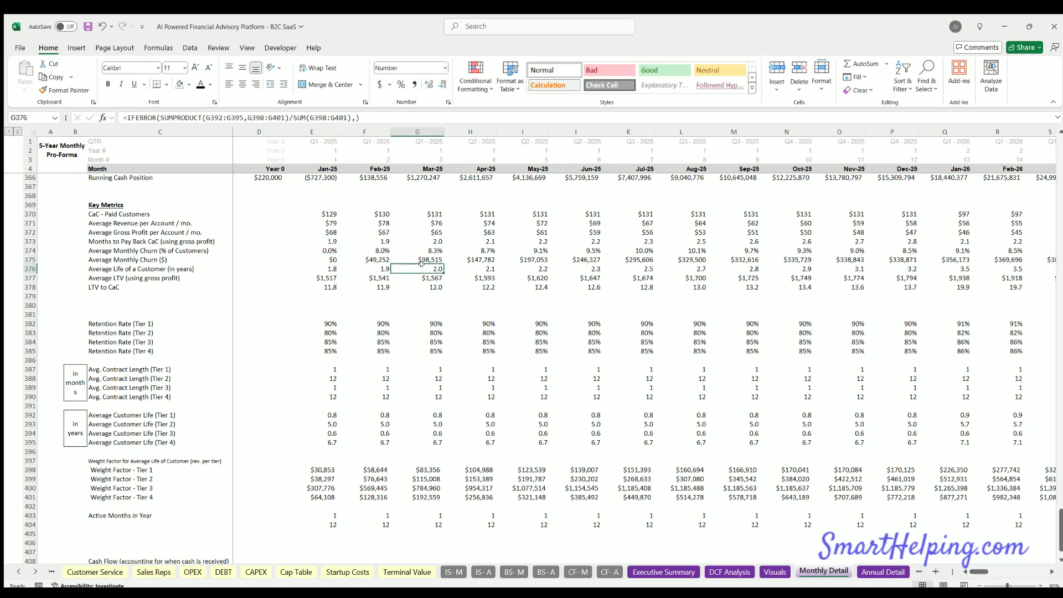
- Inspect the Average LTV (using gross profit) formulas for January and February 2025
{"action": "left_click", "coordinate": [136, 276]}
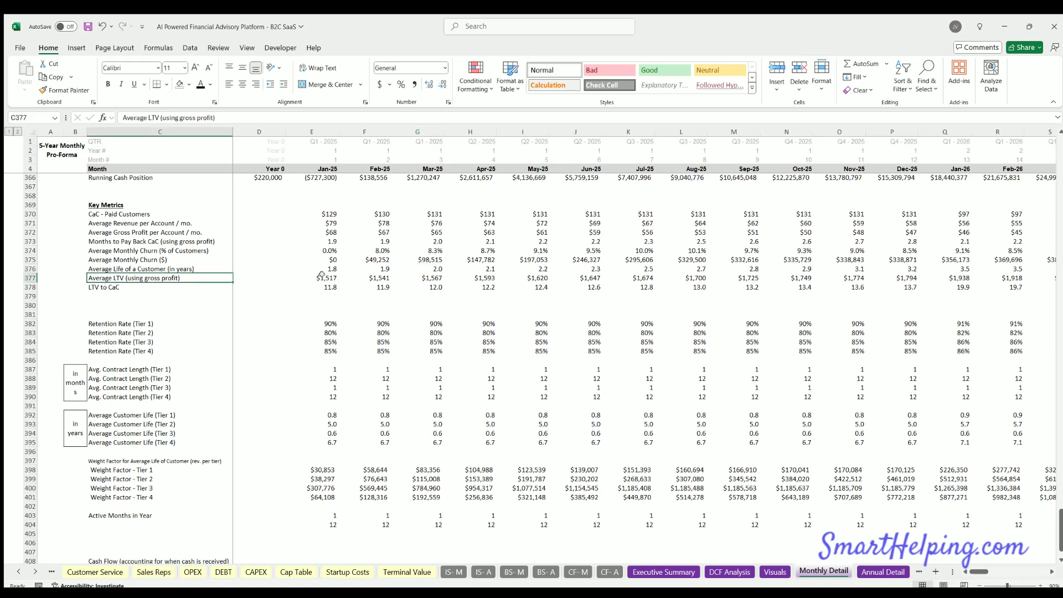
{"action": "left_click", "coordinate": [322, 275]}
{"action": "left_click", "coordinate": [376, 274]}
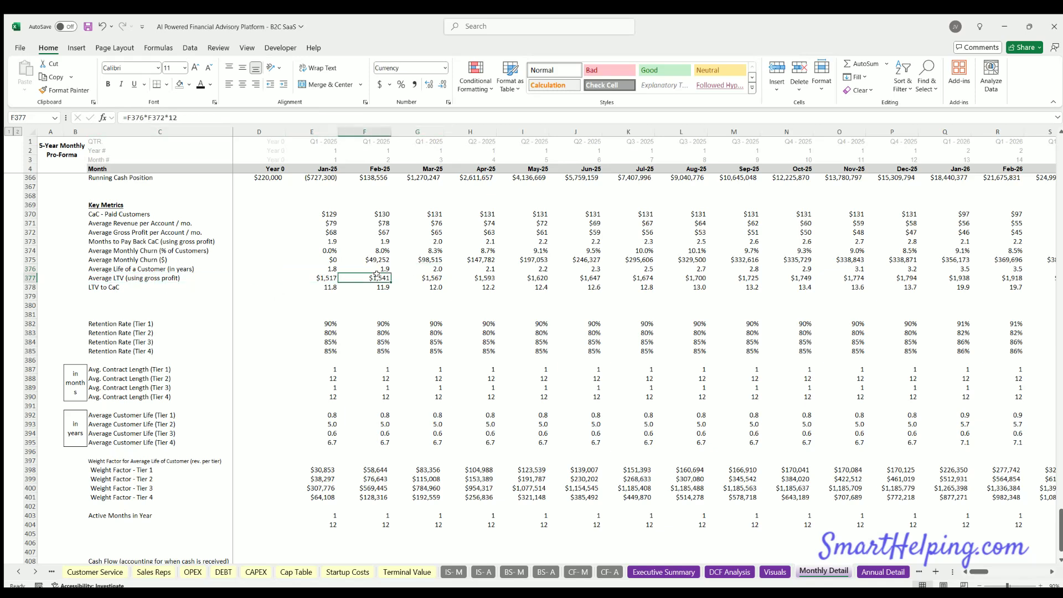
{"action": "left_click", "coordinate": [327, 275]}
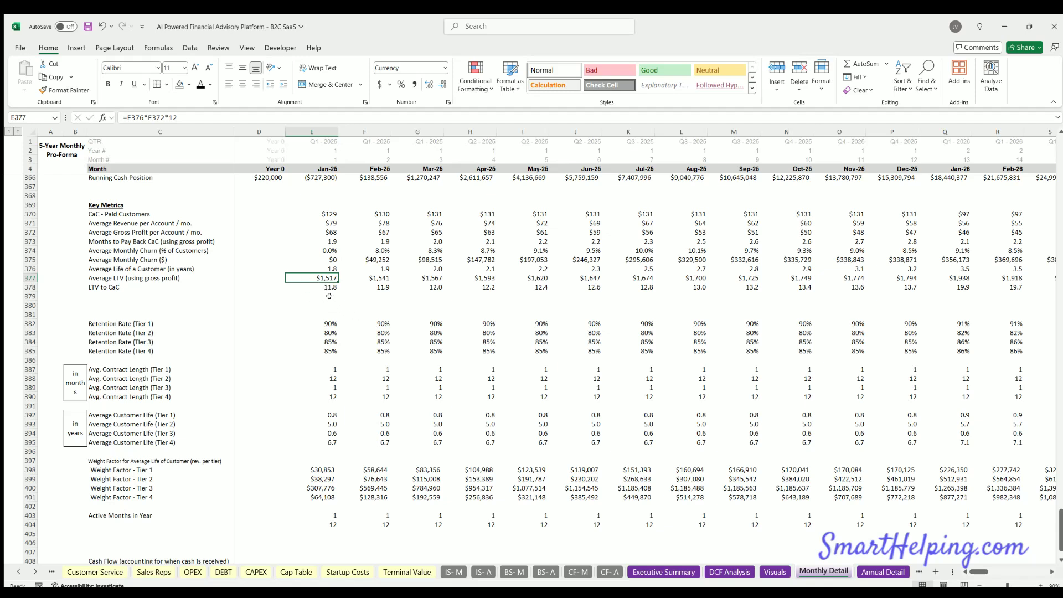
- Inspect the January 2025 LTV to CaC formula and highlight the LTV to CaC row through April 2025
{"action": "left_click", "coordinate": [322, 210]}
{"action": "left_click", "coordinate": [322, 284]}
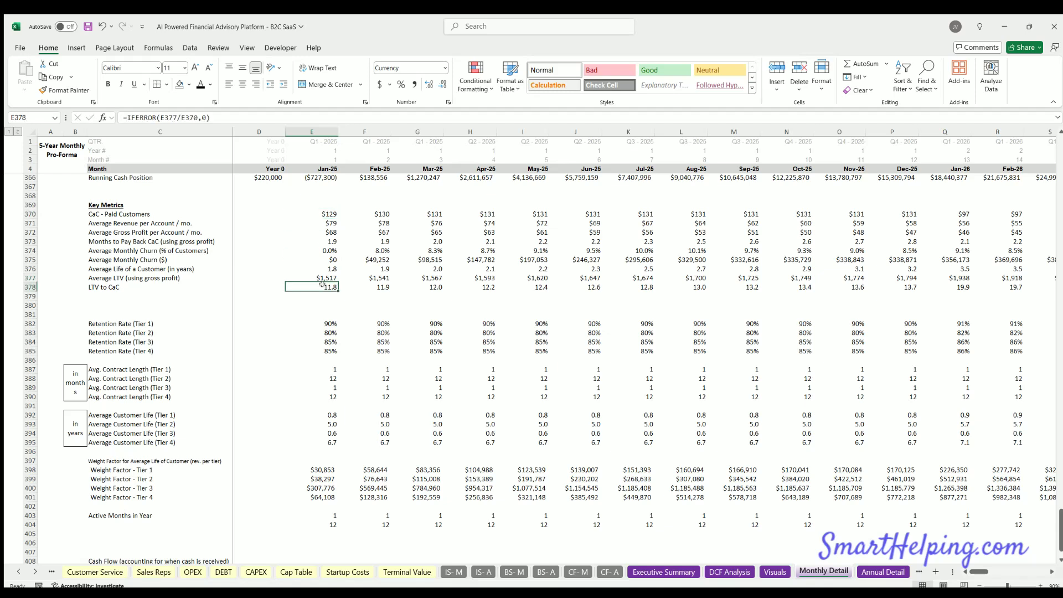
{"action": "left_click", "coordinate": [132, 284]}
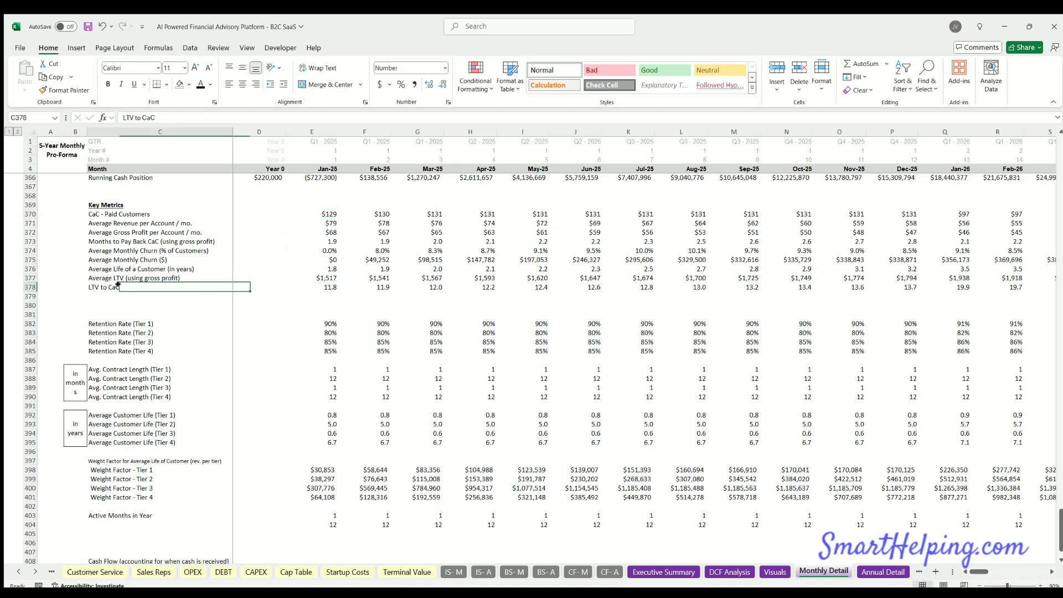
{"action": "key", "text": "shift+Right"}
{"action": "key", "text": "shift+Right"}
{"action": "key", "text": "shift+Right"}
{"action": "key", "text": "shift+Right"}
{"action": "key", "text": "shift+Right"}
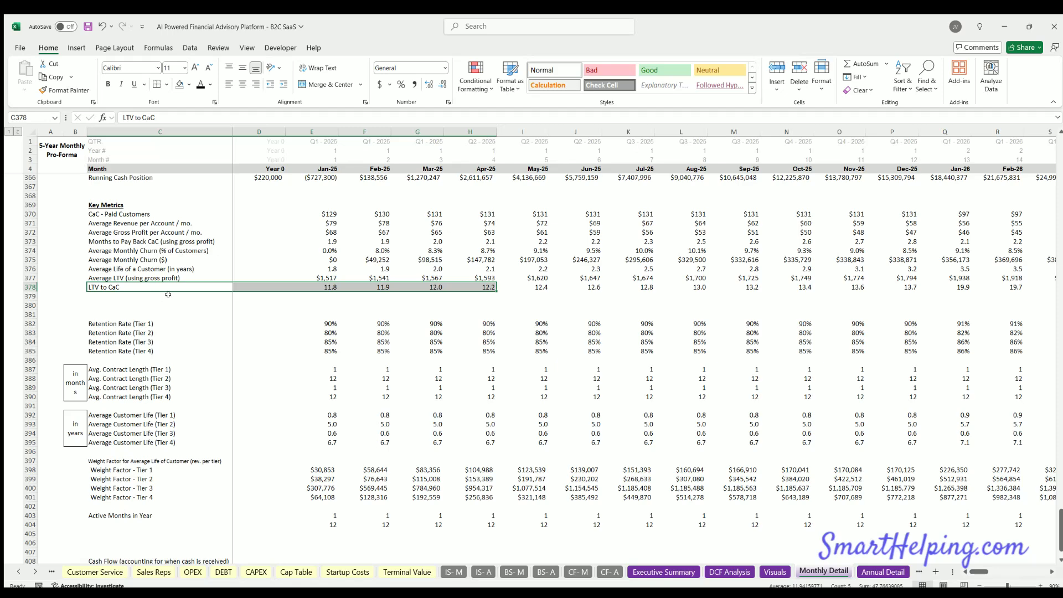
- Check the January 2025 Tier 1 retention rate and Average Life of a Customer formulas, highlighting the customer life row through April 2025
{"action": "scroll", "coordinate": [167, 295], "scroll_direction": "down", "scroll_amount": 4}
{"action": "left_click", "coordinate": [326, 217]}
{"action": "scroll", "coordinate": [326, 265], "scroll_direction": "up", "scroll_amount": 4}
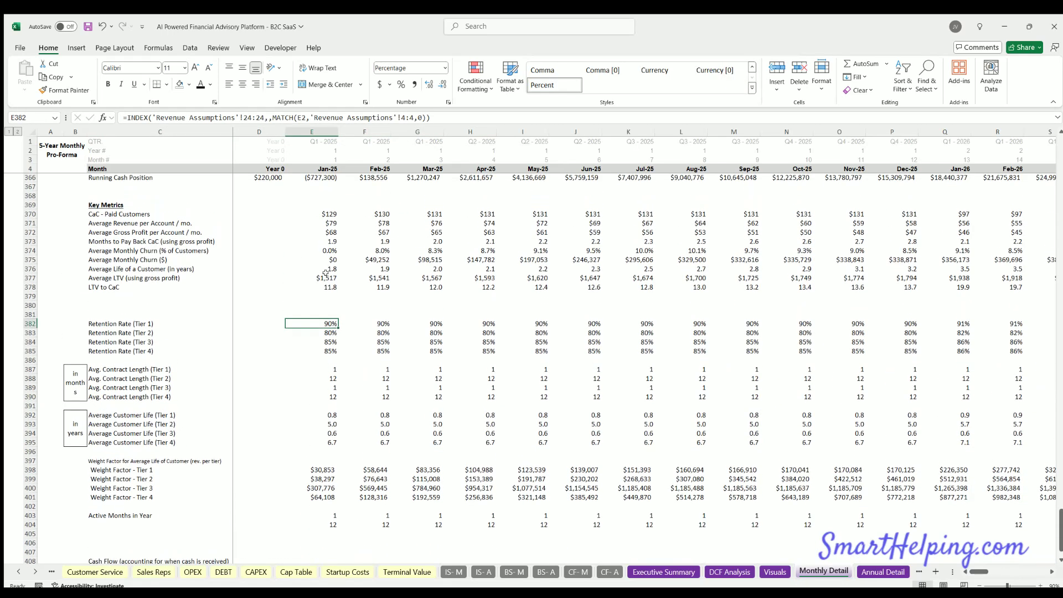
{"action": "left_click", "coordinate": [326, 270]}
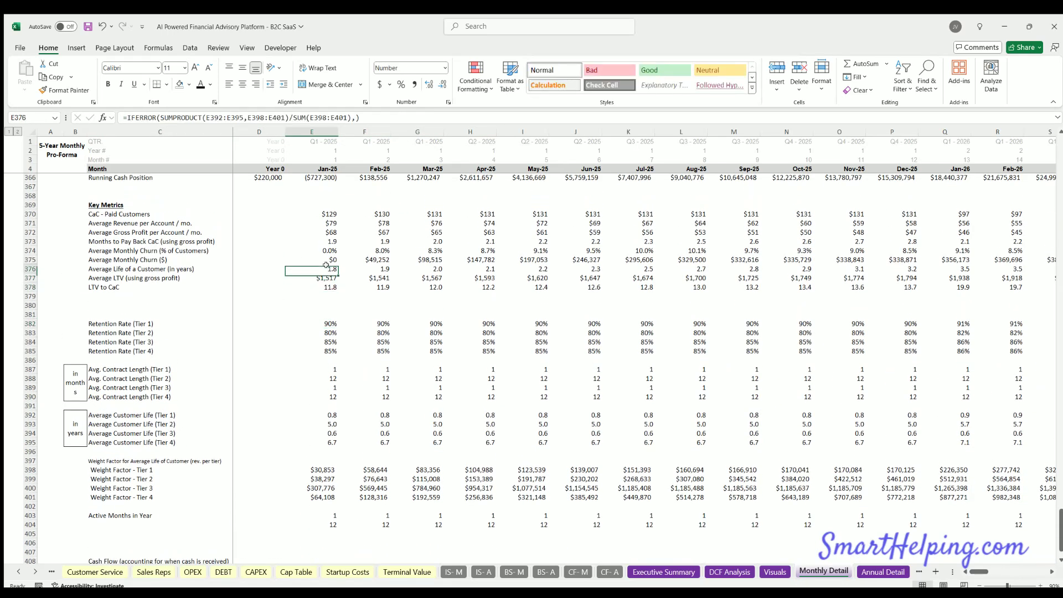
{"action": "left_click", "coordinate": [111, 269]}
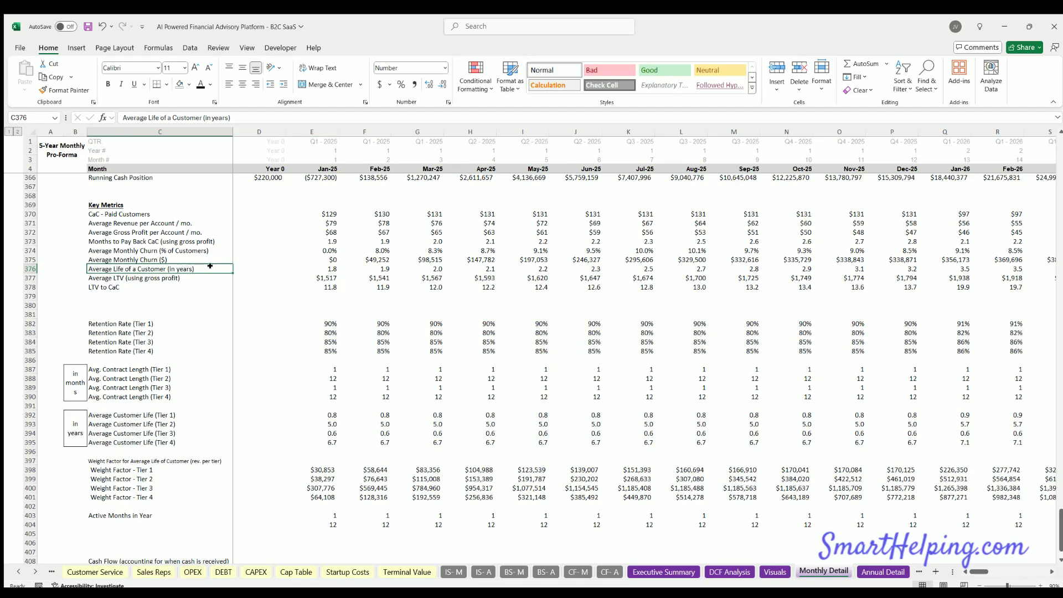
{"action": "left_click_drag", "start_coordinate": [210, 266], "coordinate": [471, 269]}
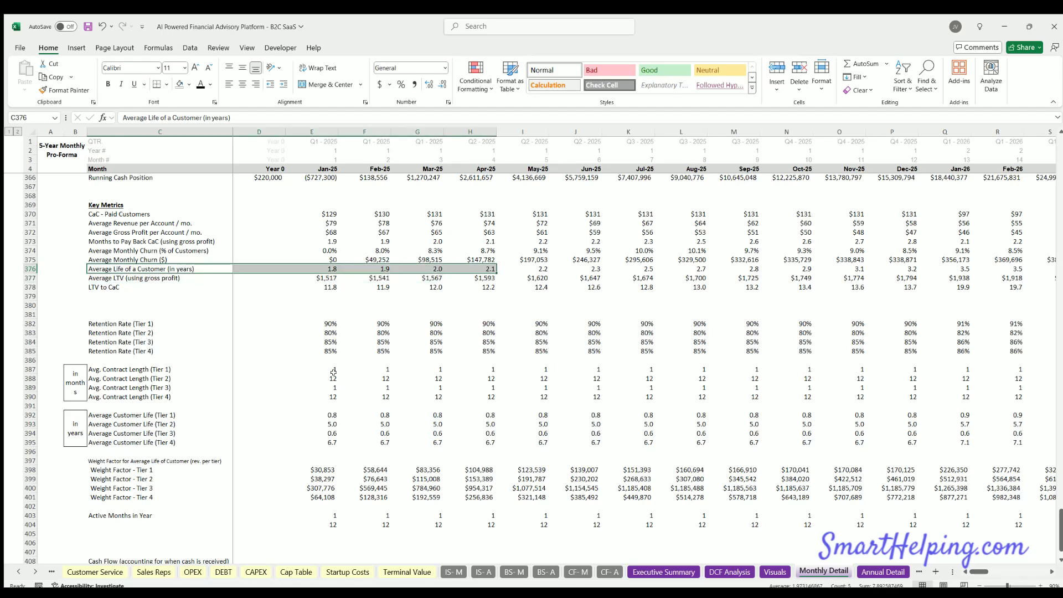
- Examine the January 2025 tier weight factors and Average Customer Life formulas, tracing the cells that feed the Tier 3 formula
{"action": "scroll", "coordinate": [334, 372], "scroll_direction": "down", "scroll_amount": 4}
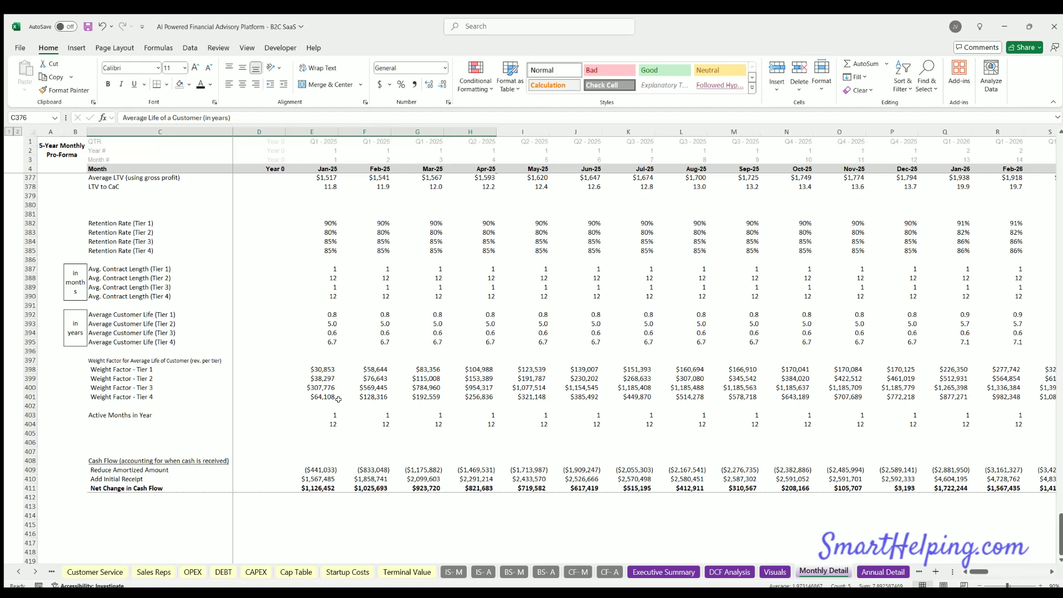
{"action": "left_click_drag", "start_coordinate": [318, 366], "coordinate": [318, 394]}
{"action": "left_click", "coordinate": [327, 324]}
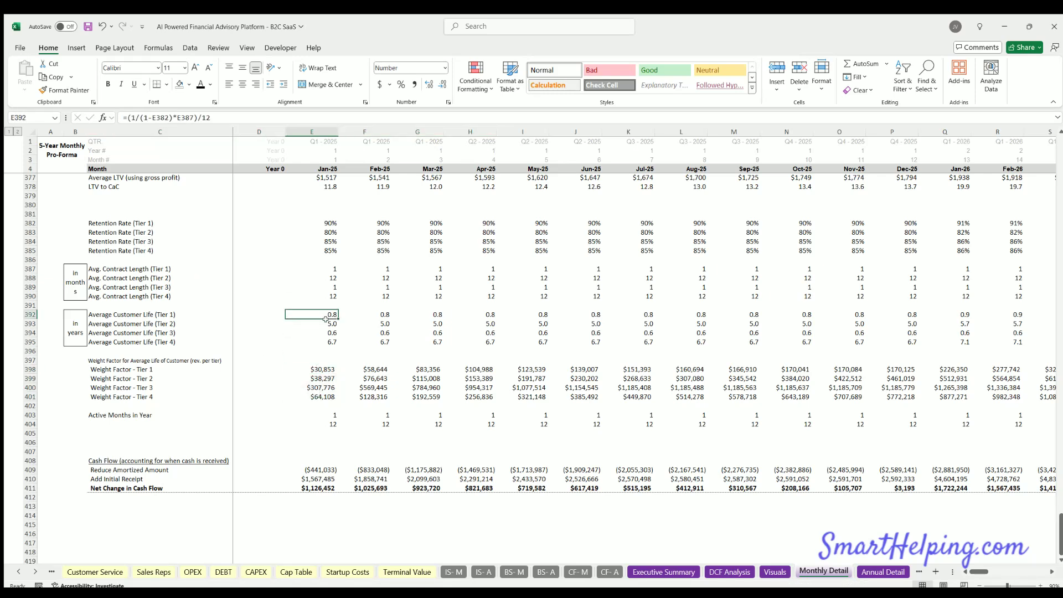
{"action": "left_click_drag", "start_coordinate": [322, 267], "coordinate": [330, 341]}
{"action": "left_click", "coordinate": [319, 267]}
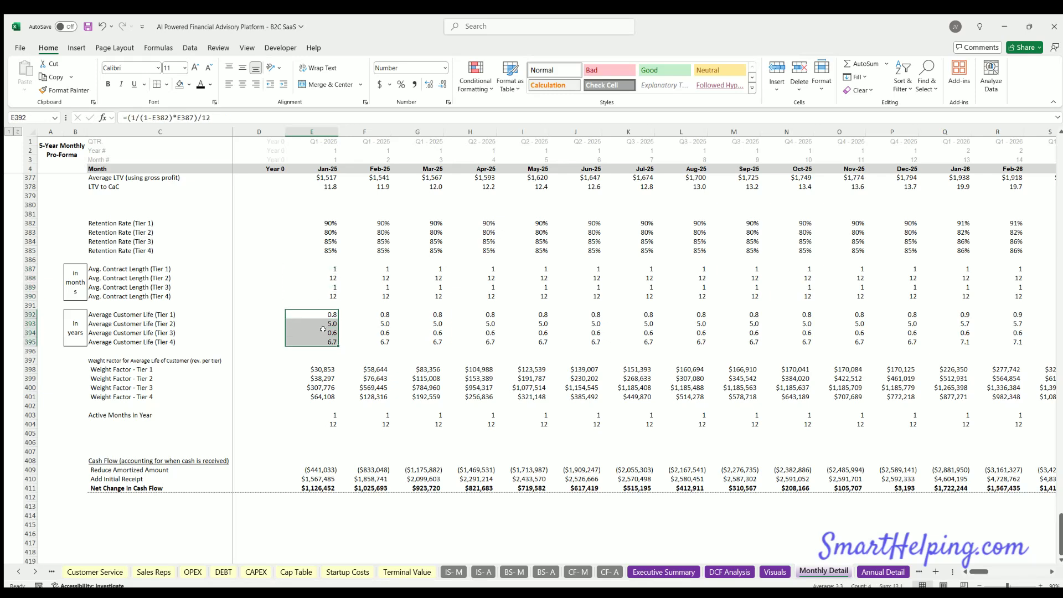
{"action": "double_click", "coordinate": [326, 332]}
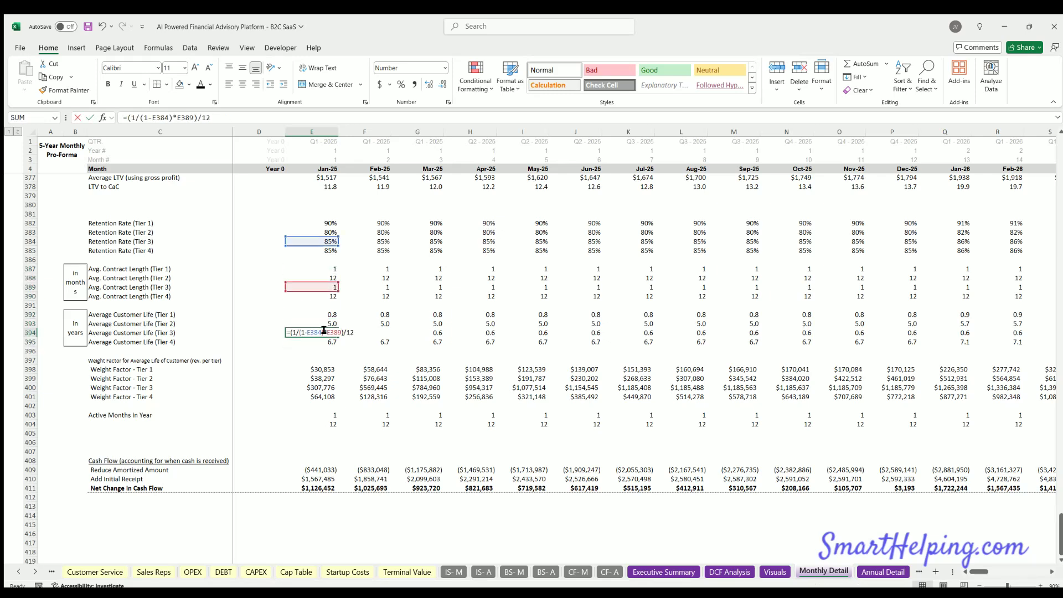
{"action": "left_click", "coordinate": [318, 243]}
{"action": "key", "text": "Right"}
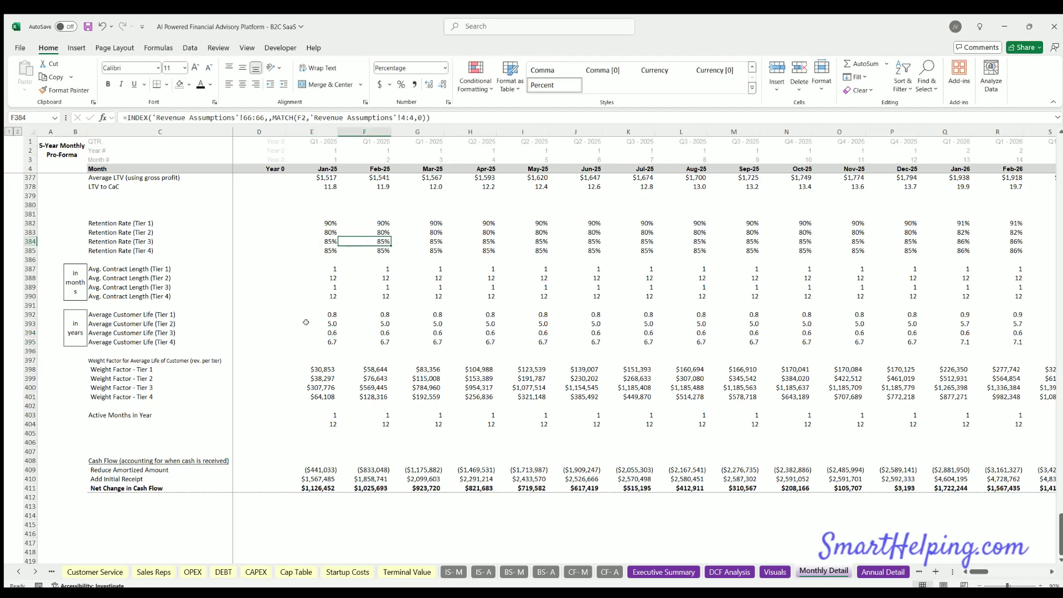
- Review the Active Months in Year rows and the block of cash flow adjustments for when cash is received
{"action": "scroll", "coordinate": [306, 322], "scroll_direction": "down", "scroll_amount": 4}
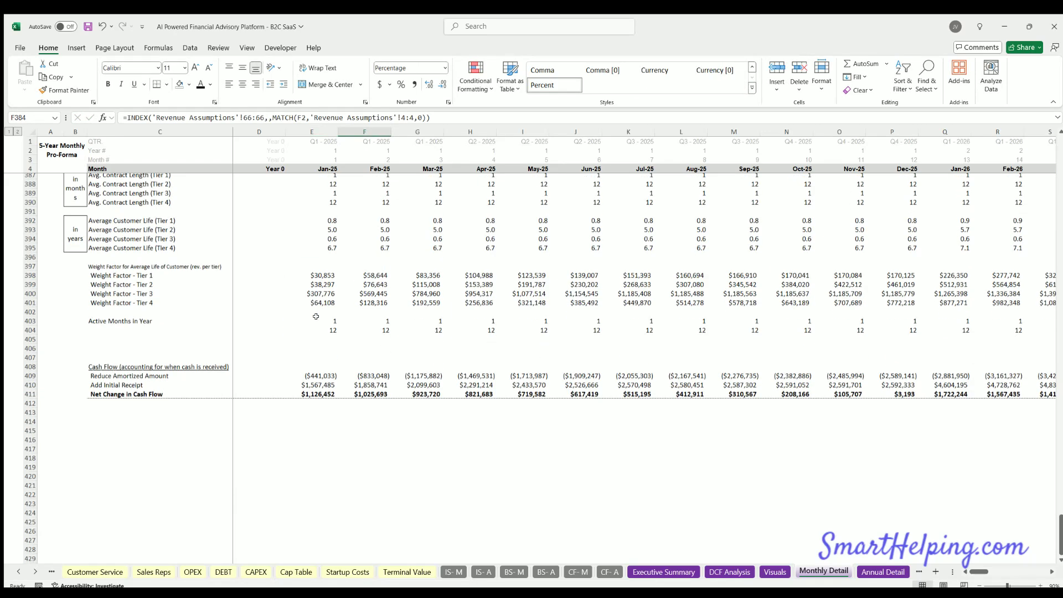
{"action": "left_click", "coordinate": [107, 313]}
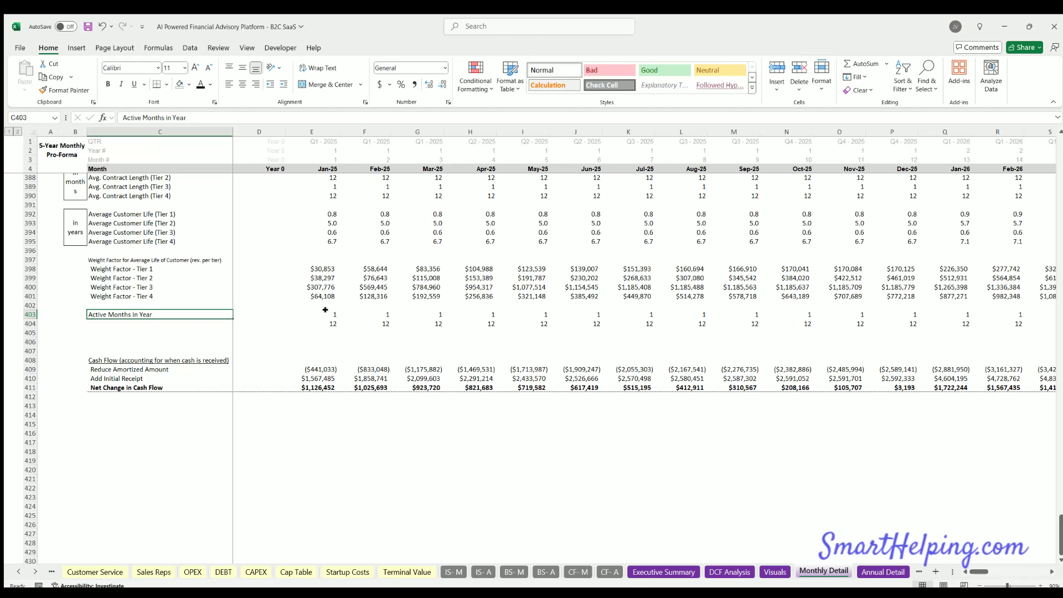
{"action": "left_click_drag", "start_coordinate": [325, 312], "coordinate": [378, 321]}
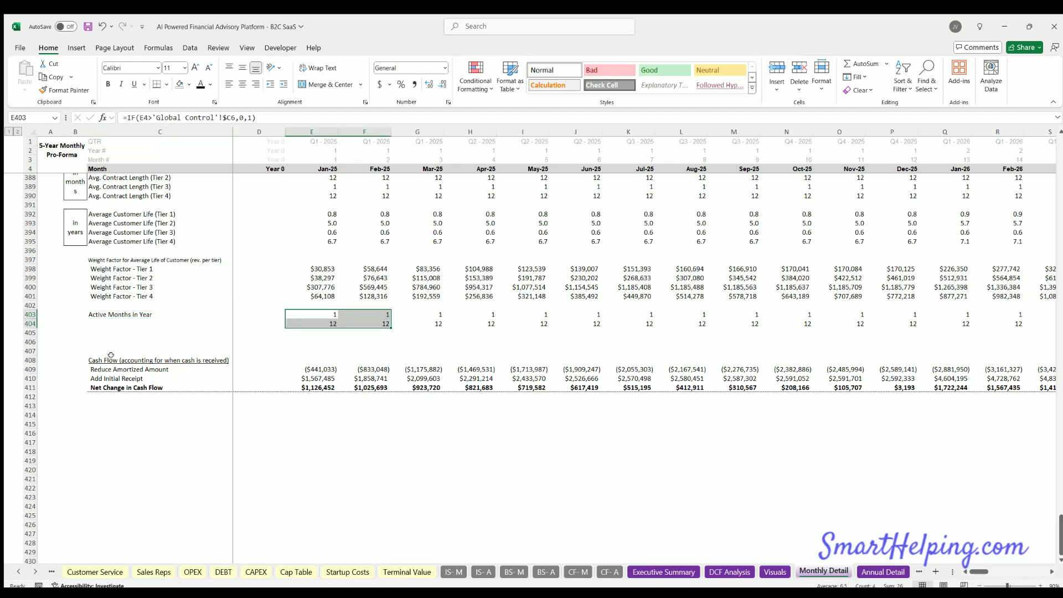
{"action": "left_click_drag", "start_coordinate": [110, 354], "coordinate": [434, 389]}
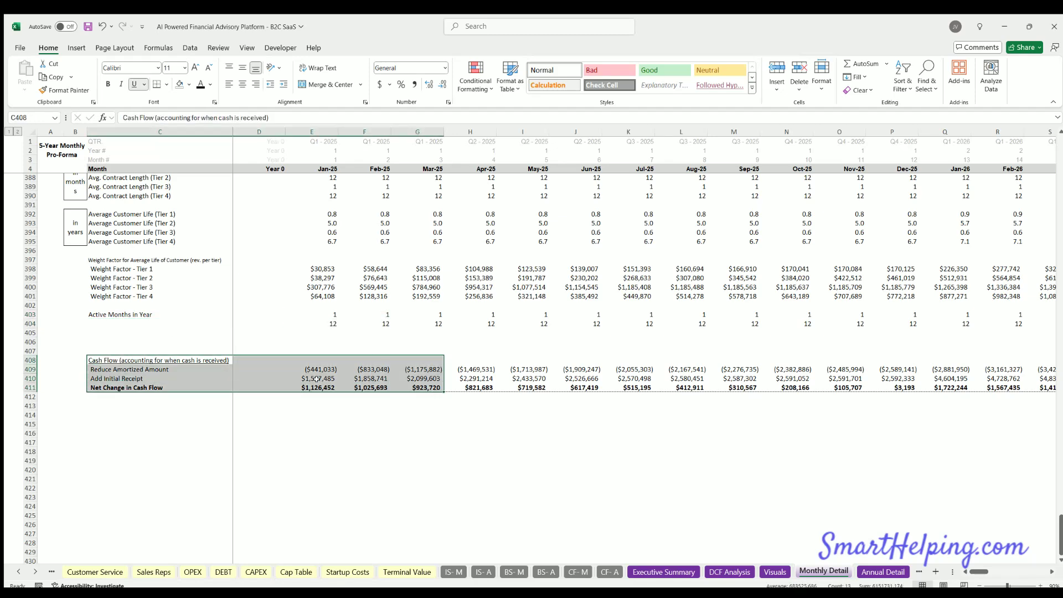
{"action": "left_click", "coordinate": [303, 467]}
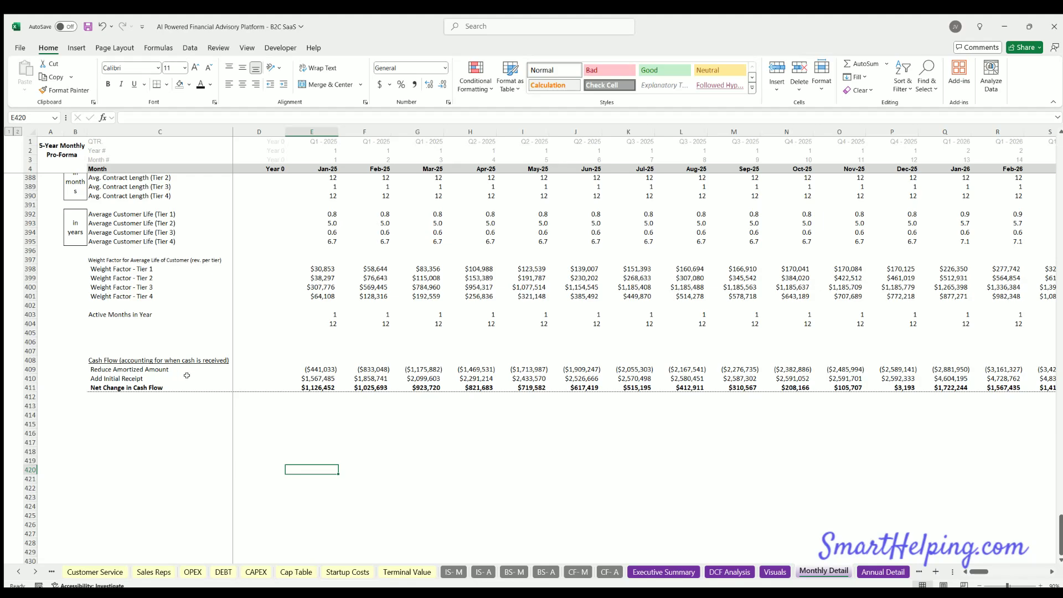
- View the Annual Detail sheet, and open the validation 1 sheet
{"action": "scroll", "coordinate": [186, 376], "scroll_direction": "up", "scroll_amount": 20}
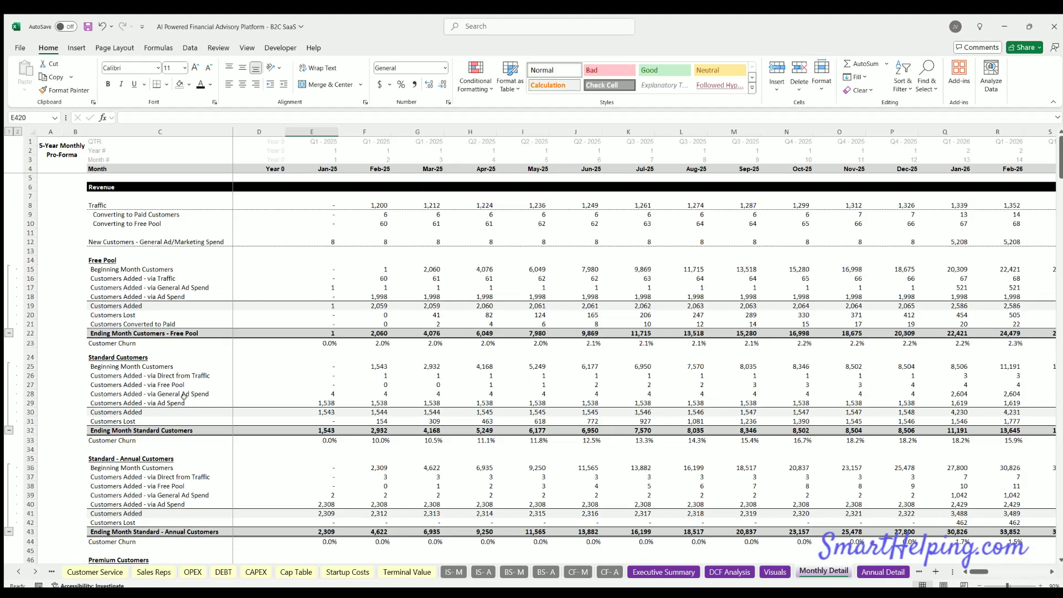
{"action": "left_click", "coordinate": [883, 572]}
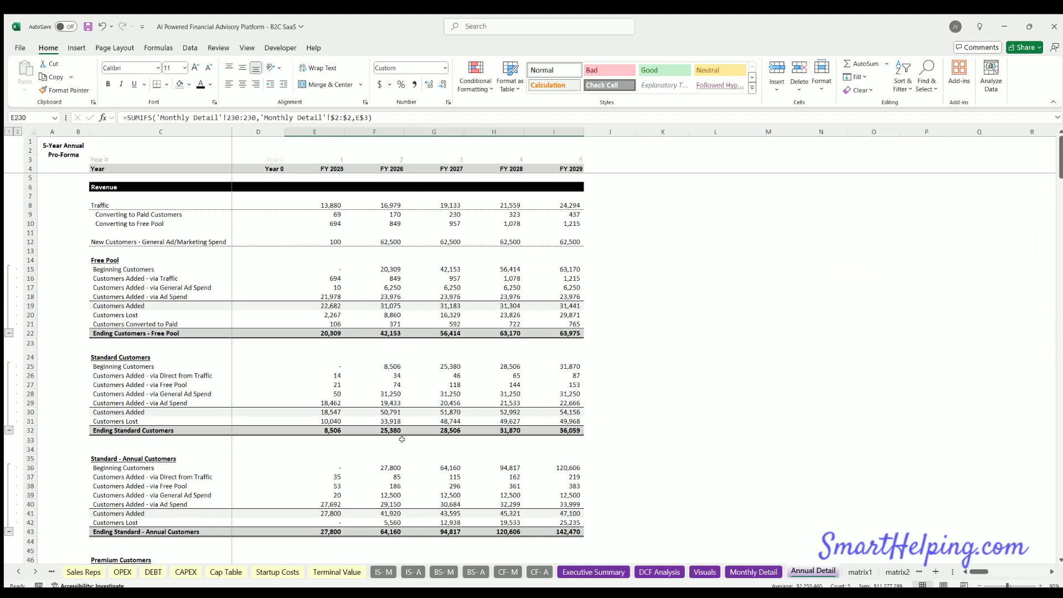
{"action": "left_click", "coordinate": [34, 572]}
{"action": "left_click", "coordinate": [35, 572]}
{"action": "left_click", "coordinate": [35, 572]}
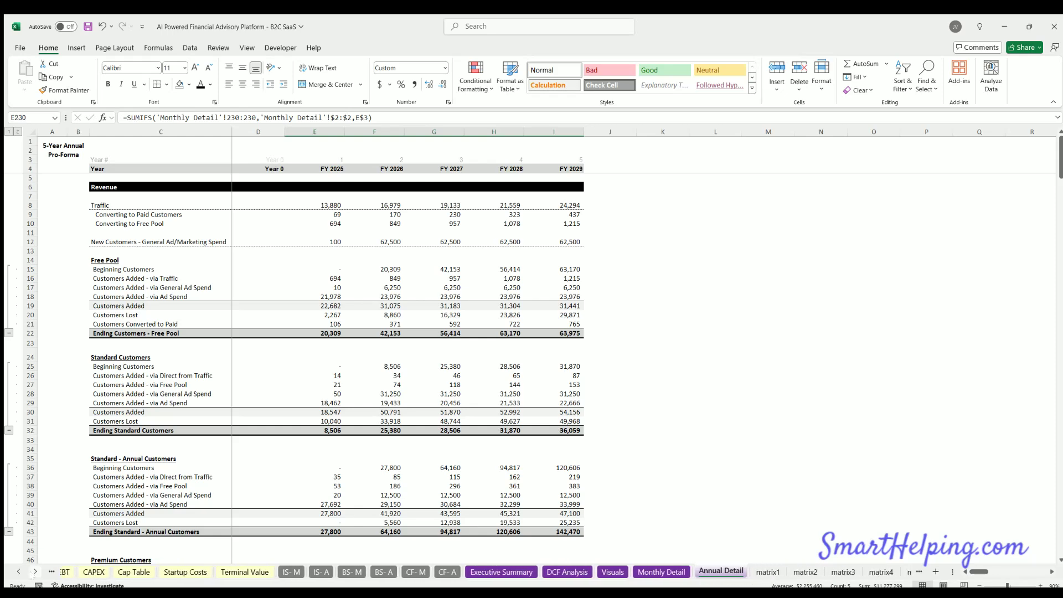
{"action": "left_click", "coordinate": [35, 572]}
{"action": "left_click", "coordinate": [35, 572]}
{"action": "left_click", "coordinate": [870, 571]}
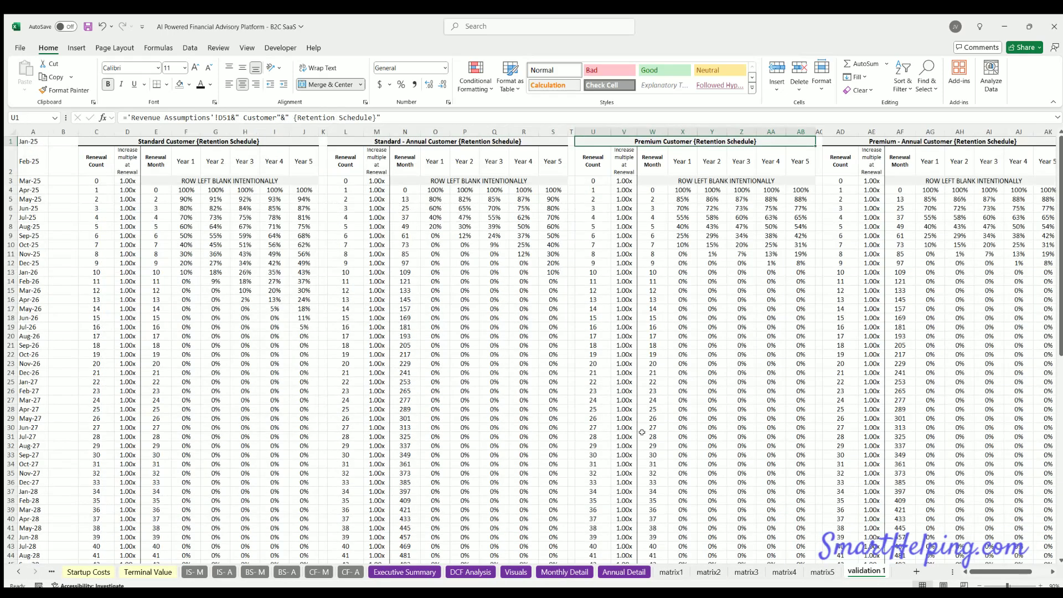
- Check the source of the first date in validation 1 and highlight the Standard Customer retention schedule and its Year 1 percentages
{"action": "left_click", "coordinate": [32, 138]}
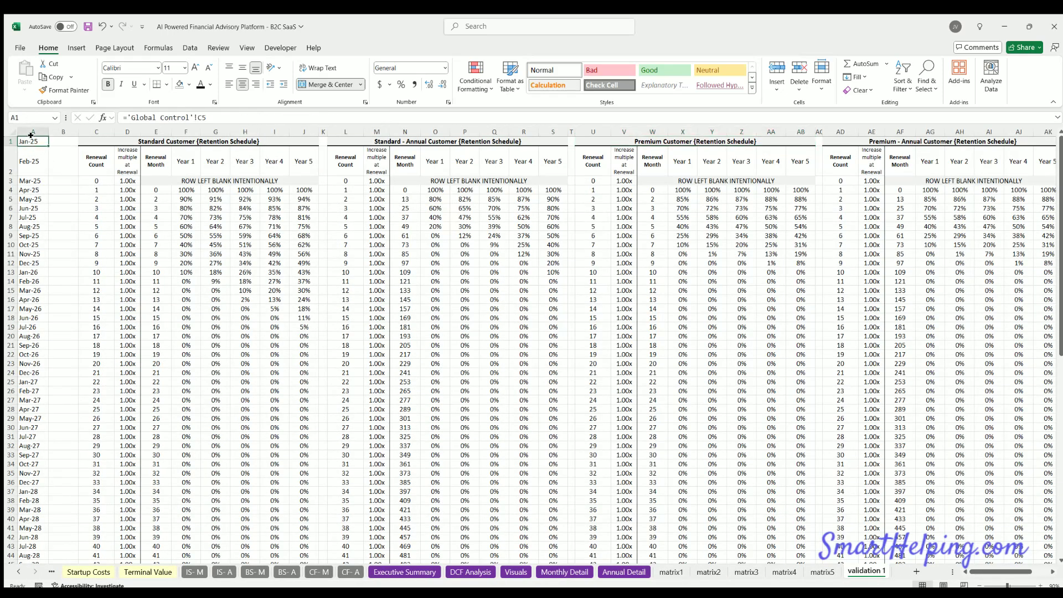
{"action": "left_click_drag", "start_coordinate": [96, 132], "coordinate": [298, 129]}
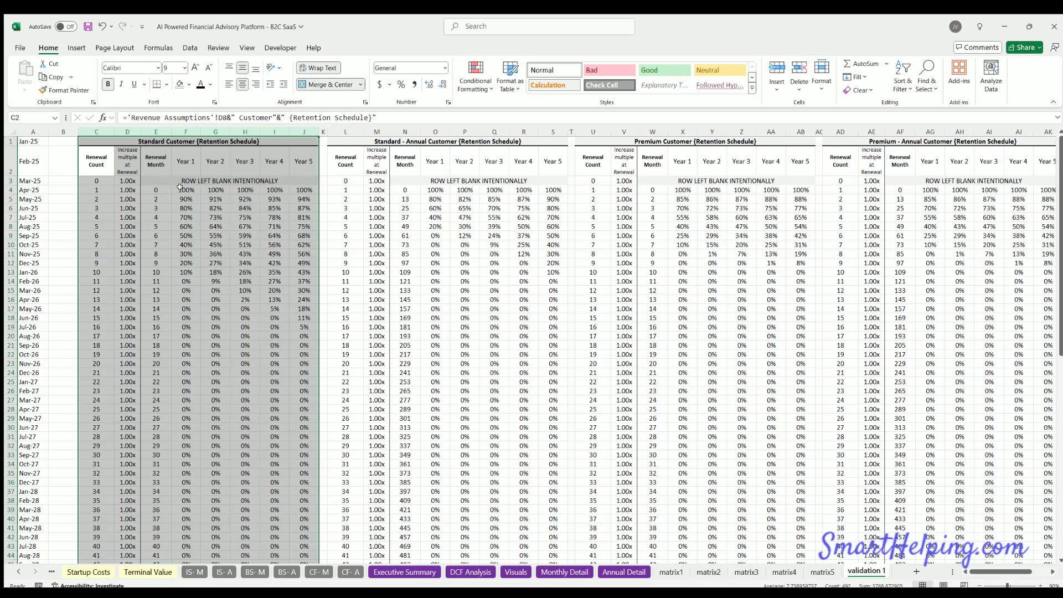
{"action": "left_click_drag", "start_coordinate": [185, 189], "coordinate": [186, 263]}
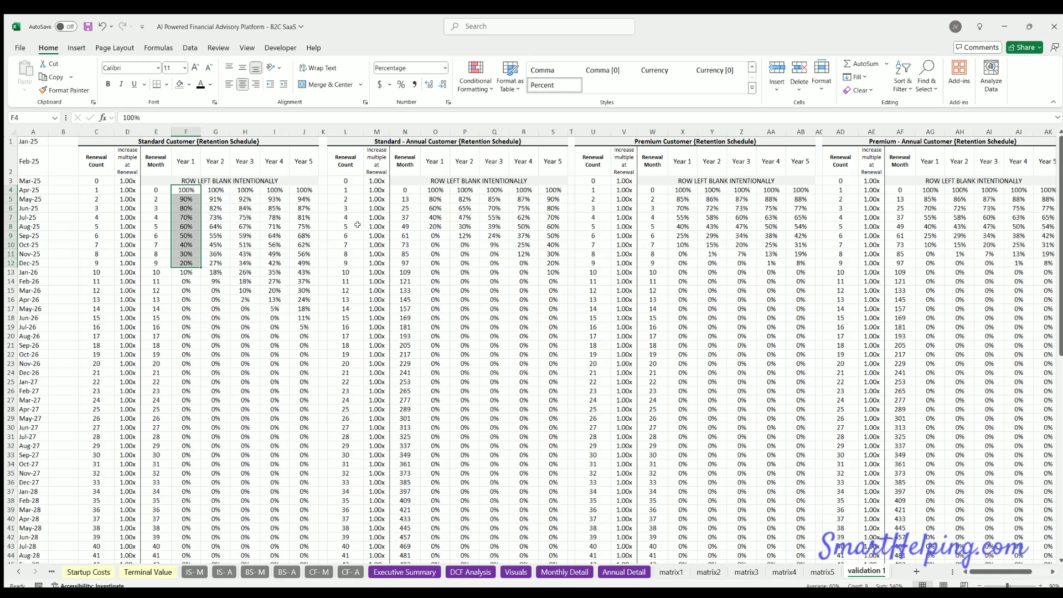
- Look at the Free Pool Retention Schedule and its first Year 1 retention percentage
{"action": "left_click_drag", "start_coordinate": [1000, 571], "coordinate": [1016, 571]}
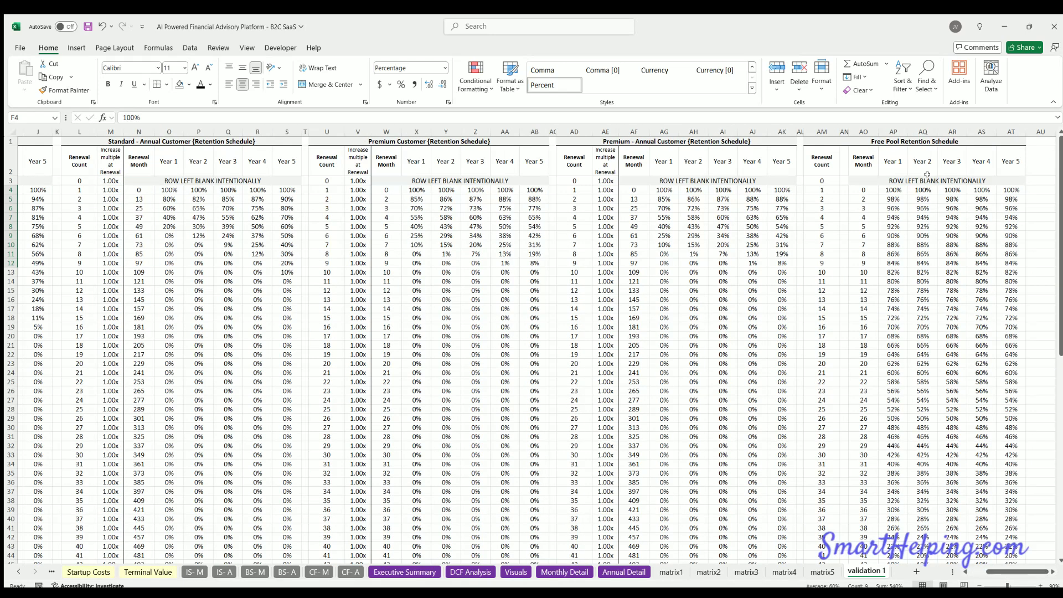
{"action": "left_click", "coordinate": [904, 140]}
{"action": "left_click", "coordinate": [892, 190]}
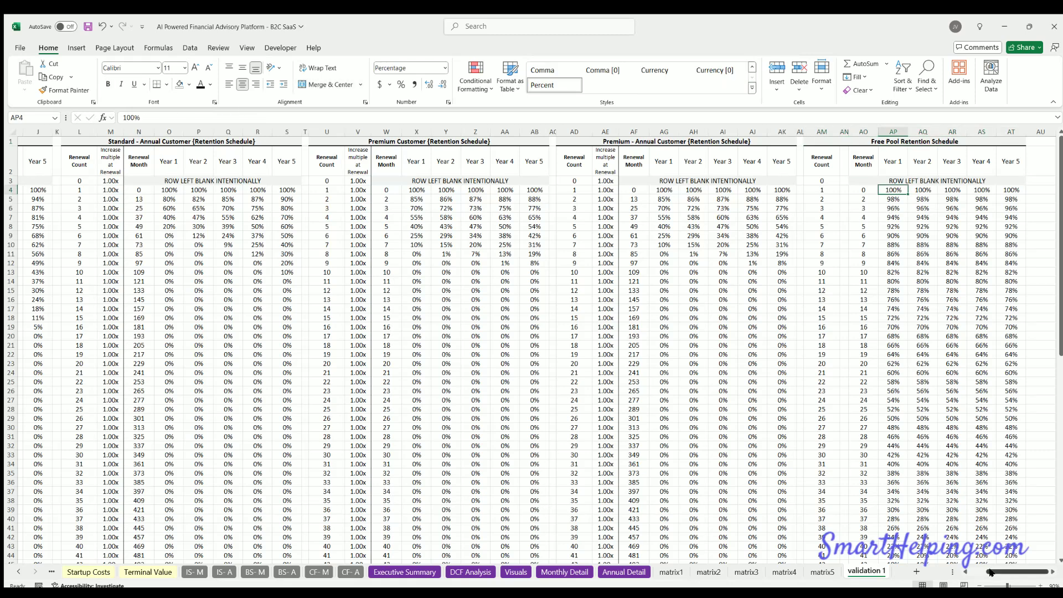
{"action": "left_click_drag", "start_coordinate": [1016, 571], "coordinate": [1000, 571]}
- Inspect the first four Year 1 retention cells and the first Renewal Month in the Standard Customer schedule
{"action": "left_click", "coordinate": [188, 190]}
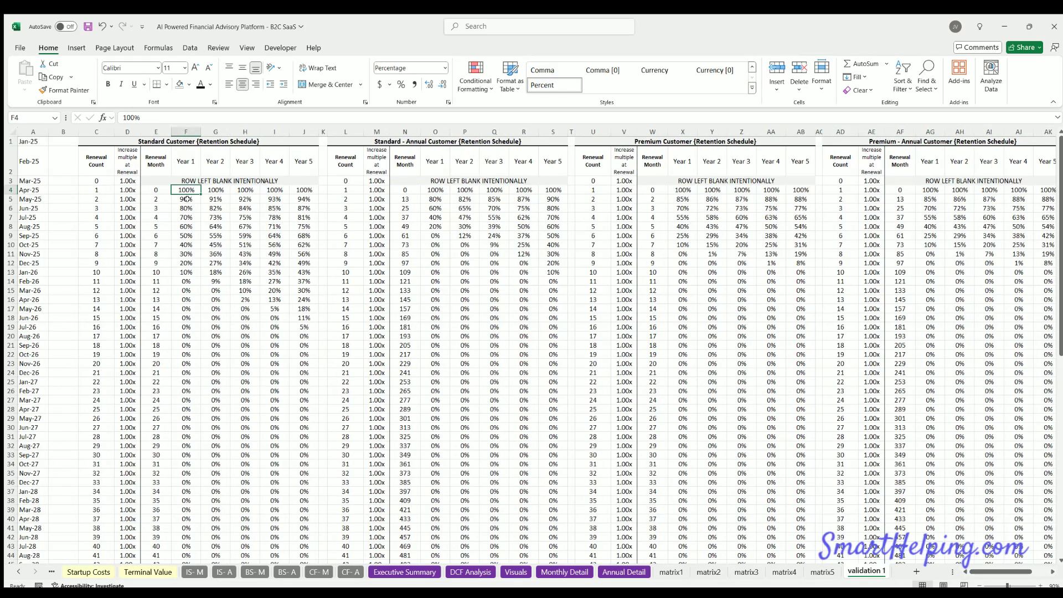
{"action": "left_click", "coordinate": [187, 198]}
{"action": "left_click", "coordinate": [187, 208]}
{"action": "left_click", "coordinate": [187, 216]}
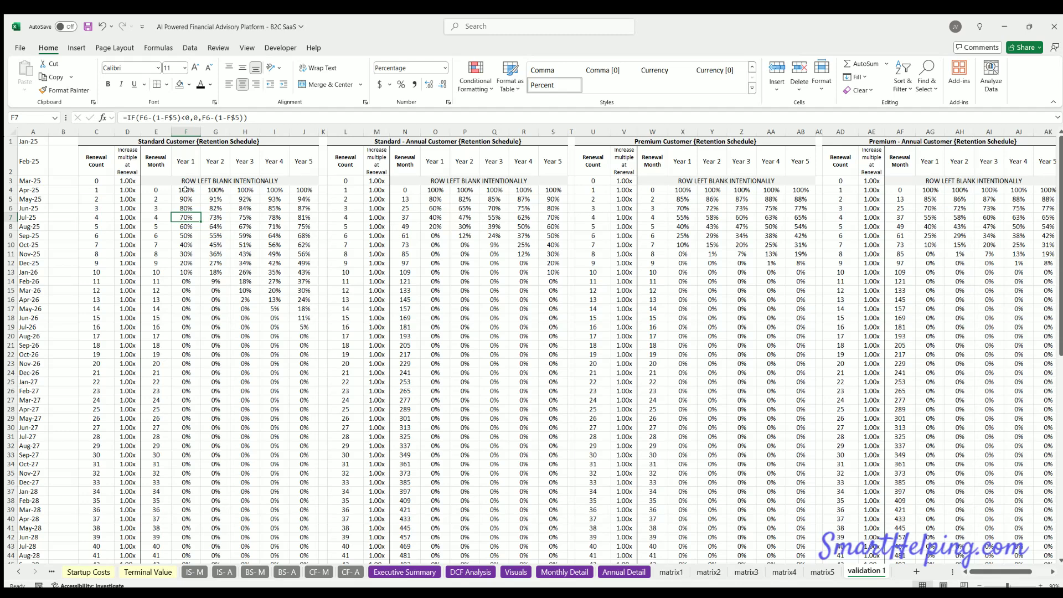
{"action": "left_click", "coordinate": [156, 190]}
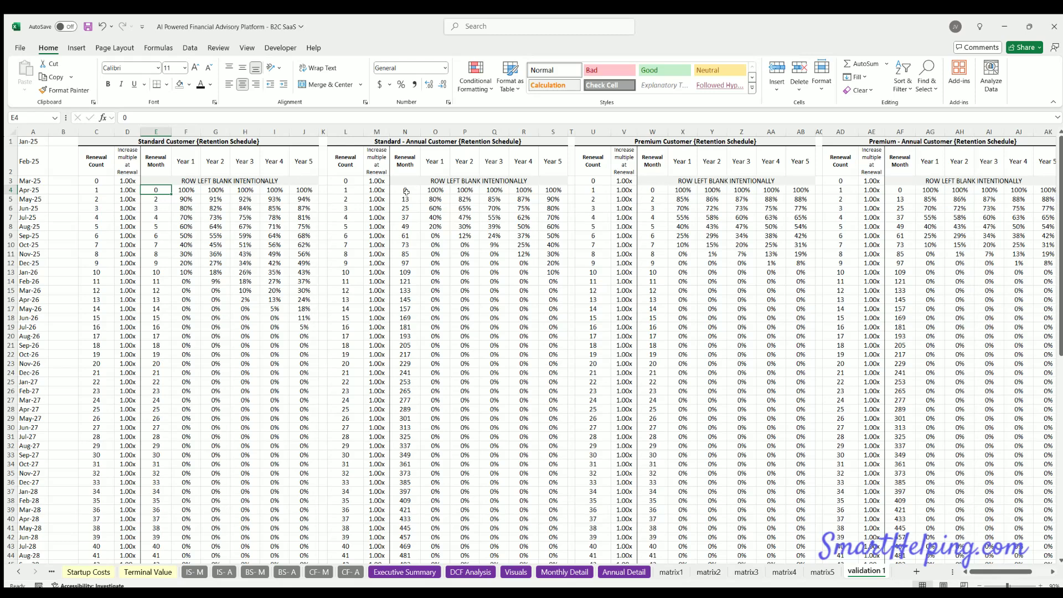
- Examine the Renewal Month and Year 1 retention formulas in the Standard - Annual Customer schedule
{"action": "left_click", "coordinate": [406, 190]}
{"action": "left_click", "coordinate": [407, 205]}
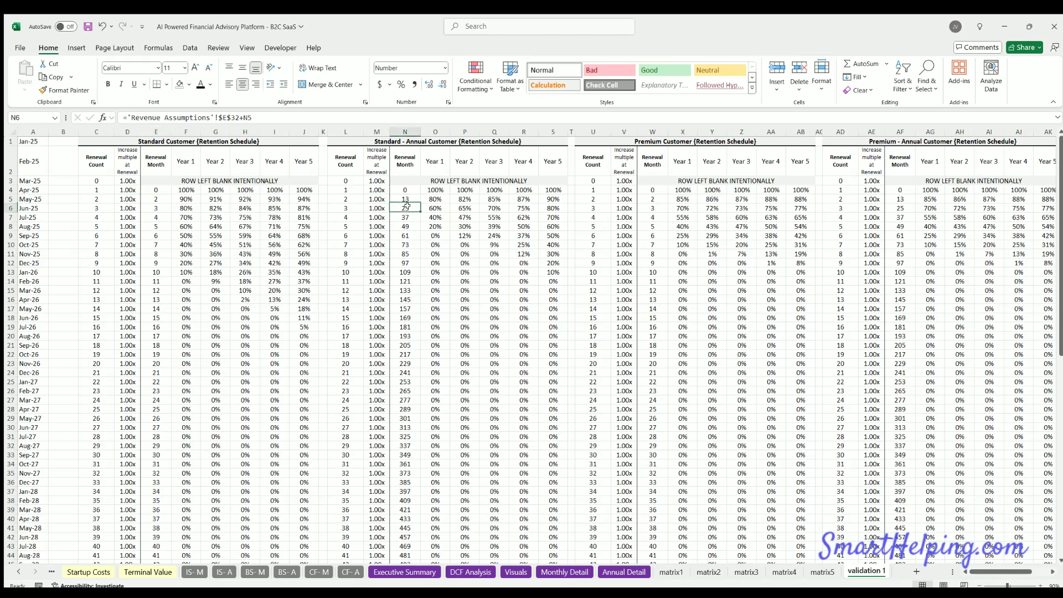
{"action": "left_click_drag", "start_coordinate": [410, 189], "coordinate": [407, 235]}
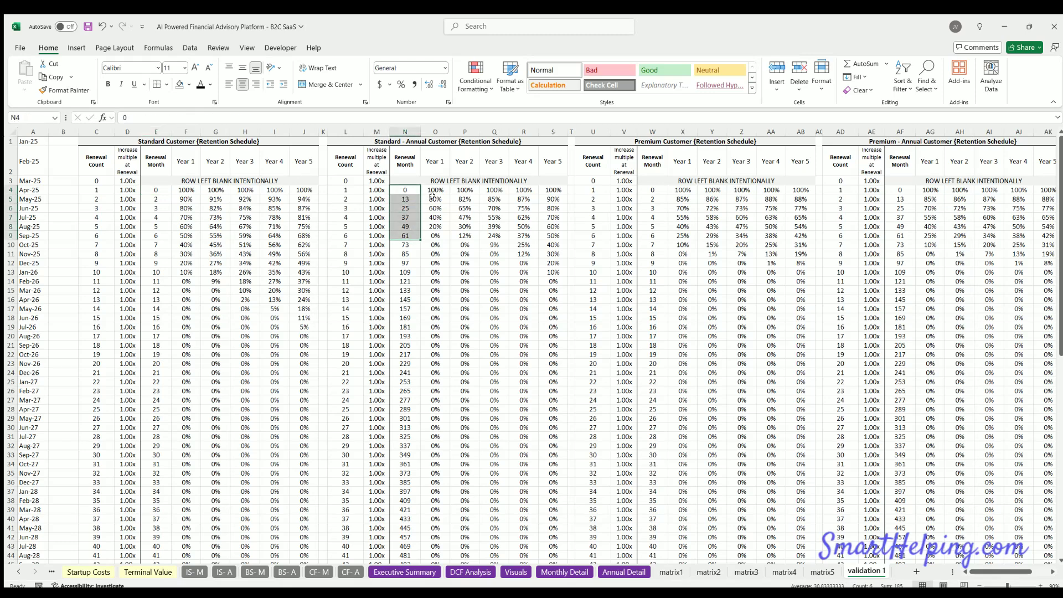
{"action": "left_click", "coordinate": [436, 199]}
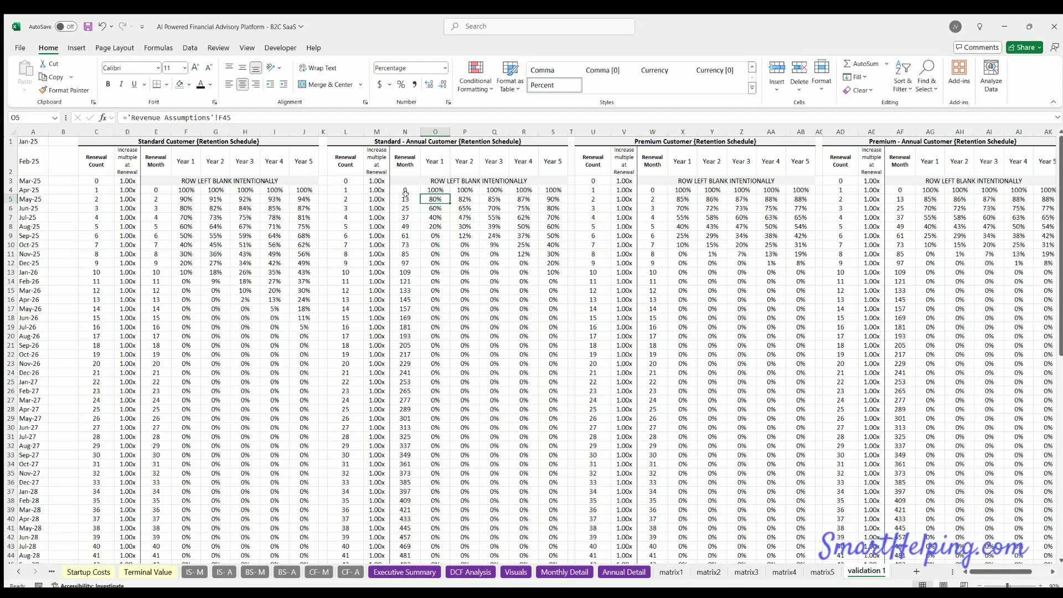
{"action": "left_click", "coordinate": [413, 199]}
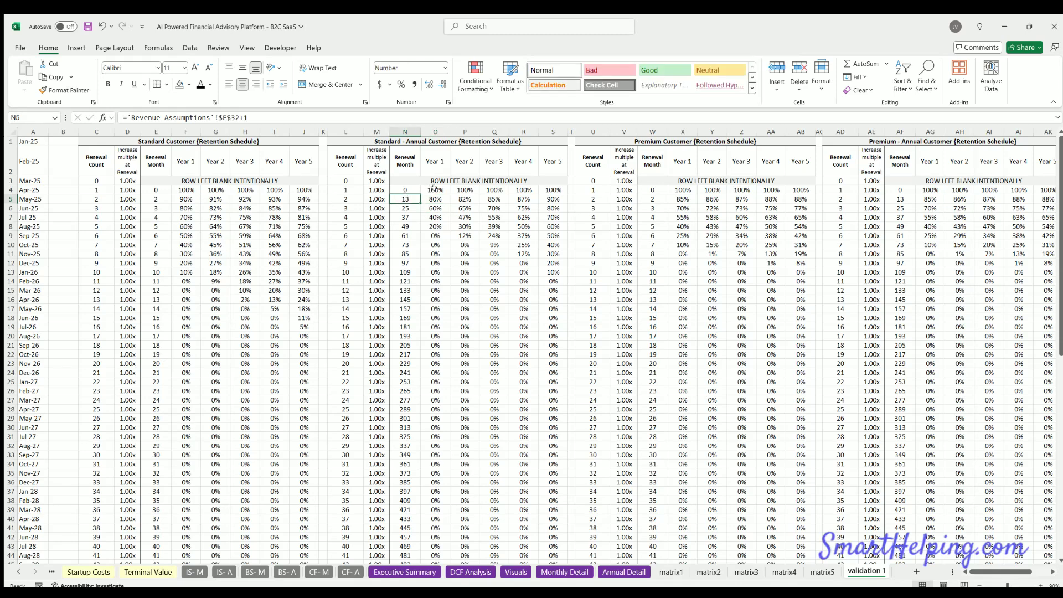
{"action": "left_click_drag", "start_coordinate": [435, 188], "coordinate": [409, 195]}
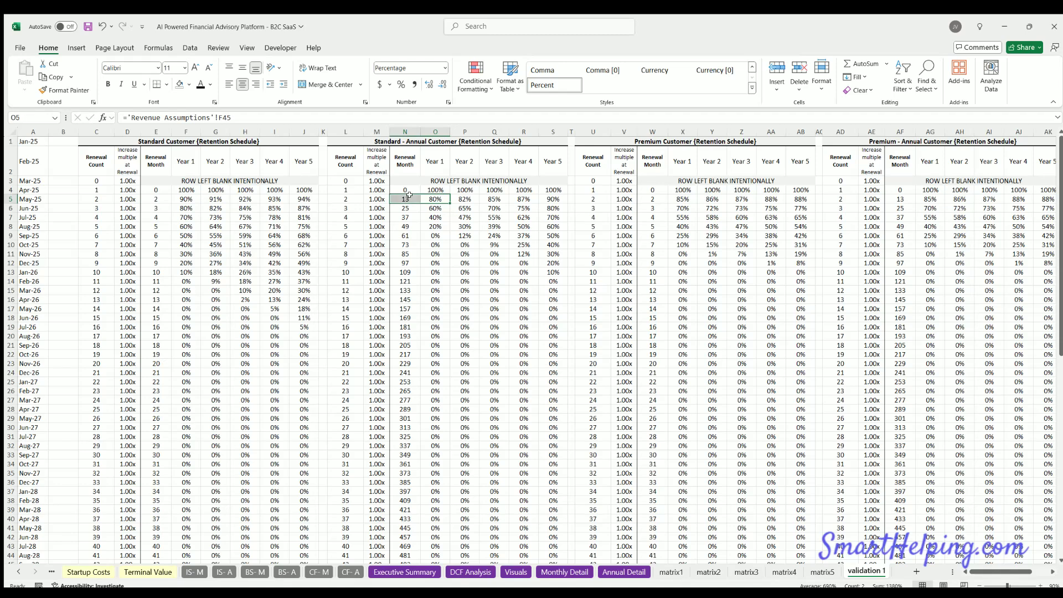
{"action": "left_click", "coordinate": [434, 209]}
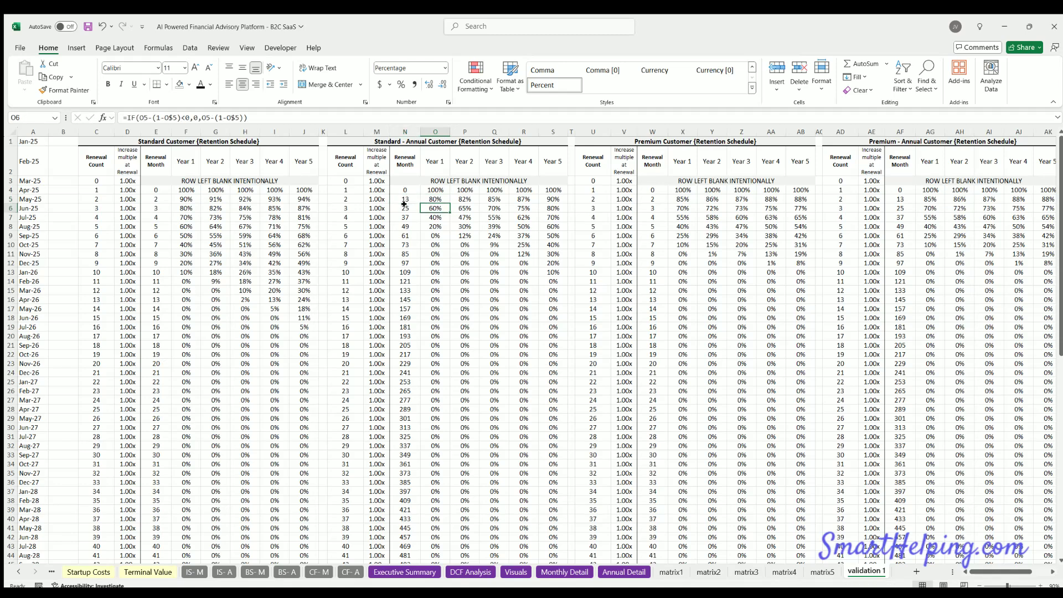
- Inspect the Year 1 retention percentages down the Standard - Annual Customer schedule, starting from the 100% row
{"action": "key", "text": "shift+Left"}
{"action": "left_click", "coordinate": [434, 218]}
{"action": "key", "text": "shift+Left"}
{"action": "left_click", "coordinate": [435, 223]}
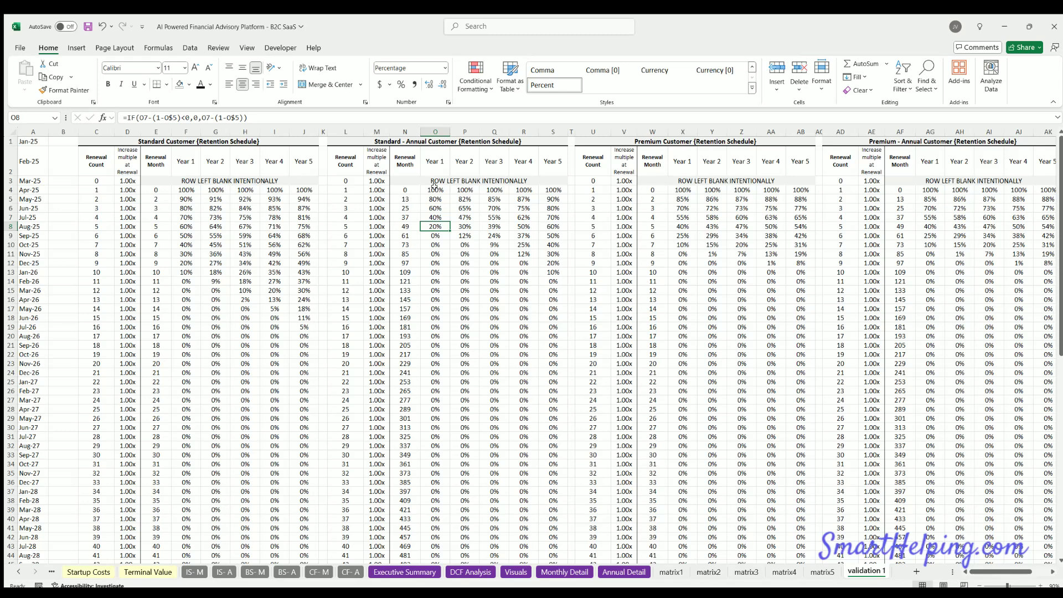
{"action": "left_click", "coordinate": [435, 190]}
{"action": "left_click_drag", "start_coordinate": [436, 199], "coordinate": [436, 264]}
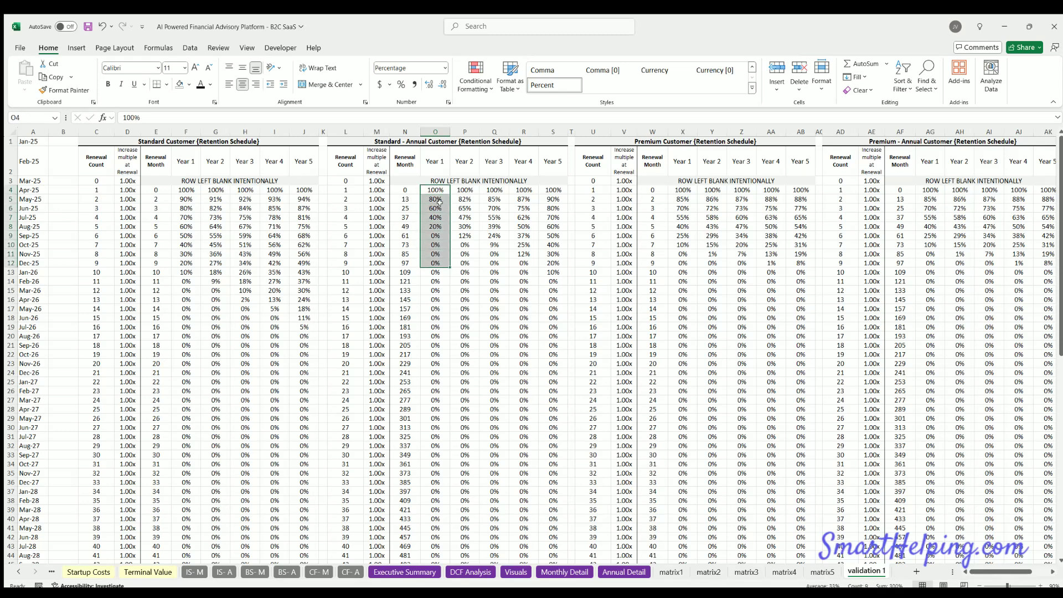
{"action": "left_click", "coordinate": [435, 209]}
{"action": "key", "text": "Down"}
{"action": "left_click_drag", "start_coordinate": [435, 189], "coordinate": [429, 282]}
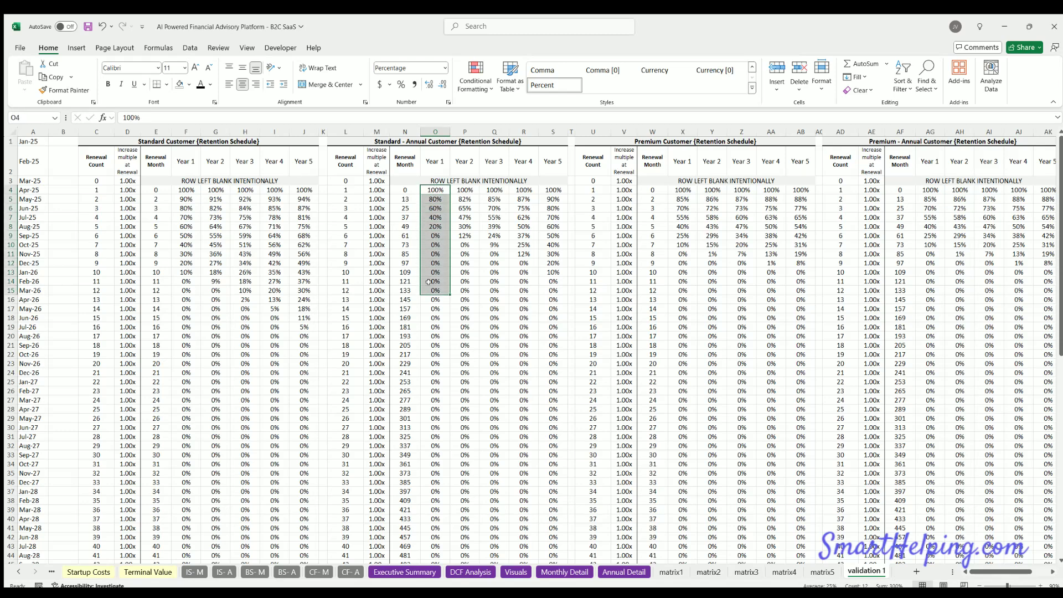
{"action": "left_click", "coordinate": [429, 197]}
- Compare the Year 2 to Year 4 percentages in the Standard - Annual schedule with the Standard Customer schedule's Year 1 to Year 5 block
{"action": "left_click", "coordinate": [458, 189]}
{"action": "left_click_drag", "start_coordinate": [460, 190], "coordinate": [493, 254]}
{"action": "mouse_move", "coordinate": [519, 189]}
{"action": "left_mouse_down"}
{"action": "mouse_move", "coordinate": [523, 210]}
{"action": "mouse_move", "coordinate": [537, 194]}
{"action": "left_mouse_up"}
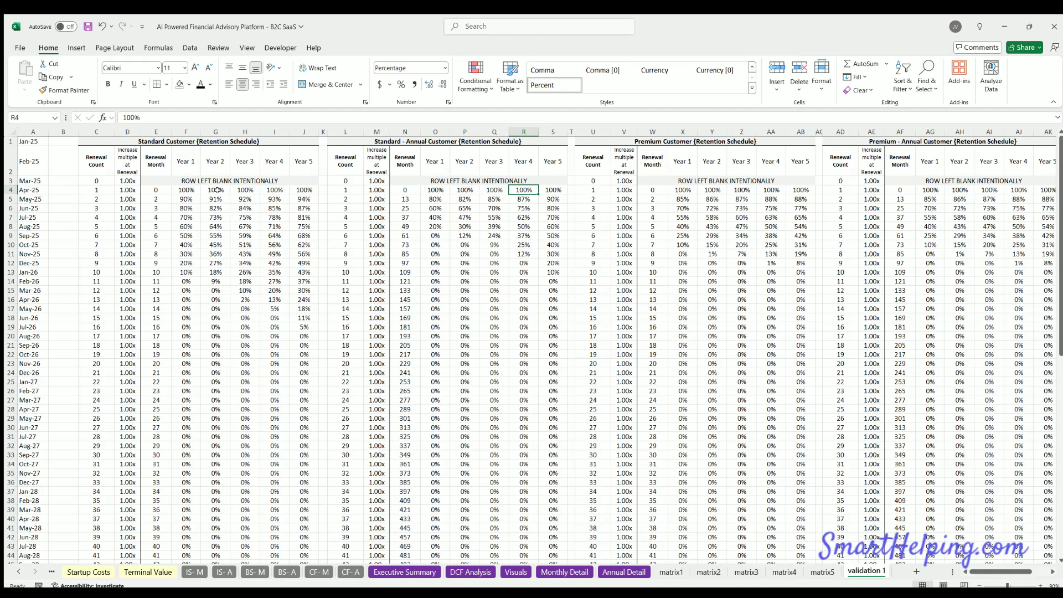
{"action": "left_click_drag", "start_coordinate": [186, 190], "coordinate": [303, 326]}
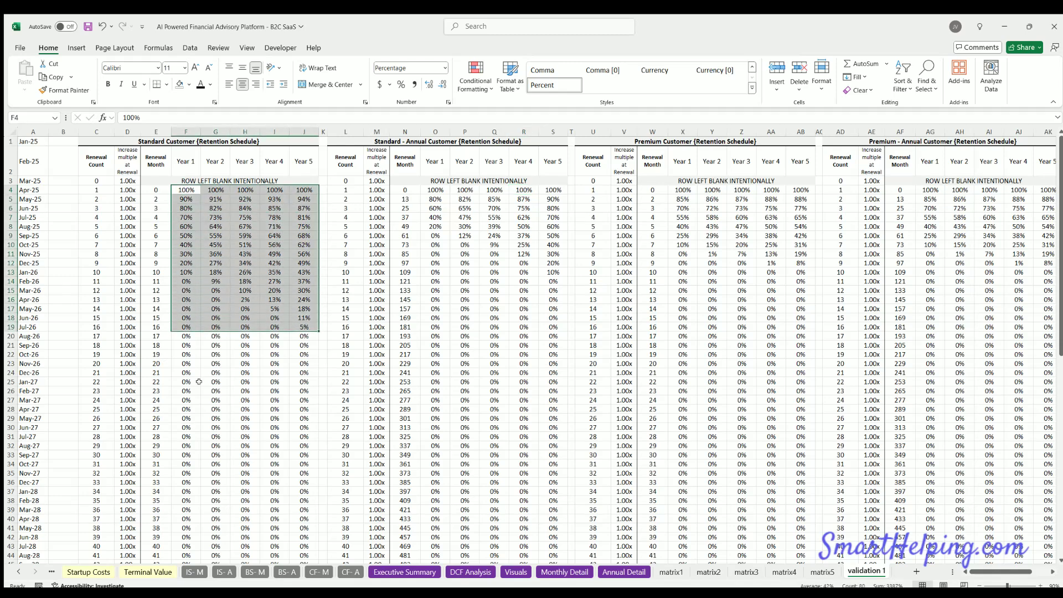
- Look at the Standard tier's Retention Rate at Contract Term row in Revenue Assumptions, including its FY 2025 input
{"action": "left_click", "coordinate": [17, 572]}
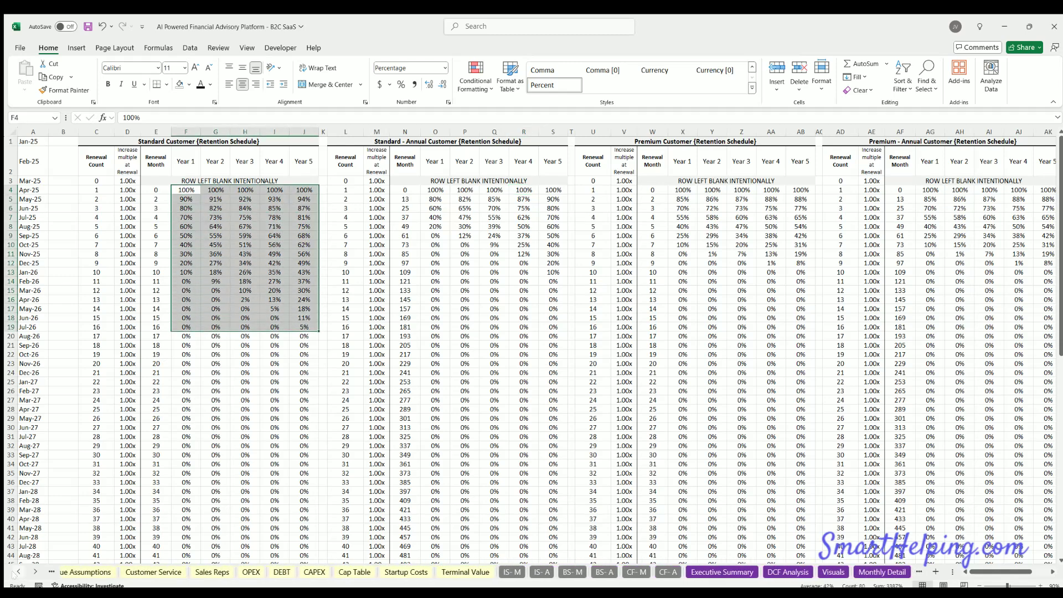
{"action": "left_click", "coordinate": [16, 572]}
{"action": "left_click", "coordinate": [195, 570]}
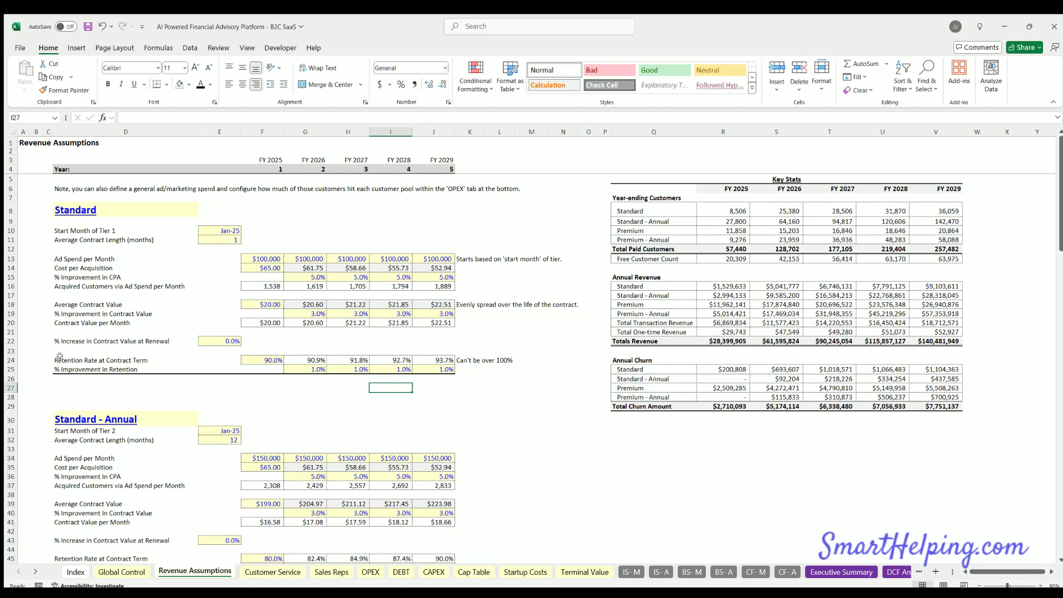
{"action": "left_click_drag", "start_coordinate": [60, 356], "coordinate": [476, 360]}
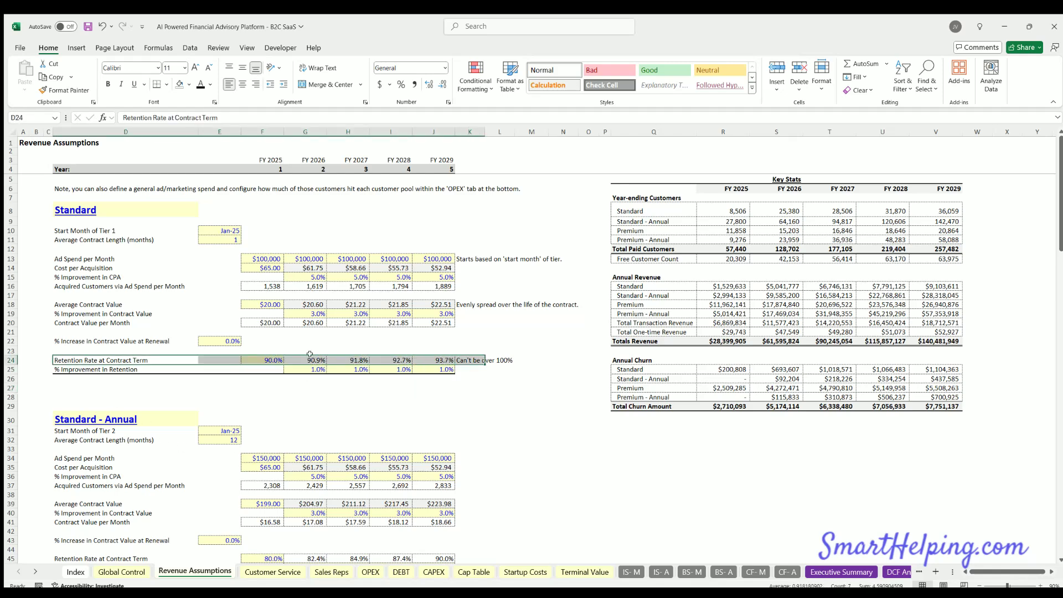
{"action": "left_click", "coordinate": [262, 357]}
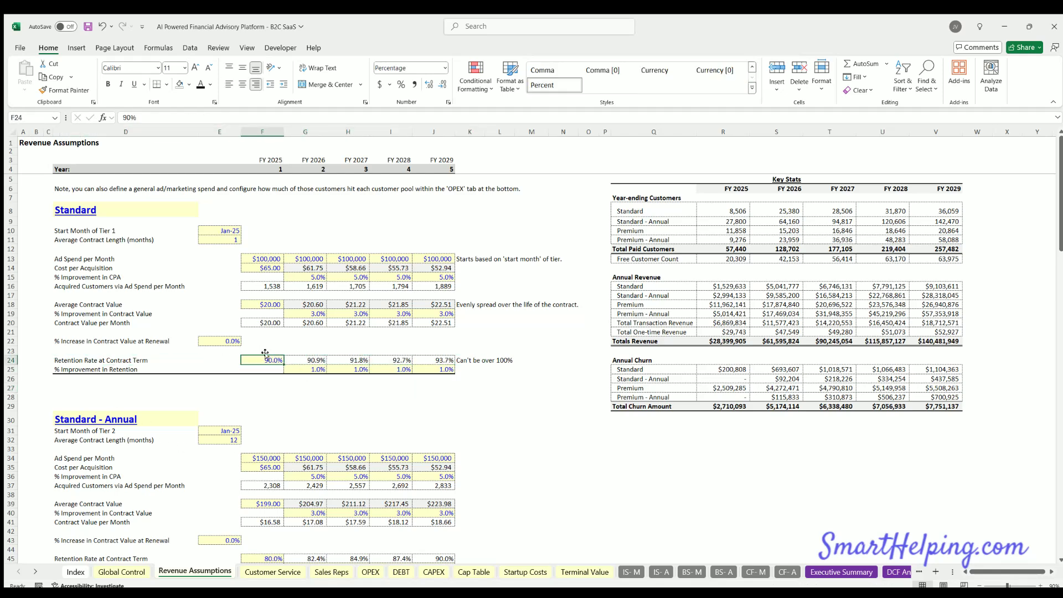
- Compare the Standard tier's Average Contract Length with its FY 2025 Retention Rate at Contract Term
{"action": "left_click", "coordinate": [225, 237]}
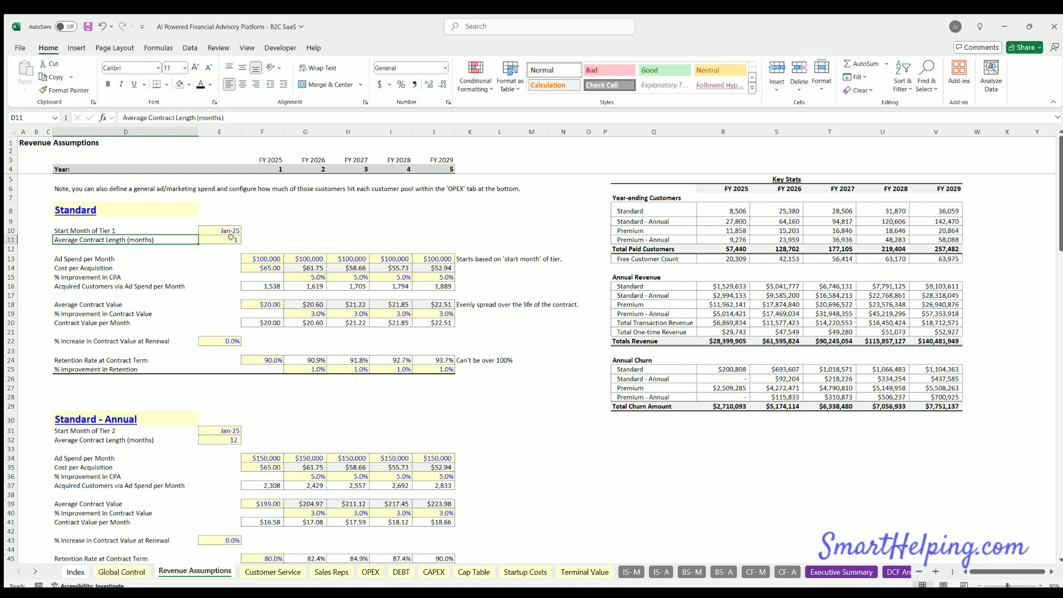
{"action": "left_click", "coordinate": [267, 358]}
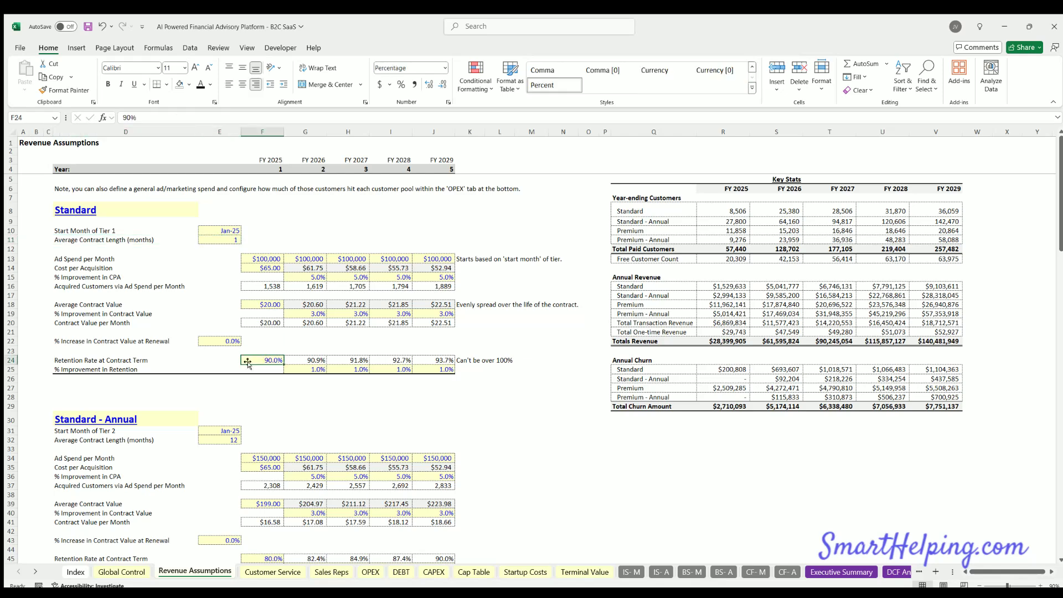
{"action": "left_click", "coordinate": [319, 406]}
{"action": "left_click", "coordinate": [256, 358]}
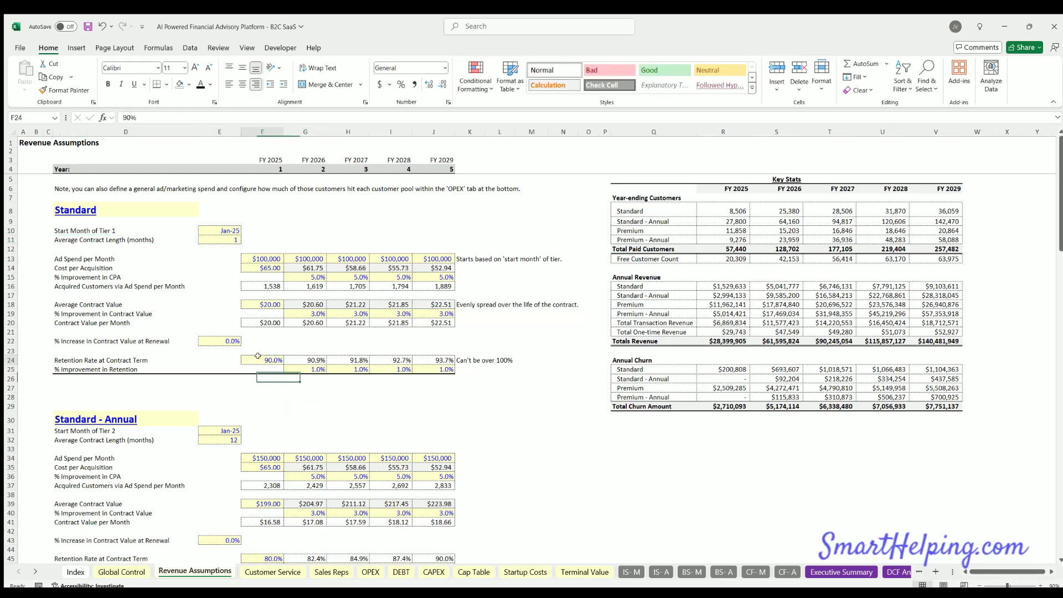
{"action": "left_click", "coordinate": [220, 238]}
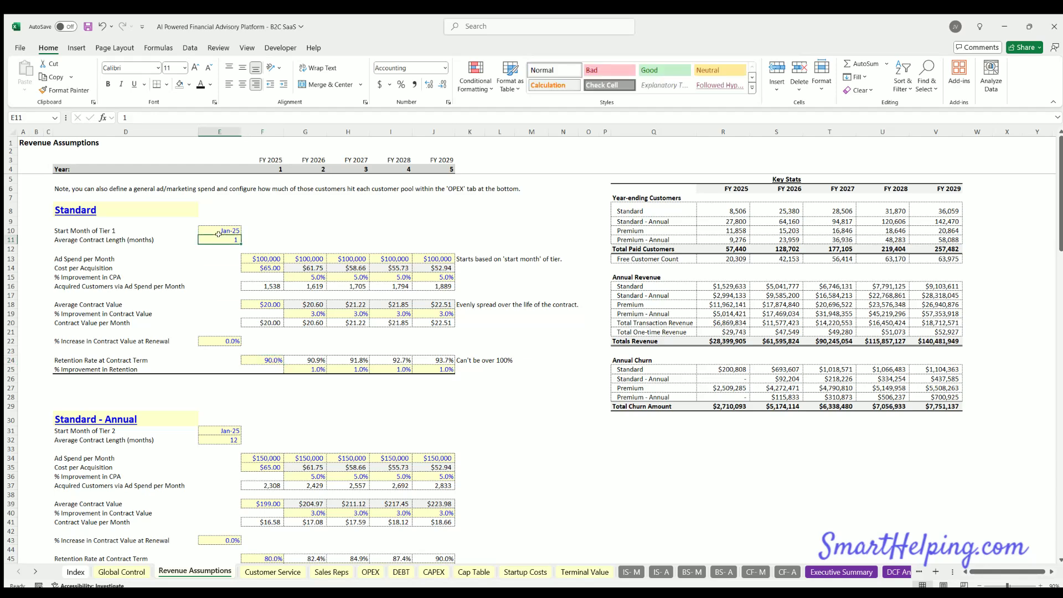
{"action": "left_click", "coordinate": [271, 358]}
{"action": "left_click", "coordinate": [309, 396]}
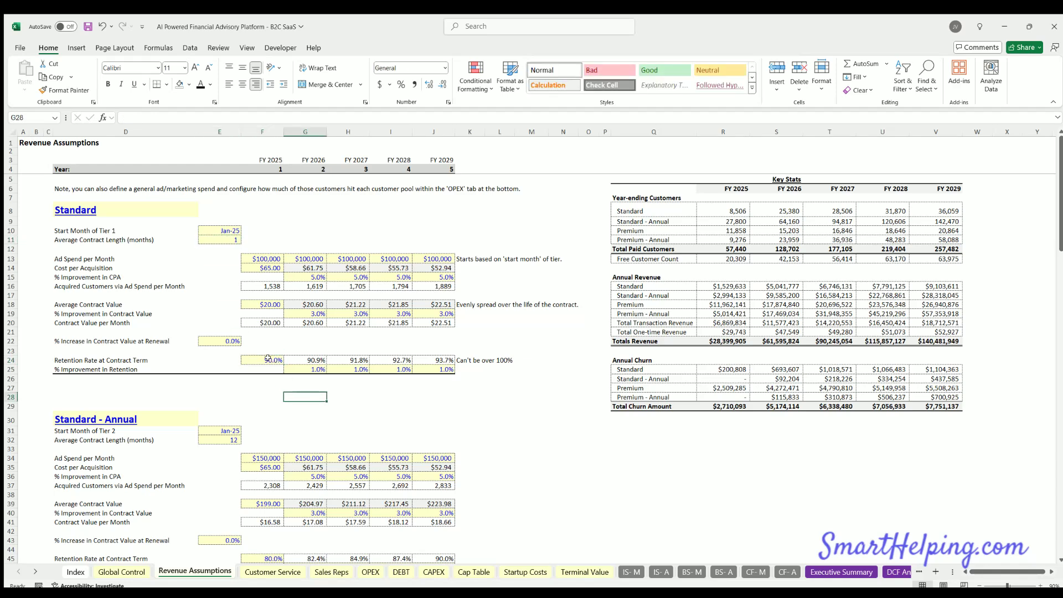
{"action": "left_click", "coordinate": [269, 358]}
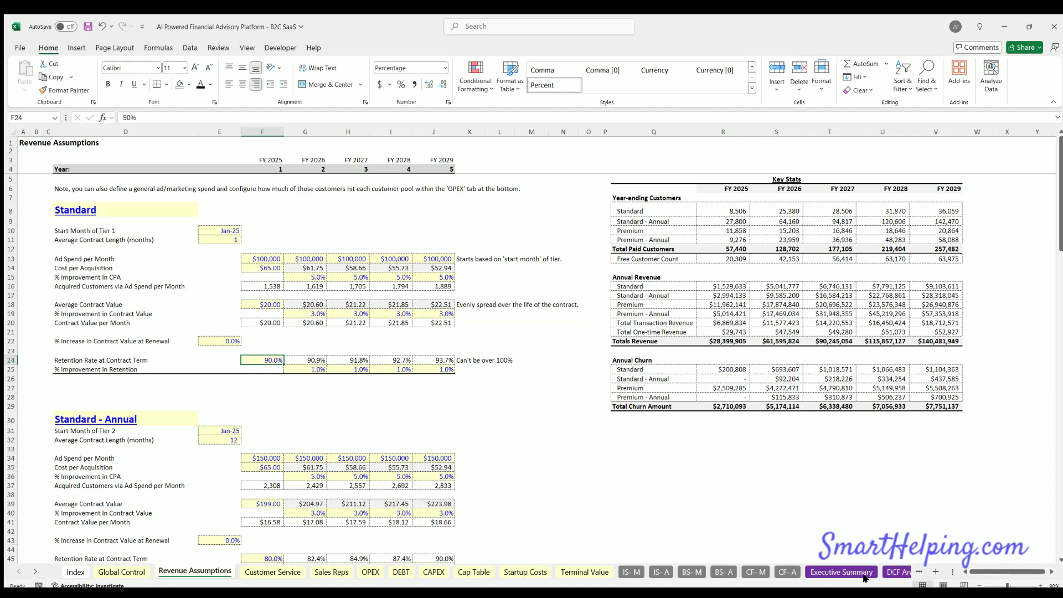
- Return to validation 1 and inspect the first four Year 1 retention cells of the Standard Customer schedule
{"action": "left_click", "coordinate": [35, 571]}
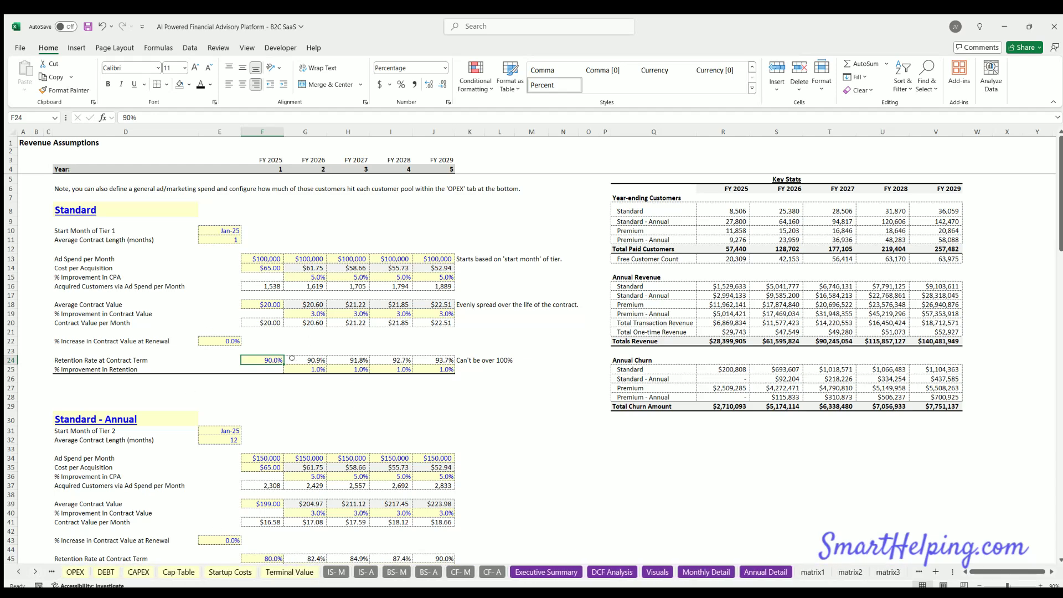
{"action": "left_click", "coordinate": [35, 571]}
{"action": "left_click", "coordinate": [35, 571]}
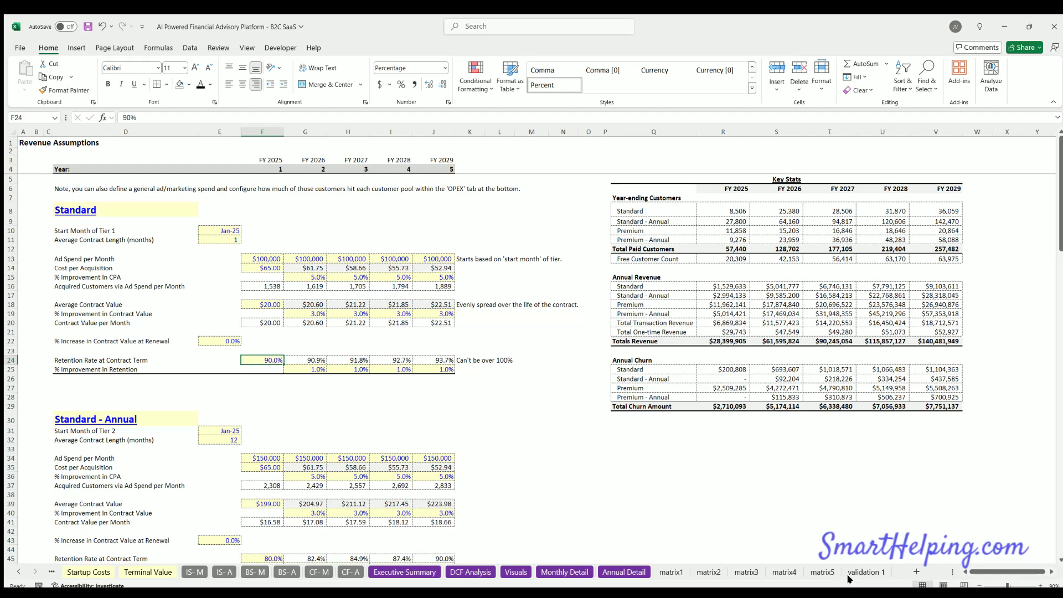
{"action": "left_click", "coordinate": [865, 571]}
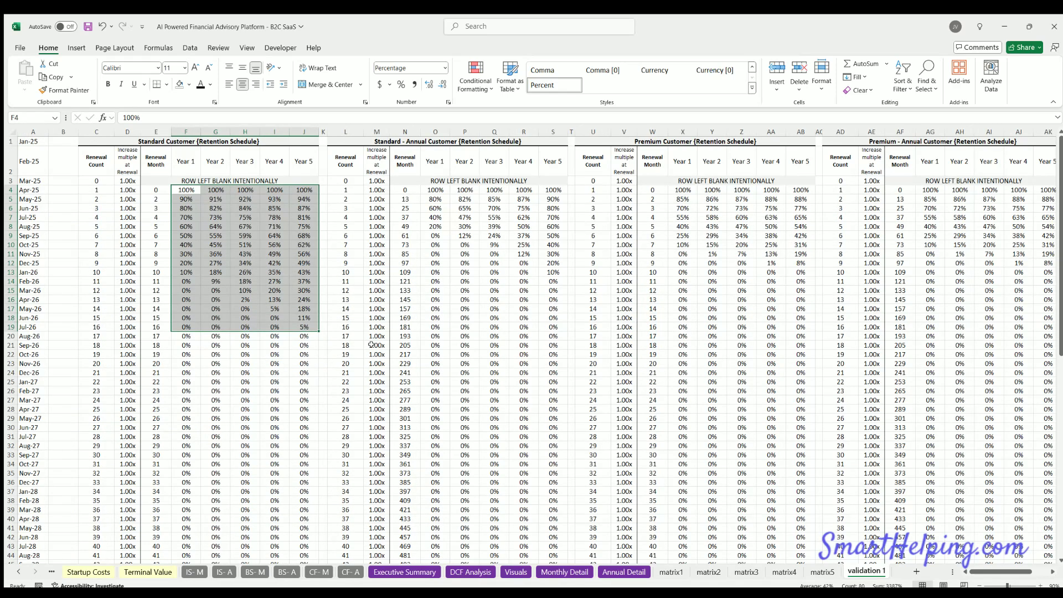
{"action": "left_click", "coordinate": [183, 189]}
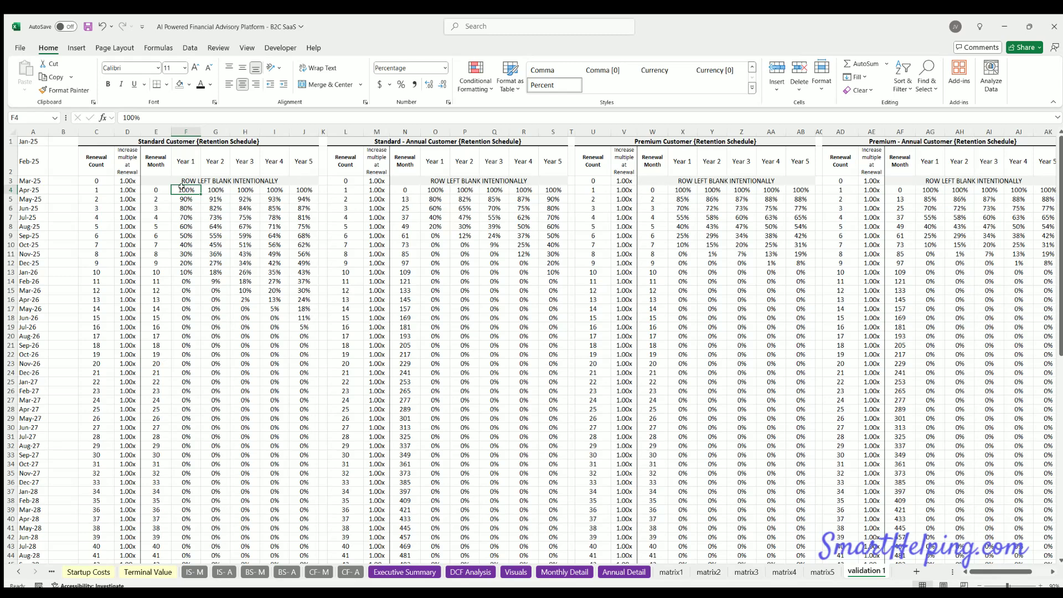
{"action": "left_click", "coordinate": [187, 198]}
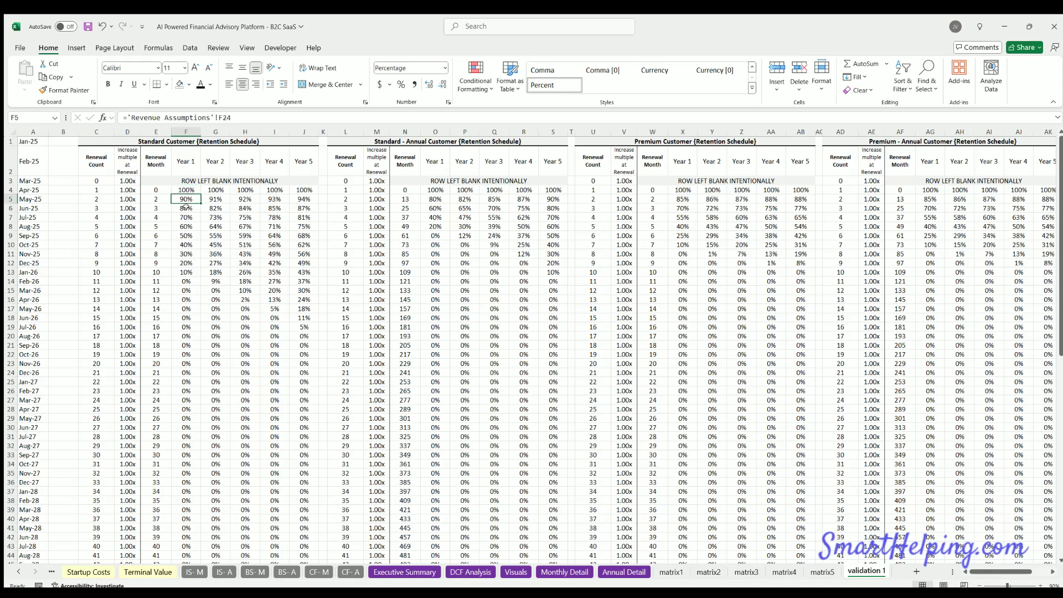
{"action": "left_click", "coordinate": [186, 206]}
{"action": "left_click", "coordinate": [186, 216]}
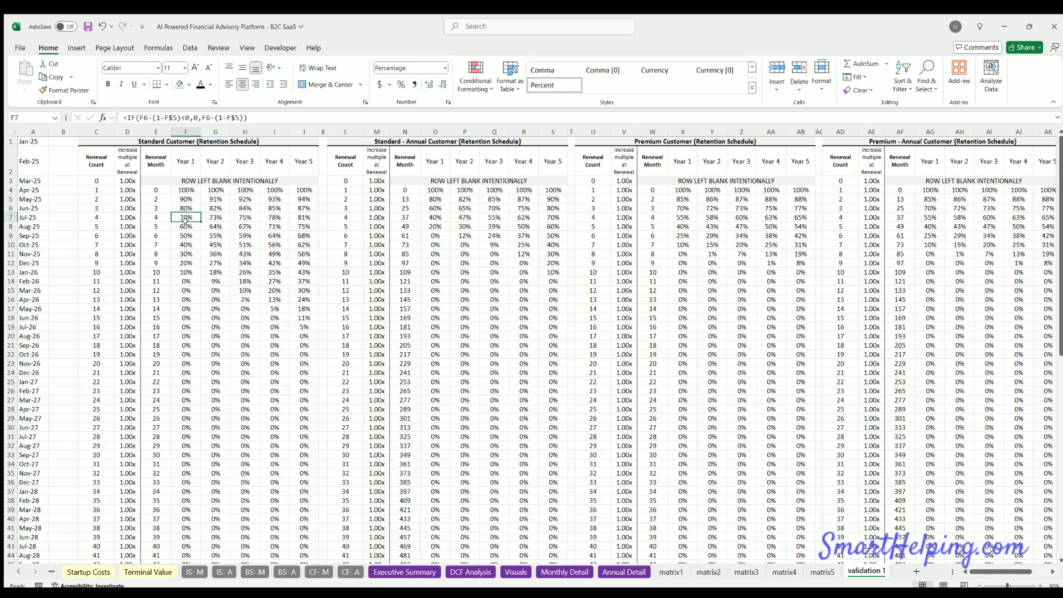
- Examine the lower Year 1 retention percentages in the Standard Customer schedule, from the Aug-25 row downward
{"action": "left_click_drag", "start_coordinate": [186, 226], "coordinate": [184, 437]}
{"action": "key", "text": "shift+Down"}
{"action": "key", "text": "shift+Down"}
{"action": "key", "text": "shift+Down"}
{"action": "key", "text": "shift+Down"}
{"action": "key", "text": "shift+Down"}
{"action": "key", "text": "shift+Down"}
{"action": "left_click", "coordinate": [186, 357]}
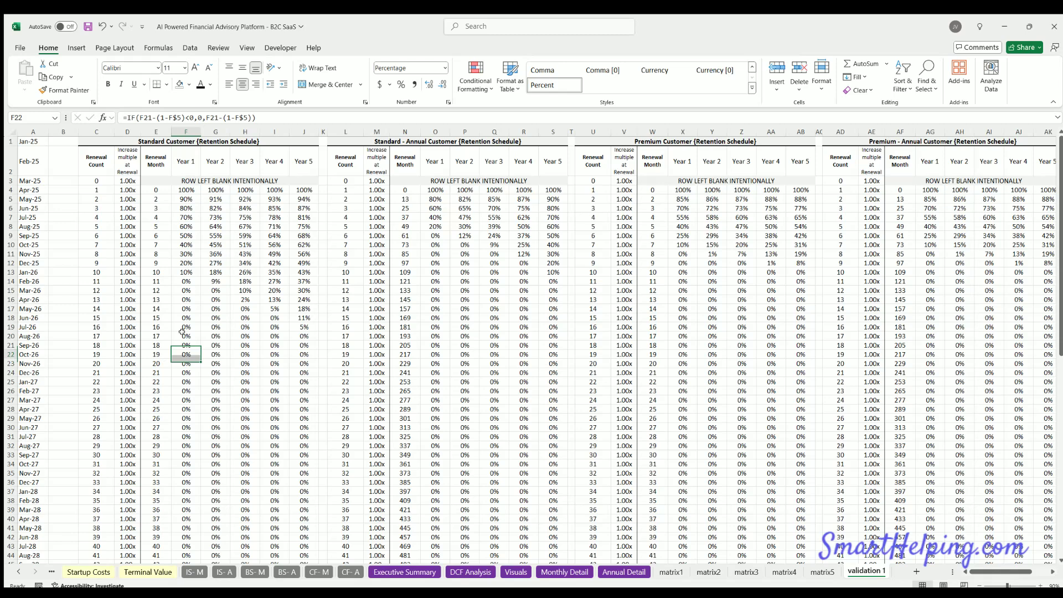
- Highlight the Standard Customer retention percentages for Year 1 and then across all five years, down to the Jan-27 row
{"action": "left_click", "coordinate": [182, 189]}
{"action": "key", "text": "shift+Down"}
{"action": "key", "text": "shift+Down"}
{"action": "key", "text": "shift+Down"}
{"action": "key", "text": "shift+Down"}
{"action": "key", "text": "shift+Down"}
{"action": "key", "text": "shift+Down"}
{"action": "key", "text": "shift+Down"}
{"action": "key", "text": "shift+Down"}
{"action": "key", "text": "shift+Down"}
{"action": "key", "text": "shift+Down"}
{"action": "key", "text": "shift+Down"}
{"action": "key", "text": "shift+Down"}
{"action": "key", "text": "shift+Down"}
{"action": "key", "text": "shift+Down"}
{"action": "key", "text": "shift+Down"}
{"action": "key", "text": "shift+Down"}
{"action": "key", "text": "shift+Down"}
{"action": "key", "text": "shift+Down"}
{"action": "key", "text": "shift+Down"}
{"action": "left_click_drag", "start_coordinate": [186, 189], "coordinate": [285, 381]}
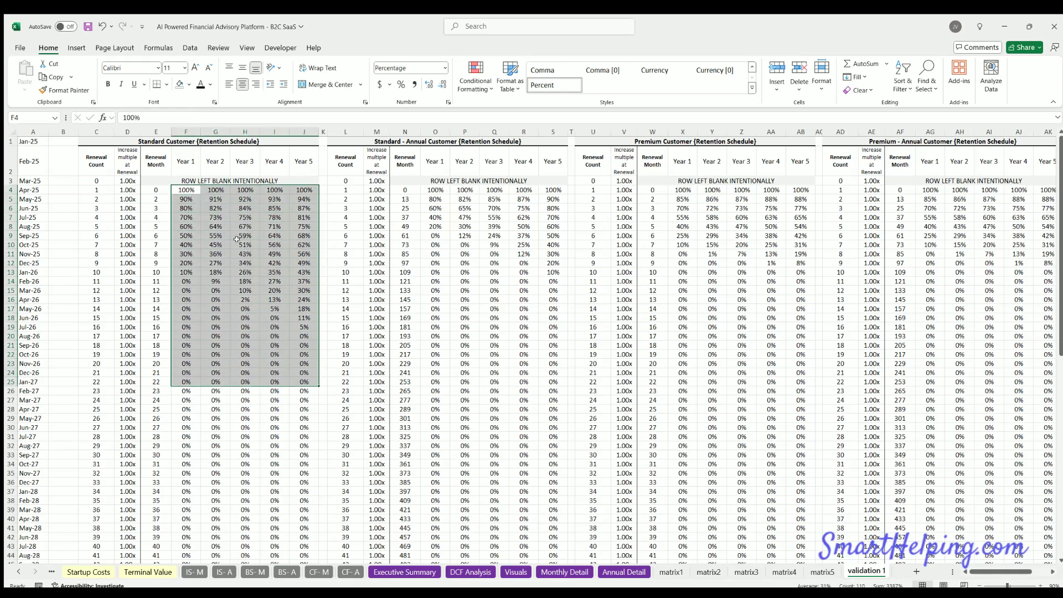
{"action": "left_click", "coordinate": [246, 351]}
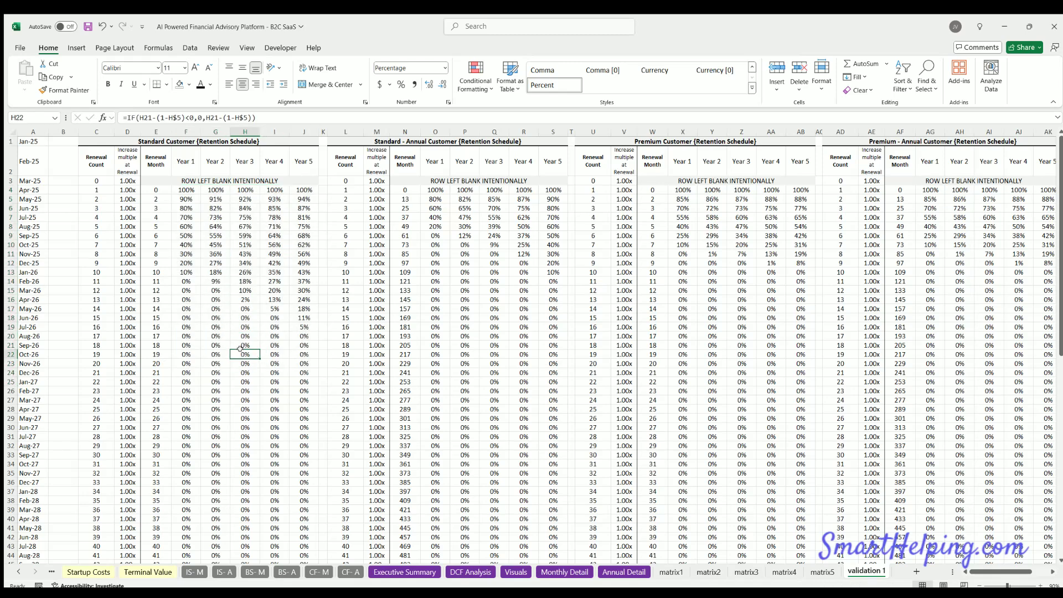
- Examine the Renewal Count and Increase multiple at Renewal columns in the Standard Customer schedule
{"action": "left_click", "coordinate": [18, 572]}
{"action": "left_click", "coordinate": [19, 571]}
{"action": "left_click", "coordinate": [18, 572]}
{"action": "left_click", "coordinate": [18, 572]}
{"action": "left_click", "coordinate": [19, 571]}
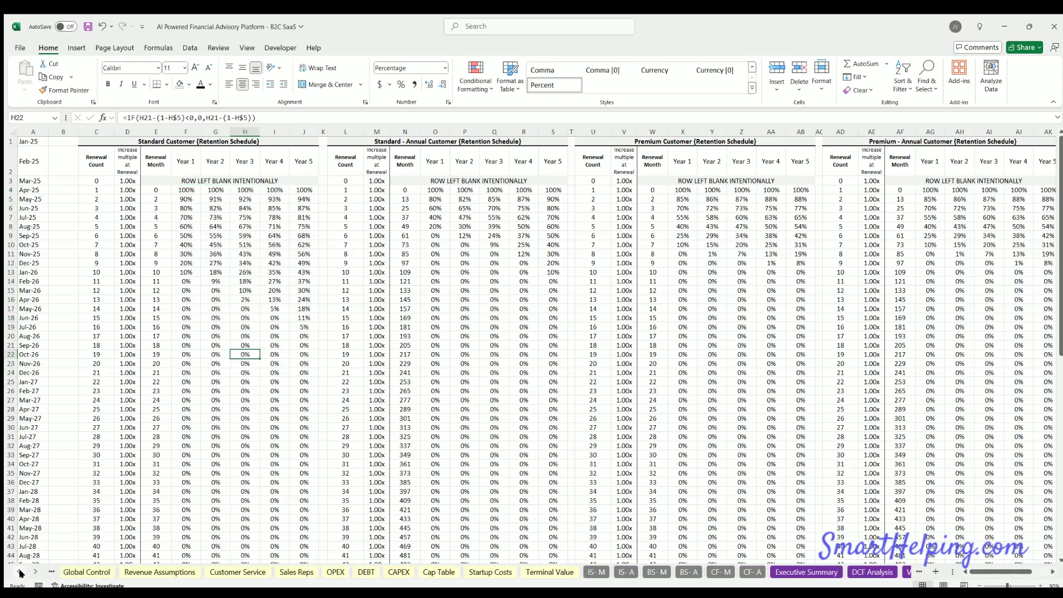
{"action": "left_click", "coordinate": [18, 572]}
{"action": "left_click_drag", "start_coordinate": [89, 159], "coordinate": [160, 161]}
{"action": "left_click_drag", "start_coordinate": [91, 159], "coordinate": [83, 327]}
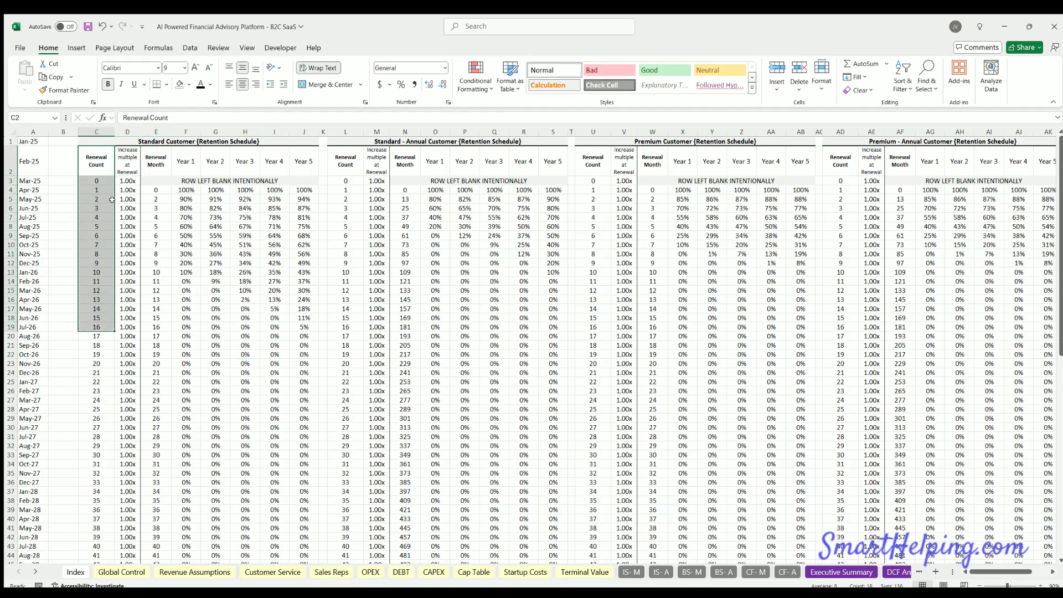
{"action": "left_click", "coordinate": [98, 187]}
{"action": "left_click", "coordinate": [98, 199]}
{"action": "left_click", "coordinate": [128, 198]}
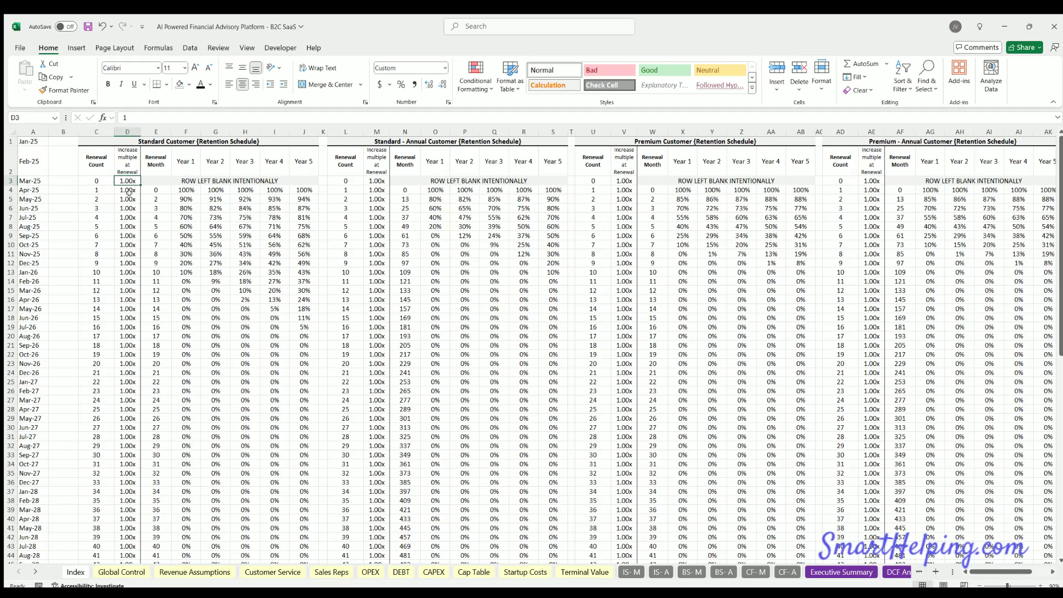
- In Revenue Assumptions, set the Standard tier's % Increase in Contract Value at Renewal to 5%
{"action": "left_click", "coordinate": [180, 572]}
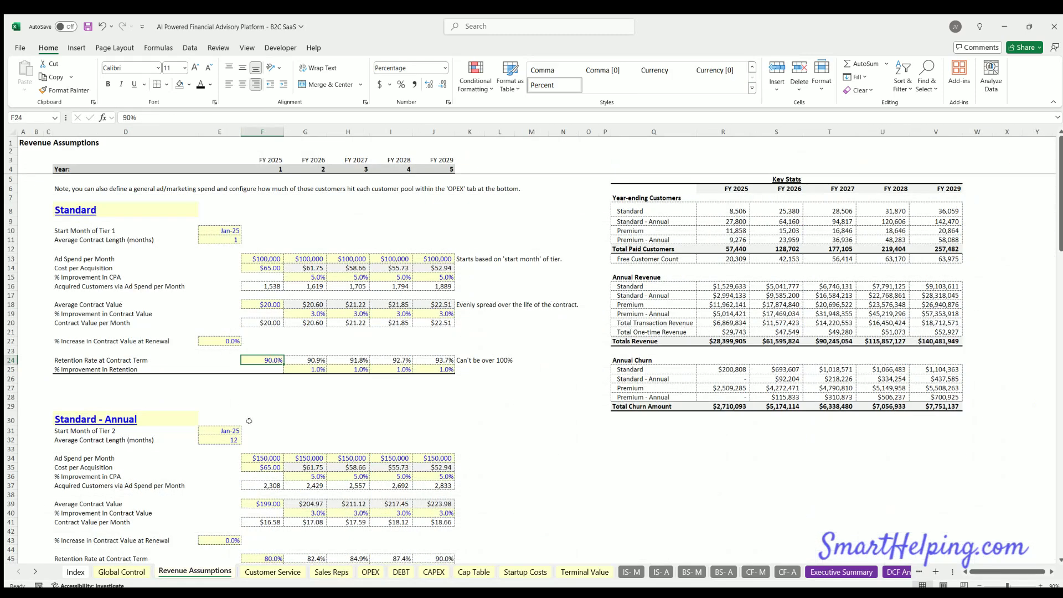
{"action": "left_click", "coordinate": [221, 336]}
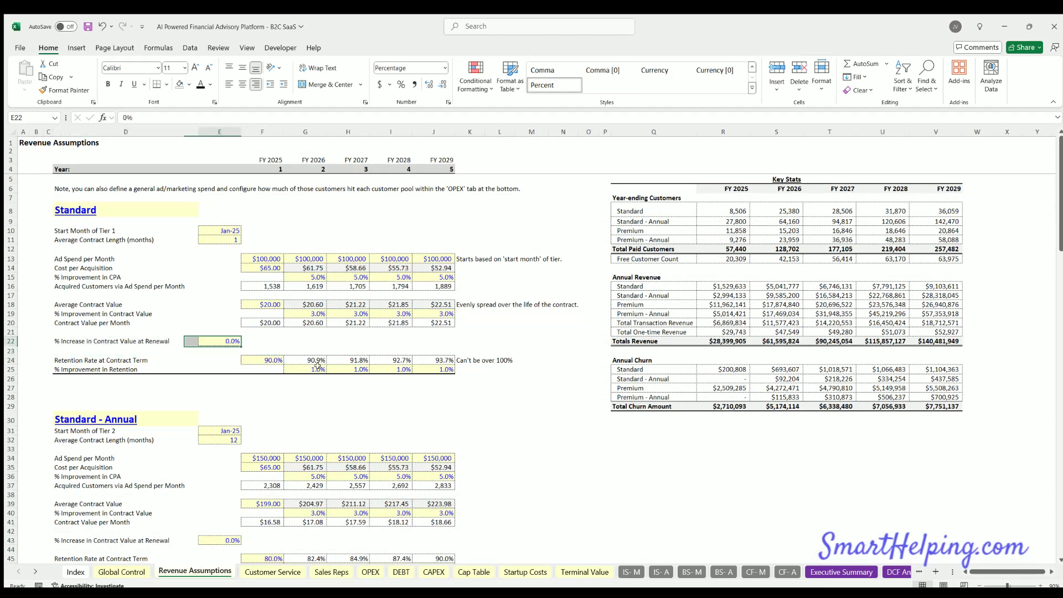
{"action": "type", "text": "5"}
{"action": "key", "text": "Return"}
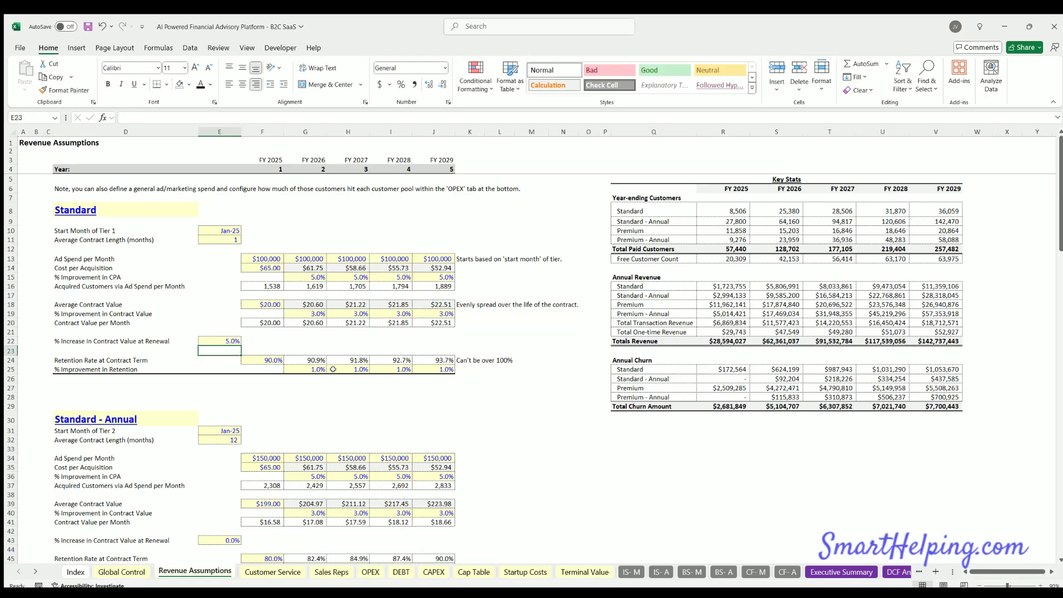
- Undo and redo the Standard tier's renewal increase twice to compare its effect on the Key Stats
{"action": "left_click", "coordinate": [102, 27]}
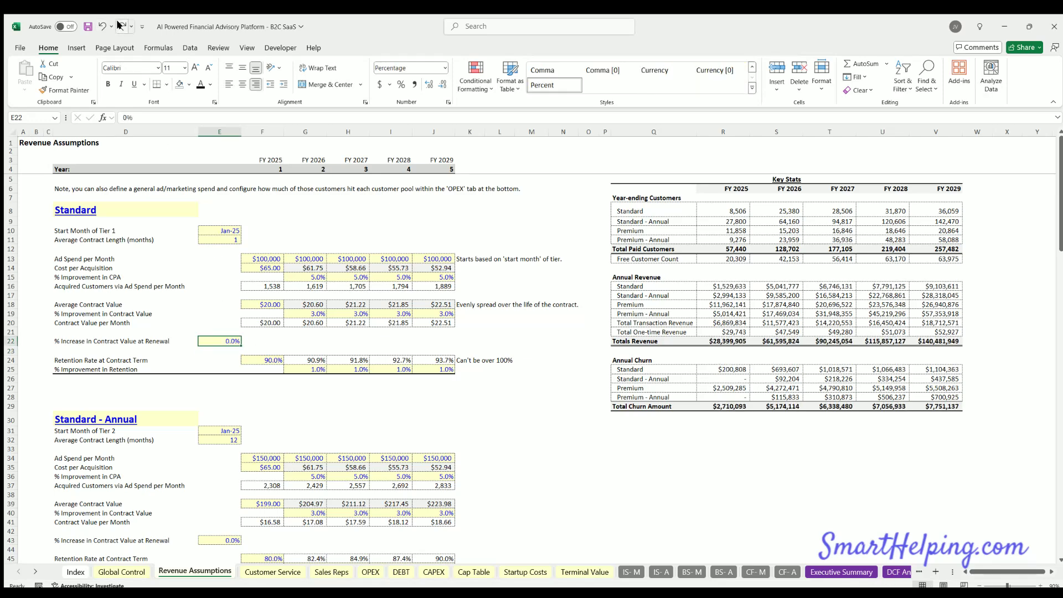
{"action": "left_click", "coordinate": [120, 25]}
{"action": "left_click", "coordinate": [104, 25]}
{"action": "left_click", "coordinate": [120, 25]}
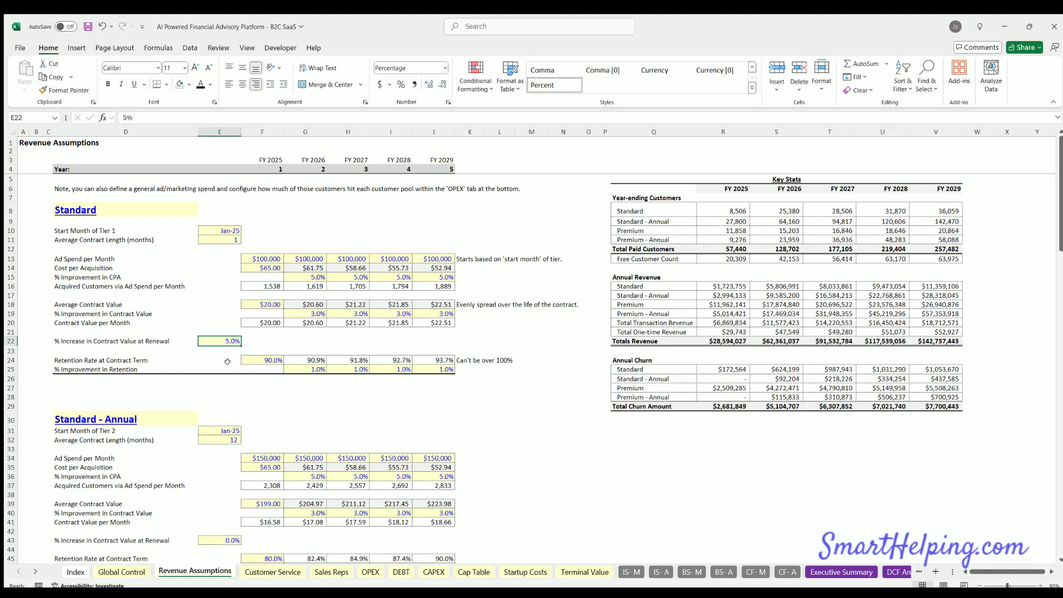
- Return to validation 1 and check the Standard Customer schedule's Increase multiple at Renewal formula and first Renewal Month
{"action": "left_click", "coordinate": [895, 568]}
{"action": "key", "text": "ctrl+Page_Down"}
{"action": "key", "text": "ctrl+Page_Down"}
{"action": "key", "text": "ctrl+Page_Down"}
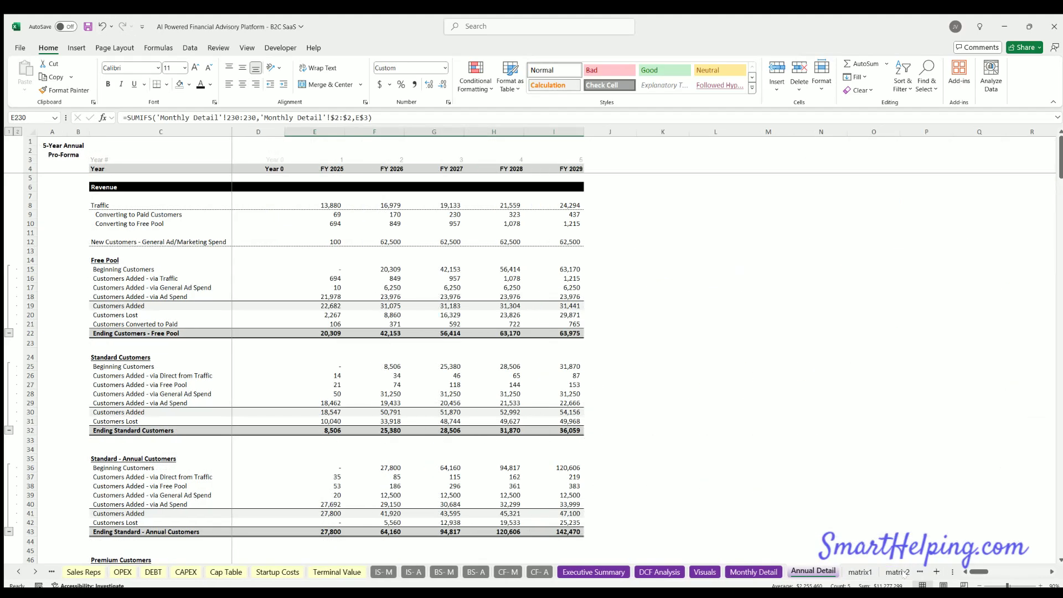
{"action": "key", "text": "ctrl+Page_Down"}
{"action": "key", "text": "ctrl+Page_Down"}
{"action": "key", "text": "ctrl+Page_Down"}
{"action": "key", "text": "ctrl+Page_Down"}
{"action": "key", "text": "ctrl+Page_Down"}
{"action": "key", "text": "ctrl+Page_Down"}
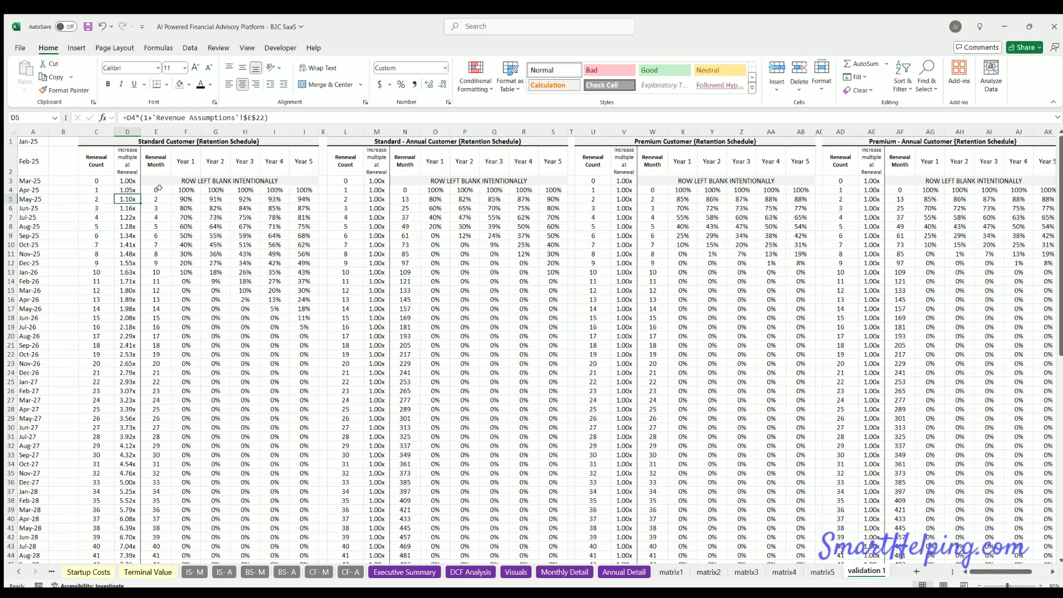
{"action": "left_click", "coordinate": [158, 189]}
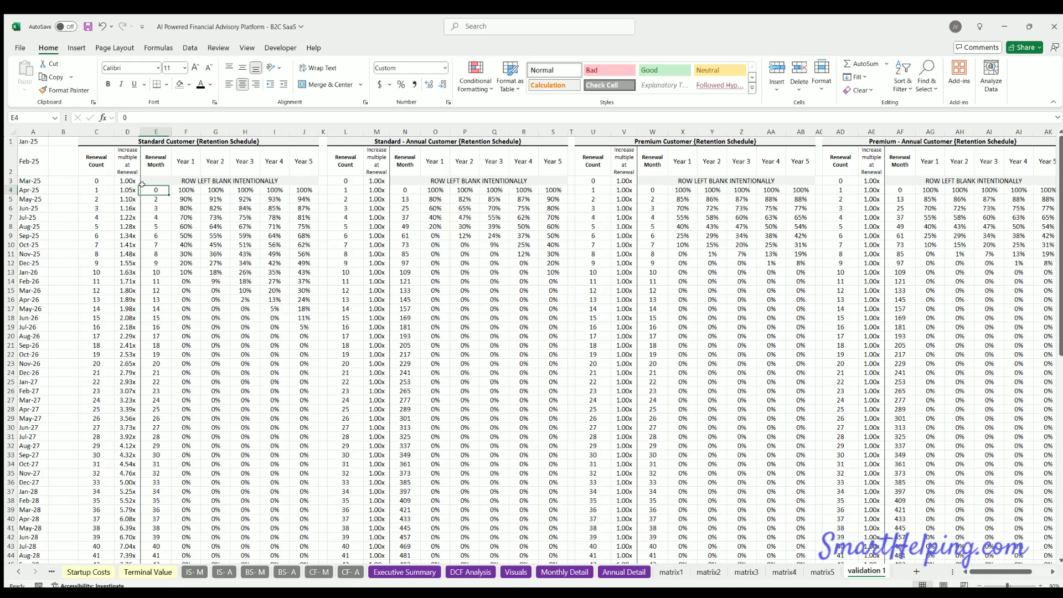
- Trace how the Standard Customer schedule's Increase multiple at Renewal compounds with each Renewal Count and Renewal Month
{"action": "left_click", "coordinate": [91, 175]}
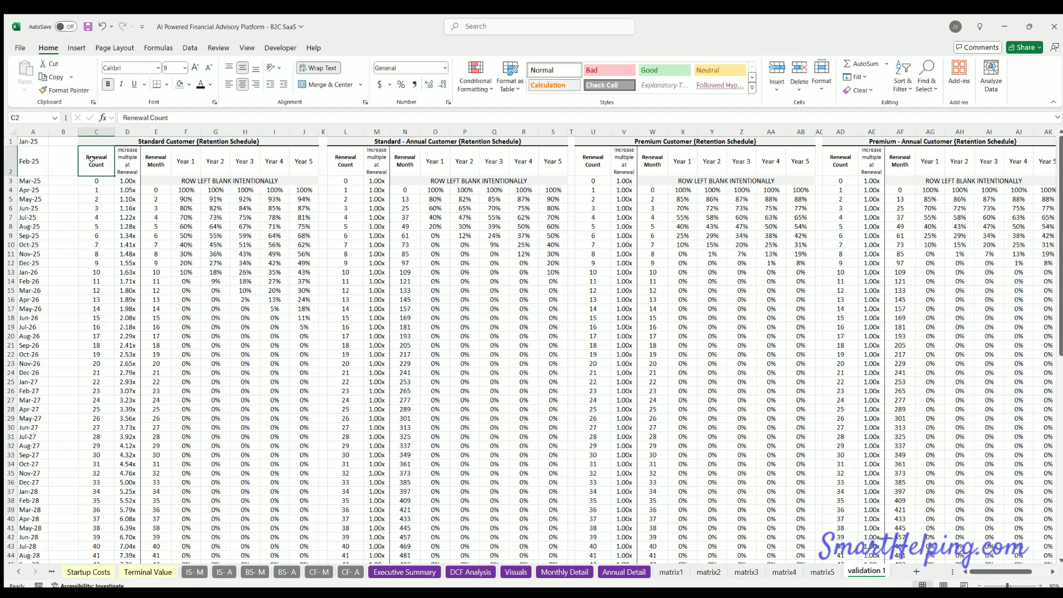
{"action": "left_click", "coordinate": [124, 187]}
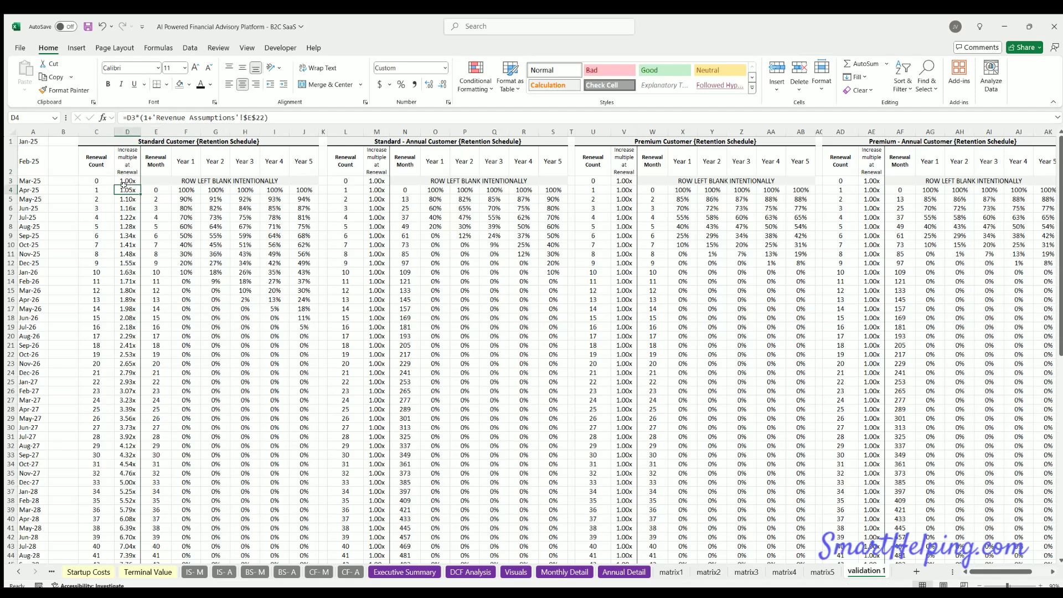
{"action": "key", "text": "Down"}
{"action": "key", "text": "Down"}
{"action": "left_click", "coordinate": [93, 204]}
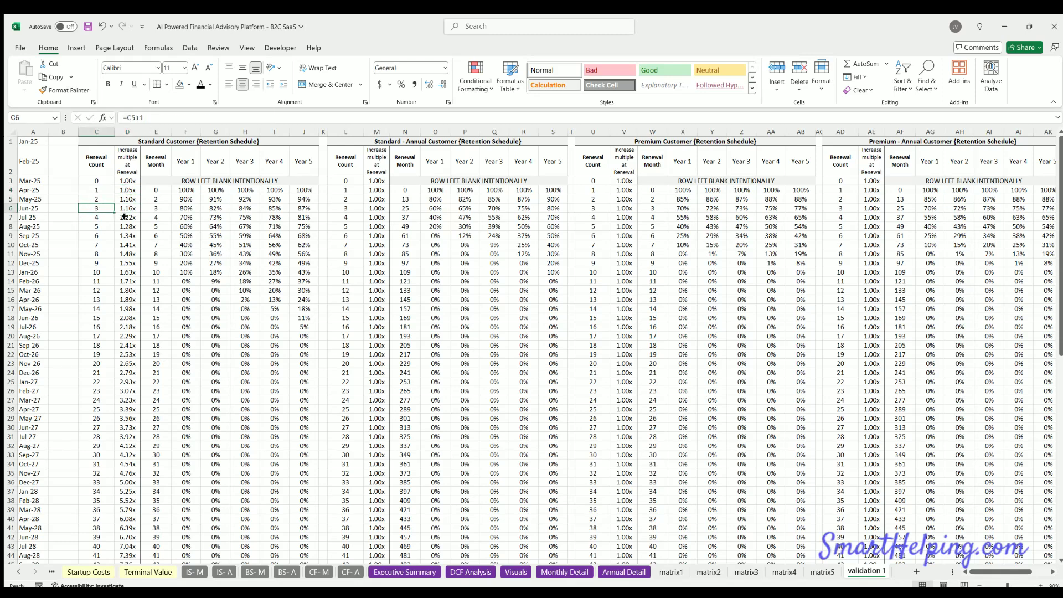
{"action": "key", "text": "Down"}
{"action": "key", "text": "Right"}
{"action": "left_click_drag", "start_coordinate": [155, 190], "coordinate": [155, 263]}
{"action": "left_click_drag", "start_coordinate": [126, 207], "coordinate": [122, 303]}
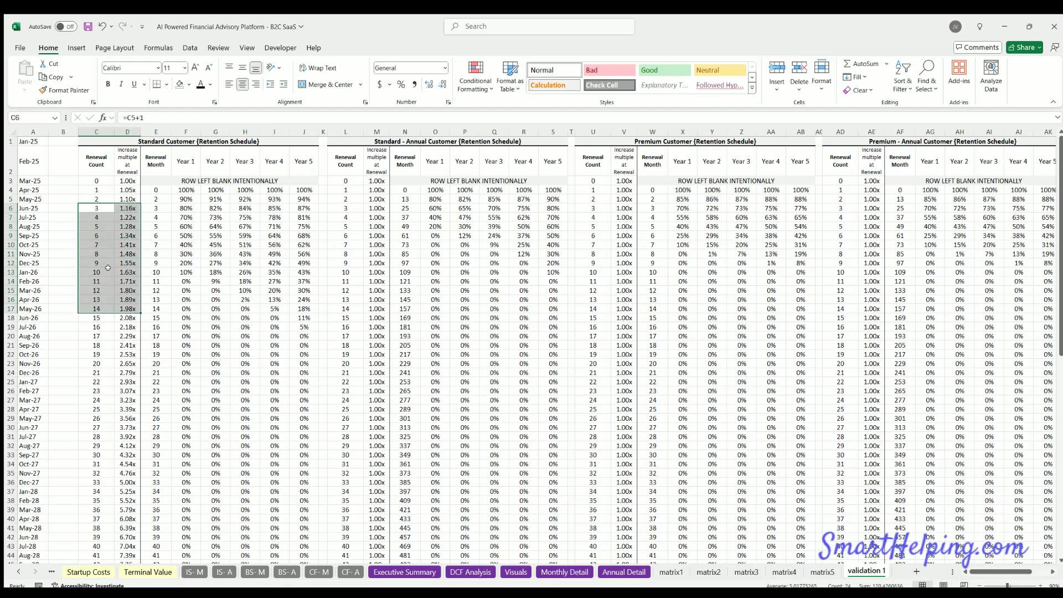
{"action": "left_click", "coordinate": [123, 208]}
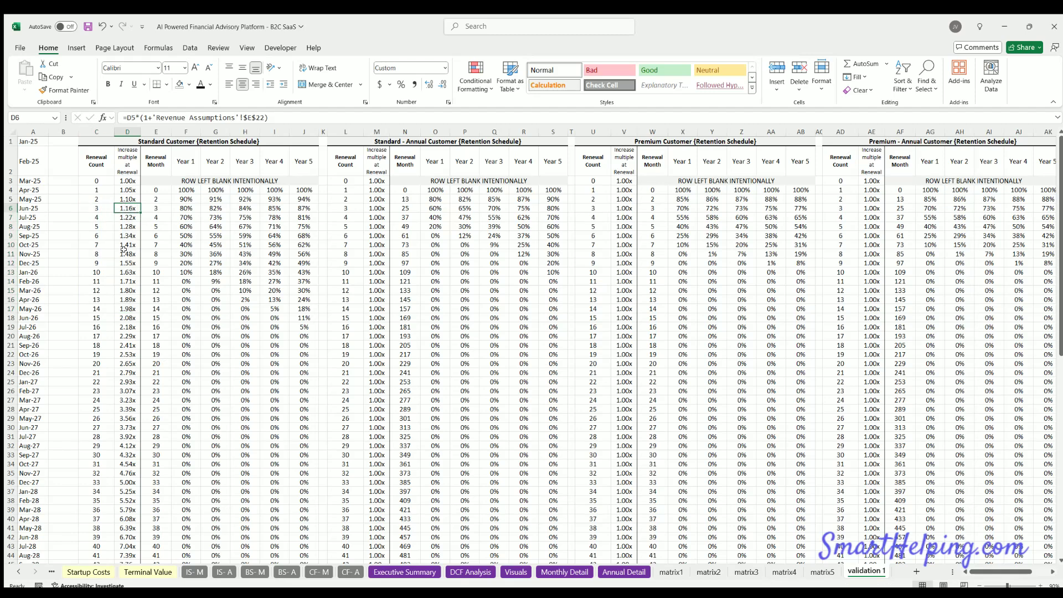
{"action": "left_click", "coordinate": [124, 250]}
{"action": "left_click", "coordinate": [128, 299]}
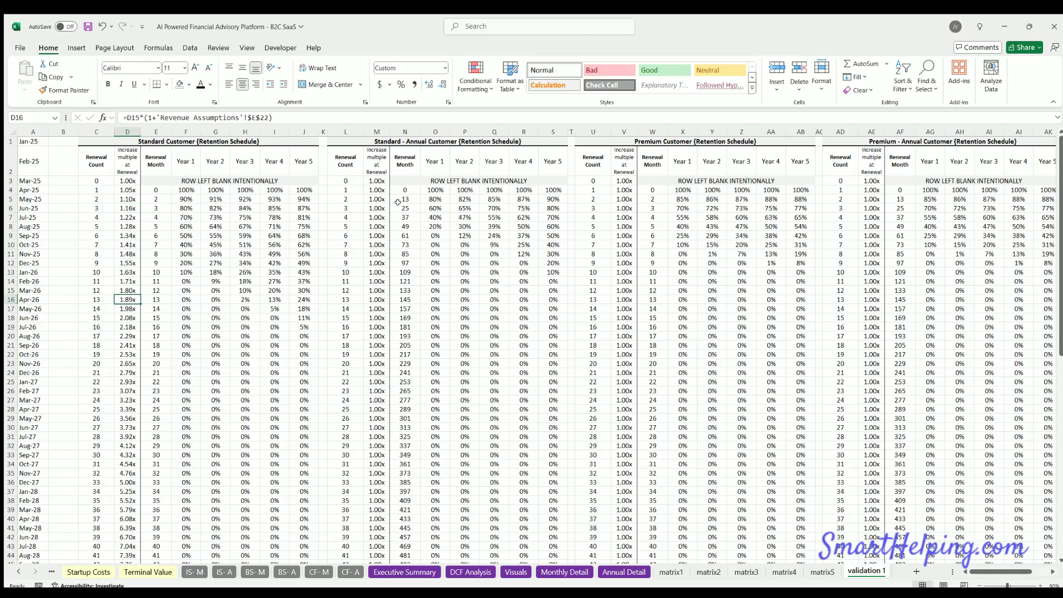
- Examine the Renewal Count, Increase multiple at Renewal and Renewal Month columns in the Standard - Annual Customer schedule
{"action": "left_click_drag", "start_coordinate": [349, 180], "coordinate": [348, 300]}
{"action": "left_click_drag", "start_coordinate": [357, 138], "coordinate": [388, 275]}
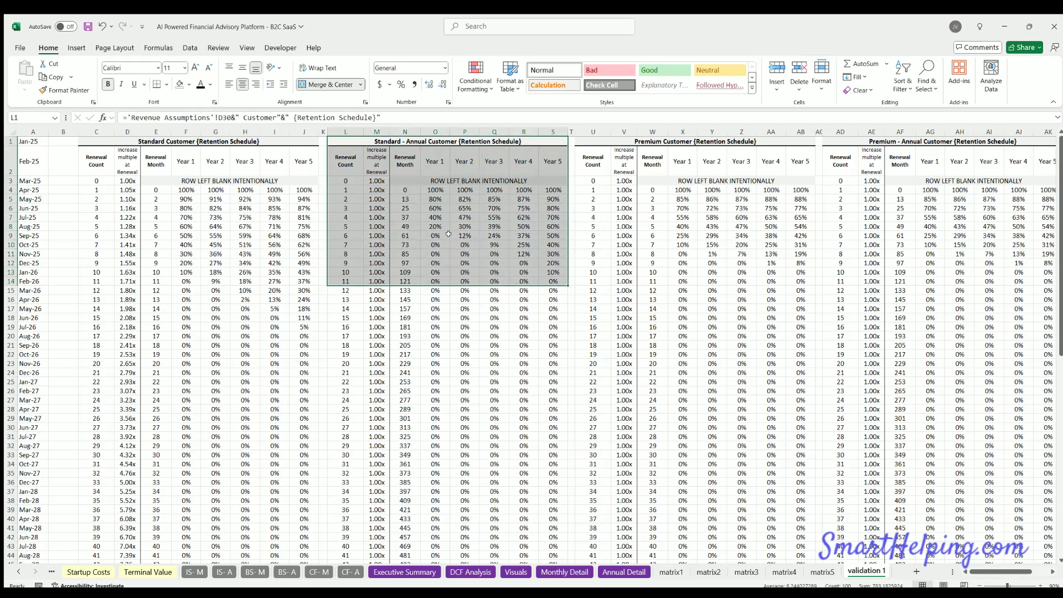
{"action": "left_click", "coordinate": [345, 177]}
{"action": "key", "text": "Down"}
{"action": "key", "text": "Down"}
{"action": "key", "text": "Down"}
{"action": "key", "text": "Down"}
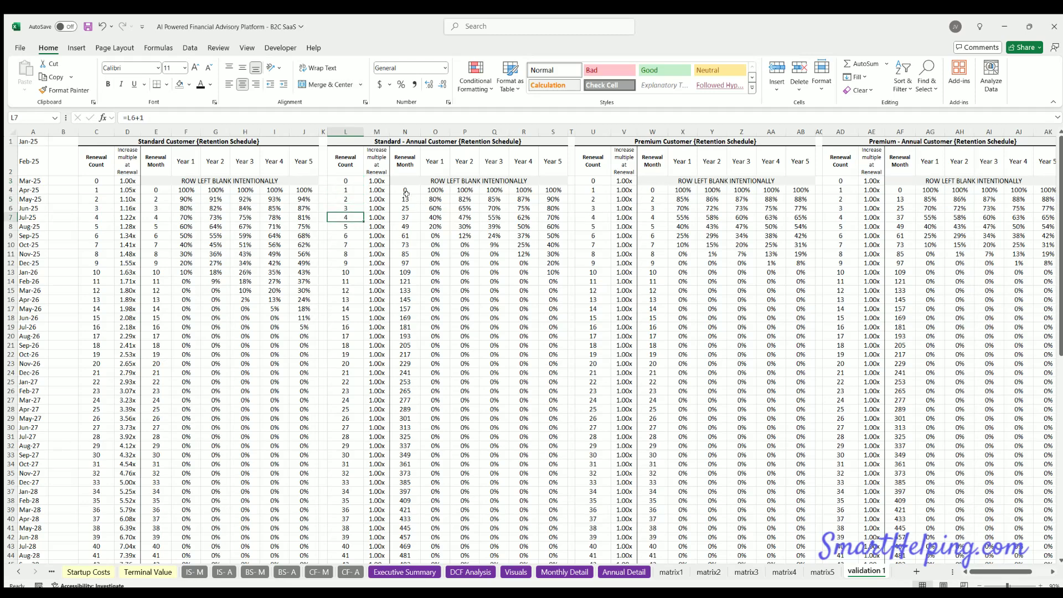
{"action": "left_click", "coordinate": [406, 192]}
{"action": "left_click", "coordinate": [408, 209]}
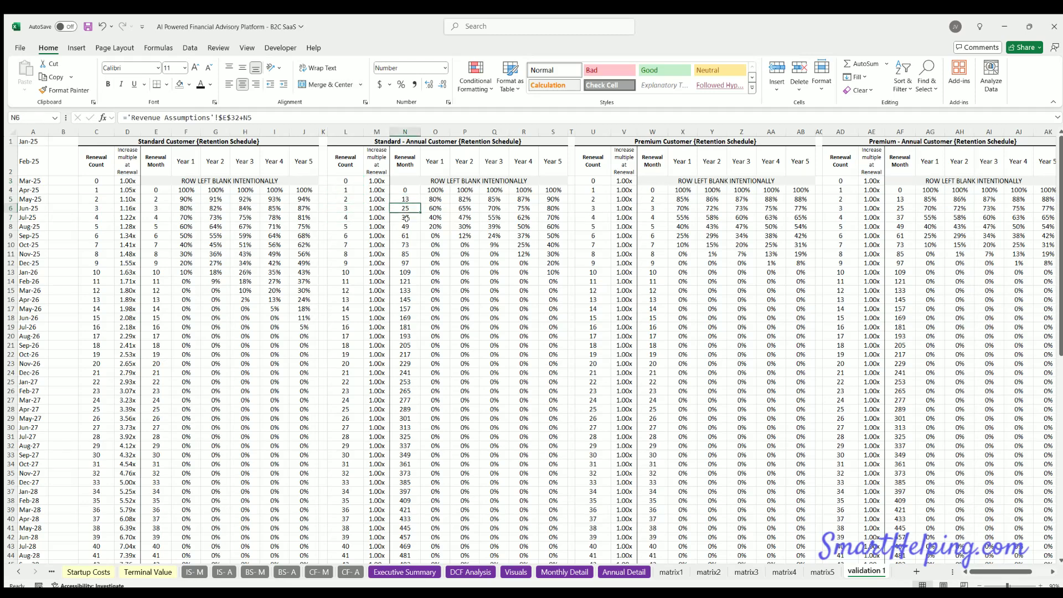
{"action": "left_click", "coordinate": [406, 223]}
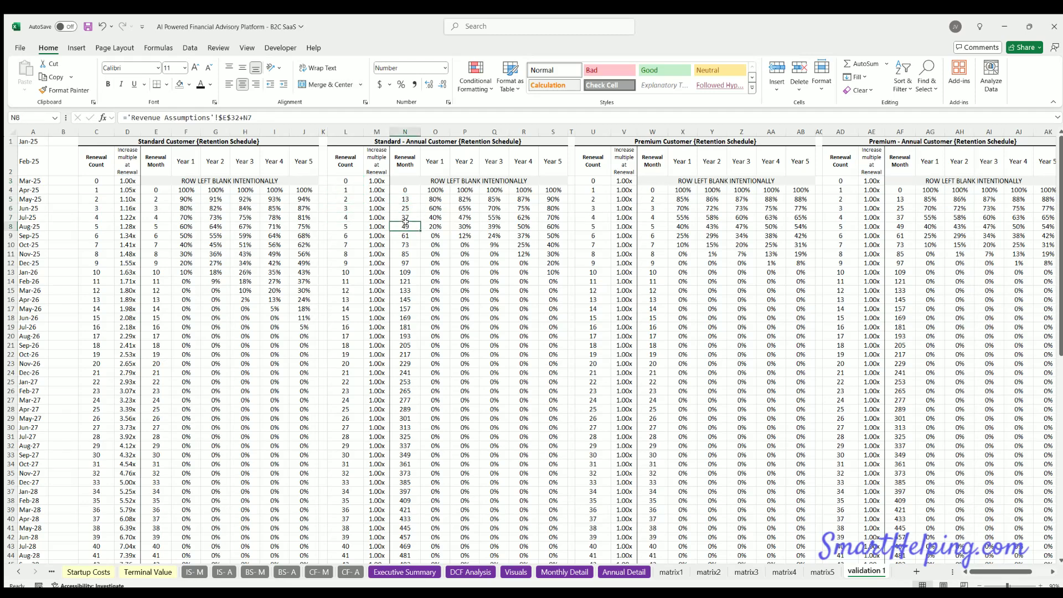
- On matrix2, compare the first cohort's % of cohort remaining across months 1 to 12 with month 13
{"action": "left_click", "coordinate": [709, 572]}
{"action": "scroll", "coordinate": [223, 311], "scroll_direction": "down", "scroll_amount": 20}
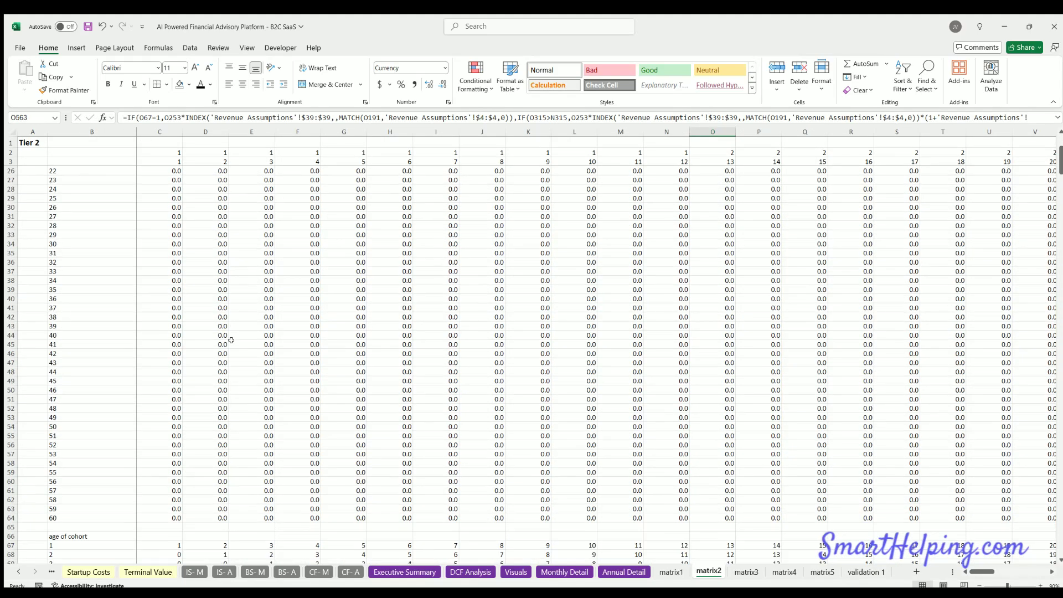
{"action": "scroll", "coordinate": [229, 371], "scroll_direction": "down", "scroll_amount": 7}
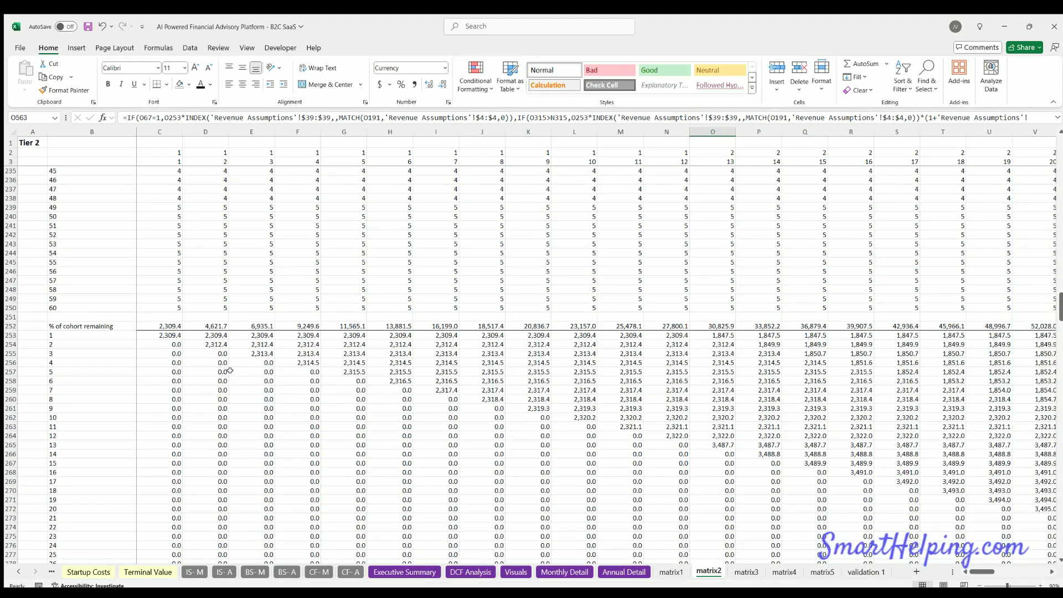
{"action": "scroll", "coordinate": [230, 370], "scroll_direction": "down", "scroll_amount": 4}
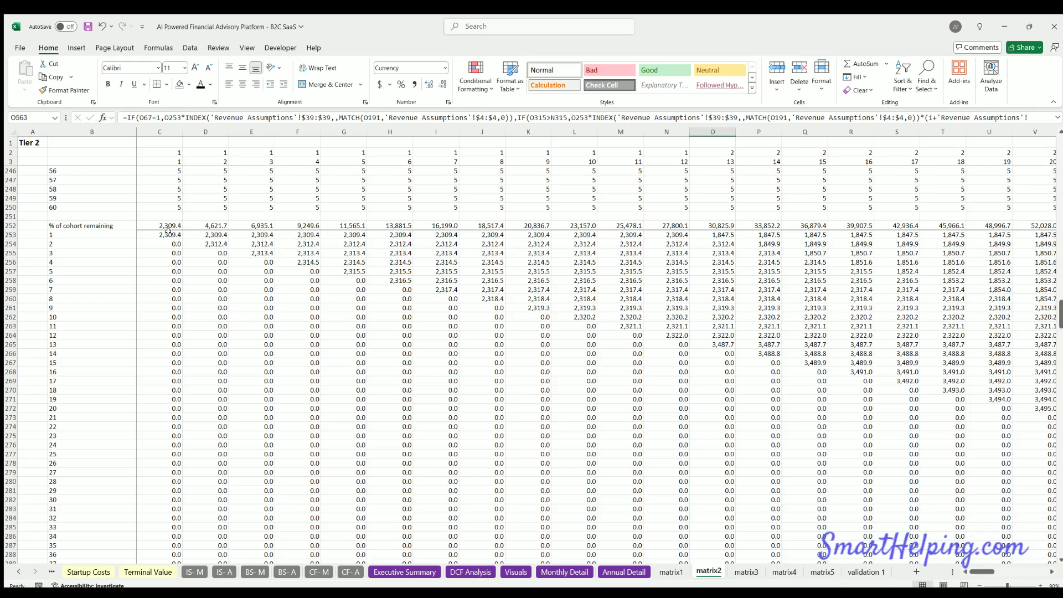
{"action": "left_click", "coordinate": [166, 233]}
{"action": "left_click_drag", "start_coordinate": [232, 236], "coordinate": [681, 235]}
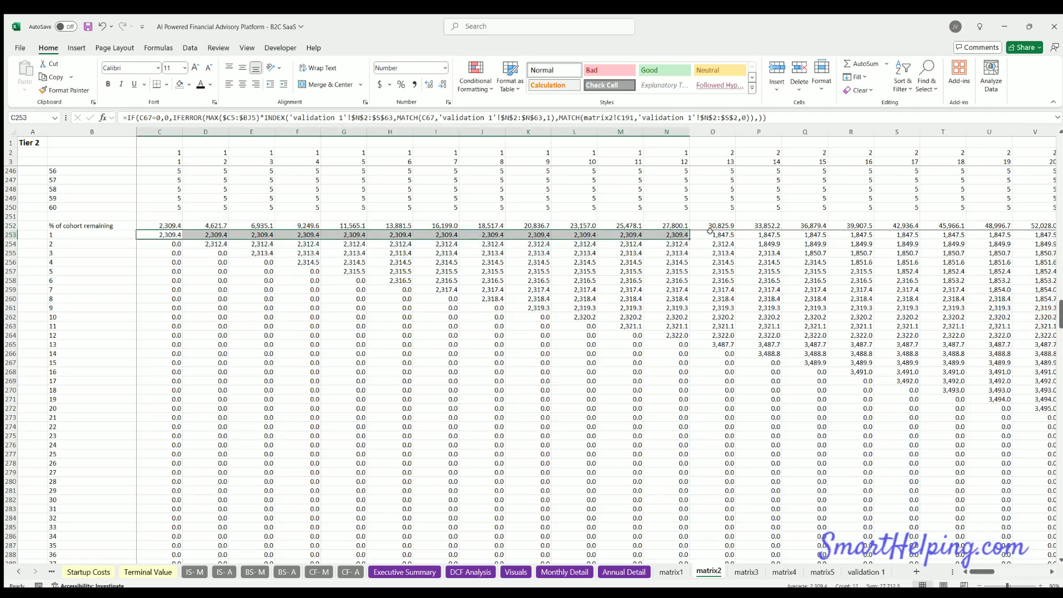
{"action": "left_click", "coordinate": [710, 233]}
- Check the Renewal Count formula for the first cohort in month 13 on matrix2
{"action": "scroll", "coordinate": [406, 384], "scroll_direction": "down", "scroll_amount": 13}
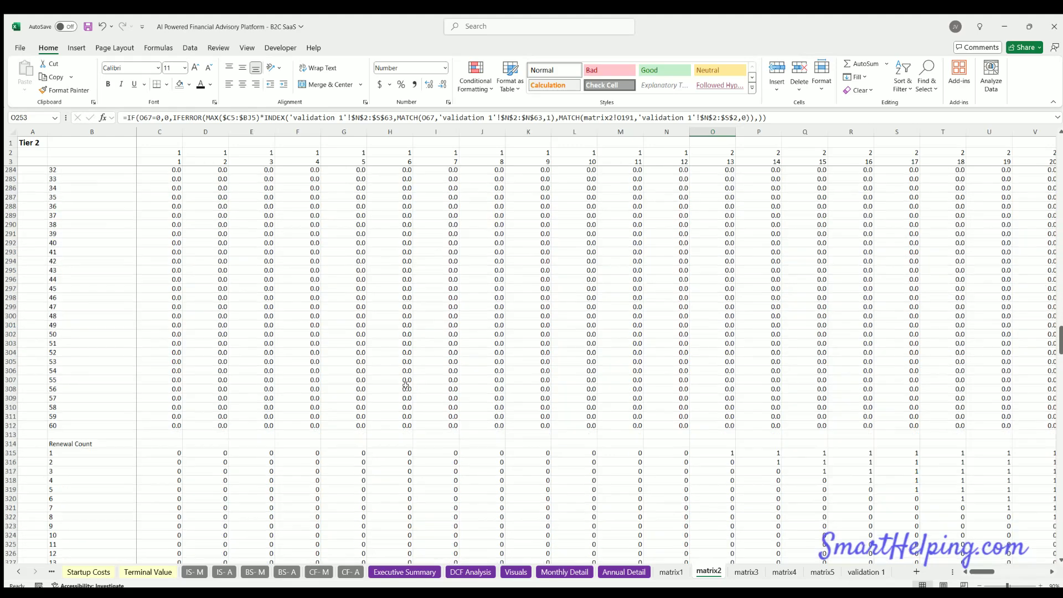
{"action": "scroll", "coordinate": [405, 385], "scroll_direction": "down", "scroll_amount": 20}
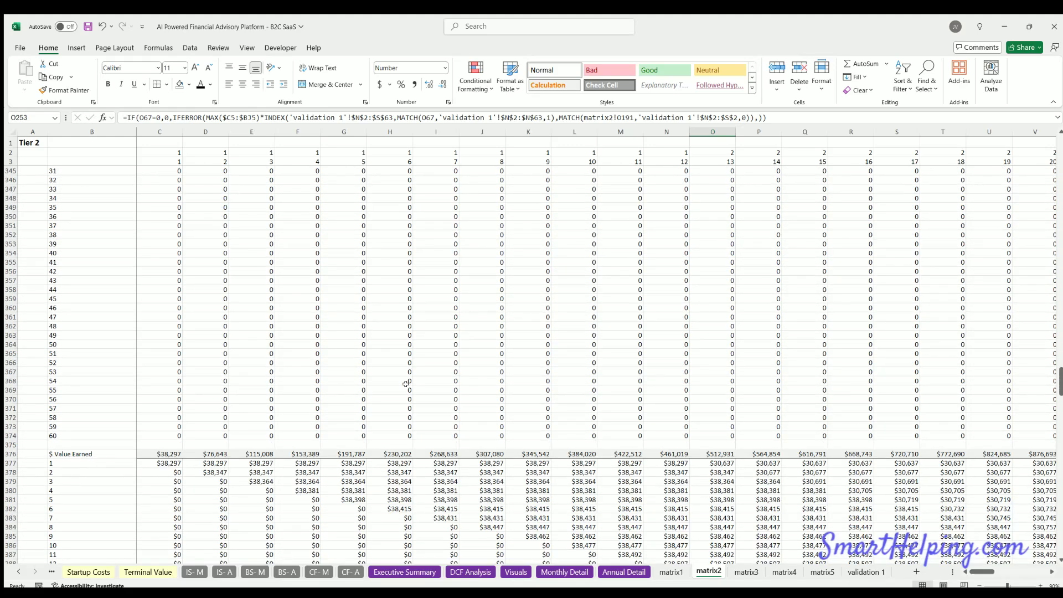
{"action": "scroll", "coordinate": [406, 383], "scroll_direction": "up", "scroll_amount": 9}
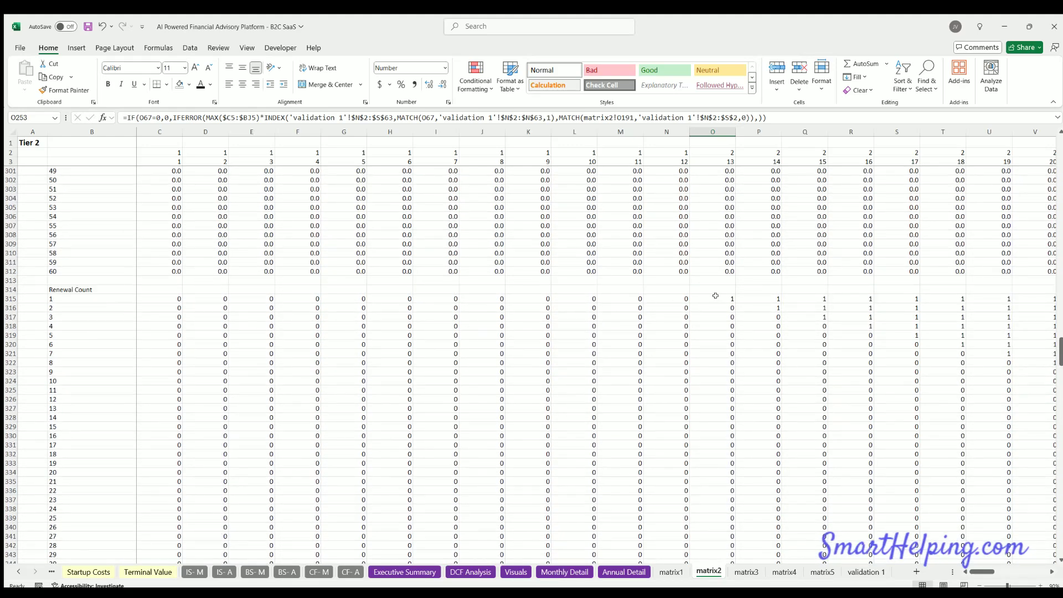
{"action": "left_click", "coordinate": [715, 297]}
- Review the $ Value Earned, Churn and Churn $ blocks on matrix2, checking the first cohort's month 13 Churn $ formula
{"action": "scroll", "coordinate": [272, 427], "scroll_direction": "down", "scroll_amount": 20}
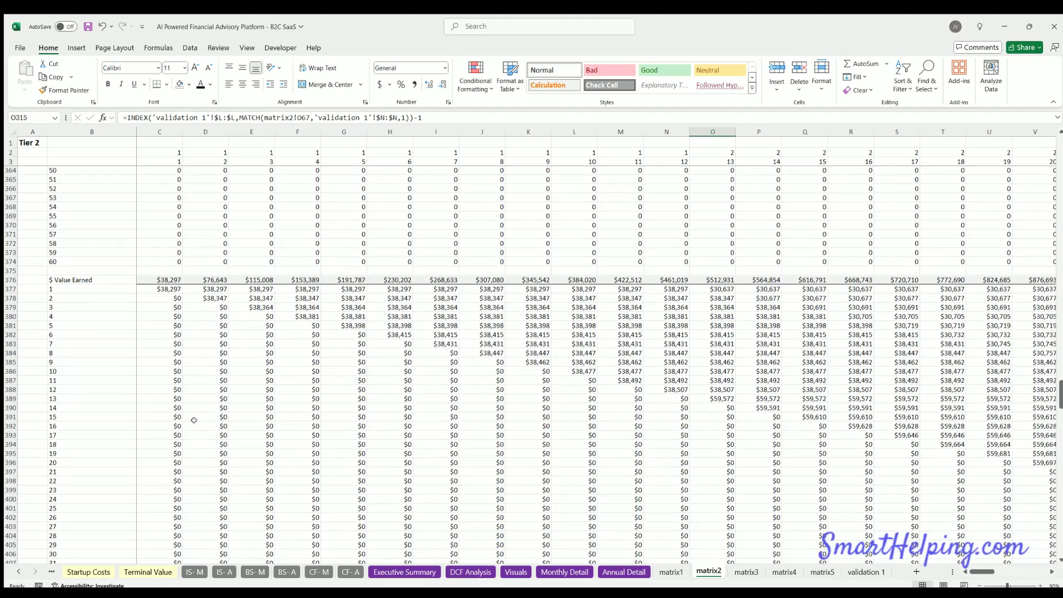
{"action": "scroll", "coordinate": [194, 420], "scroll_direction": "down", "scroll_amount": 12}
{"action": "scroll", "coordinate": [193, 375], "scroll_direction": "up", "scroll_amount": 11}
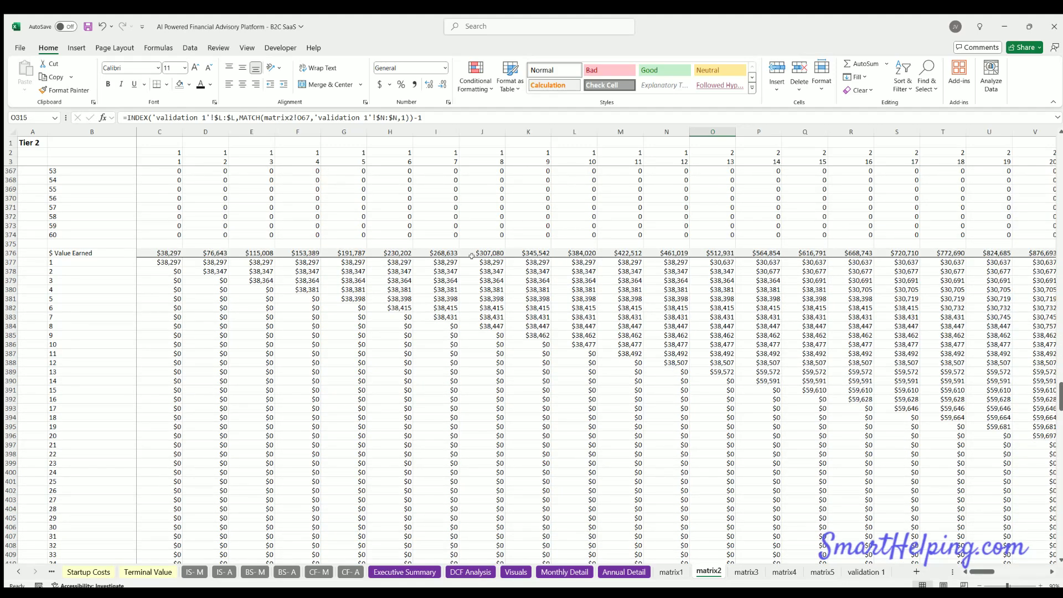
{"action": "scroll", "coordinate": [252, 433], "scroll_direction": "down", "scroll_amount": 20}
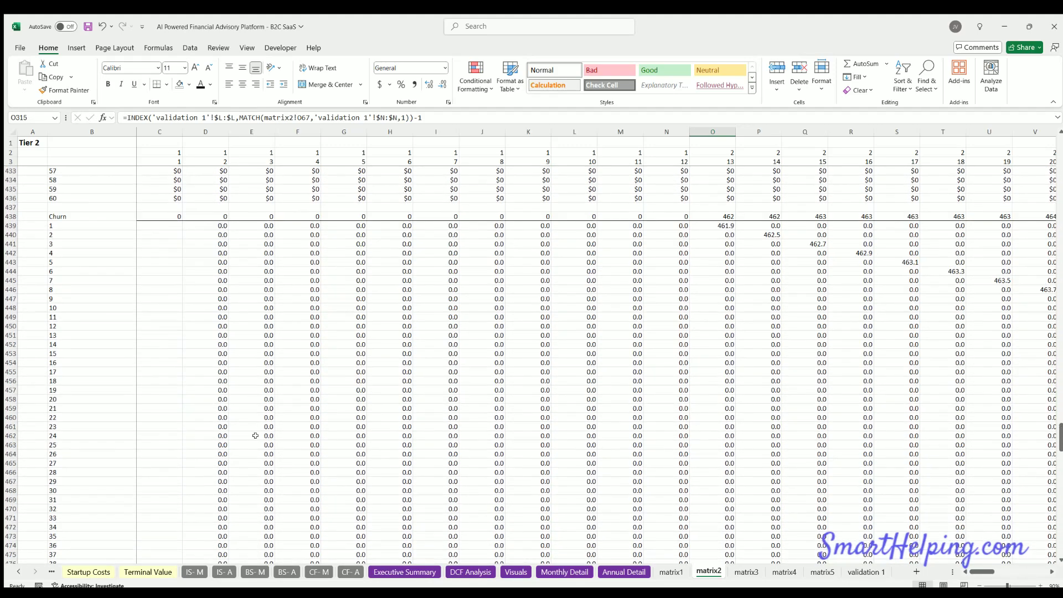
{"action": "scroll", "coordinate": [255, 433], "scroll_direction": "down", "scroll_amount": 18}
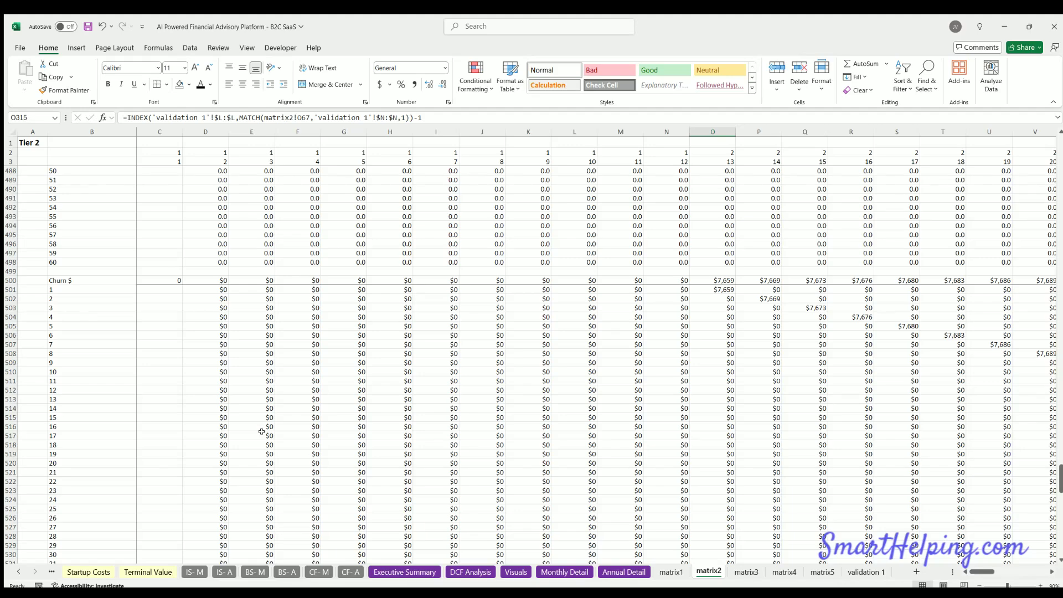
{"action": "left_click", "coordinate": [712, 290]}
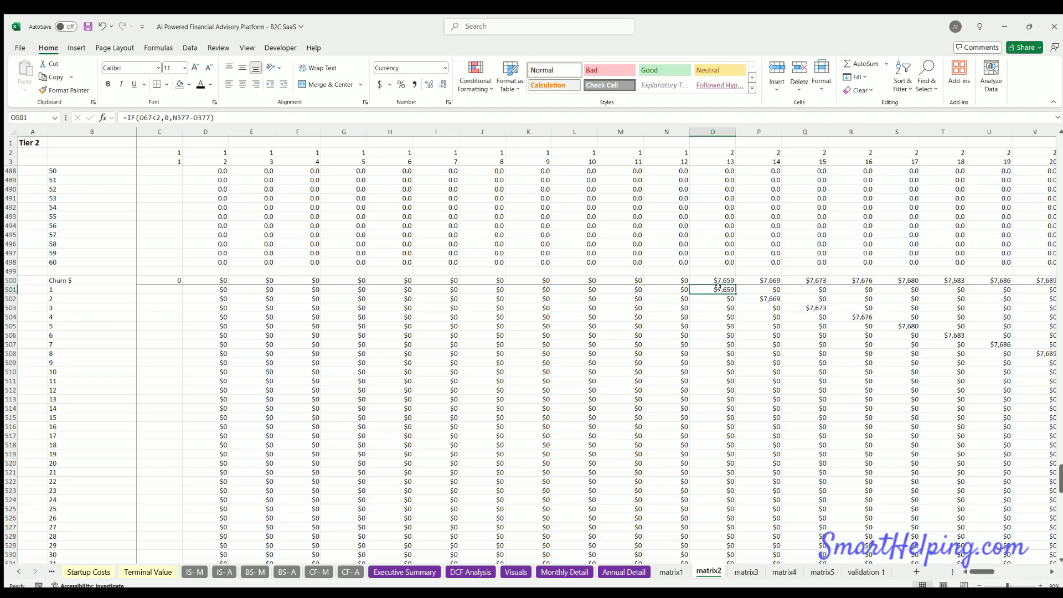
{"action": "mouse_move", "coordinate": [983, 574]}
{"action": "left_mouse_down"}
{"action": "mouse_move", "coordinate": [1022, 574]}
{"action": "mouse_move", "coordinate": [982, 574]}
{"action": "left_mouse_up"}
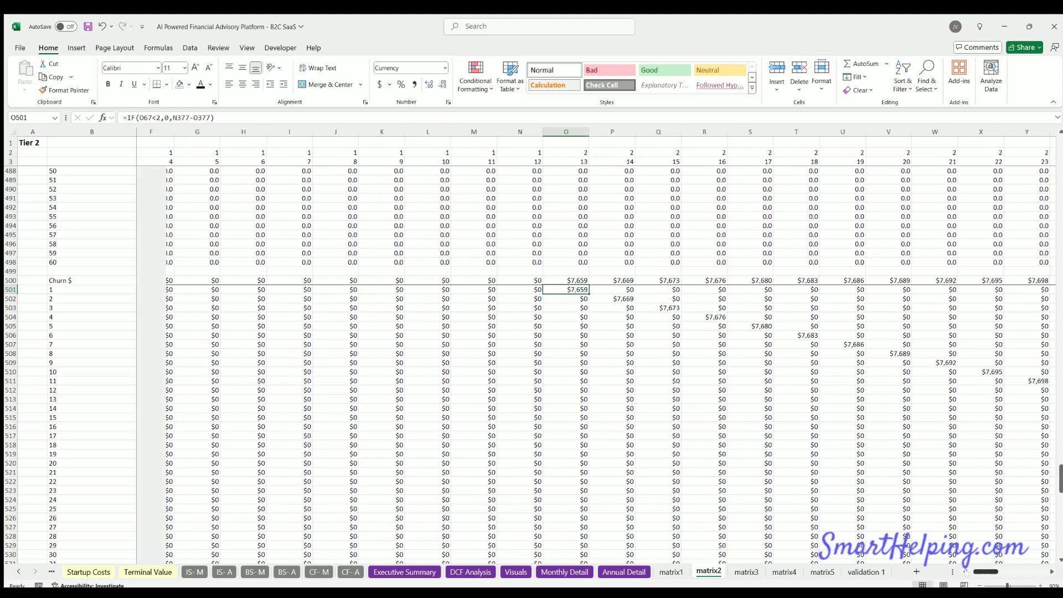
- In the last block of matrix2, compare the first cohort's contract amounts in months 1 and 13, including their formulas
{"action": "scroll", "coordinate": [429, 386], "scroll_direction": "down", "scroll_amount": 18}
{"action": "scroll", "coordinate": [429, 386], "scroll_direction": "down", "scroll_amount": 4}
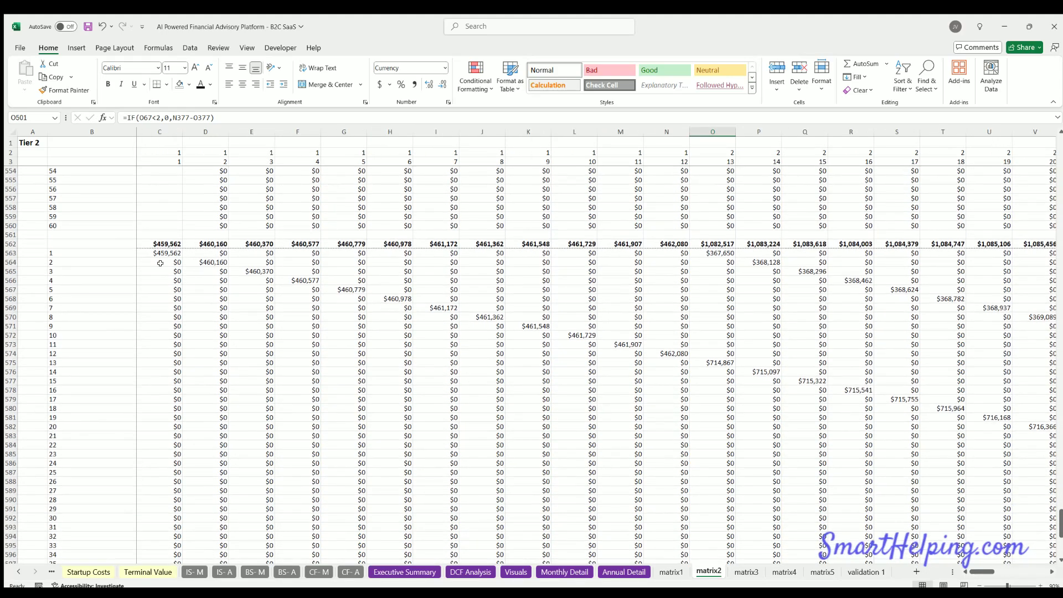
{"action": "left_click", "coordinate": [159, 253]}
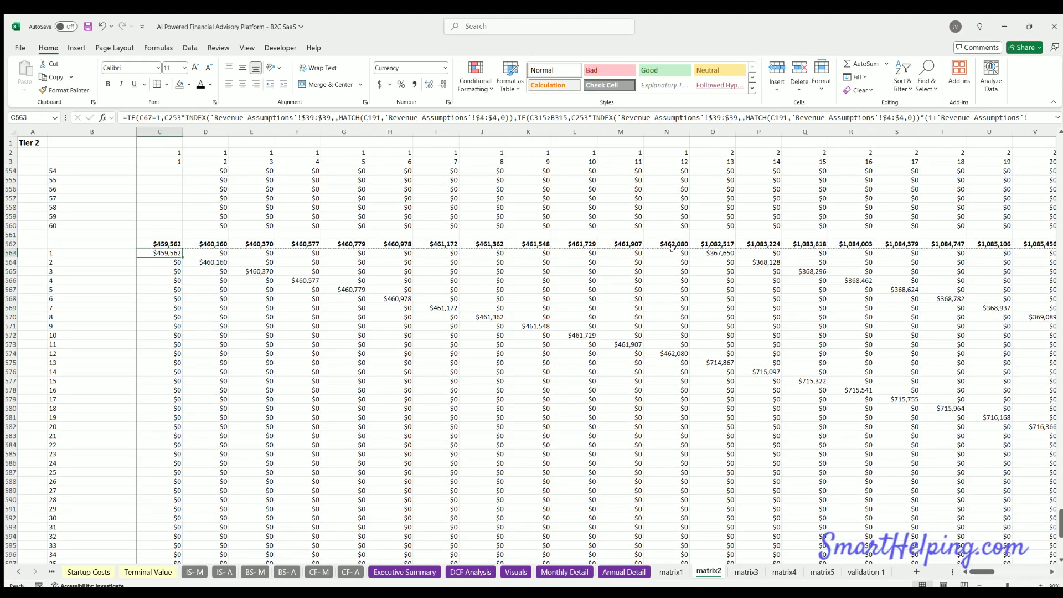
{"action": "left_click", "coordinate": [706, 251]}
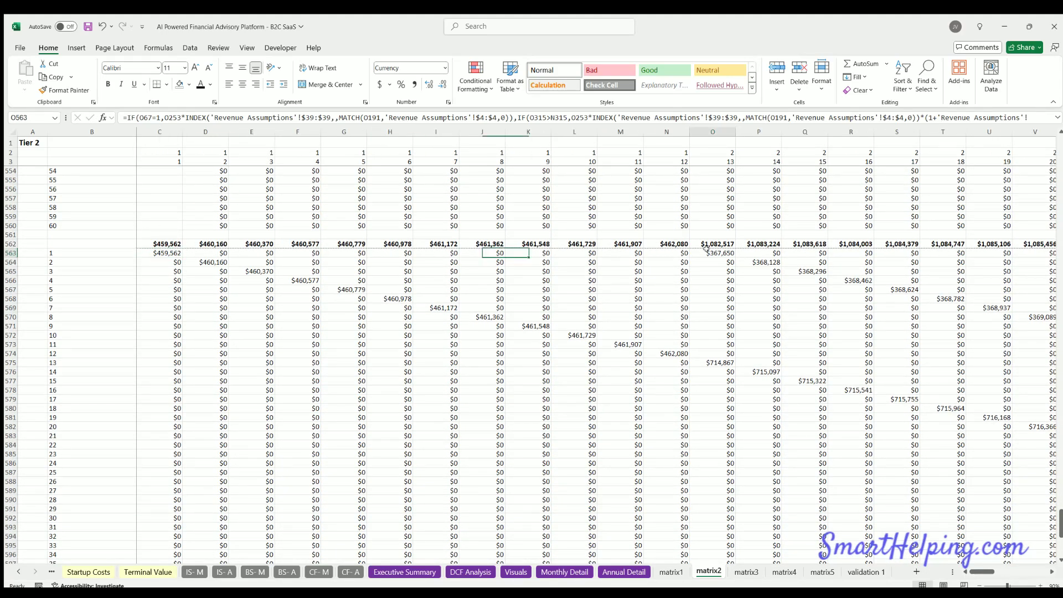
{"action": "left_click", "coordinate": [159, 252]}
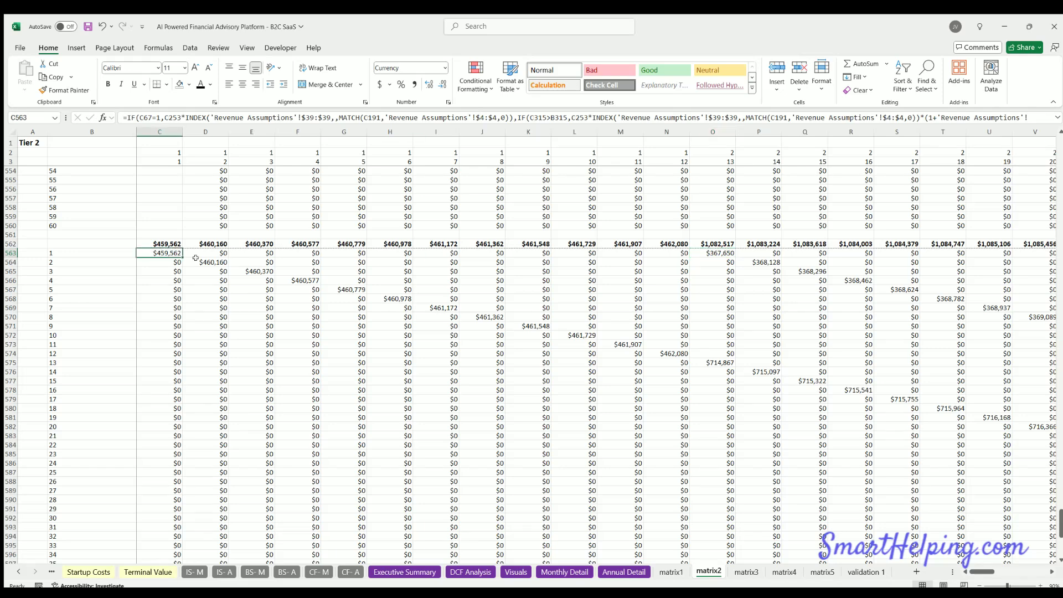
{"action": "left_click", "coordinate": [713, 250]}
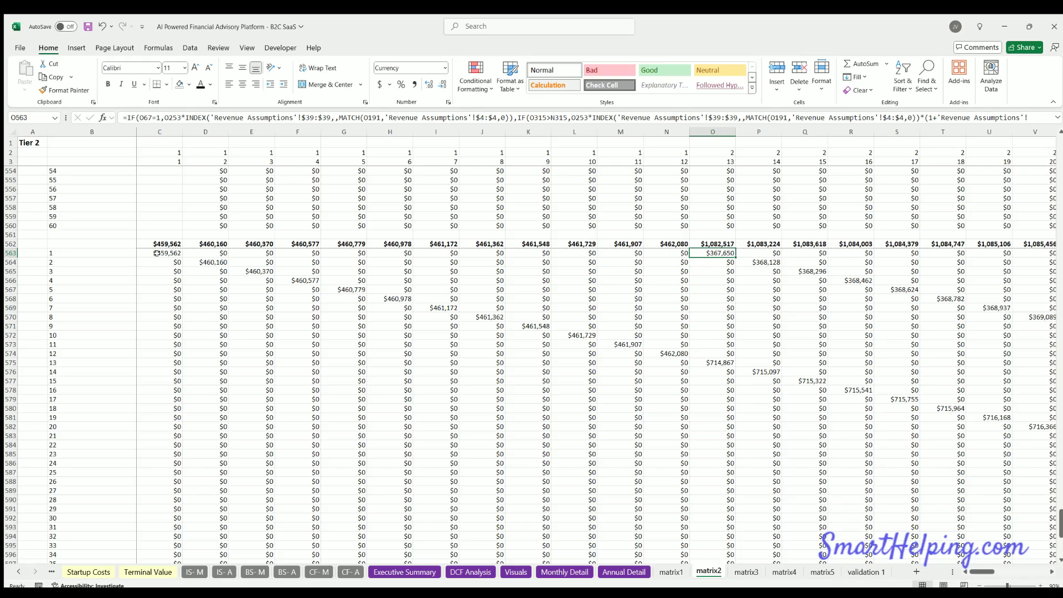
{"action": "left_click_drag", "start_coordinate": [160, 249], "coordinate": [714, 252]}
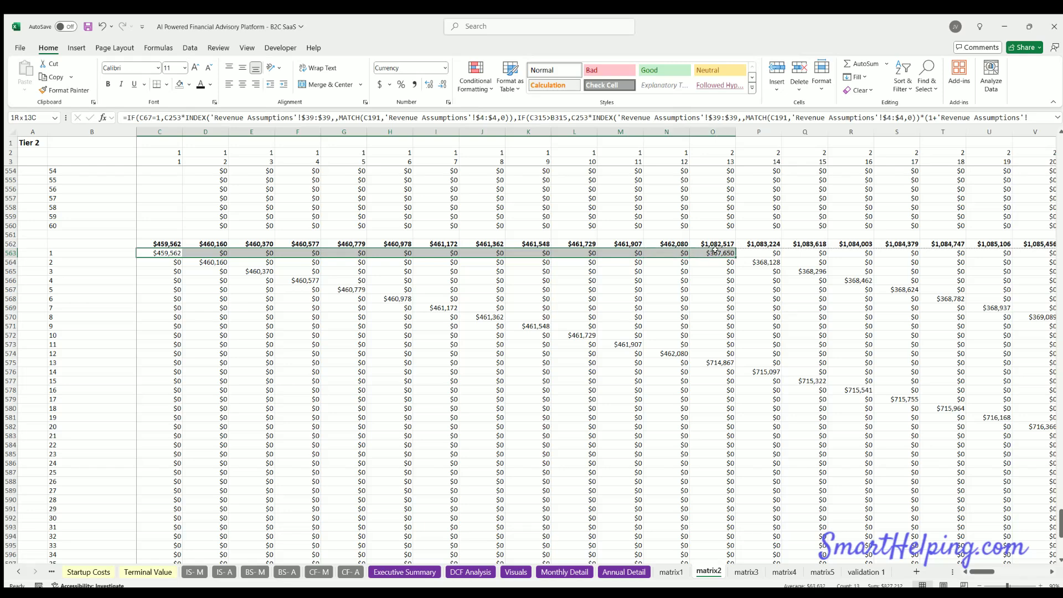
{"action": "left_click", "coordinate": [692, 253]}
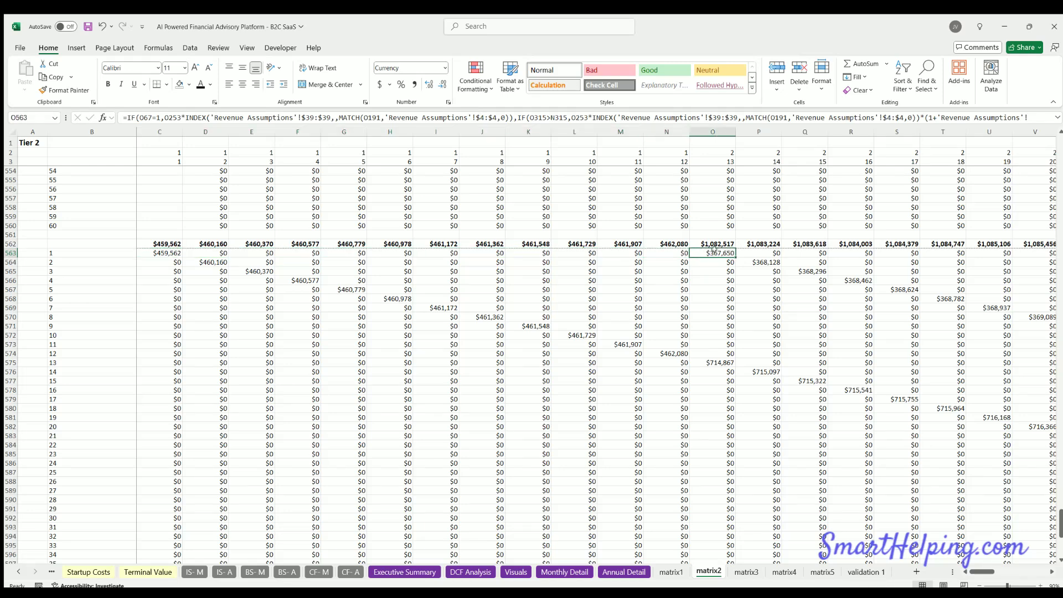
- In Revenue Assumptions, set the Standard tier's % Increase in Contract Value at Renewal to 50%
{"action": "left_click", "coordinate": [18, 571]}
{"action": "left_click", "coordinate": [19, 572]}
{"action": "left_click", "coordinate": [18, 571]}
{"action": "left_click", "coordinate": [19, 572]}
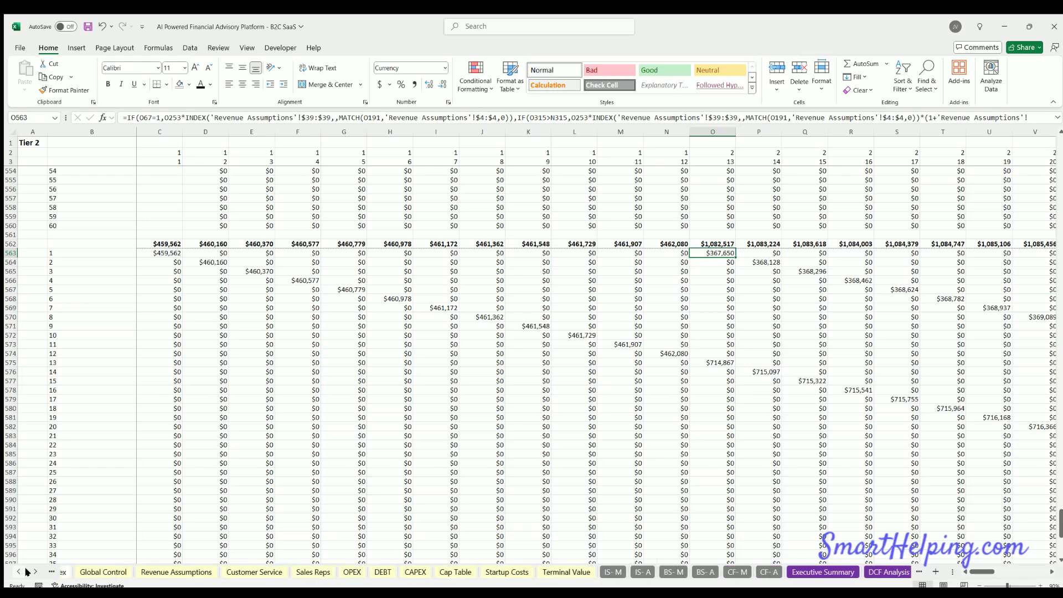
{"action": "left_click", "coordinate": [19, 571]}
{"action": "left_click", "coordinate": [199, 571]}
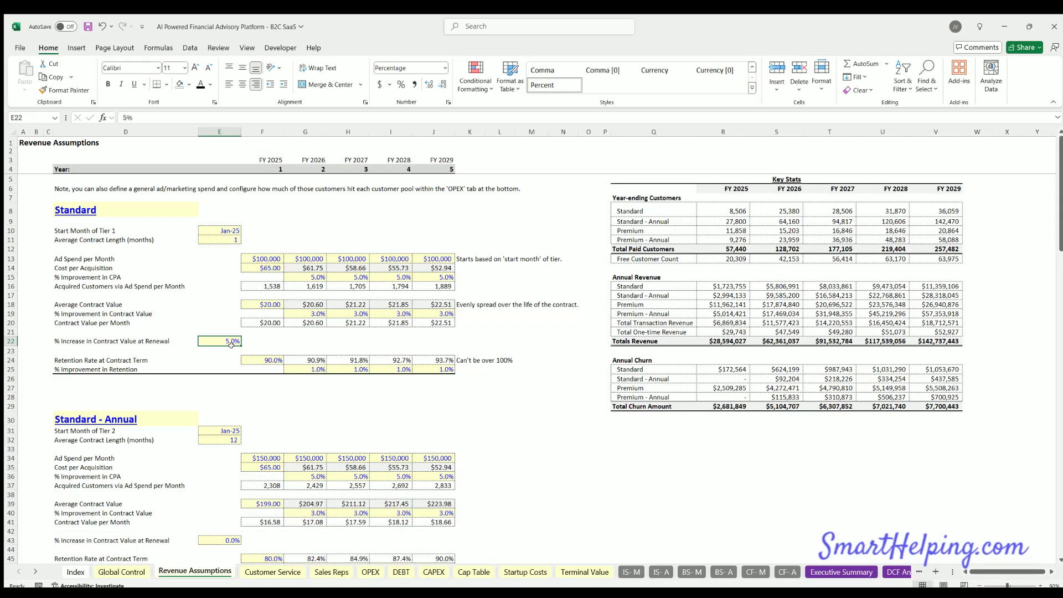
{"action": "type", "text": "50"}
{"action": "key", "text": "Return"}
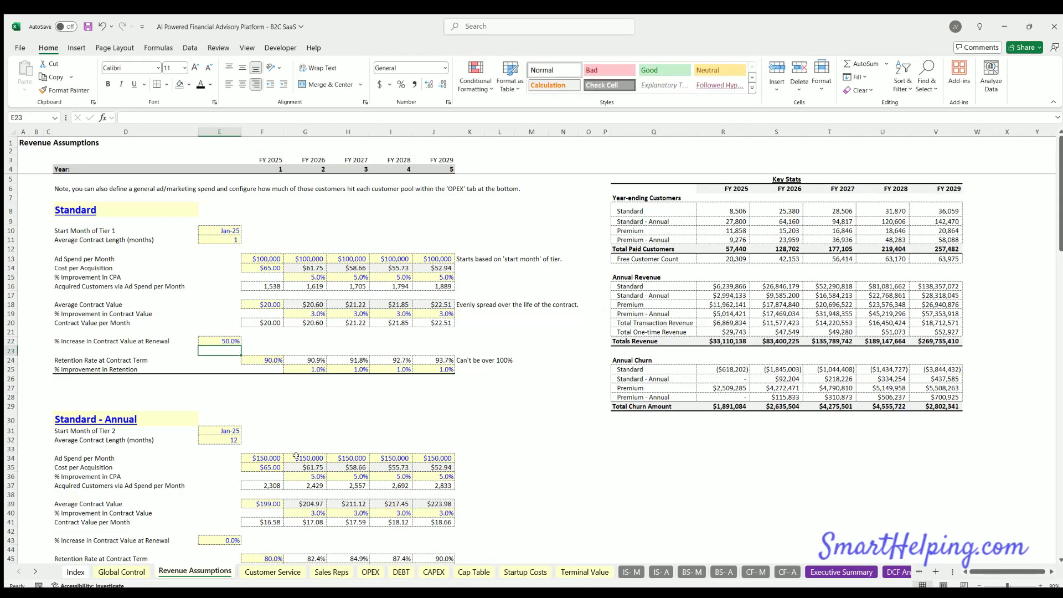
- Set the Standard tier's % Increase in Contract Value at Renewal to 0%
{"action": "left_click", "coordinate": [223, 340]}
{"action": "type", "text": "0"}
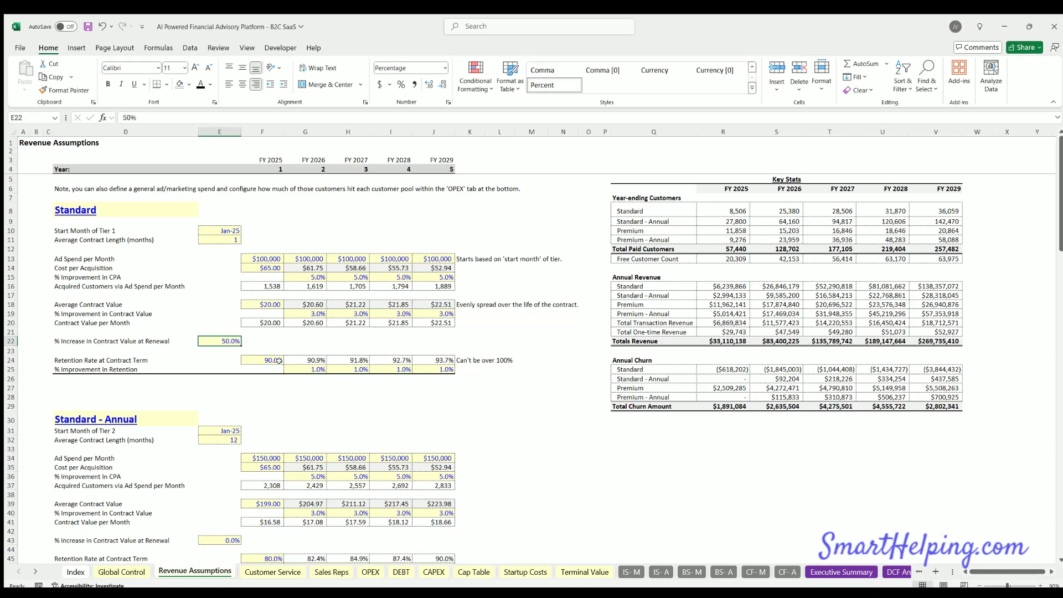
{"action": "key", "text": "Return"}
{"action": "scroll", "coordinate": [226, 445], "scroll_direction": "down", "scroll_amount": 3}
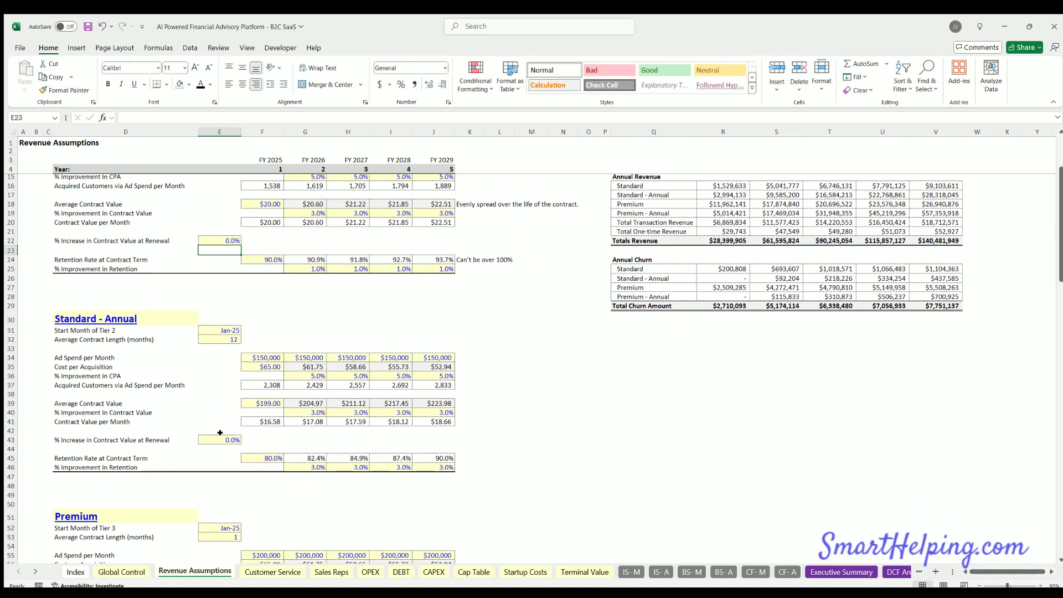
- In Revenue Assumptions, set the Standard - Annual tier's % Increase in Contract Value at Renewal to 50%
{"action": "left_click", "coordinate": [220, 439]}
{"action": "type", "text": "50"}
{"action": "key", "text": "Return"}
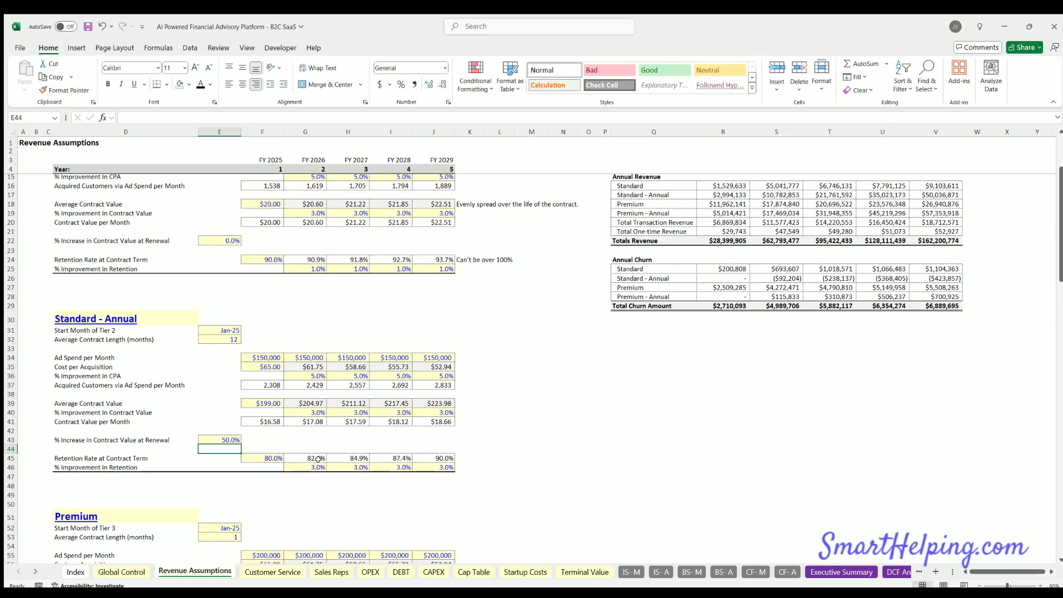
- In the last block of matrix2, compare the first cohort's contract amounts in months 1 and 13
{"action": "left_click", "coordinate": [35, 571]}
{"action": "left_click", "coordinate": [35, 571]}
{"action": "left_click", "coordinate": [35, 571]}
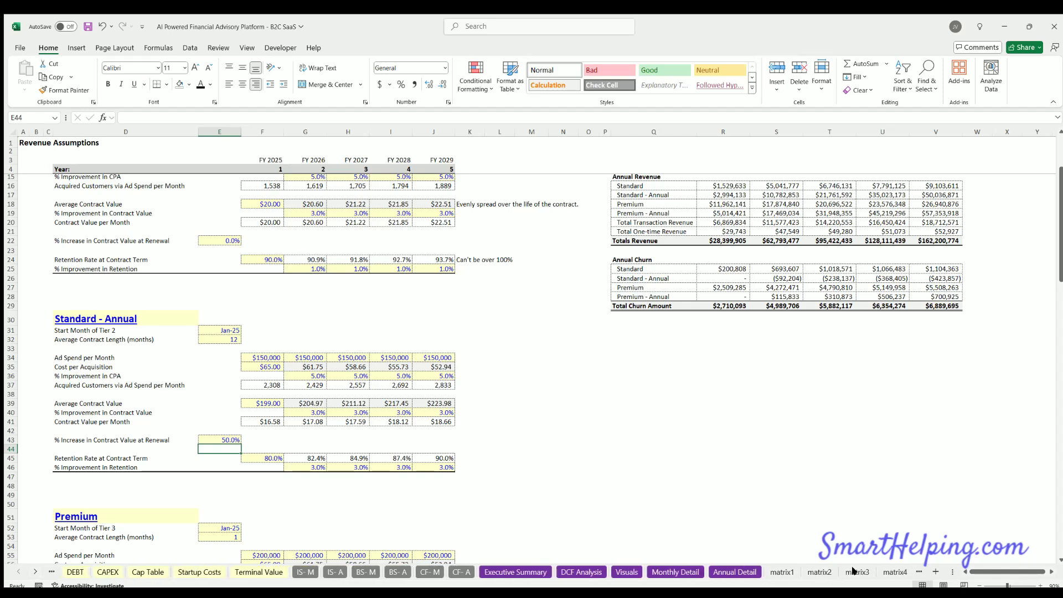
{"action": "left_click", "coordinate": [819, 571]}
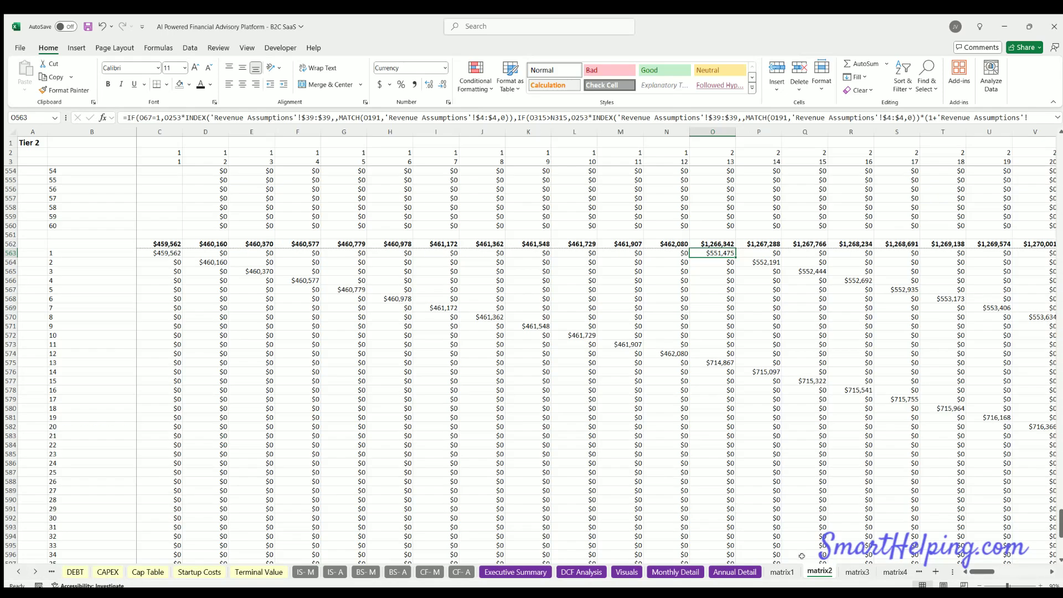
{"action": "left_click", "coordinate": [165, 252]}
{"action": "left_click", "coordinate": [723, 252]}
- Open Monthly Detail and check the Standard - Annual Customer Churn formula for Jan-26
{"action": "left_click", "coordinate": [675, 572]}
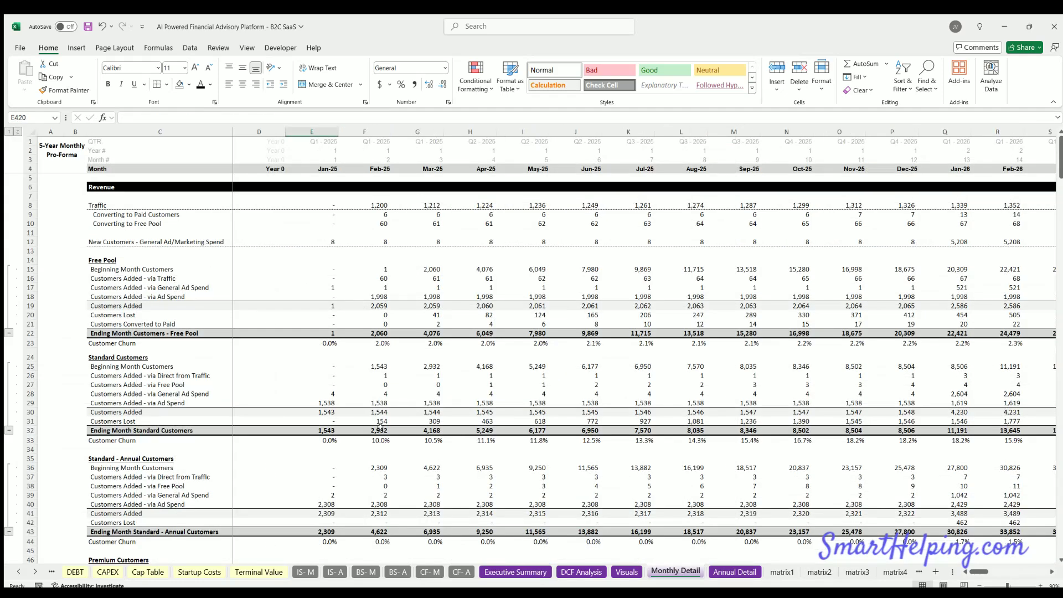
{"action": "scroll", "coordinate": [282, 343], "scroll_direction": "down", "scroll_amount": 4}
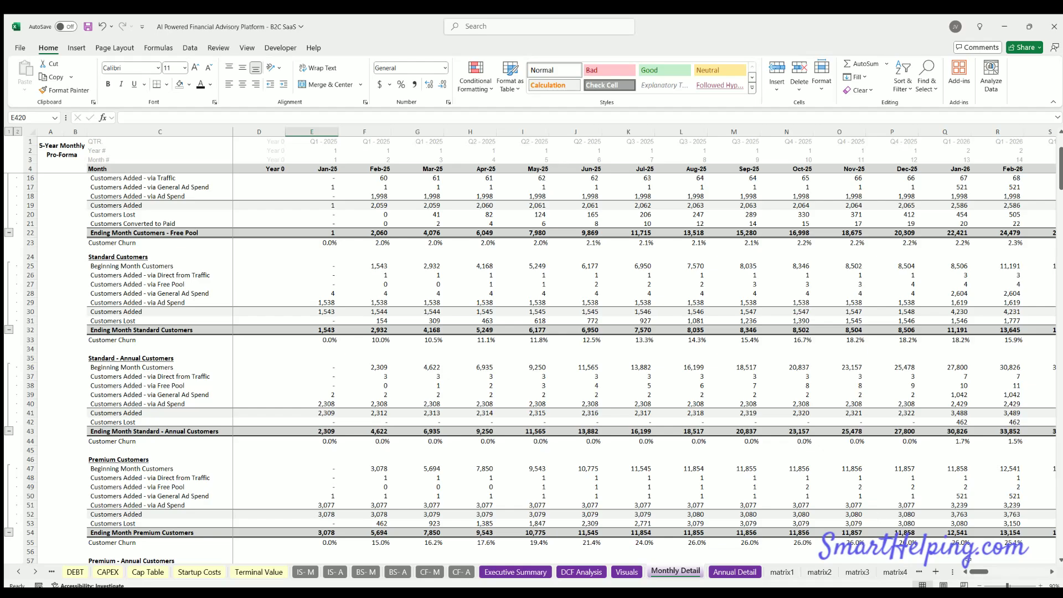
{"action": "left_click_drag", "start_coordinate": [975, 571], "coordinate": [982, 572]}
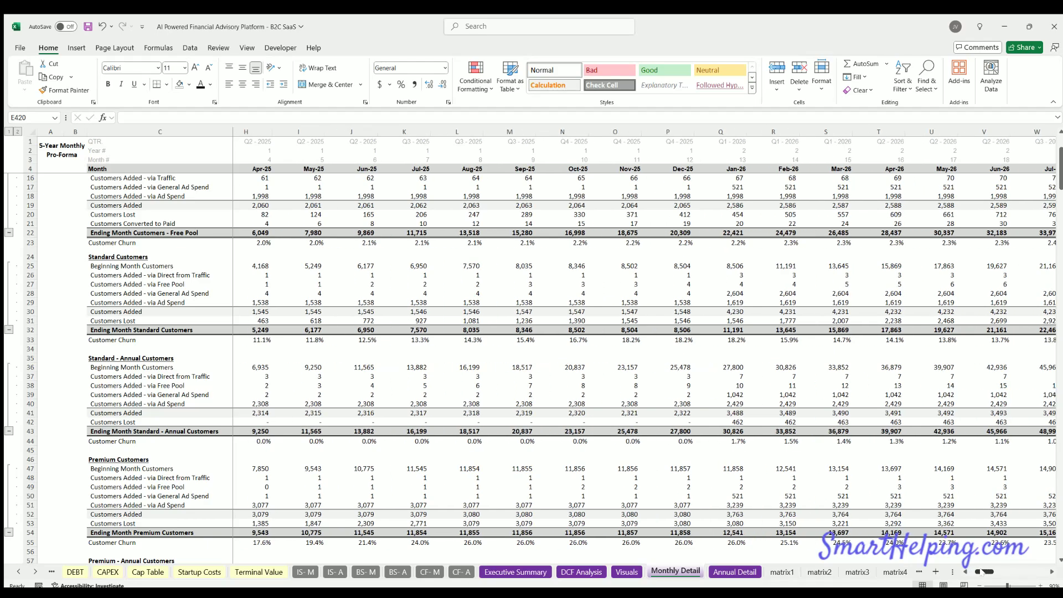
{"action": "left_click", "coordinate": [783, 439]}
{"action": "left_click", "coordinate": [731, 440]}
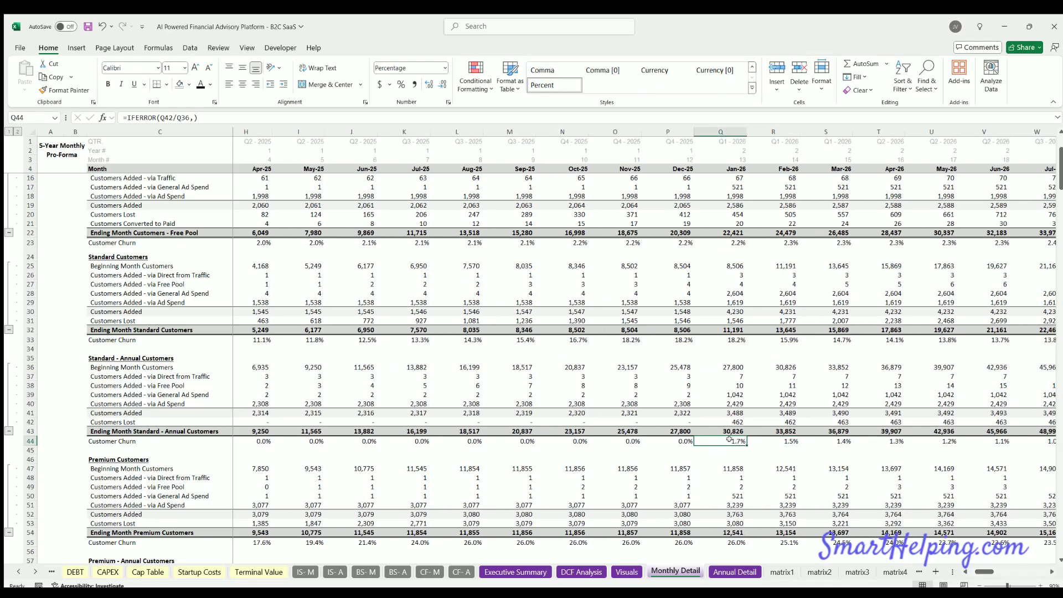
- In Subscription Revenue (MRR), inspect the Tier 2 Churn $ amounts and formulas from Jan-26 through Apr-26
{"action": "scroll", "coordinate": [729, 438], "scroll_direction": "down", "scroll_amount": 14}
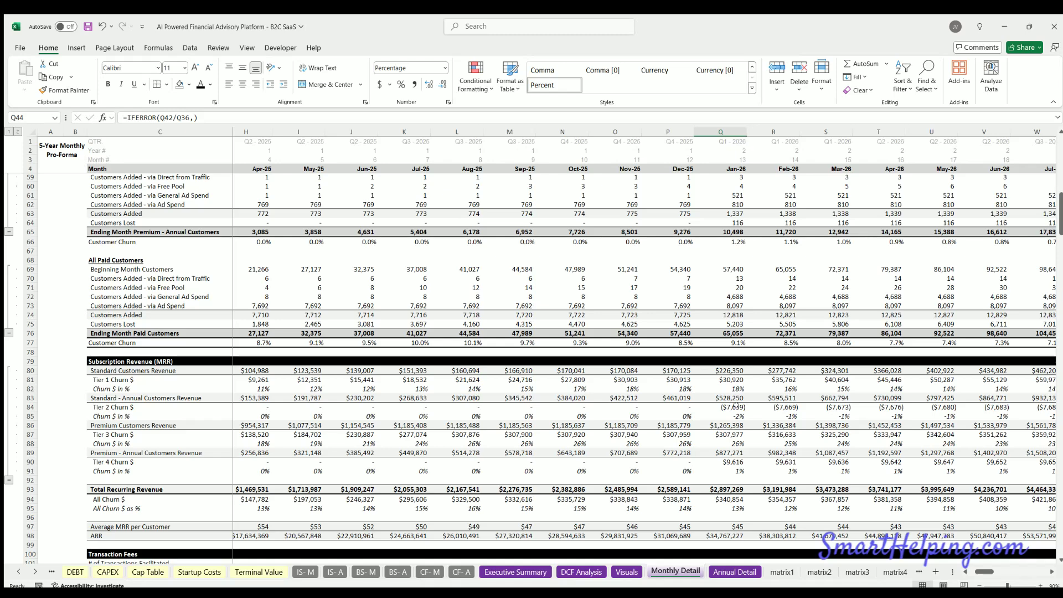
{"action": "left_click", "coordinate": [736, 407]}
{"action": "left_click", "coordinate": [780, 406]}
{"action": "left_click", "coordinate": [826, 407]}
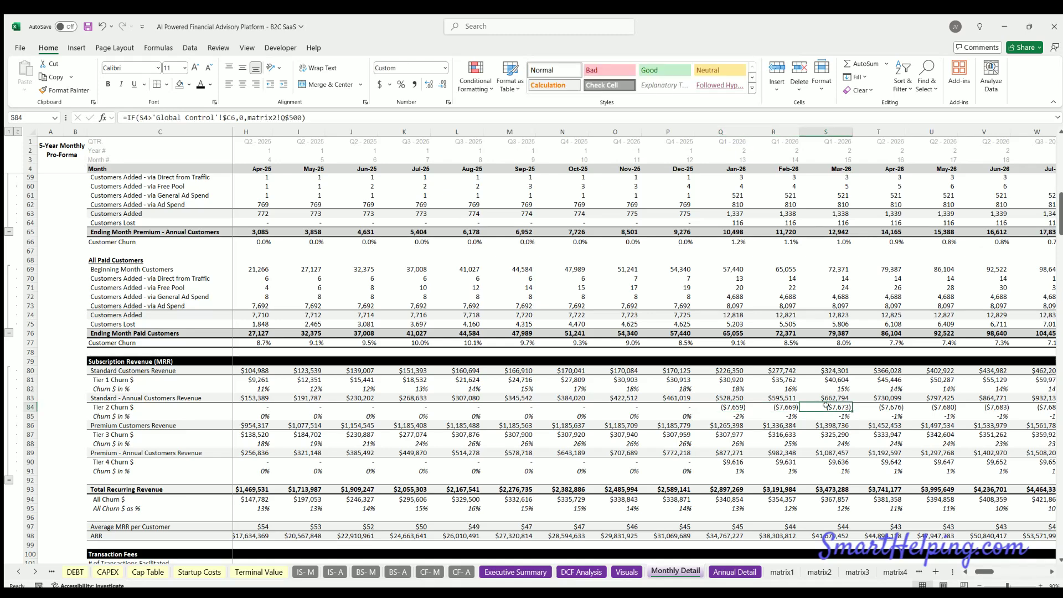
{"action": "left_click", "coordinate": [733, 407]}
{"action": "left_click", "coordinate": [780, 407]}
{"action": "left_click", "coordinate": [826, 407]}
{"action": "left_click", "coordinate": [883, 406]}
{"action": "left_click", "coordinate": [719, 408]}
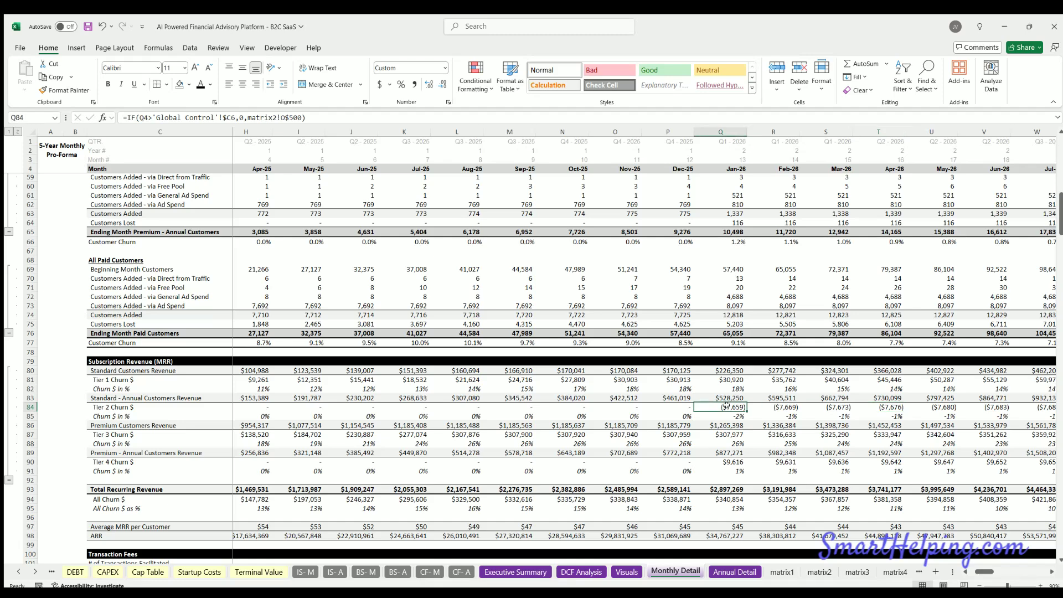
{"action": "left_click", "coordinate": [762, 409]}
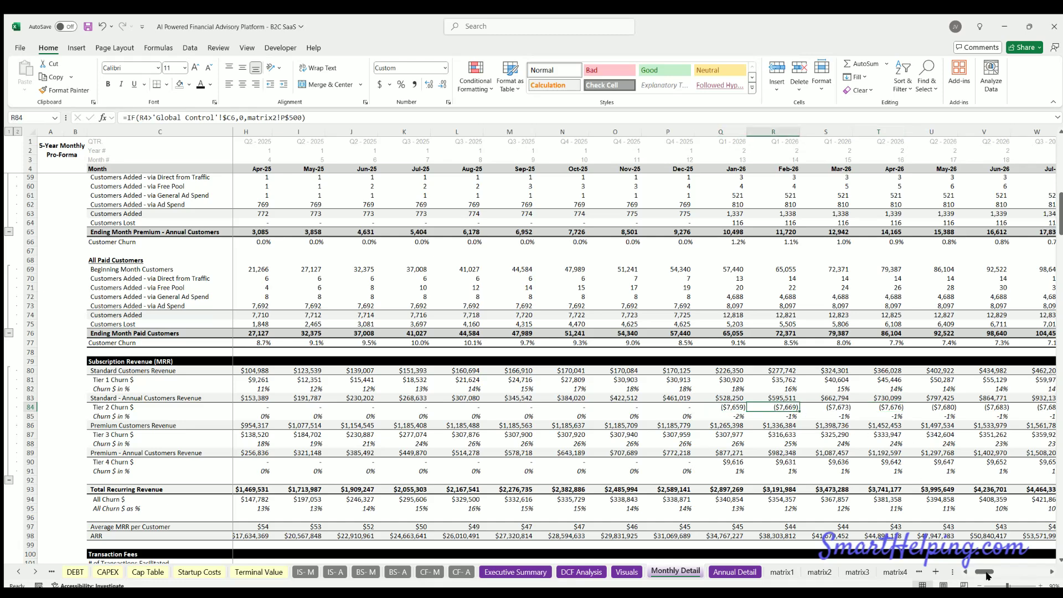
{"action": "scroll", "coordinate": [982, 571], "scroll_direction": "left", "scroll_amount": 4}
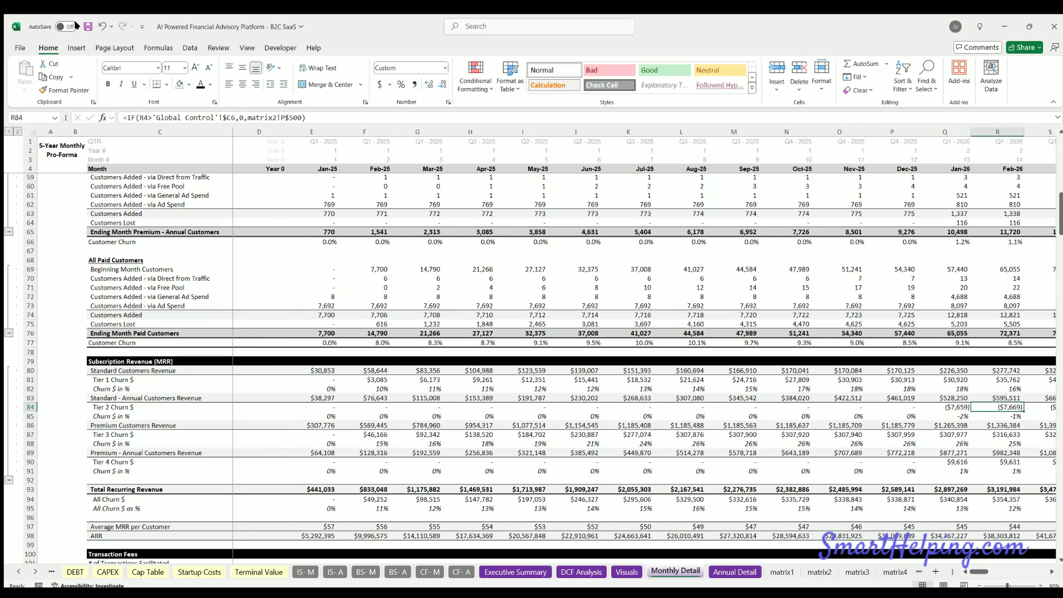
- Back in Revenue Assumptions, set the Standard - Annual tier's % Increase in Contract Value at Renewal to 0%
{"action": "left_click", "coordinate": [18, 571]}
{"action": "left_click", "coordinate": [18, 571]}
{"action": "left_click", "coordinate": [195, 570]}
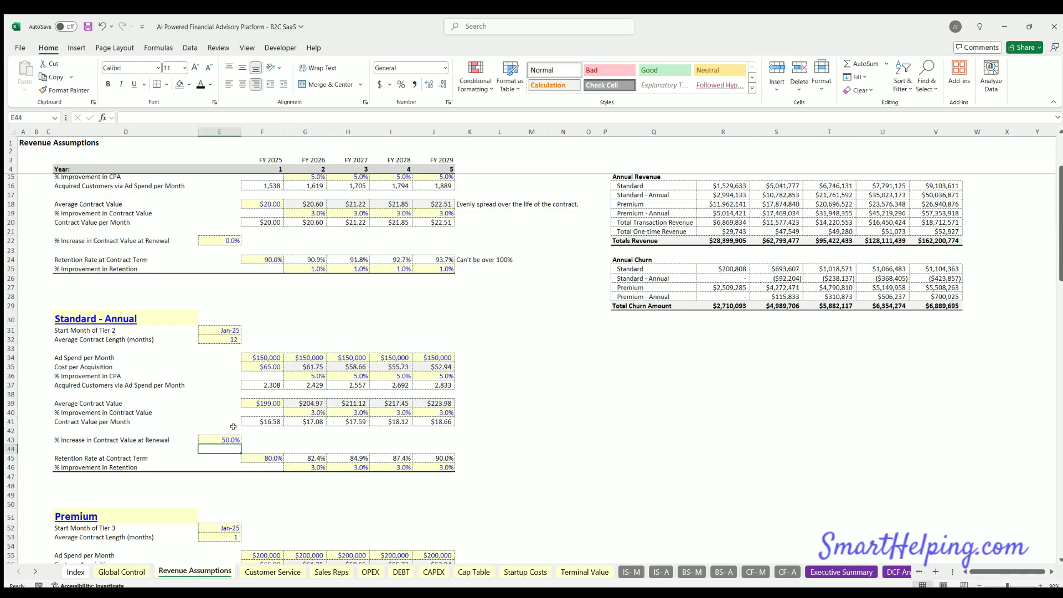
{"action": "left_click", "coordinate": [239, 440]}
{"action": "type", "text": "0"}
{"action": "key", "text": "Return"}
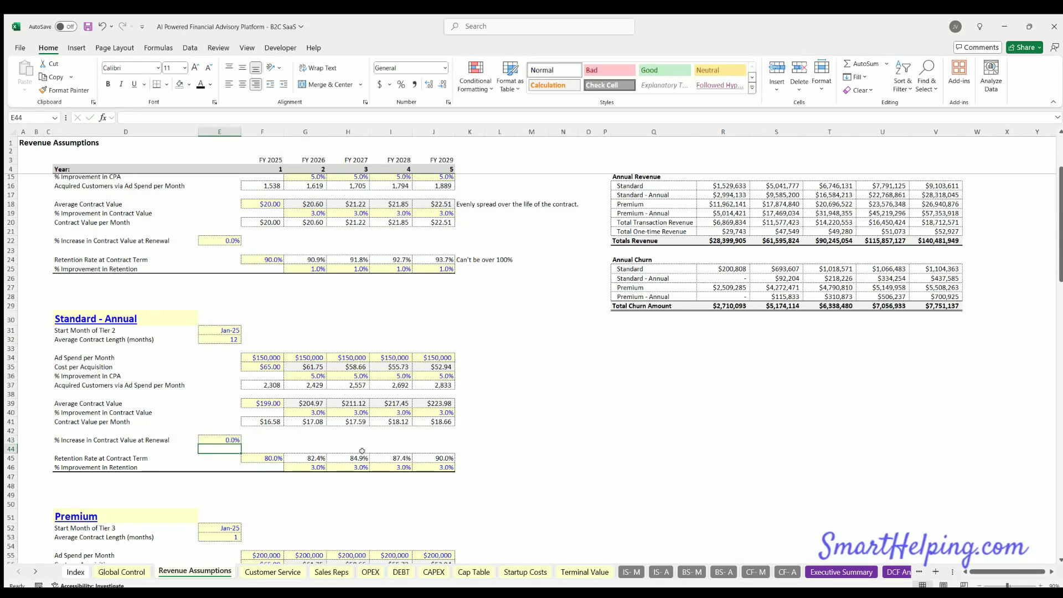
- Save the workbook and open the Global Control sheet
{"action": "scroll", "coordinate": [310, 409], "scroll_direction": "up", "scroll_amount": 3}
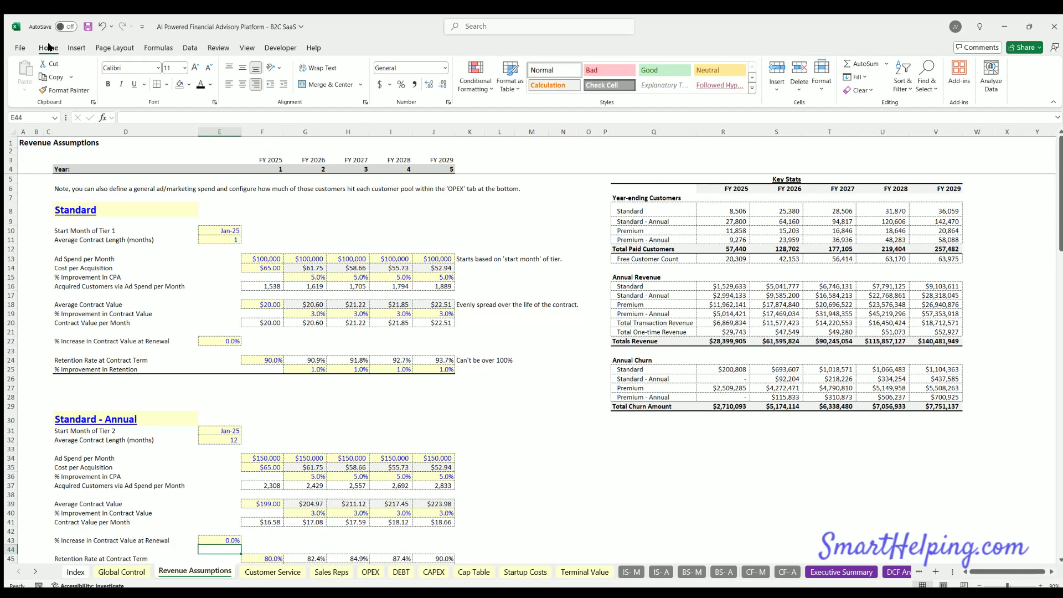
{"action": "left_click", "coordinate": [87, 27]}
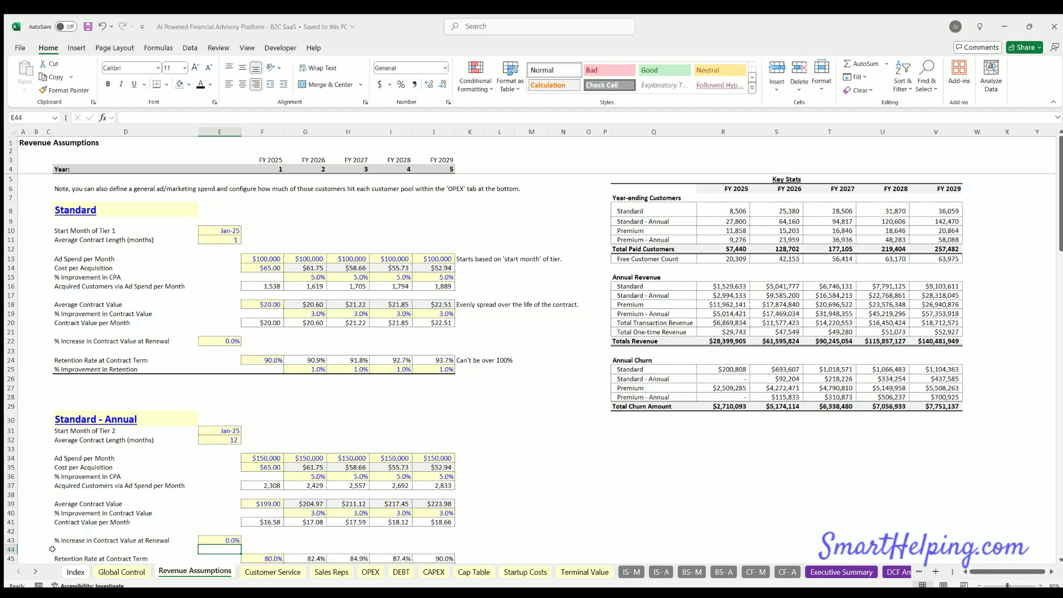
{"action": "left_click", "coordinate": [108, 571]}
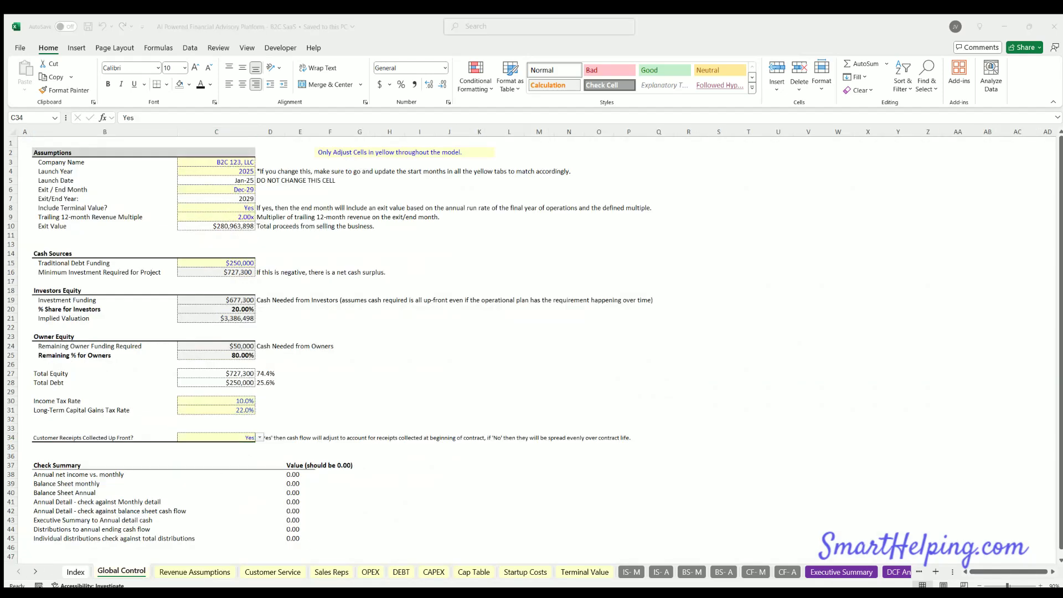
- Switch to the SmartHelping website in the browser, open the SaaS / Tech category and find its 'As-a-Service' Models list
{"action": "key", "text": "alt+Tab"}
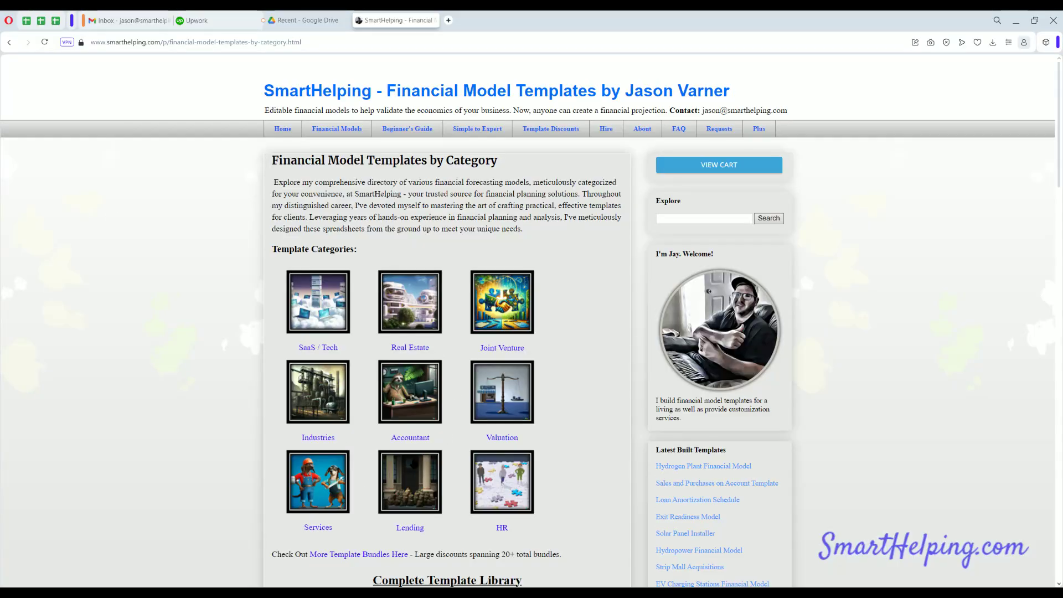
{"action": "left_click", "coordinate": [327, 315]}
{"action": "scroll", "coordinate": [299, 330], "scroll_direction": "down", "scroll_amount": 5}
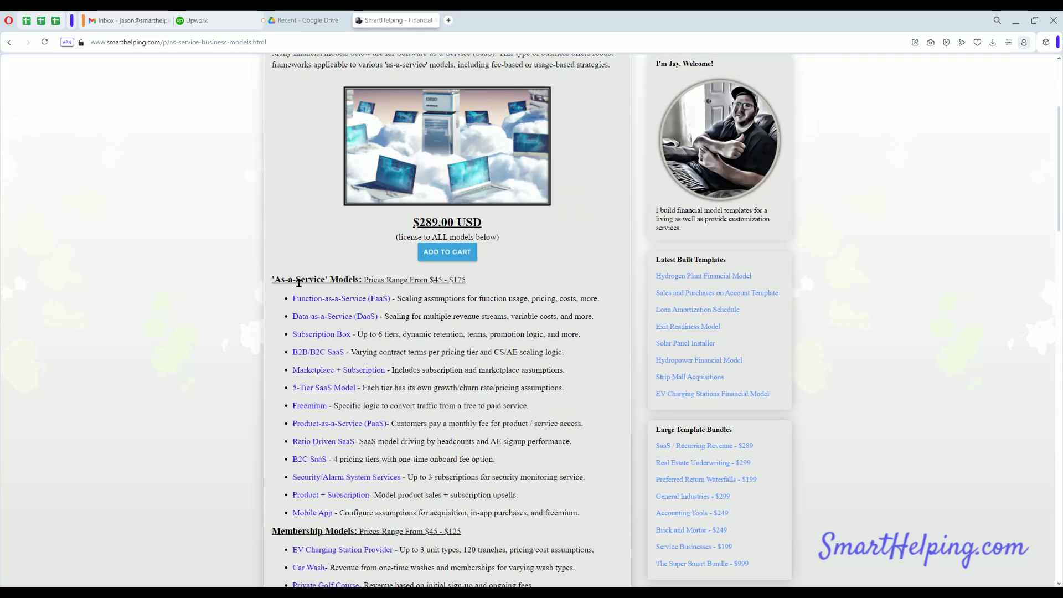
{"action": "left_click_drag", "start_coordinate": [284, 279], "coordinate": [338, 280]}
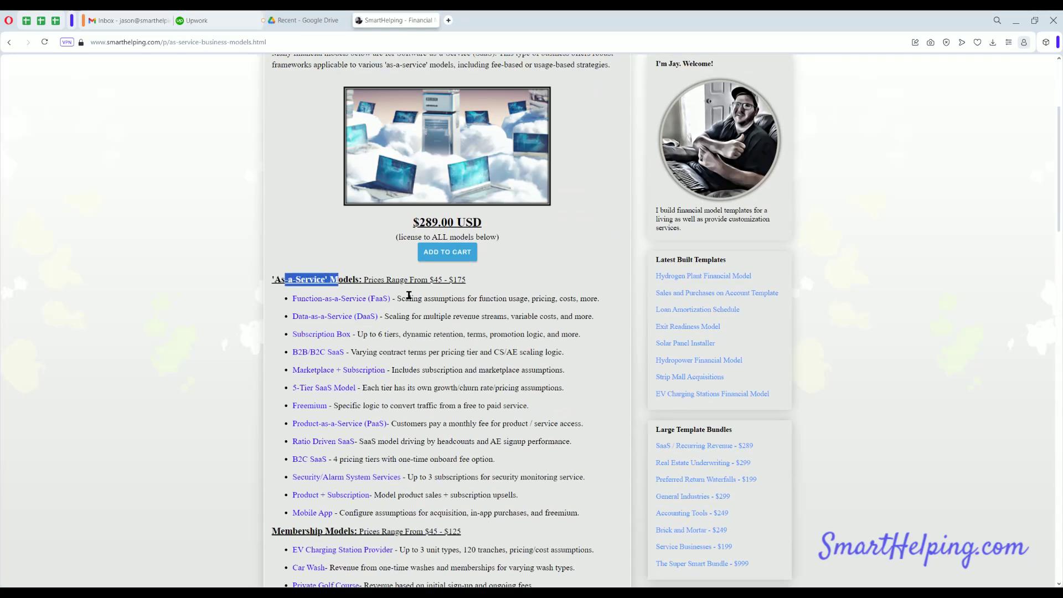
{"action": "left_click", "coordinate": [477, 301]}
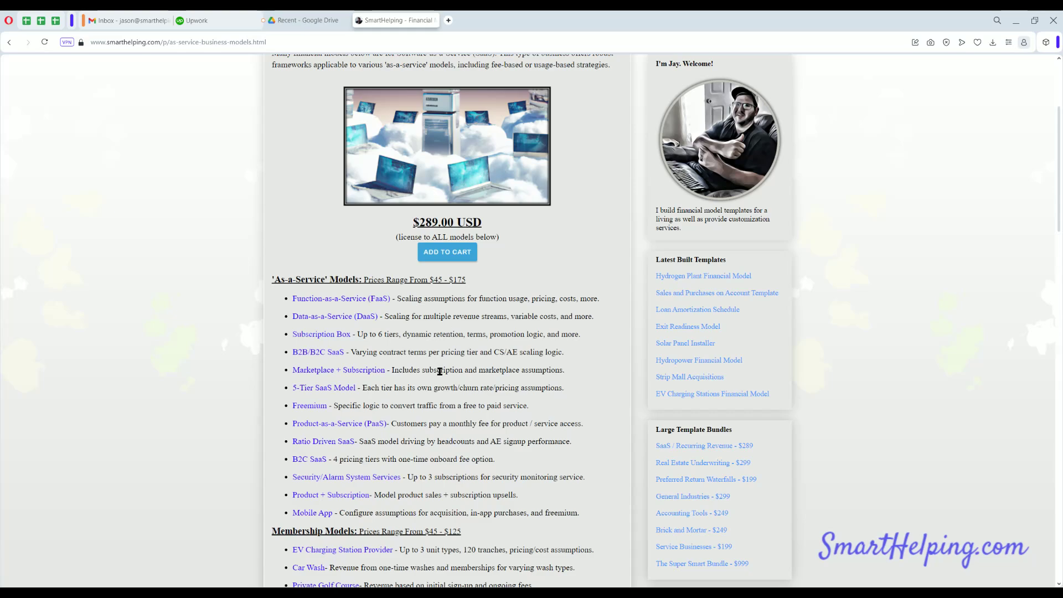
- Look through the SaaS bundle's membership, fee-based and calculator template lists, returning to the bundle price
{"action": "scroll", "coordinate": [398, 394], "scroll_direction": "down", "scroll_amount": 3}
{"action": "scroll", "coordinate": [398, 395], "scroll_direction": "down", "scroll_amount": 2}
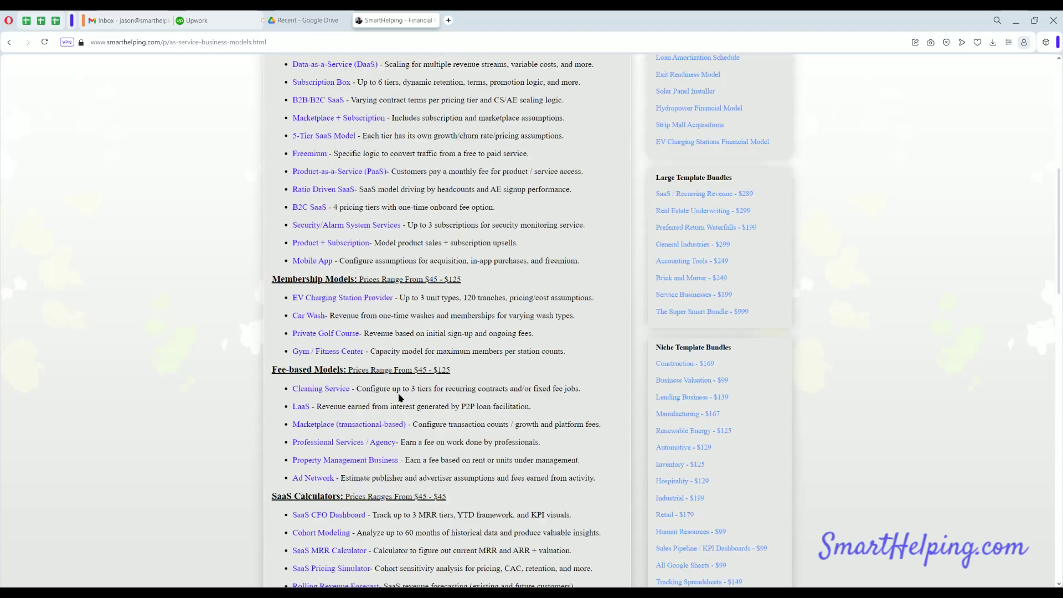
{"action": "scroll", "coordinate": [398, 395], "scroll_direction": "up", "scroll_amount": 8}
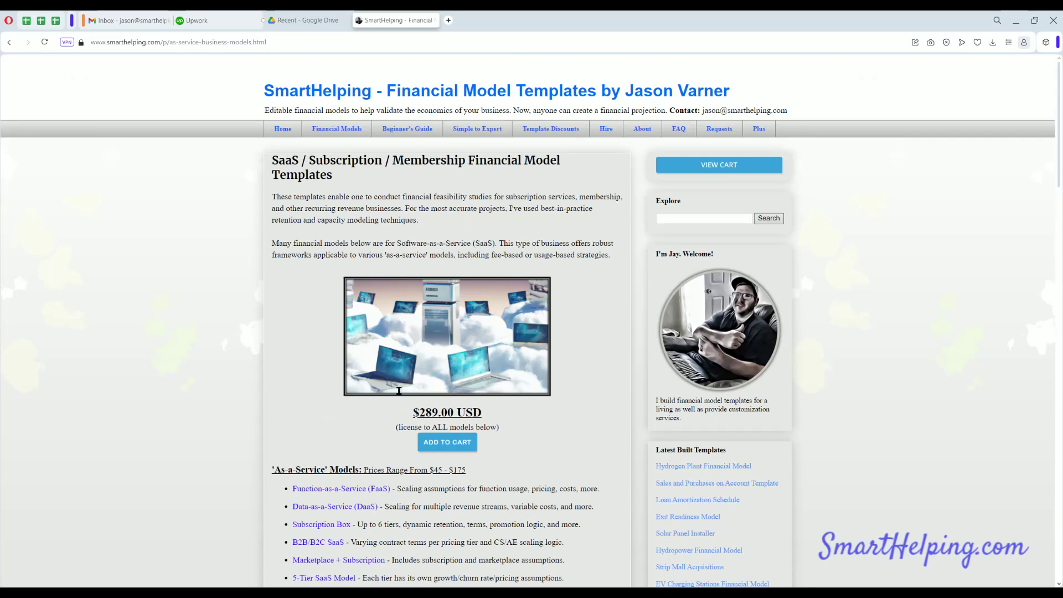
{"action": "scroll", "coordinate": [398, 393], "scroll_direction": "down", "scroll_amount": 9}
{"action": "scroll", "coordinate": [401, 385], "scroll_direction": "up", "scroll_amount": 3}
{"action": "scroll", "coordinate": [402, 386], "scroll_direction": "up", "scroll_amount": 2}
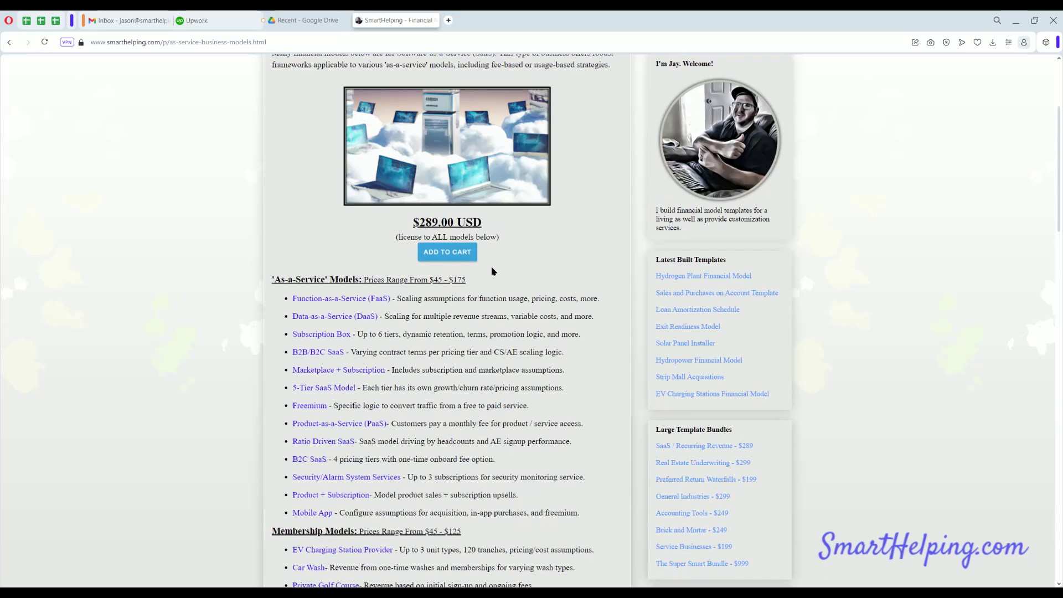
- Look over the large and niche template bundles, then open The Super Smart Bundle page
{"action": "scroll", "coordinate": [713, 334], "scroll_direction": "down", "scroll_amount": 2}
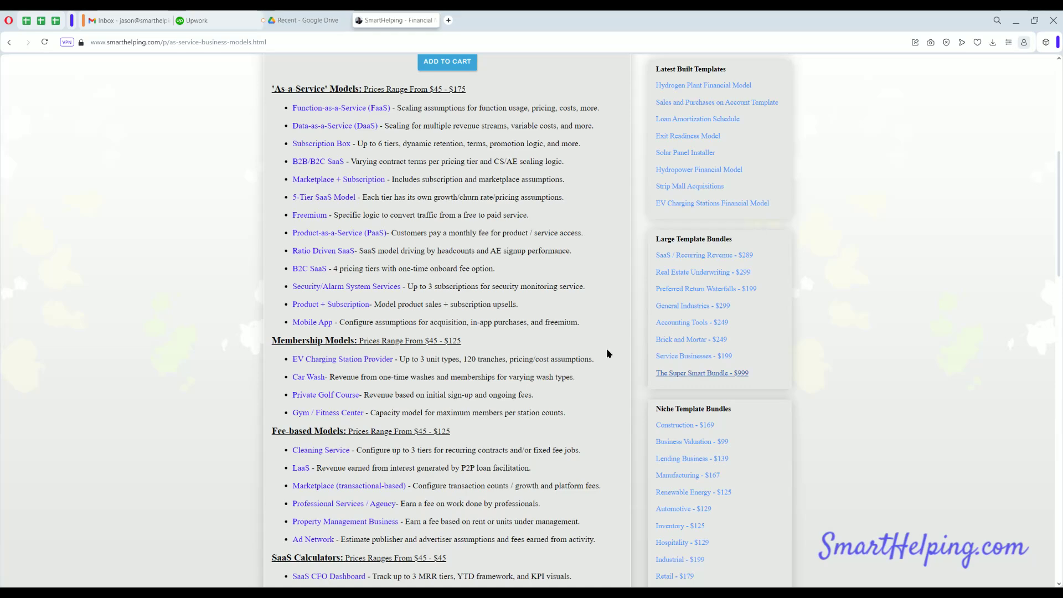
{"action": "scroll", "coordinate": [609, 354], "scroll_direction": "down", "scroll_amount": 3}
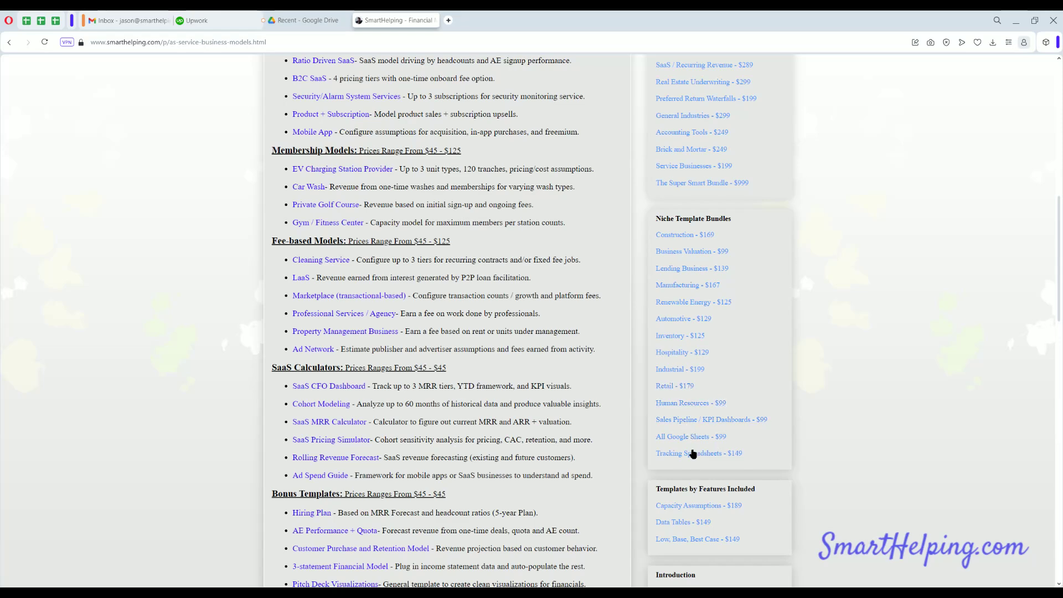
{"action": "scroll", "coordinate": [615, 518], "scroll_direction": "up", "scroll_amount": 7}
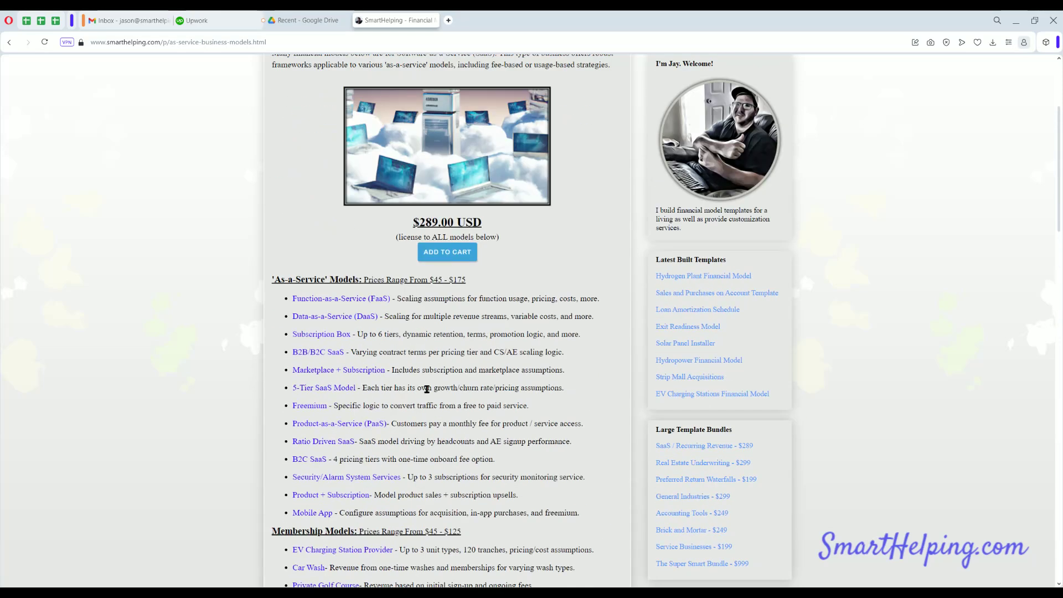
{"action": "scroll", "coordinate": [415, 350], "scroll_direction": "up", "scroll_amount": 4}
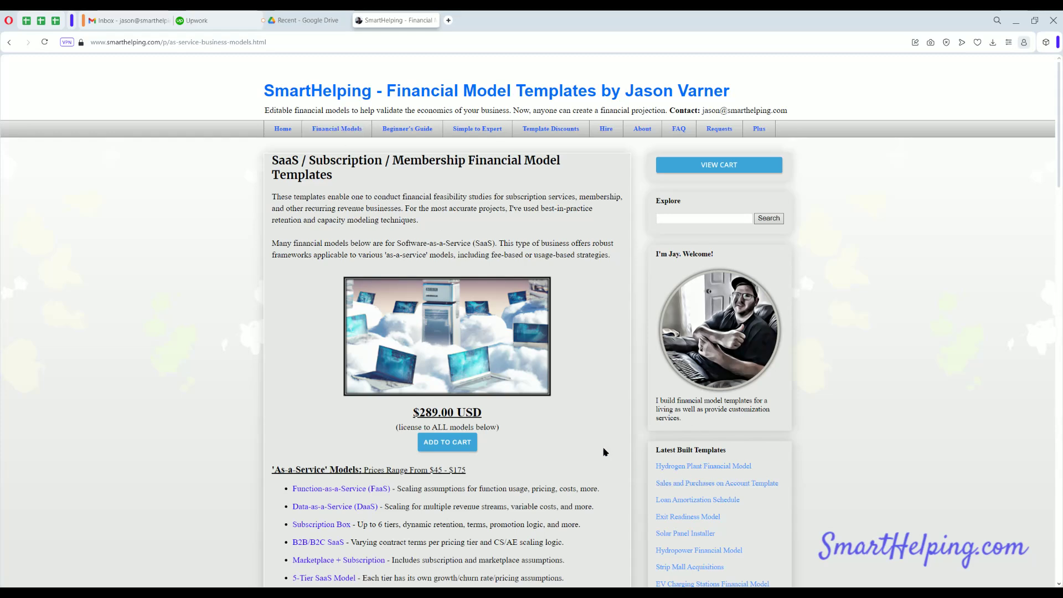
{"action": "scroll", "coordinate": [605, 449], "scroll_direction": "down", "scroll_amount": 7}
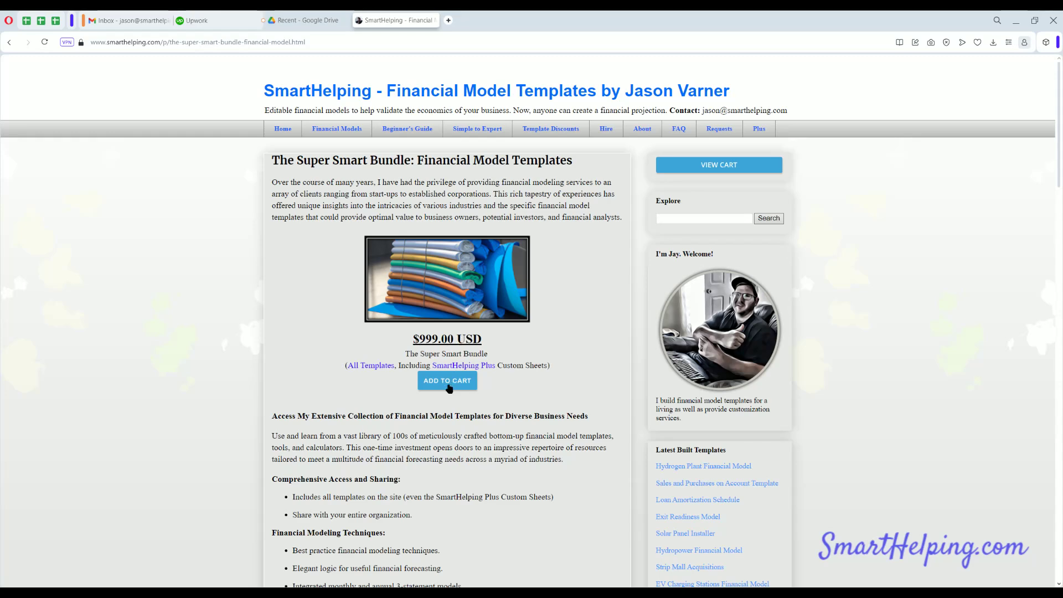
- Open the Financial Models page and browse its industry, SaaS, real estate, valuation and accounting template lists
{"action": "left_click", "coordinate": [330, 130]}
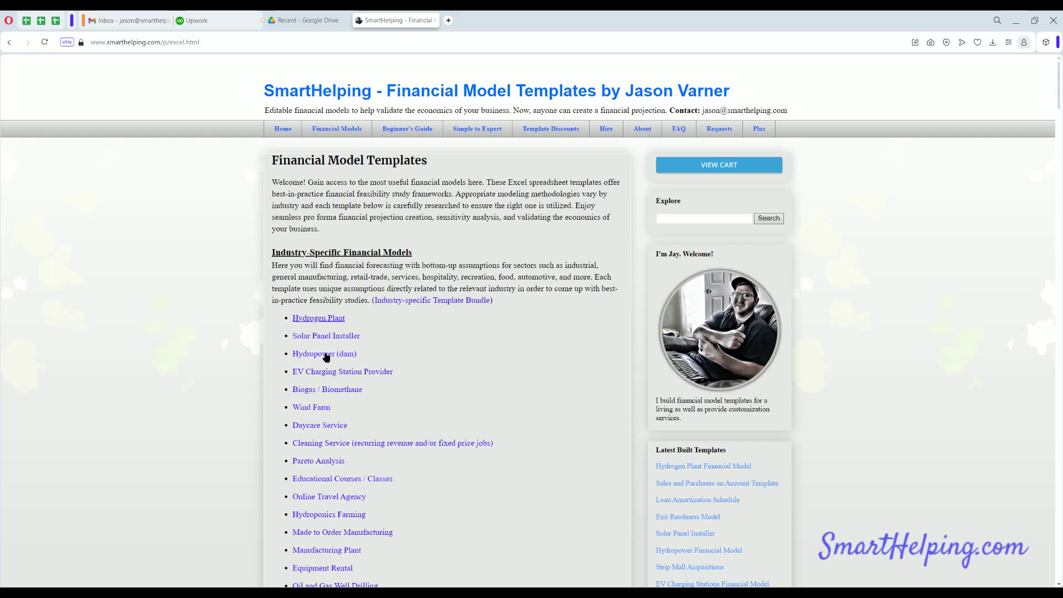
{"action": "scroll", "coordinate": [314, 400], "scroll_direction": "down", "scroll_amount": 14}
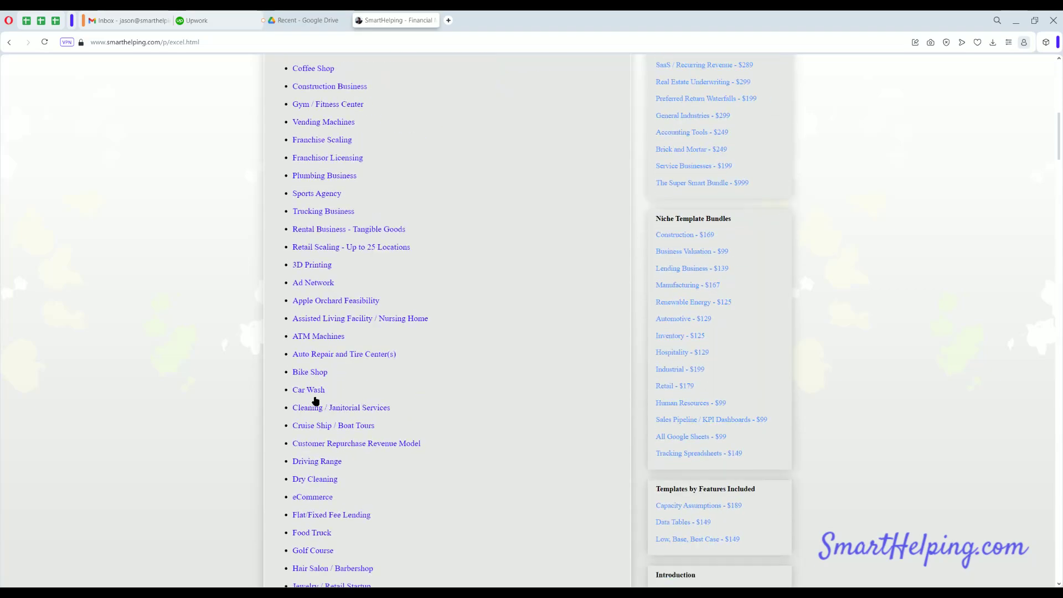
{"action": "scroll", "coordinate": [316, 399], "scroll_direction": "down", "scroll_amount": 15}
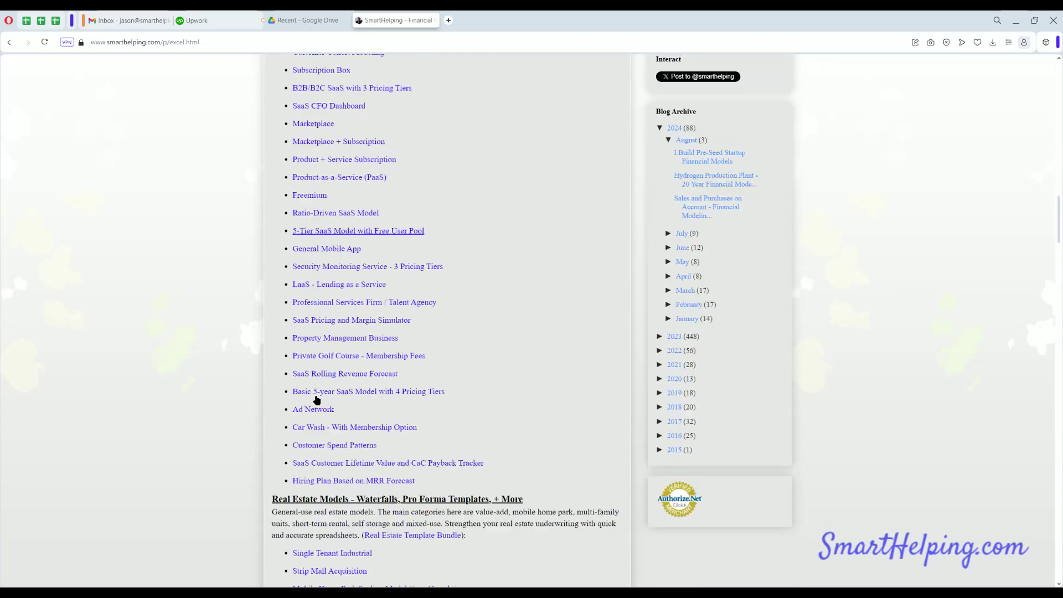
{"action": "scroll", "coordinate": [317, 399], "scroll_direction": "down", "scroll_amount": 15}
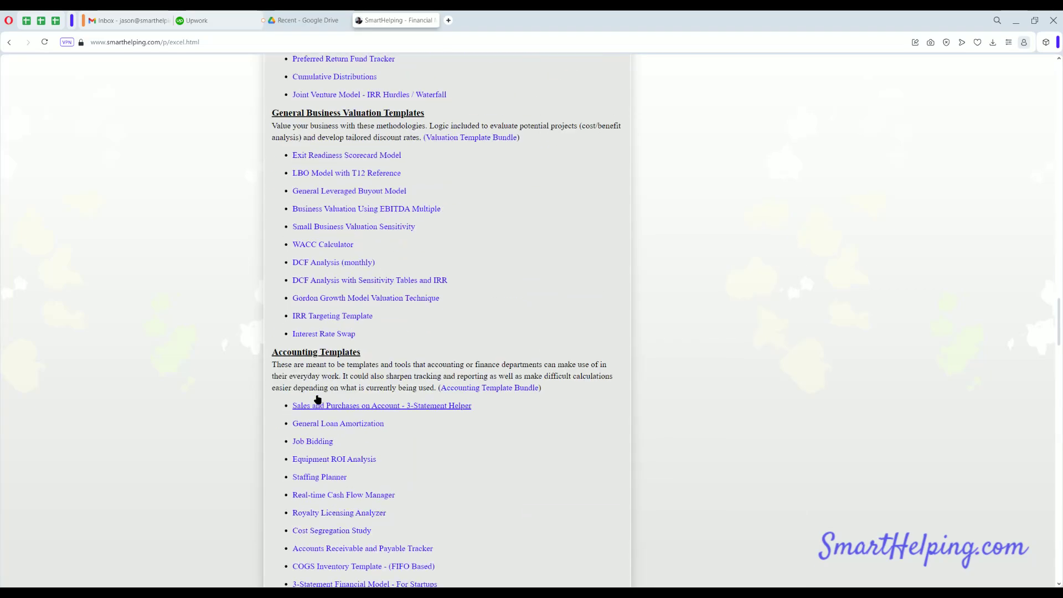
{"action": "scroll", "coordinate": [319, 399], "scroll_direction": "up", "scroll_amount": 20}
{"action": "scroll", "coordinate": [319, 400], "scroll_direction": "up", "scroll_amount": 20}
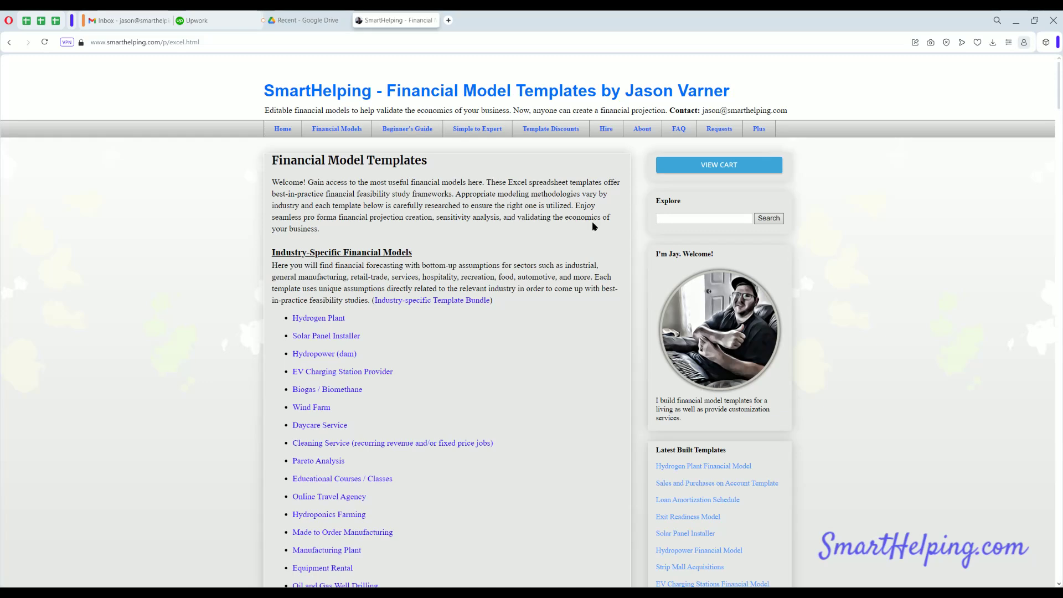
- Open the Hire page and examine its hourly fee schedules and the Summary of Lifetime Billings charts
{"action": "left_click", "coordinate": [605, 129]}
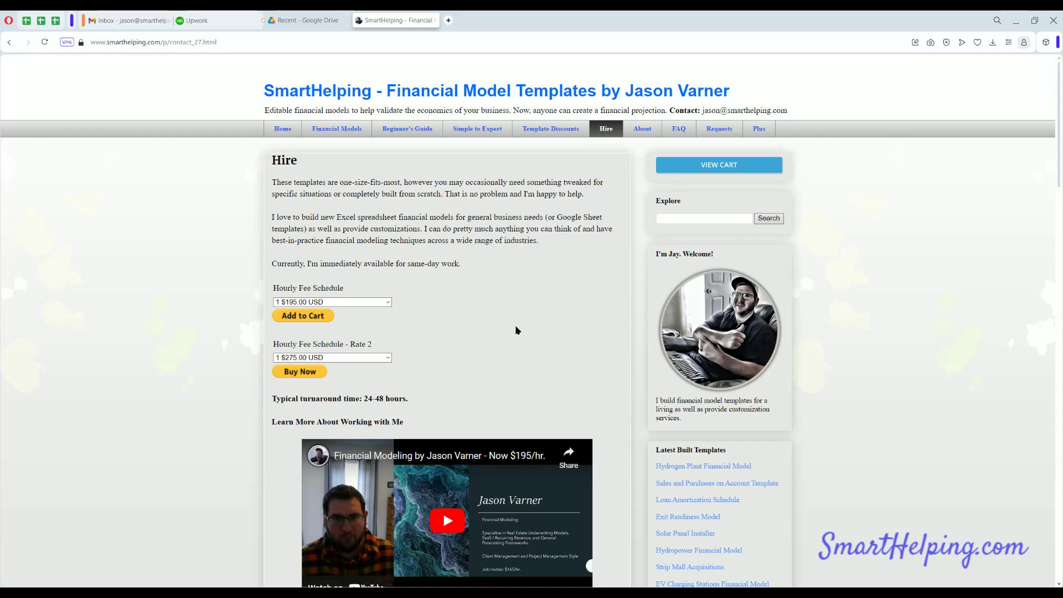
{"action": "scroll", "coordinate": [515, 338], "scroll_direction": "down", "scroll_amount": 10}
{"action": "scroll", "coordinate": [515, 331], "scroll_direction": "down", "scroll_amount": 7}
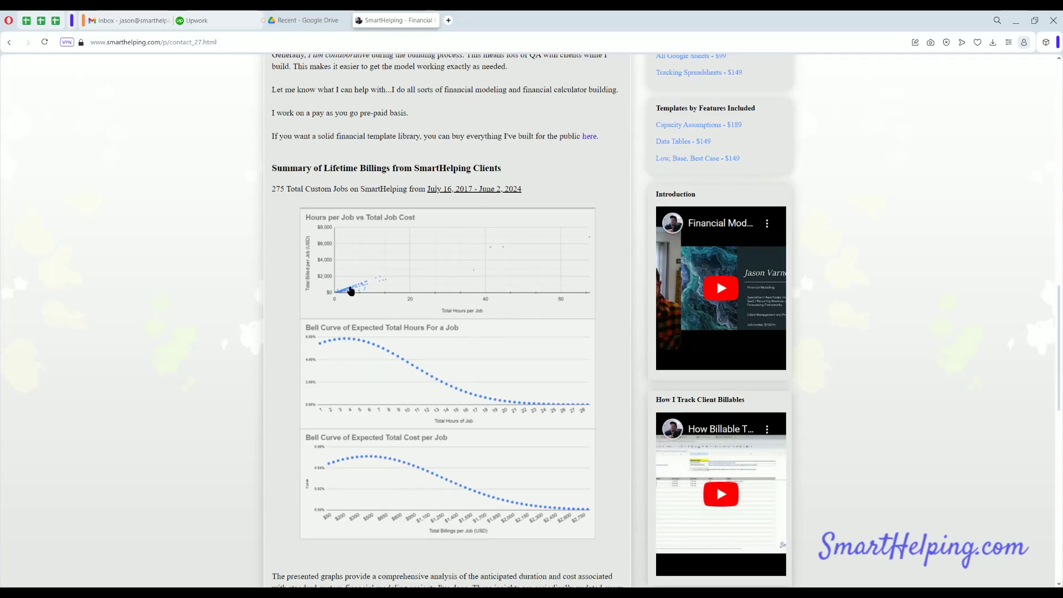